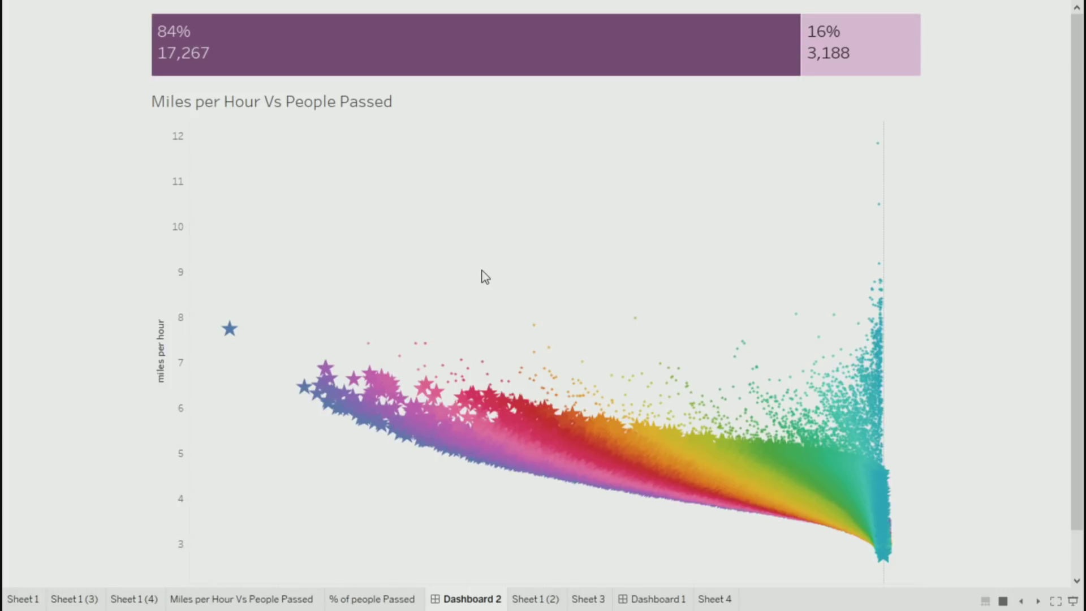
# - Examine the Miles per Hour Vs People Passed scatter plot and its axes on Dashboard 2
pyautogui.scroll(-3, 551, 258)
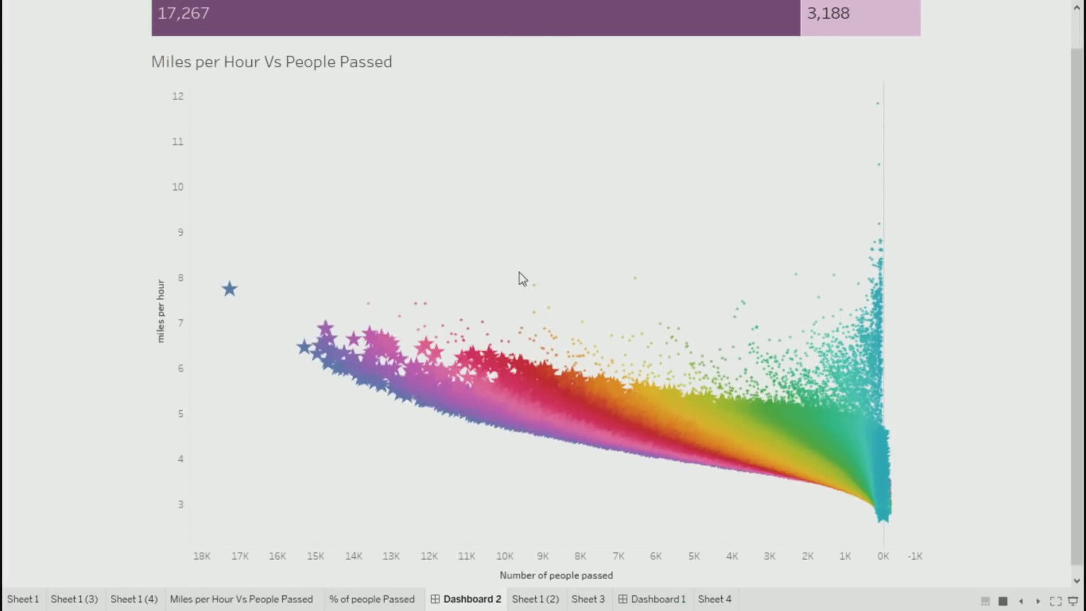
pyautogui.moveTo(325, 383)
pyautogui.scroll(1, 742, 233)
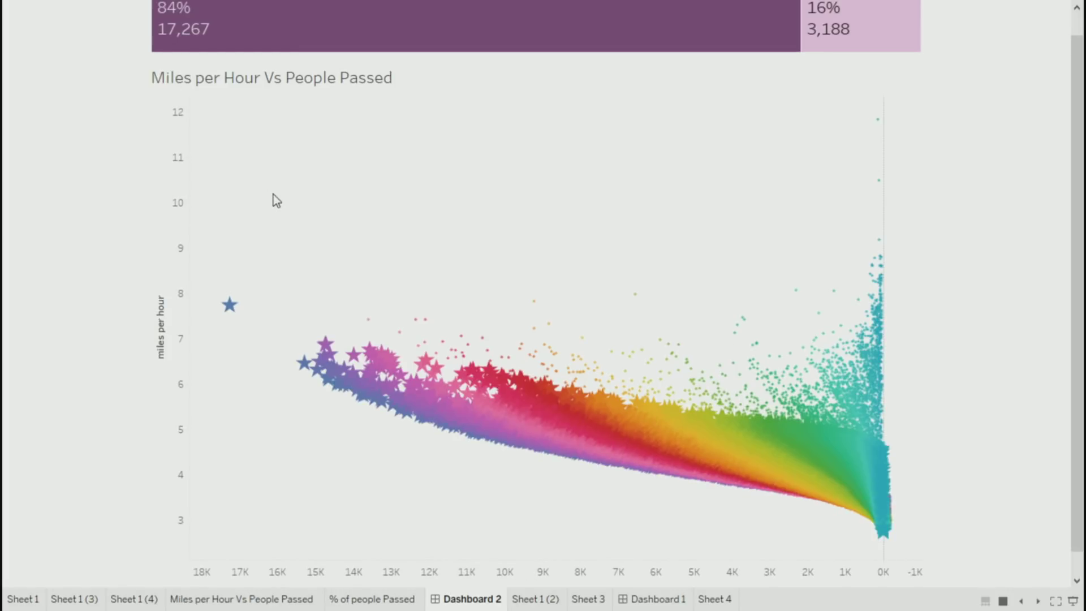
pyautogui.moveTo(875, 122)
pyautogui.scroll(-1, 699, 178)
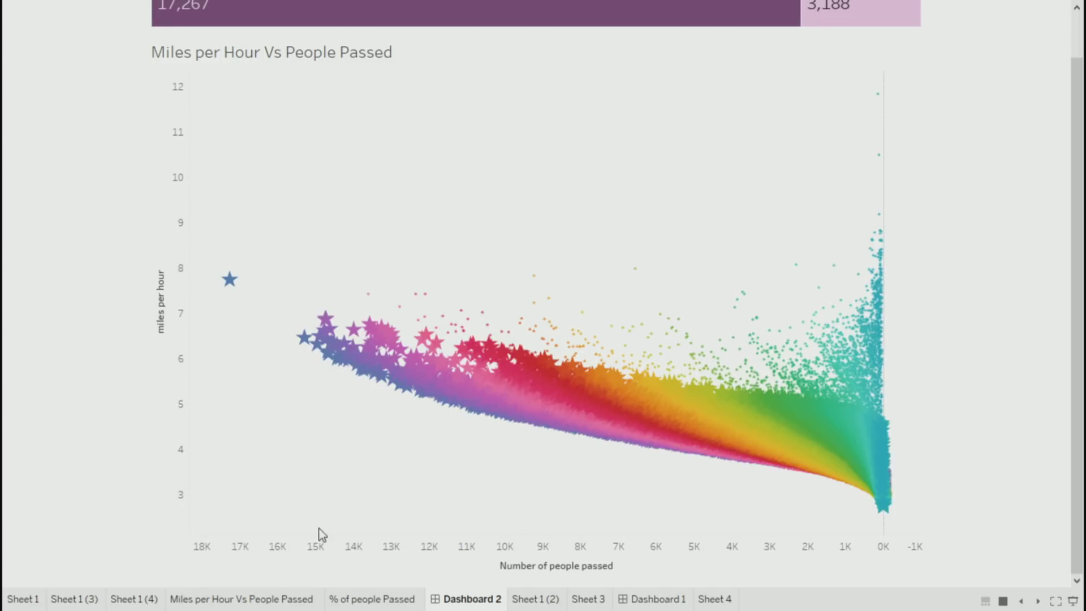
pyautogui.scroll(2, 313, 448)
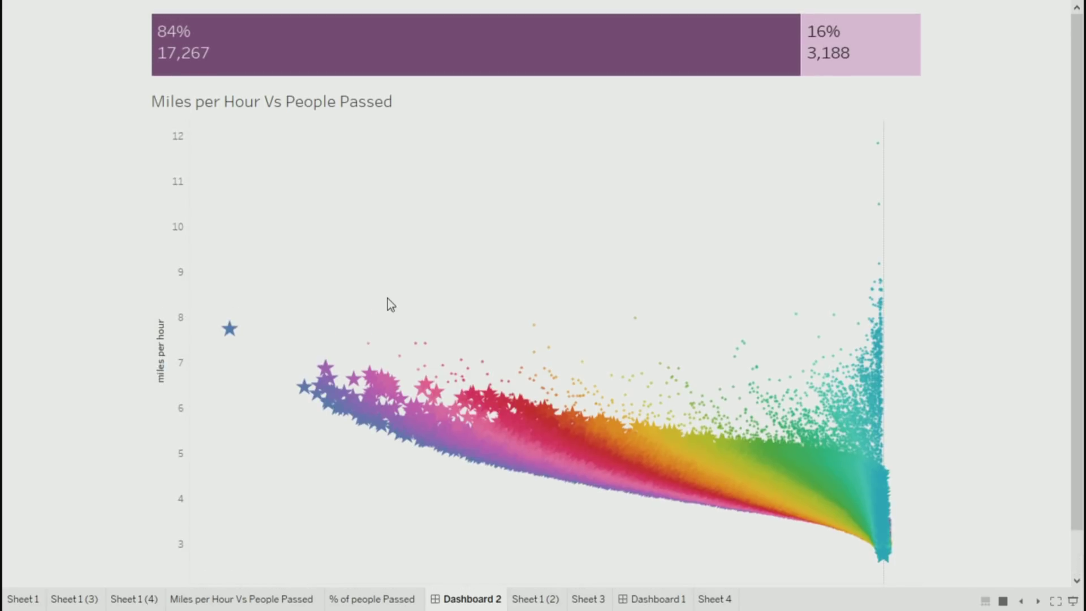
# - Compare the percentage of people passed for outlying runners in the scatter plot, including those at 7.83, 8.07 and 11.84 miles per hour
pyautogui.moveTo(424, 345)
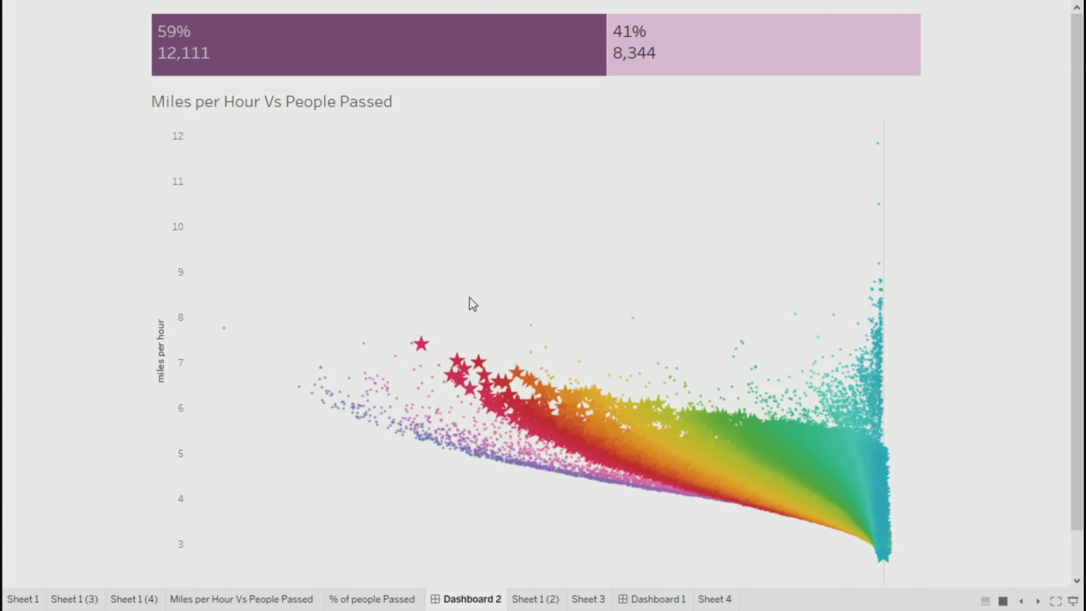
pyautogui.click(530, 325)
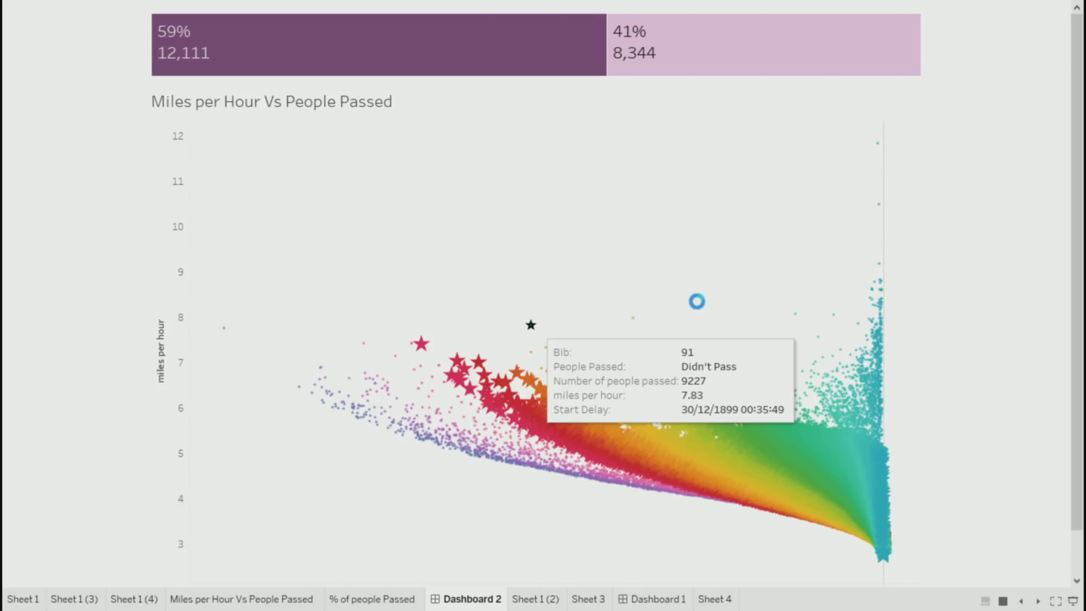
pyautogui.click(794, 314)
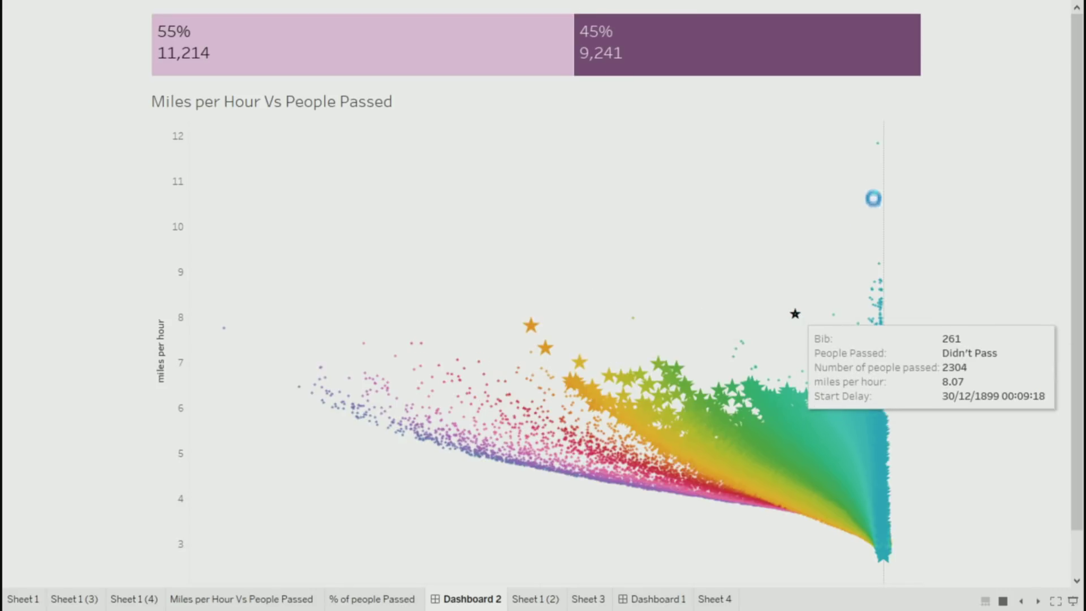
pyautogui.click(878, 146)
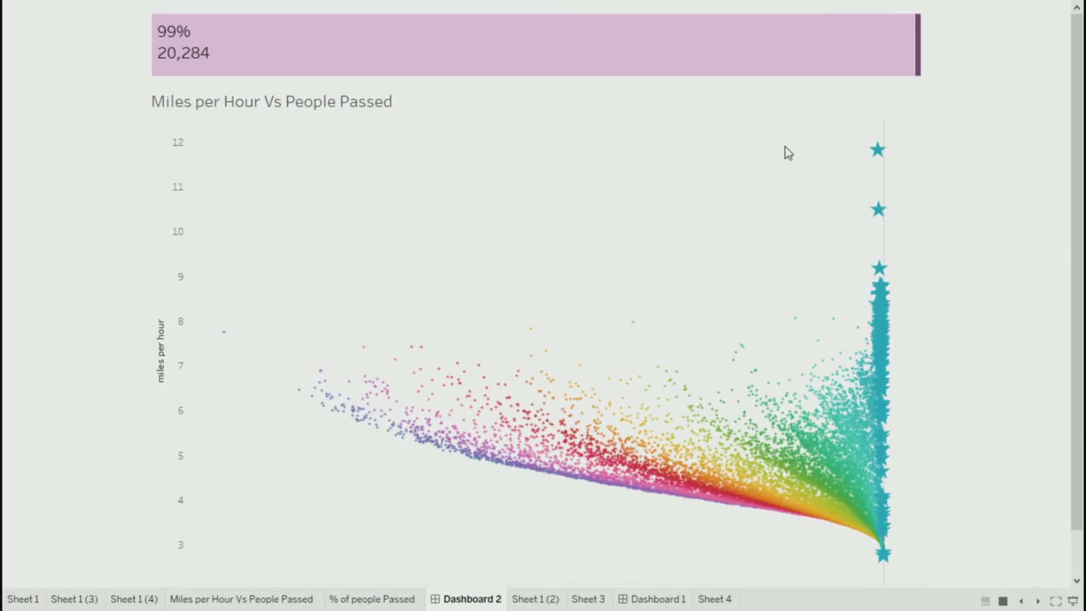
pyautogui.moveTo(876, 156)
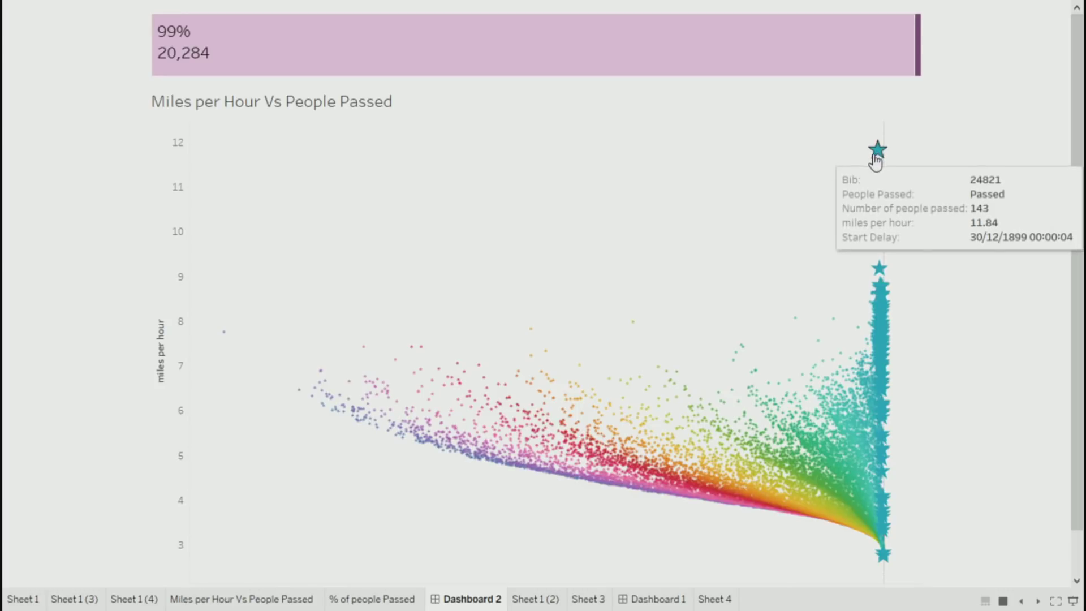
pyautogui.moveTo(797, 326)
pyautogui.click(691, 313)
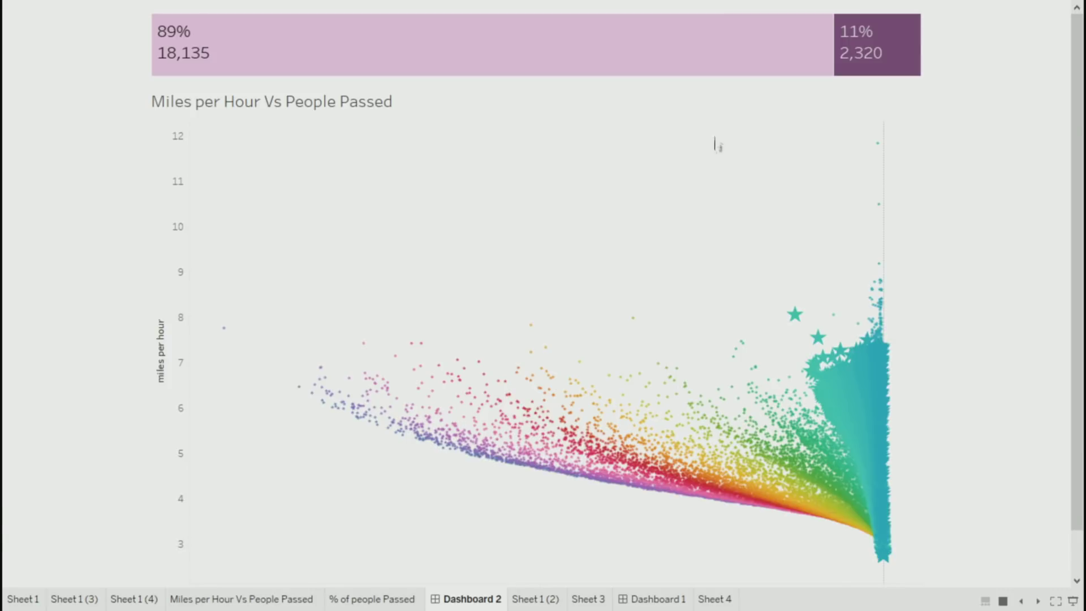
# - Switch to the Interactive Statistics V2 workbook and inspect the trend line statistics of Price vs # of properties sold in presentation mode
pyautogui.press('Escape')
pyautogui.moveTo(196, 604)
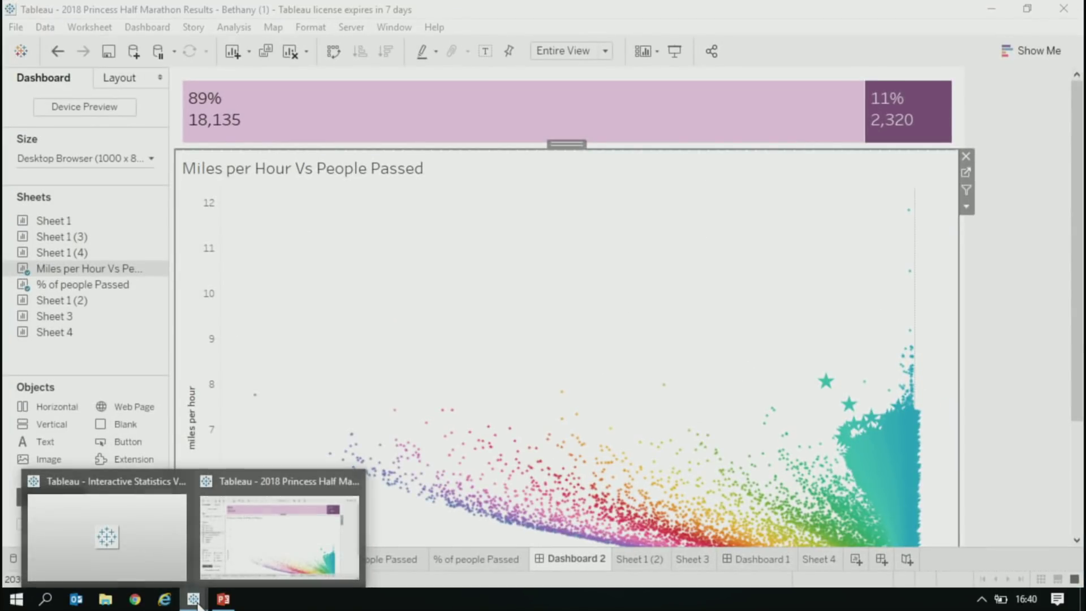
pyautogui.click(130, 543)
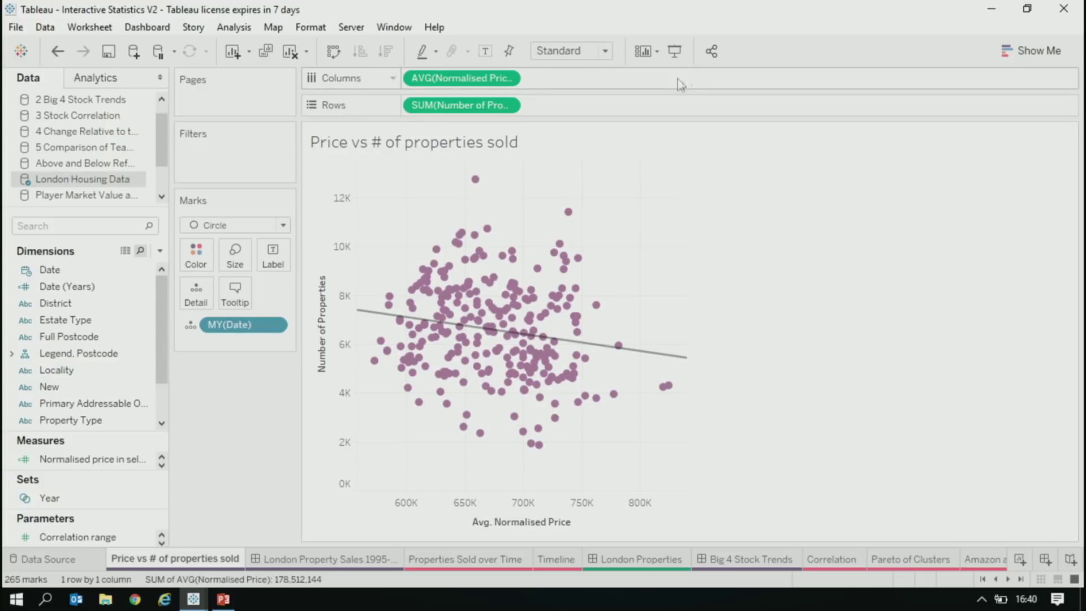
pyautogui.click(675, 51)
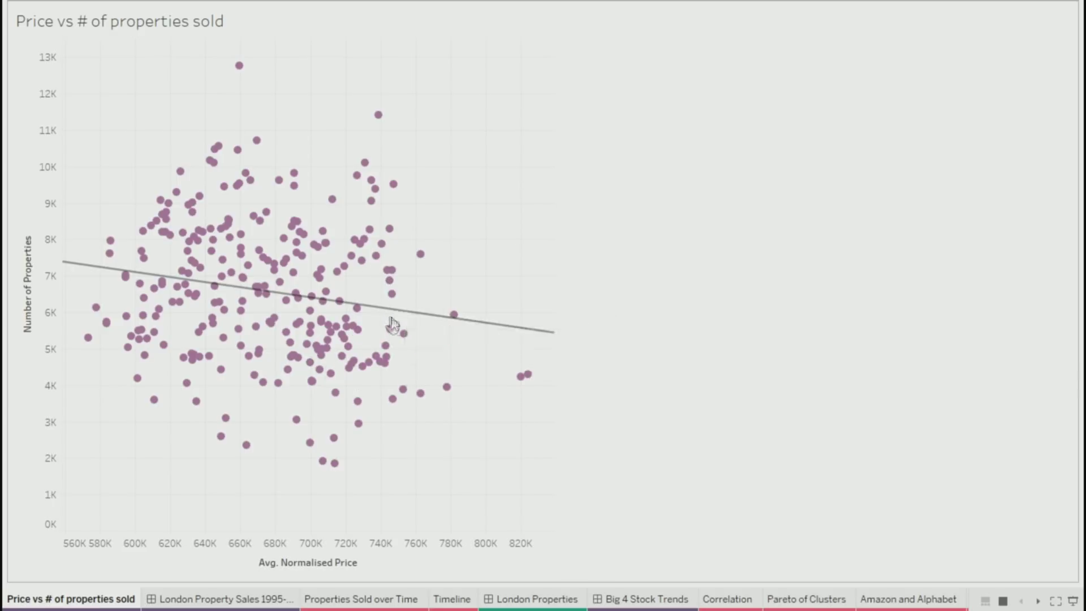
pyautogui.moveTo(394, 319)
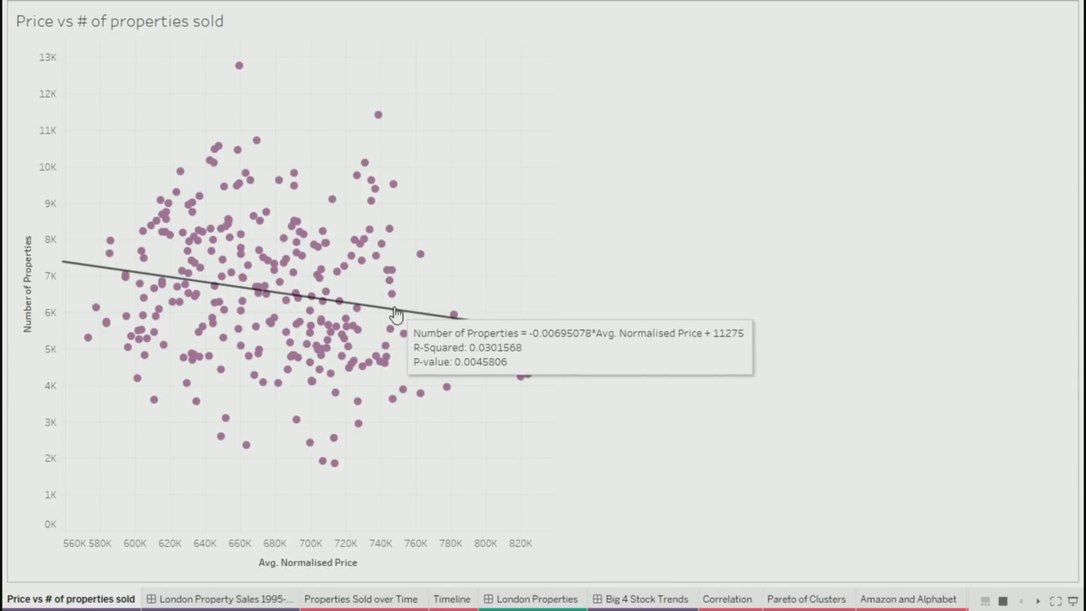
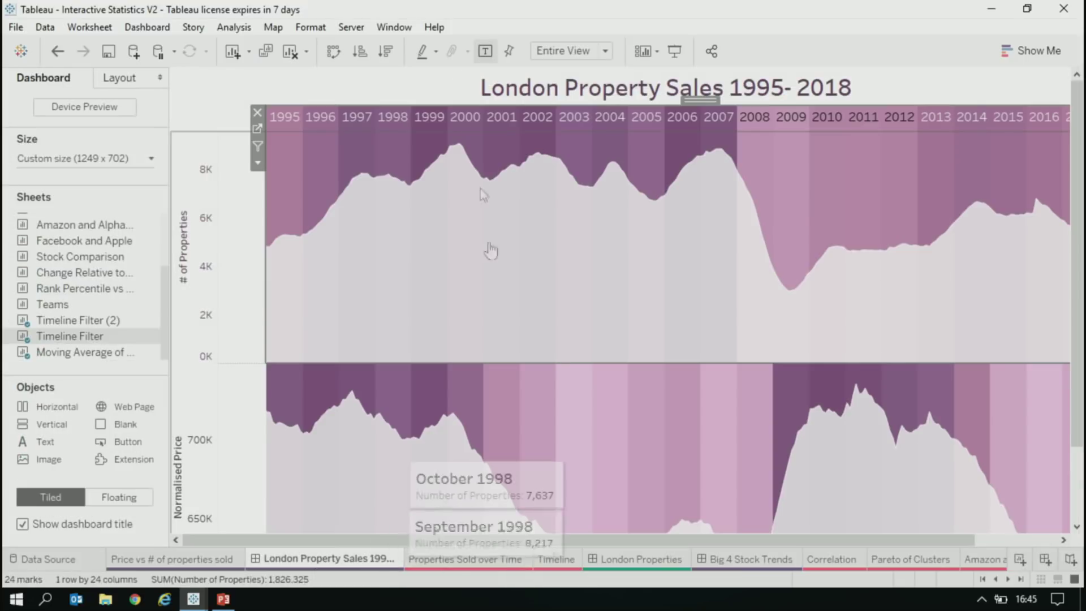
# - Filter the London Property Sales 1995-2018 dashboard to 2003 through 2009 by selecting those years on the upper timeline
pyautogui.click(674, 51)
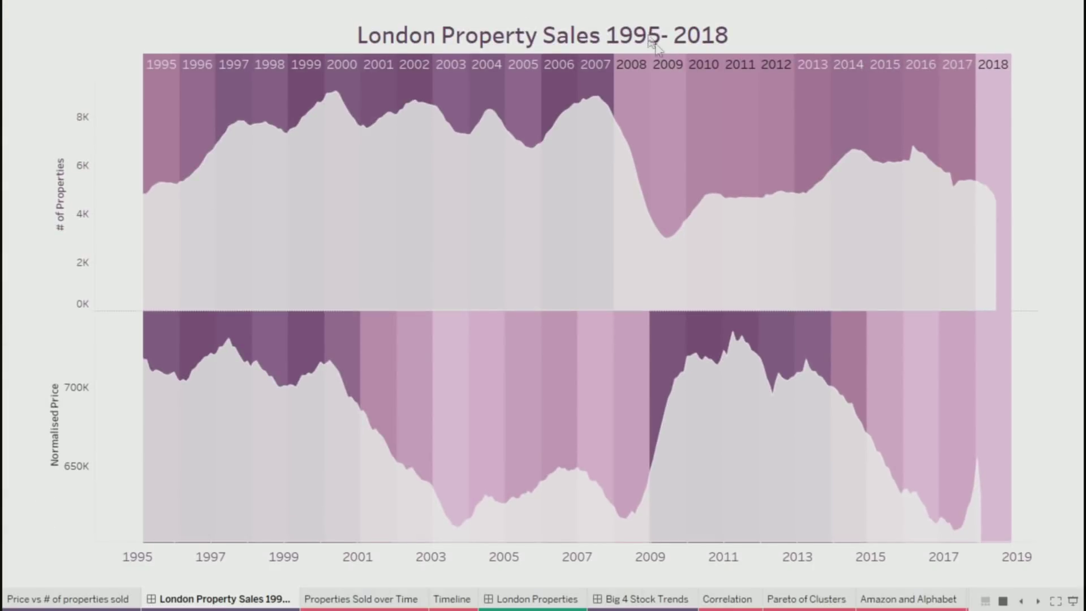
pyautogui.press('Escape')
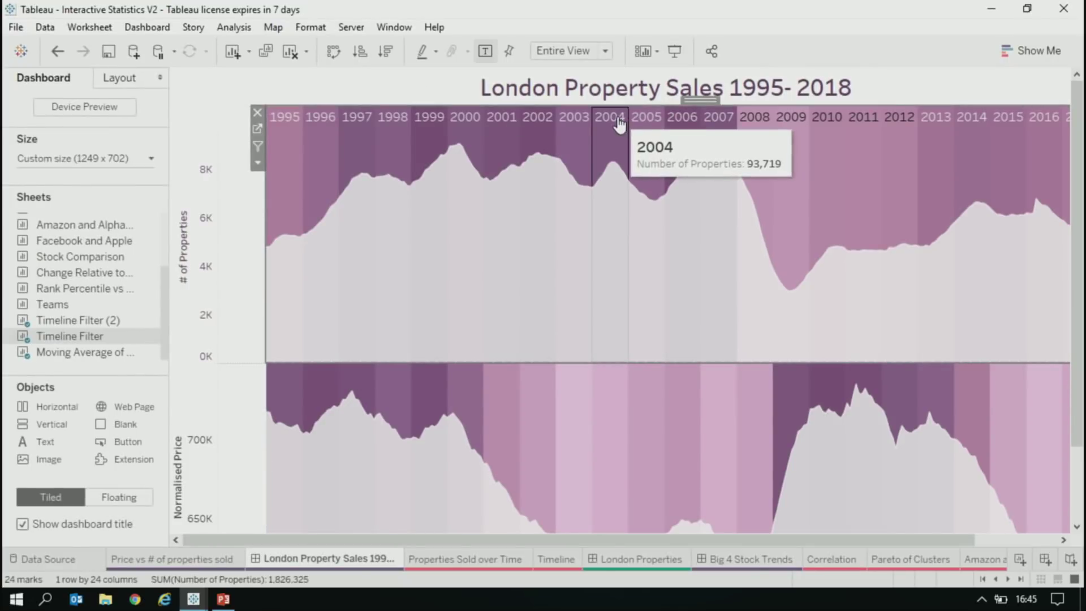
pyautogui.moveTo(611, 117); pyautogui.dragTo(760, 127)
pyautogui.click(790, 127)
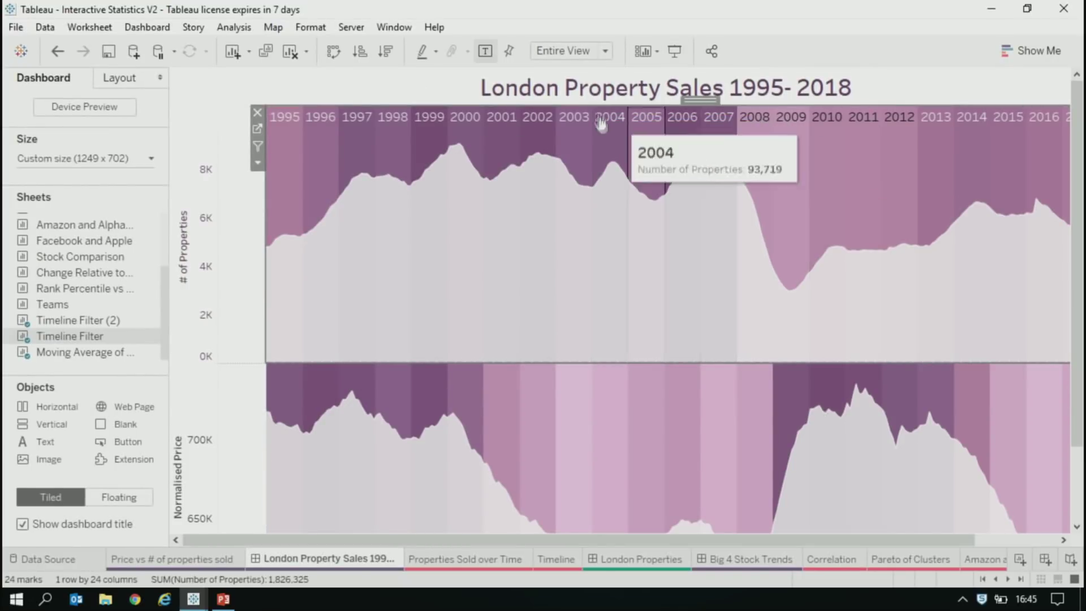
pyautogui.moveTo(577, 118); pyautogui.dragTo(790, 119)
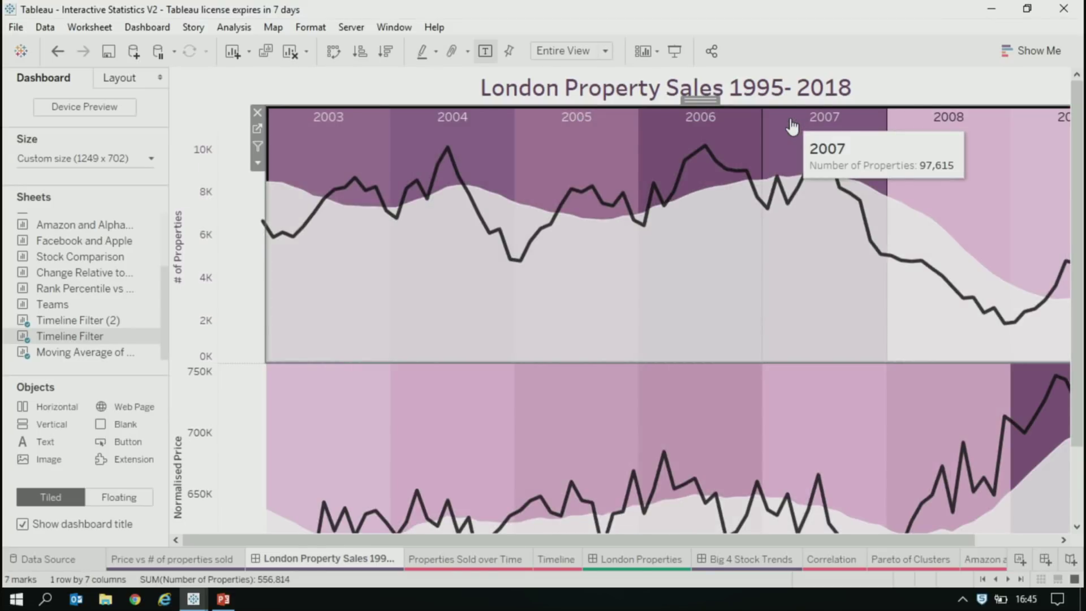
# - Compare the moving average with the upper dashboard sheet used as a filter and not, leaving the filter option on
pyautogui.click(257, 146)
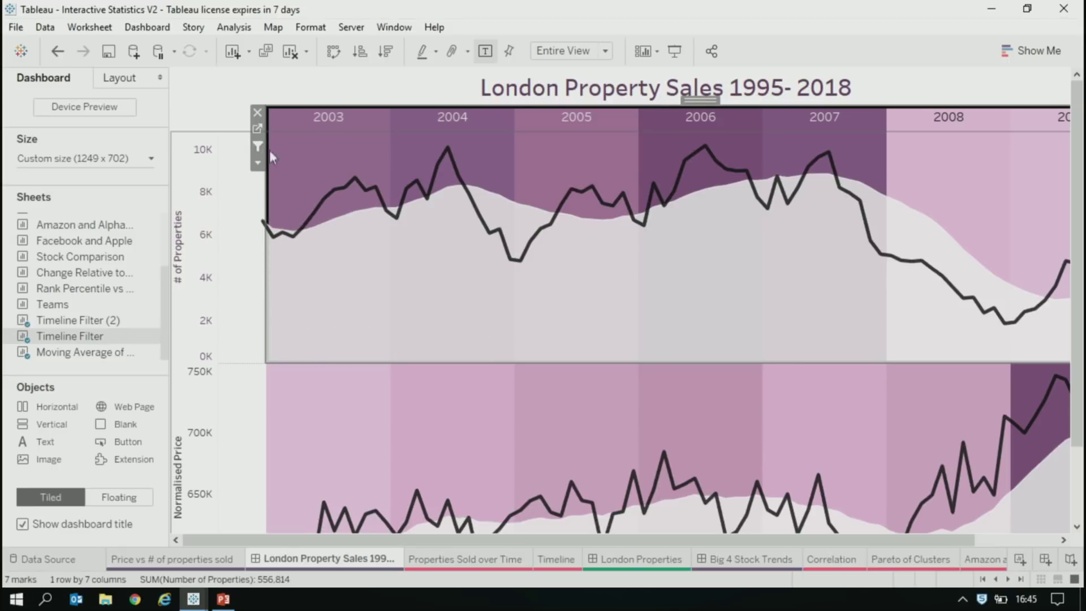
pyautogui.click(258, 146)
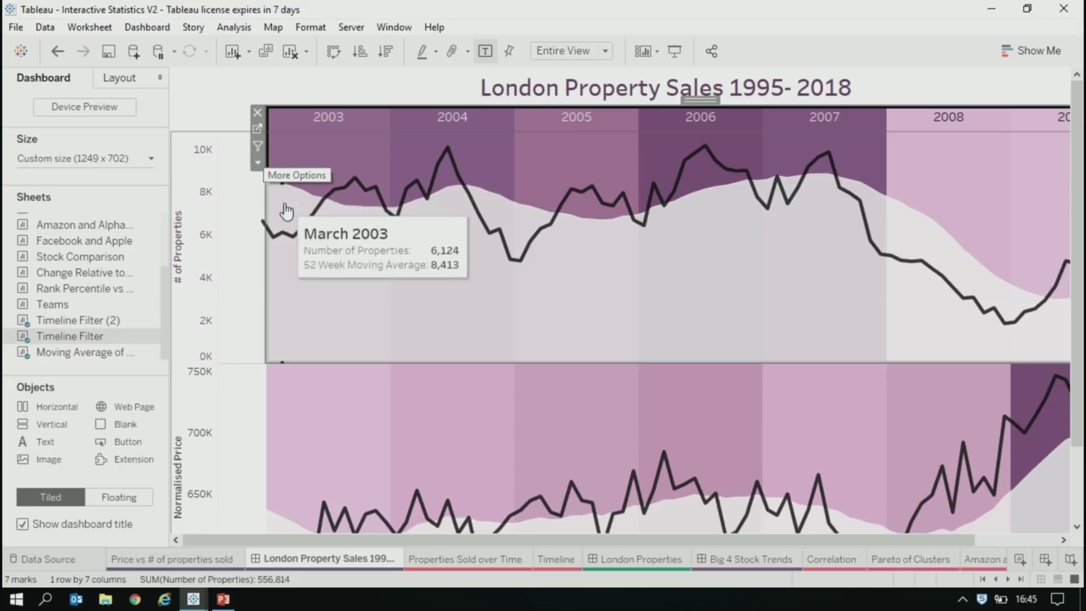
pyautogui.click(259, 145)
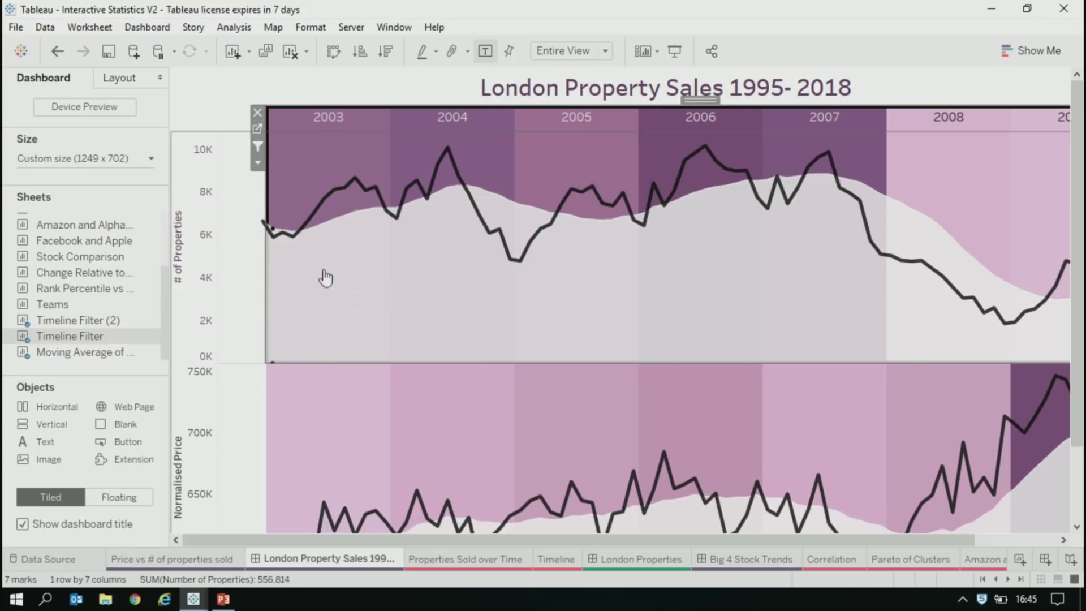
pyautogui.moveTo(333, 276)
# - Review the Properties Sold over Time worksheet and open the Timeline worksheet
pyautogui.click(472, 558)
pyautogui.moveTo(469, 557)
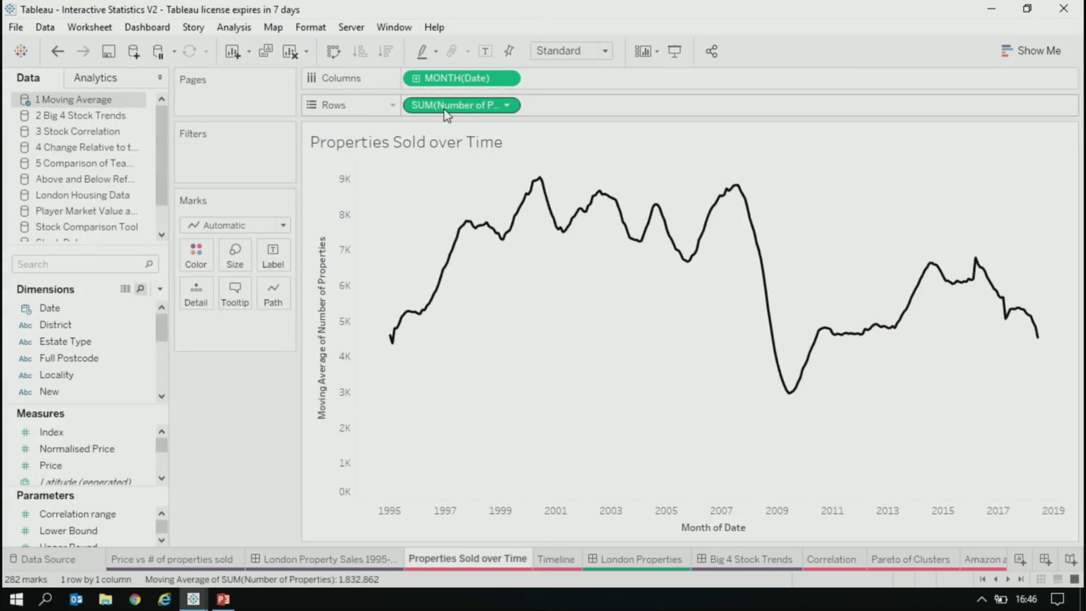
pyautogui.click(556, 560)
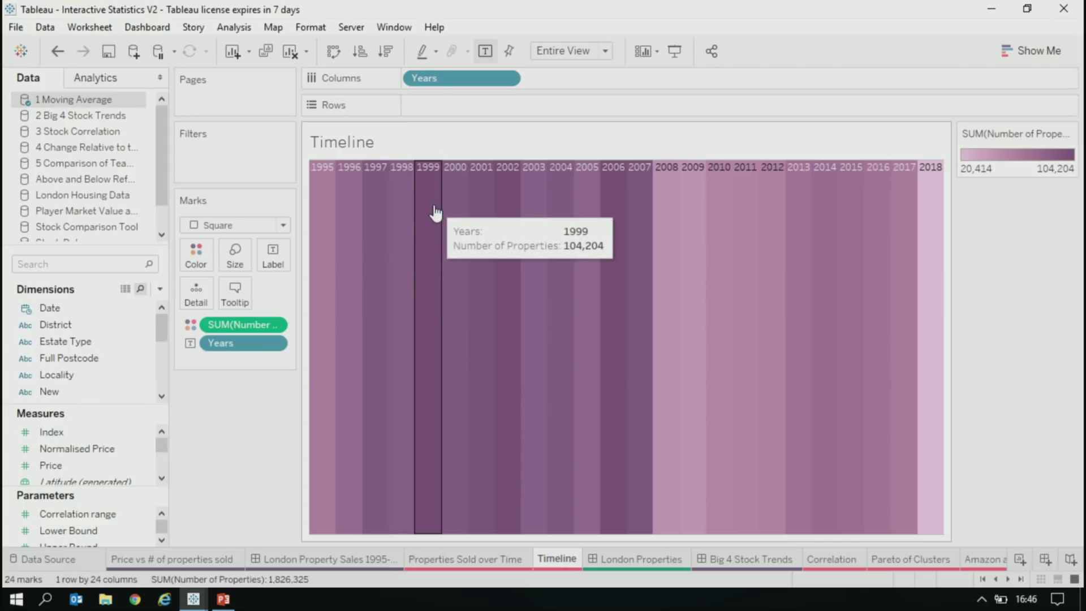
# - Create a set named "Year set" from the years 2000 to 2005 on the timeline and add it to the filters
pyautogui.moveTo(461, 189); pyautogui.dragTo(576, 188)
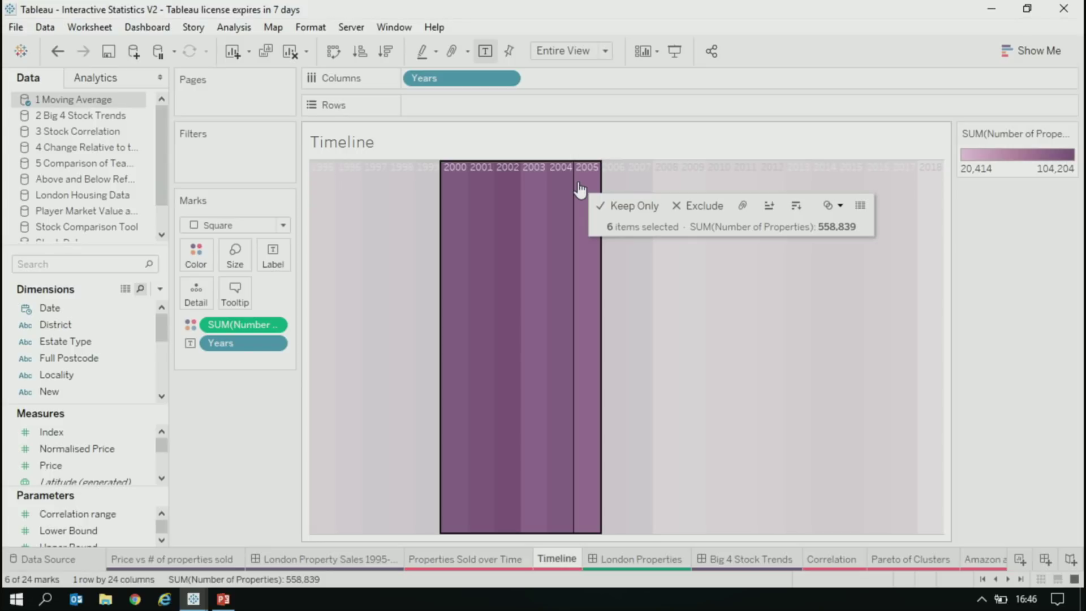
pyautogui.click(835, 206)
pyautogui.click(848, 229)
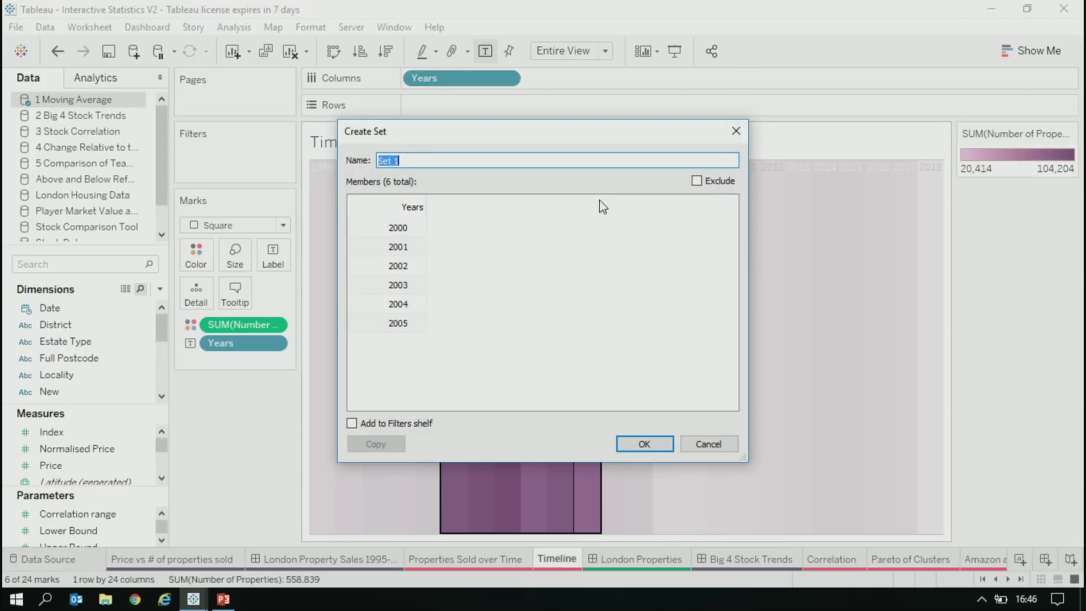
pyautogui.write('Year set')
pyautogui.click(351, 423)
pyautogui.click(639, 448)
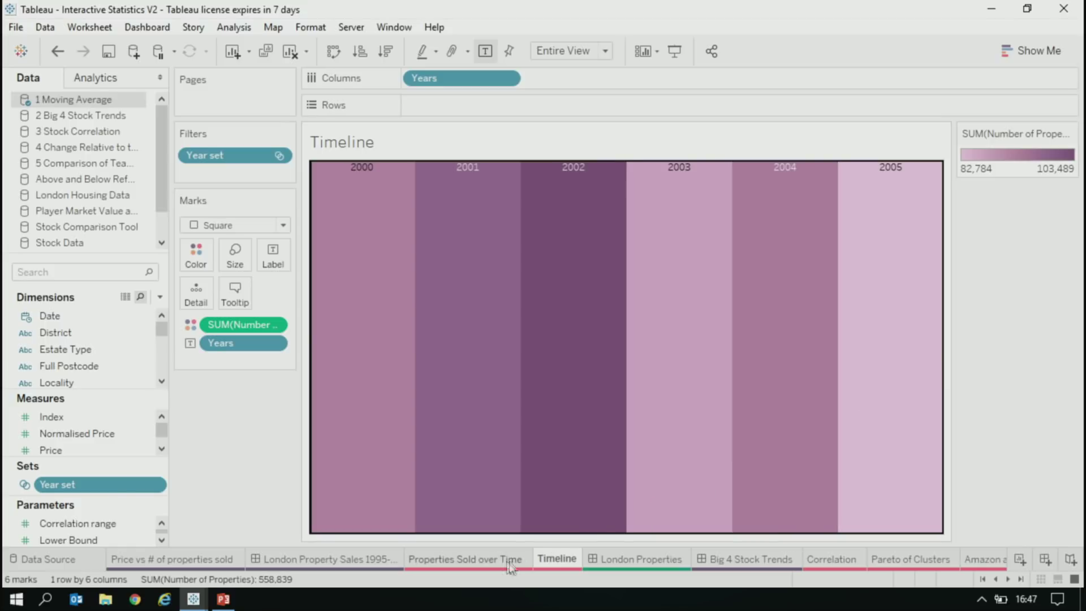
# - On the Properties Sold over Time sheet, create a calculated field from Year set that begins "if [Year set] then"
pyautogui.click(487, 555)
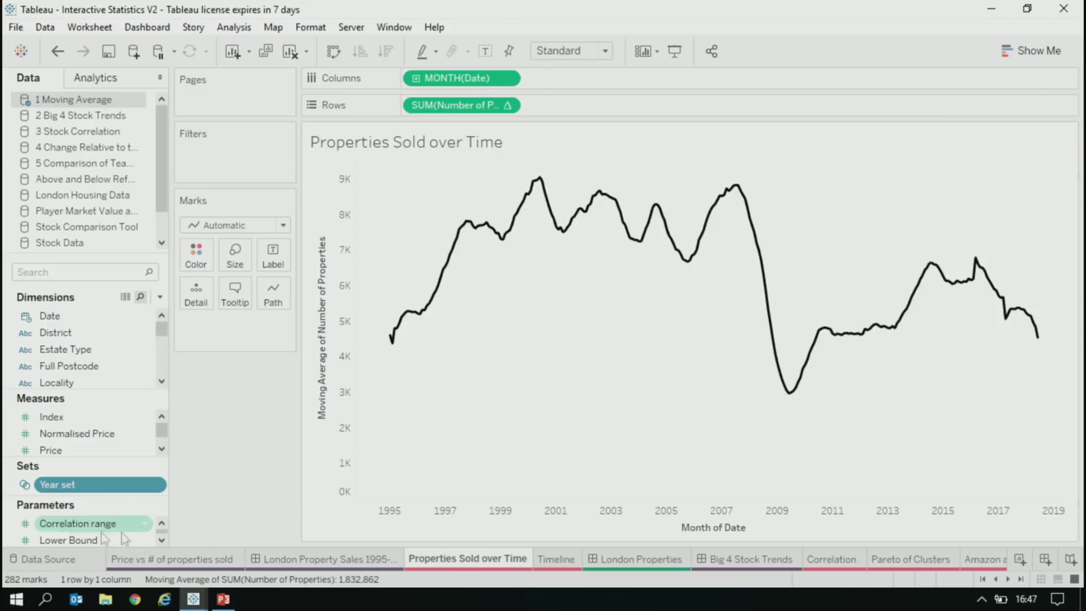
pyautogui.rightClick(86, 479)
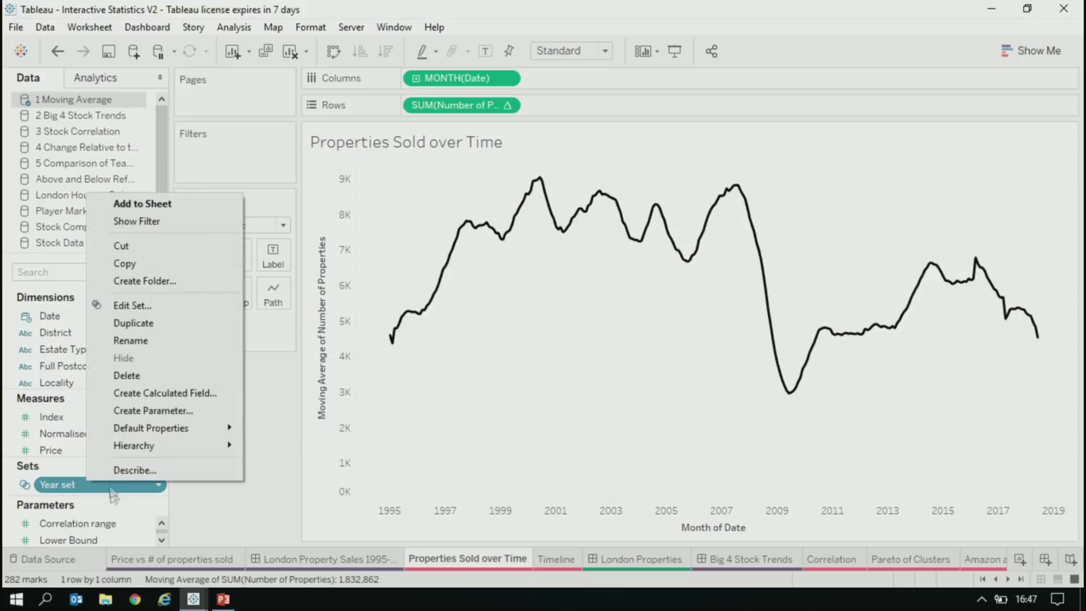
pyautogui.click(164, 394)
pyautogui.click(367, 366)
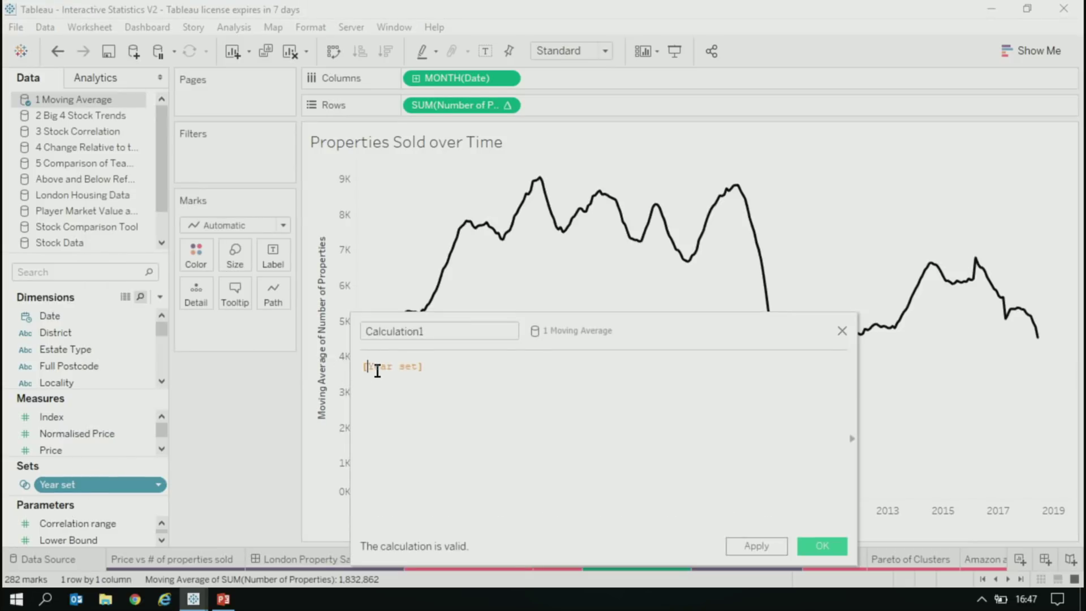
pyautogui.scroll(5, 377, 371)
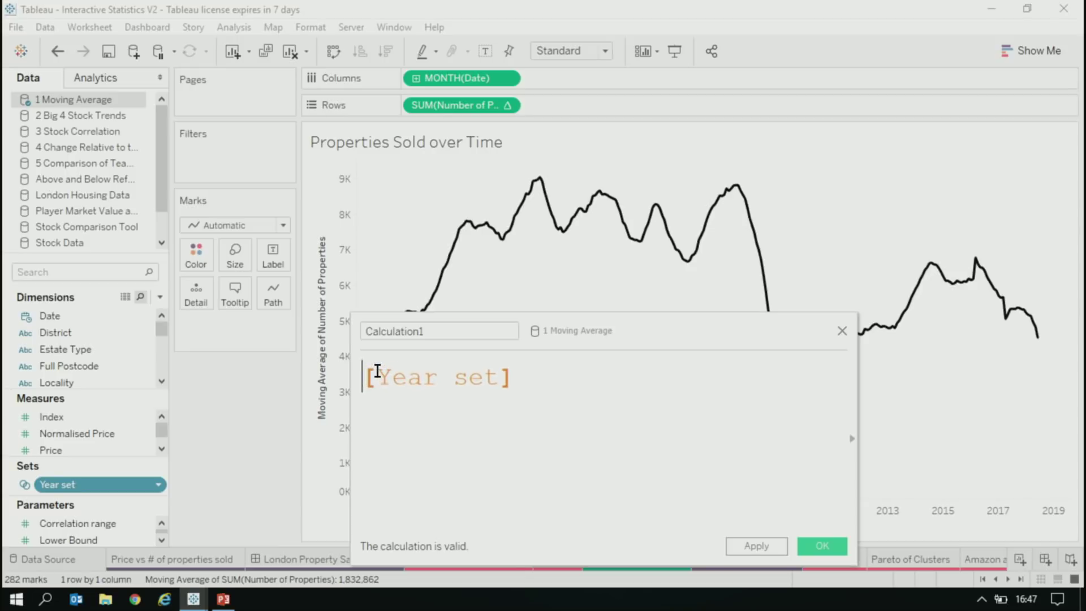
pyautogui.write('if')
pyautogui.click(644, 376)
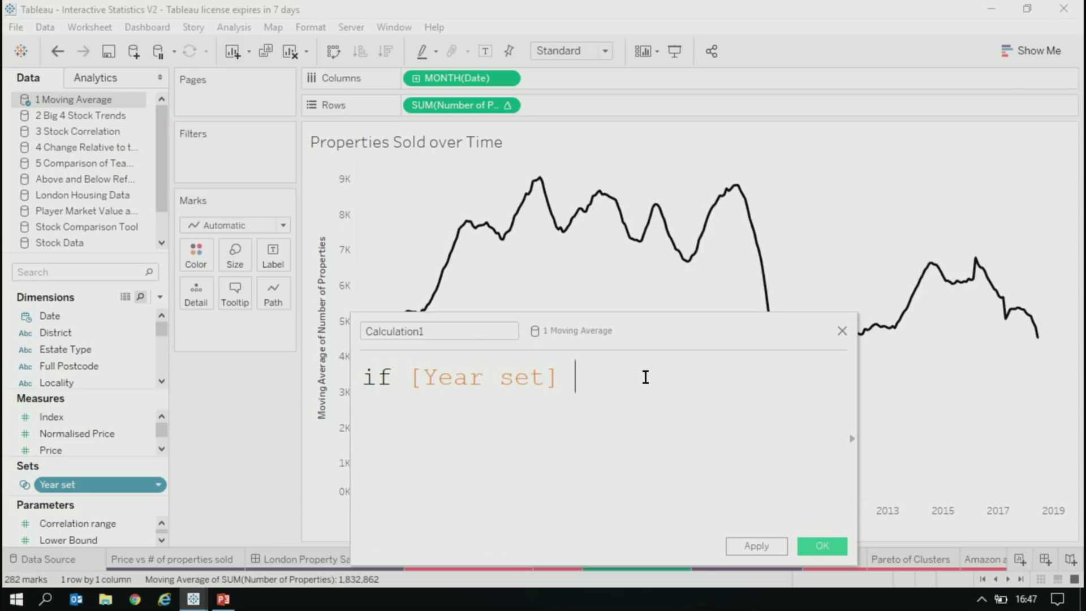
pyautogui.write('then')
# - Add the rows' moving average, WINDOW_AVG(SUM([Number of Properties]), -12, 0), to the formula and close it with END on a new line
pyautogui.moveTo(460, 105); pyautogui.dragTo(453, 461)
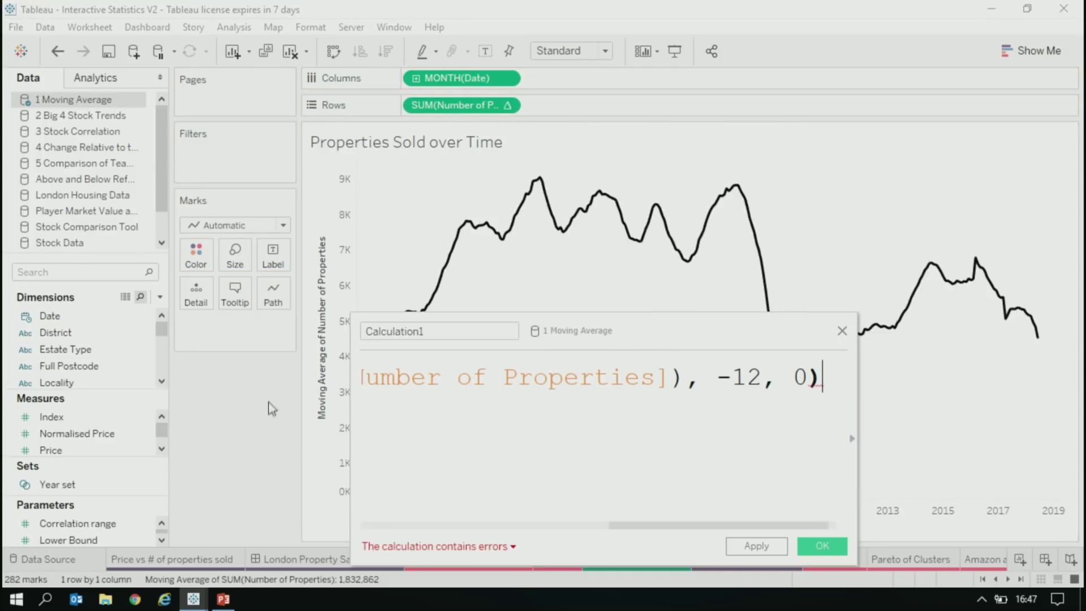
pyautogui.moveTo(351, 419); pyautogui.dragTo(3, 418)
pyautogui.moveTo(374, 327); pyautogui.dragTo(443, 257)
pyautogui.press('Return')
pyautogui.write('end')
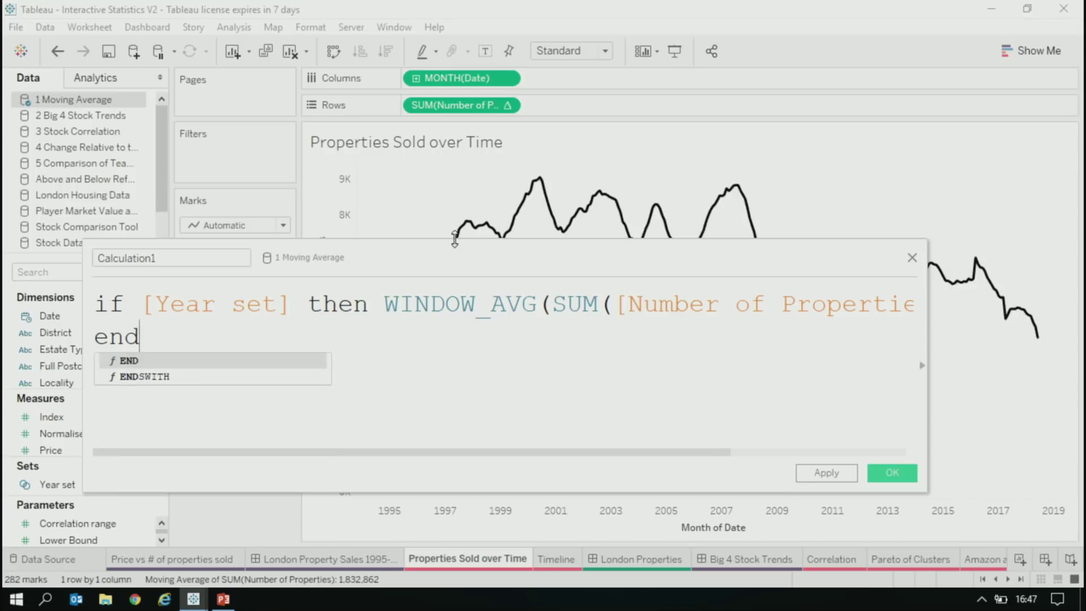
pyautogui.press('Return')
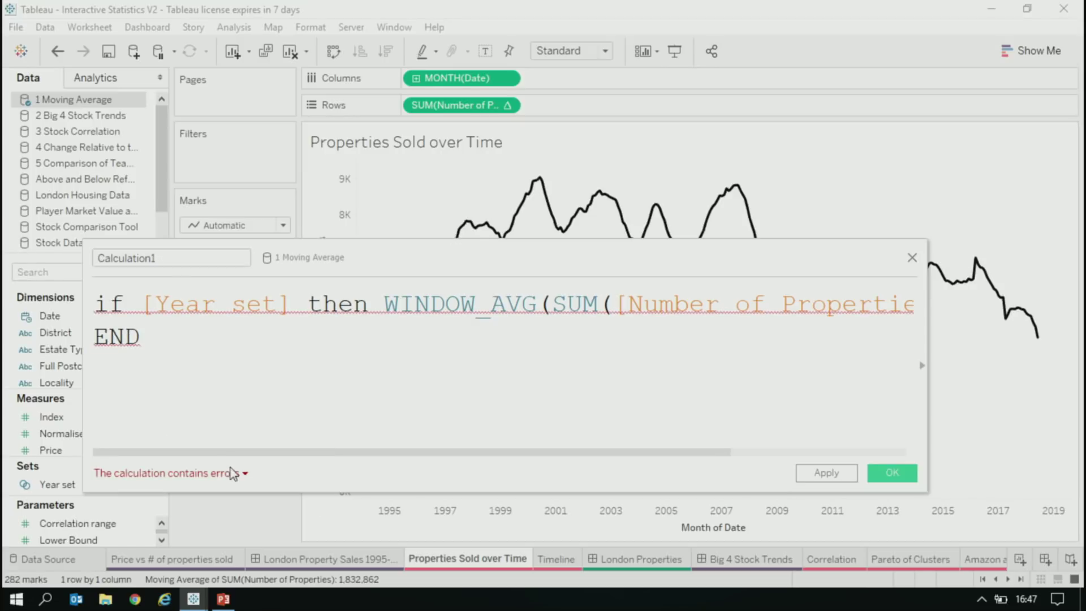
# - Wrap [Year set] in the MAX function within the formula's condition
pyautogui.click(145, 304)
pyautogui.write('ma')
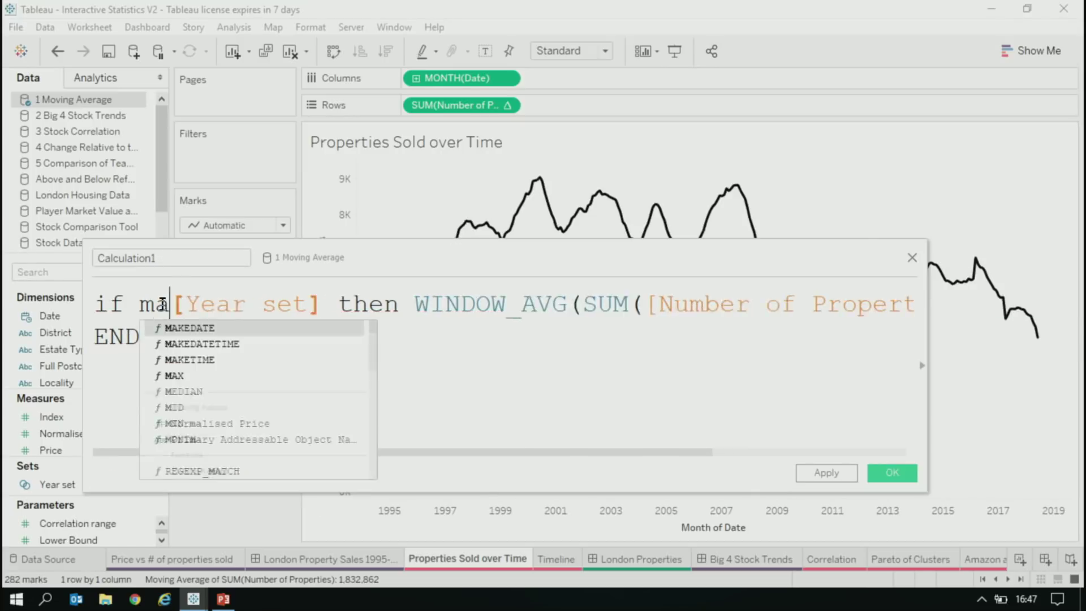
pyautogui.write('x(')
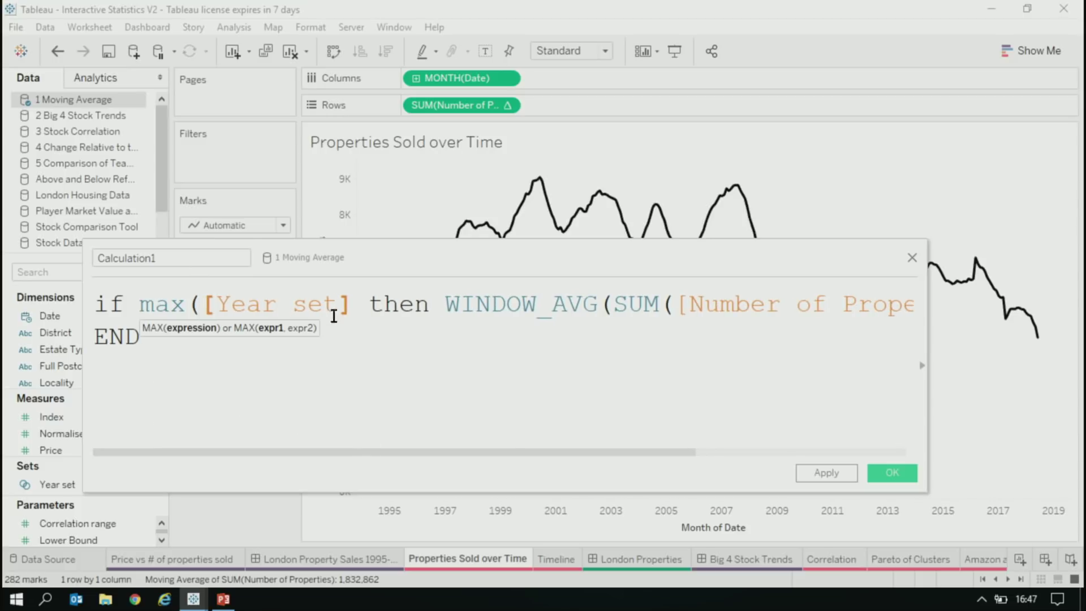
pyautogui.click(355, 309)
pyautogui.write(')')
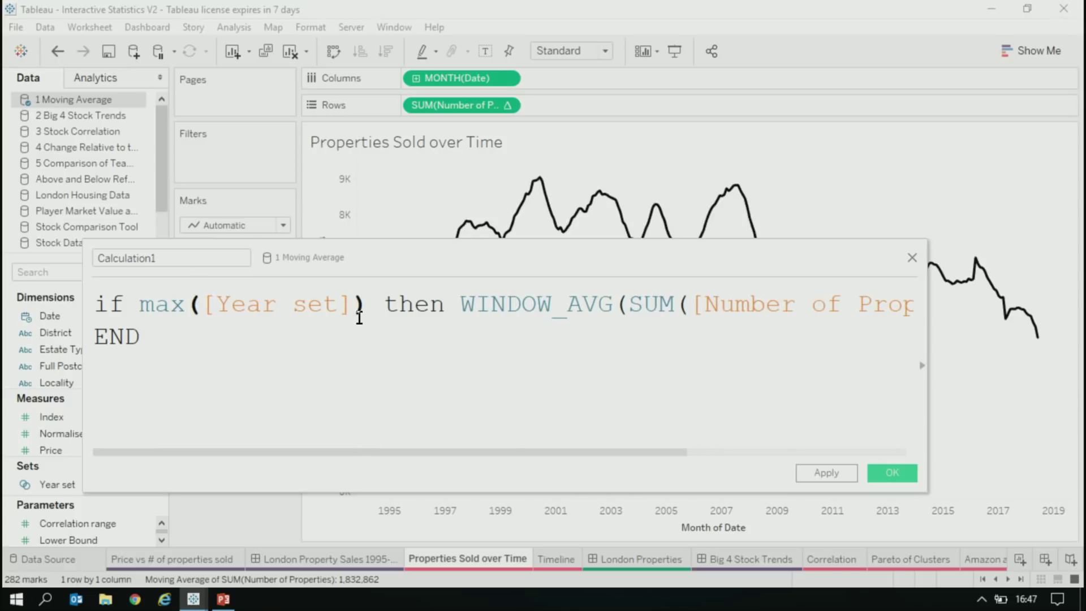
# - Name the calculation "conditional ma" and apply it
pyautogui.doubleClick(208, 255)
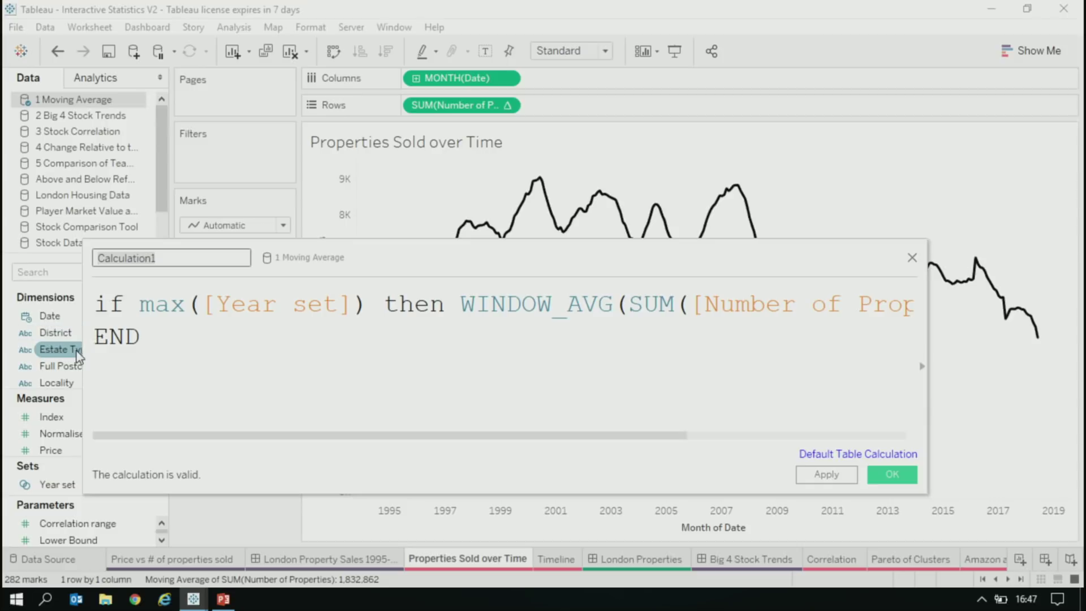
pyautogui.write('conditional ')
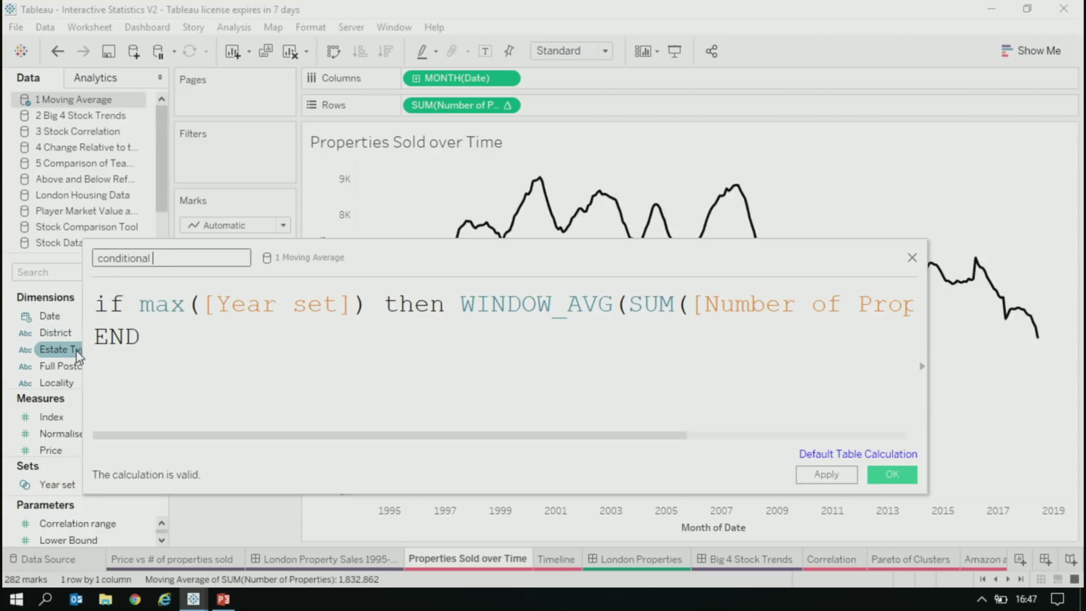
pyautogui.write('ma')
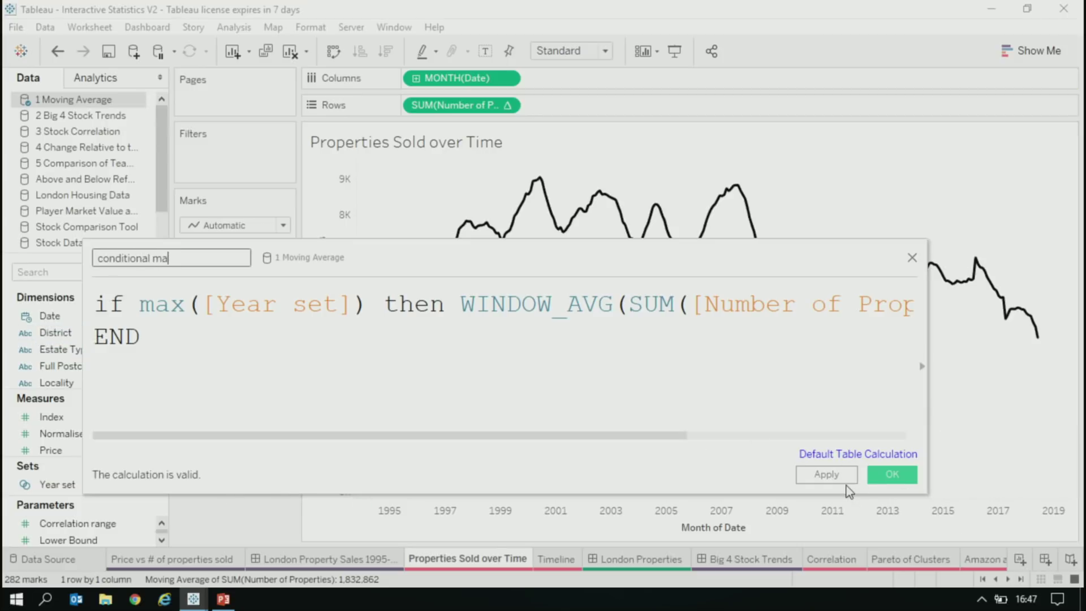
pyautogui.click(847, 481)
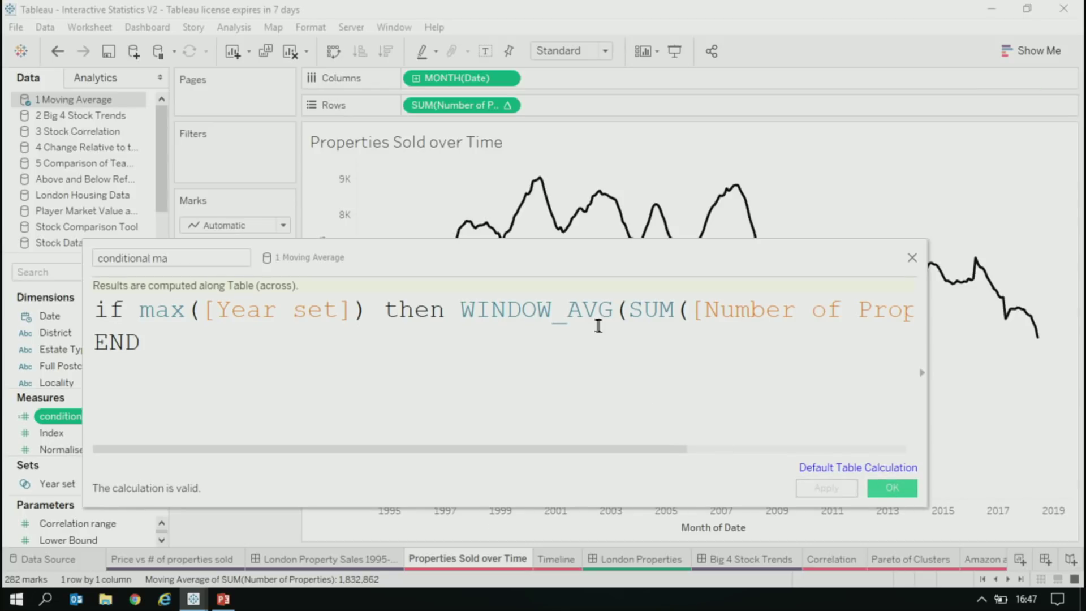
# - Add conditional ma to the rows after SUM(Number of Properties) and combine the two measures on a dual axis
pyautogui.moveTo(600, 261); pyautogui.dragTo(731, 373)
pyautogui.moveTo(104, 418); pyautogui.dragTo(572, 107)
pyautogui.moveTo(726, 369); pyautogui.dragTo(709, 455)
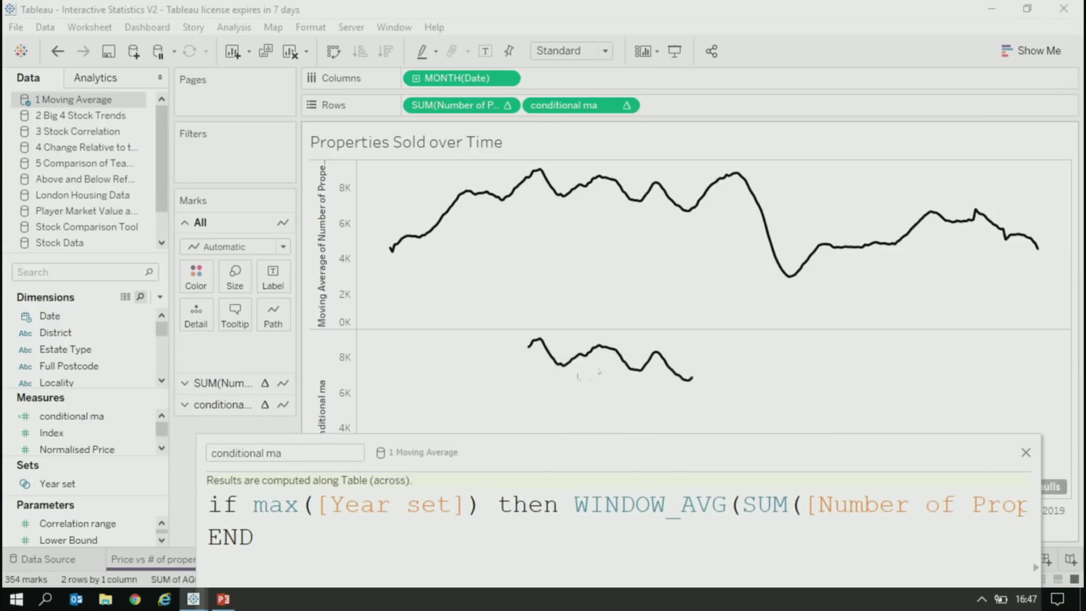
pyautogui.rightClick(336, 348)
pyautogui.click(396, 419)
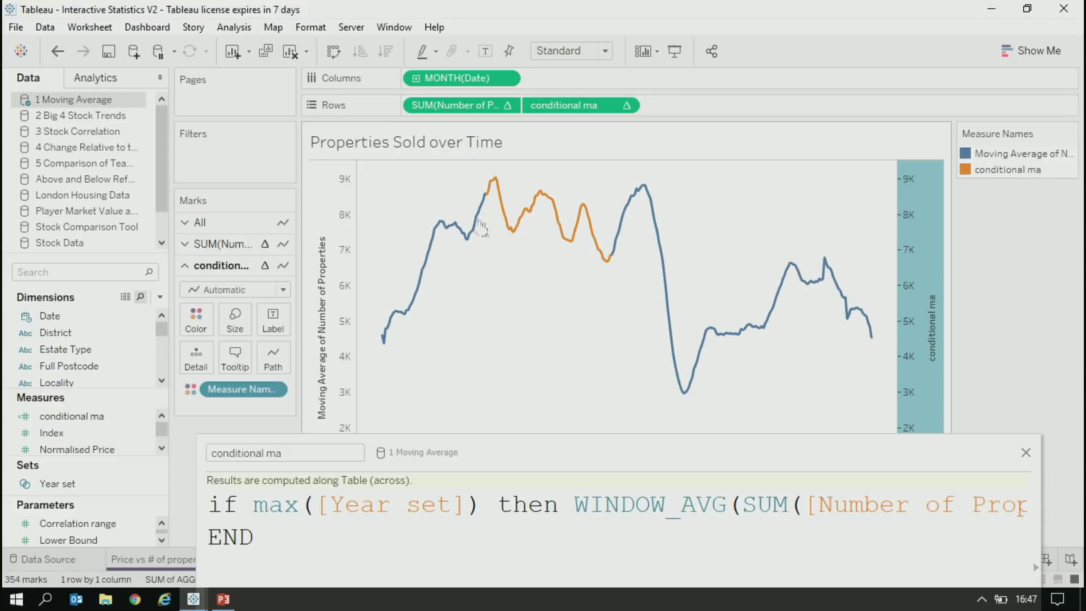
# - Remove SUM(Number of Properties) from the rows, leaving only conditional ma, and close the calculation editor
pyautogui.moveTo(485, 199)
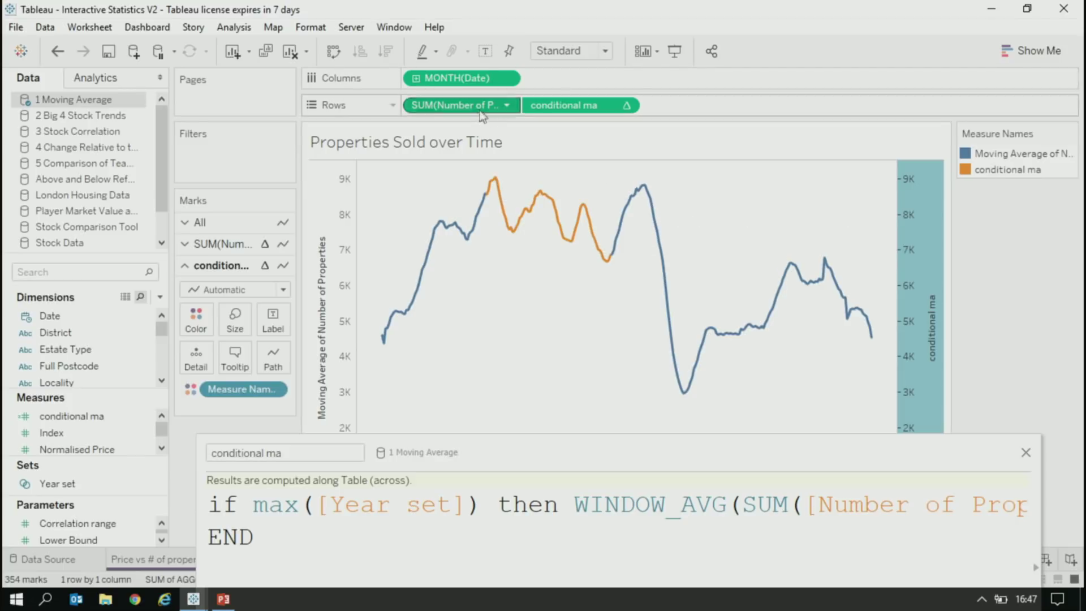
pyautogui.moveTo(482, 105); pyautogui.dragTo(463, 209)
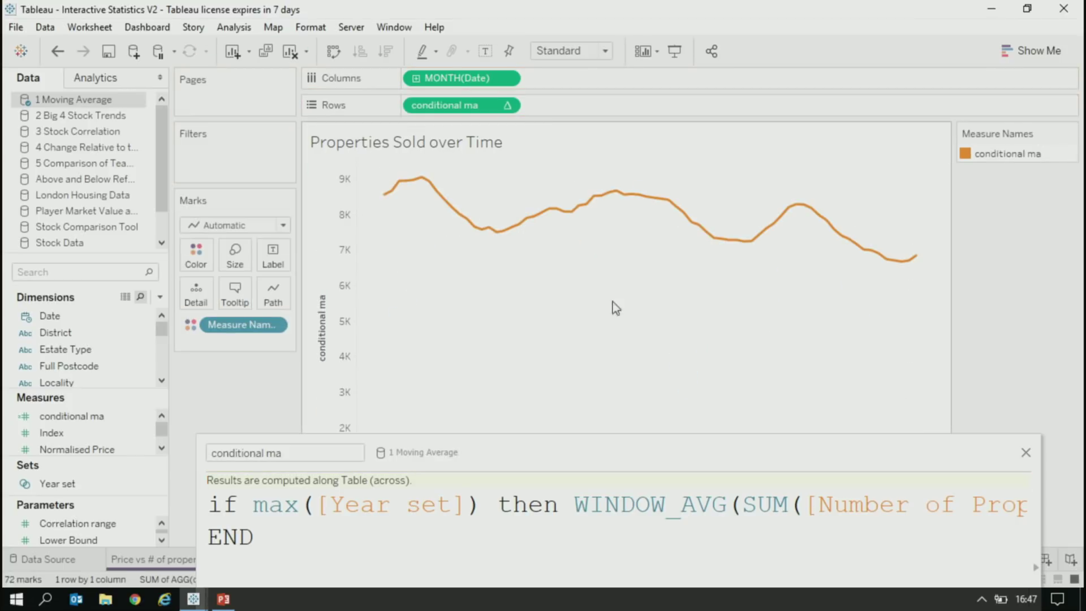
pyautogui.click(1025, 452)
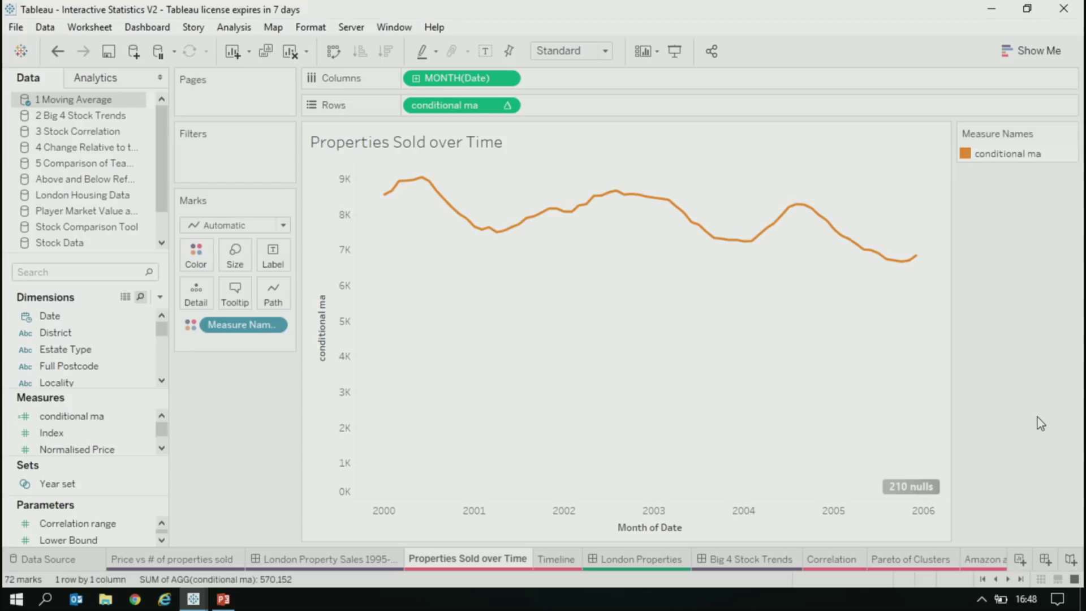
# - Hide the chart's null values indicator and briefly check the London Properties dashboard before returning to Properties Sold over Time
pyautogui.rightClick(923, 489)
pyautogui.click(925, 493)
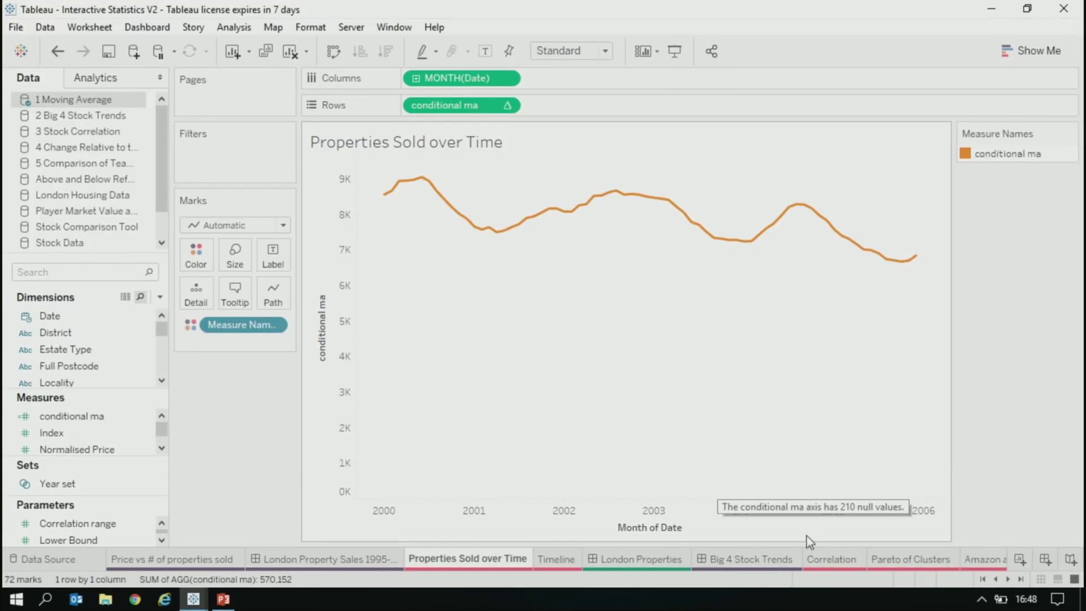
pyautogui.click(628, 560)
pyautogui.click(467, 559)
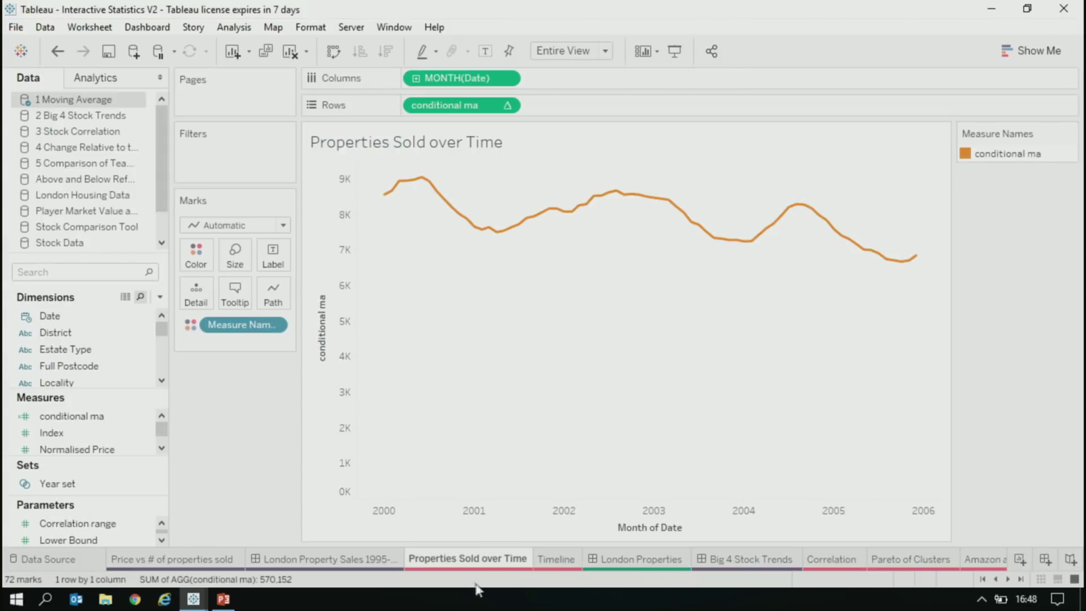
# - Change the mark colour of conditional ma to white, #ffffff
pyautogui.click(195, 254)
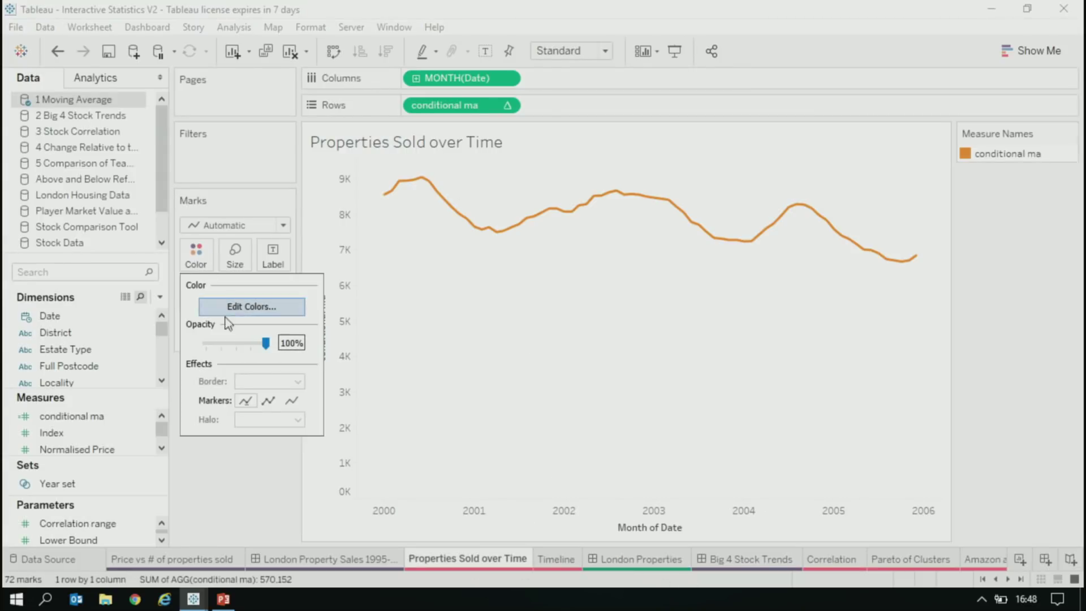
pyautogui.click(278, 321)
pyautogui.doubleClick(380, 187)
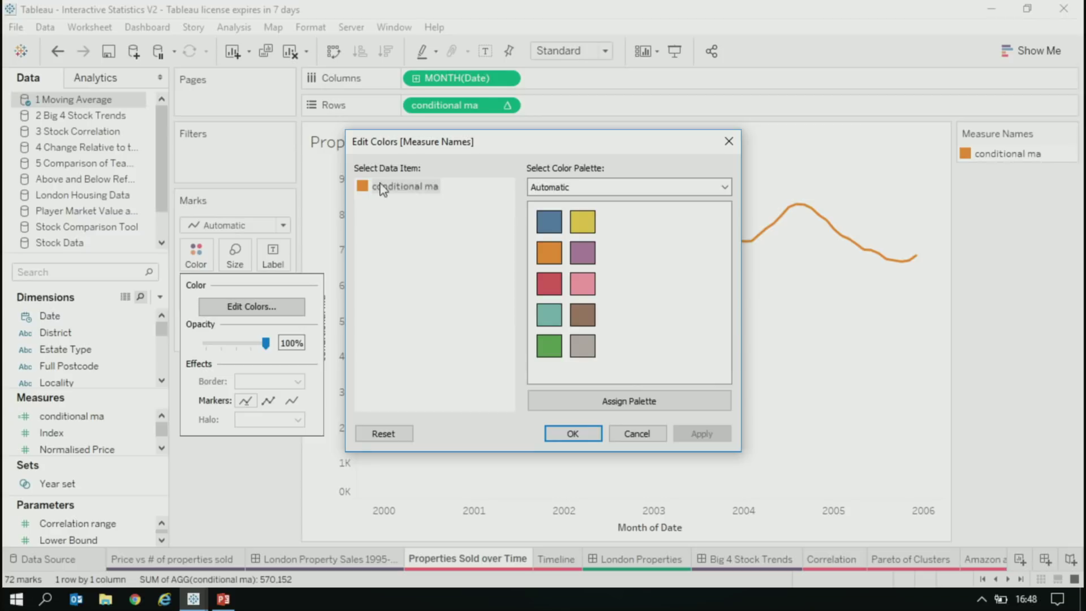
pyautogui.click(508, 273)
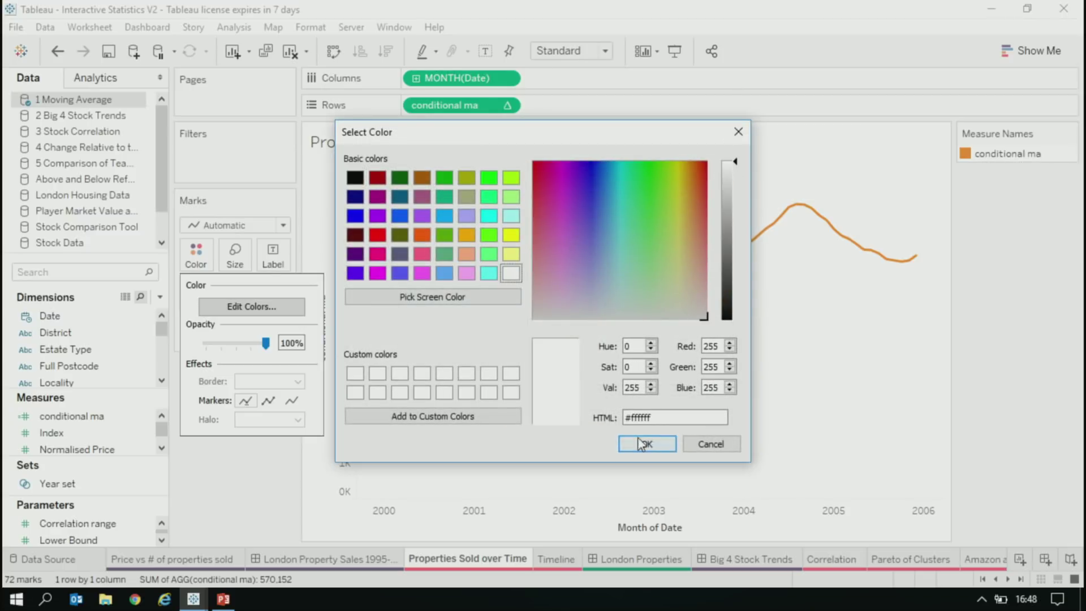
pyautogui.click(642, 440)
pyautogui.click(572, 433)
# - Change the mark type to Area and open the London Properties dashboard
pyautogui.click(232, 225)
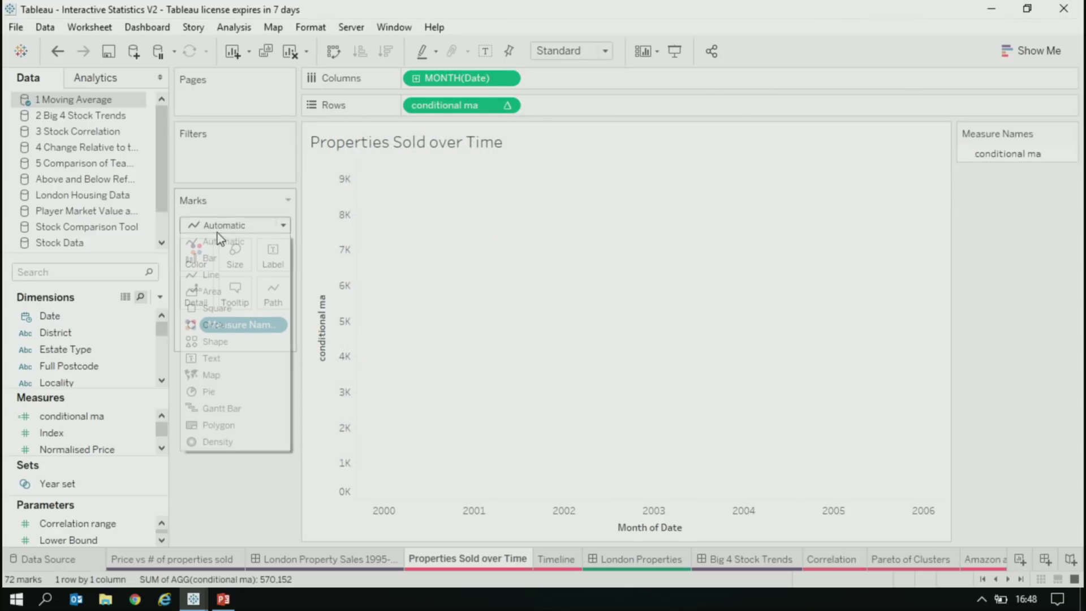
pyautogui.click(225, 292)
pyautogui.click(642, 559)
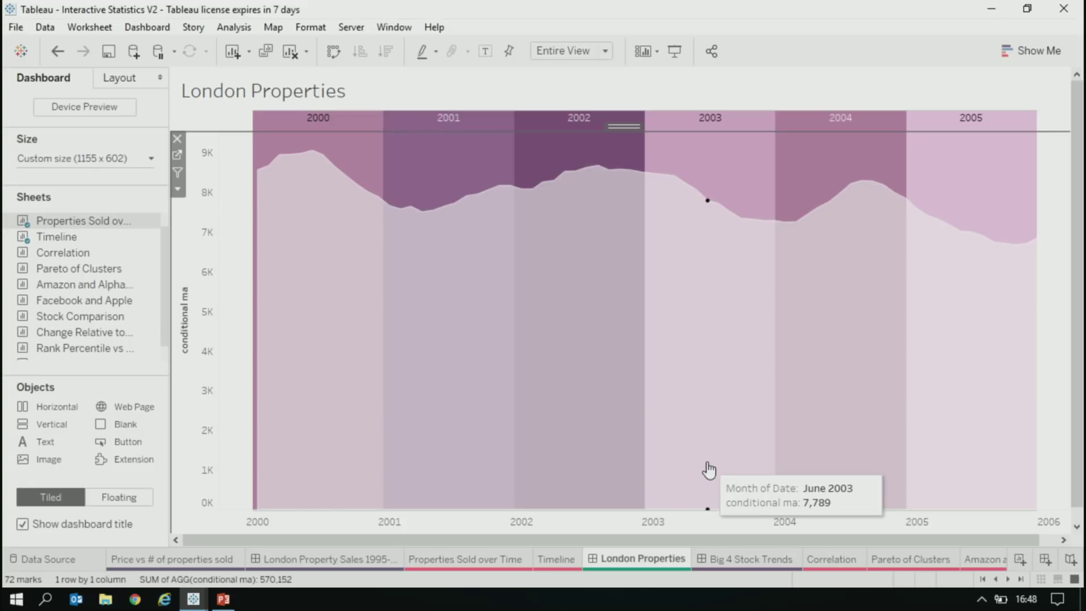
# - Add a set action to the dashboard that runs on select and adds all values to the set when the selection is cleared
pyautogui.click(147, 27)
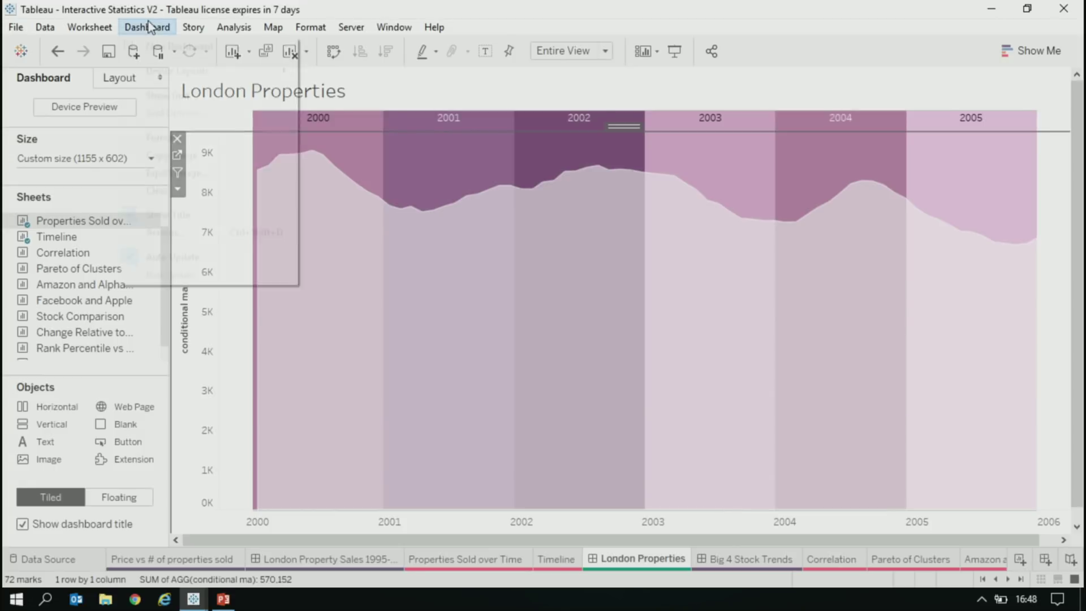
pyautogui.click(163, 233)
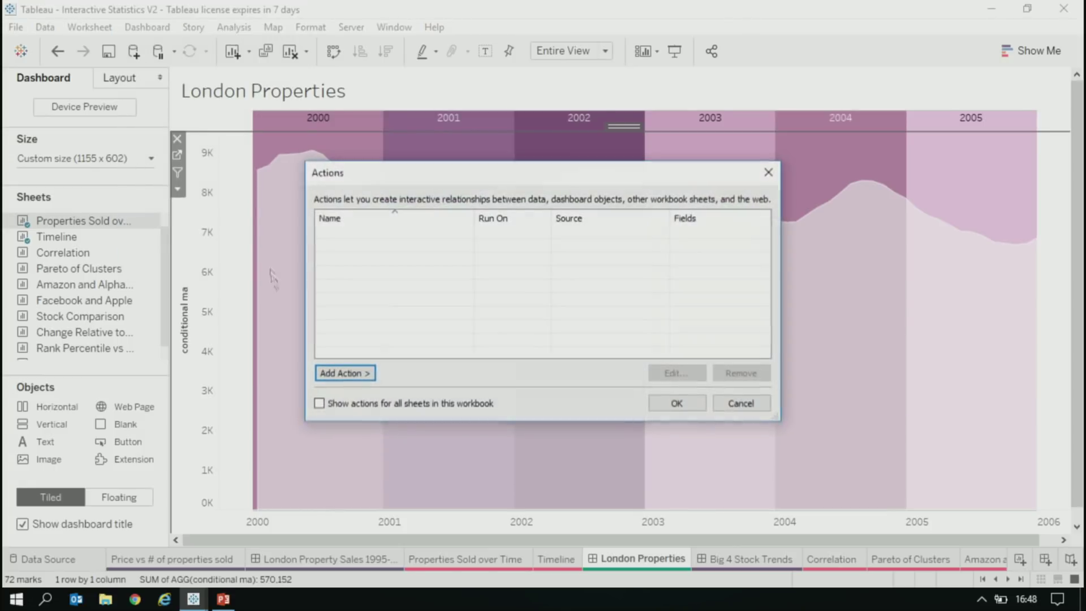
pyautogui.click(366, 373)
pyautogui.click(439, 442)
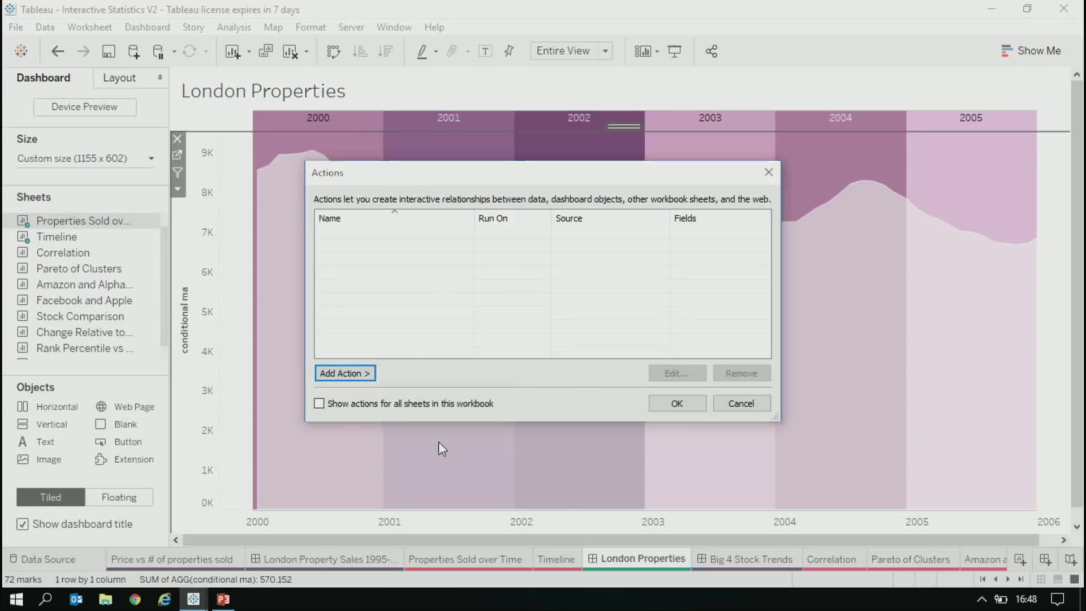
pyautogui.click(658, 207)
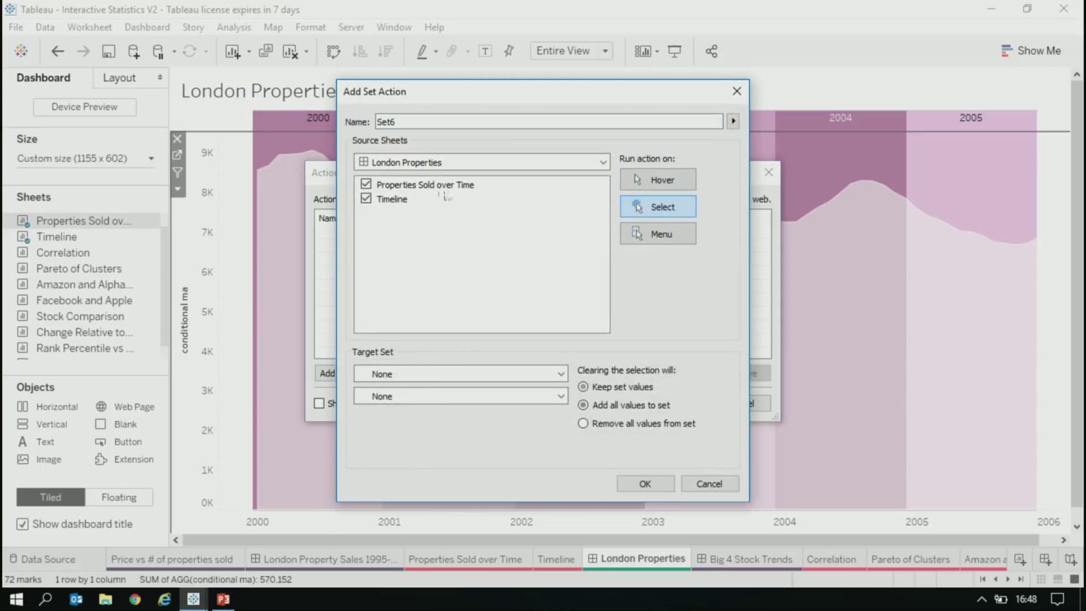
# - Limit the set action's source to Timeline, target Year set from 1 Moving Average, and save the action
pyautogui.click(366, 184)
pyautogui.click(406, 375)
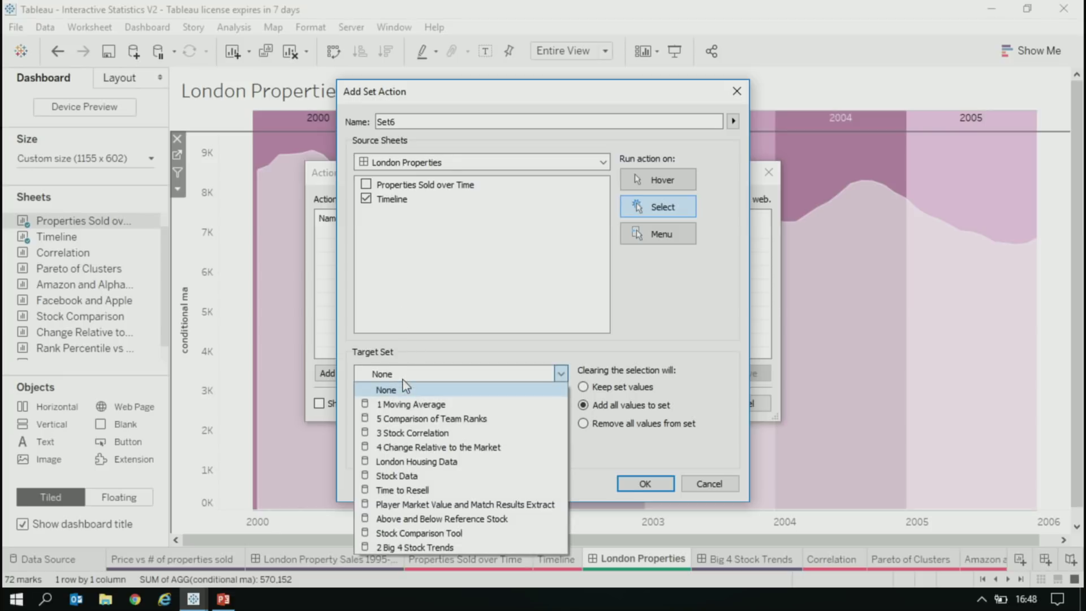
pyautogui.click(409, 403)
pyautogui.click(412, 396)
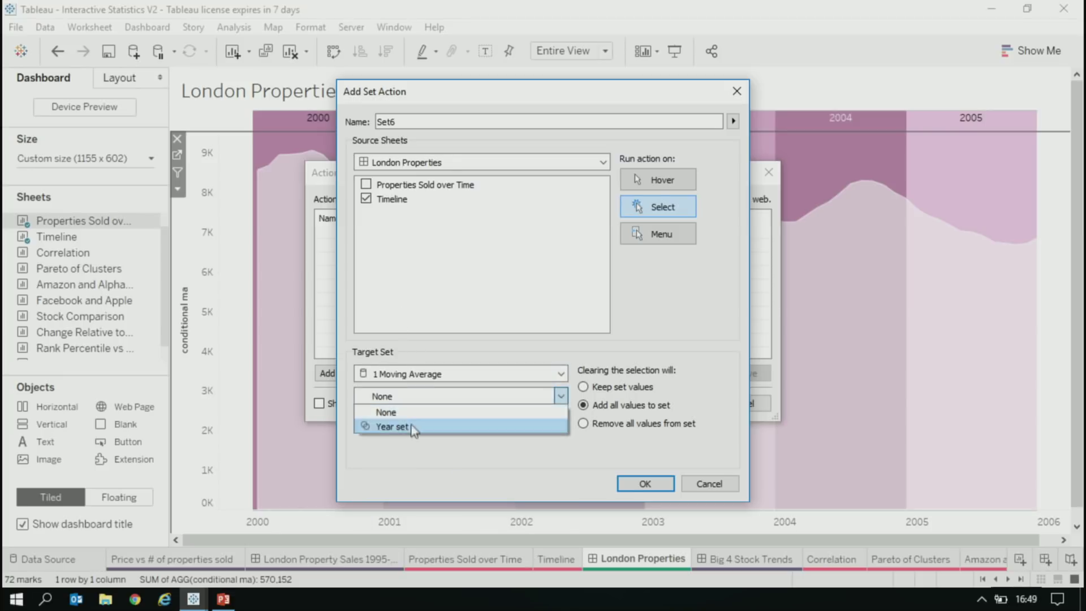
pyautogui.click(416, 426)
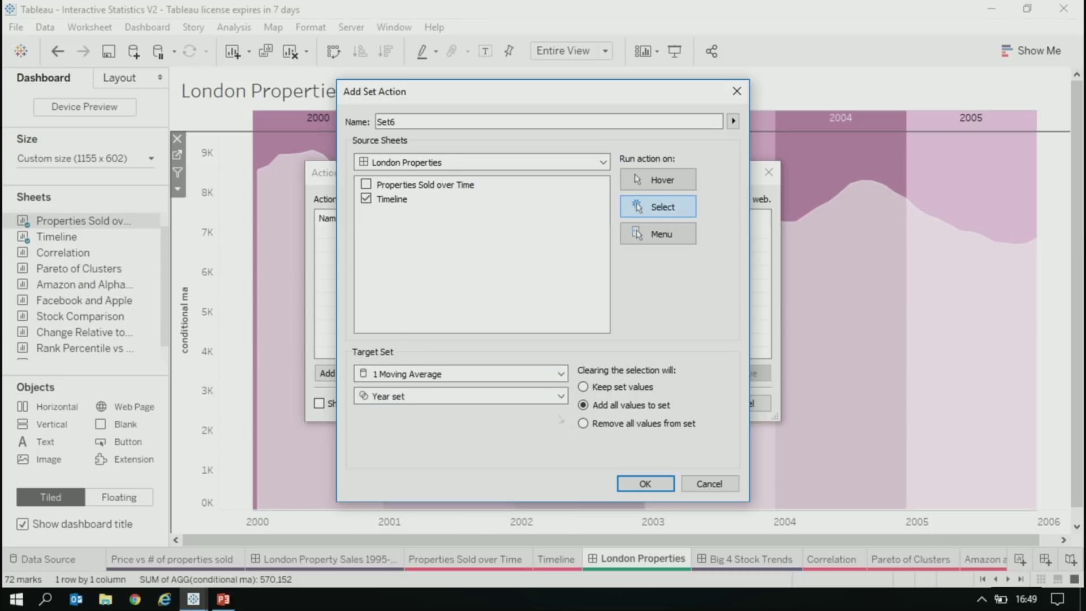
pyautogui.click(650, 484)
pyautogui.click(674, 403)
# - Test the set action by selecting 2002 to 2004 on the timeline, narrowing to 2004, and clearing the selection
pyautogui.moveTo(557, 118); pyautogui.dragTo(834, 124)
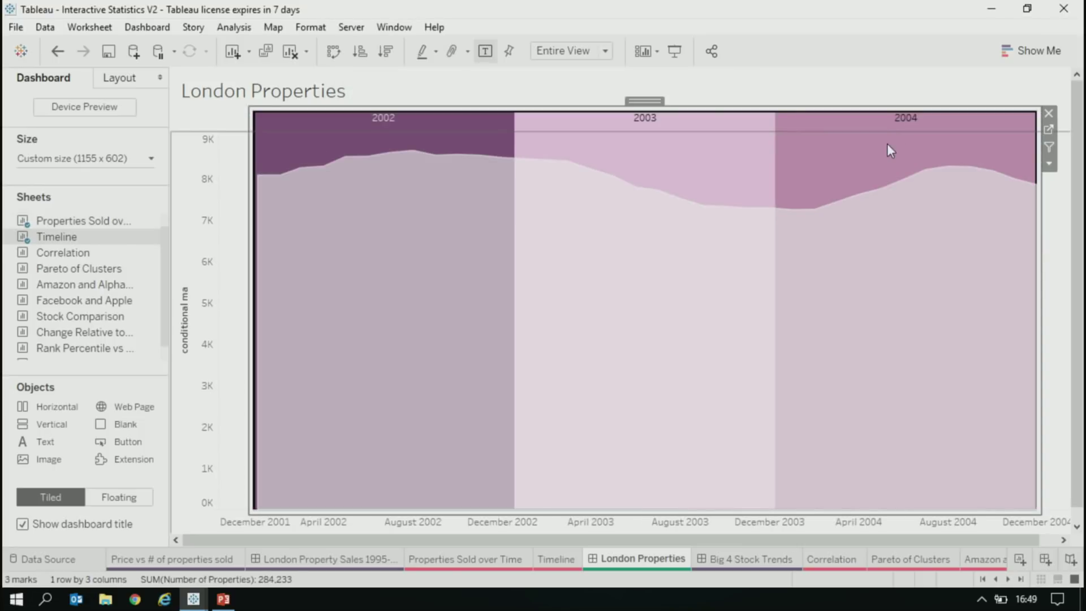
pyautogui.click(808, 131)
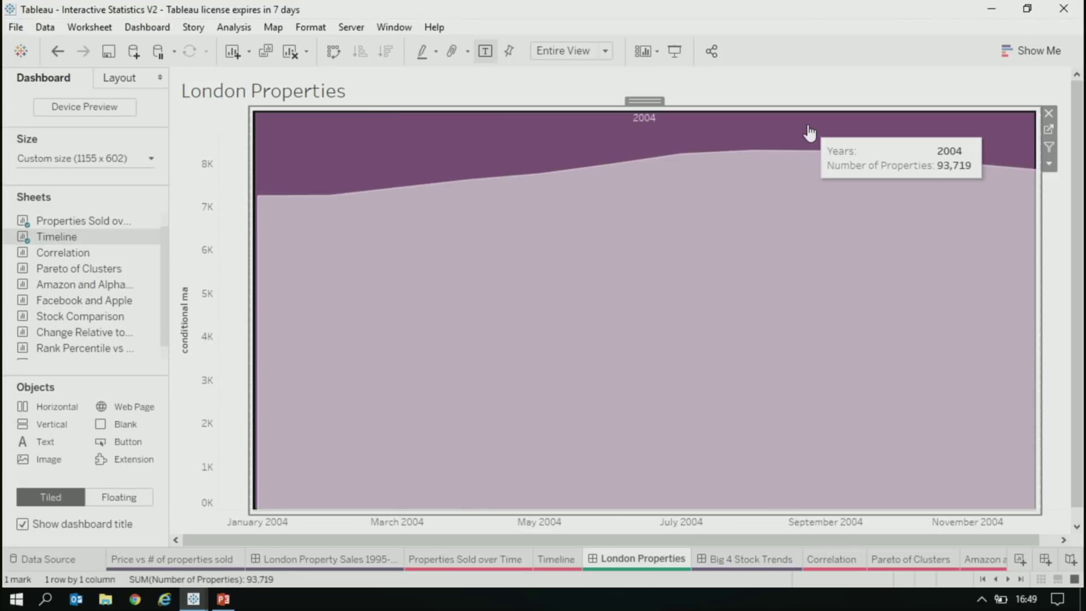
pyautogui.click(795, 126)
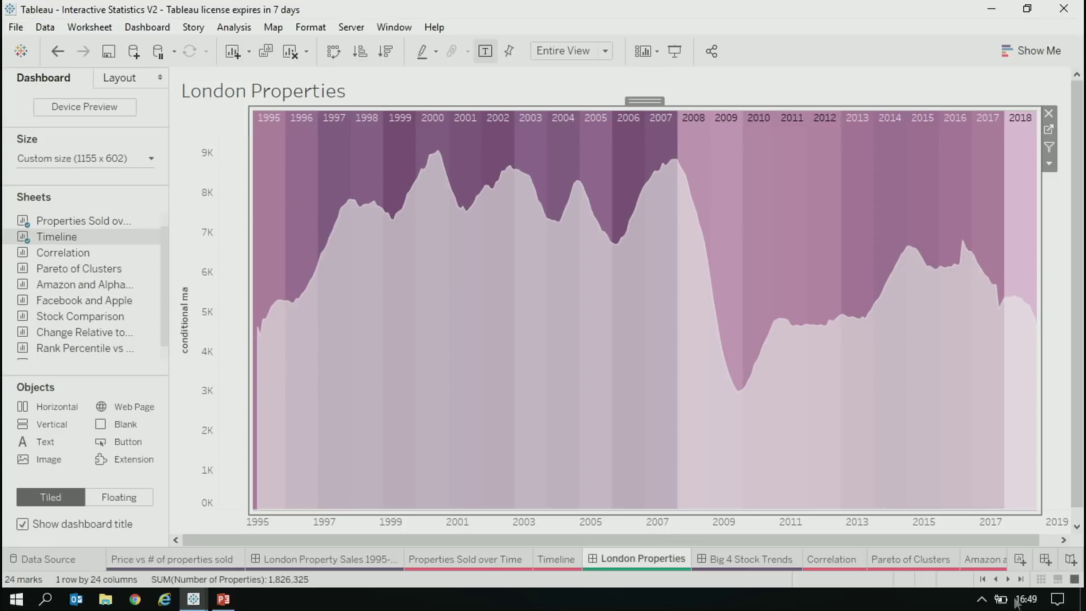
# - Open the Big 4 Stock Trends dashboard and show it in presentation mode
pyautogui.click(1004, 579)
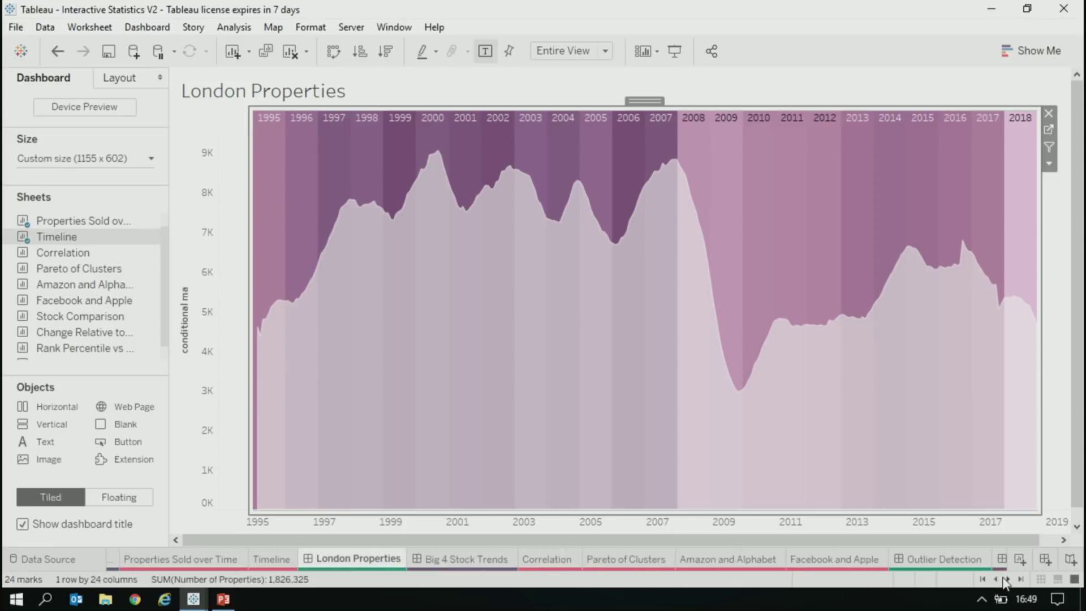
pyautogui.click(451, 558)
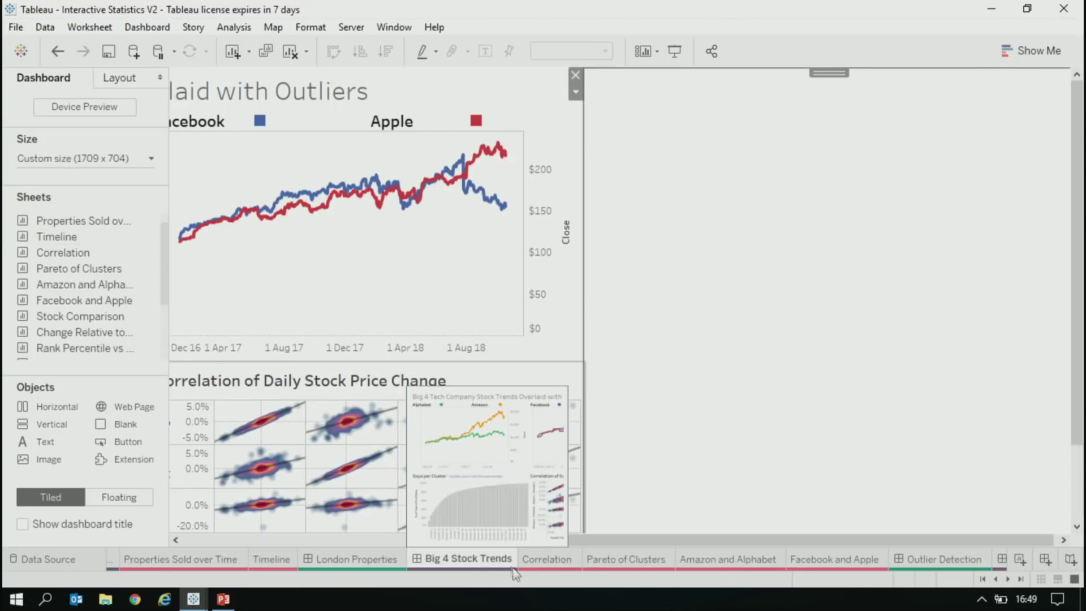
pyautogui.click(674, 50)
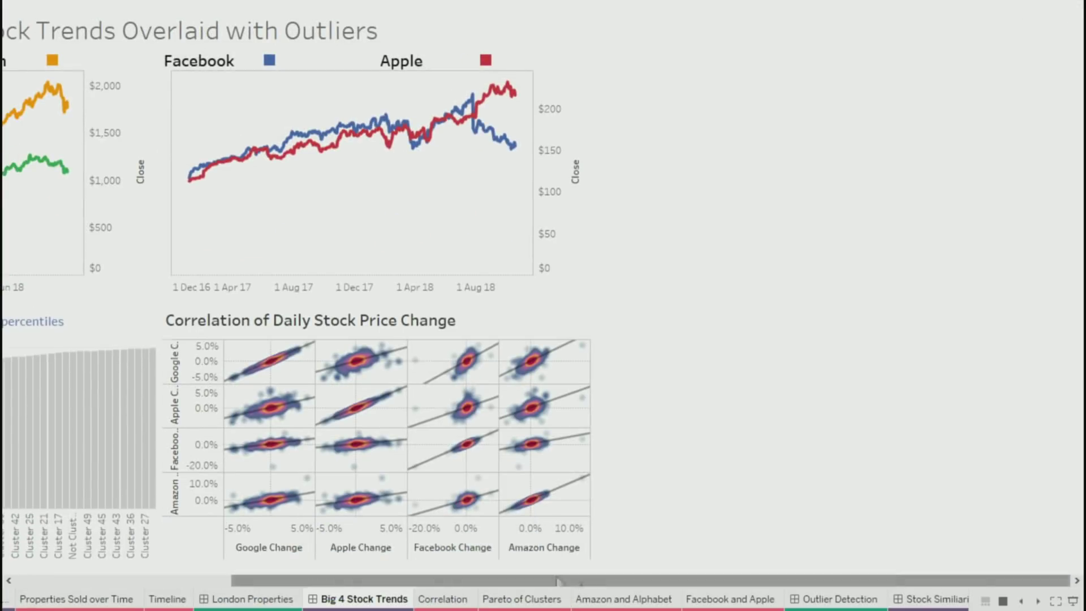
pyautogui.hscroll(-5, 576, 579)
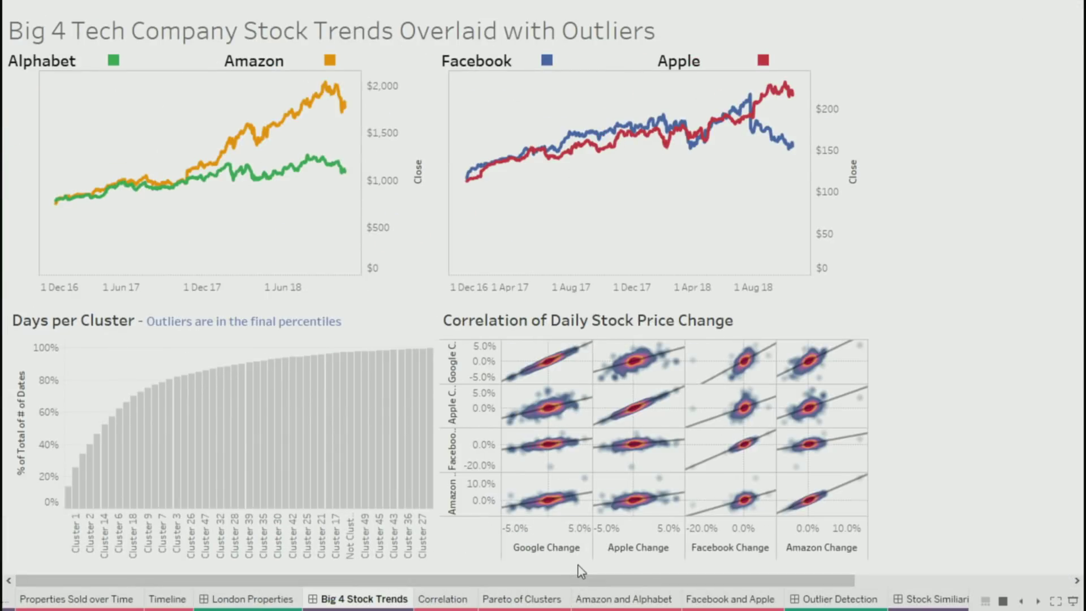
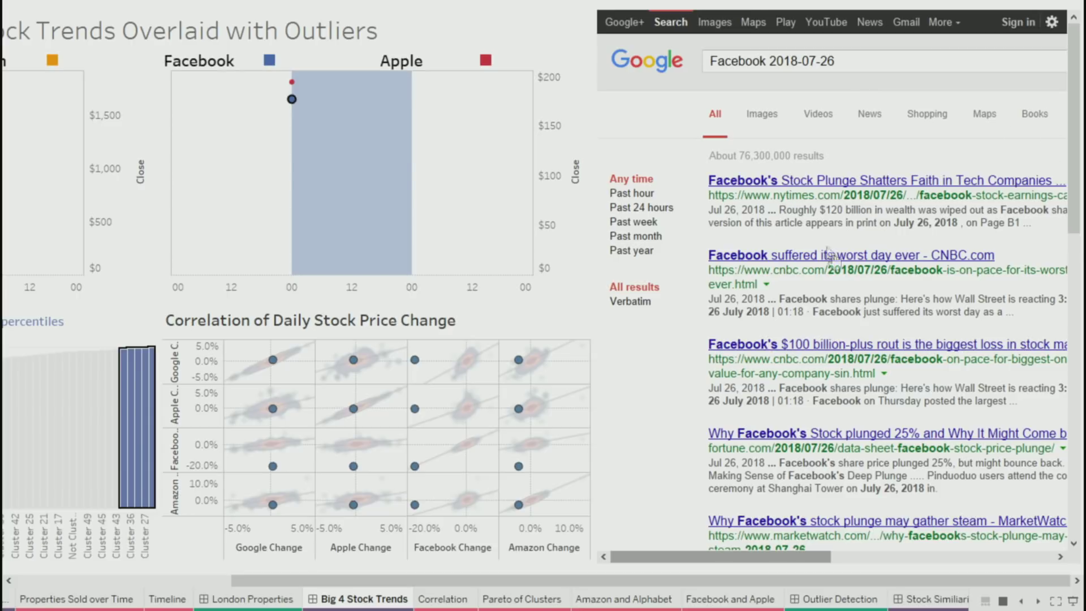
# - Look through the dashboard's embedded Google results for "Facebook 2018-07-26"
pyautogui.scroll(-3, 831, 251)
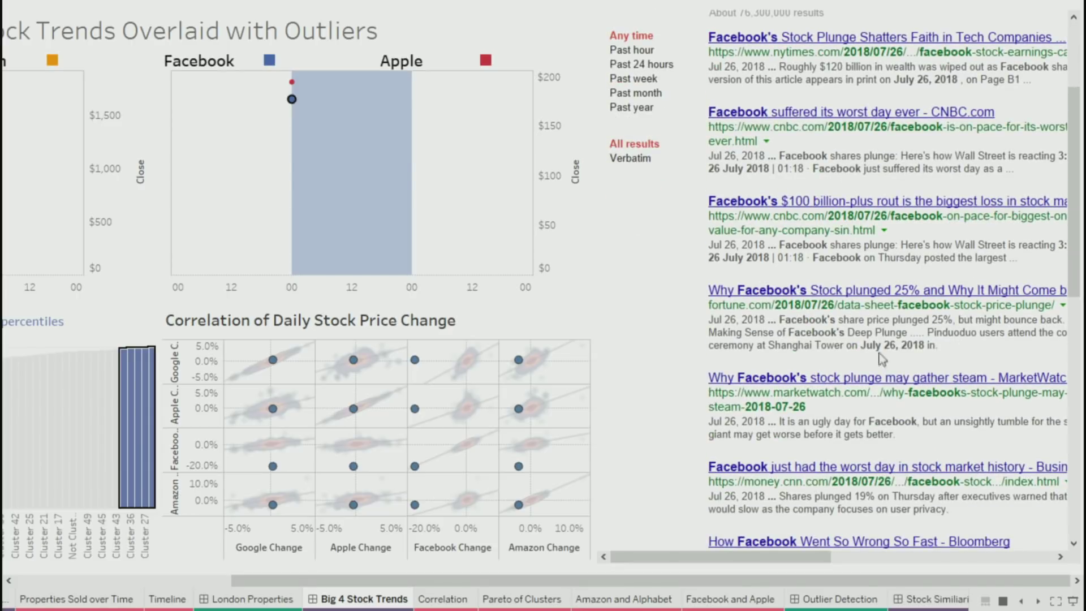
# - Clear the date selection, select the April 2018 stretch on the Facebook and Apple chart, and isolate Facebook's 26/04/2018 outlier to search its news
pyautogui.scroll(3, 873, 345)
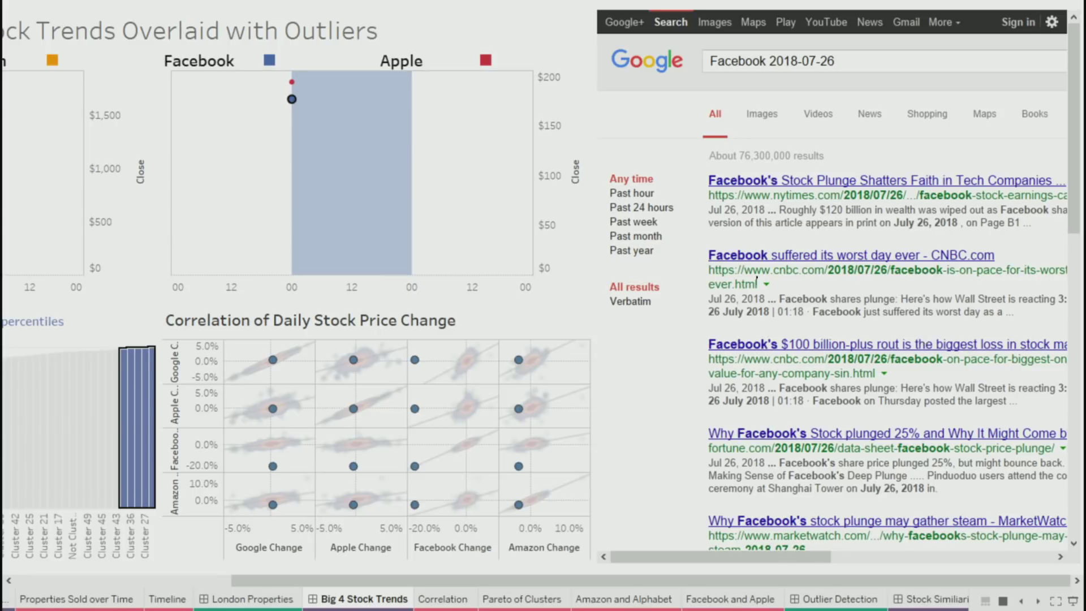
pyautogui.click(489, 195)
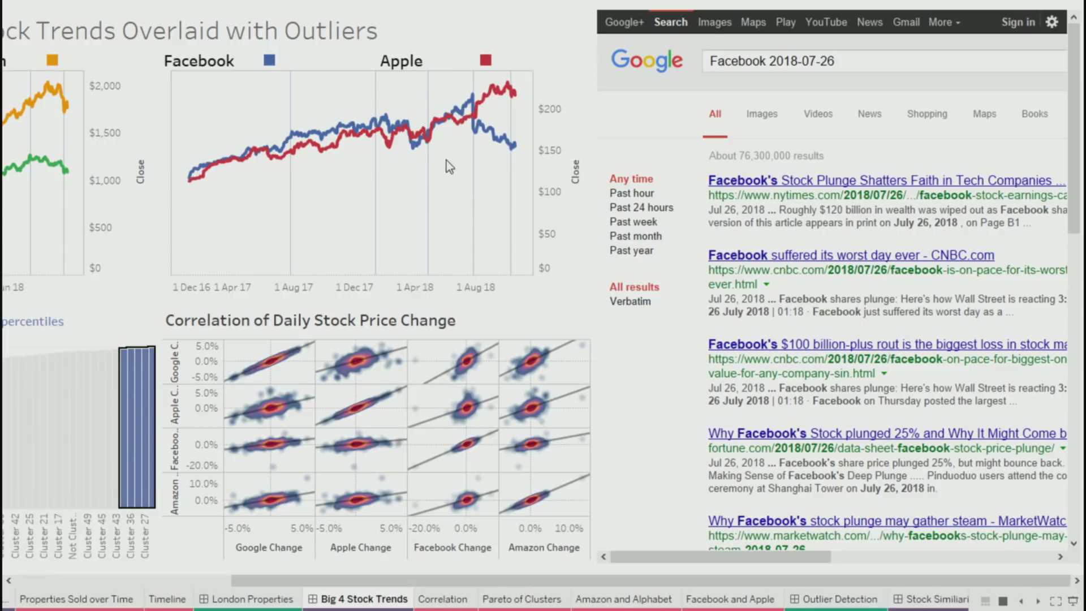
pyautogui.moveTo(446, 160); pyautogui.dragTo(414, 105)
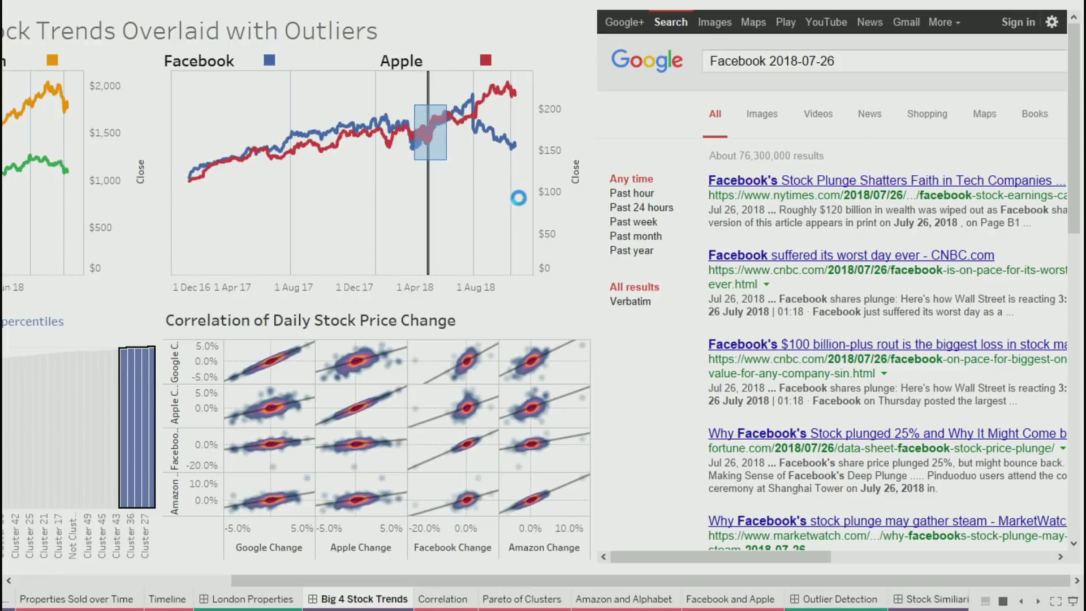
pyautogui.hscroll(-5, 639, 43)
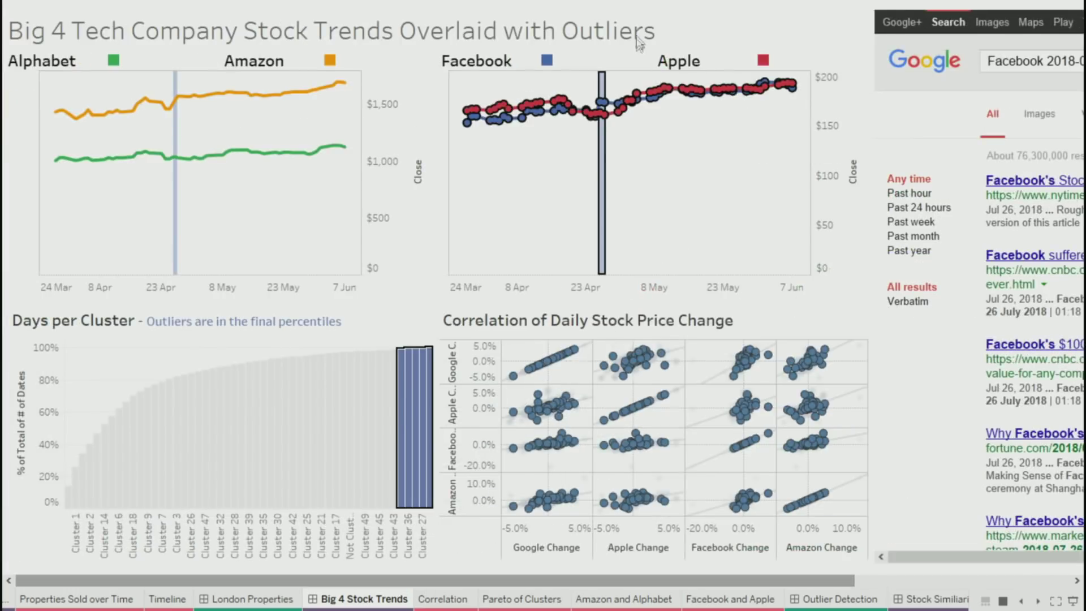
pyautogui.moveTo(601, 110)
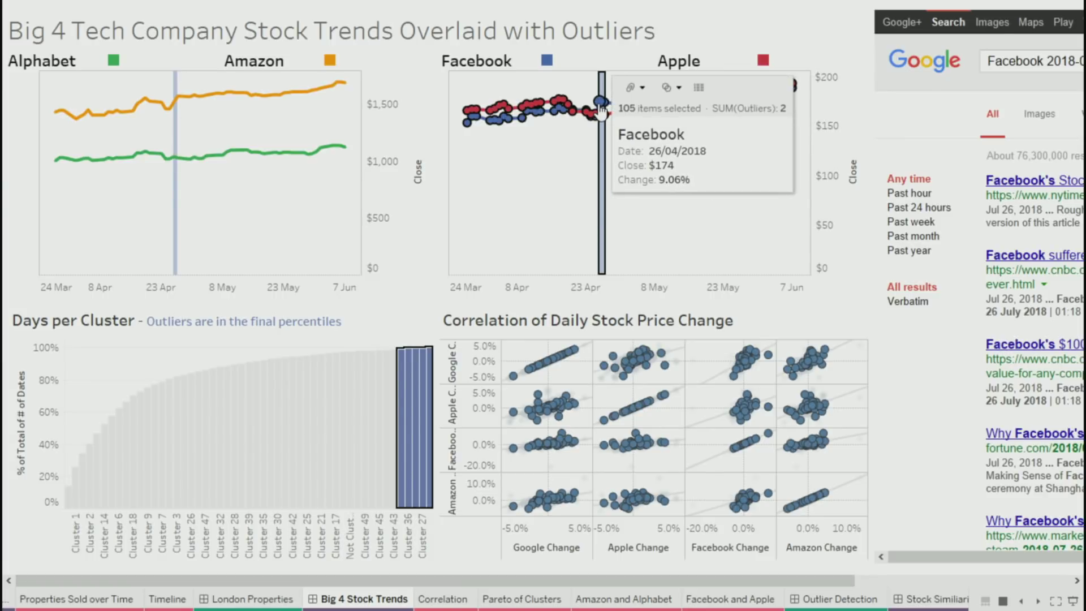
pyautogui.click(599, 104)
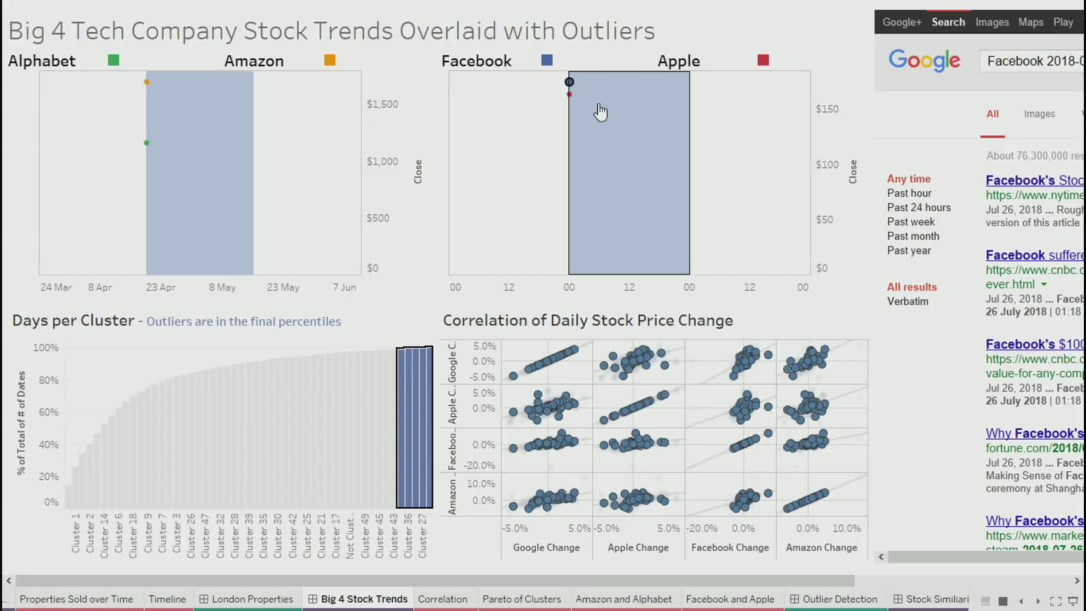
pyautogui.moveTo(569, 82)
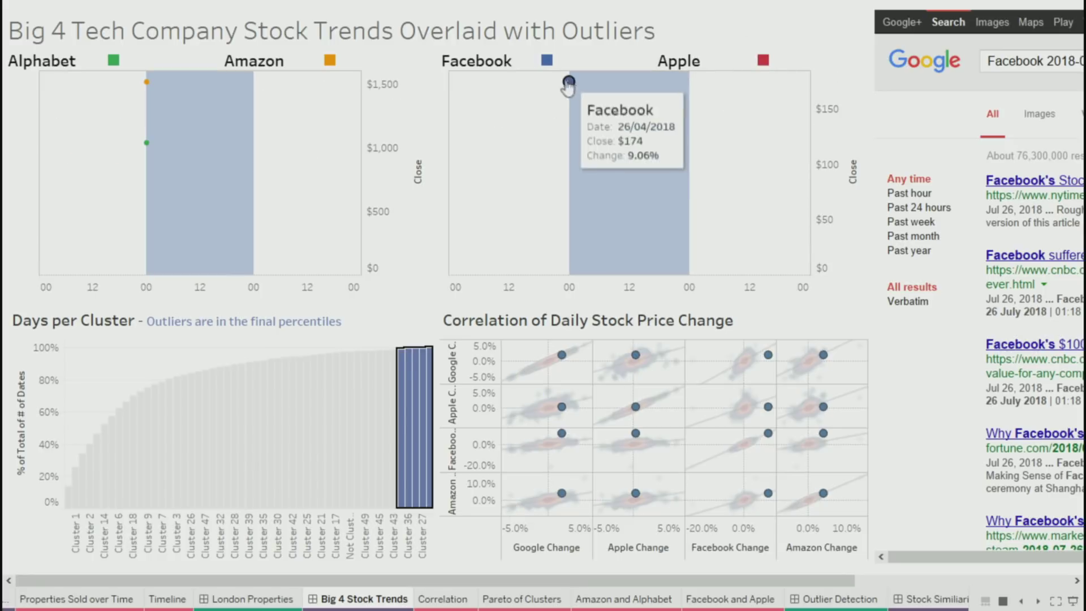
pyautogui.click(712, 170)
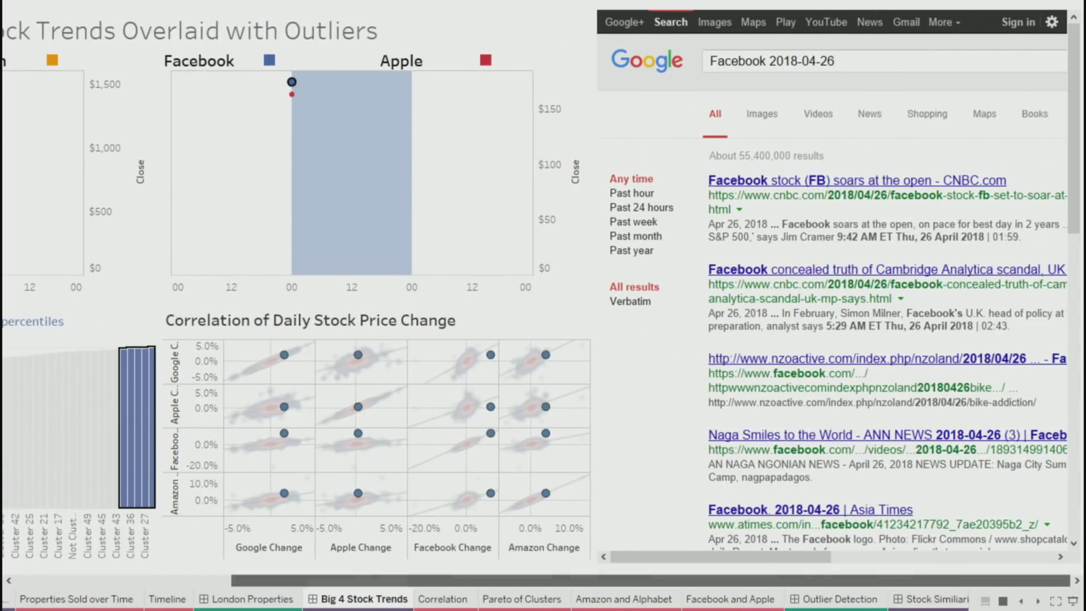
# - Look through the embedded Google results for "Facebook 2018-04-26" for news explaining the outlier
pyautogui.scroll(-3, 1062, 198)
pyautogui.scroll(-3, 1065, 216)
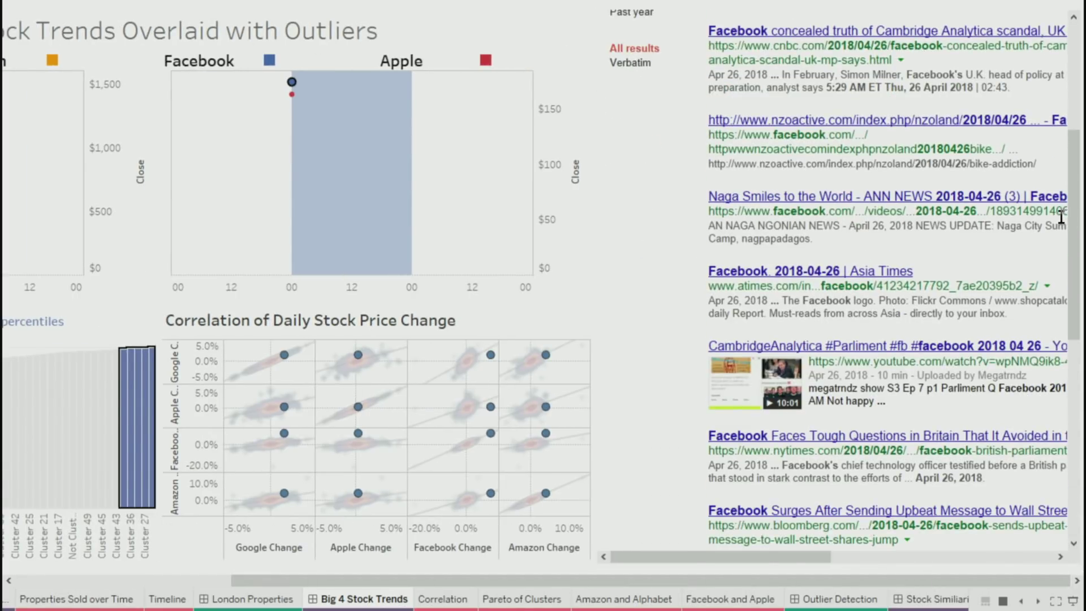
pyautogui.scroll(-5, 927, 320)
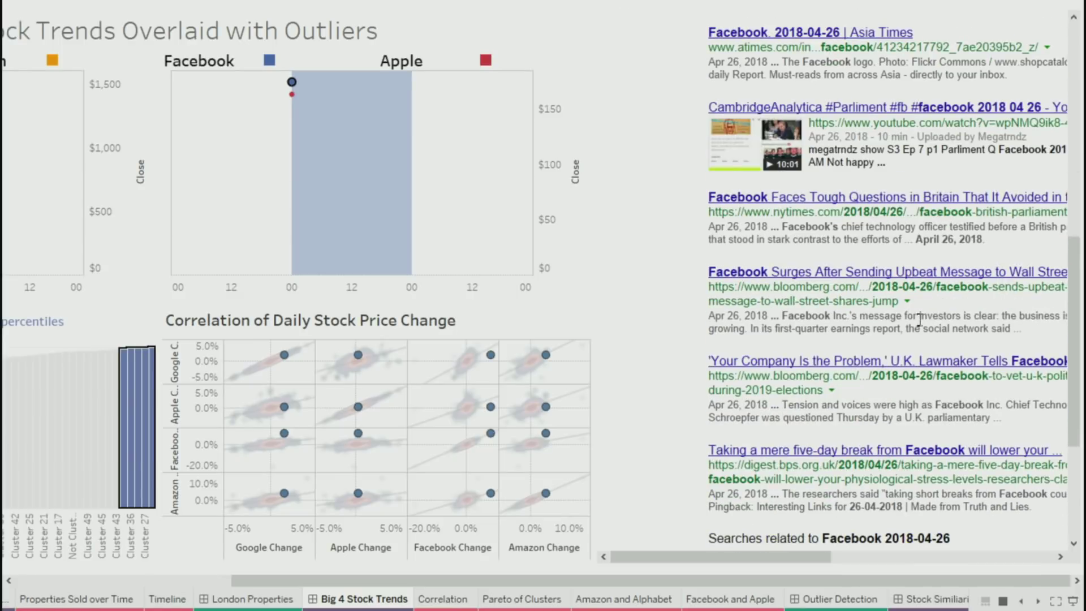
pyautogui.scroll(1, 876, 317)
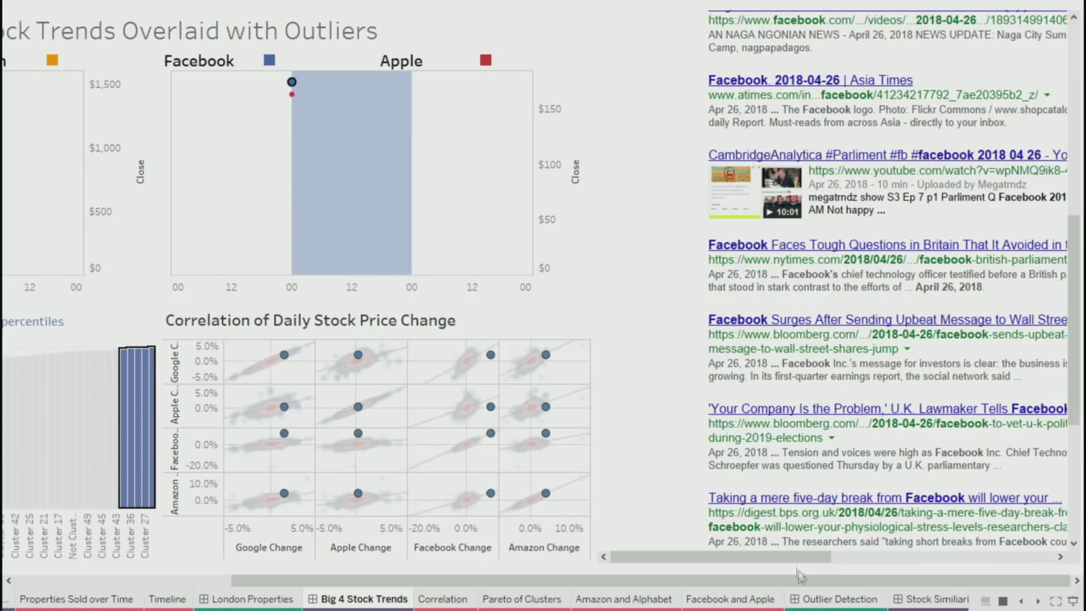
pyautogui.moveTo(805, 557); pyautogui.dragTo(738, 550)
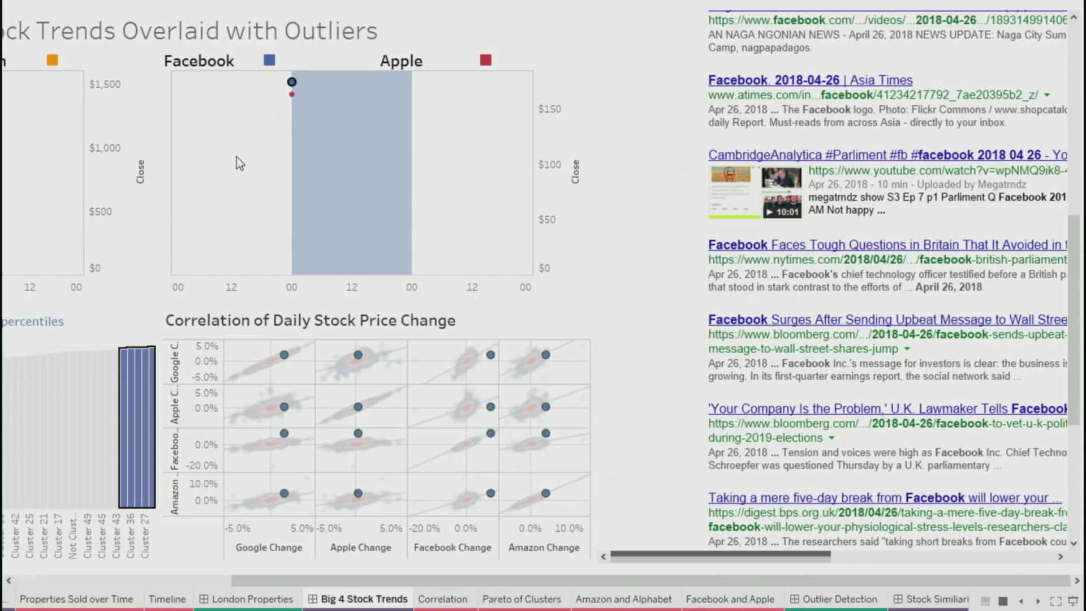
# - Reset the Facebook and Apple chart, select the dates around January 2018, and isolate Facebook's 12/01/2018 outlier to search its news
pyautogui.moveTo(242, 174)
pyautogui.click(388, 178)
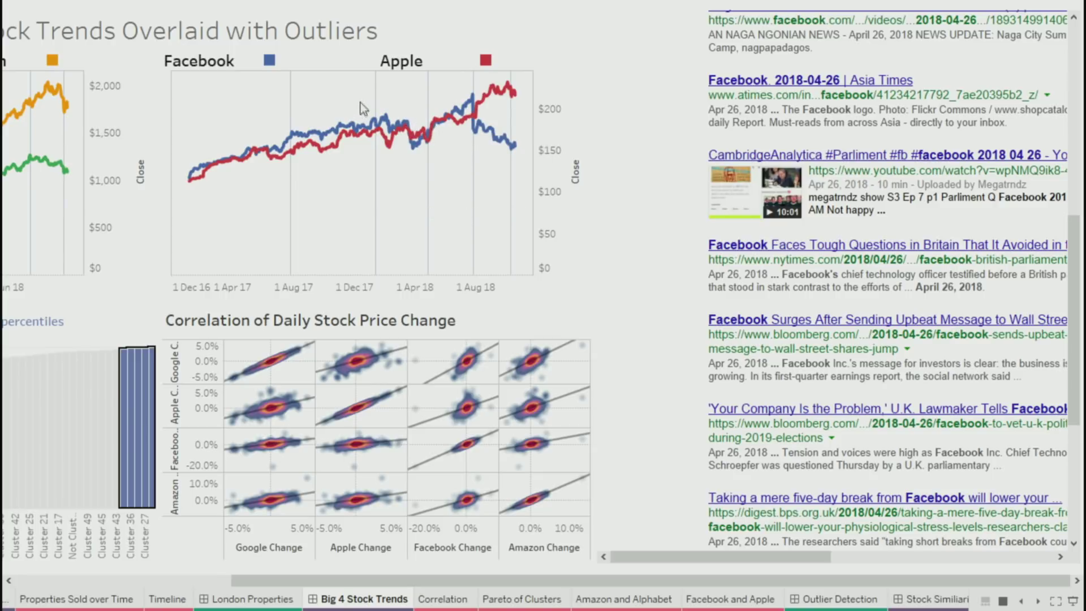
pyautogui.moveTo(365, 106); pyautogui.dragTo(399, 235)
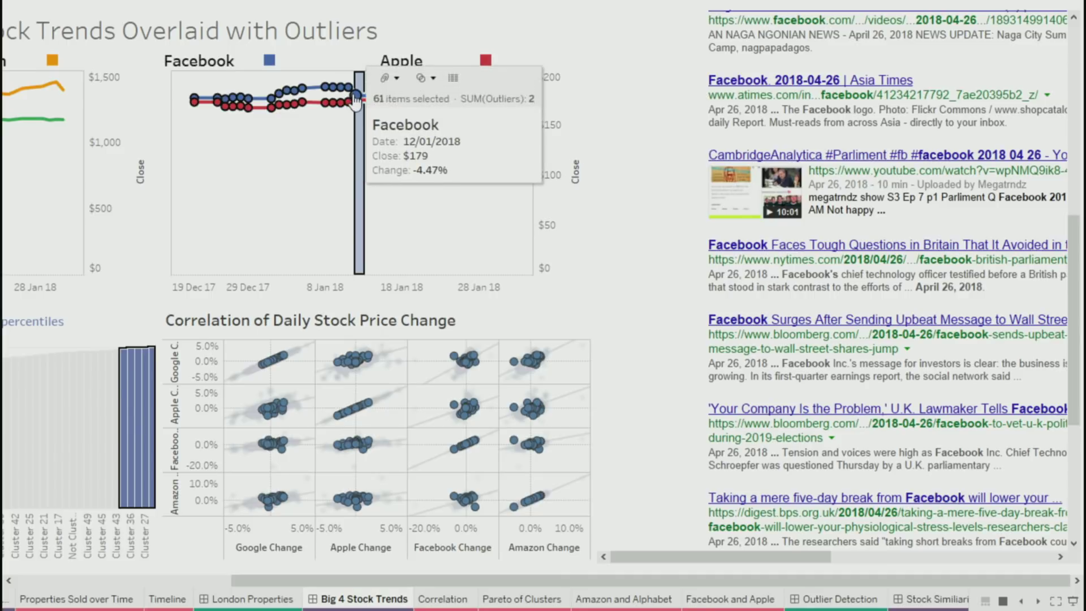
pyautogui.click(353, 95)
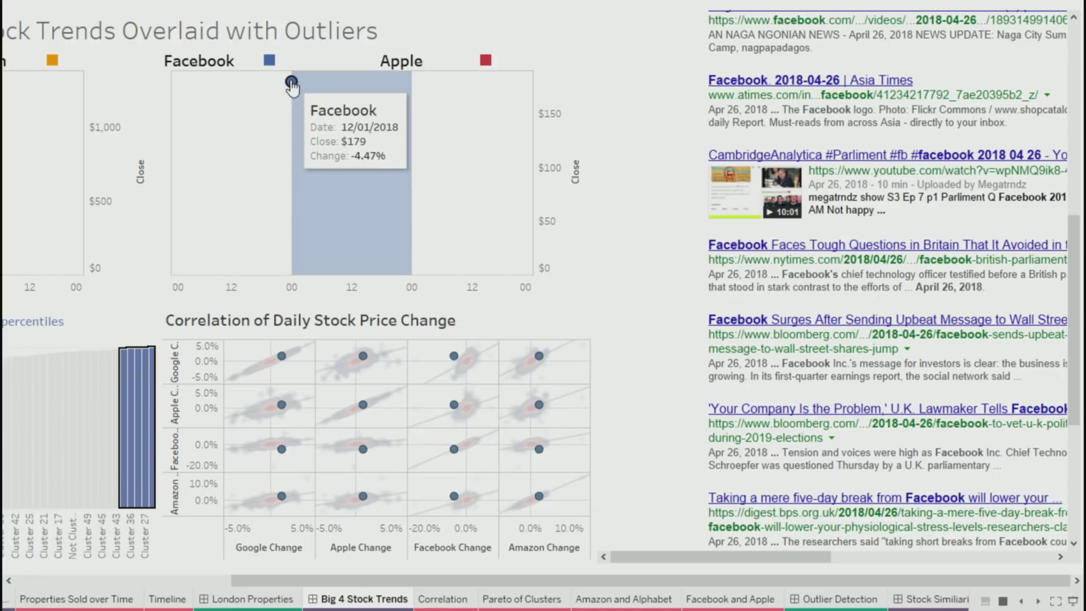
pyautogui.click(357, 169)
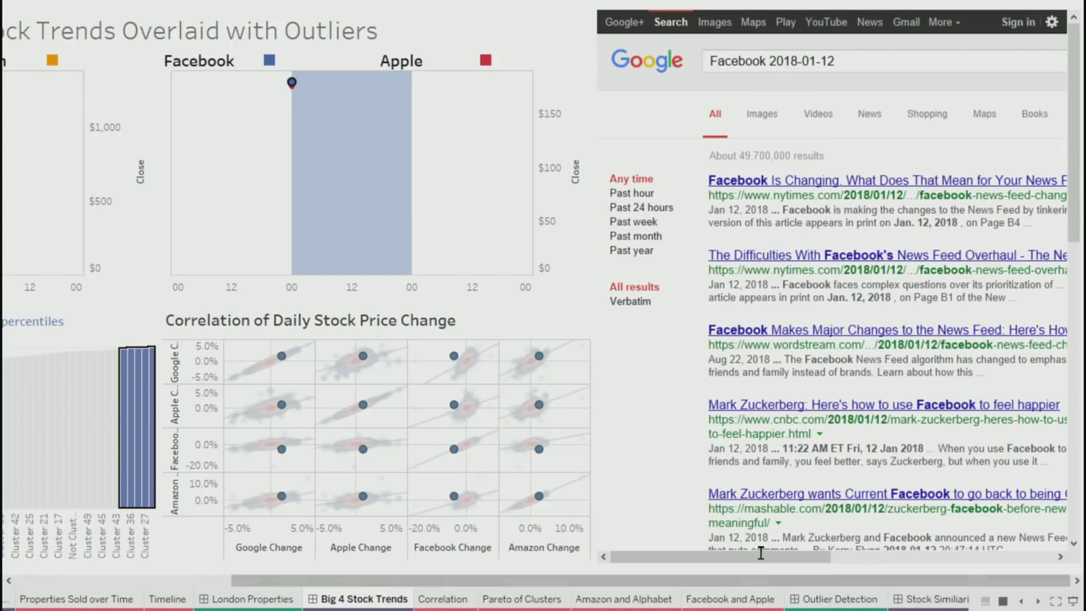
# - Look through the embedded Google results for "Facebook 2018-01-12", highlighting the snippet about the News Feed changes
pyautogui.moveTo(761, 553); pyautogui.dragTo(799, 552)
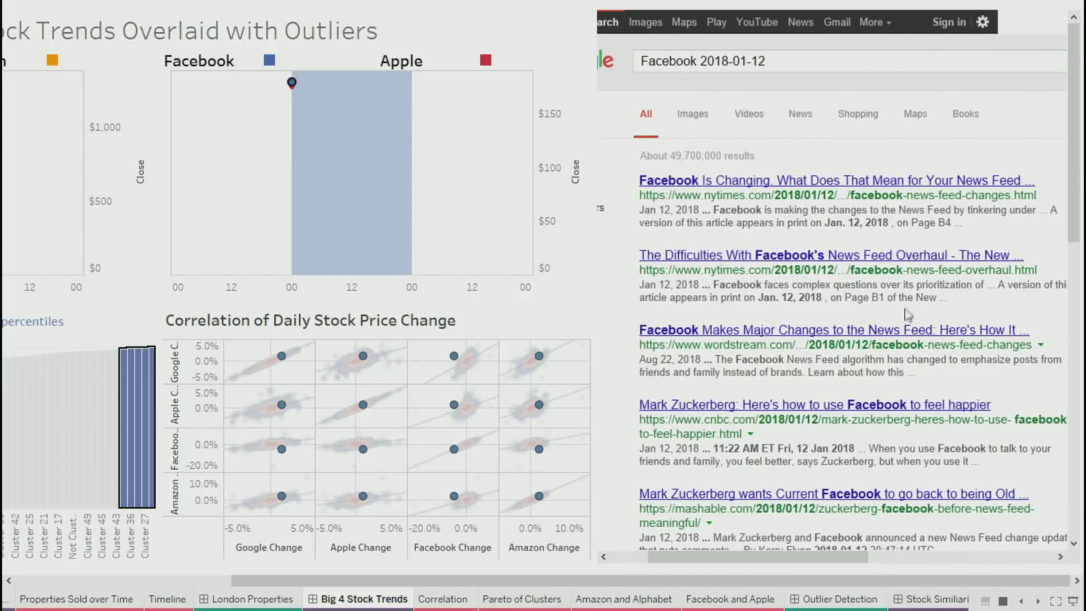
pyautogui.scroll(-5, 908, 315)
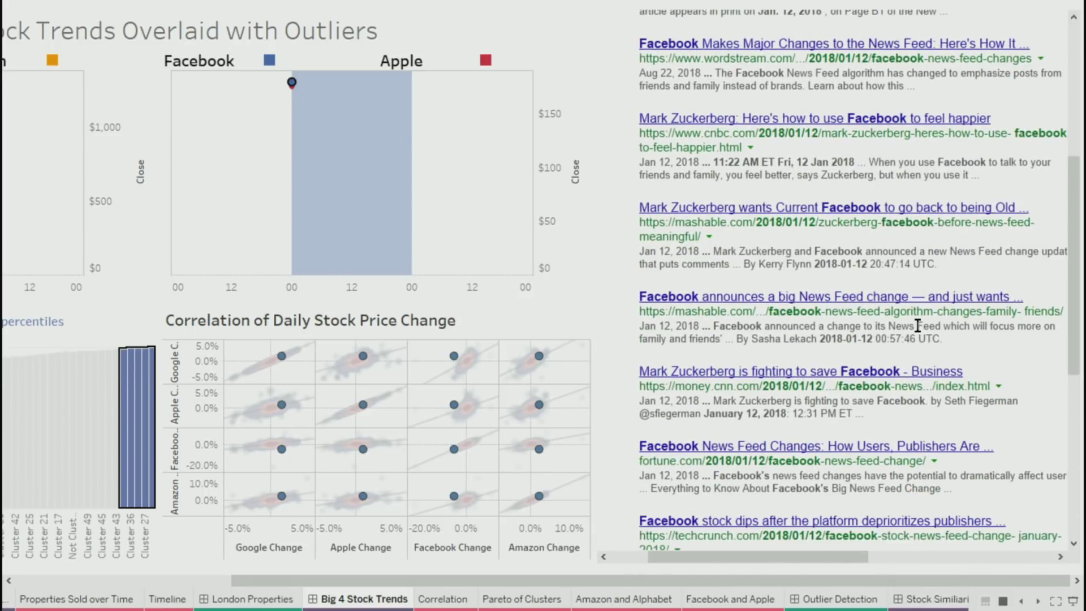
pyautogui.scroll(-2, 917, 326)
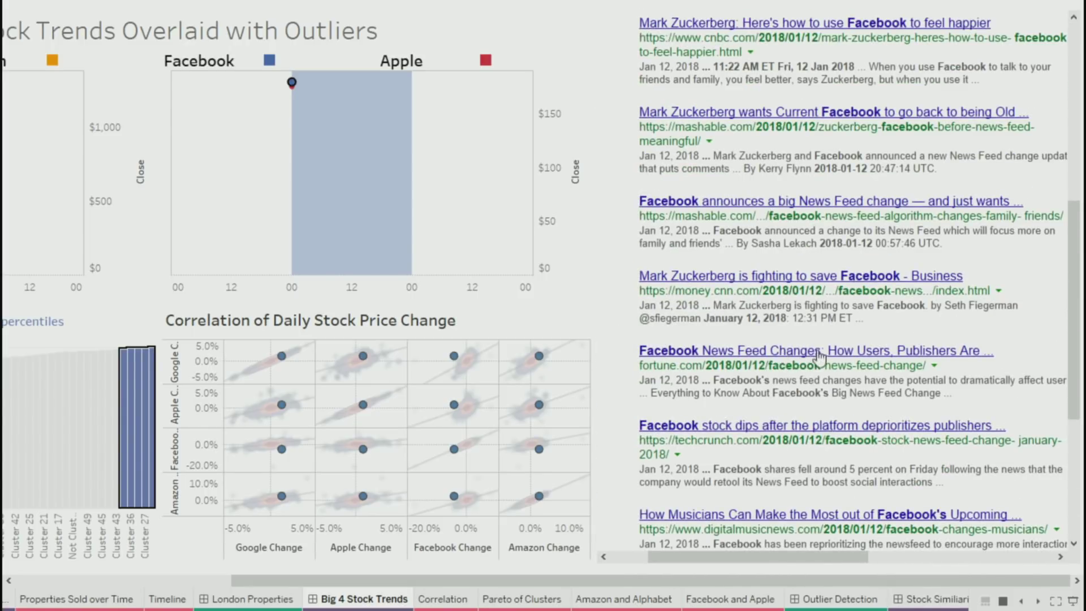
pyautogui.moveTo(757, 384); pyautogui.dragTo(964, 394)
pyautogui.scroll(-1, 776, 455)
pyautogui.scroll(-1, 777, 456)
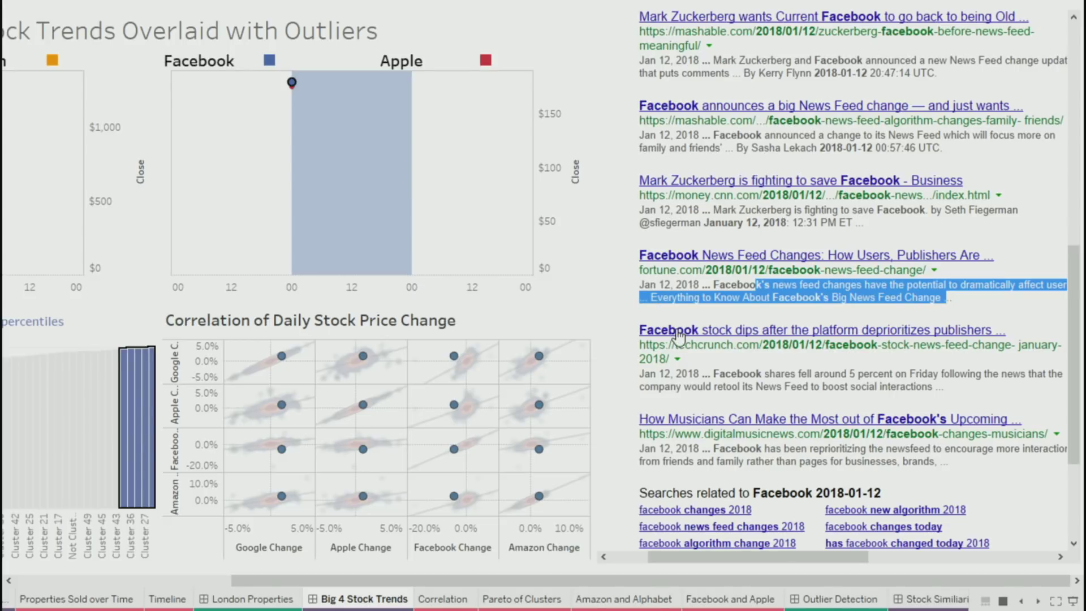
# - Clear the 12/01/2018 selection to restore the full stock trends and leave presentation mode
pyautogui.click(266, 159)
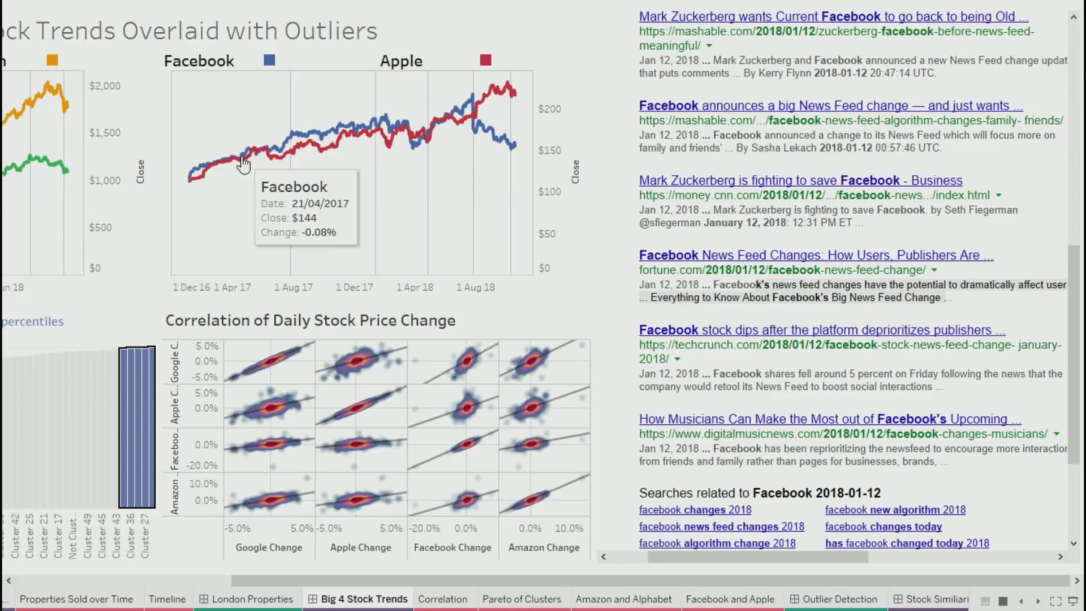
pyautogui.moveTo(431, 581); pyautogui.dragTo(216, 581)
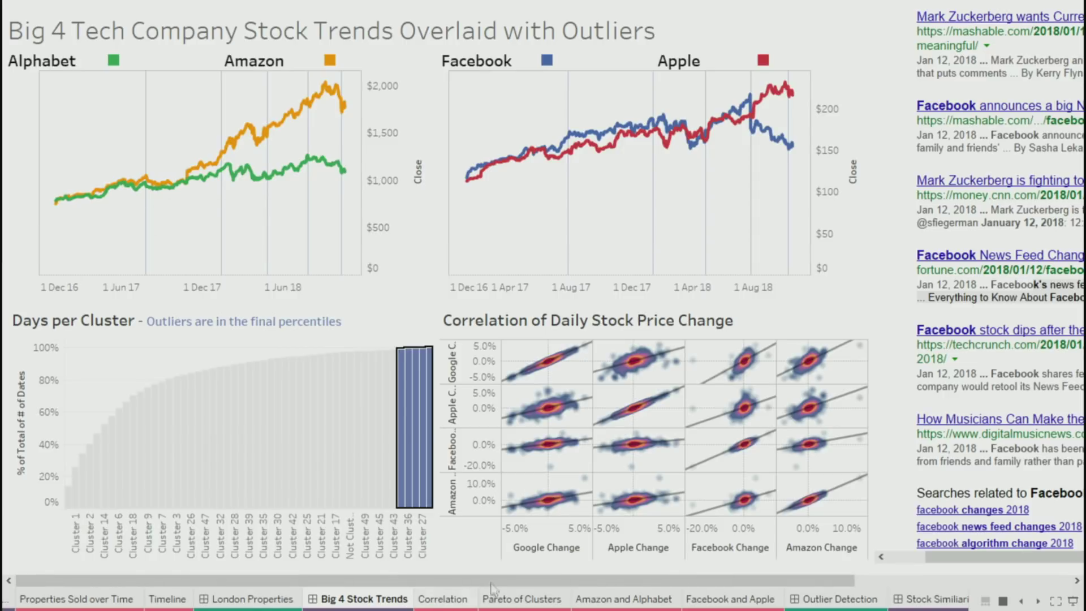
pyautogui.click(1073, 601)
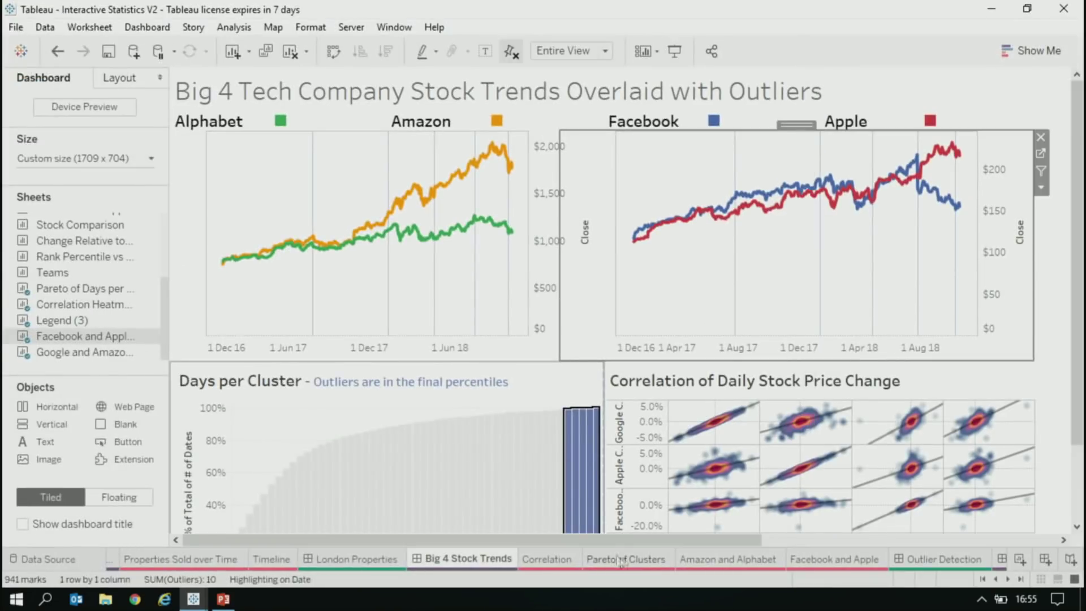
# - Open the Correlation worksheet and examine the average change bars for each stock
pyautogui.moveTo(625, 563)
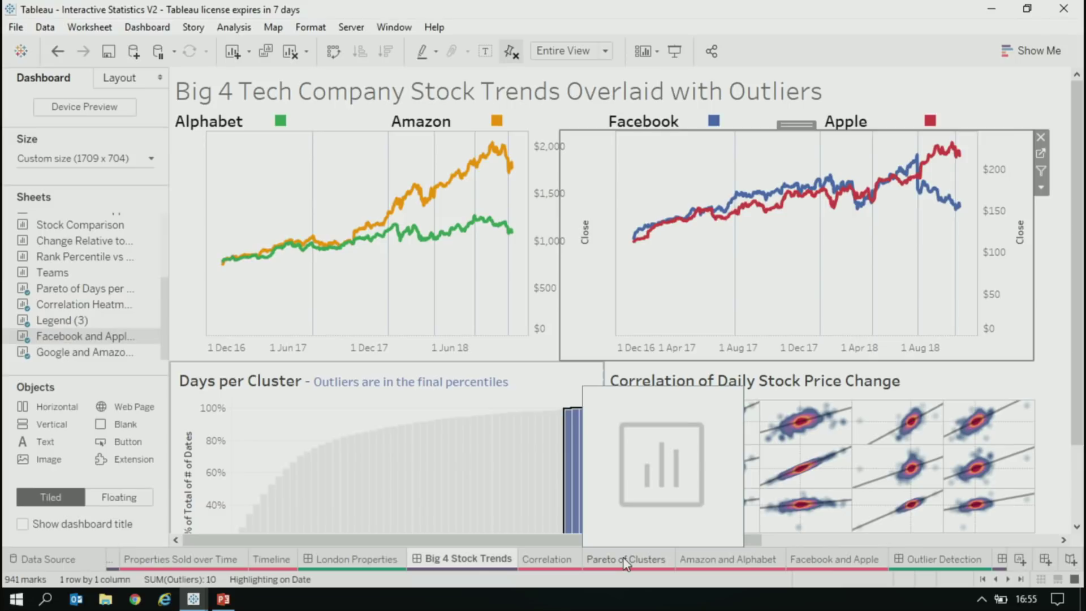
pyautogui.click(548, 564)
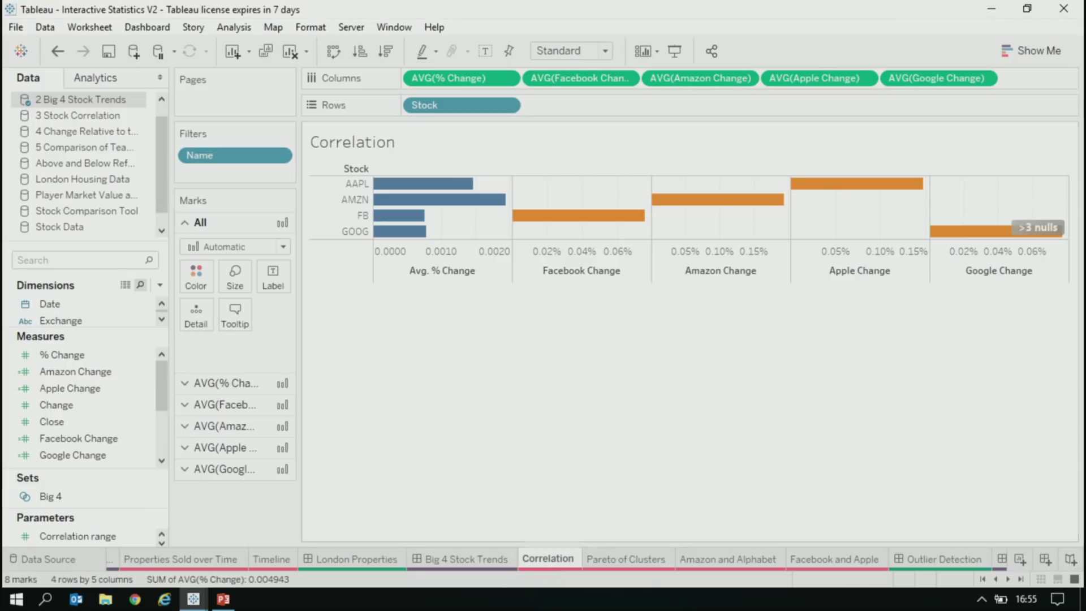
pyautogui.moveTo(373, 185)
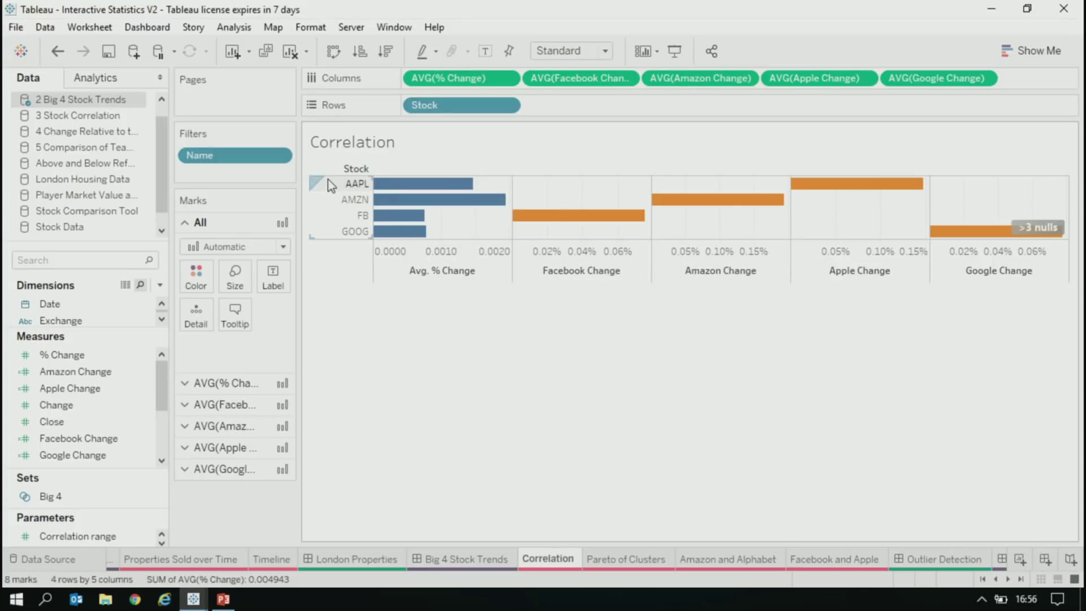
pyautogui.moveTo(414, 192)
pyautogui.moveTo(589, 226)
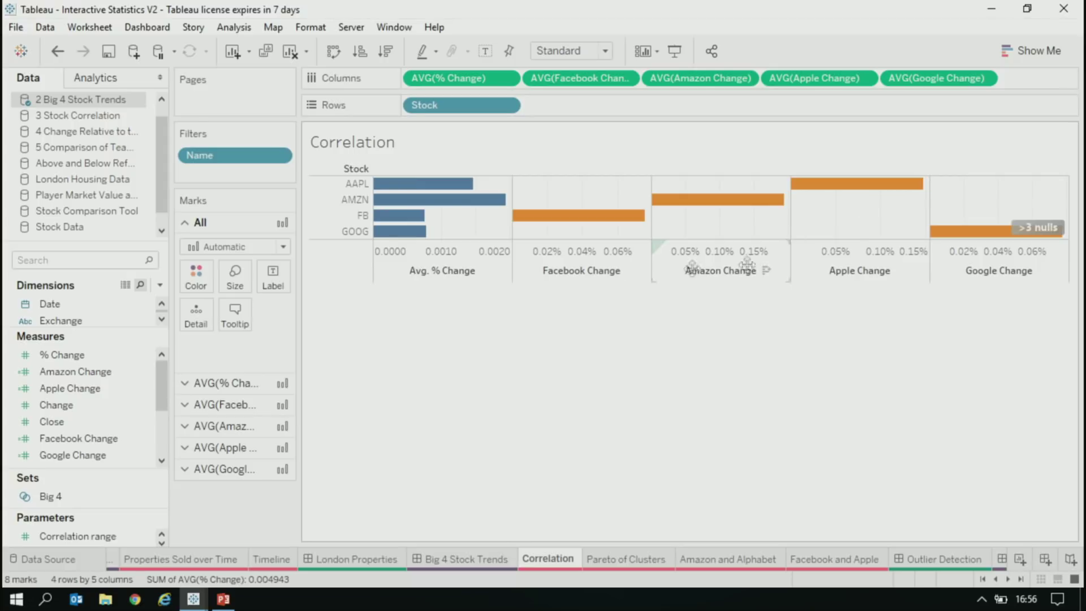
# - Open the Amazon Change calculated field, review its formula, and close the editor
pyautogui.rightClick(103, 372)
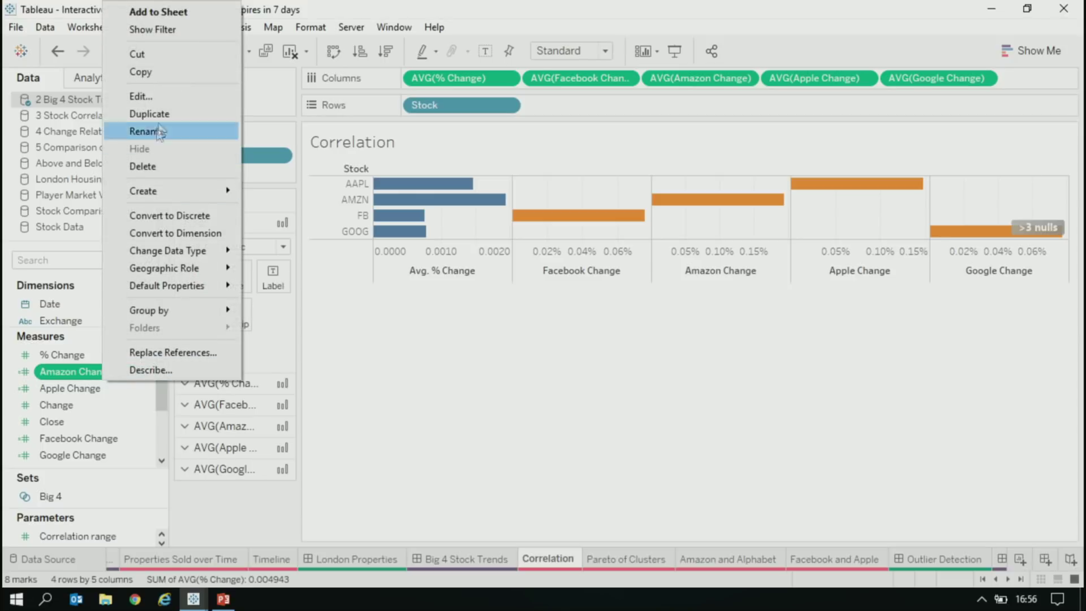
pyautogui.click(160, 92)
pyautogui.scroll(6, 710, 479)
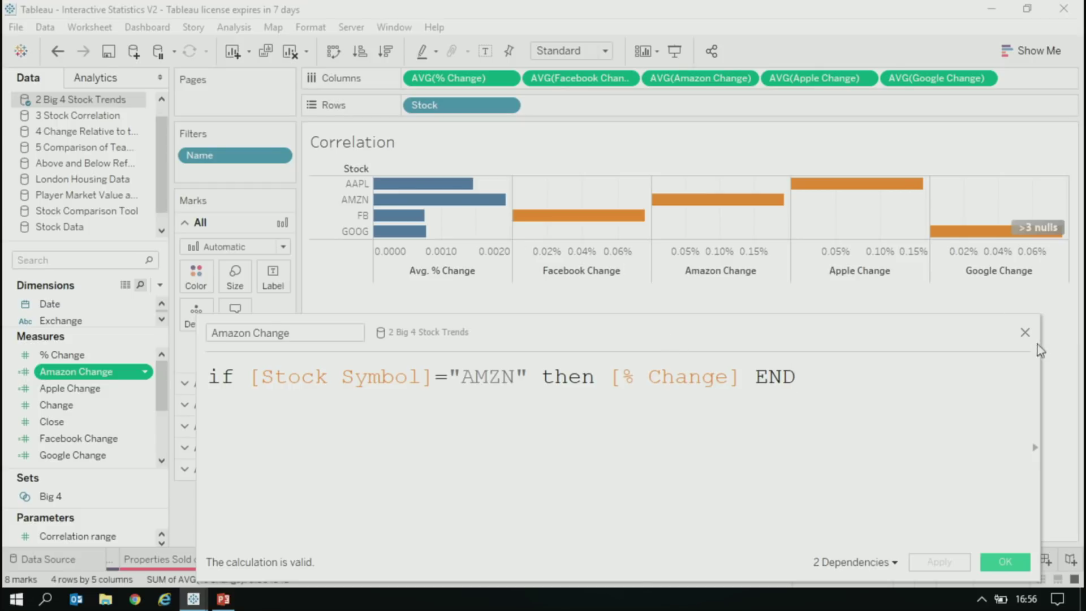
pyautogui.click(1024, 333)
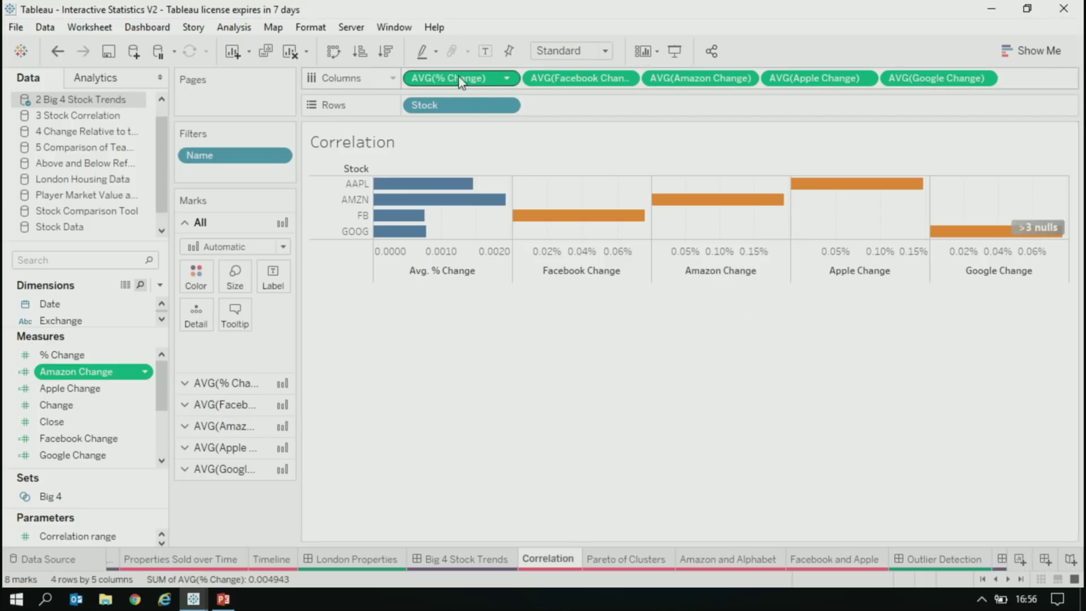
# - Remove average % Change from the columns and replace Stock on the rows with copies of the Facebook, Amazon, Apple and Google Change averages
pyautogui.moveTo(462, 82); pyautogui.dragTo(341, 249)
pyautogui.moveTo(461, 78); pyautogui.dragTo(461, 107)
pyautogui.moveTo(581, 78); pyautogui.dragTo(583, 106)
pyautogui.moveTo(690, 82); pyautogui.dragTo(689, 106)
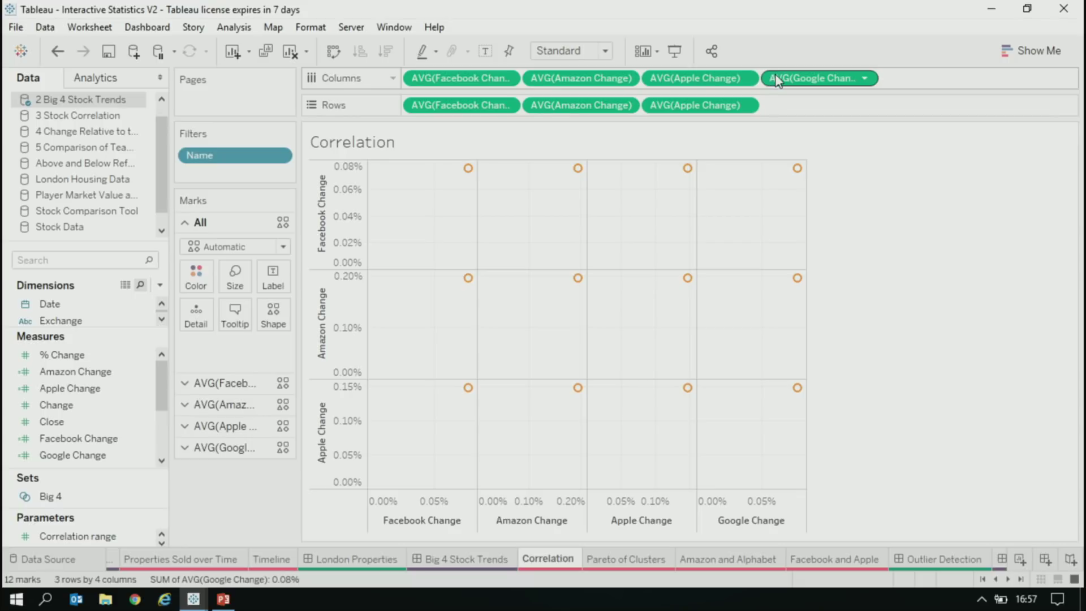
pyautogui.moveTo(775, 78); pyautogui.dragTo(789, 109)
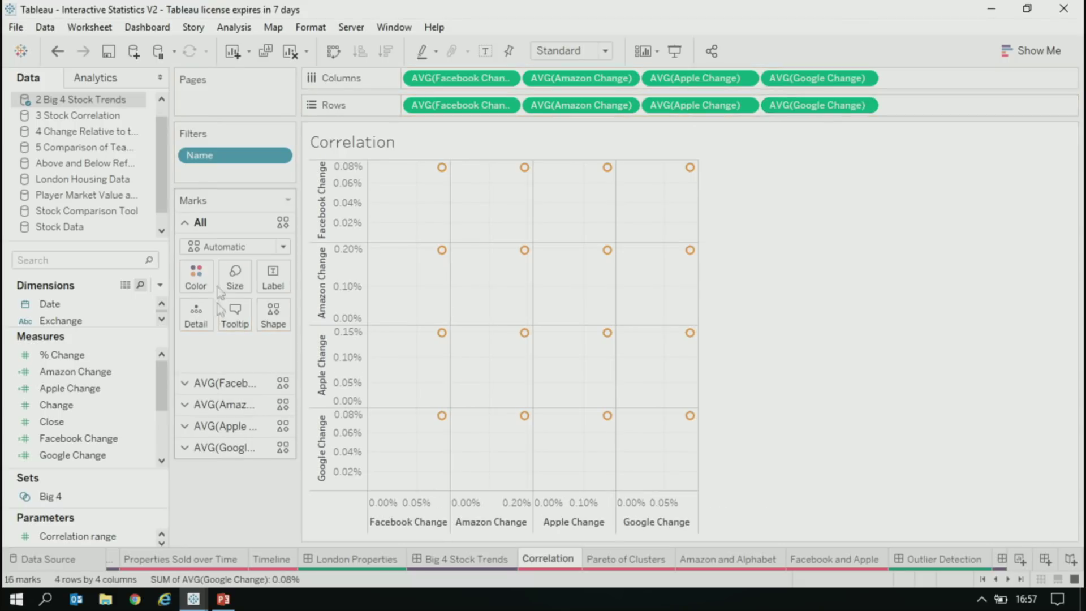
# - Add Date (Discrete) to the marks' detail and overlay trend lines on the scatter plot matrix
pyautogui.moveTo(87, 308); pyautogui.dragTo(196, 312)
pyautogui.doubleClick(536, 161)
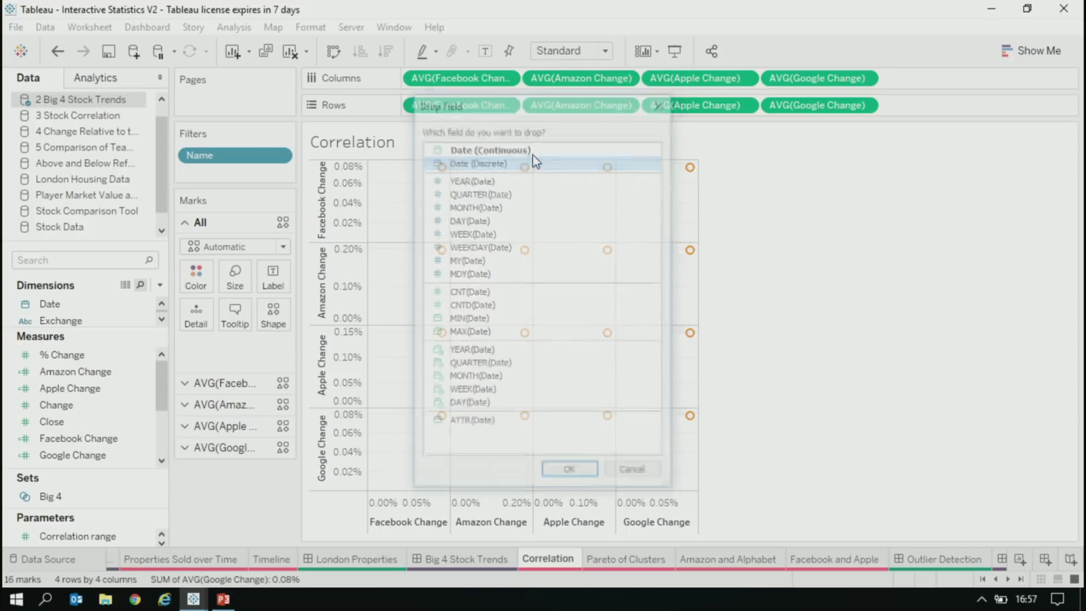
pyautogui.click(106, 78)
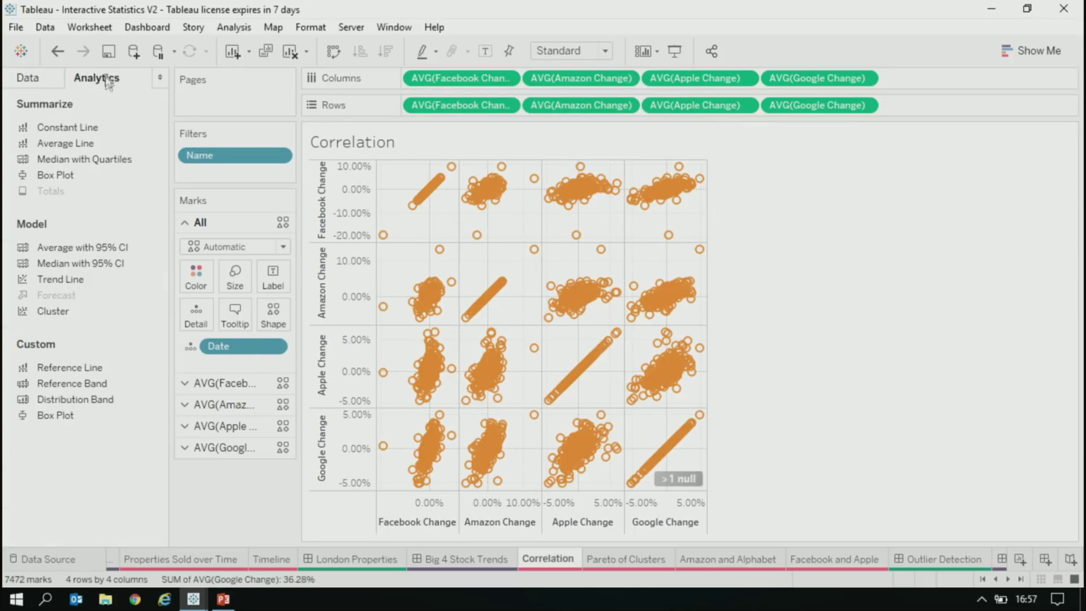
pyautogui.moveTo(102, 287); pyautogui.dragTo(463, 195)
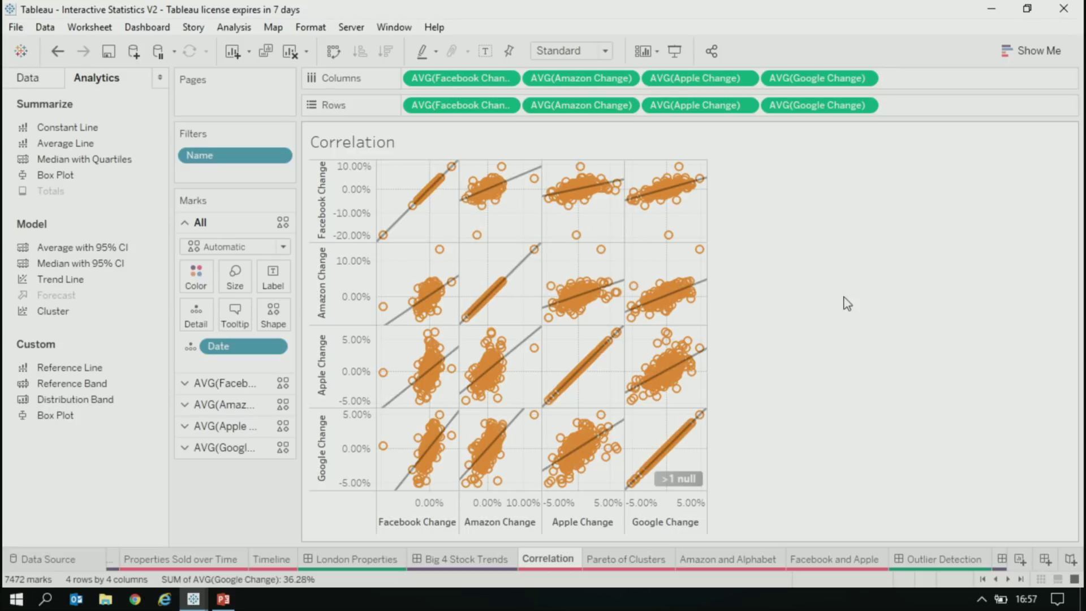
# - Cluster the scatter plot matrix on the four stock change averages and change all marks to circles
pyautogui.moveTo(515, 431)
pyautogui.moveTo(53, 310); pyautogui.dragTo(454, 371)
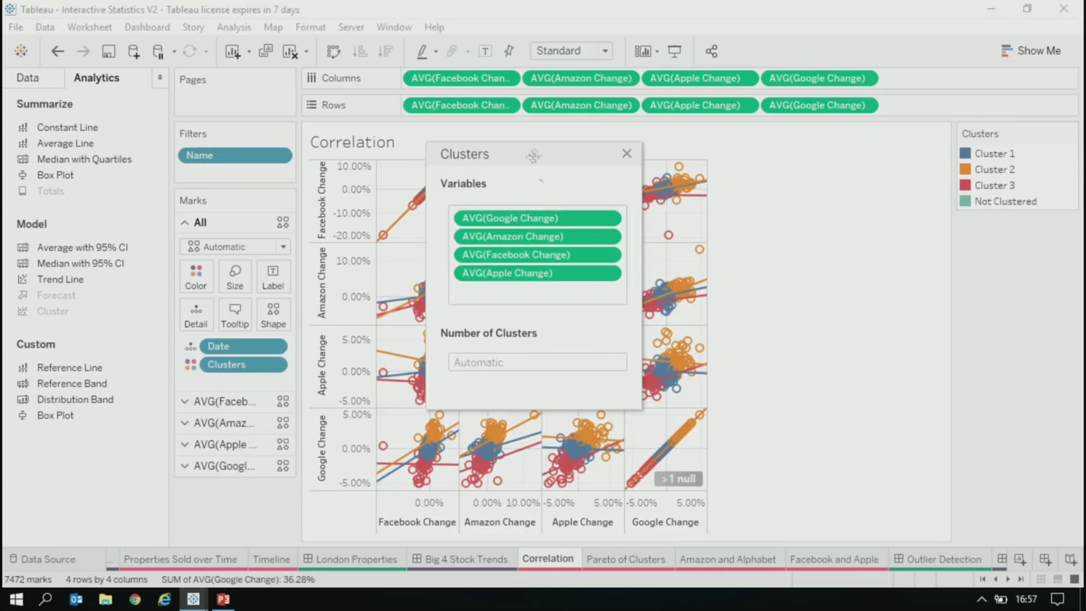
pyautogui.moveTo(516, 148); pyautogui.dragTo(941, 198)
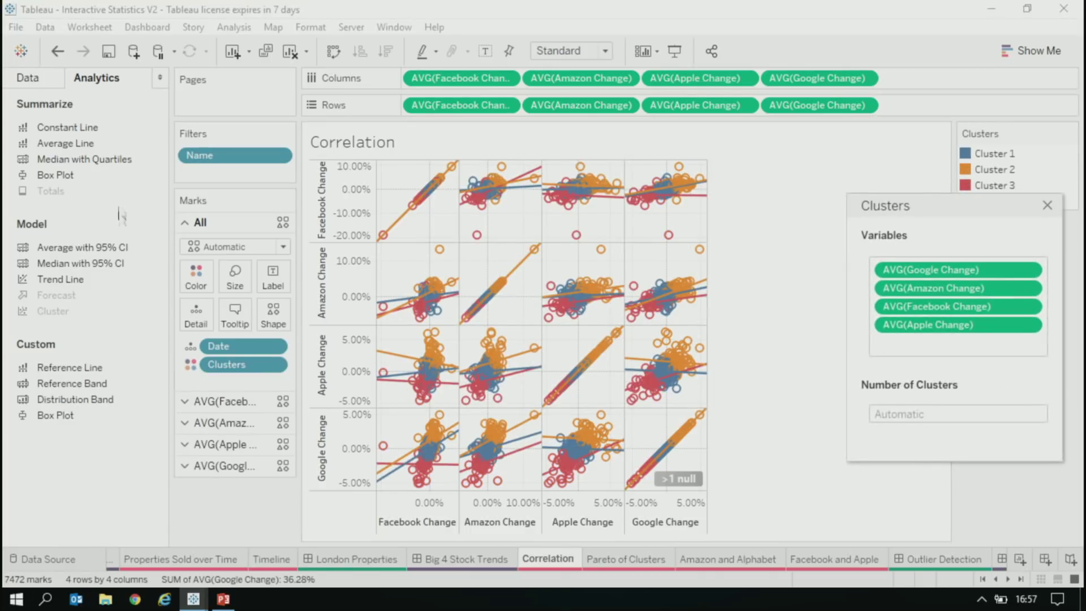
pyautogui.click(233, 247)
pyautogui.click(221, 346)
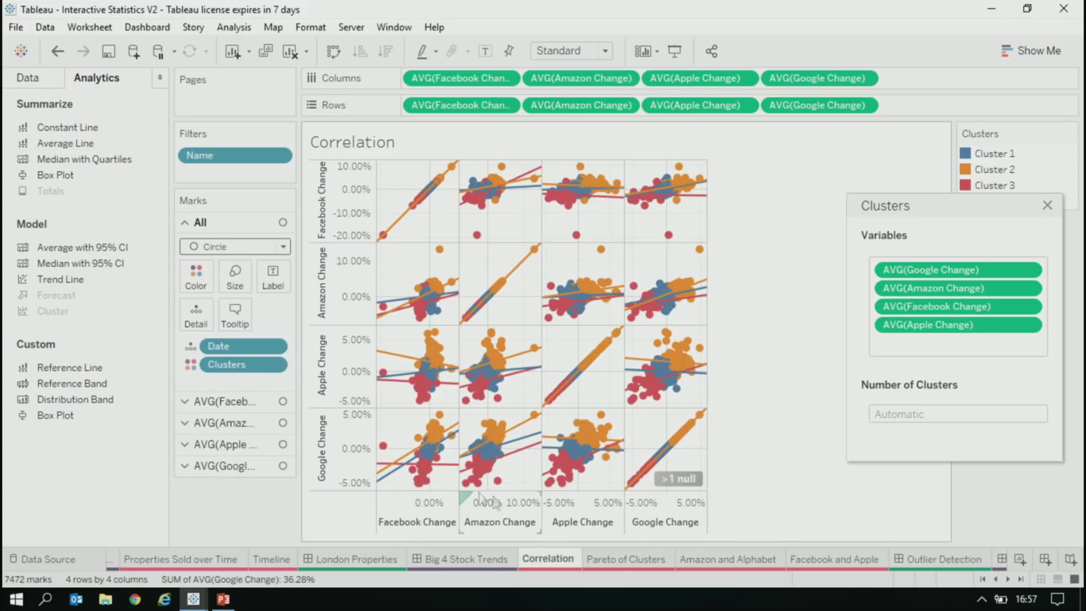
# - Inspect a data point in the Amazon versus Apple plot, and set the number of clusters to 50
pyautogui.click(570, 312)
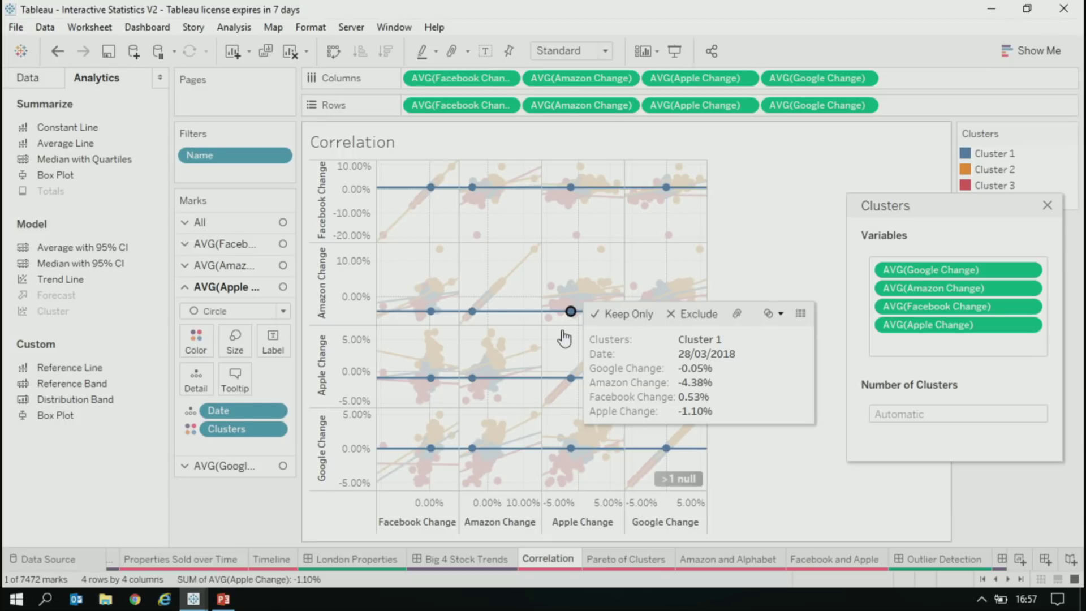
pyautogui.click(558, 331)
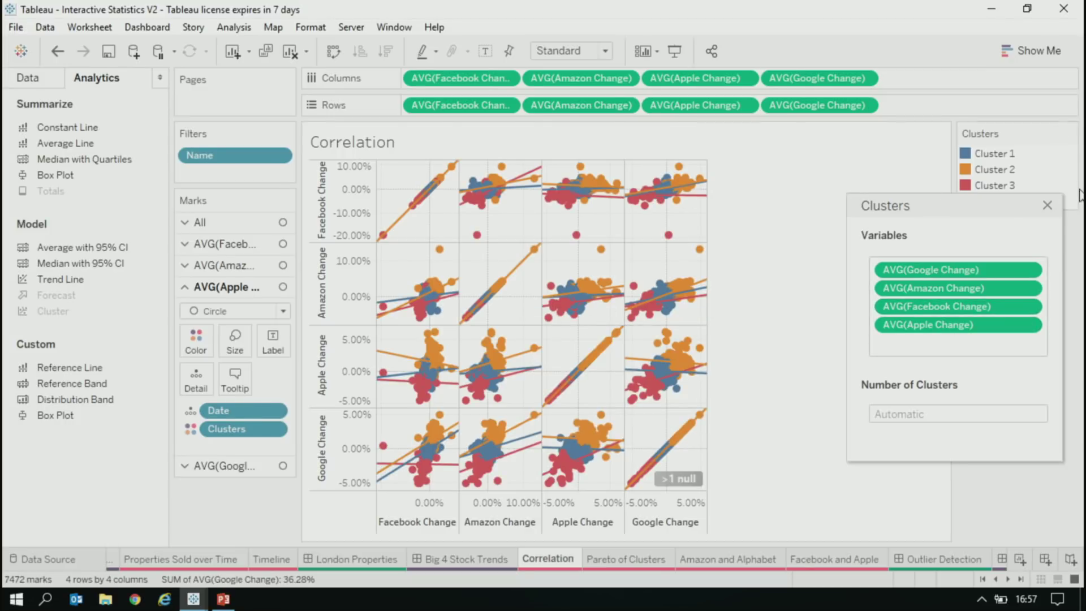
pyautogui.click(892, 412)
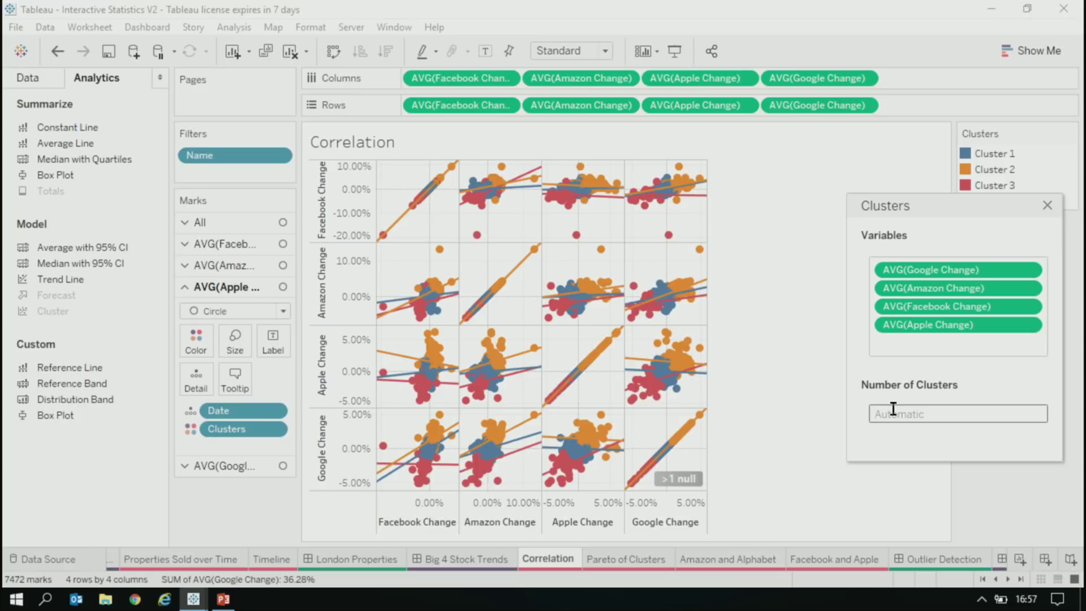
pyautogui.write('50')
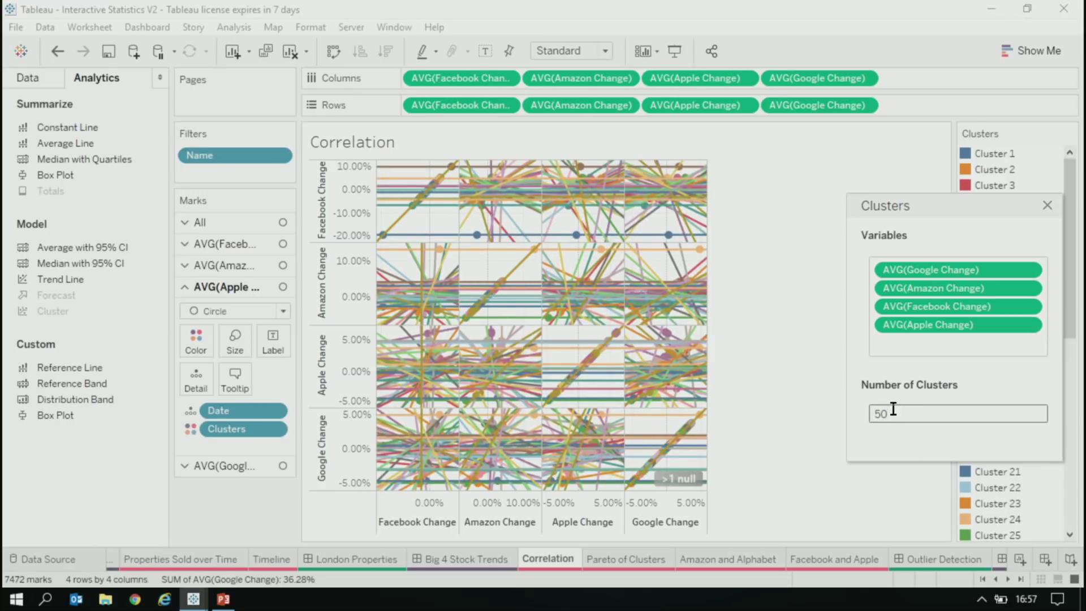
# - Try to draw the matrix's trend lines without a separate line per cluster color
pyautogui.rightClick(493, 264)
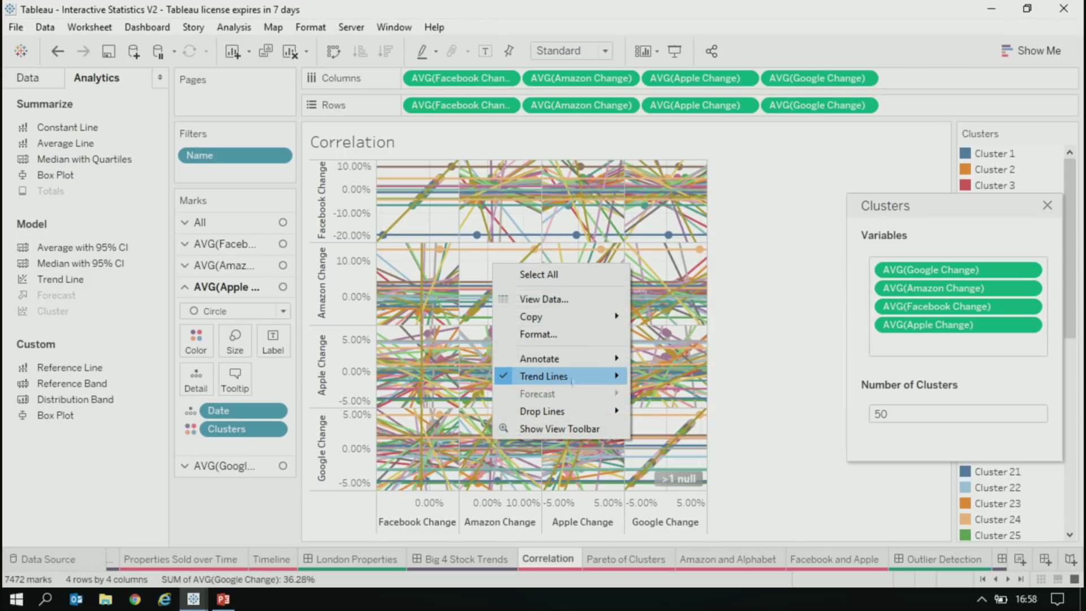
pyautogui.moveTo(565, 376)
pyautogui.click(687, 395)
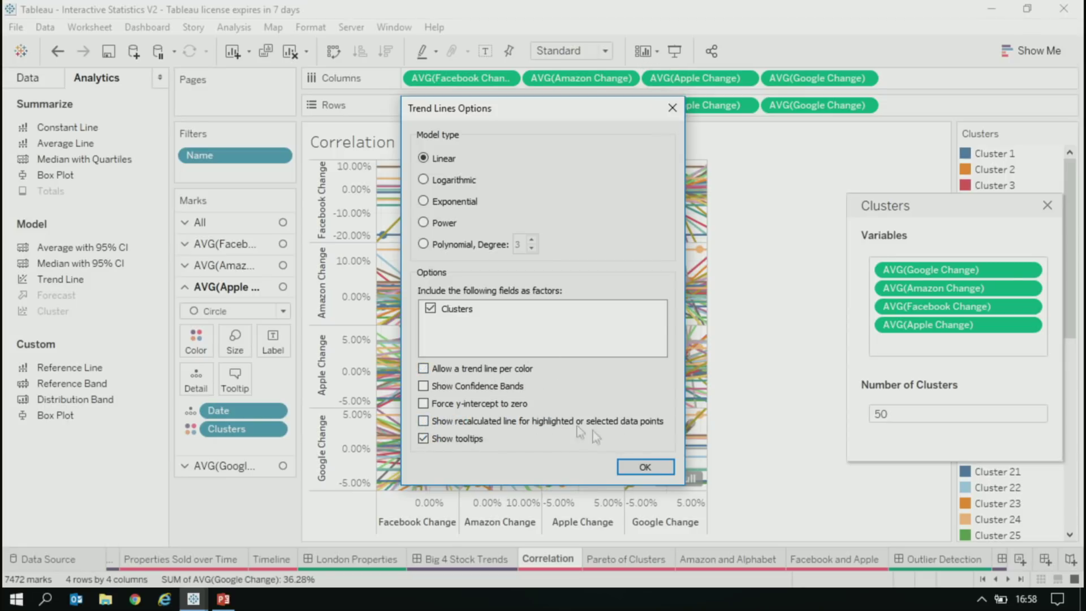
pyautogui.click(646, 466)
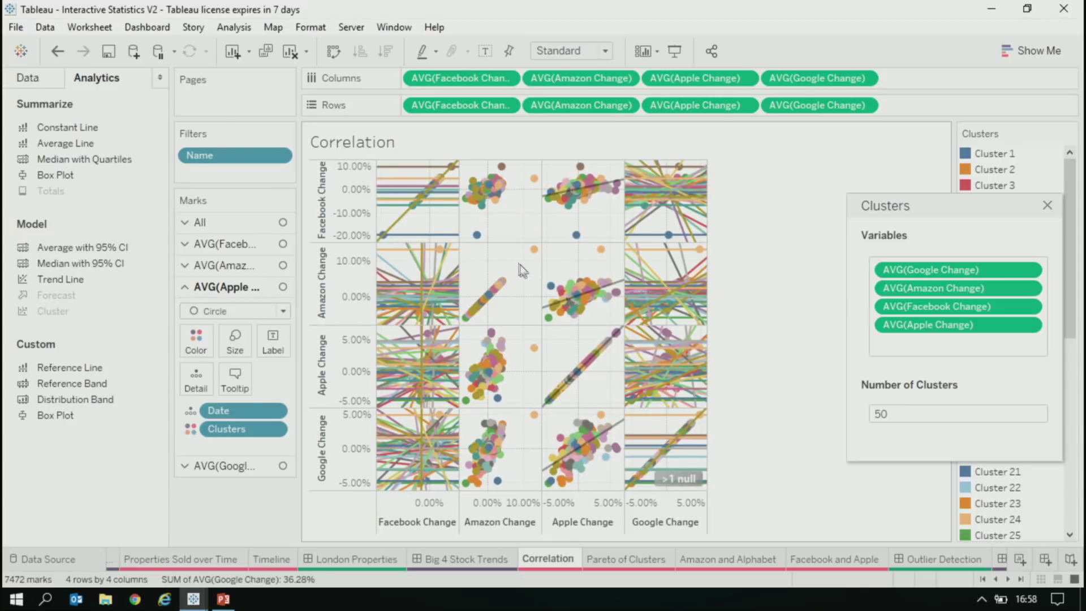
# - Undo the trend line, circle mark and clustering changes, back to the plain scatter plot matrix without trend lines
pyautogui.click(57, 52)
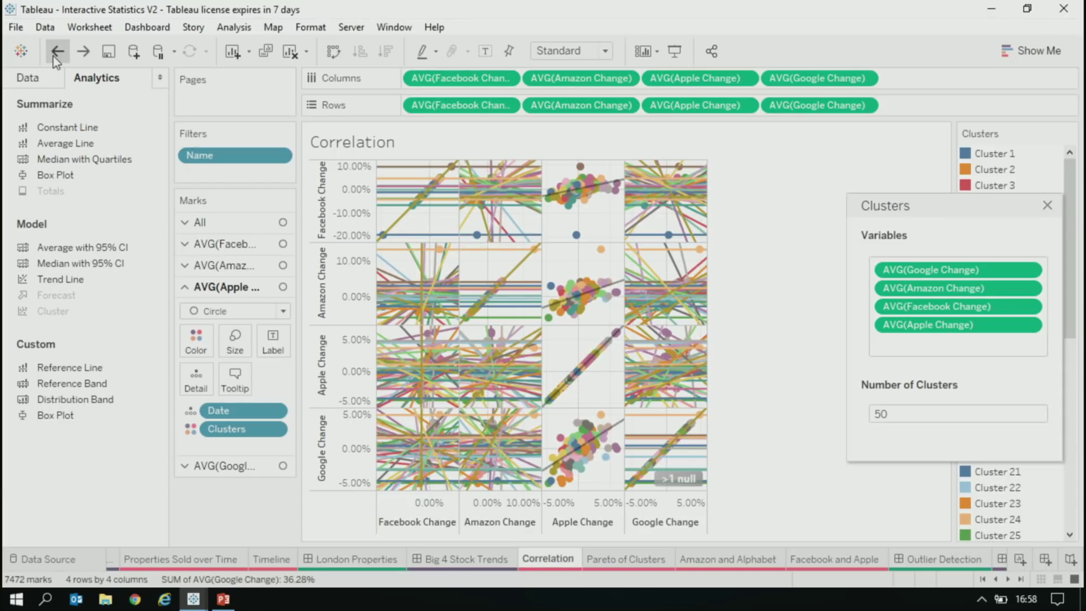
pyautogui.click(56, 52)
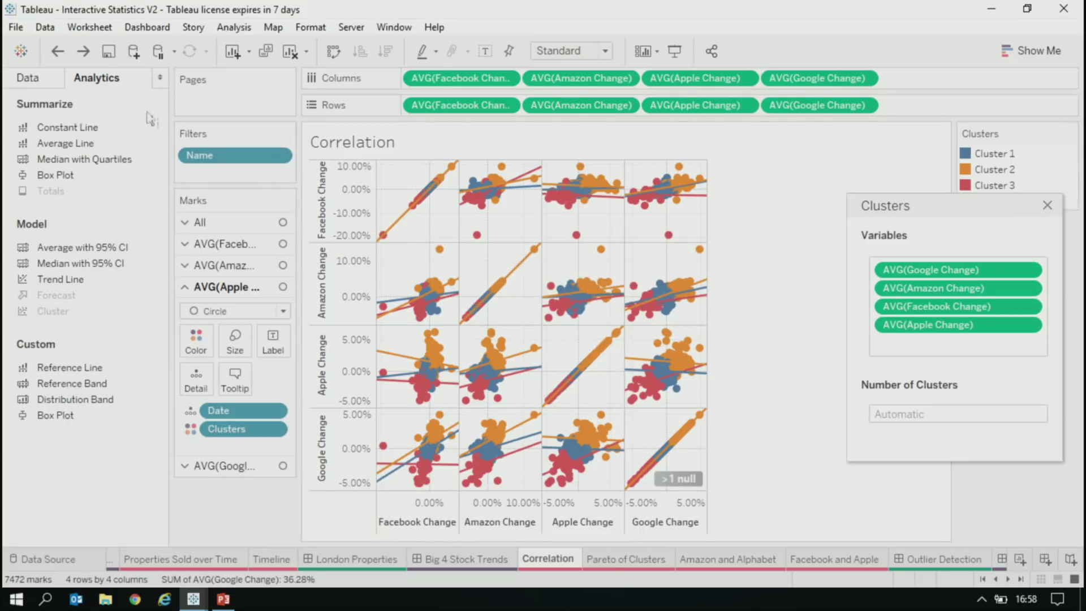
pyautogui.click(57, 52)
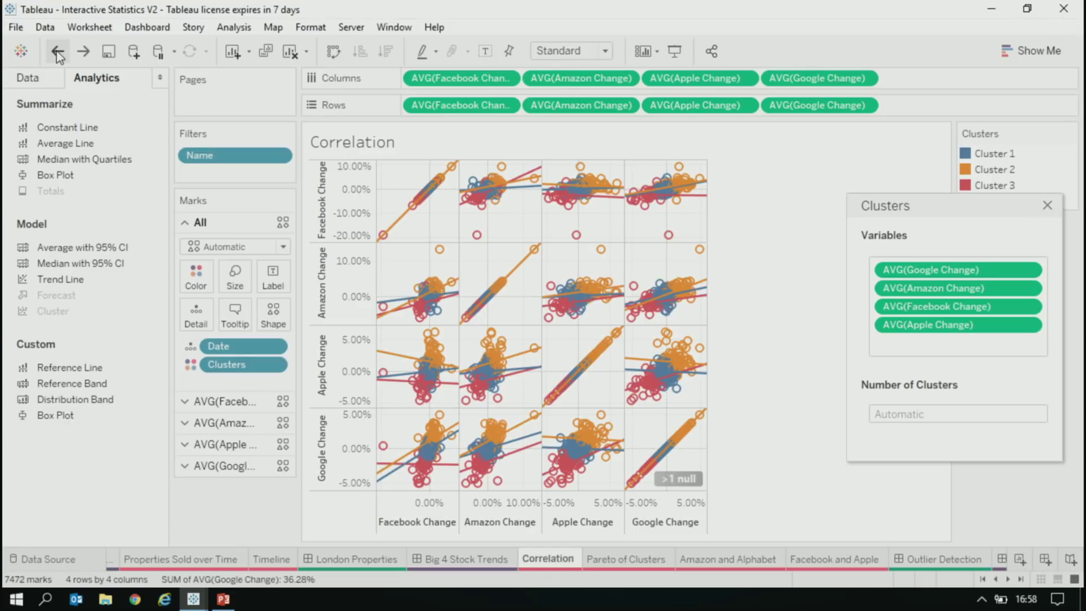
pyautogui.click(57, 52)
pyautogui.click(57, 52)
pyautogui.click(58, 52)
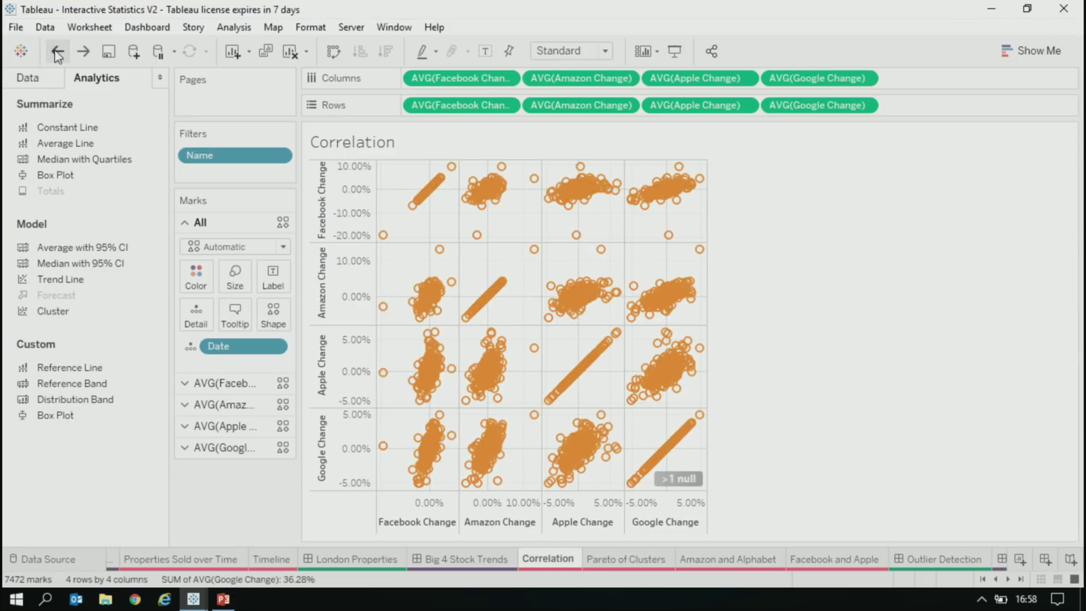
# - Group the scatter plot matrix's points into 50 clusters and close the cluster settings
pyautogui.moveTo(71, 311); pyautogui.dragTo(729, 251)
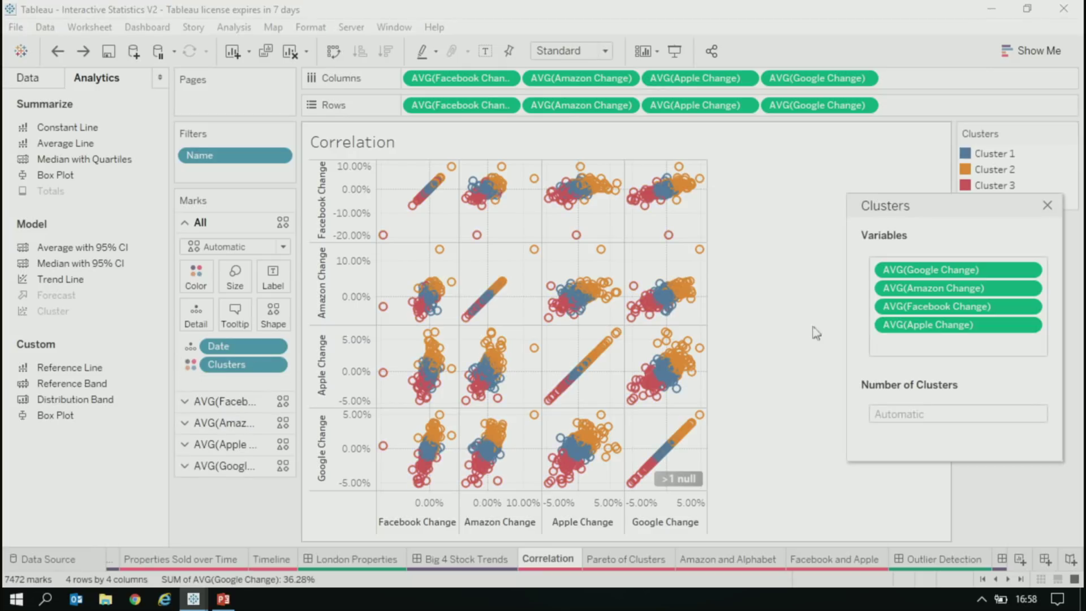
pyautogui.write('50')
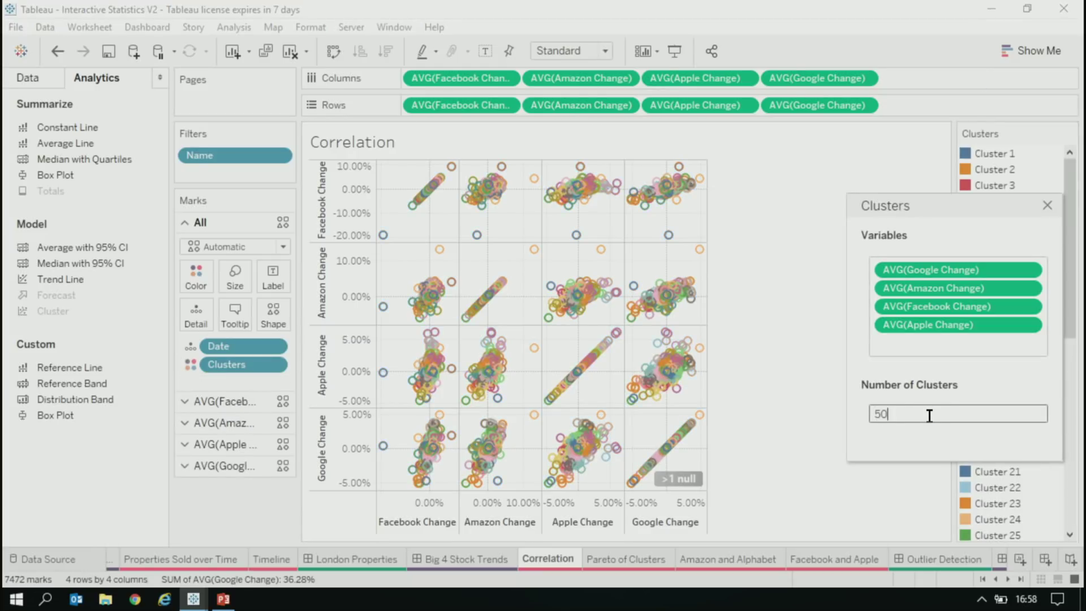
pyautogui.click(1047, 205)
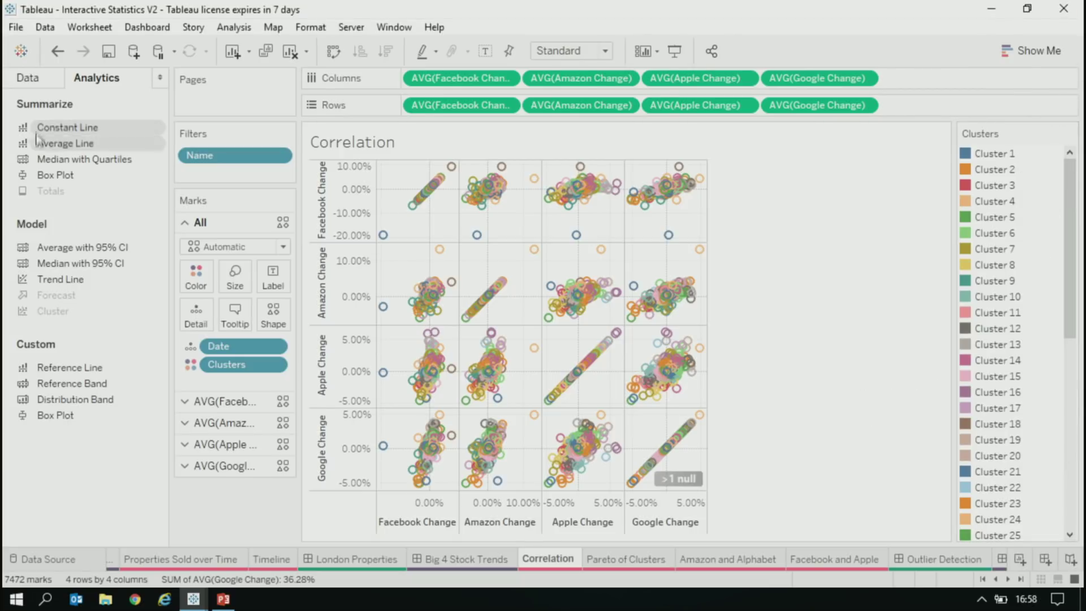
# - Save the clusters from the marks as a reusable dimension of the Big 4 Stock Trends data source
pyautogui.click(31, 78)
pyautogui.moveTo(243, 364); pyautogui.dragTo(74, 300)
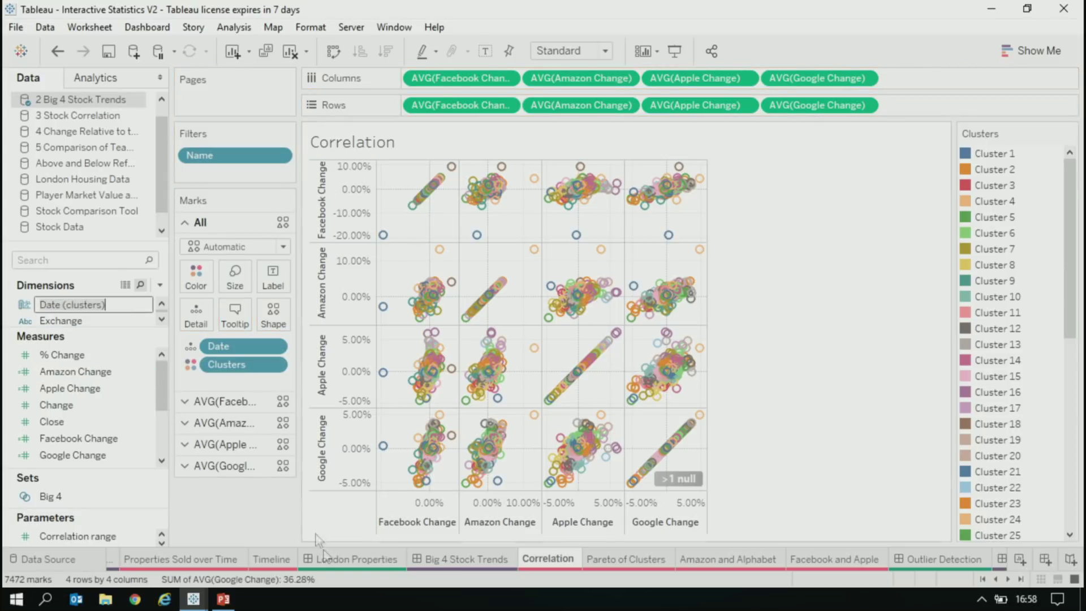
pyautogui.moveTo(243, 365); pyautogui.dragTo(201, 532)
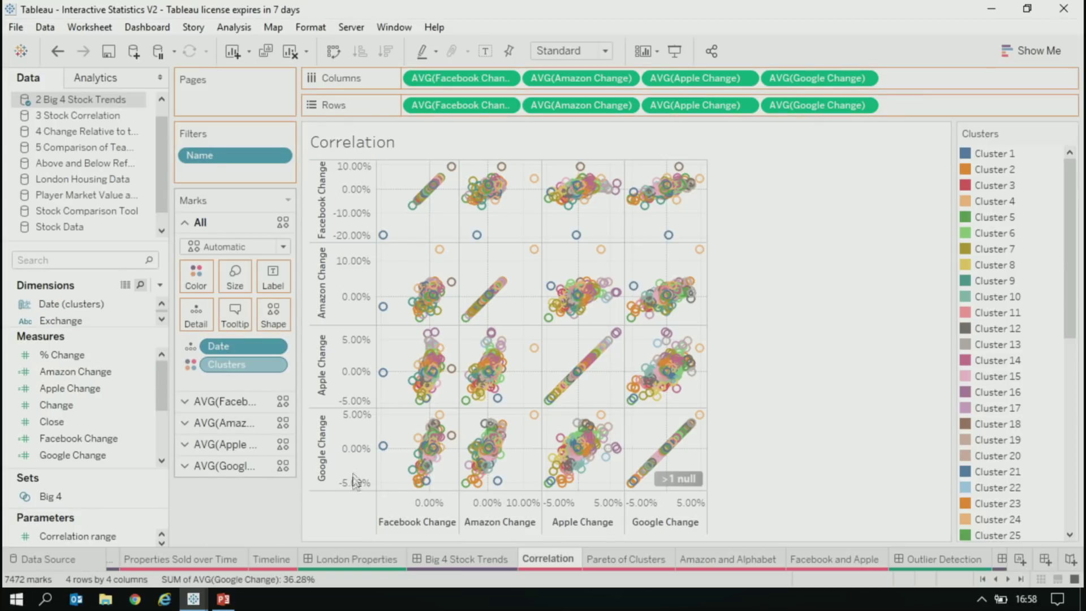
# - On the Pareto of Clusters worksheet, put Date (clusters) on the columns and the distinct count of Date on the rows
pyautogui.click(619, 559)
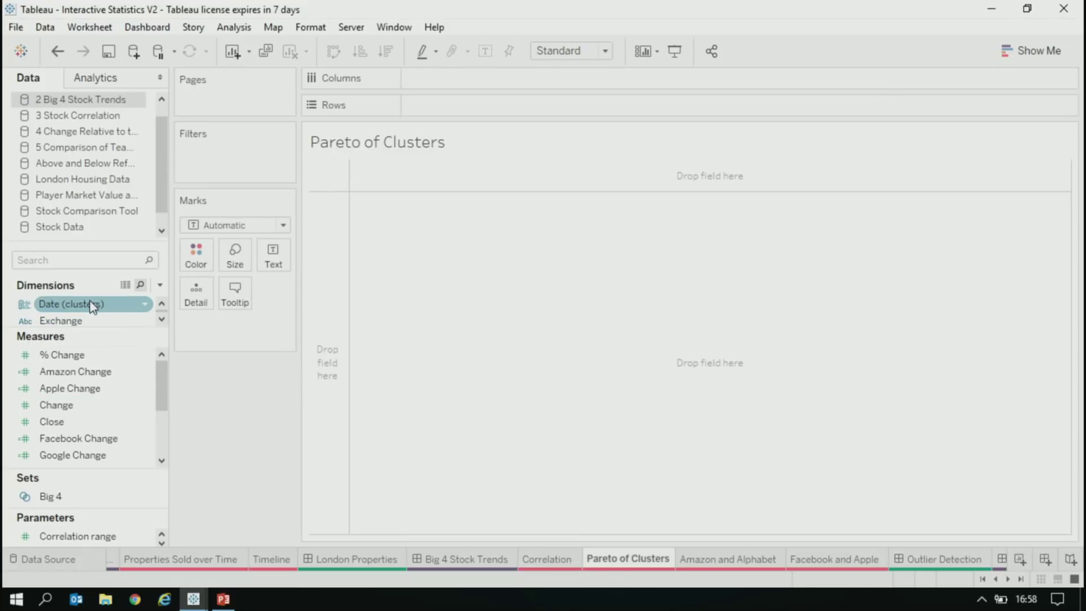
pyautogui.moveTo(90, 304); pyautogui.dragTo(187, 351)
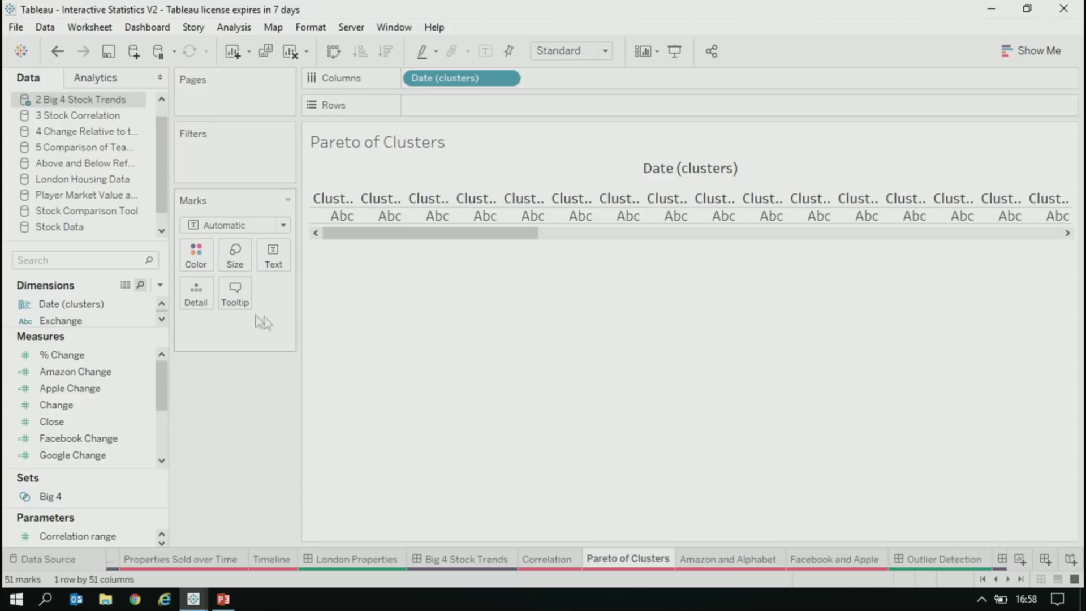
pyautogui.scroll(1, 122, 334)
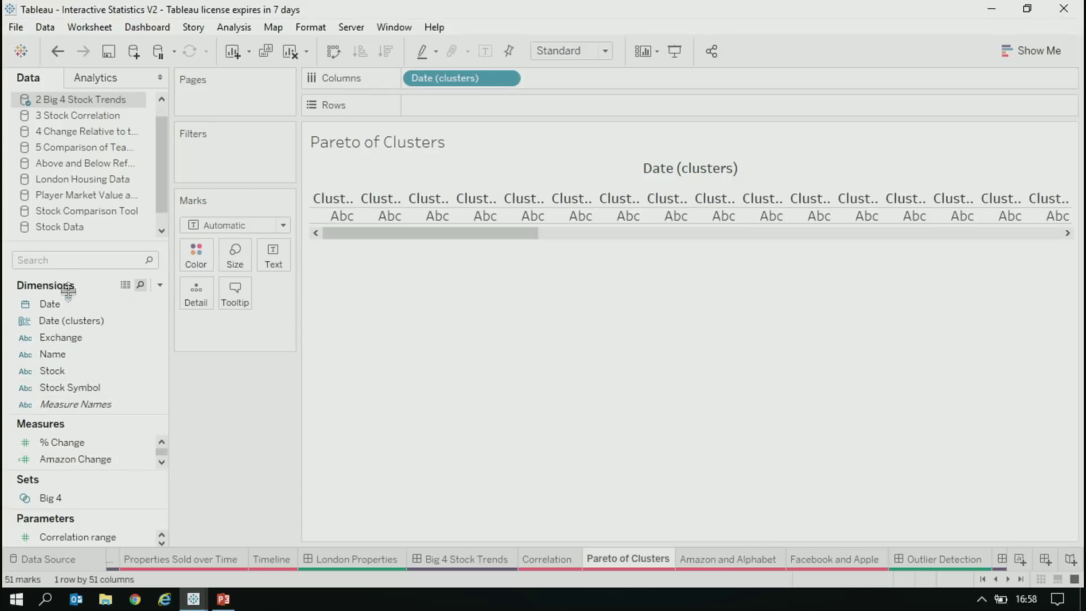
pyautogui.moveTo(50, 304); pyautogui.dragTo(436, 105)
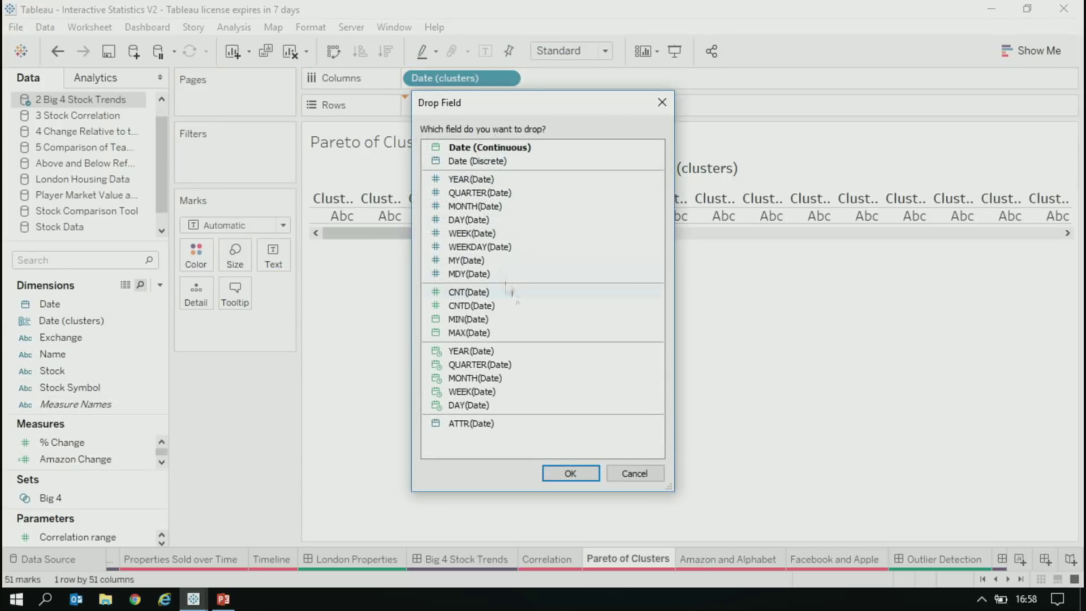
pyautogui.doubleClick(497, 306)
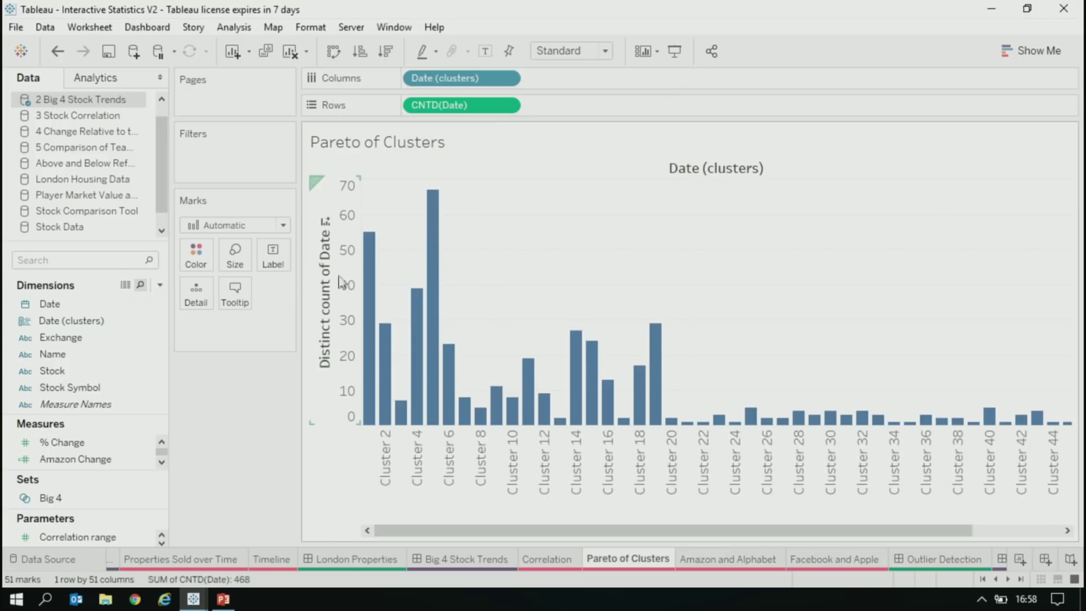
# - Sort the clusters in descending order of distinct date count and fit the chart to Entire View
pyautogui.click(326, 222)
pyautogui.click(571, 50)
pyautogui.click(544, 111)
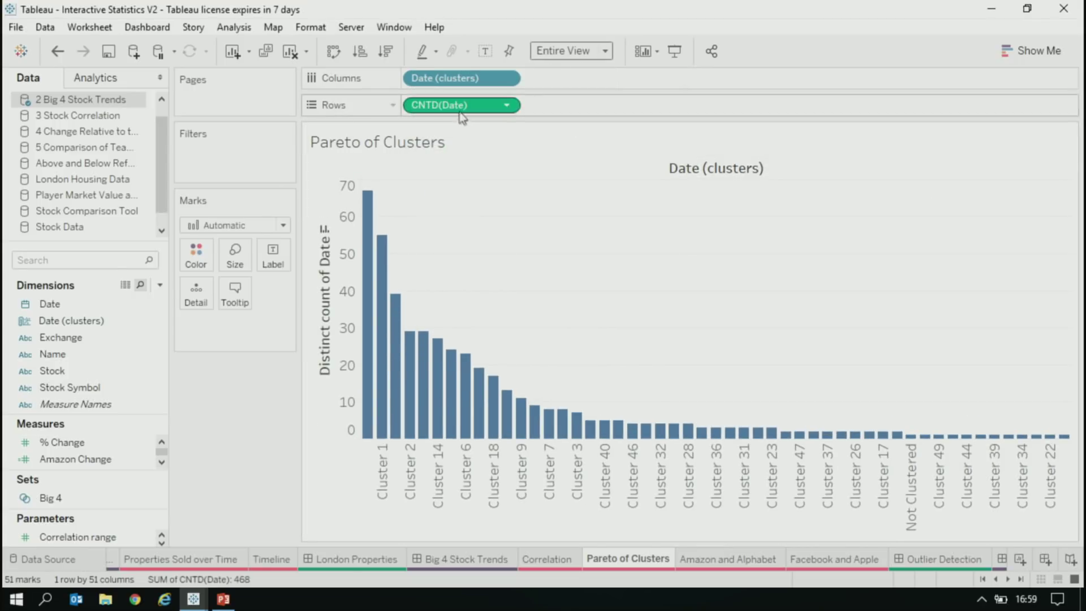
# - Duplicate the distinct count of Date on the rows and apply a Running Total quick table calculation to the copy
pyautogui.moveTo(441, 105); pyautogui.dragTo(591, 113)
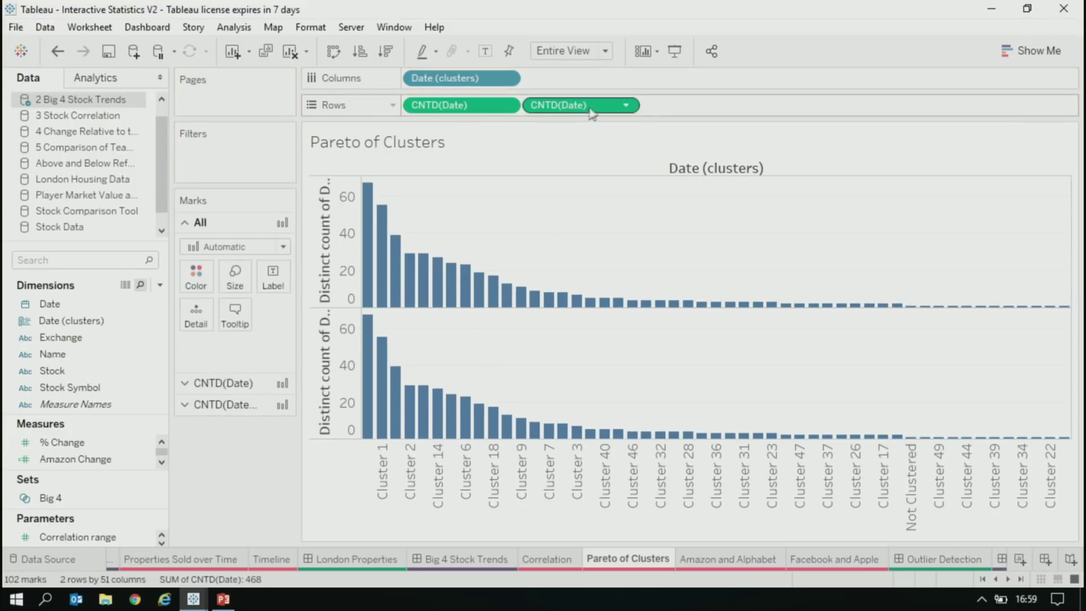
pyautogui.click(626, 107)
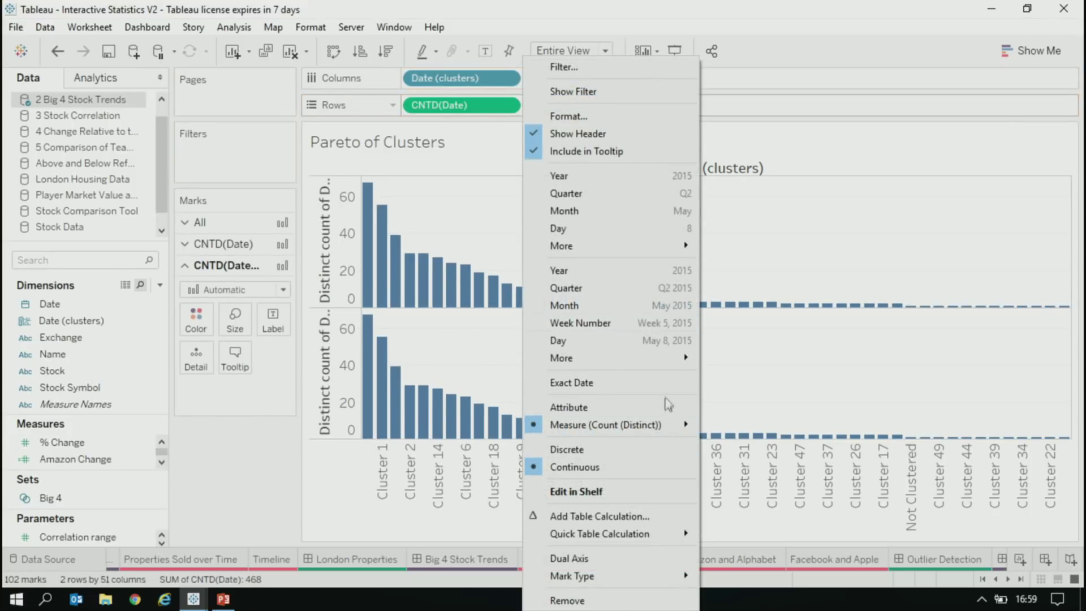
pyautogui.moveTo(661, 420)
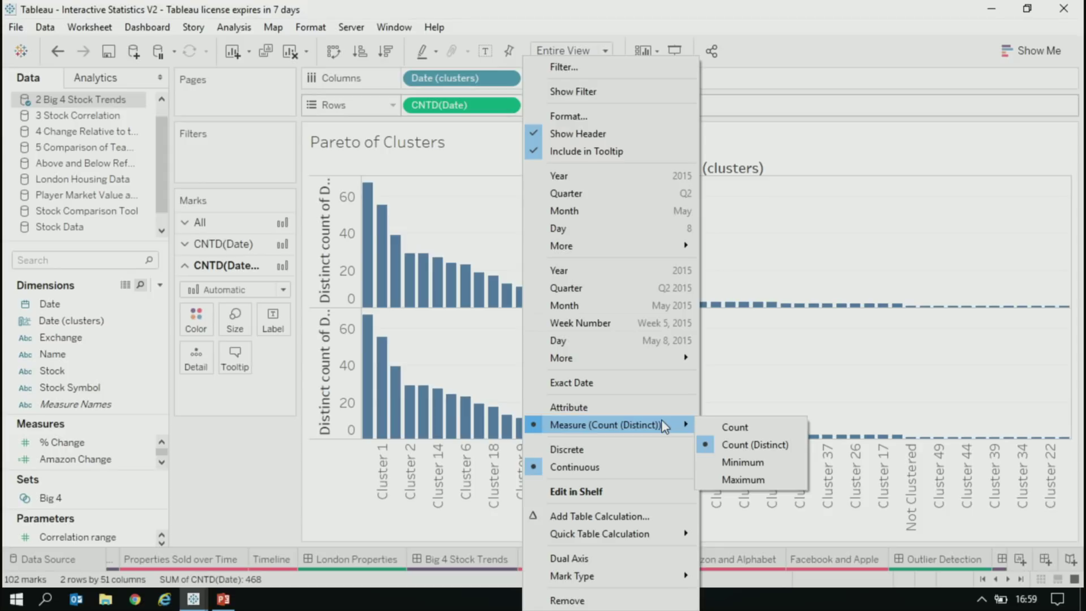
pyautogui.moveTo(663, 537)
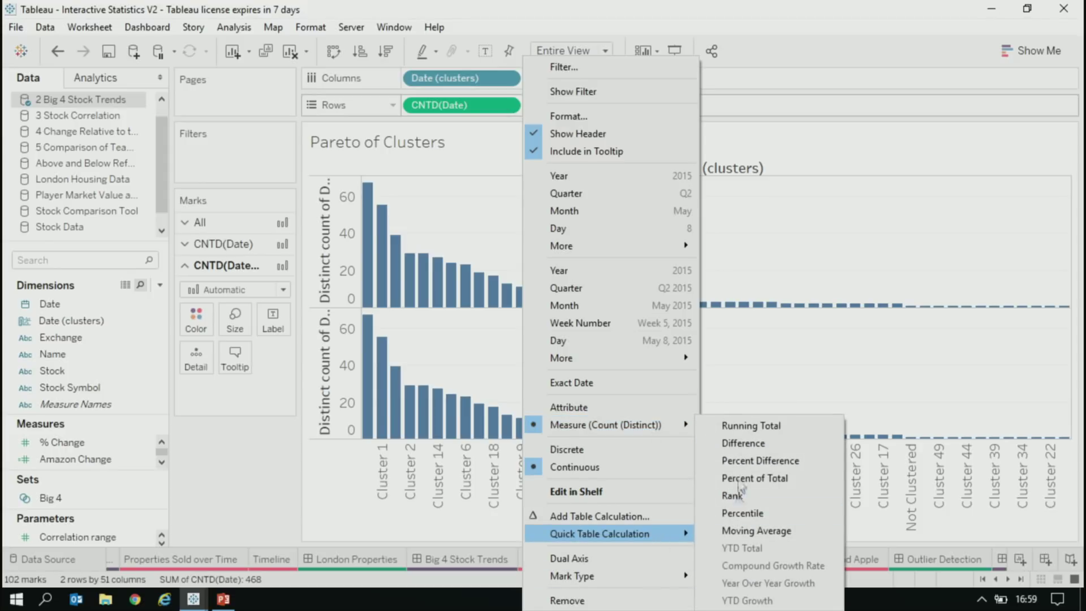
pyautogui.click(740, 423)
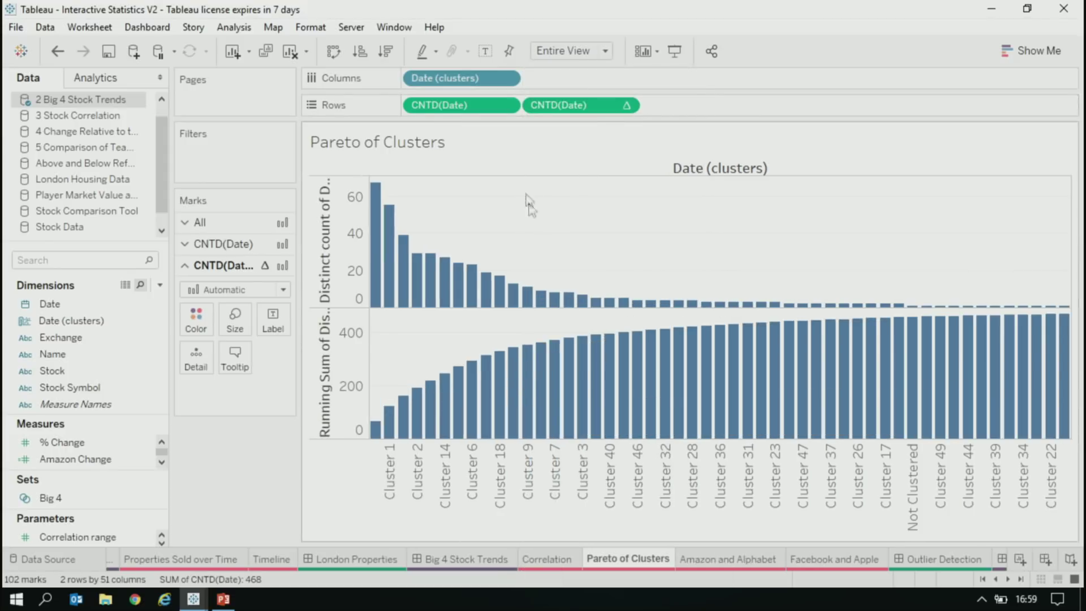
# - Add a Percent of Total secondary calculation to the running total, computing both calculations along the specific dimension Date (clusters)
pyautogui.click(628, 106)
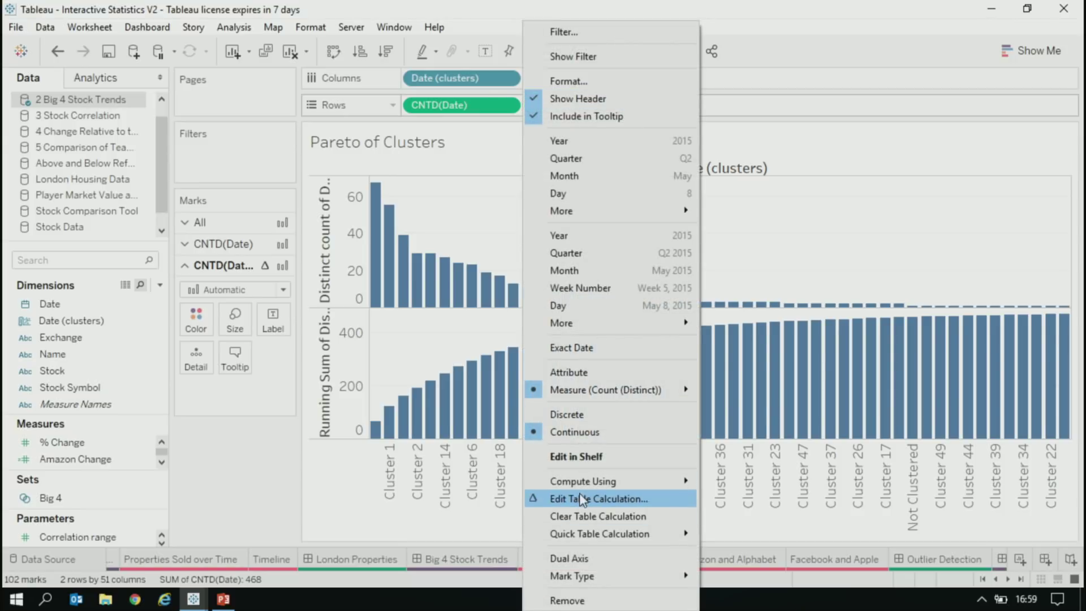
pyautogui.click(579, 493)
pyautogui.click(477, 395)
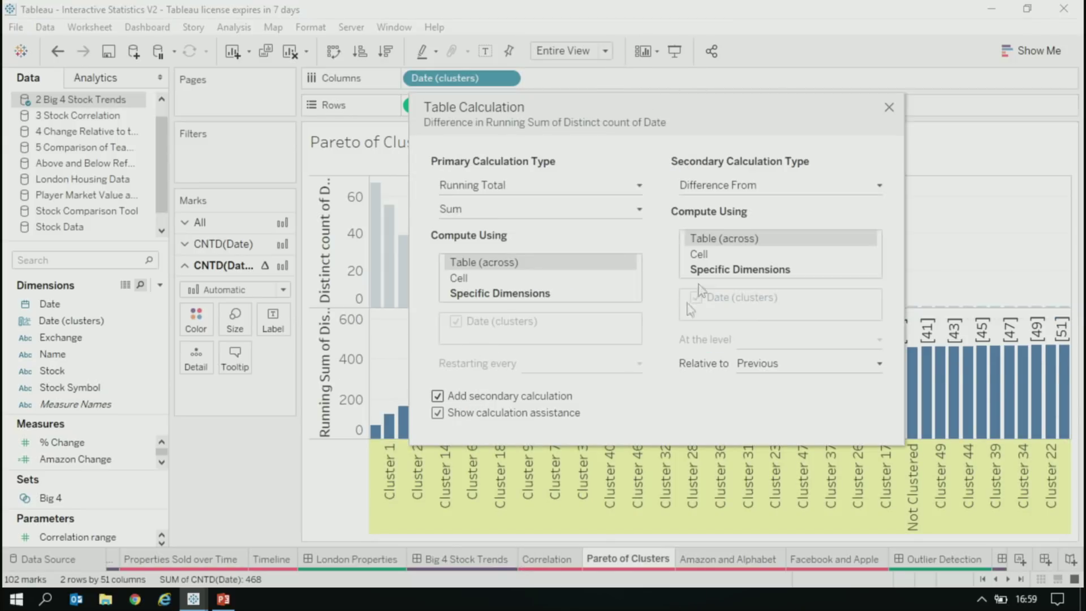
pyautogui.click(727, 185)
pyautogui.click(730, 250)
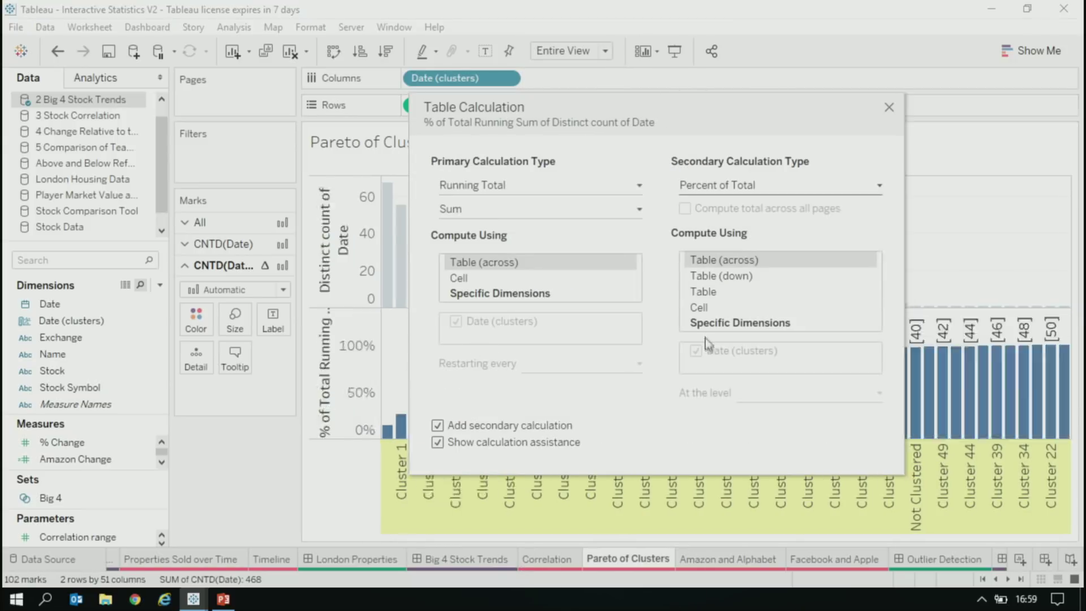
pyautogui.click(730, 323)
pyautogui.click(518, 300)
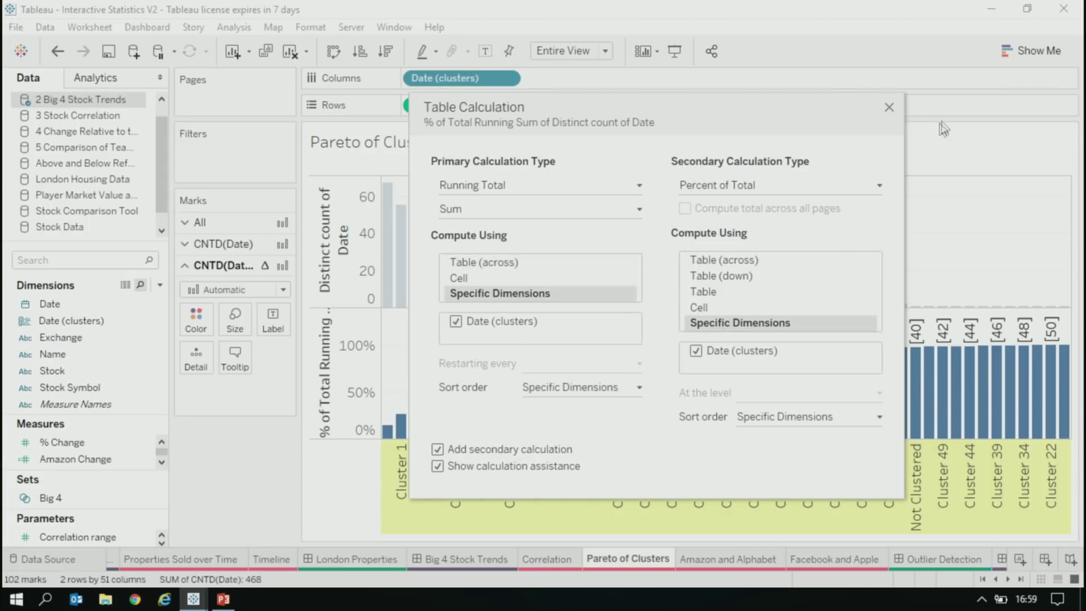
pyautogui.click(888, 108)
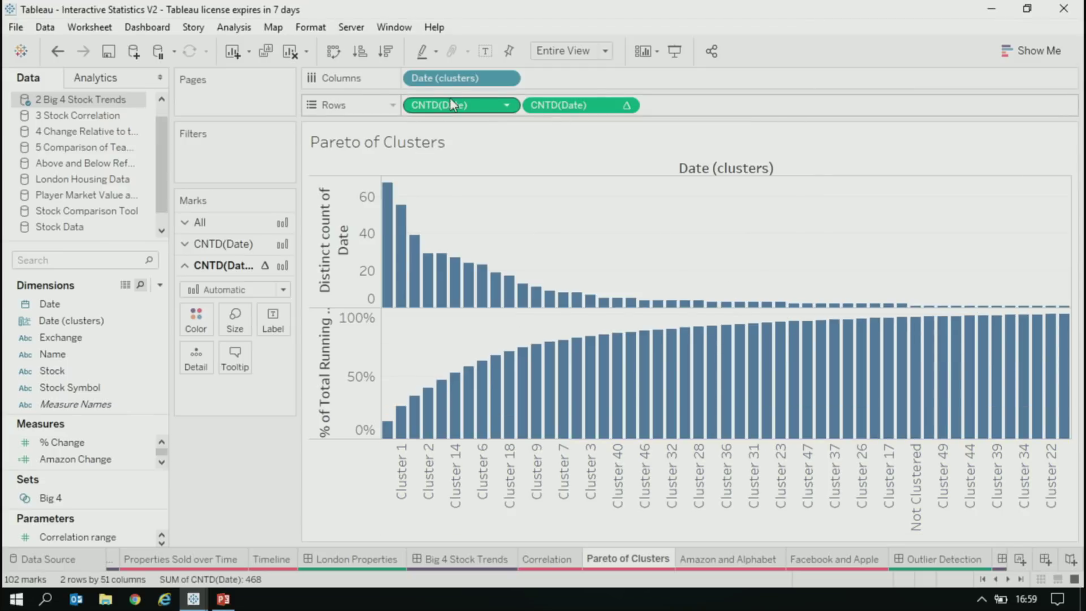
# - Remove the plain distinct count of Date from the rows and create a set named Outliers from all clusters after Cluster 28
pyautogui.moveTo(455, 106); pyautogui.dragTo(248, 7)
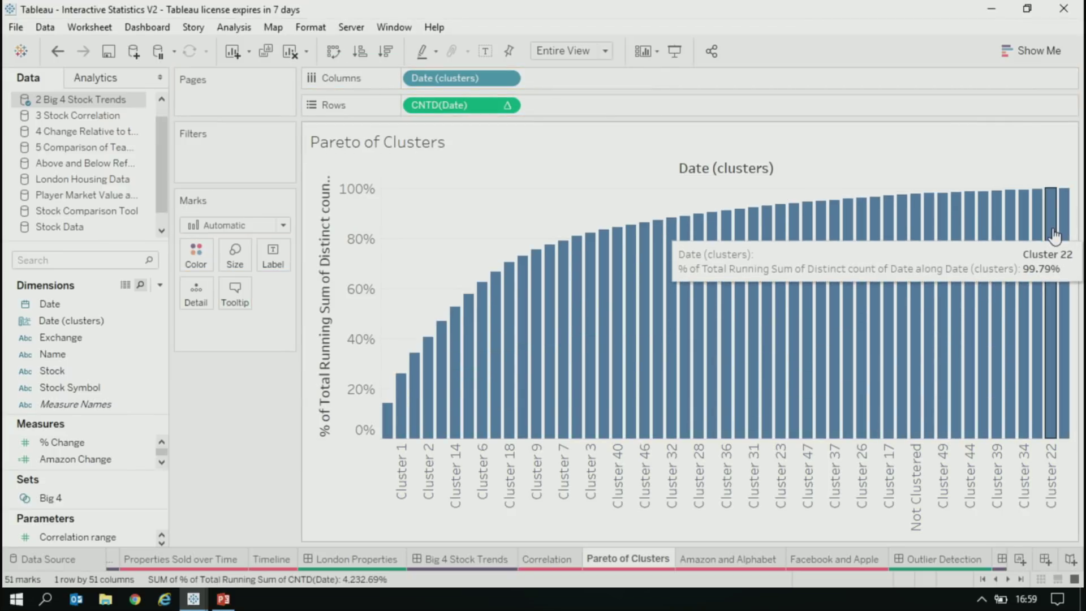
pyautogui.moveTo(718, 242)
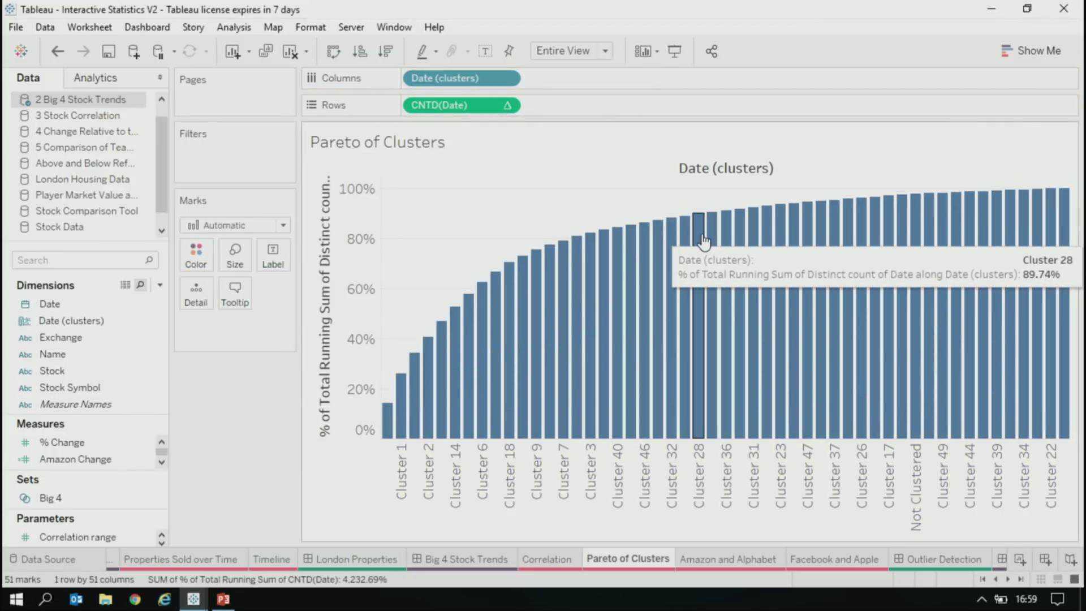
pyautogui.moveTo(709, 231); pyautogui.dragTo(1067, 247)
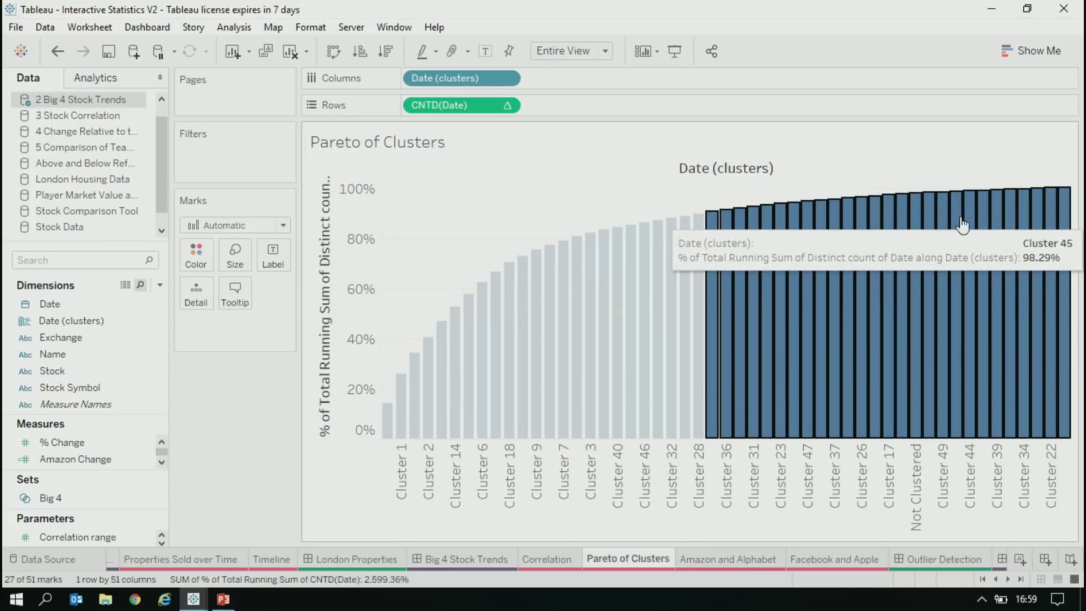
pyautogui.moveTo(961, 225)
pyautogui.click(912, 242)
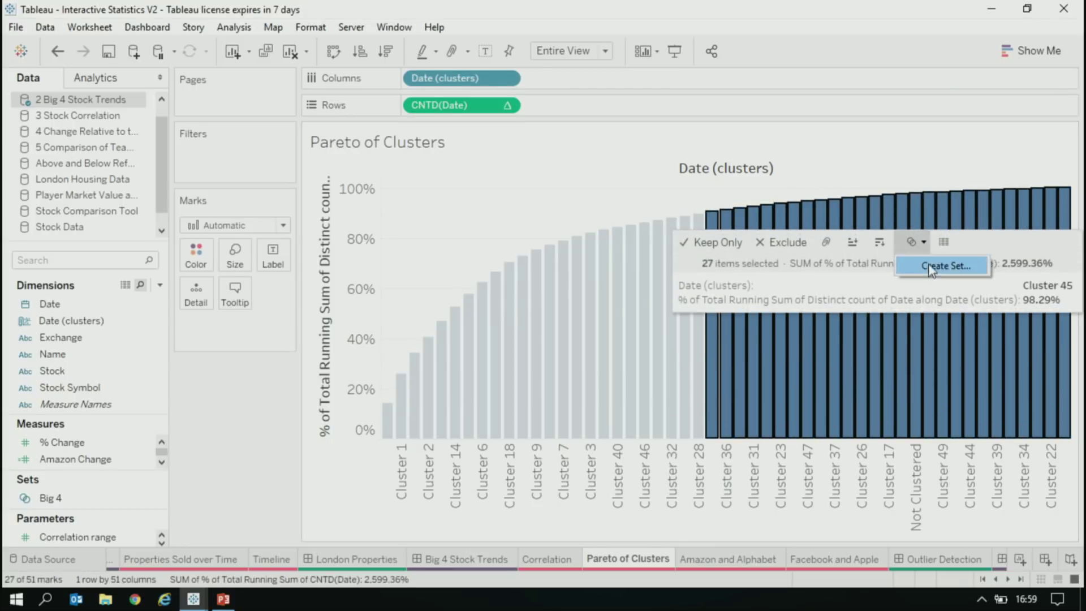
pyautogui.click(945, 266)
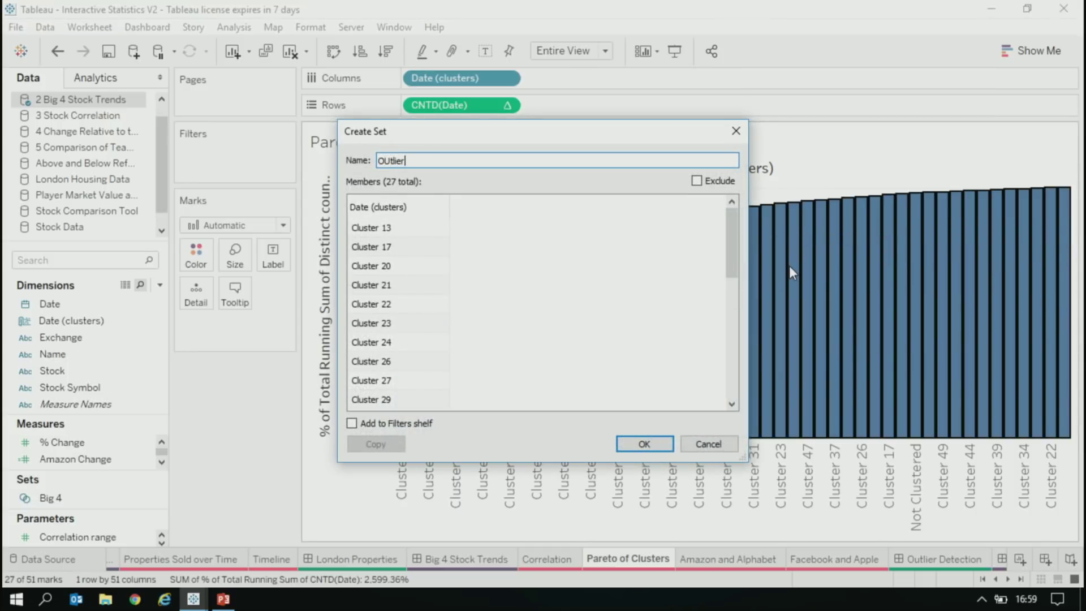
pyautogui.write('Outliers')
pyautogui.click(648, 446)
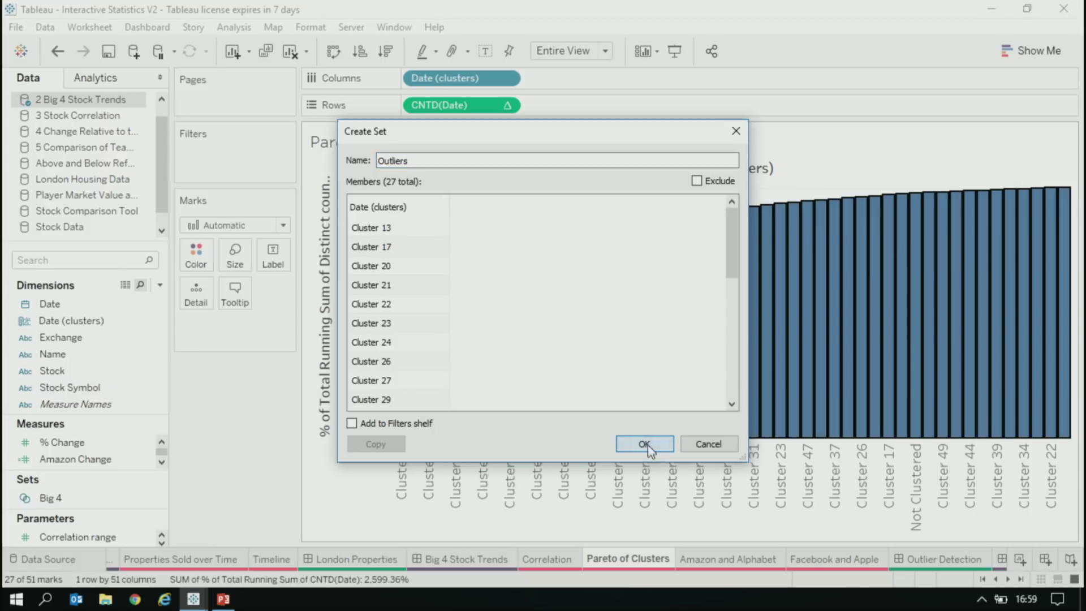
# - On the Correlation worksheet, color all marks by the Outliers set and change the mark type to Circle
pyautogui.click(546, 559)
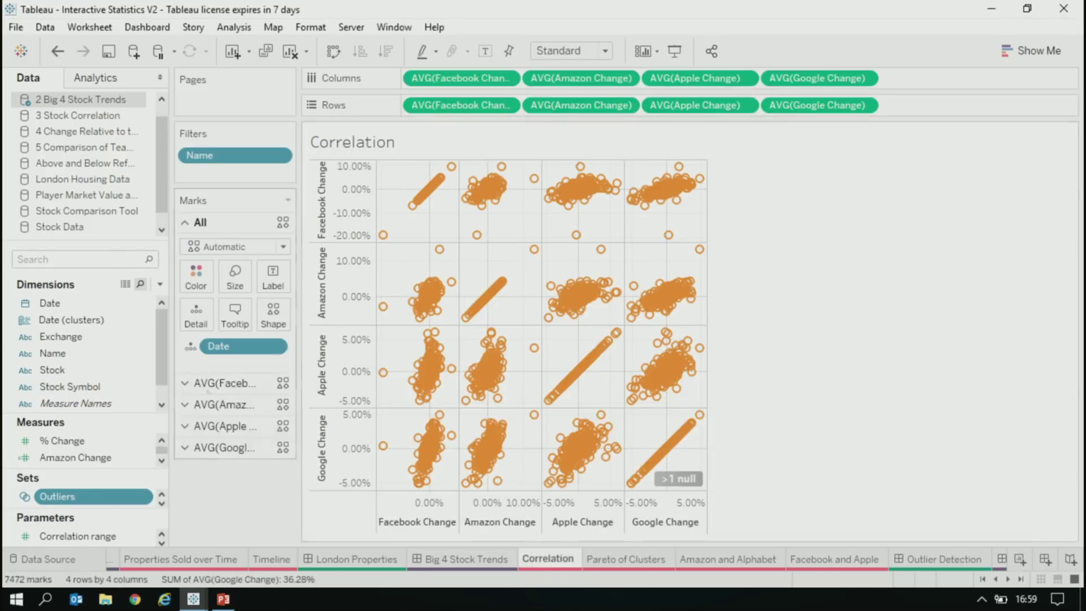
pyautogui.moveTo(102, 503); pyautogui.dragTo(198, 280)
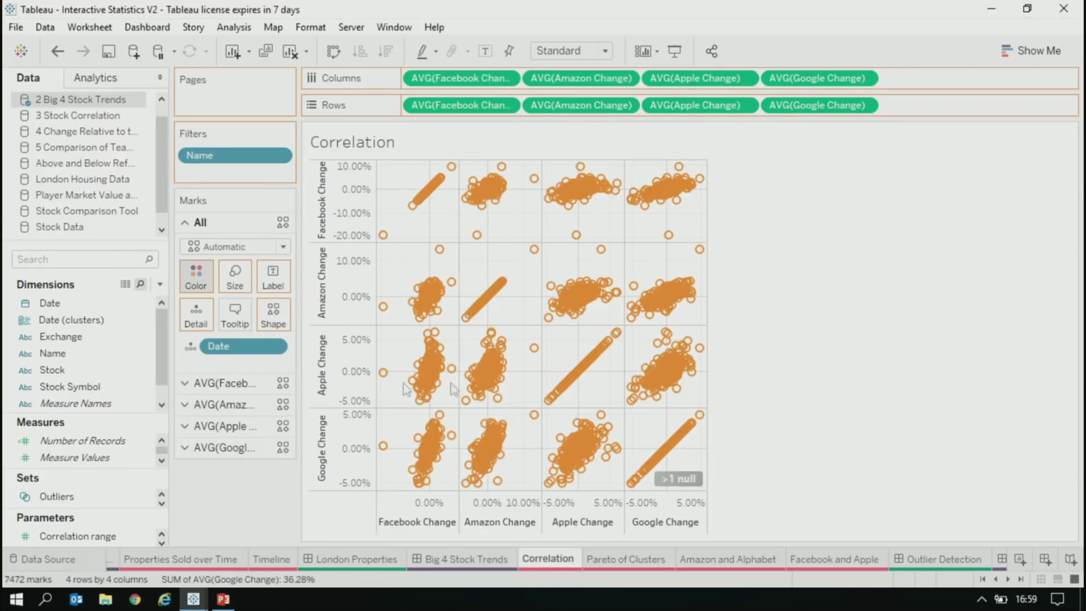
pyautogui.click(195, 246)
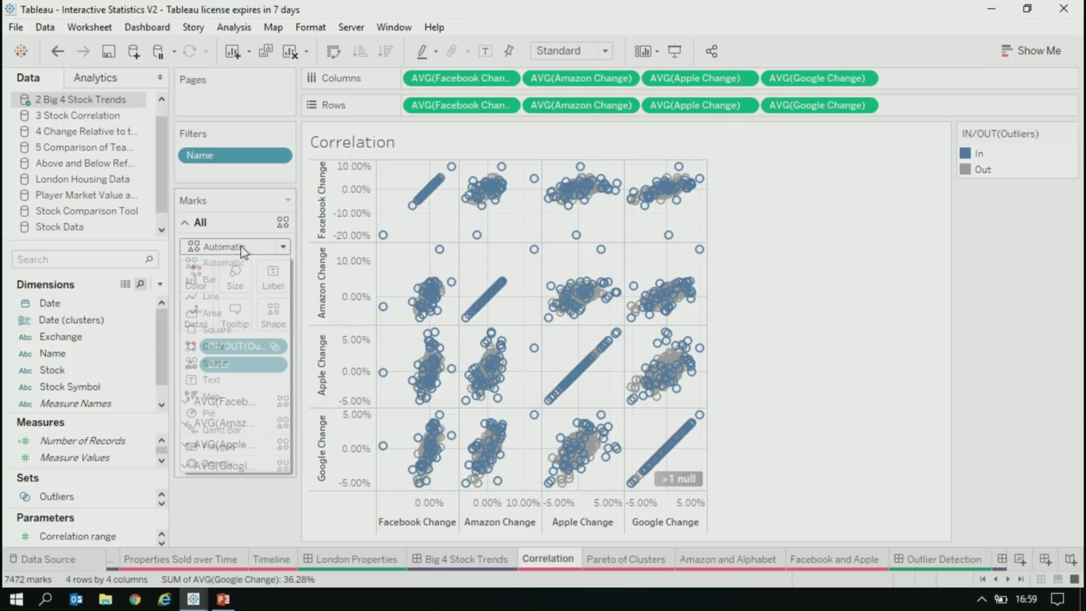
pyautogui.press('Escape')
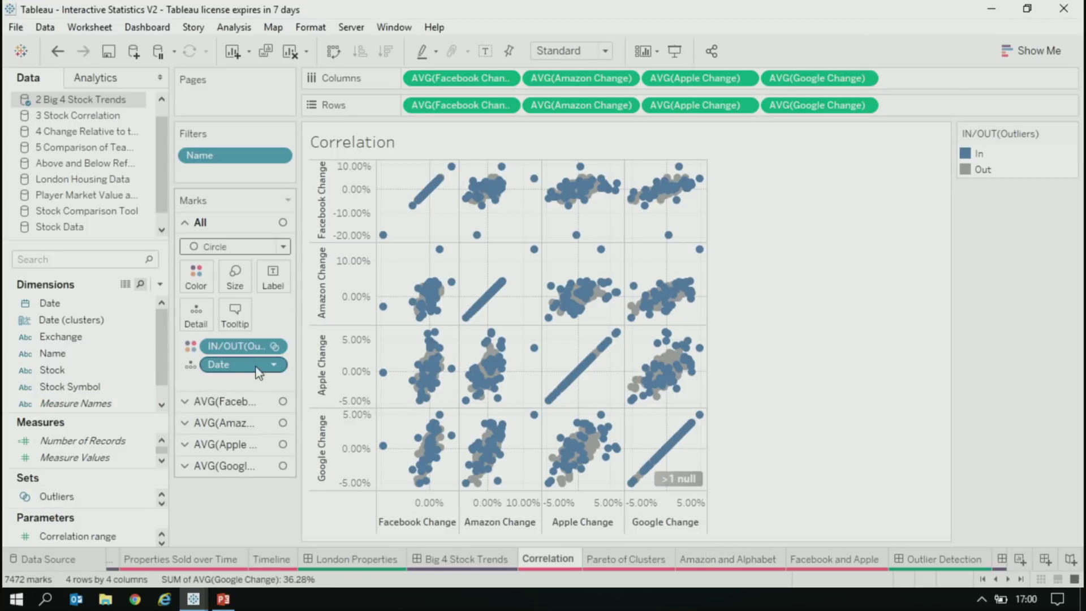
# - On the Amazon and Alphabet worksheet, create a calculated field from the Outliers set with the formula if [Outliers] then 1 else 0 END
pyautogui.click(735, 559)
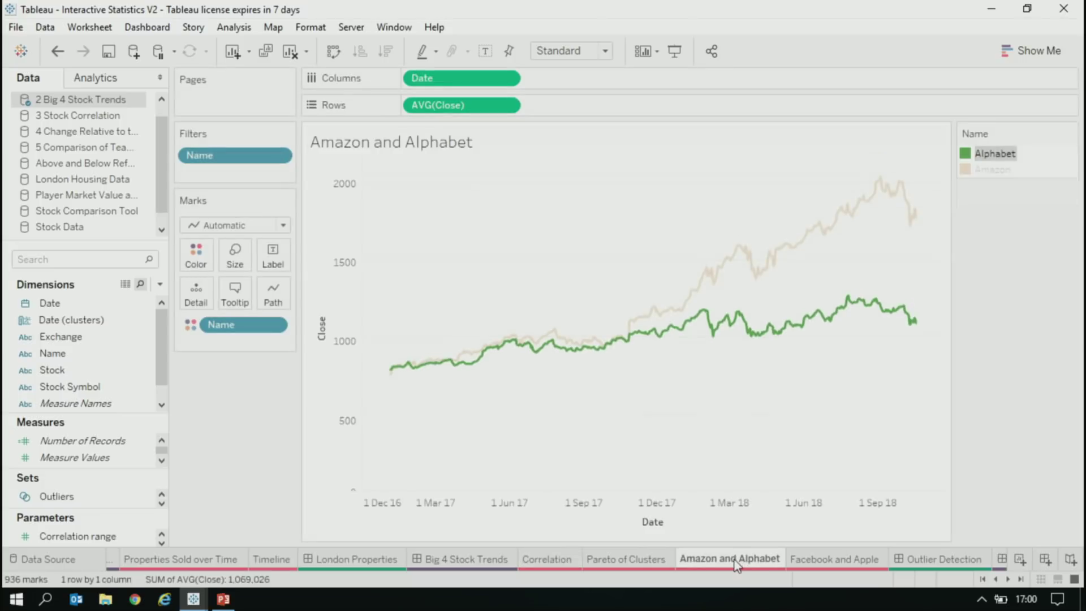
pyautogui.click(662, 428)
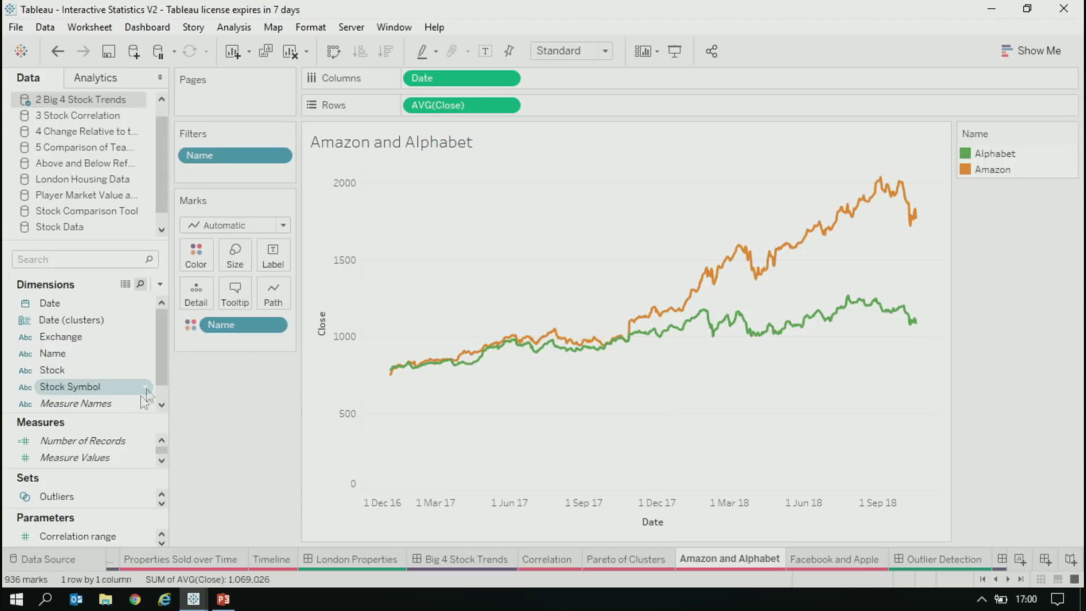
pyautogui.rightClick(136, 499)
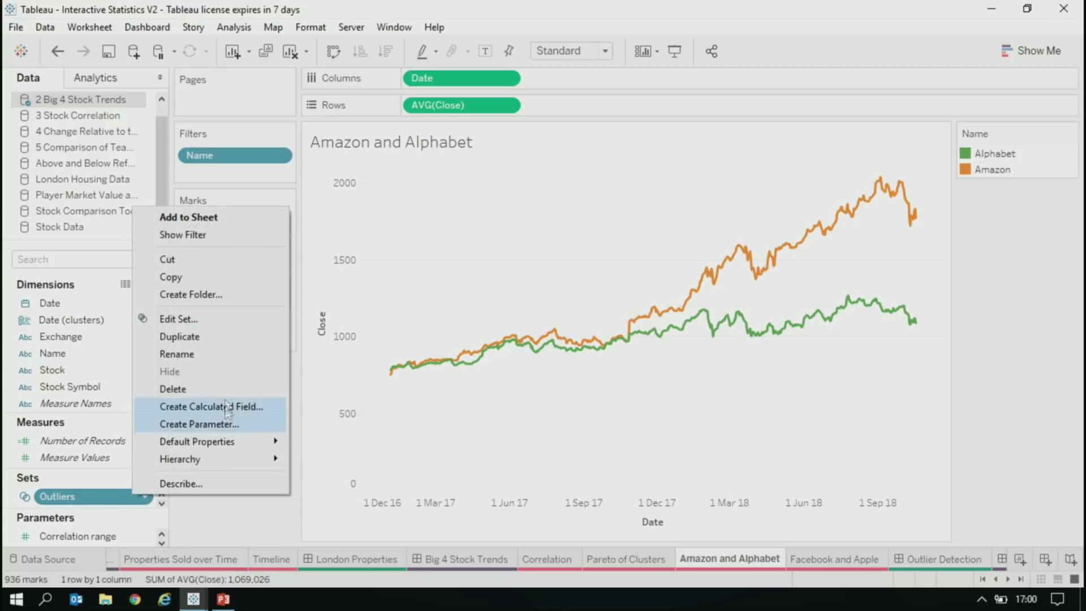
pyautogui.click(243, 405)
pyautogui.click(212, 372)
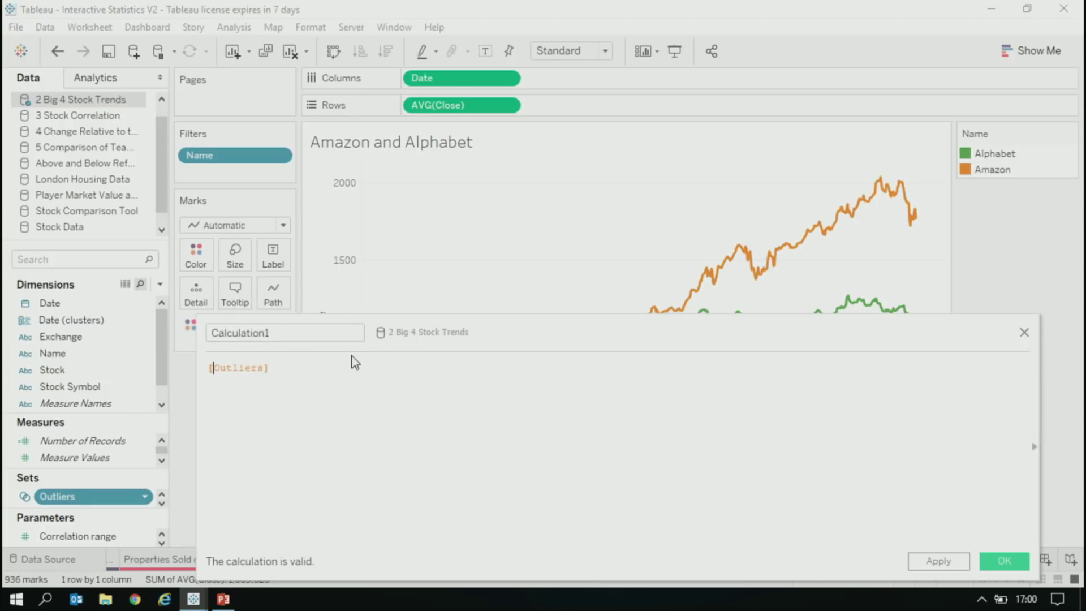
pyautogui.keyDown('ctrl'); pyautogui.scroll(5, 351, 358); pyautogui.keyUp('ctrl')
pyautogui.write('if')
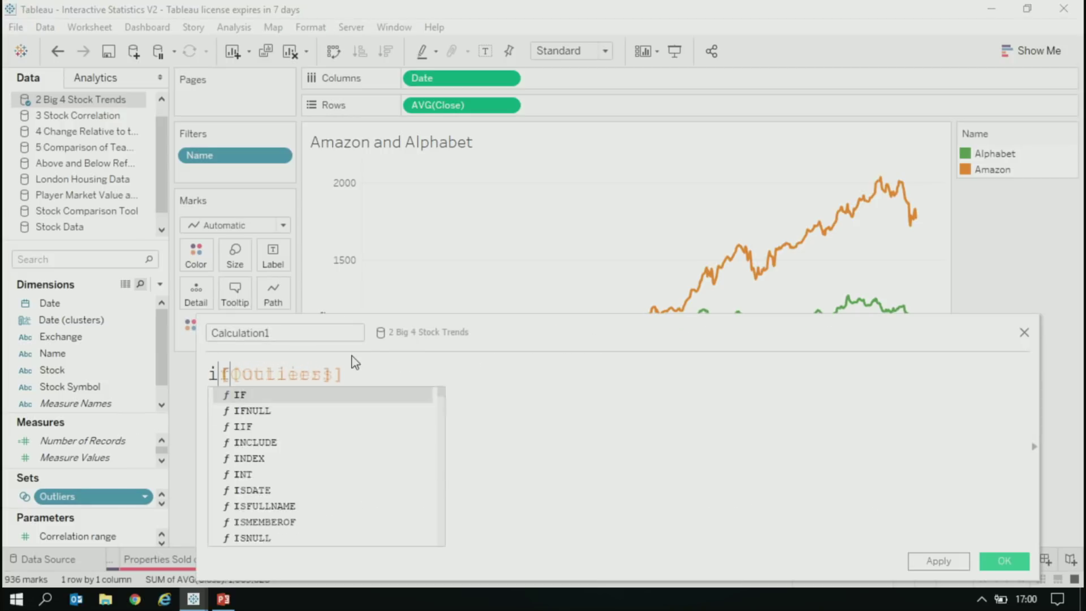
pyautogui.click(473, 393)
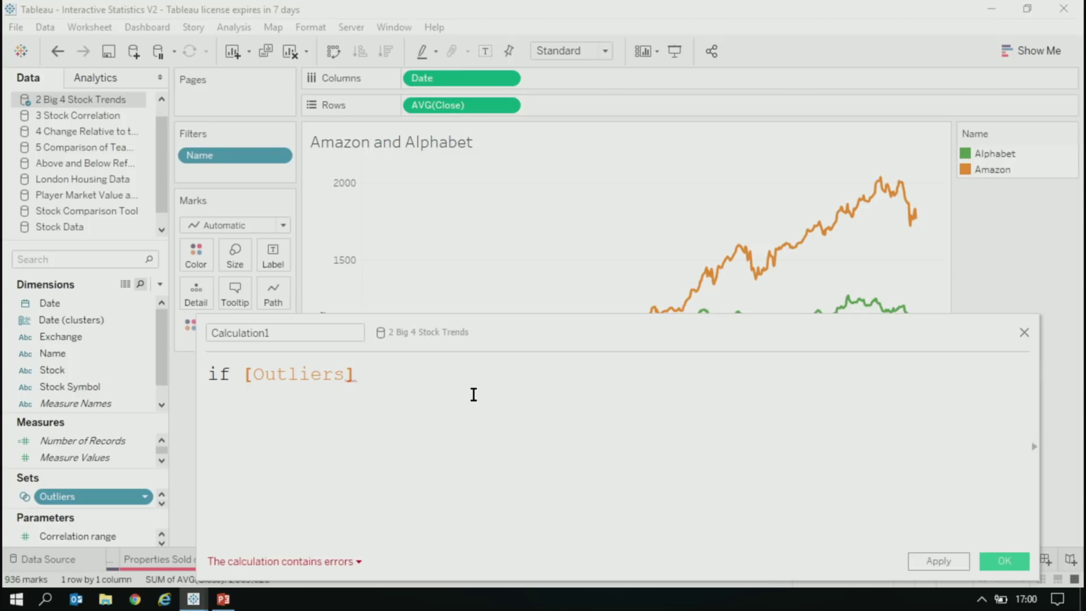
pyautogui.write('then 1 else 0 end')
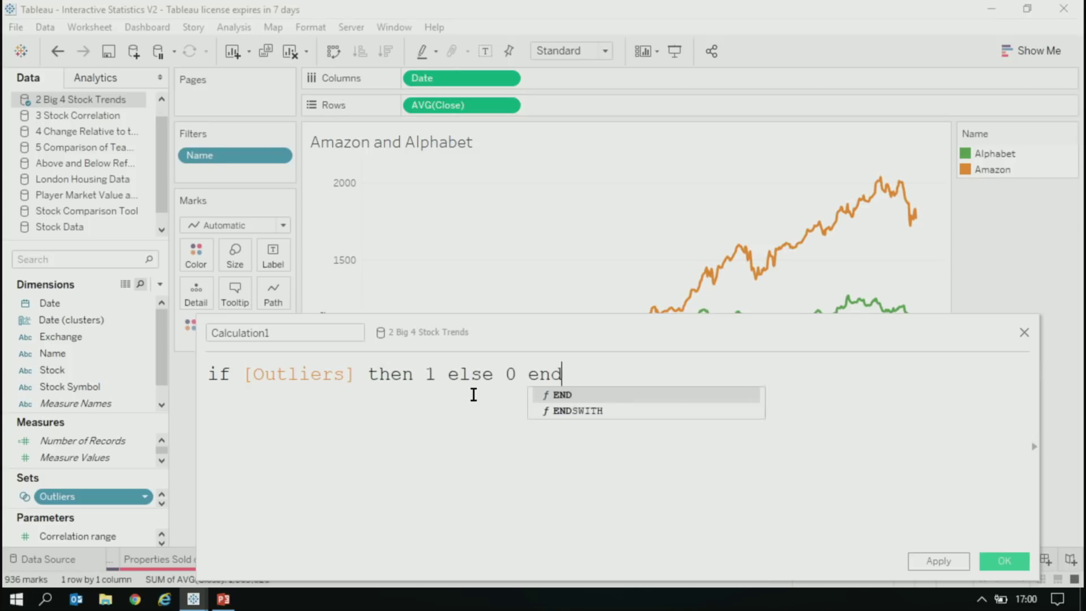
pyautogui.press('Return')
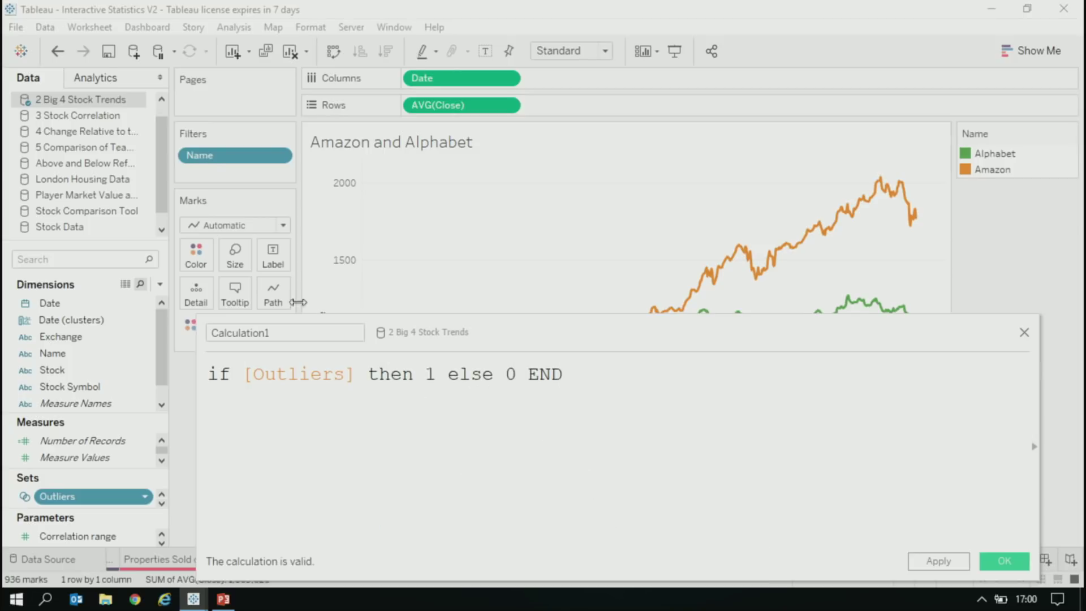
# - Name the calculated field "outlier days" and save it
pyautogui.click(310, 374)
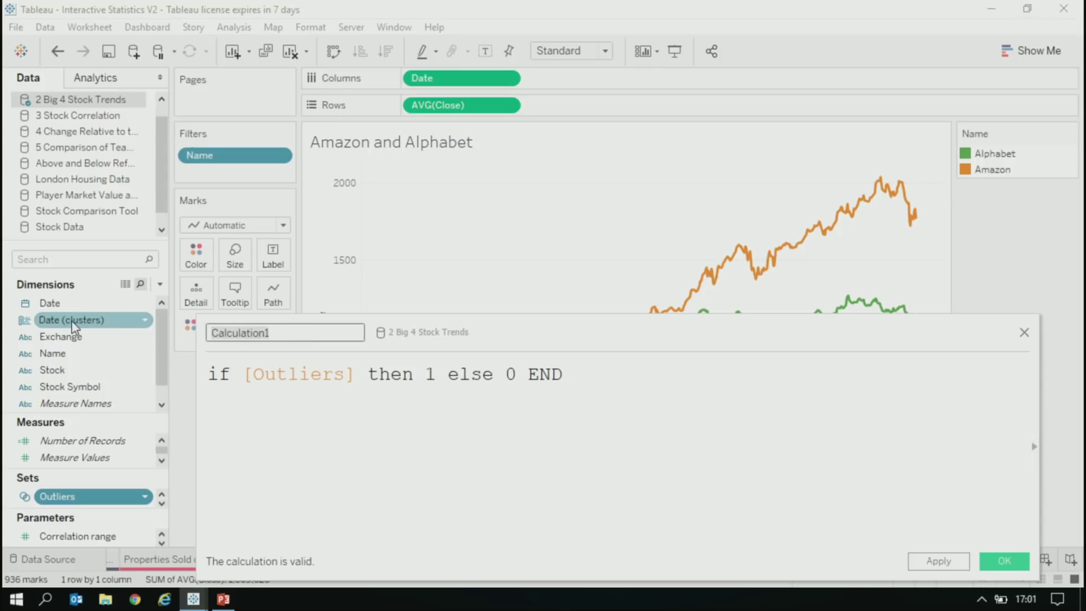
pyautogui.write('outlier days')
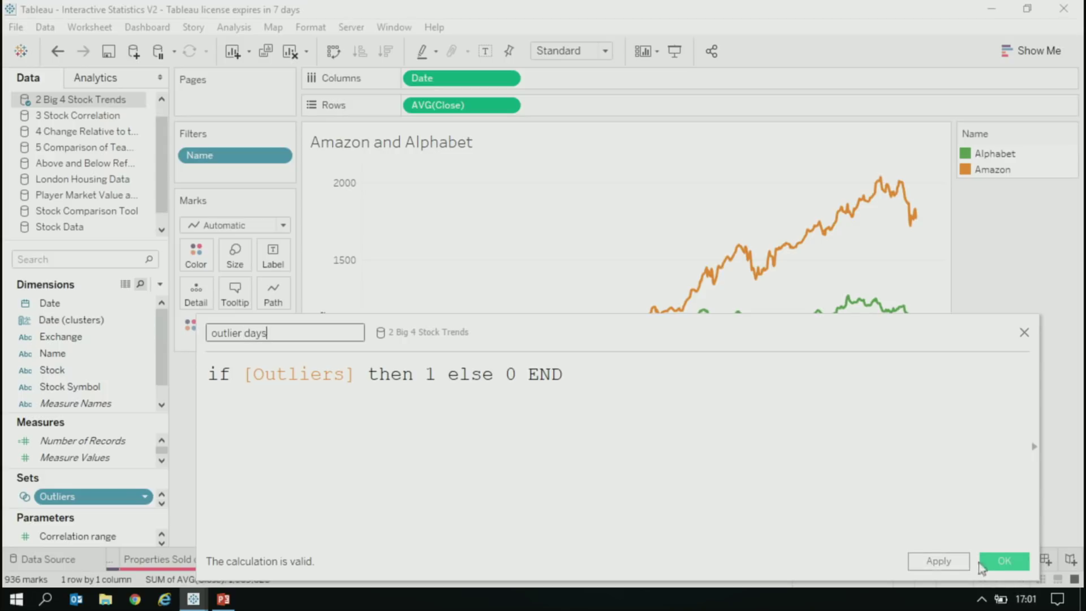
pyautogui.click(251, 521)
pyautogui.press('Return')
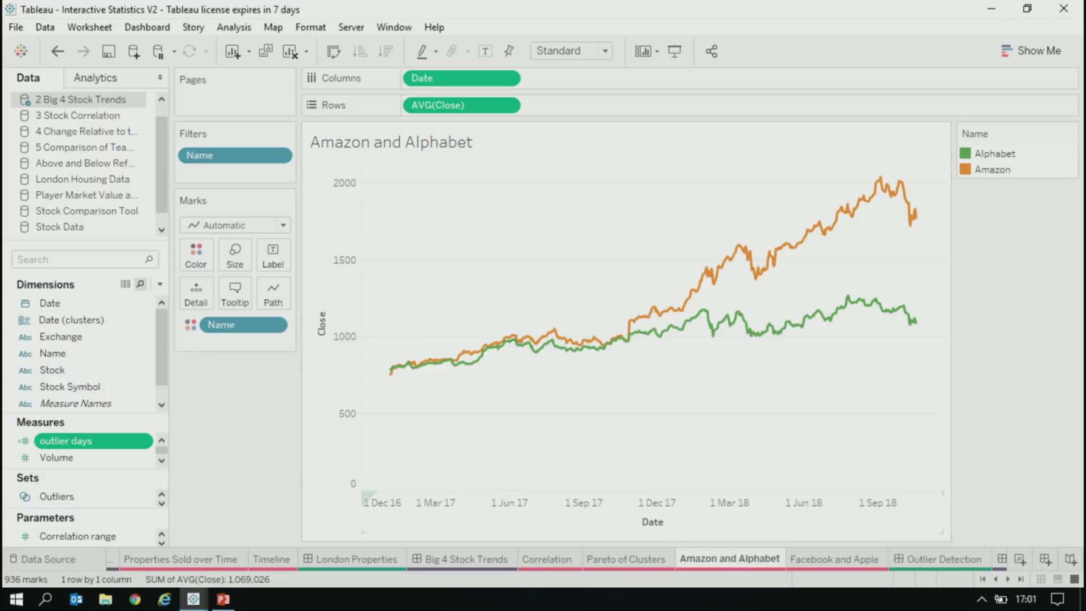
# - Add the average of outlier days to the rows after Close and remove Name from the color of its marks
pyautogui.moveTo(105, 446); pyautogui.dragTo(605, 109)
pyautogui.doubleClick(500, 235)
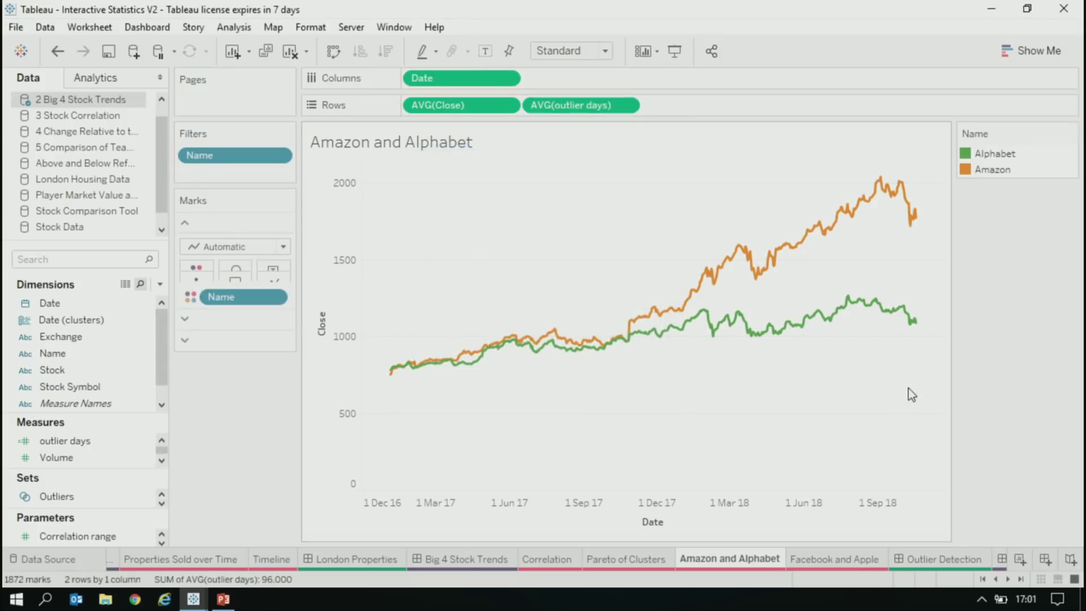
pyautogui.click(225, 404)
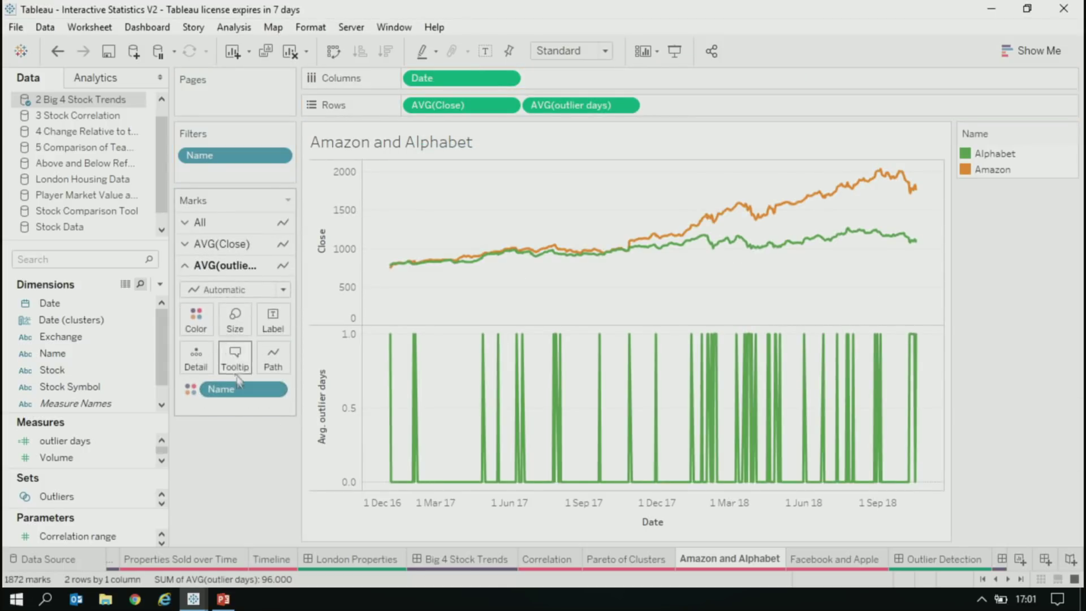
pyautogui.moveTo(240, 390); pyautogui.dragTo(356, 376)
# - Fix the range of the Avg. outlier days axis from 0 to 1
pyautogui.rightClick(358, 372)
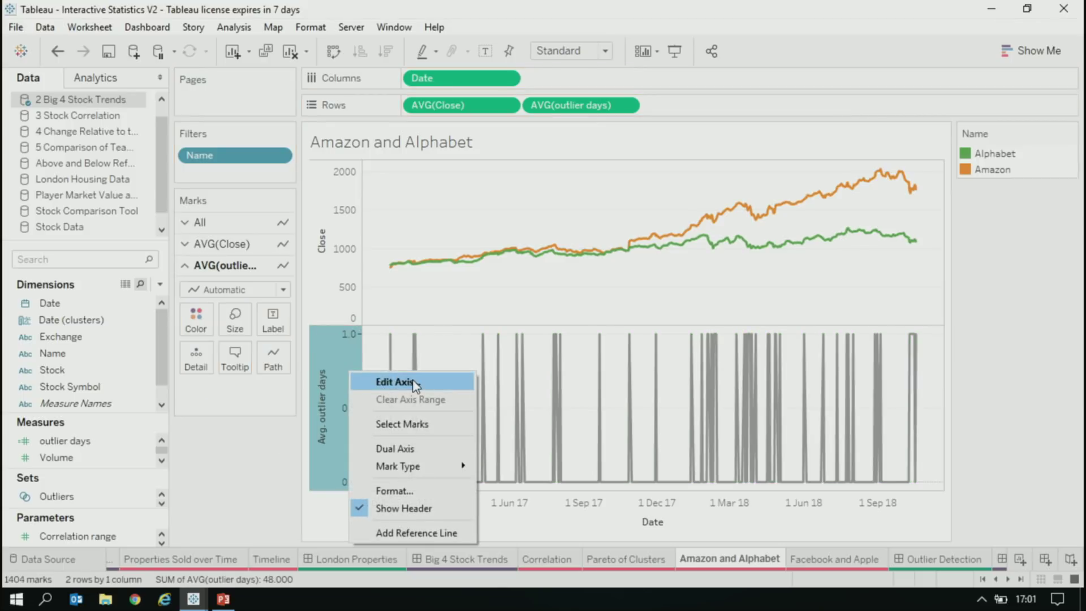
pyautogui.click(396, 381)
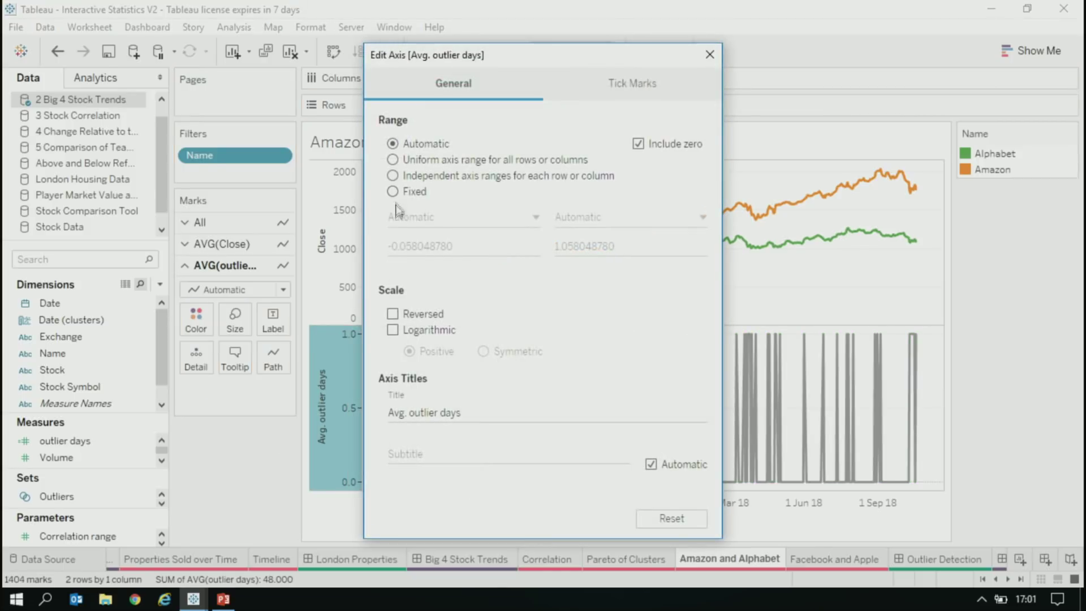
pyautogui.click(394, 192)
pyautogui.click(646, 244)
pyautogui.doubleClick(634, 245)
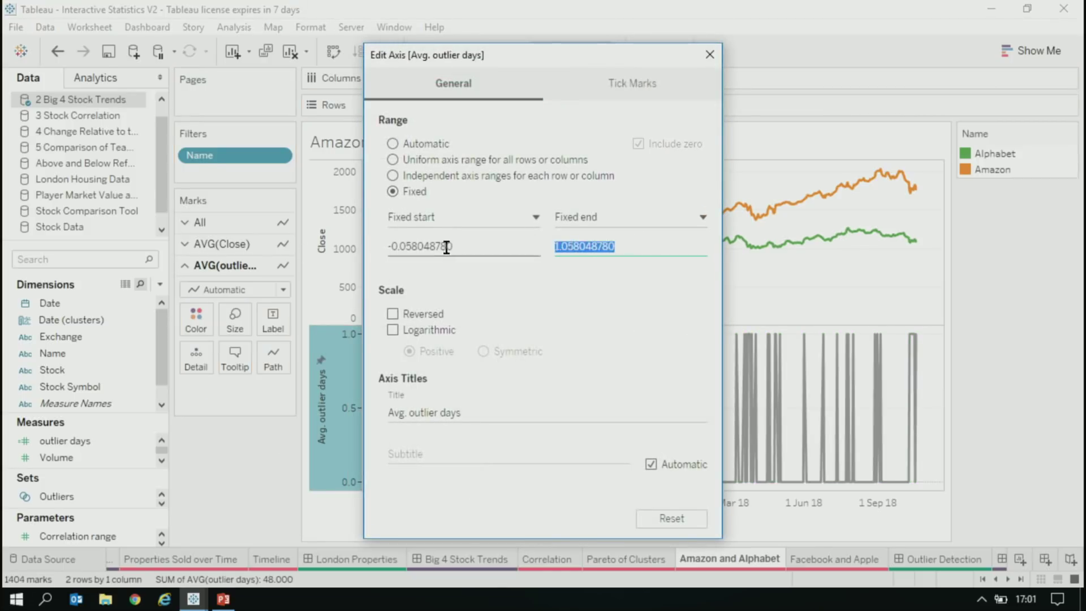
pyautogui.write('1')
pyautogui.doubleClick(446, 246)
pyautogui.moveTo(462, 251); pyautogui.dragTo(467, 242)
pyautogui.write('0')
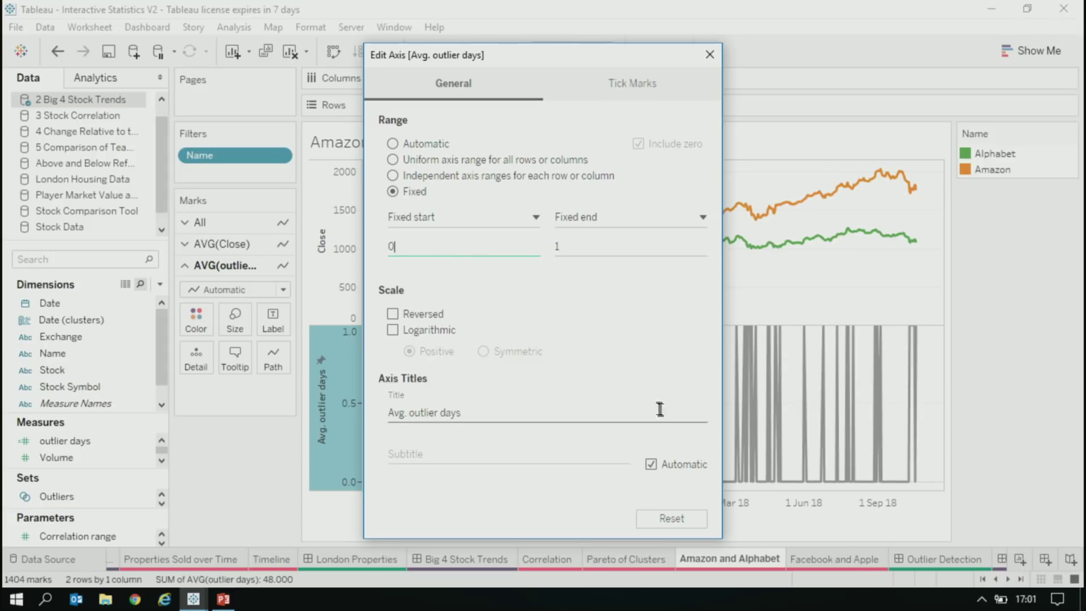
pyautogui.click(709, 55)
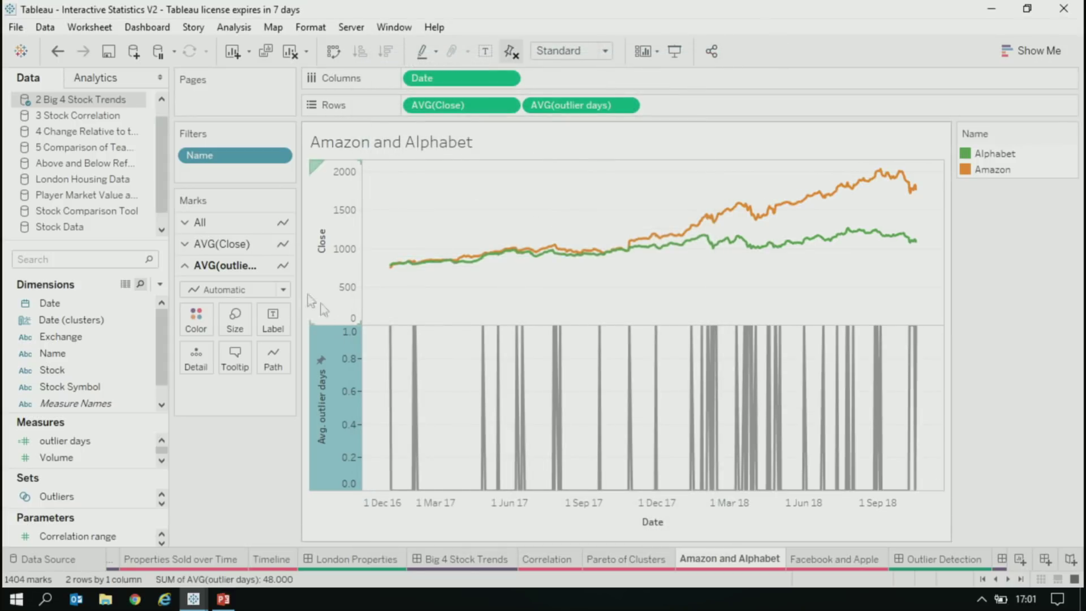
# - Change the outlier days marks to bars with a fixed width of 1 axis unit
pyautogui.click(243, 289)
pyautogui.click(213, 324)
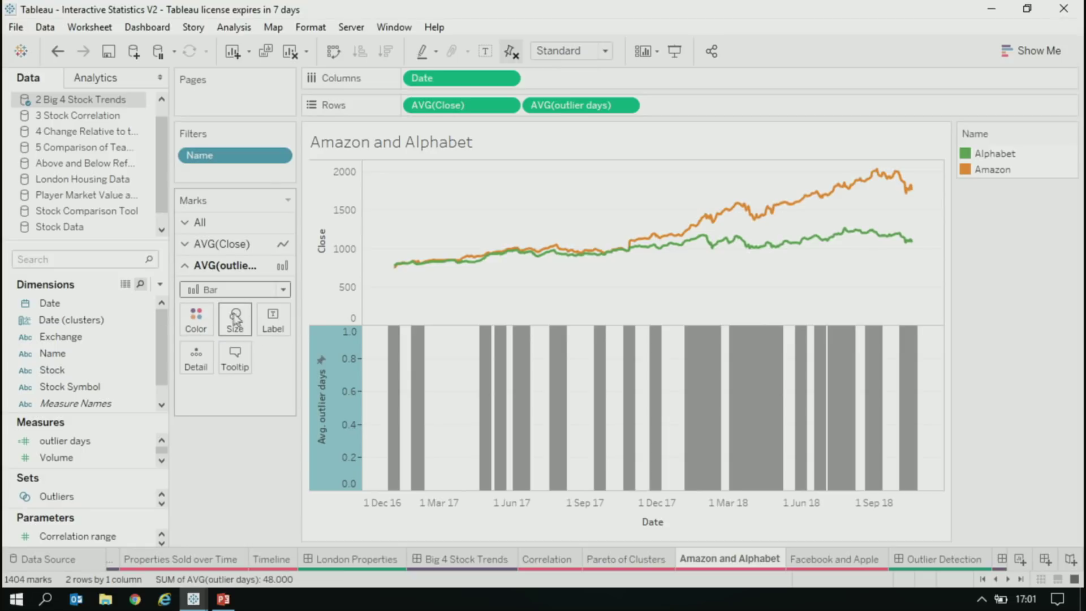
pyautogui.click(234, 320)
pyautogui.click(323, 357)
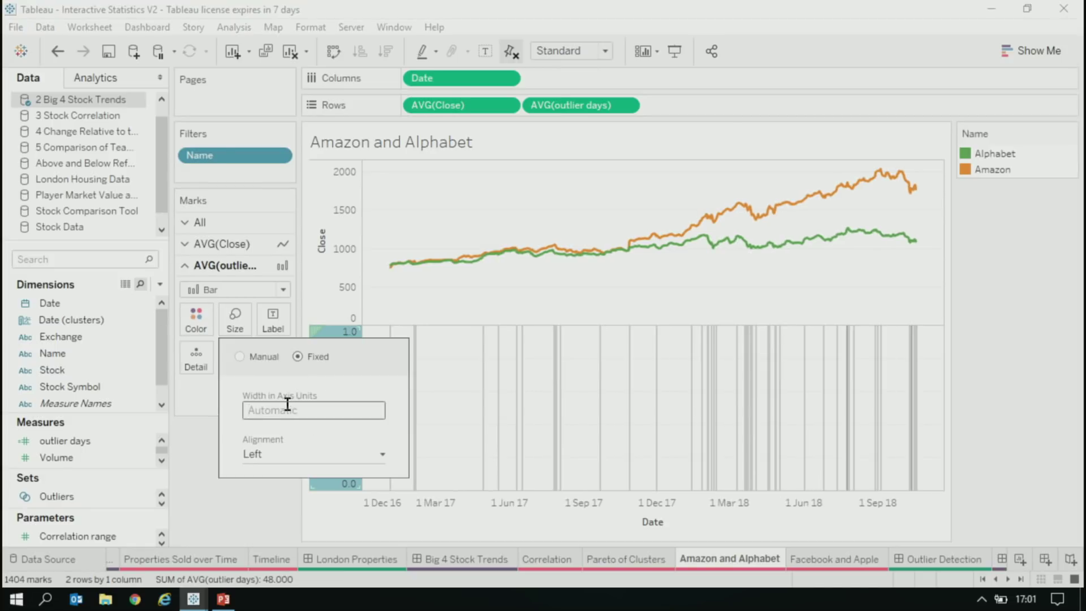
pyautogui.click(285, 408)
pyautogui.write('1')
pyautogui.click(238, 512)
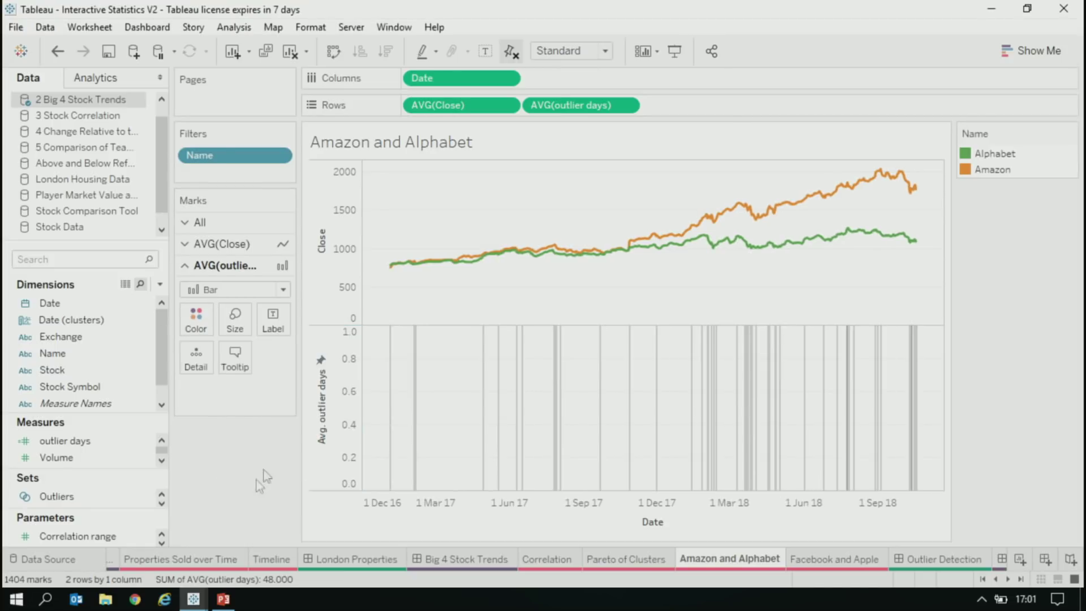
# - Combine outlier days with Close as a dual axis and hide the header of the outlier days axis
pyautogui.rightClick(325, 449)
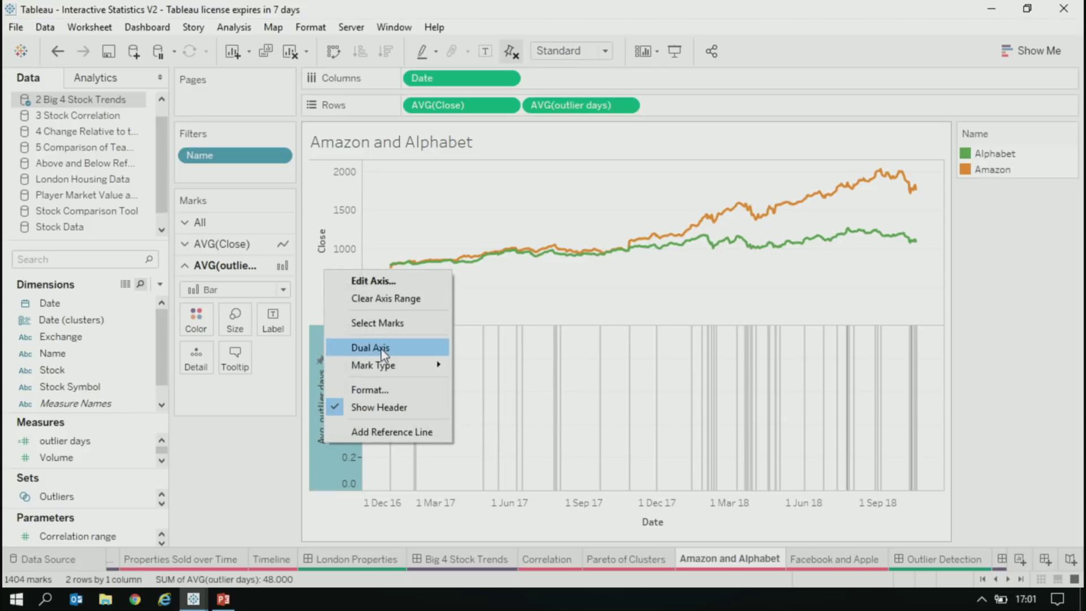
pyautogui.click(381, 348)
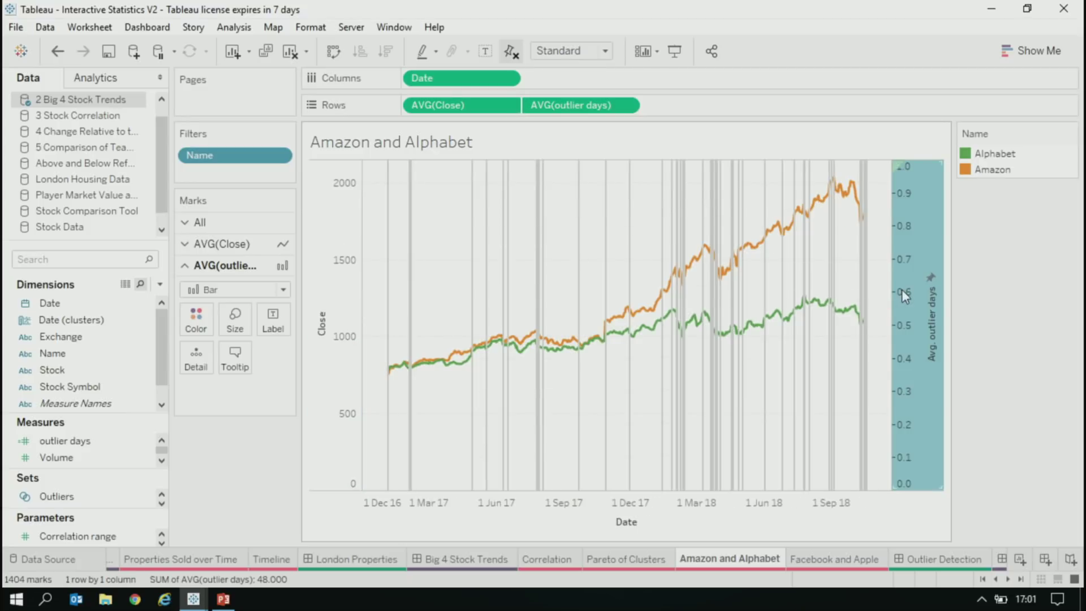
pyautogui.rightClick(911, 225)
pyautogui.click(965, 395)
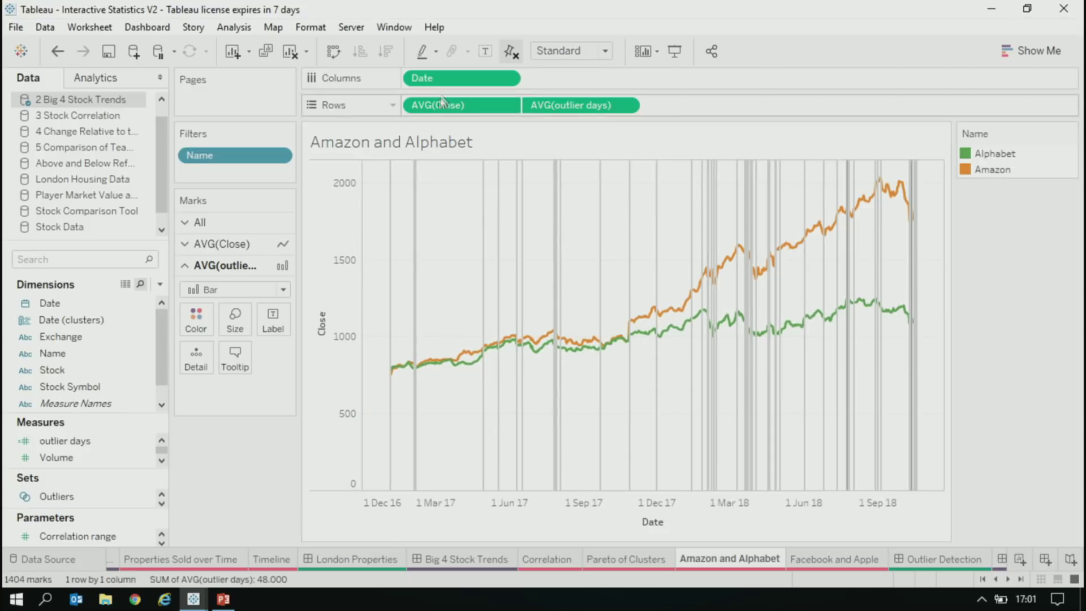
# - Move the average Close behind outlier days on the rows so its lines are drawn over the bars
pyautogui.moveTo(438, 105); pyautogui.dragTo(631, 107)
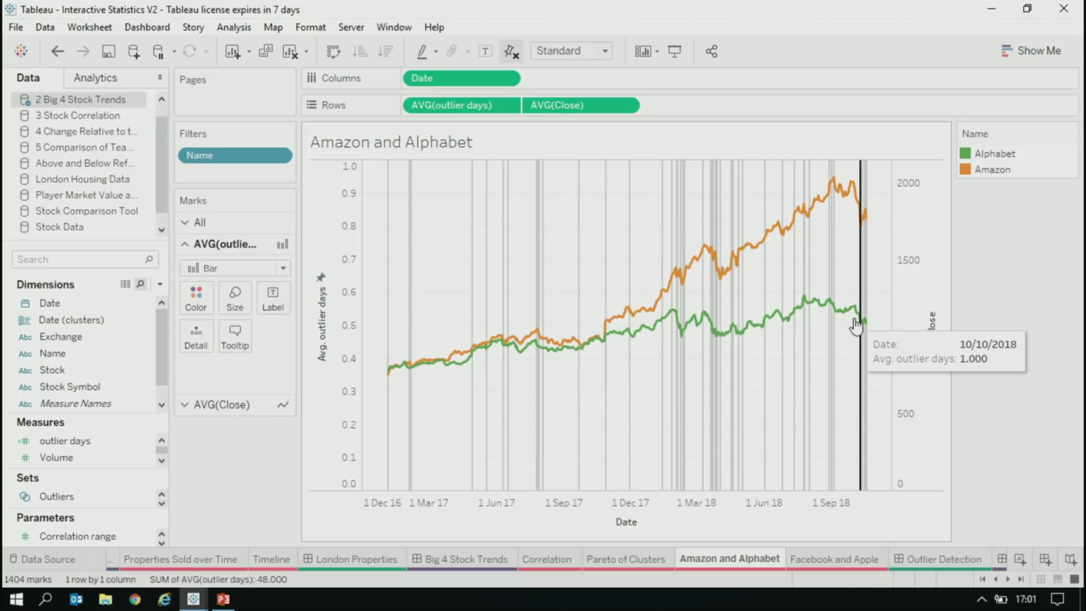
# - View the Facebook and Apple sheet and open the Outlier Detection dashboard
pyautogui.rightClick(338, 198)
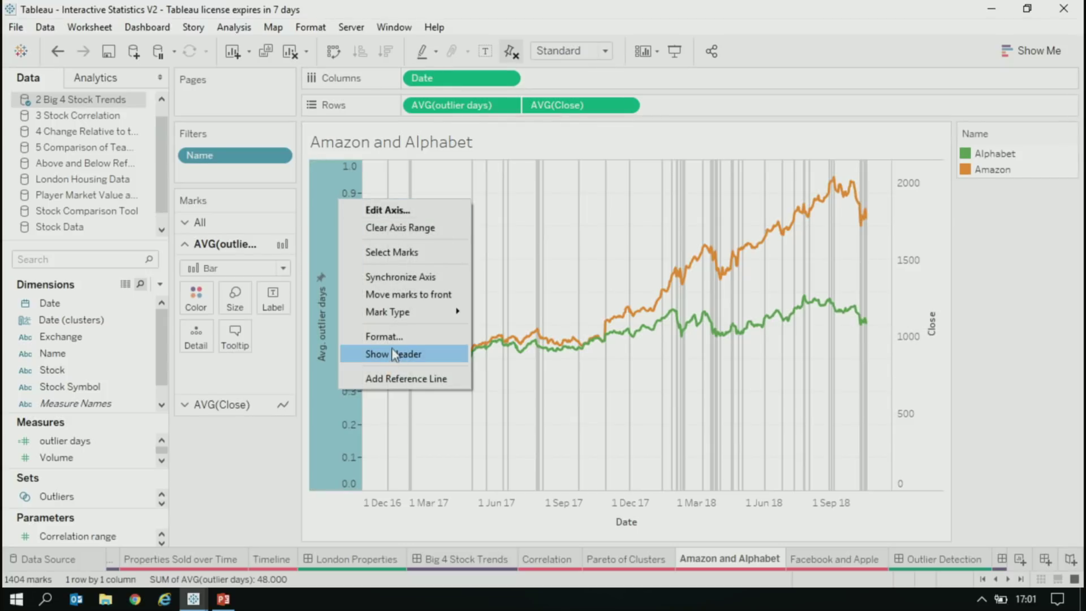
pyautogui.press('Escape')
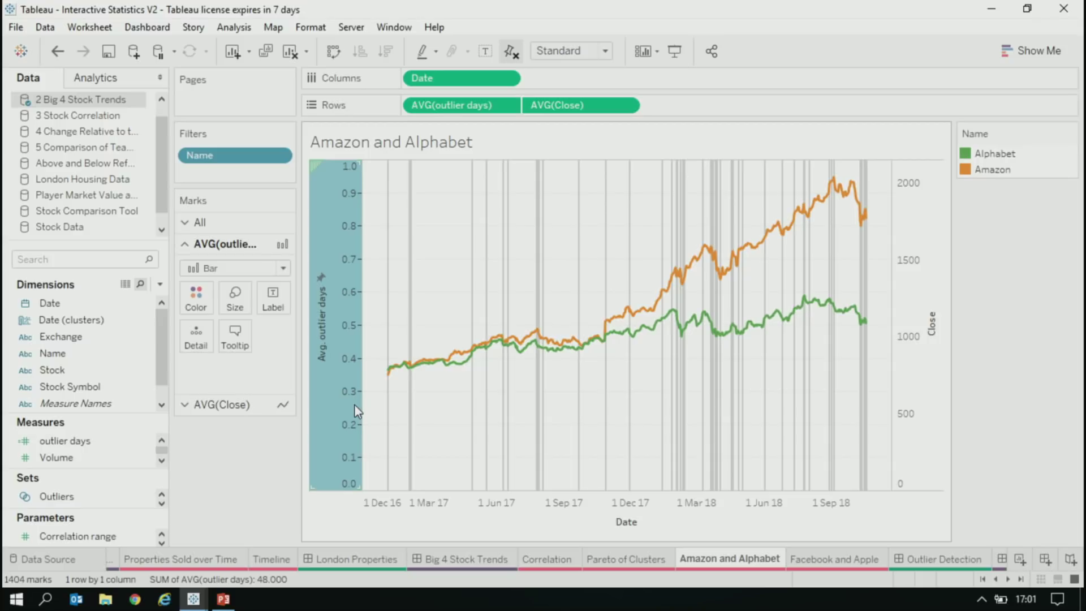
pyautogui.click(823, 560)
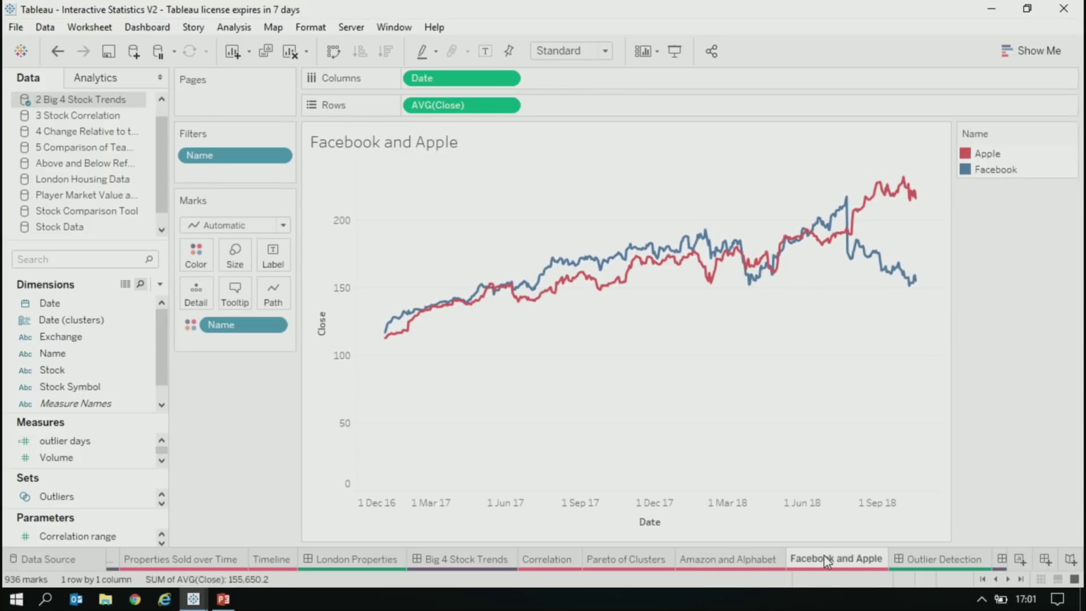
pyautogui.click(913, 559)
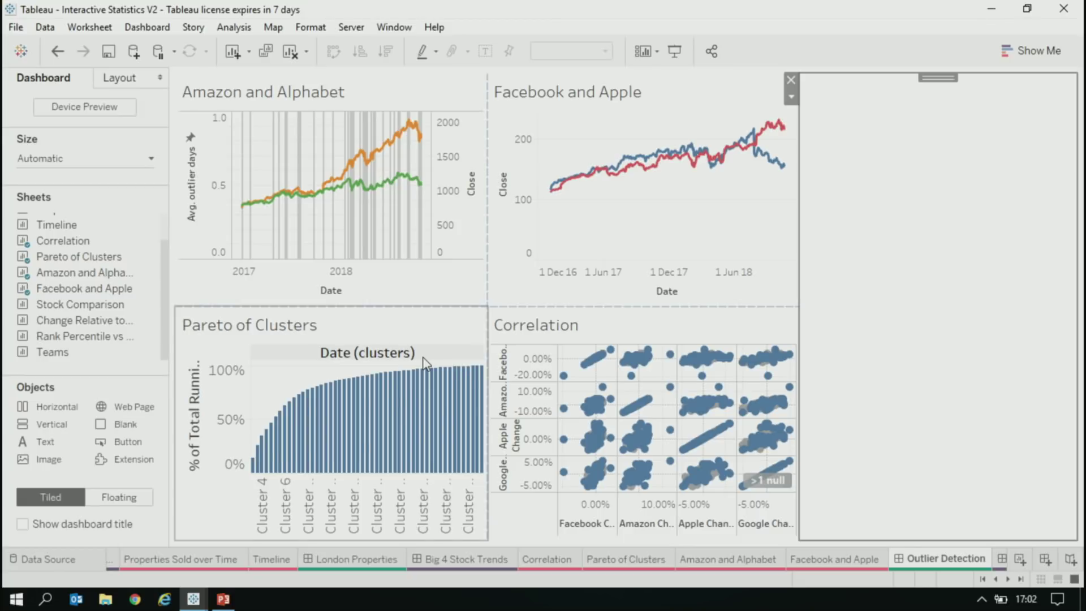
# - Add a set action to the Outlier Detection dashboard that runs on select with only Pareto of Clusters as its source sheet
pyautogui.click(225, 102)
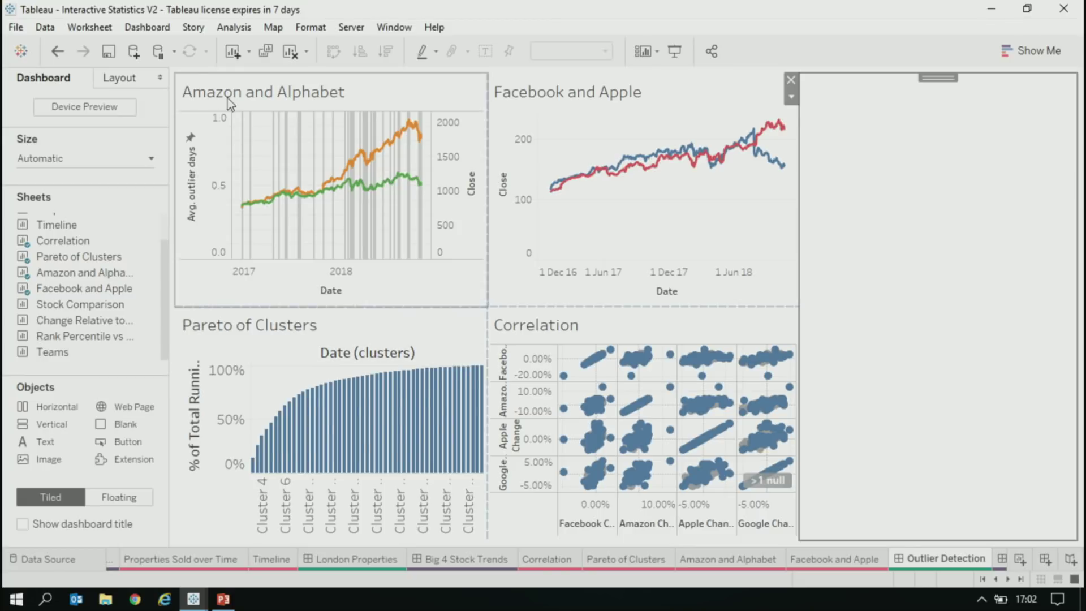
pyautogui.click(147, 27)
pyautogui.click(178, 238)
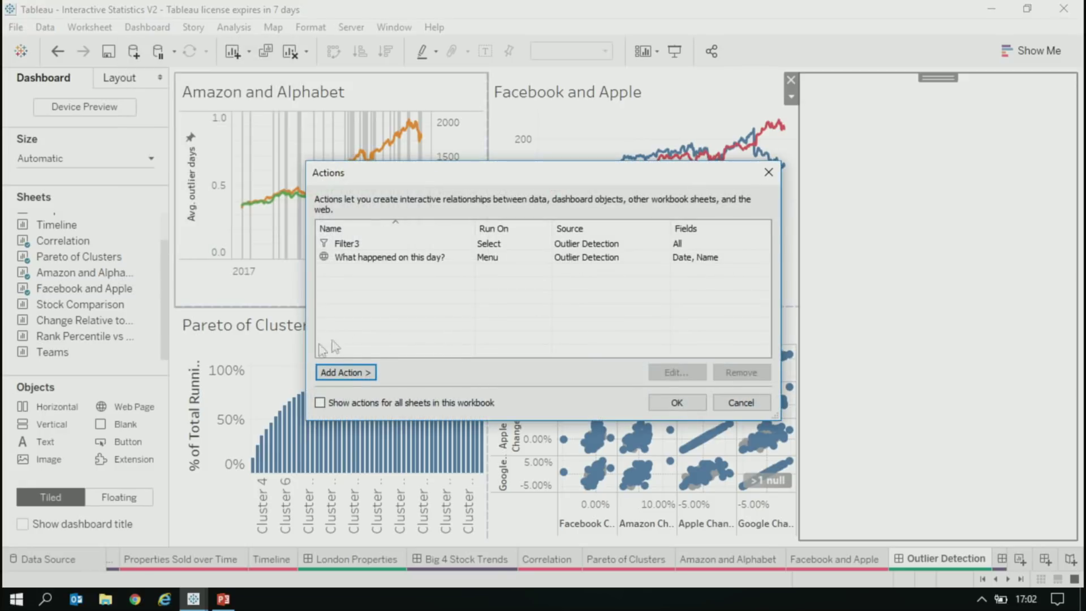
pyautogui.click(347, 372)
pyautogui.click(467, 445)
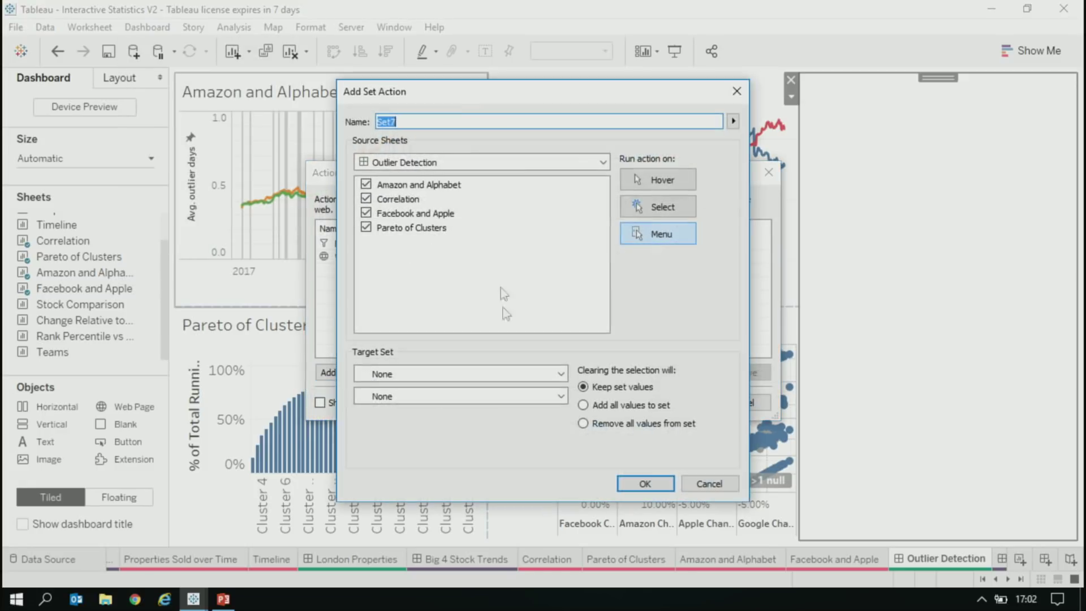
pyautogui.click(378, 185)
pyautogui.click(366, 200)
pyautogui.click(366, 214)
pyautogui.click(673, 209)
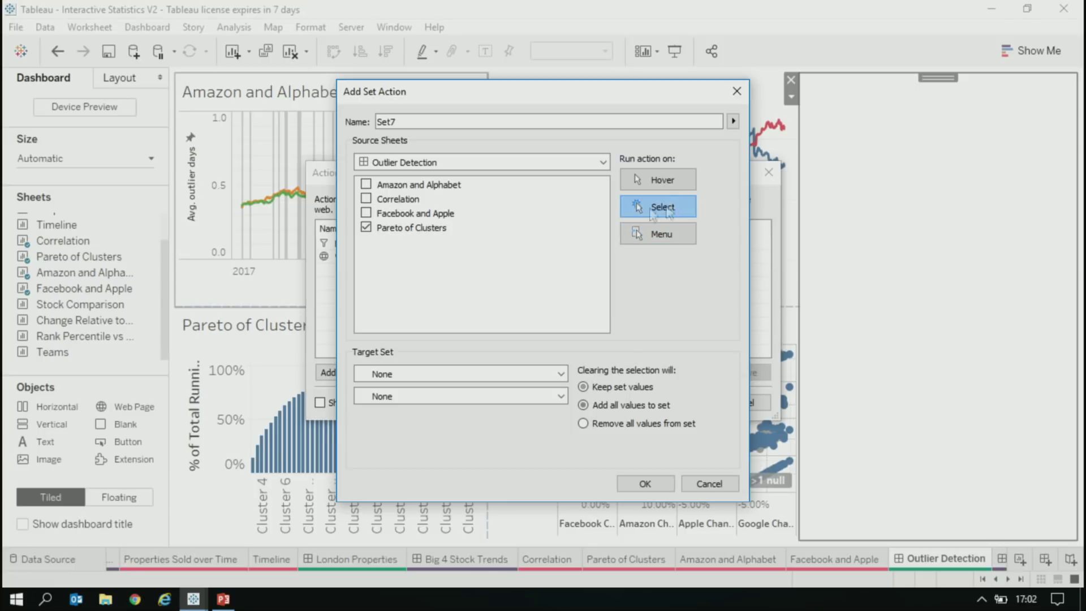
# - Target the action at the Outliers set of 2 Big 4 Stock Trends, adding all values when the selection clears, and save it
pyautogui.click(447, 374)
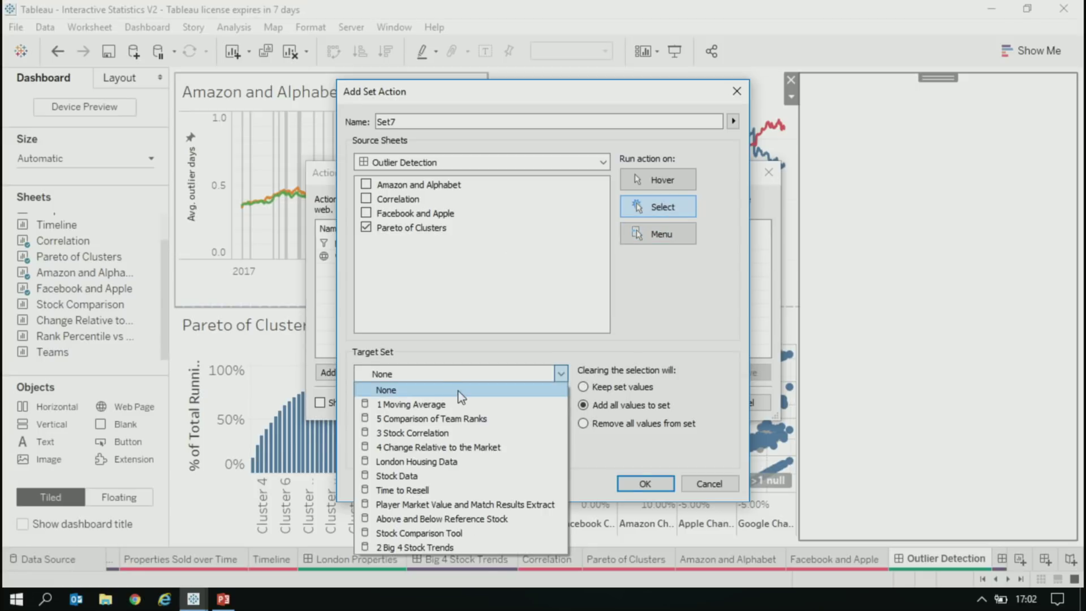
pyautogui.click(442, 431)
pyautogui.click(434, 396)
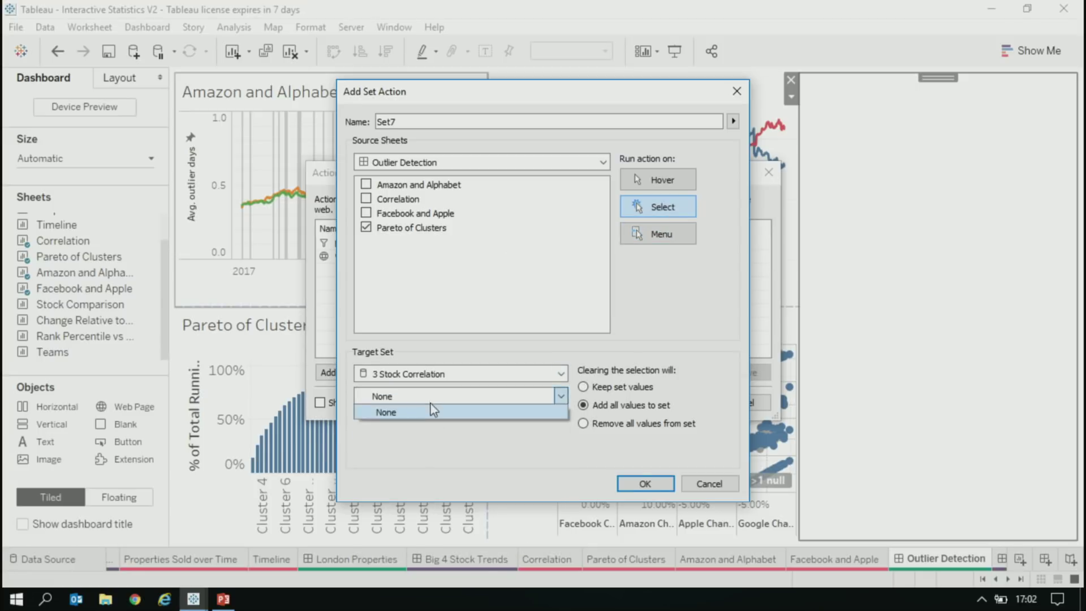
pyautogui.click(441, 373)
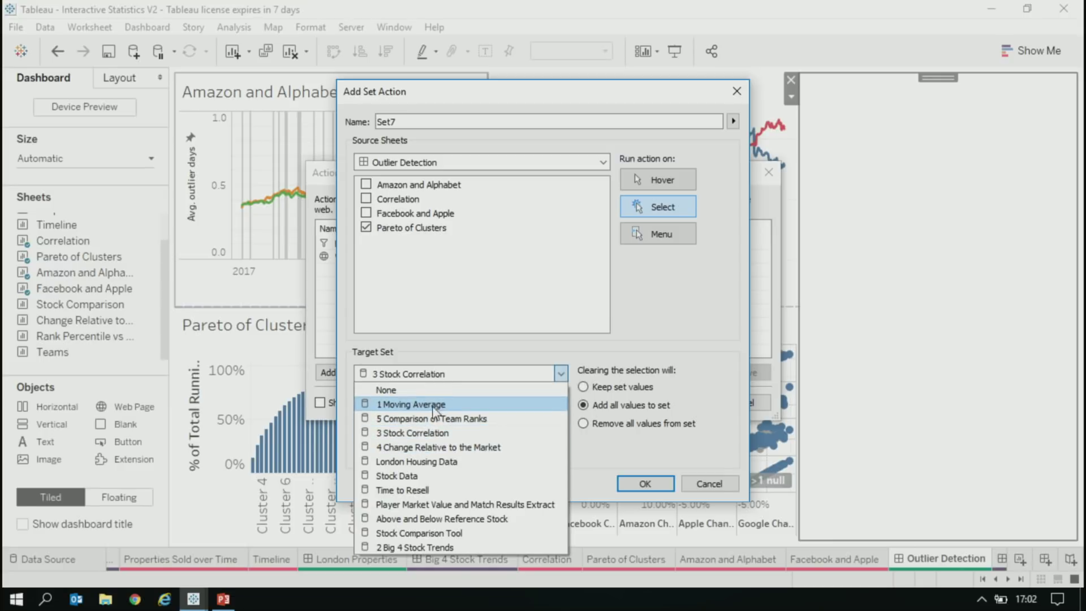
pyautogui.click(428, 546)
pyautogui.click(401, 400)
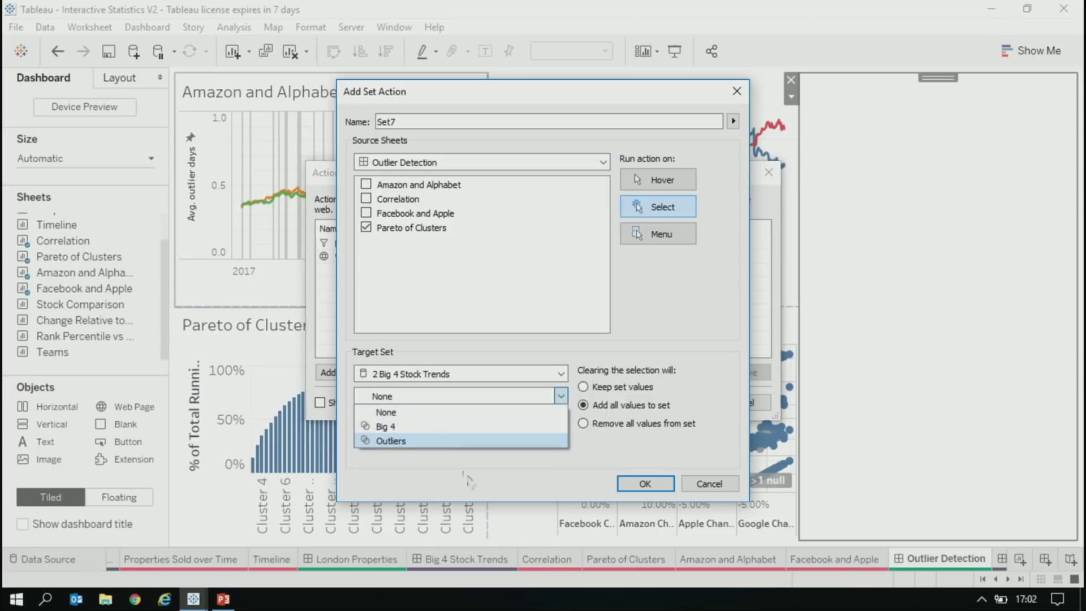
pyautogui.click(413, 444)
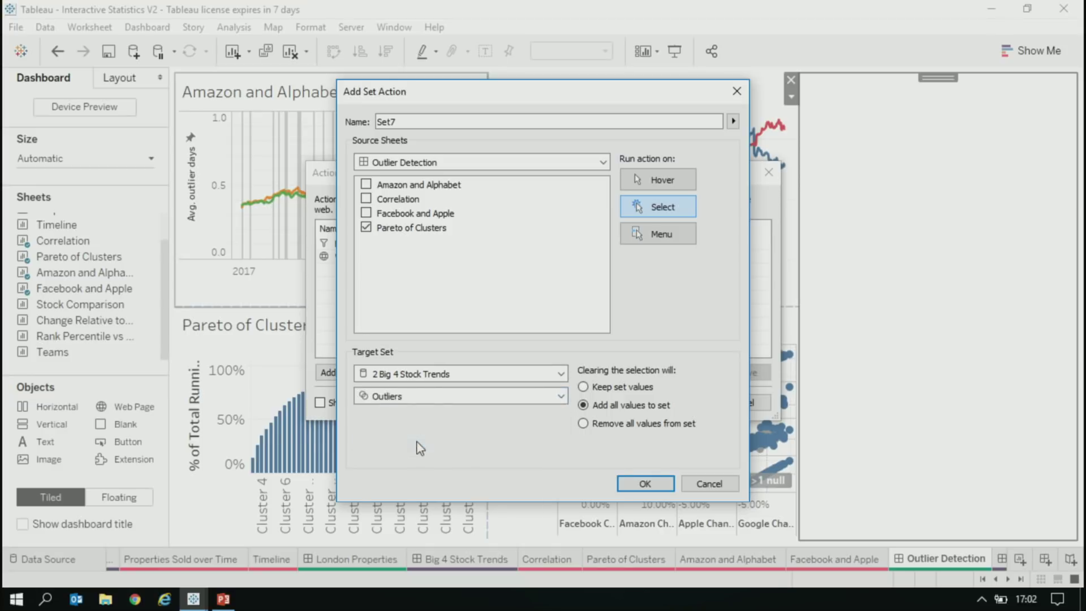
pyautogui.click(644, 484)
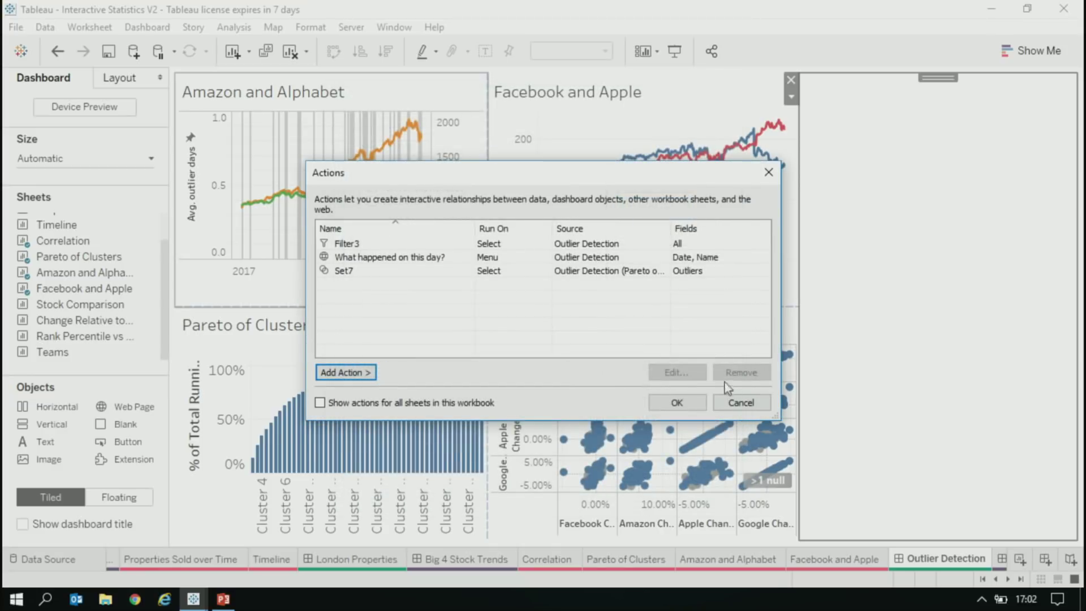
pyautogui.click(681, 400)
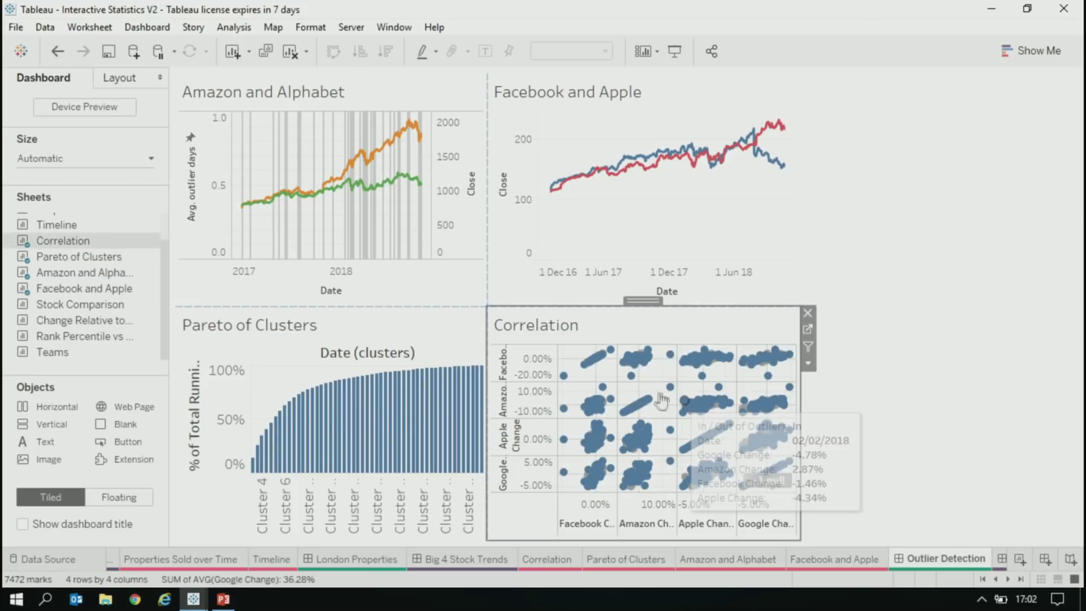
# - Test the set action by selecting the last twelve clusters in the Pareto of Clusters and narrowing the selection to the last two
pyautogui.click(477, 395)
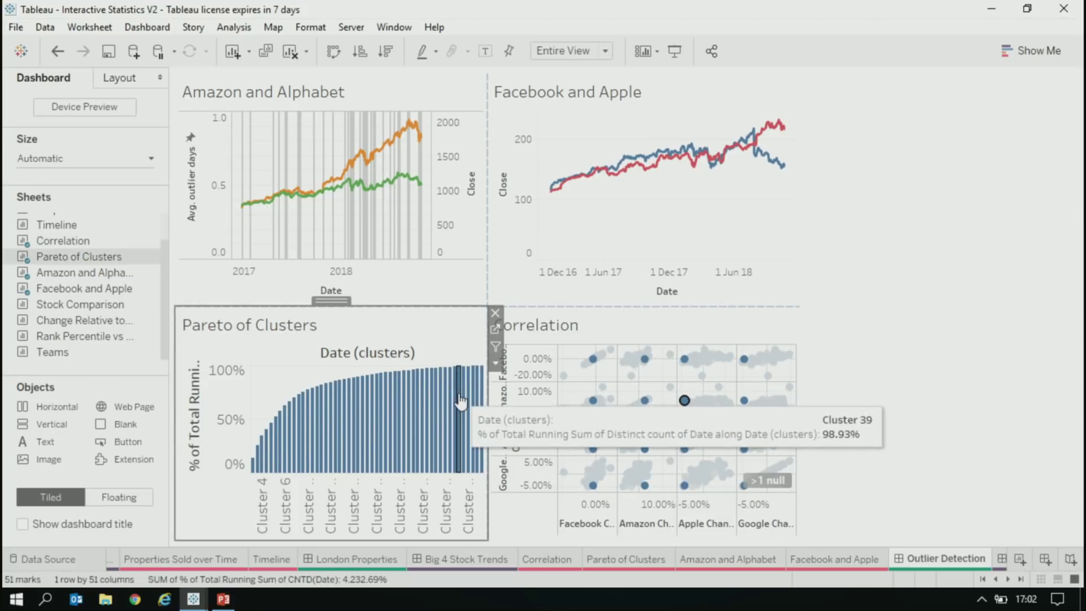
pyautogui.click(460, 405)
pyautogui.moveTo(430, 396); pyautogui.dragTo(483, 395)
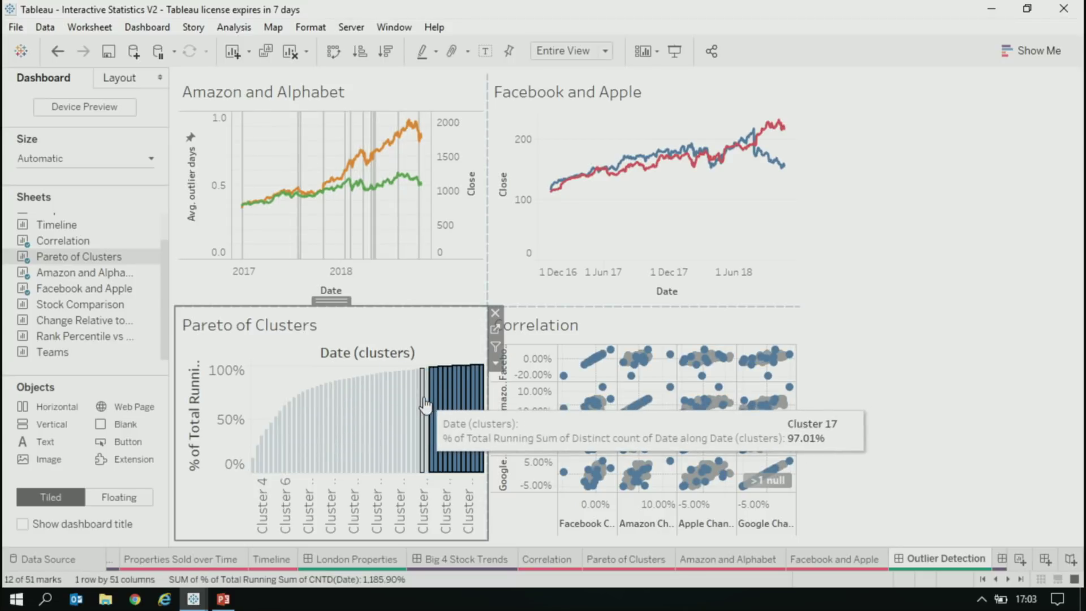
pyautogui.click(477, 403)
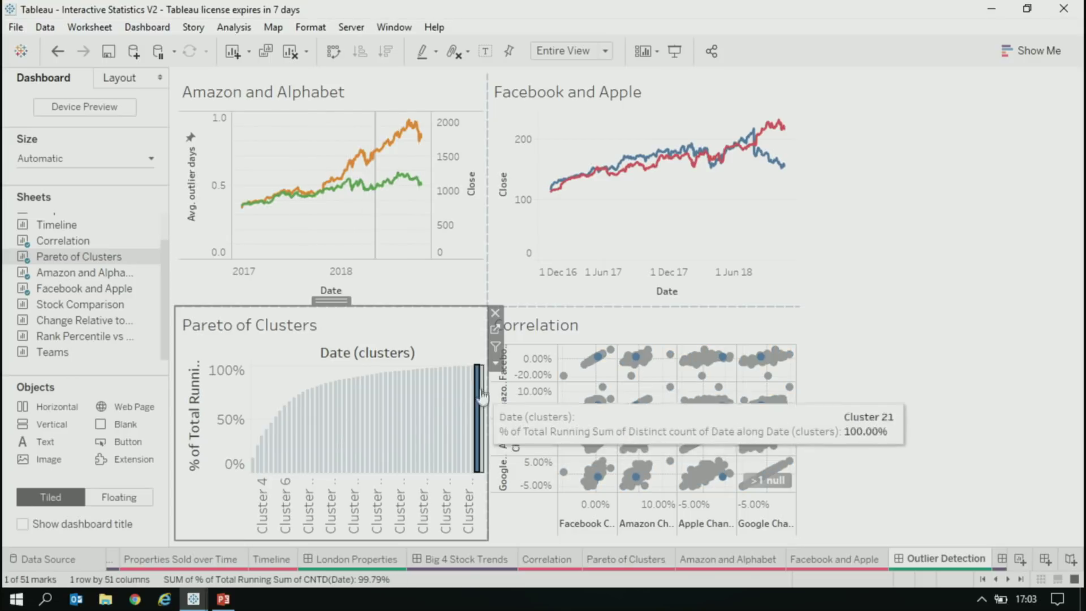
pyautogui.keyDown('ctrl'); pyautogui.click(465, 370); pyautogui.keyUp('ctrl')
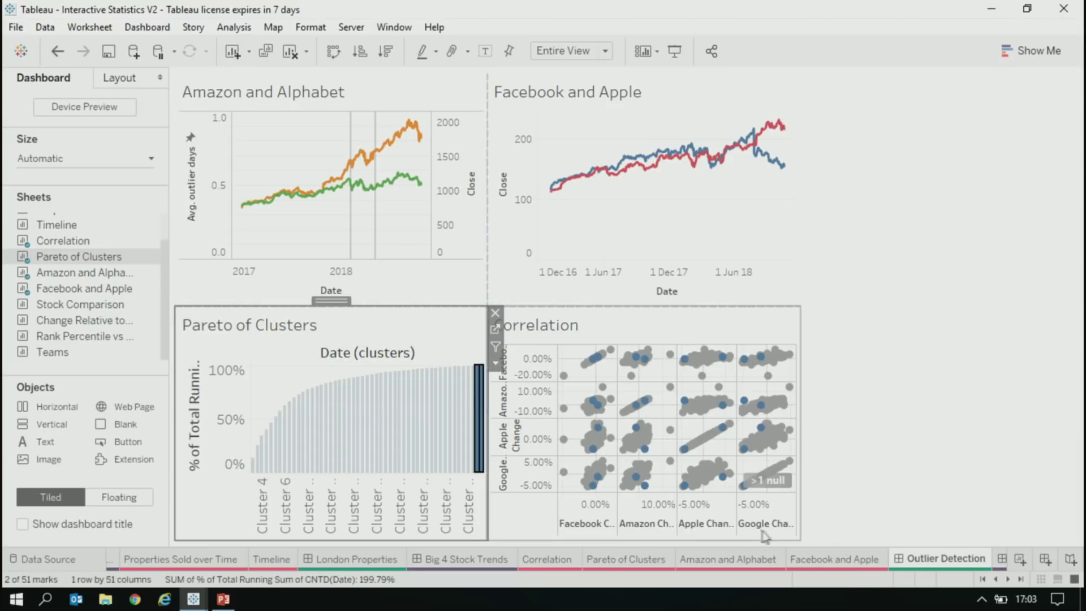
# - Open the Stock Similiarity Tool dashboard
pyautogui.click(1007, 579)
pyautogui.click(1007, 579)
pyautogui.click(1007, 579)
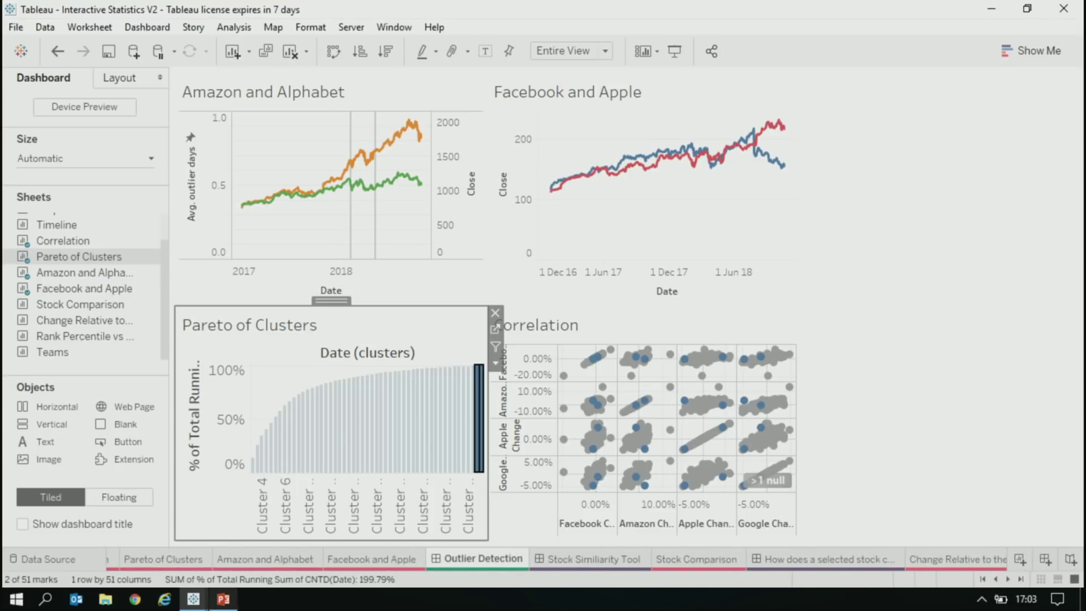
pyautogui.click(571, 561)
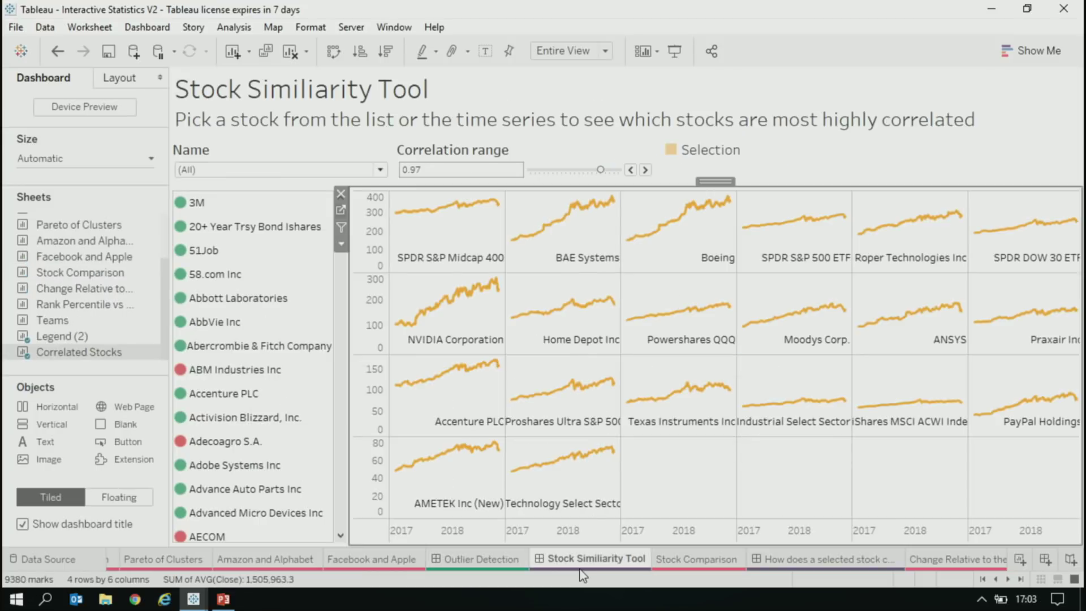
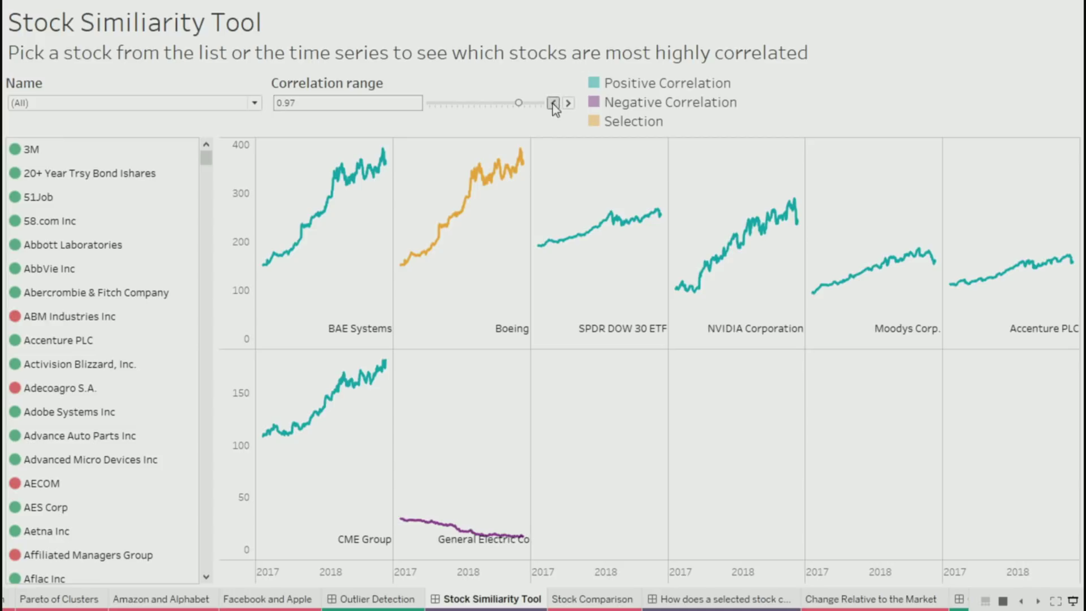
# - Explore stocks correlated with PayPal Holdings and Powershares QQQ at a correlation range of 0.96, and raise the range to 0.97
pyautogui.click(552, 104)
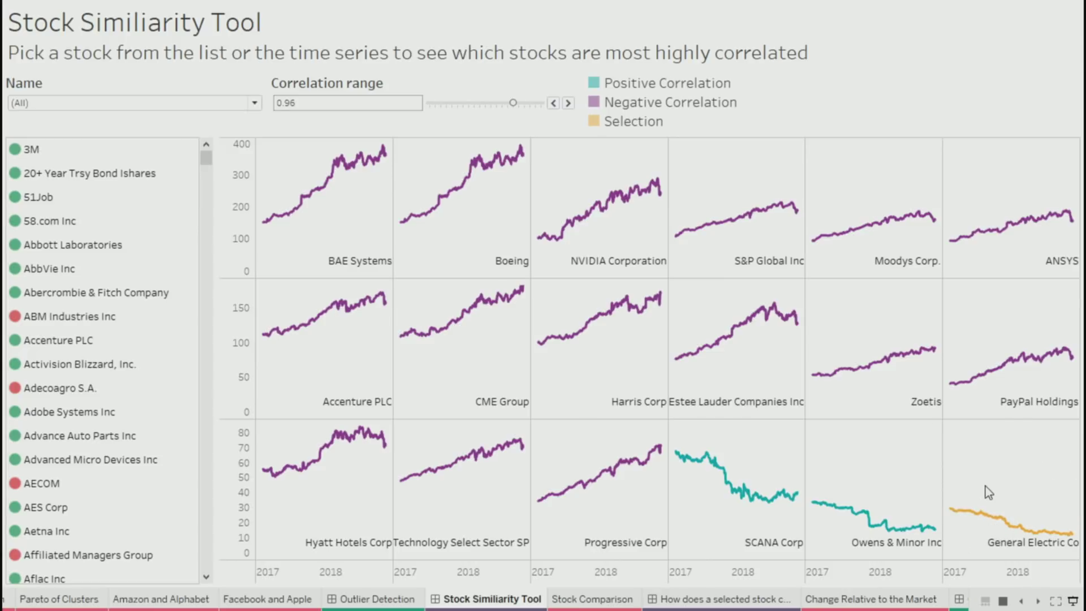
pyautogui.click(996, 373)
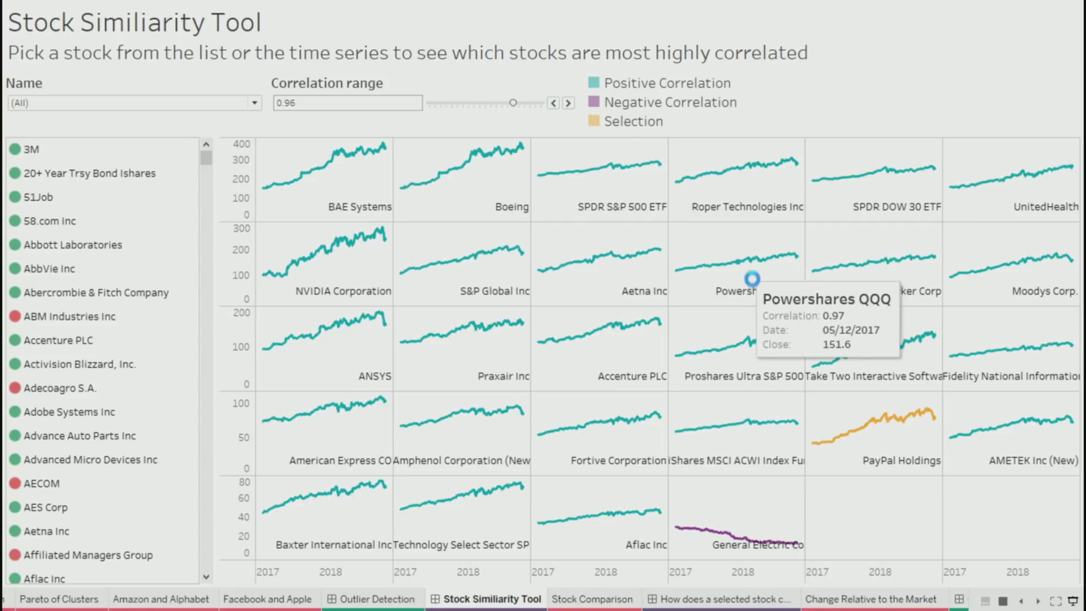
pyautogui.click(744, 281)
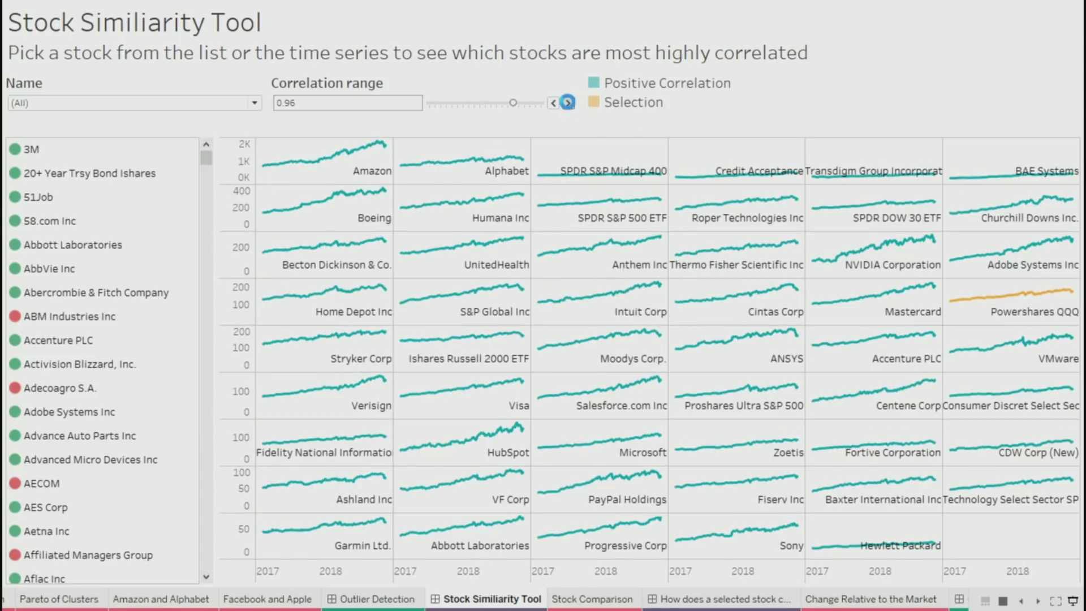
pyautogui.click(568, 104)
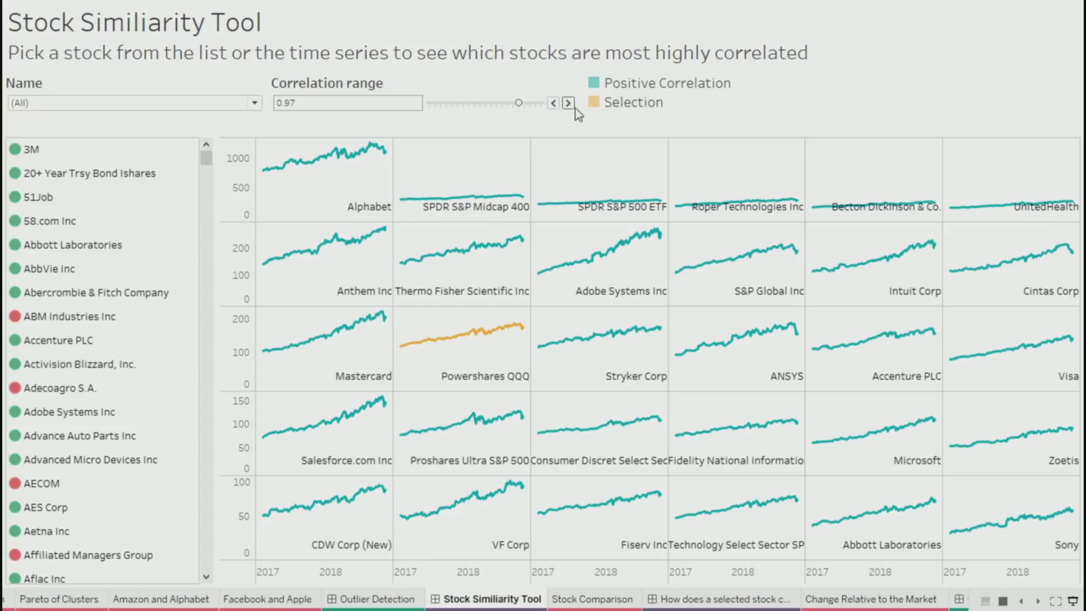
# - Look through the stocks in the Name filter and leave presentation mode without changing the filter
pyautogui.click(142, 108)
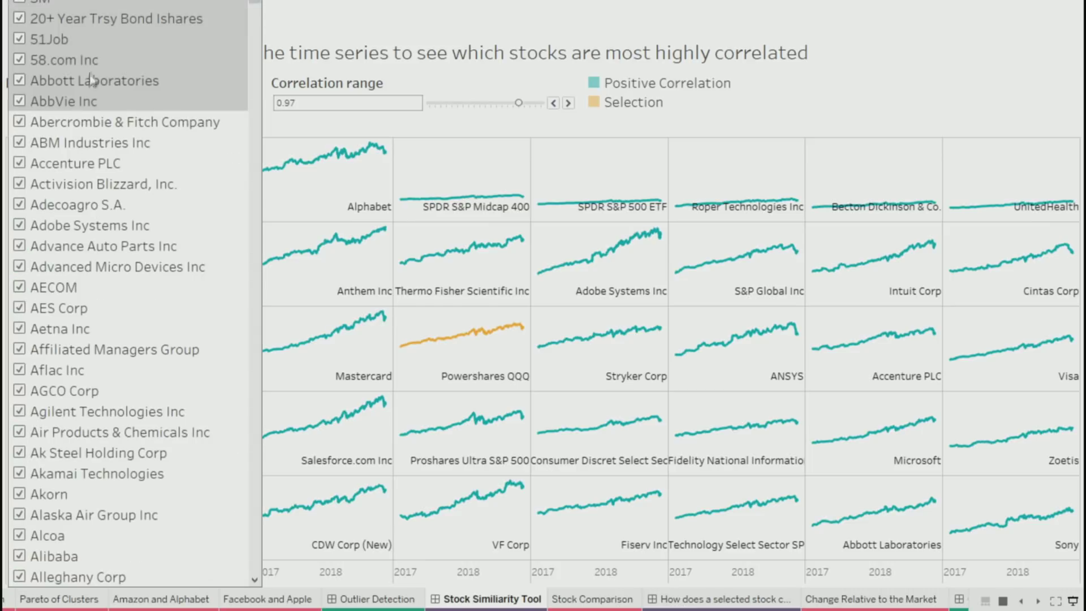
pyautogui.scroll(-10, 83, 170)
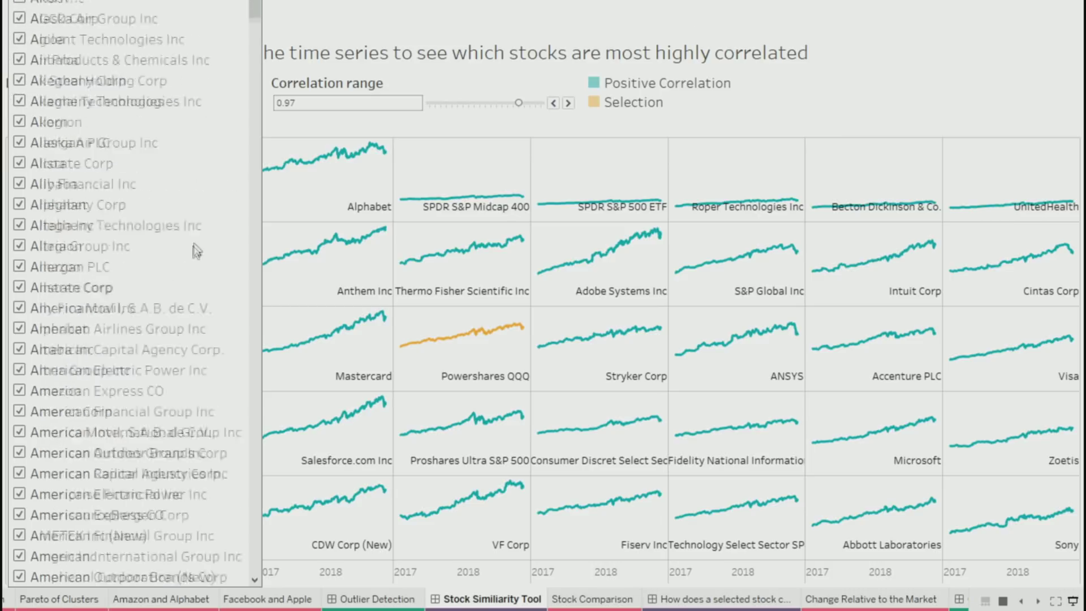
pyautogui.scroll(10, 197, 251)
pyautogui.click(277, 202)
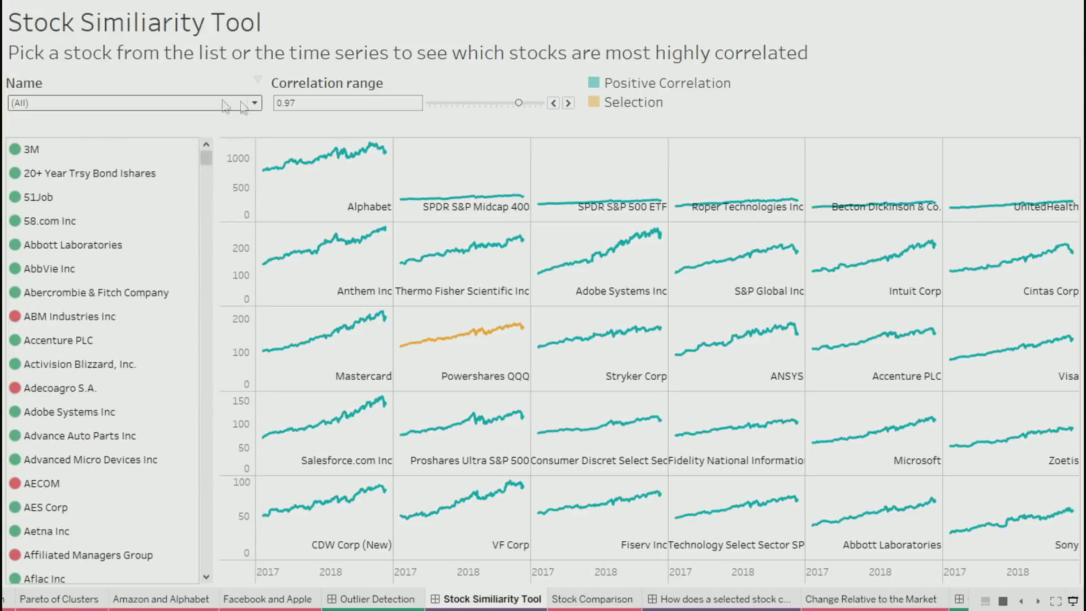
pyautogui.press('Escape')
pyautogui.click(303, 169)
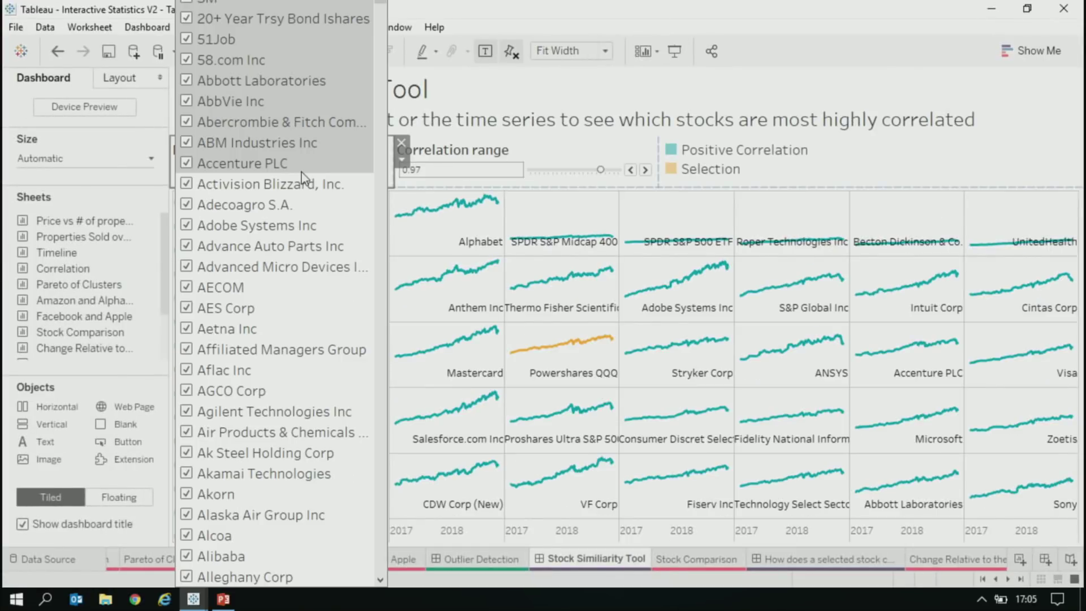
pyautogui.scroll(-15, 353, 9)
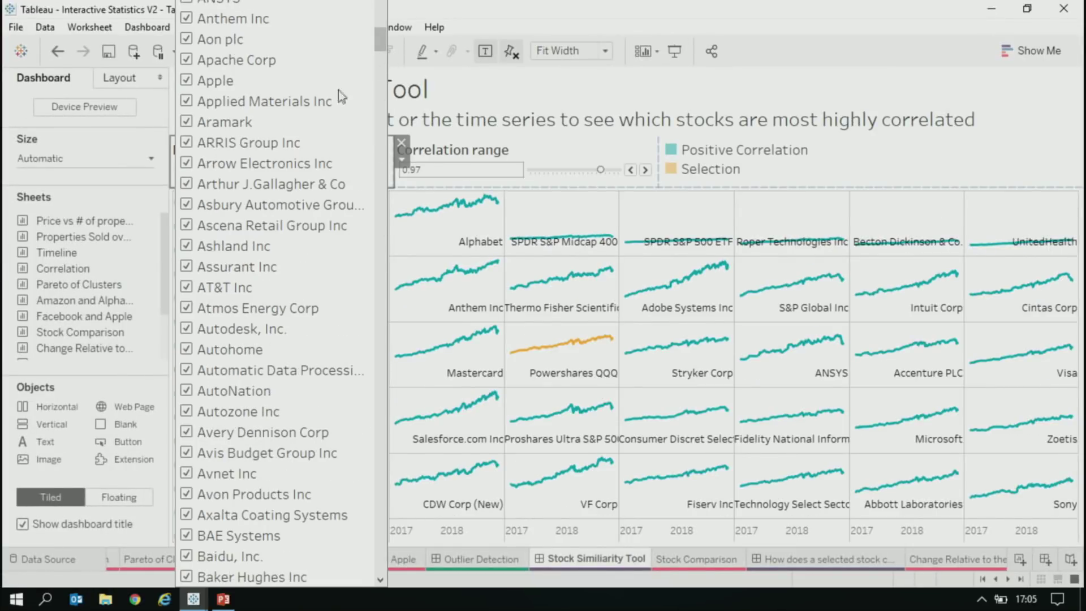
pyautogui.scroll(15, 339, 96)
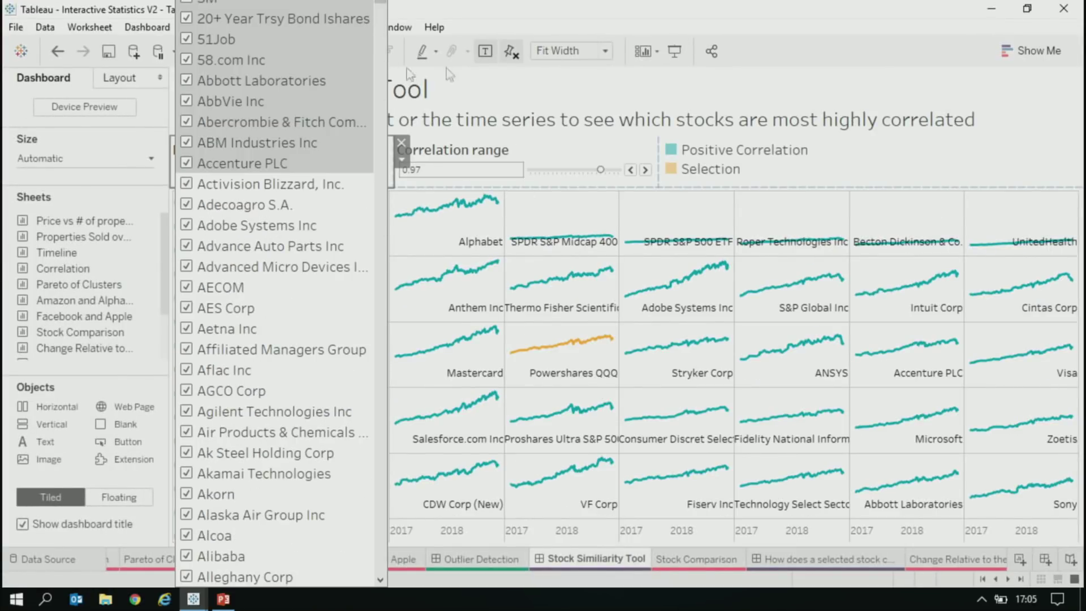
pyautogui.click(572, 85)
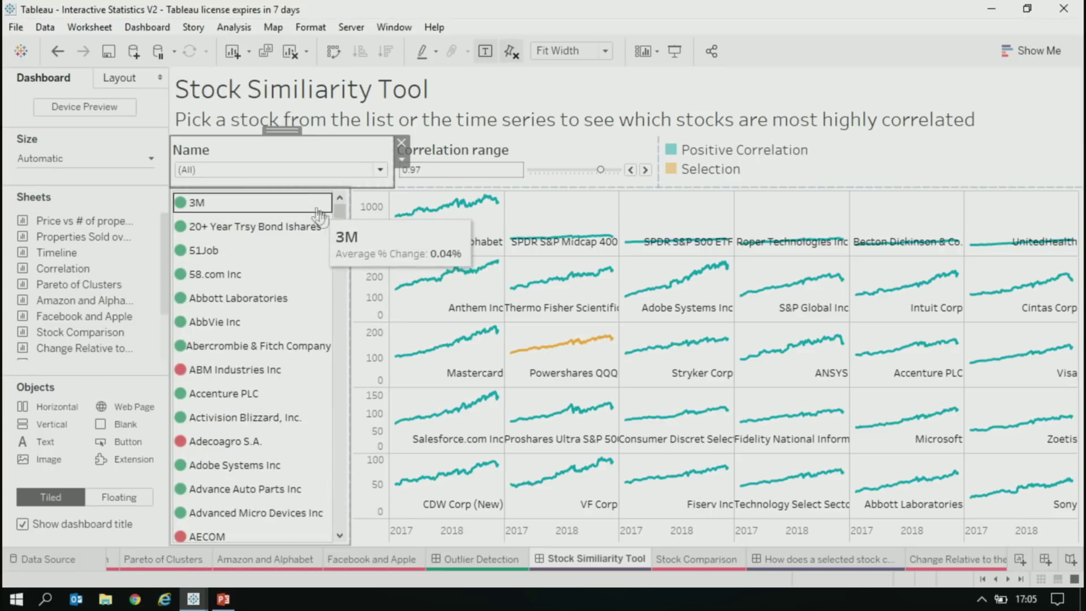
# - Select Tableau Software in the stock list to show its correlated stocks
pyautogui.moveTo(339, 214); pyautogui.dragTo(345, 468)
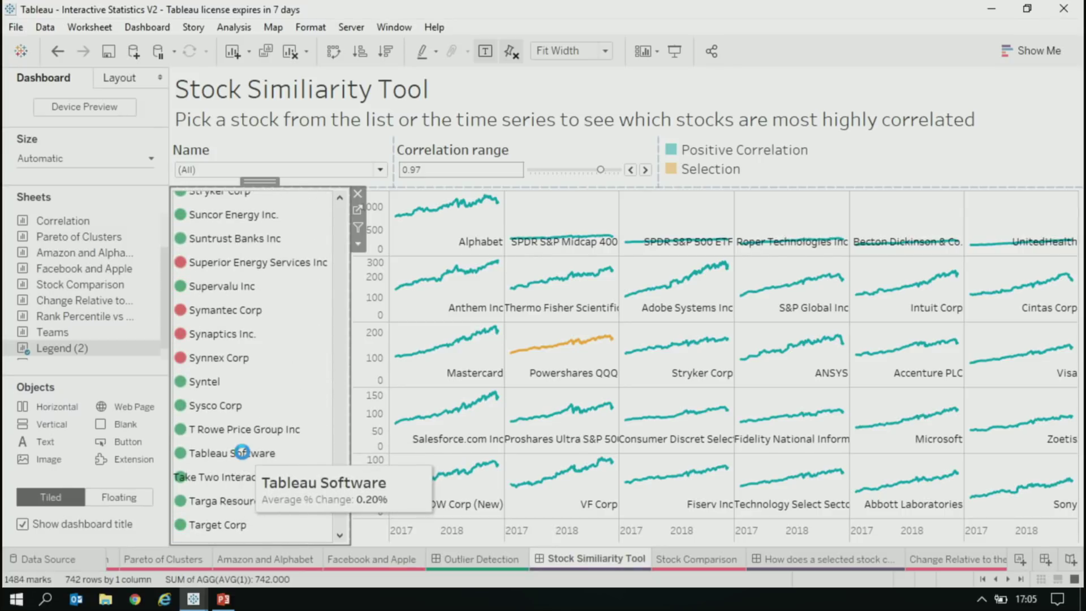
pyautogui.click(241, 453)
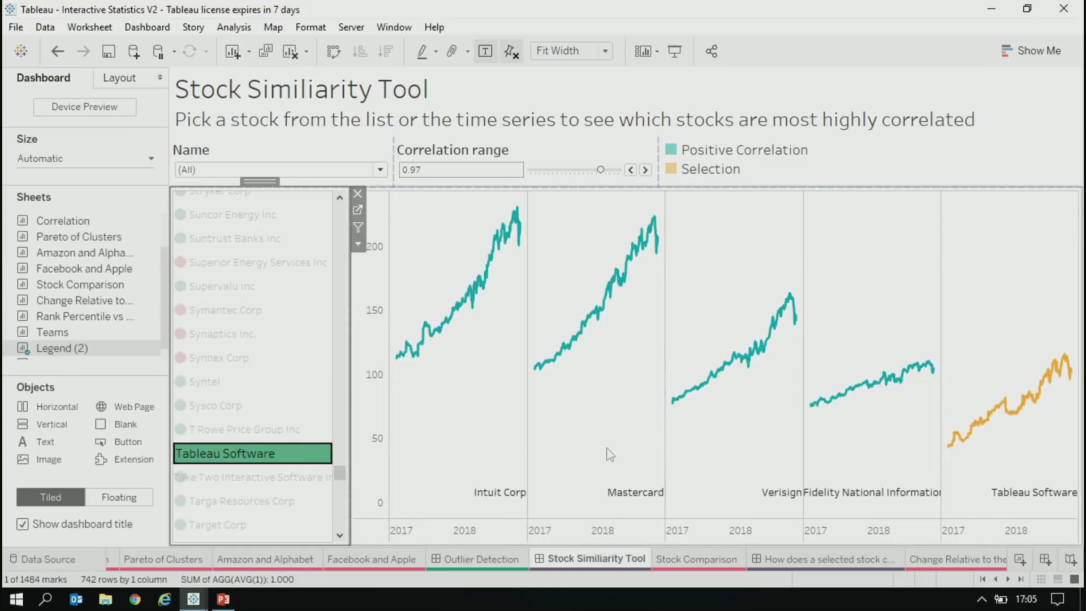
# - Explore stocks correlated with Tableau Software at a correlation range of 0.95, and those correlated with Microsoft at 0.97
pyautogui.click(629, 170)
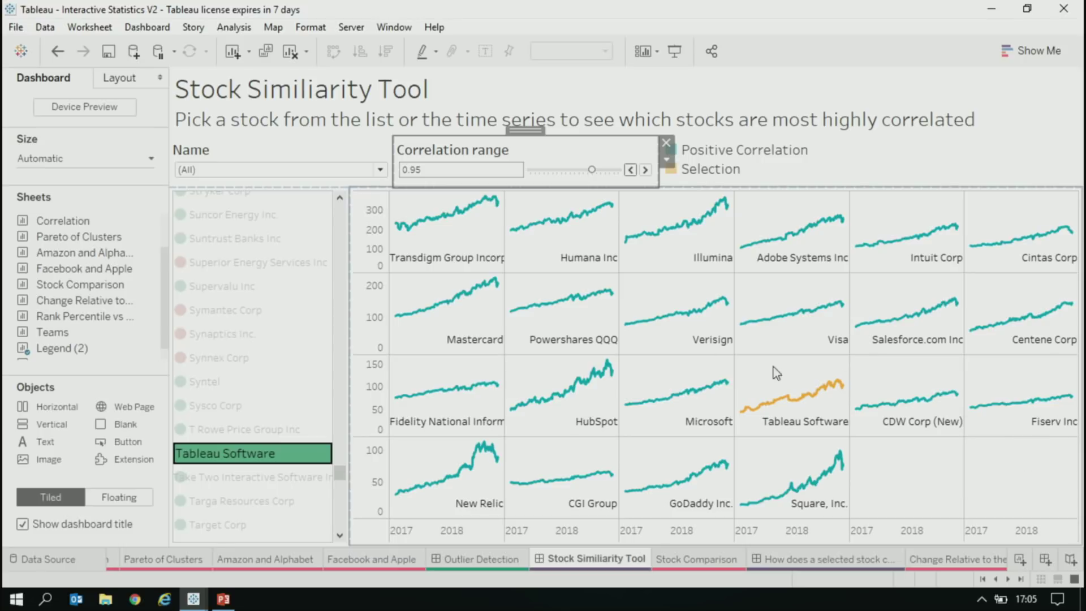
pyautogui.click(676, 385)
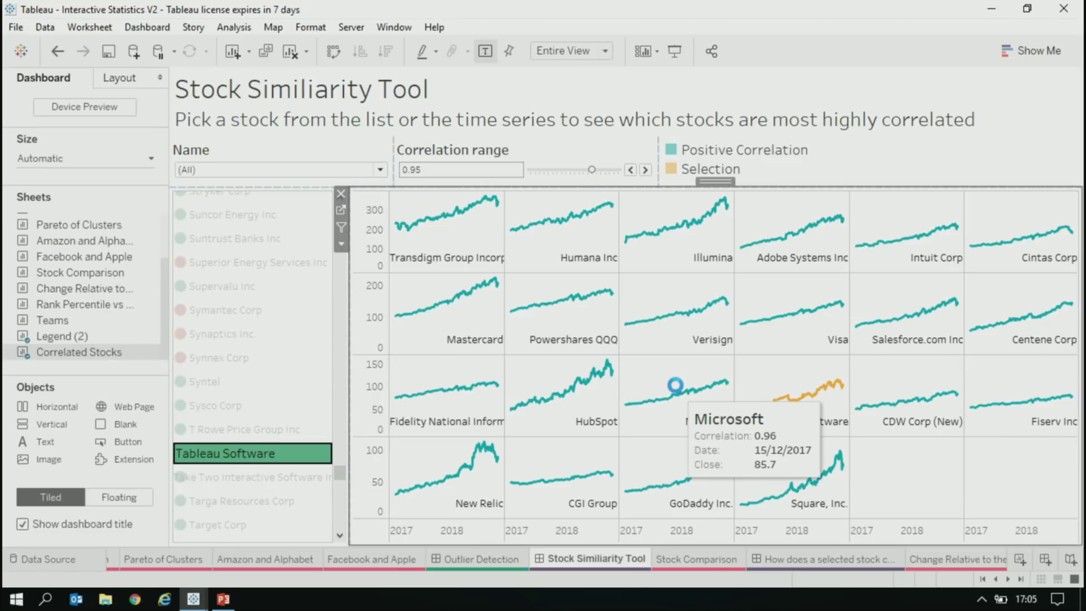
pyautogui.click(644, 170)
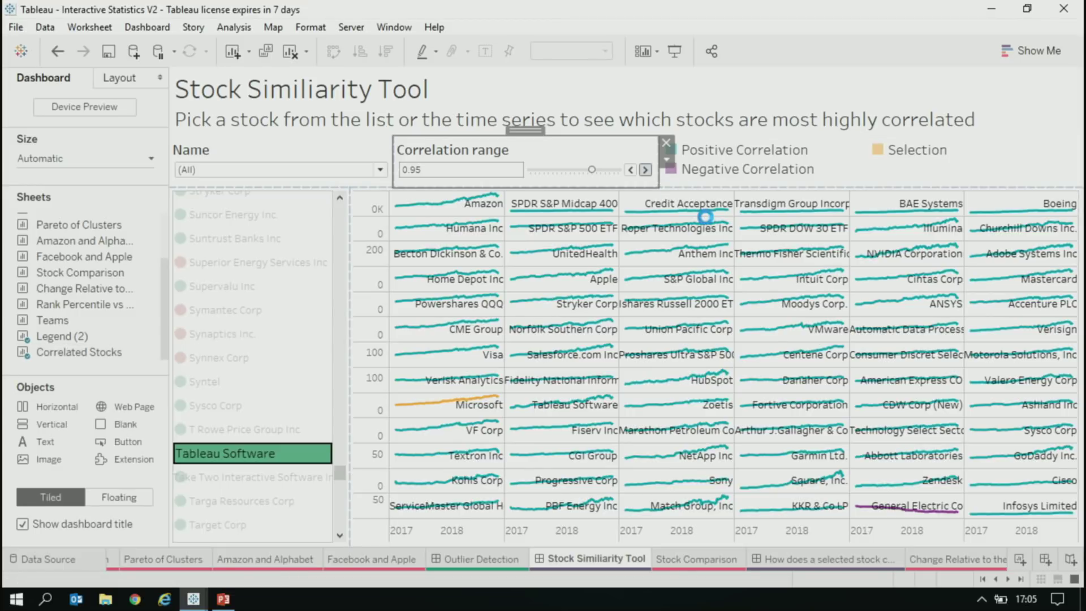
pyautogui.press('Right')
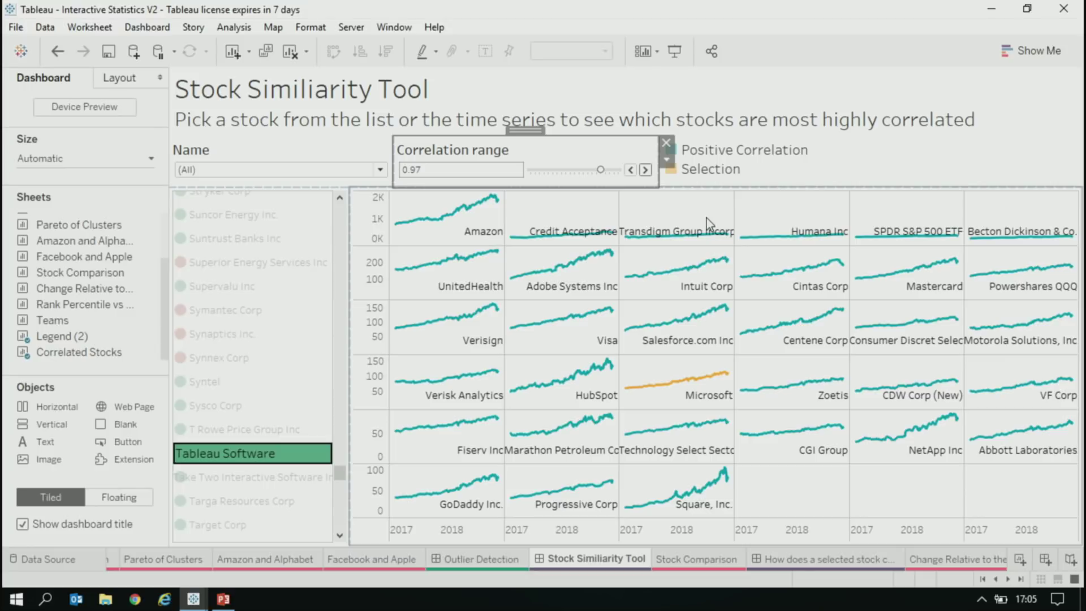
# - In the Stock Comparison worksheet, create a set named "my stock" containing only Alphabet, and clear the bar selection
pyautogui.click(680, 562)
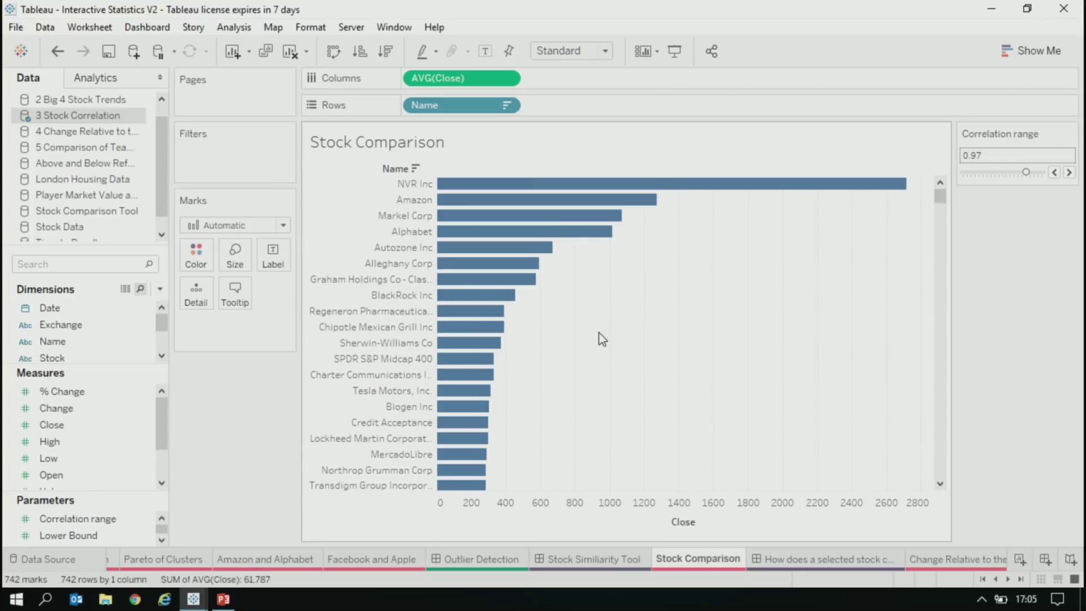
pyautogui.moveTo(491, 191)
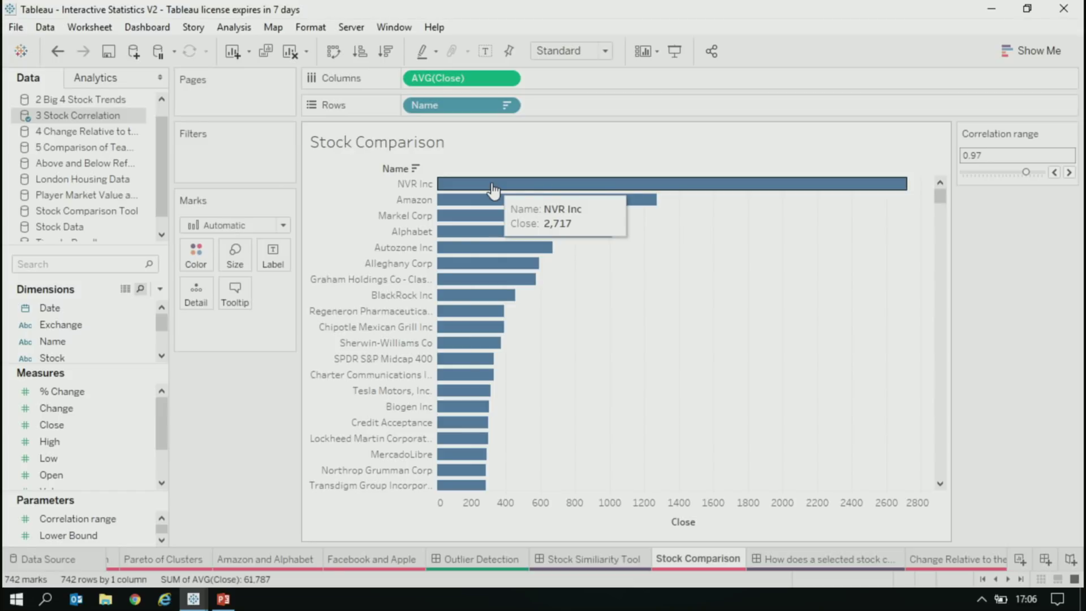
pyautogui.click(472, 232)
pyautogui.click(652, 230)
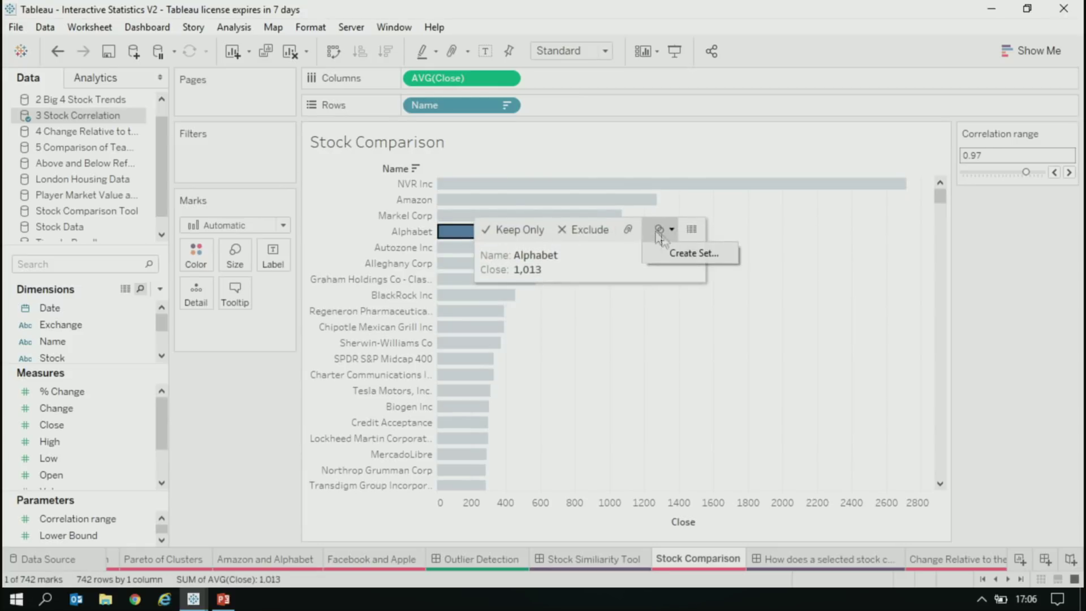
pyautogui.click(681, 251)
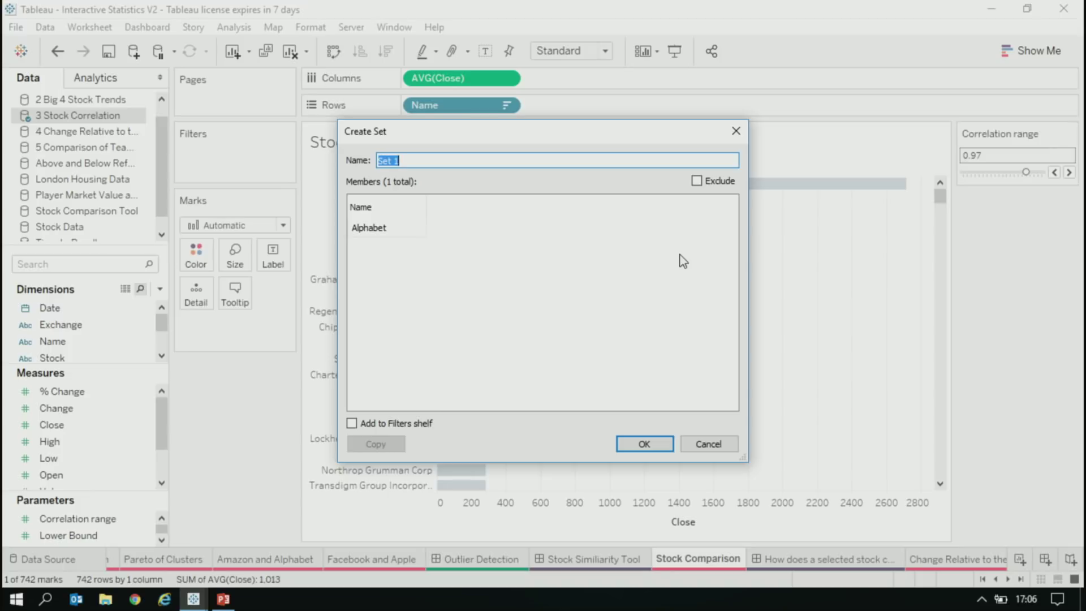
pyautogui.press('BackSpace')
pyautogui.write('my stock')
pyautogui.click(662, 446)
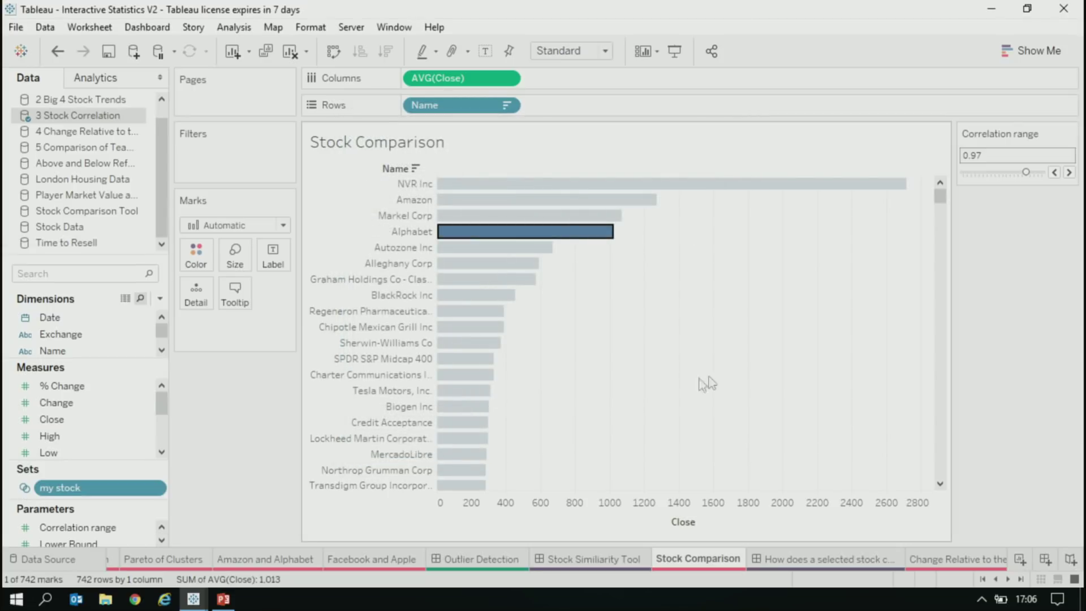
pyautogui.click(701, 292)
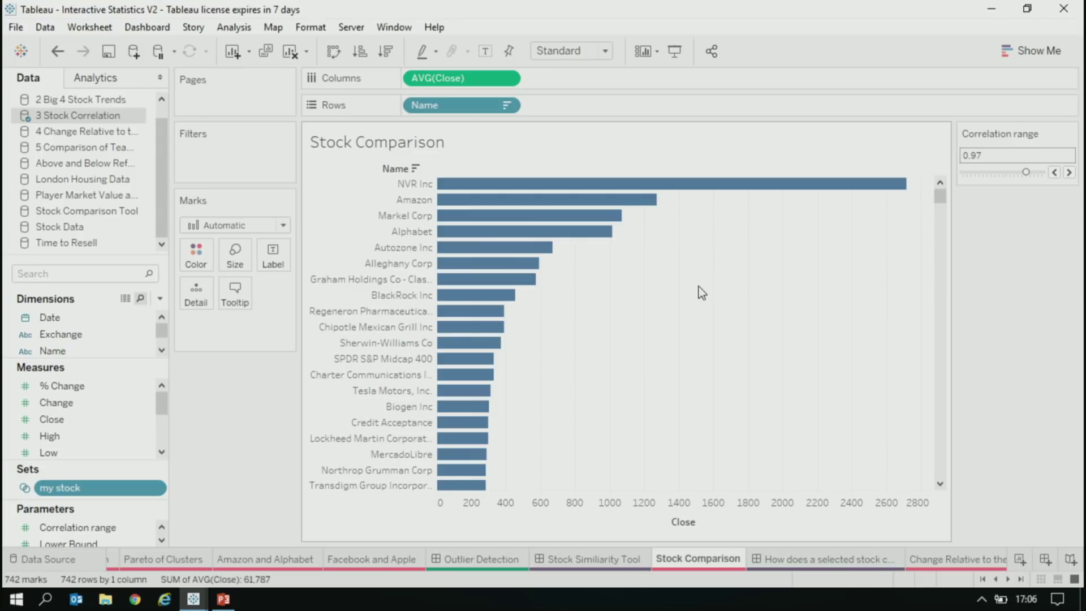
# - Create a calculated field with the formula "if [my stock] then [Close] END"
pyautogui.click(159, 298)
pyautogui.click(150, 315)
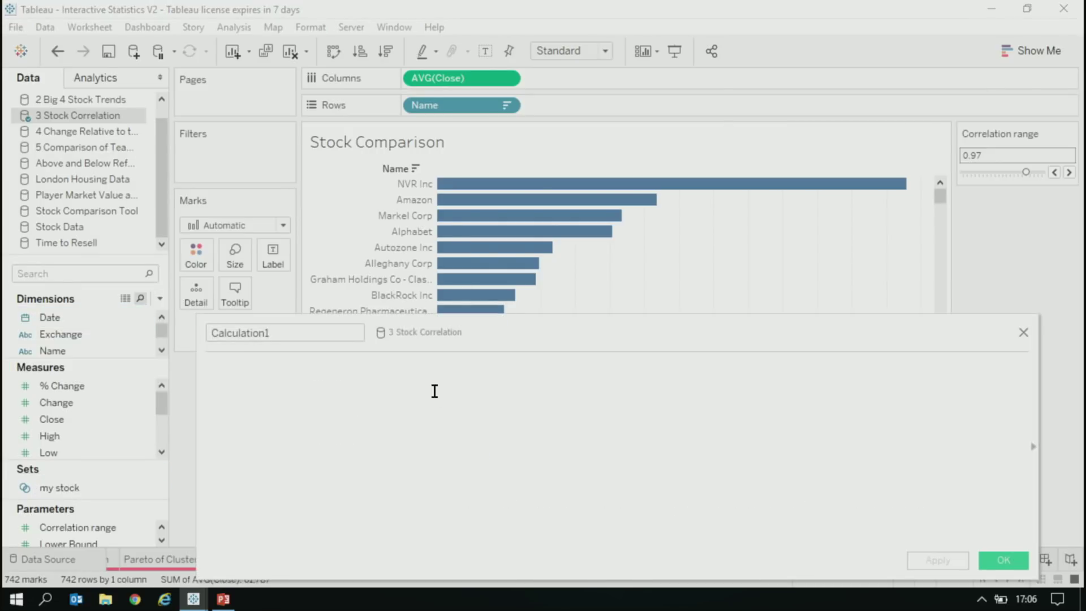
pyautogui.write('if sto')
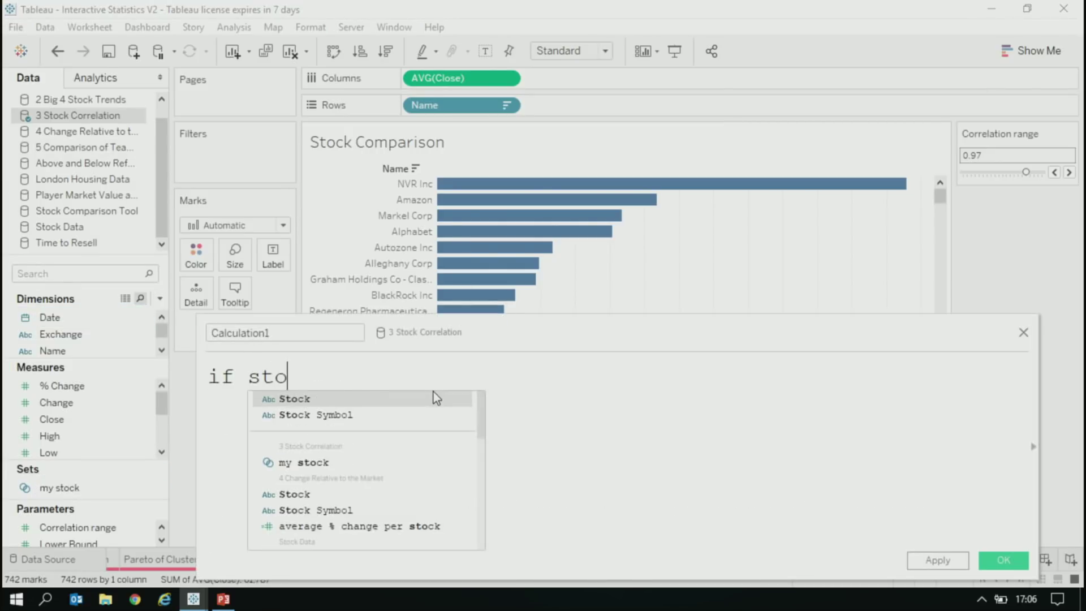
pyautogui.press('Down')
pyautogui.press('Down')
pyautogui.press('Down')
pyautogui.press('Up')
pyautogui.press('Return')
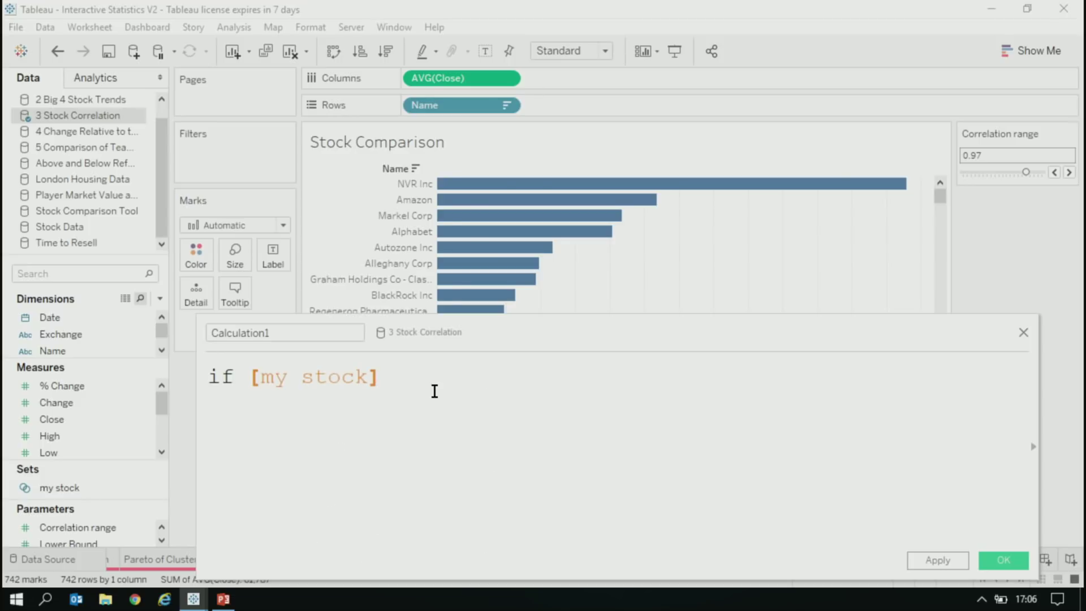
pyautogui.write('then clos')
pyautogui.press('Return')
pyautogui.write('then [Close')
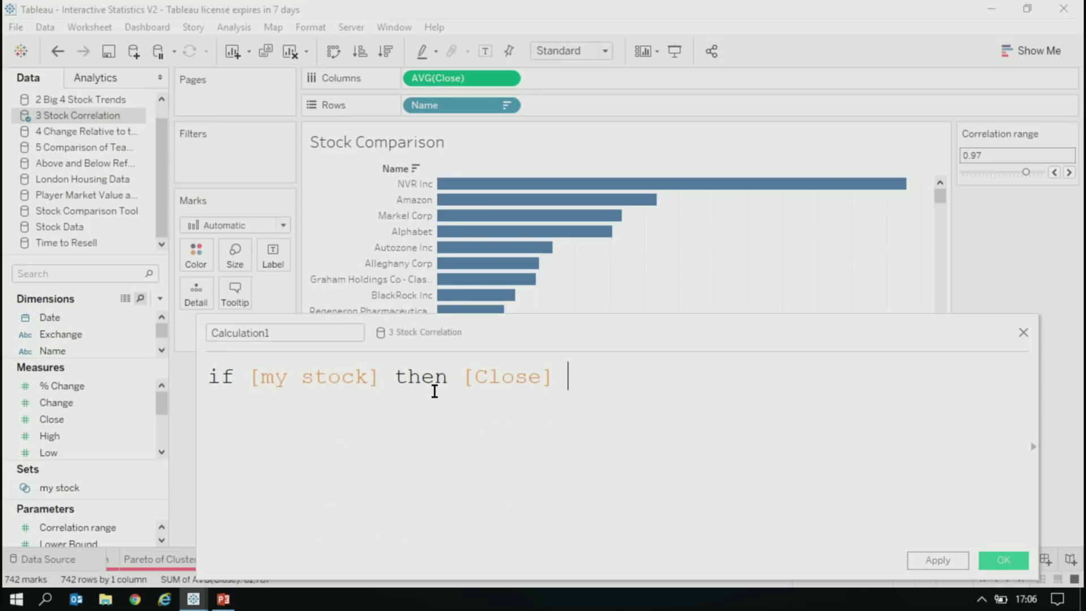
pyautogui.write('n')
pyautogui.press('Return')
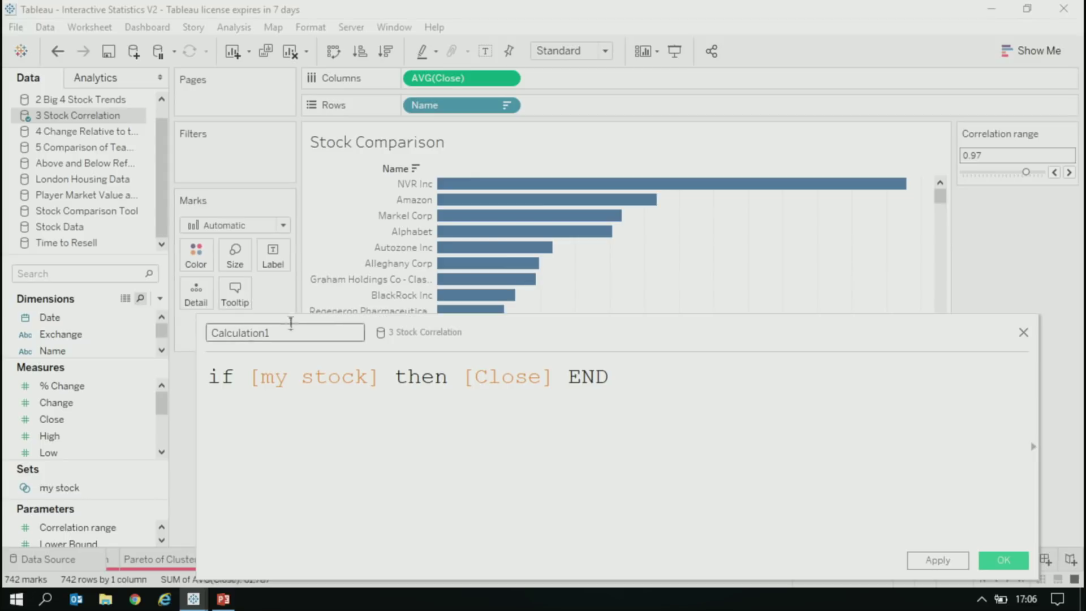
# - Name the calculated field "close my stock" and apply it
pyautogui.moveTo(375, 321); pyautogui.dragTo(282, 352)
pyautogui.click(169, 363)
pyautogui.write('close')
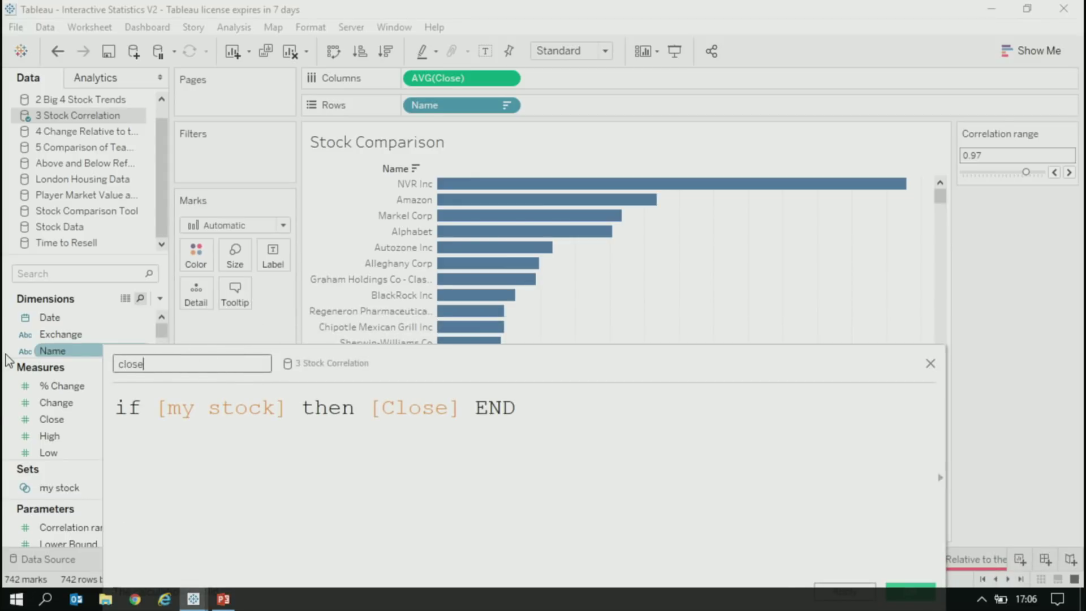
pyautogui.write(' my stock')
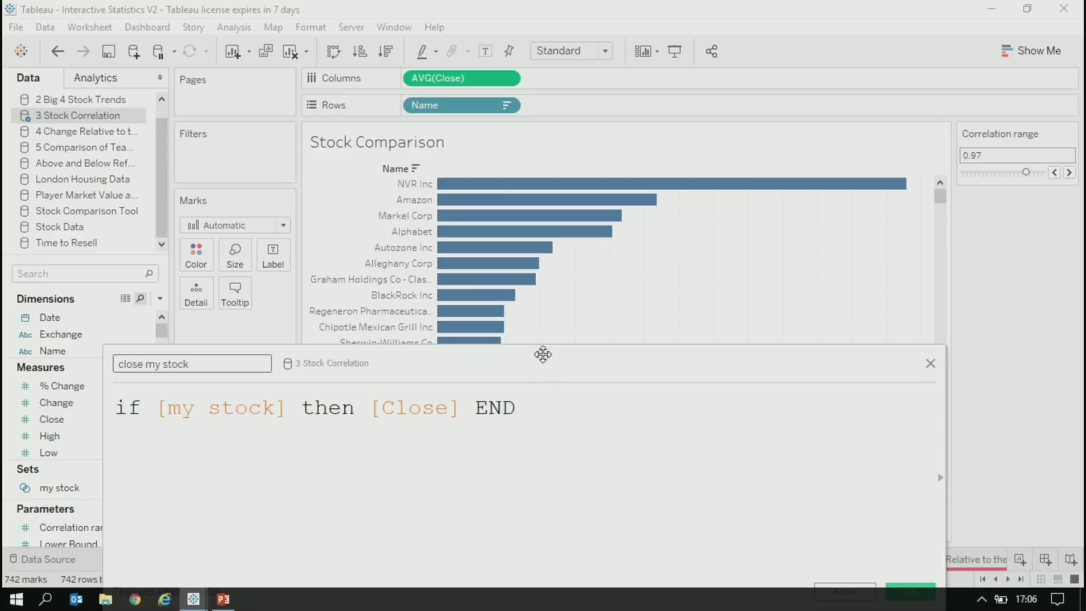
pyautogui.moveTo(543, 354); pyautogui.dragTo(541, 240)
pyautogui.click(845, 478)
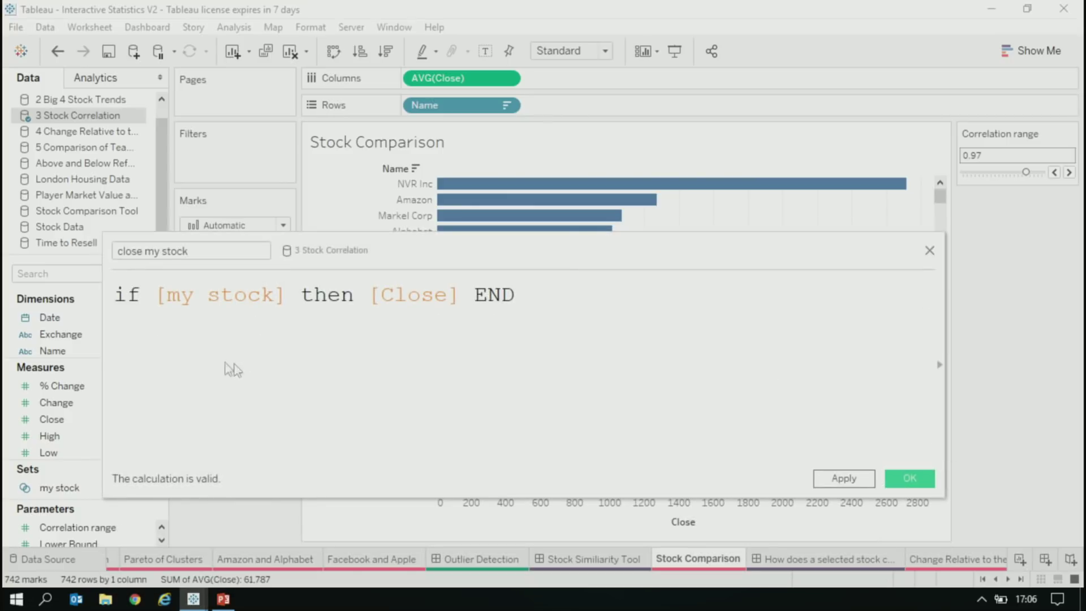
# - Add the average of close my stock to the columns after AVG(Close), and close the calculation editor
pyautogui.moveTo(57, 436); pyautogui.dragTo(576, 76)
pyautogui.doubleClick(515, 237)
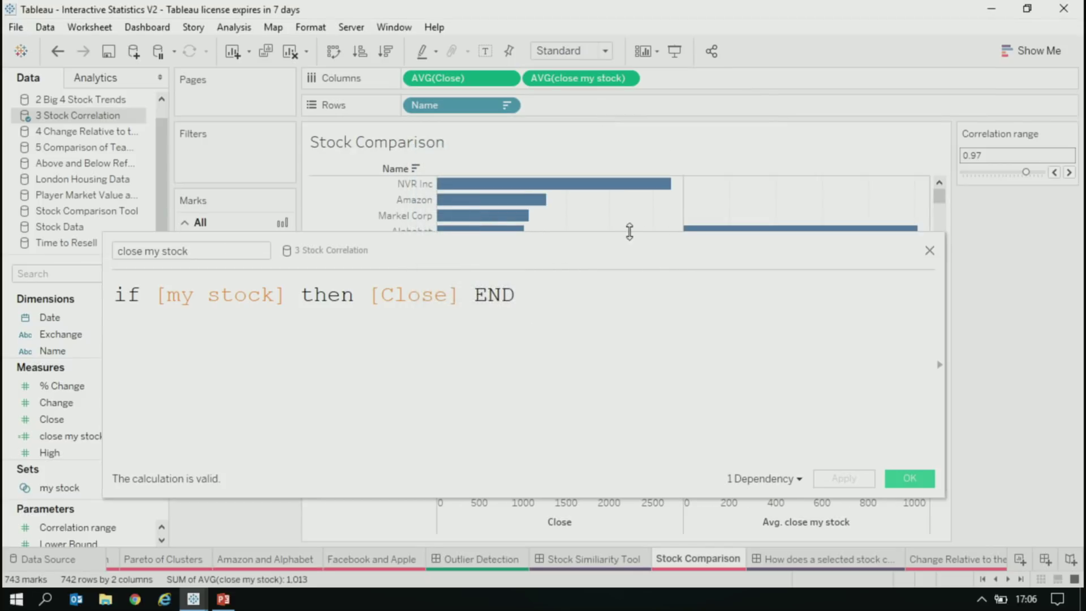
pyautogui.moveTo(630, 233); pyautogui.dragTo(447, 296)
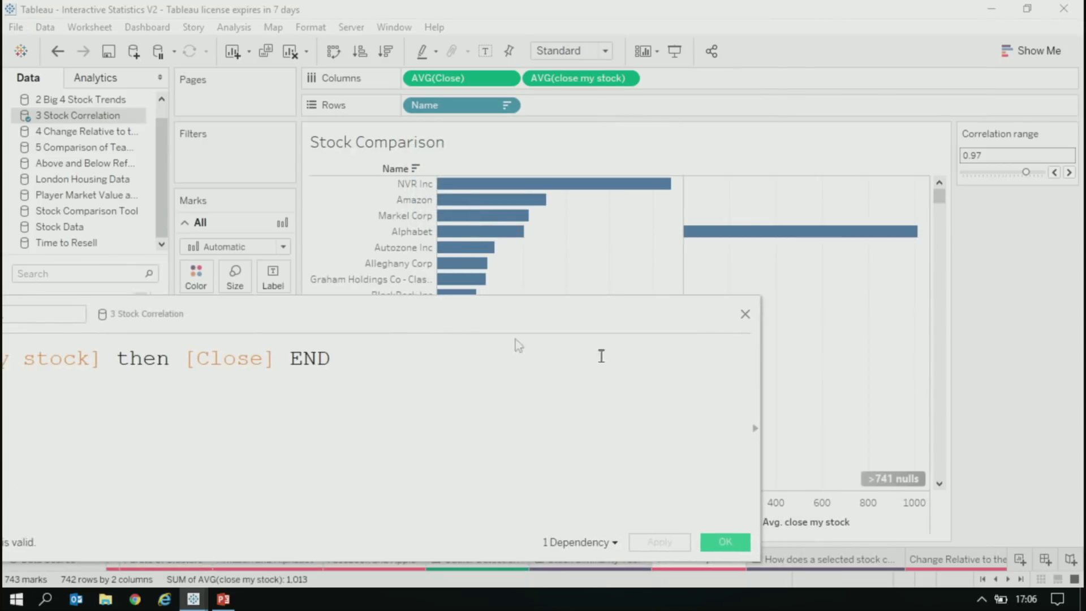
pyautogui.click(745, 314)
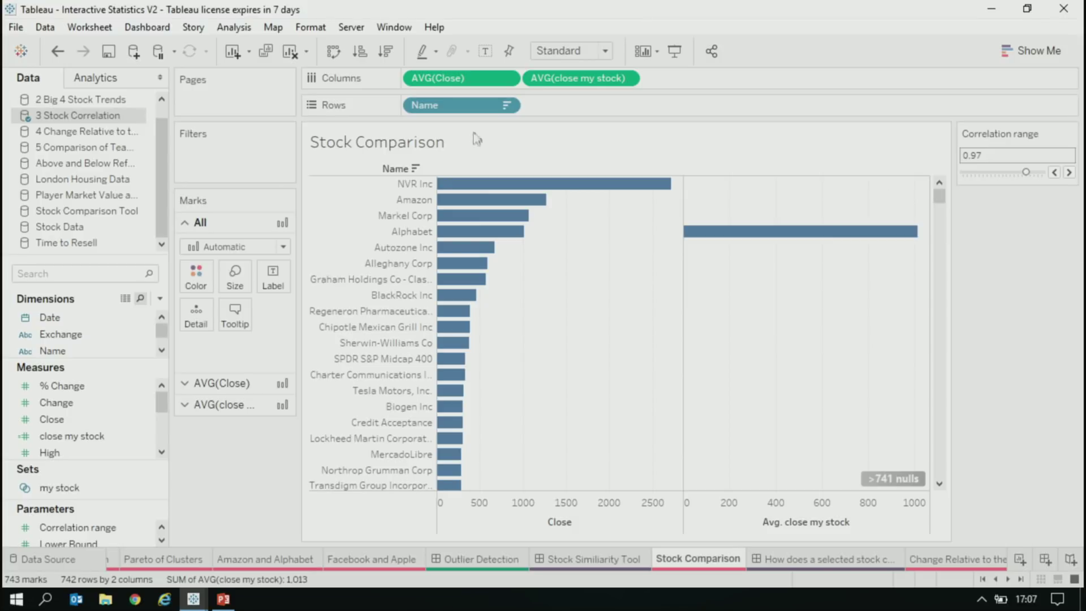
# - Filter Name to the top 10 stocks by the Close field
pyautogui.moveTo(424, 105); pyautogui.dragTo(198, 168)
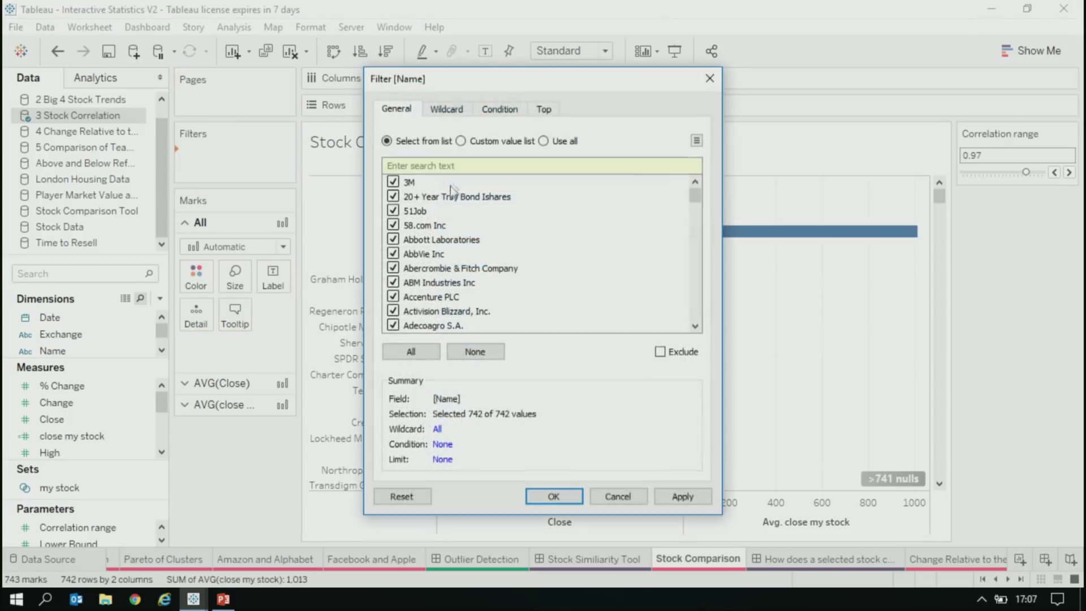
pyautogui.click(544, 109)
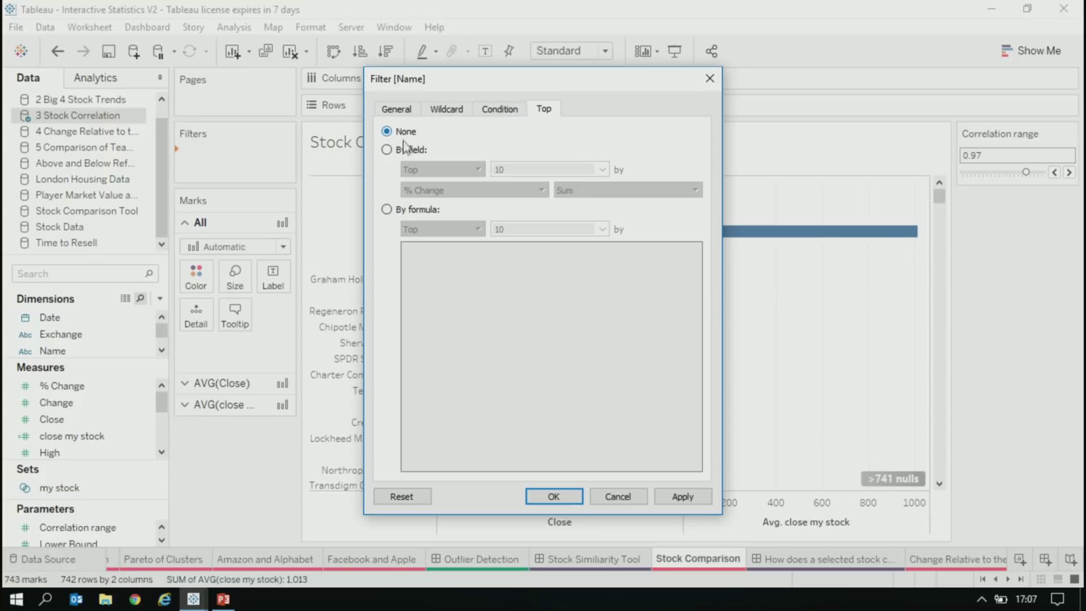
pyautogui.click(410, 150)
pyautogui.click(495, 192)
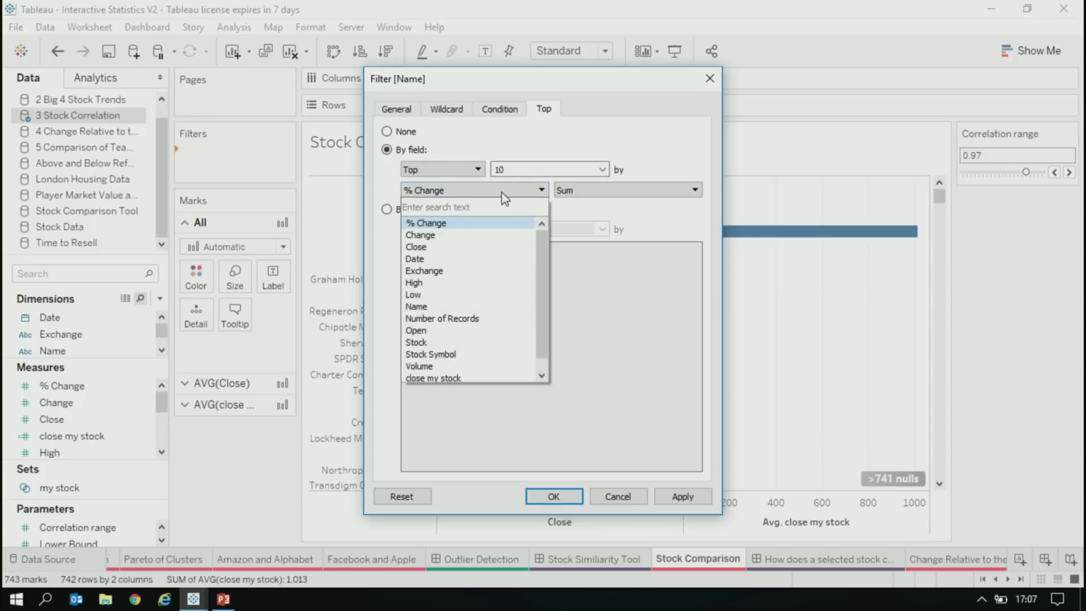
pyautogui.write('close')
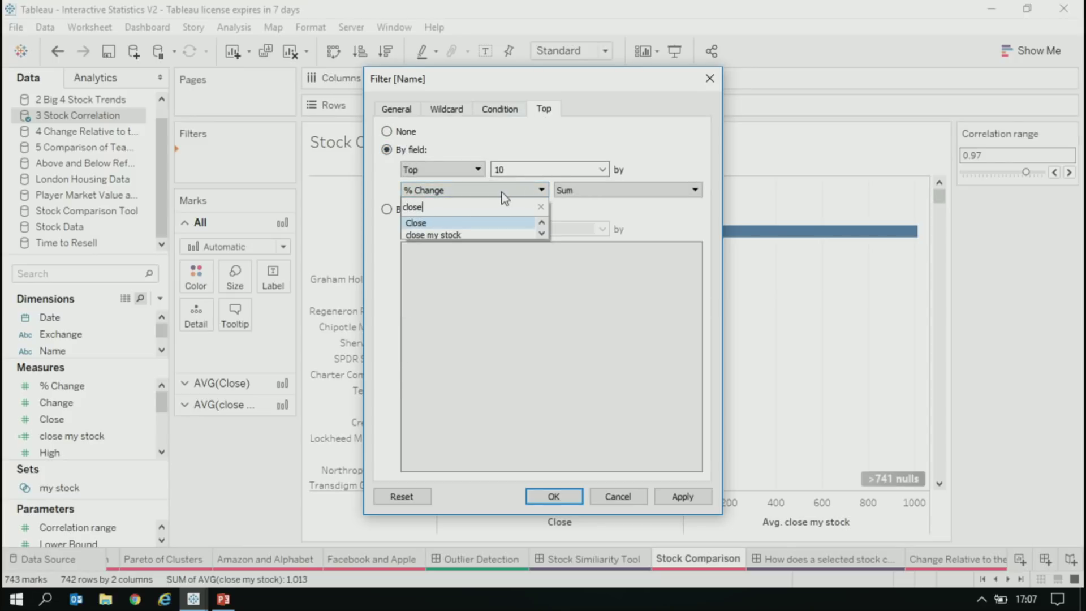
pyautogui.click(463, 225)
pyautogui.press('Return')
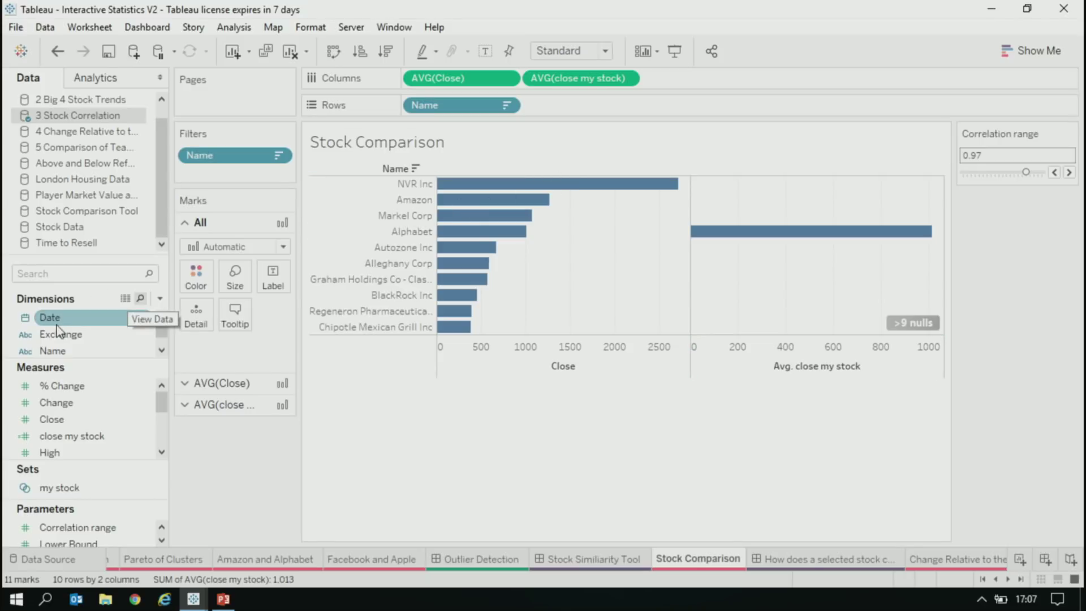
# - Add Date to the rows ahead of Name to split the bars by individual day
pyautogui.moveTo(50, 317); pyautogui.dragTo(367, 122)
pyautogui.moveTo(101, 318); pyautogui.dragTo(421, 107)
pyautogui.doubleClick(516, 229)
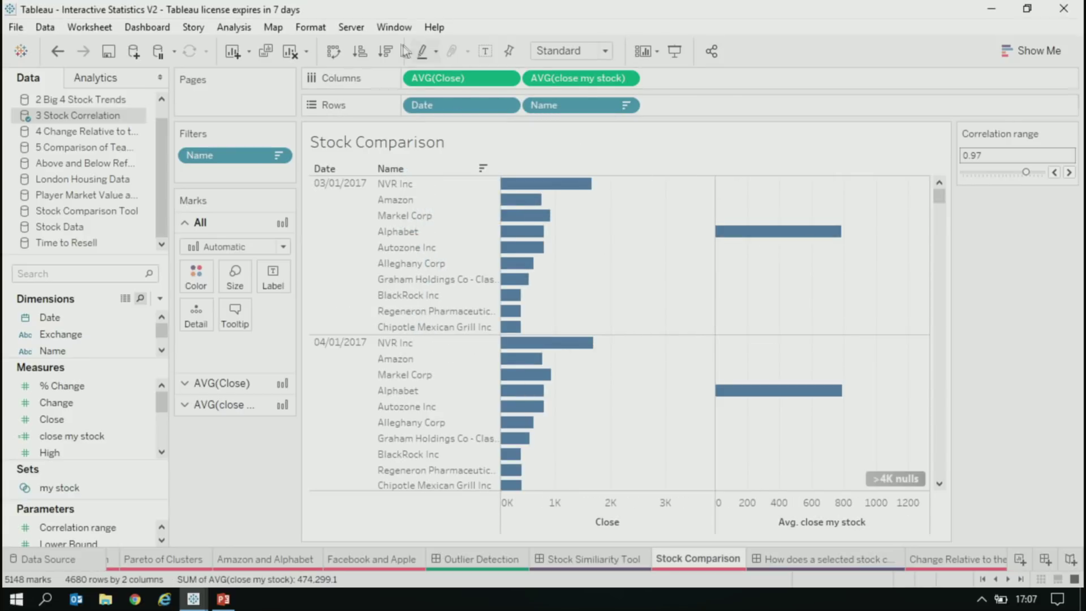
# - Show mark labels on the bars and highlight the 03/01/2017 group to compare its closing values
pyautogui.click(486, 52)
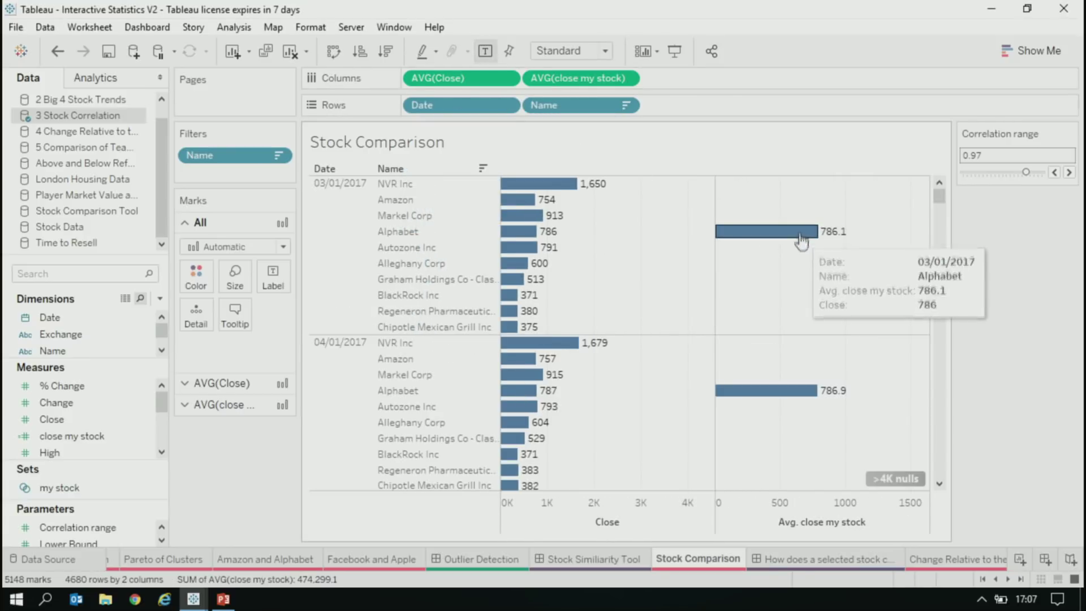
pyautogui.click(351, 235)
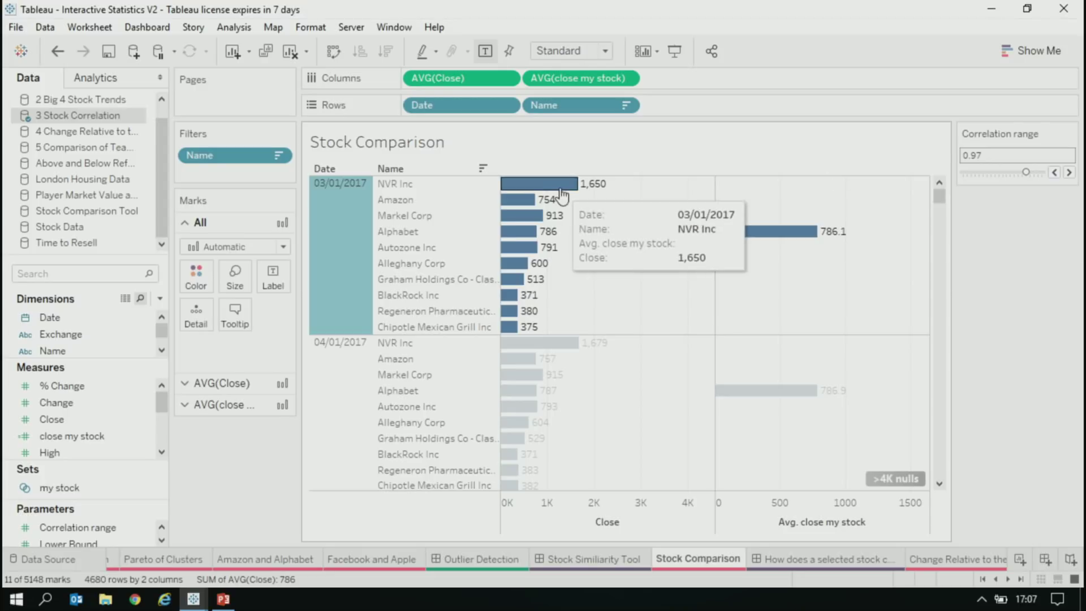
pyautogui.moveTo(771, 240)
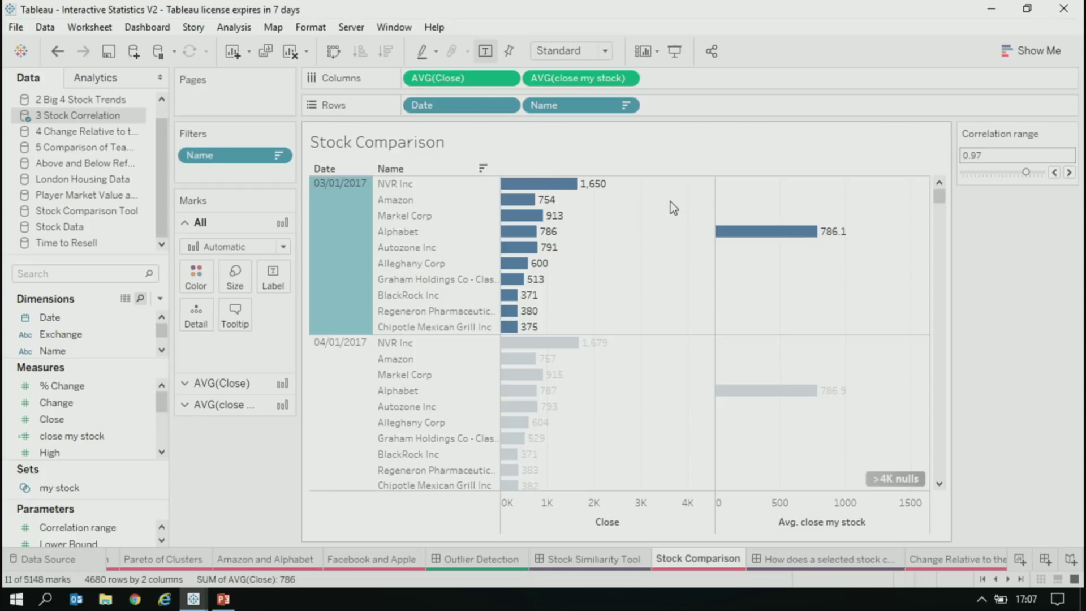
# - Create a calculated field with the formula {fixed [Date]: AVG([close my stock])}
pyautogui.click(160, 298)
pyautogui.click(117, 314)
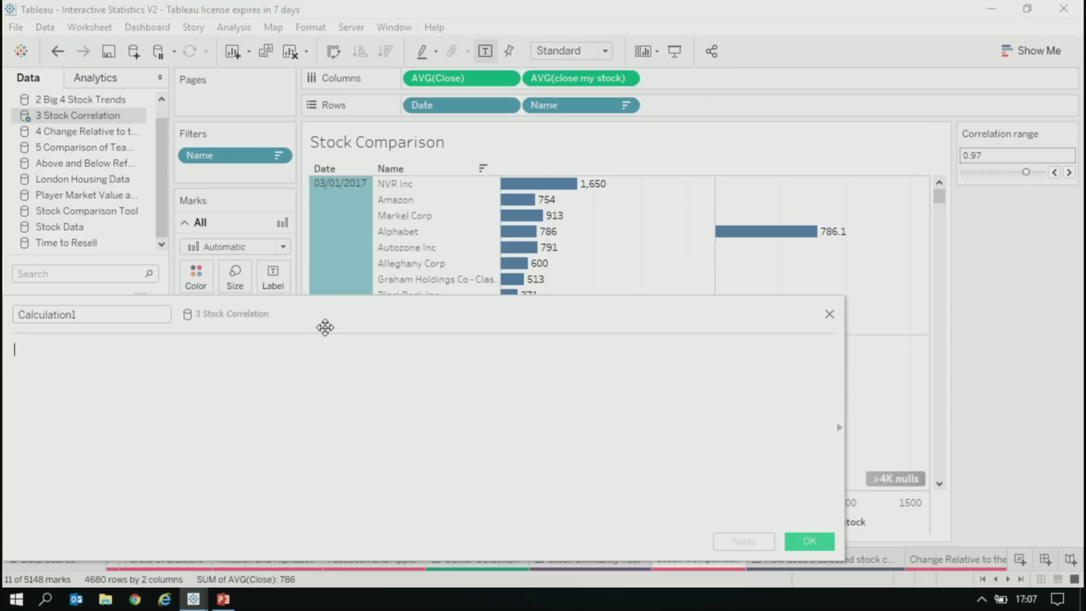
pyautogui.moveTo(323, 325); pyautogui.dragTo(455, 305)
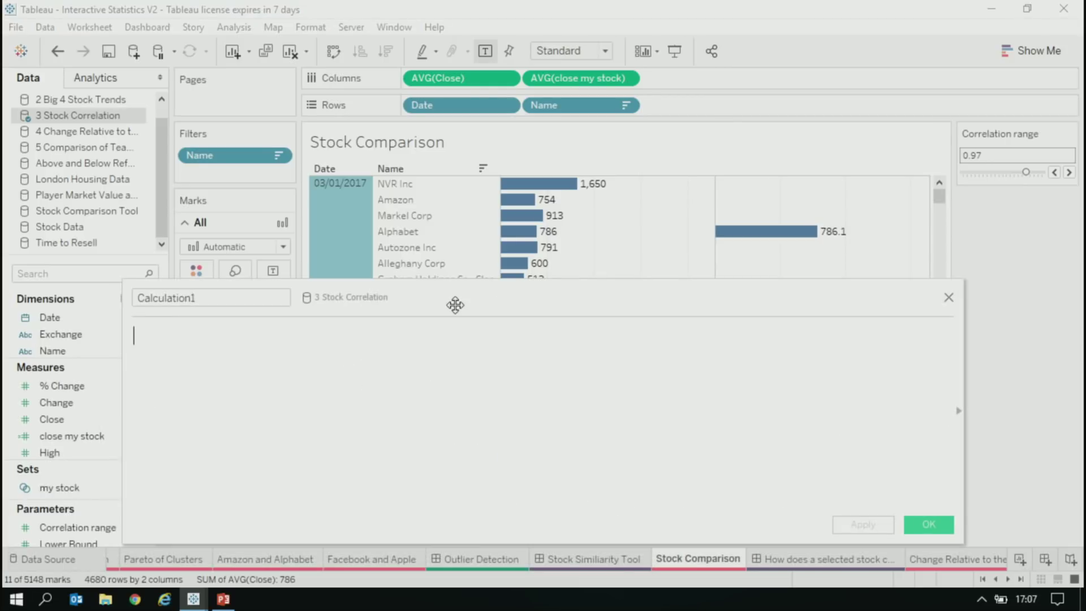
pyautogui.write('{')
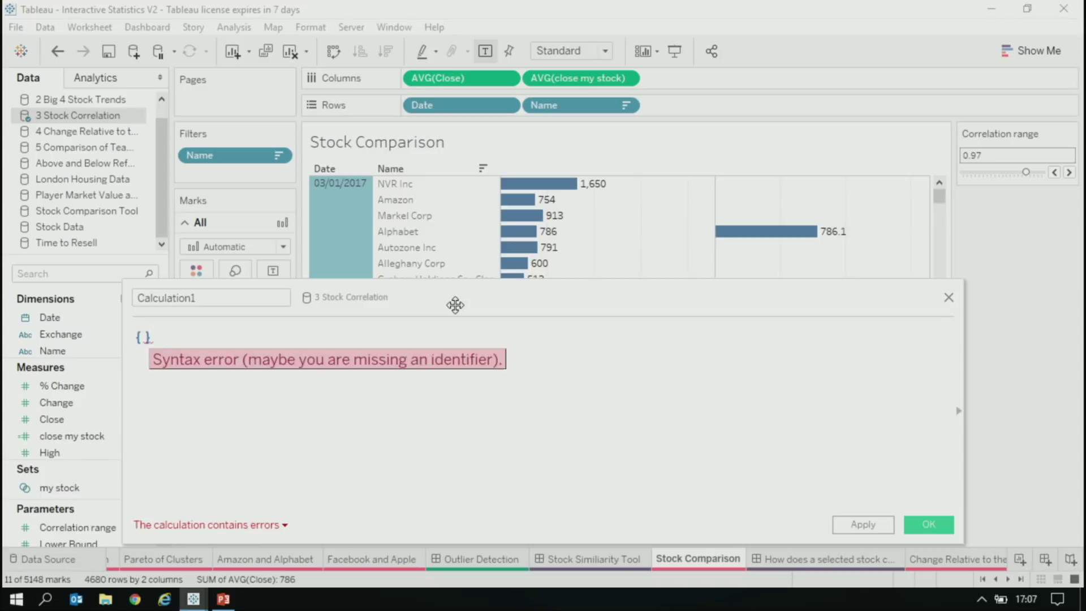
pyautogui.write('fixex')
pyautogui.press('BackSpace')
pyautogui.press('BackSpace')
pyautogui.press('BackSpace')
pyautogui.press('BackSpace')
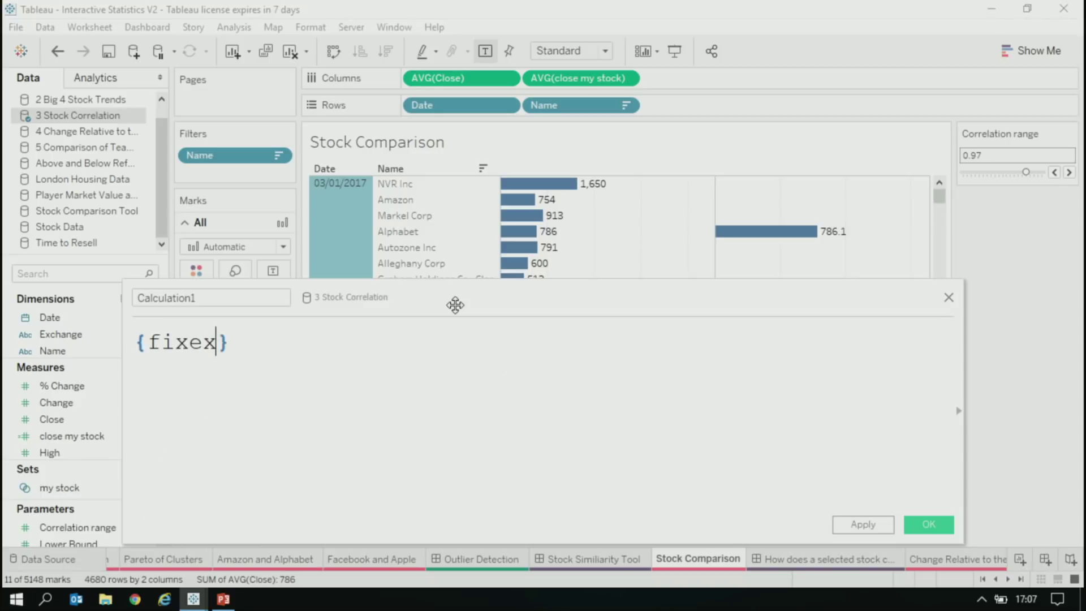
pyautogui.write('d date')
pyautogui.press('Return')
pyautogui.write(': ma')
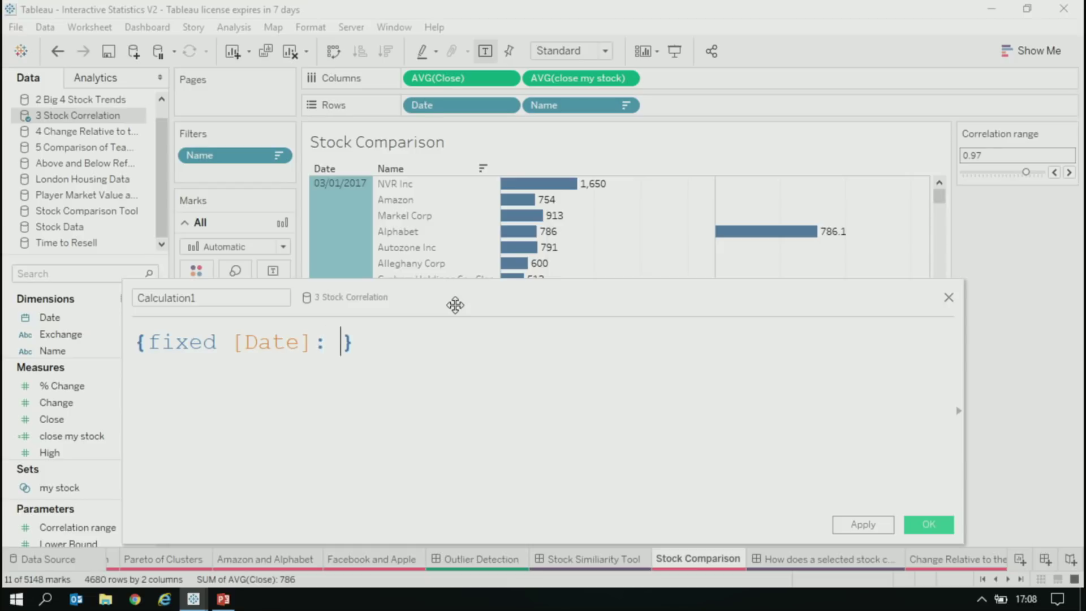
pyautogui.press('BackSpace')
pyautogui.press('BackSpace')
pyautogui.moveTo(568, 73); pyautogui.dragTo(341, 374)
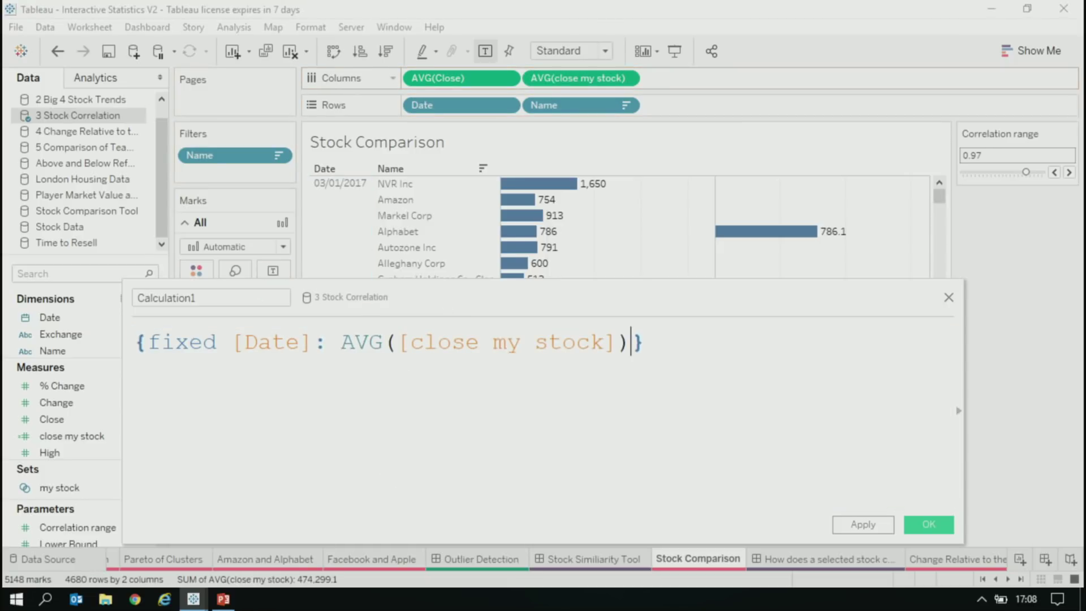
# - Name the calculation comparison and apply it
pyautogui.click(257, 299)
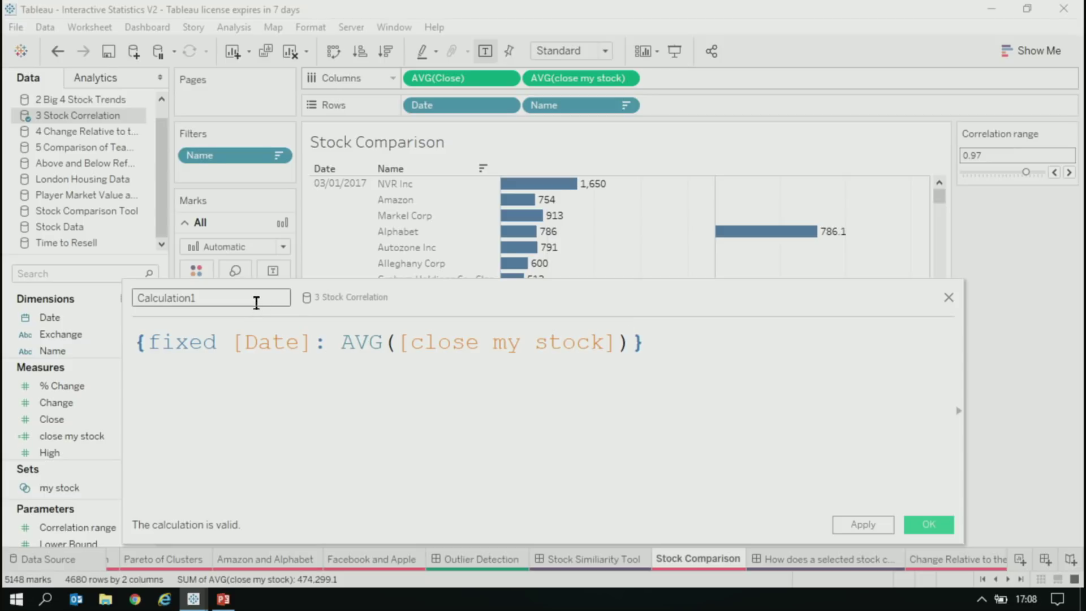
pyautogui.write('compar')
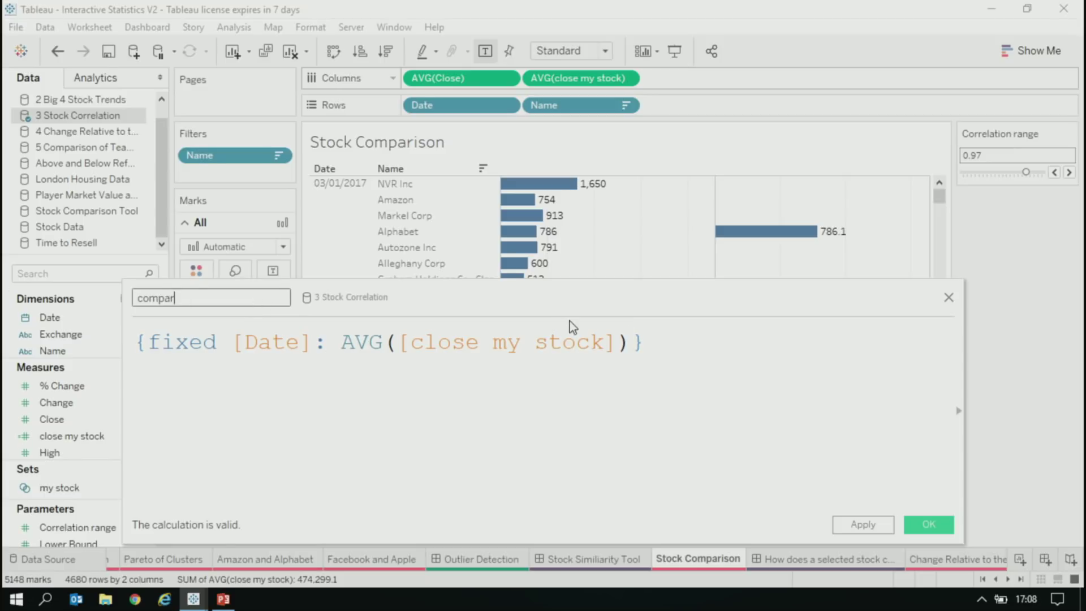
pyautogui.write('ison')
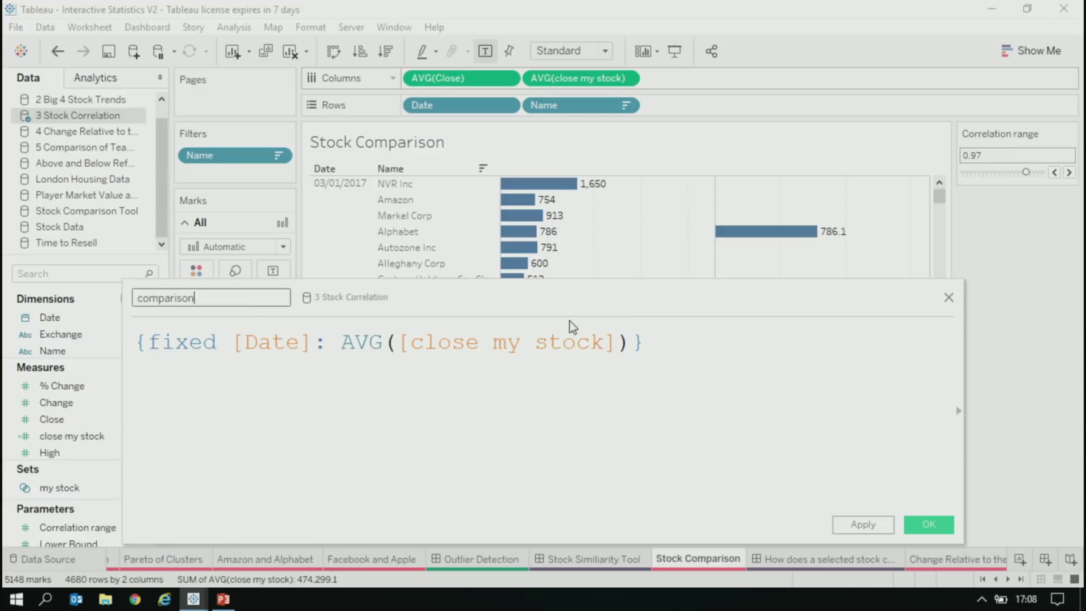
pyautogui.click(865, 525)
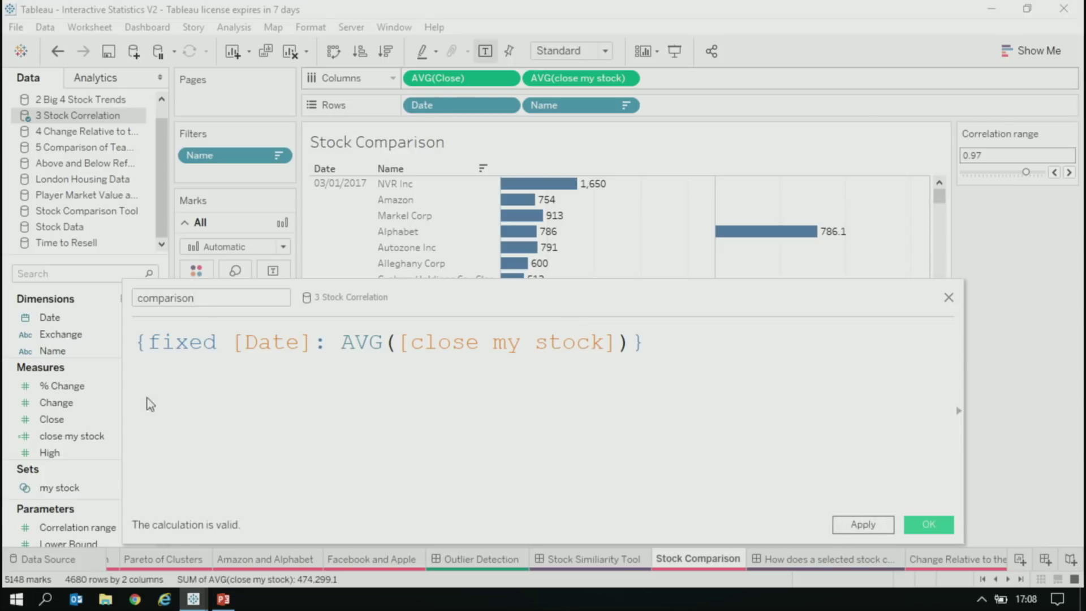
# - Add the average of comparison to the columns after AVG(close my stock), and close the calculation editor
pyautogui.moveTo(65, 436); pyautogui.dragTo(643, 71)
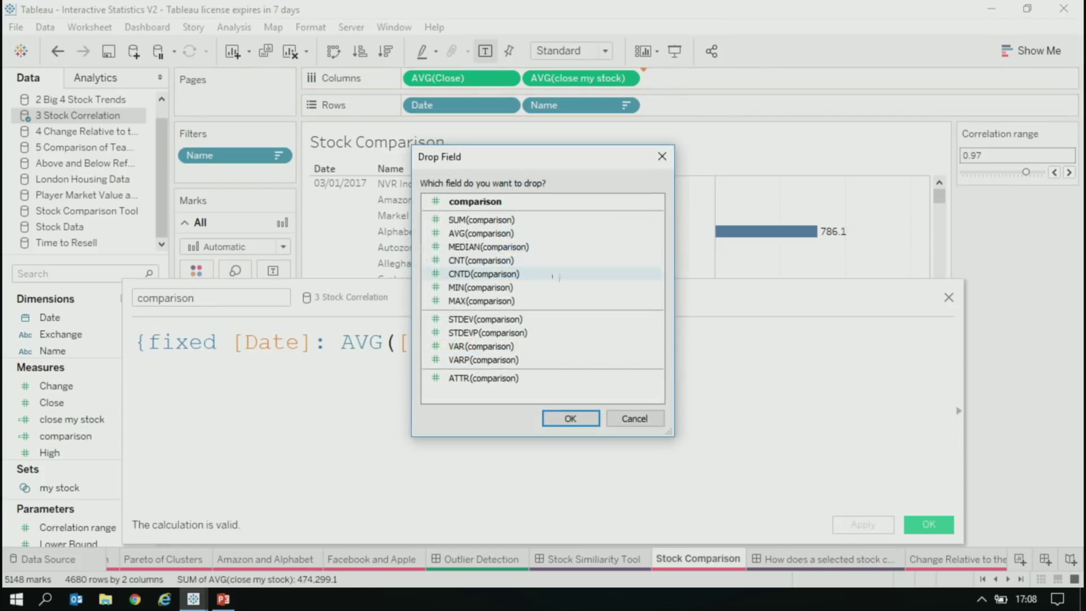
pyautogui.doubleClick(545, 234)
pyautogui.moveTo(566, 288); pyautogui.dragTo(335, 313)
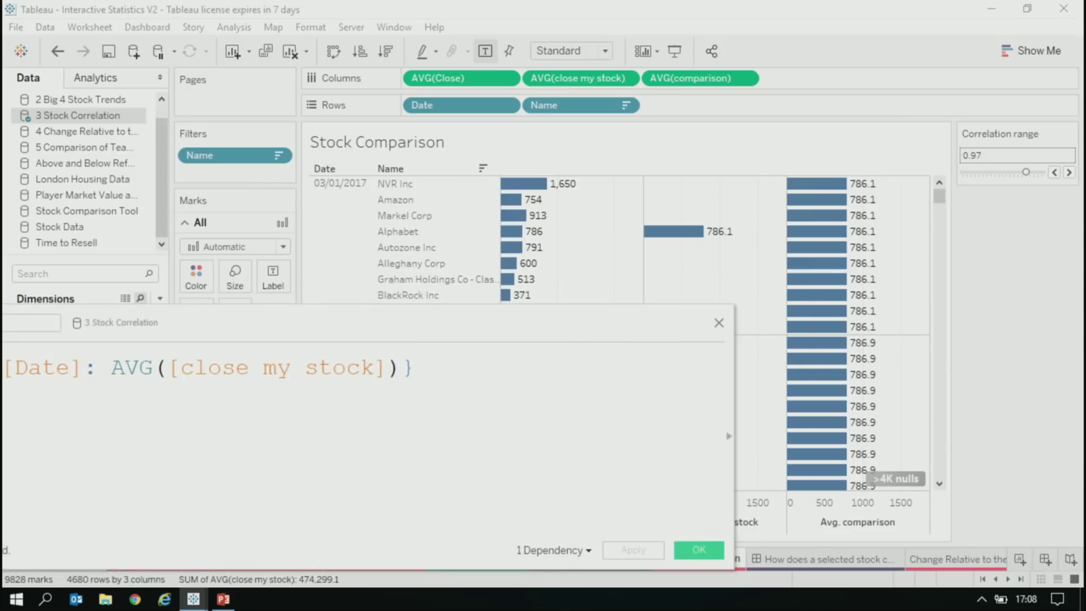
pyautogui.moveTo(649, 337); pyautogui.dragTo(578, 338)
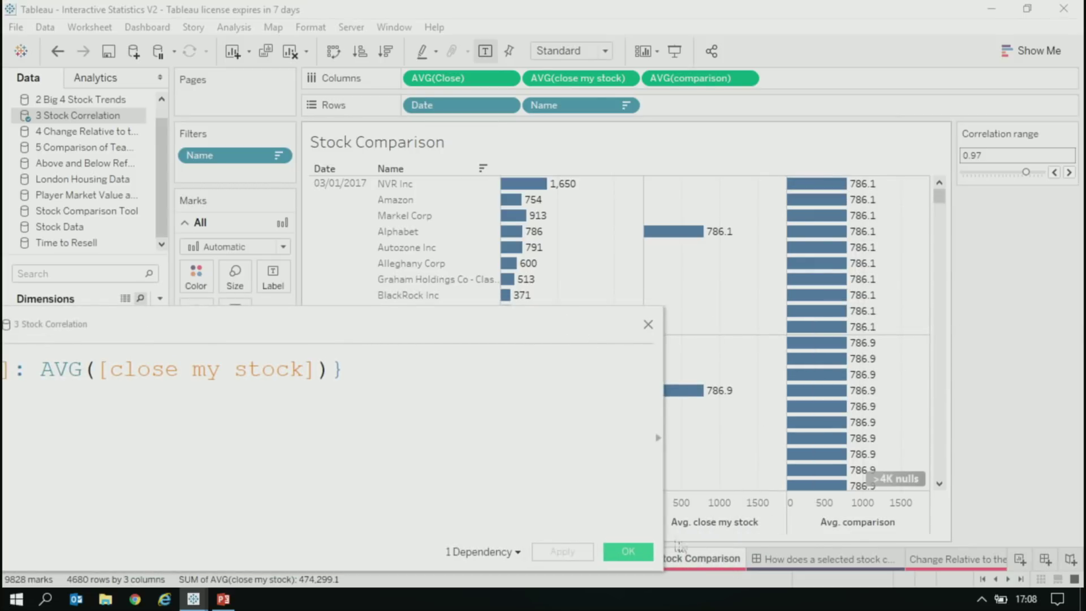
pyautogui.click(628, 552)
# - Compare the two averages across several dates and remove AVG(close my stock) from the columns
pyautogui.scroll(-2, 841, 351)
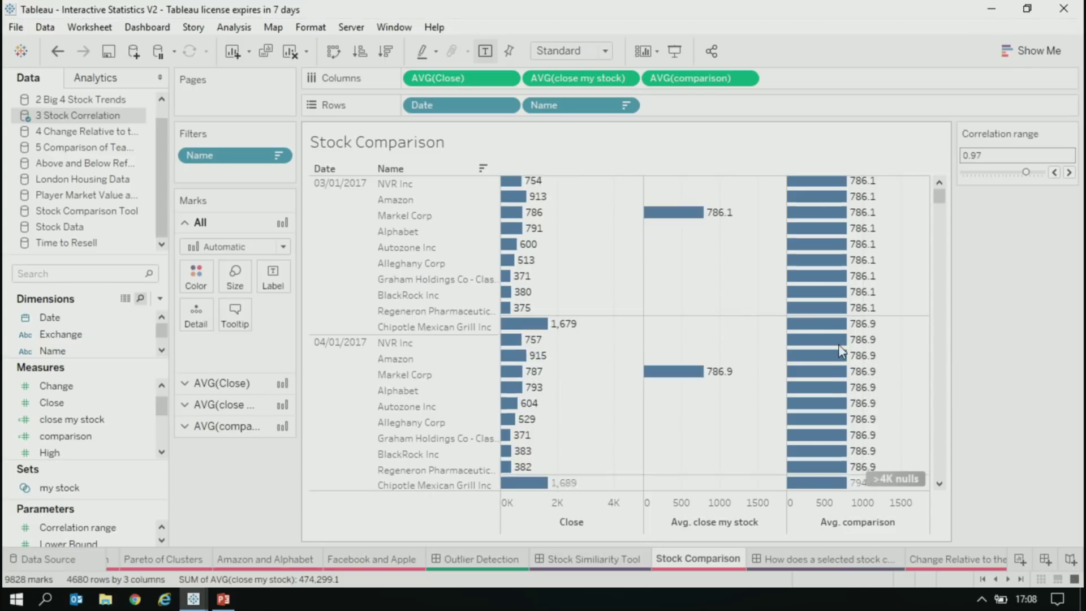
pyautogui.scroll(-6, 841, 350)
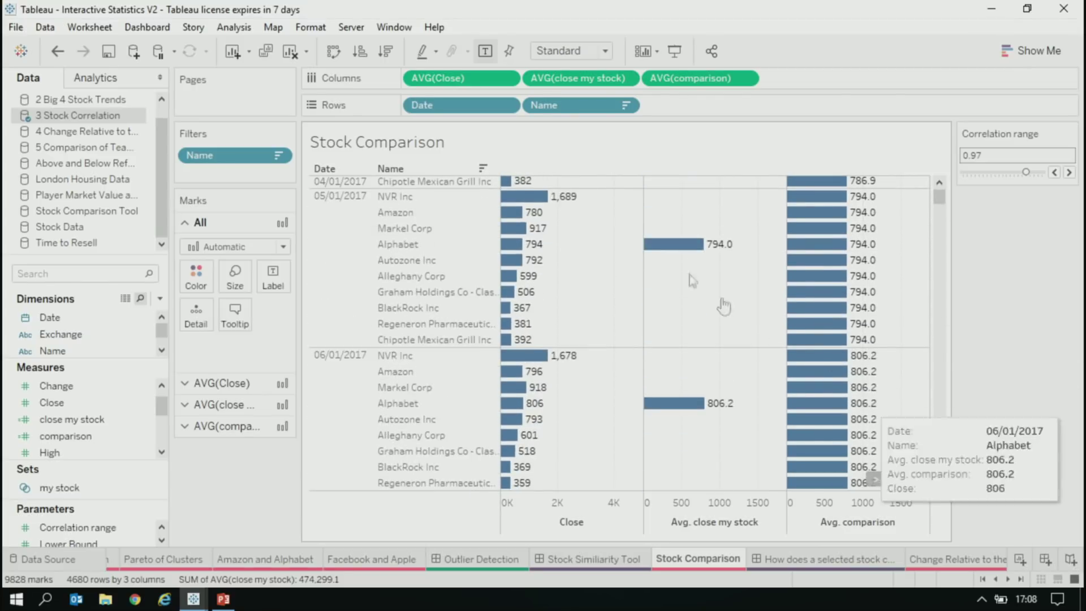
pyautogui.scroll(-3, 747, 315)
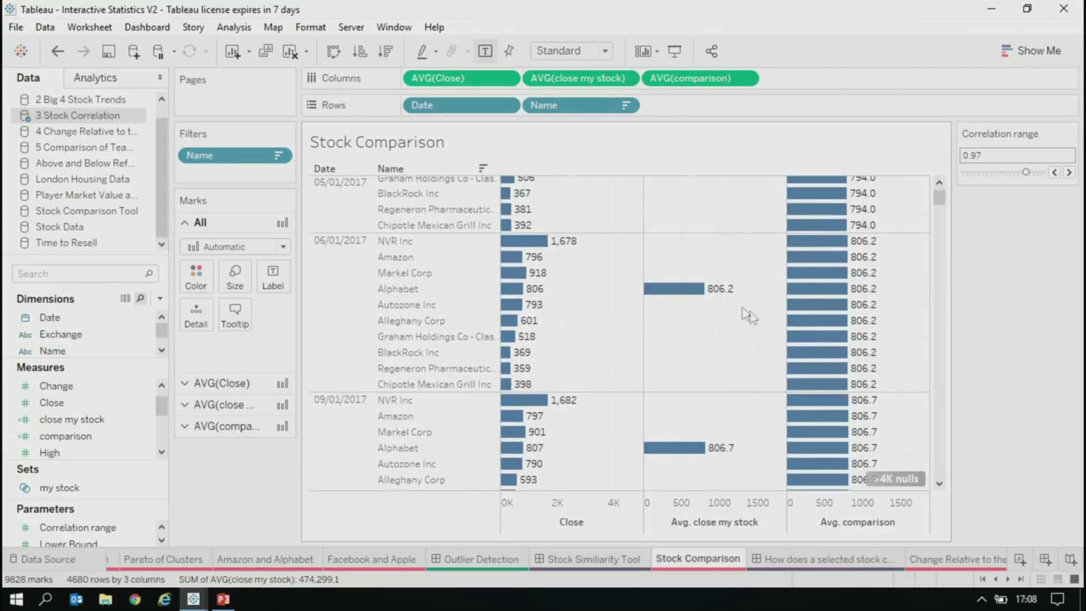
pyautogui.scroll(1, 814, 224)
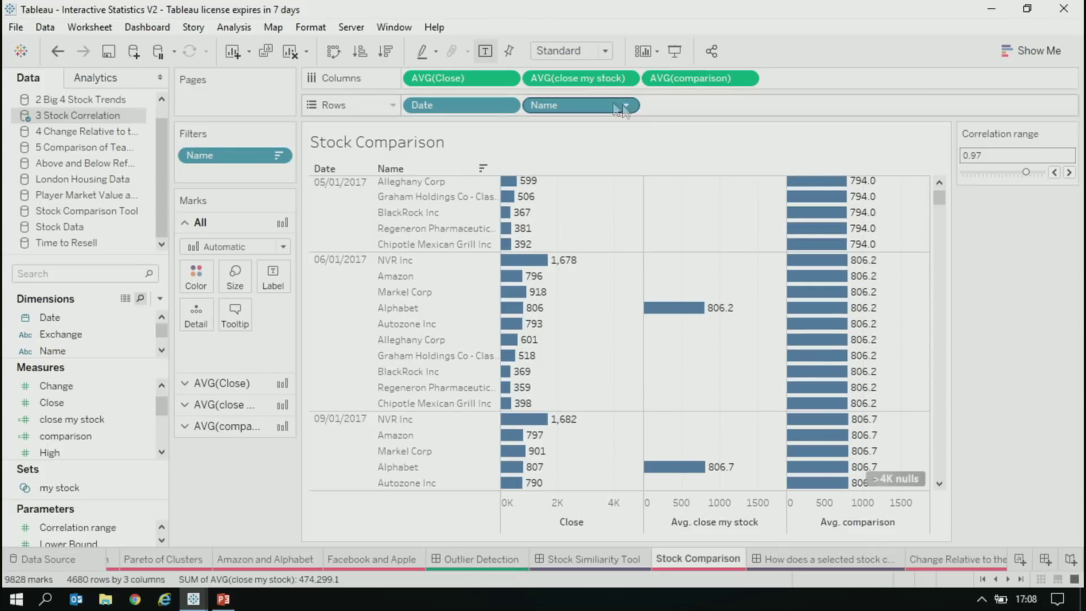
pyautogui.moveTo(603, 77); pyautogui.dragTo(297, 12)
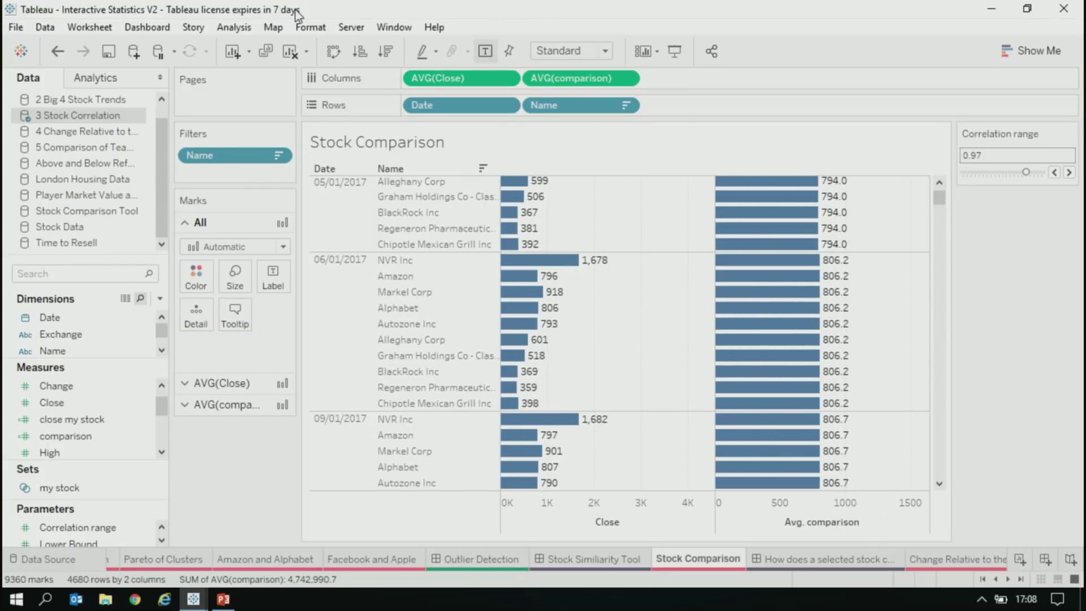
pyautogui.scroll(5, 809, 169)
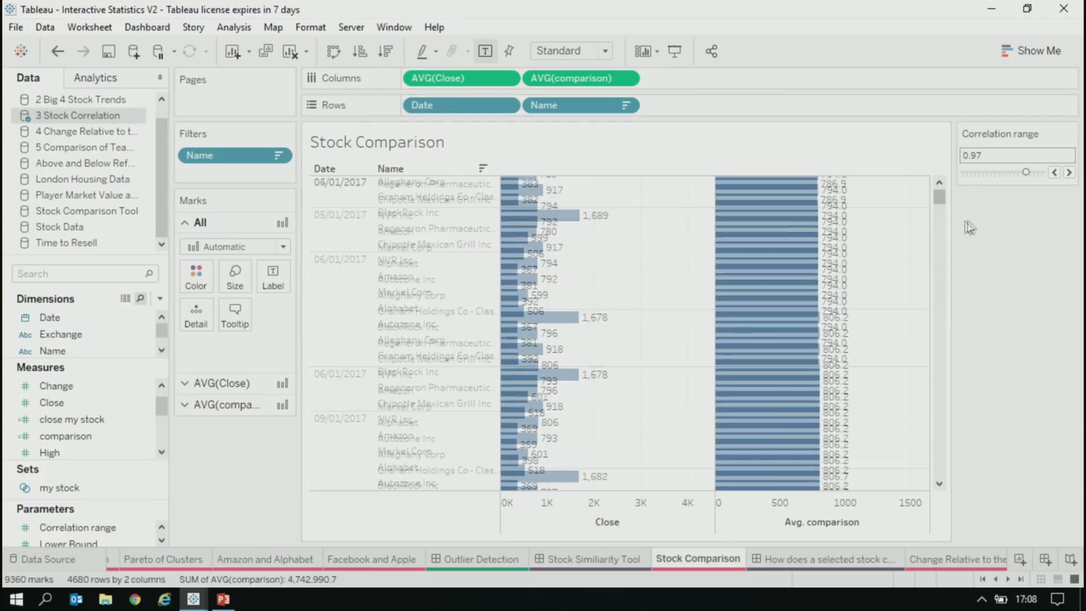
# - Add the in-shelf calculation CORR([Close], [comparison]) to the columns after AVG(comparison)
pyautogui.moveTo(790, 192)
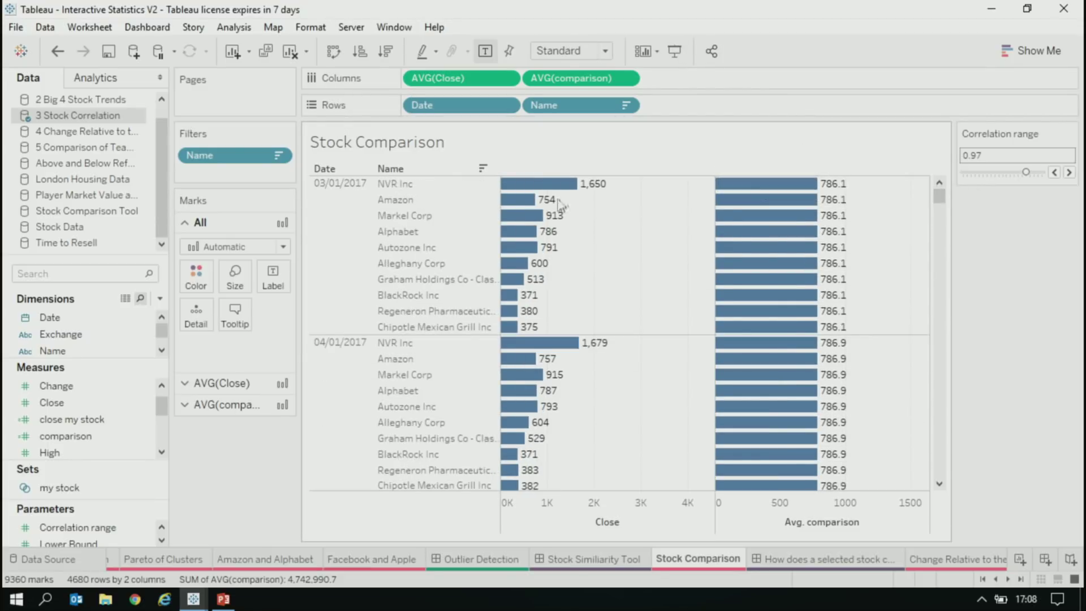
pyautogui.moveTo(549, 189)
pyautogui.doubleClick(667, 79)
pyautogui.write('corr')
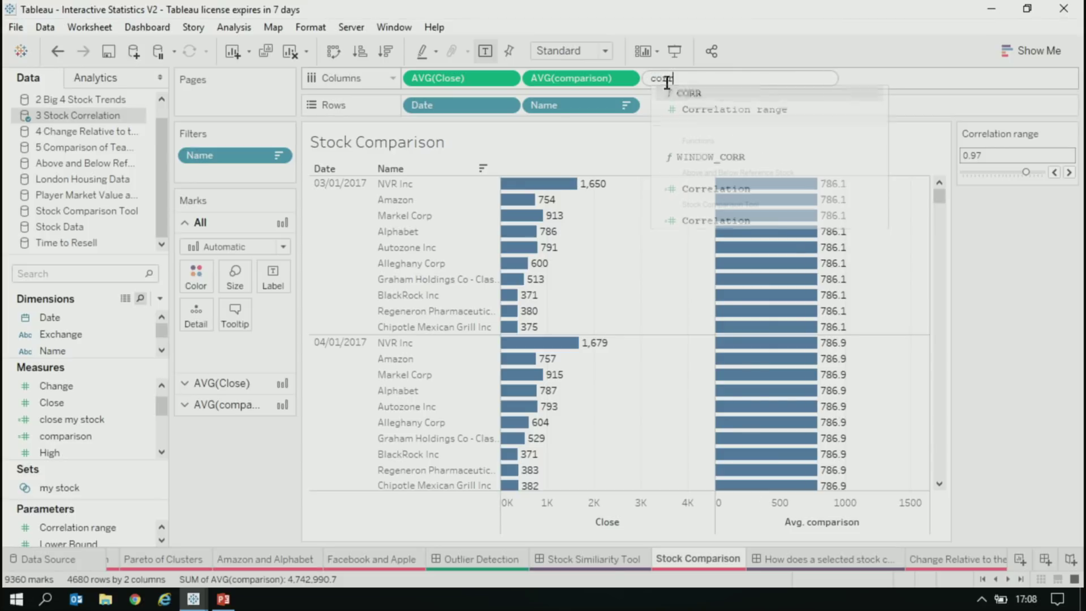
pyautogui.press('Return')
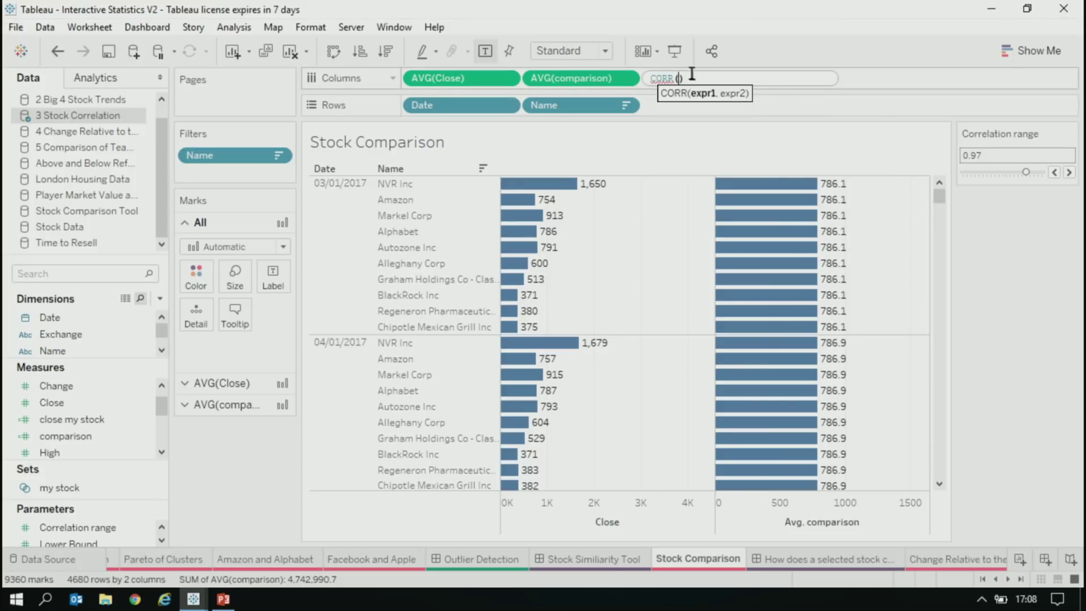
pyautogui.write('close')
pyautogui.press('Return')
pyautogui.write(', comp')
pyautogui.press('Return')
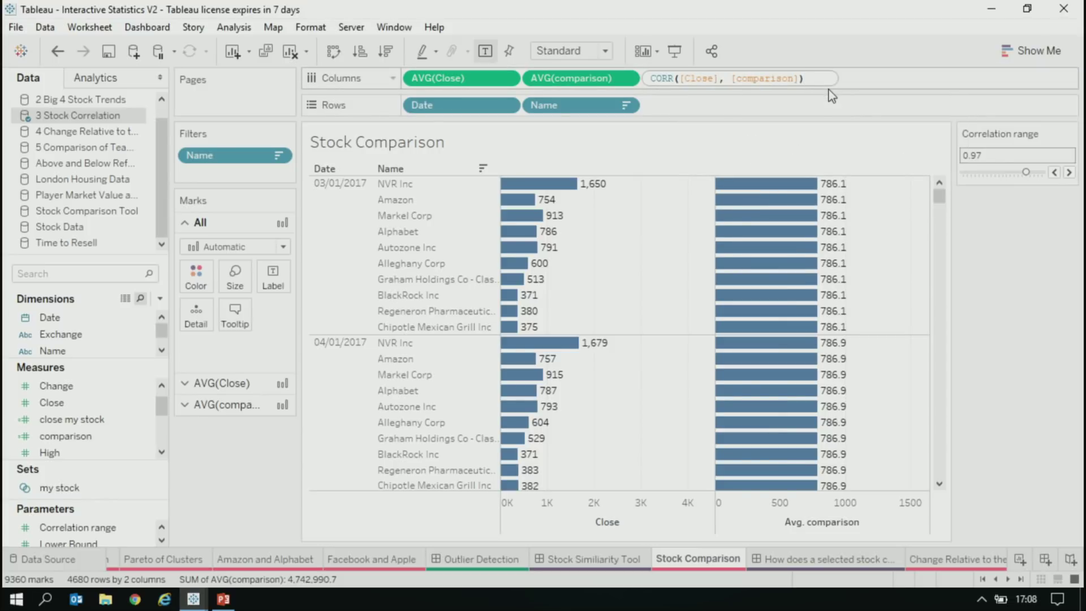
pyautogui.press('Return')
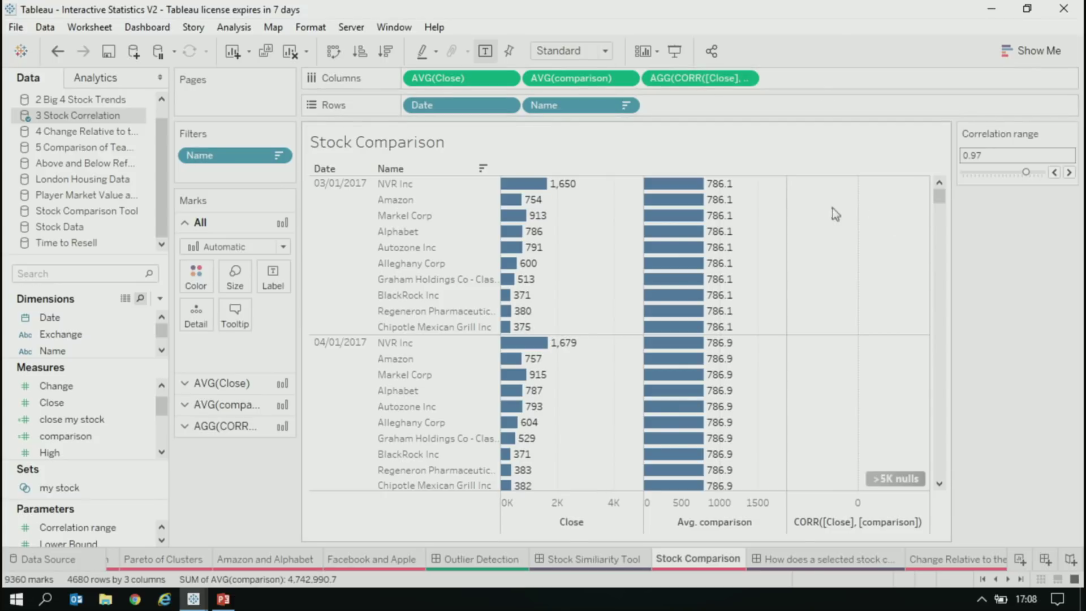
# - Review the arguments of the CORR calculation in the columns and close it without changes
pyautogui.doubleClick(709, 75)
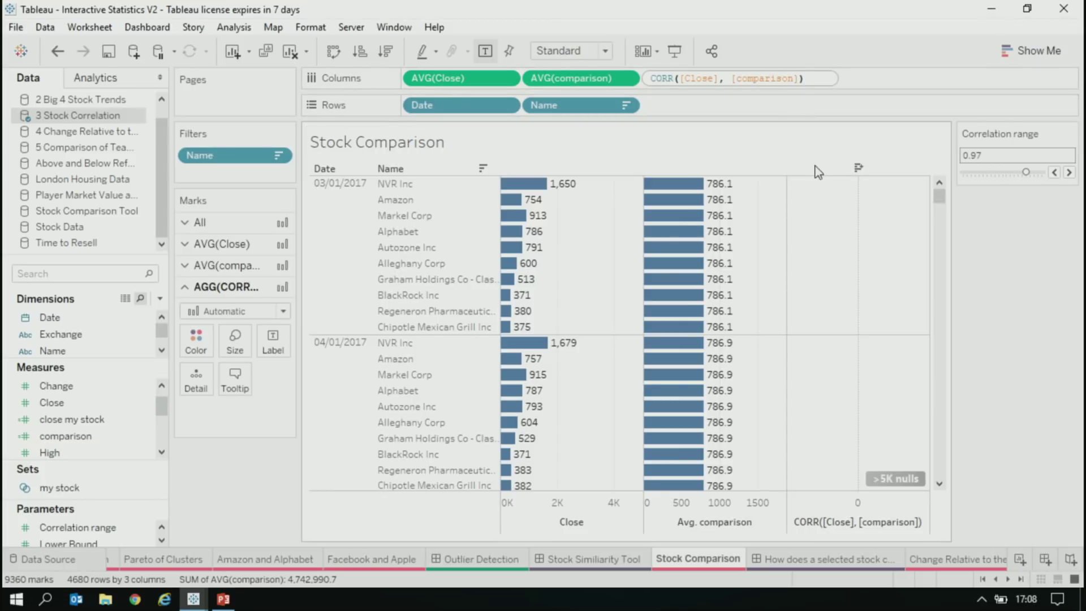
pyautogui.click(715, 77)
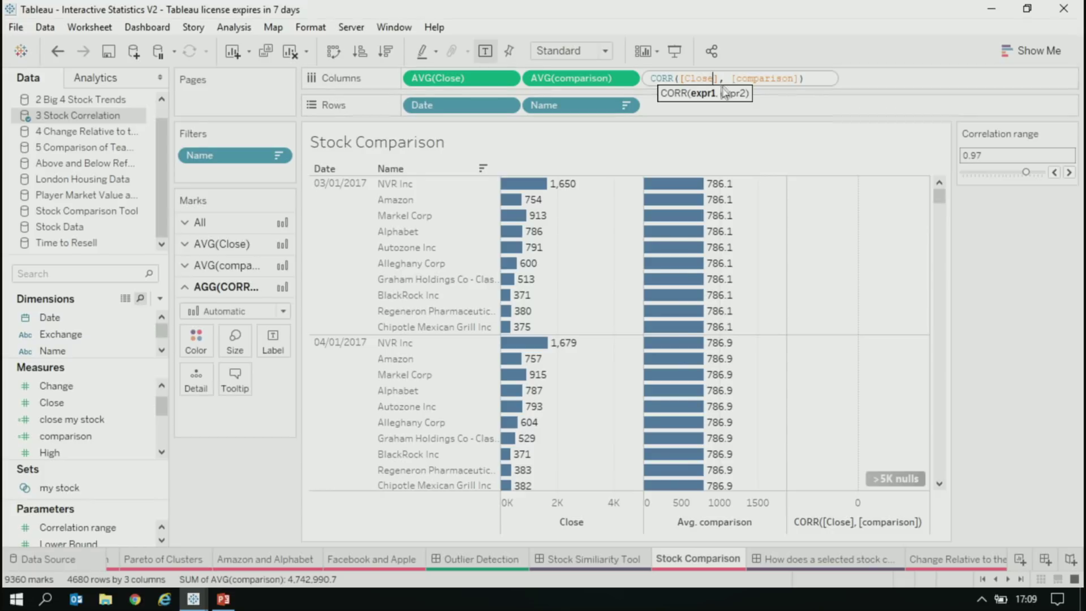
pyautogui.press('Right')
pyautogui.press('Return')
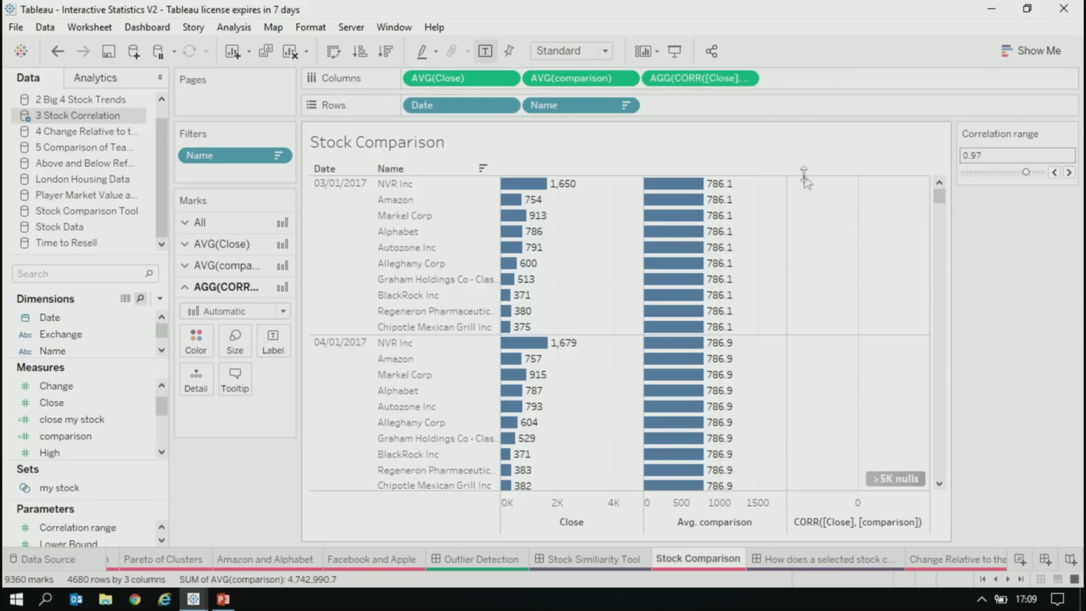
pyautogui.doubleClick(708, 79)
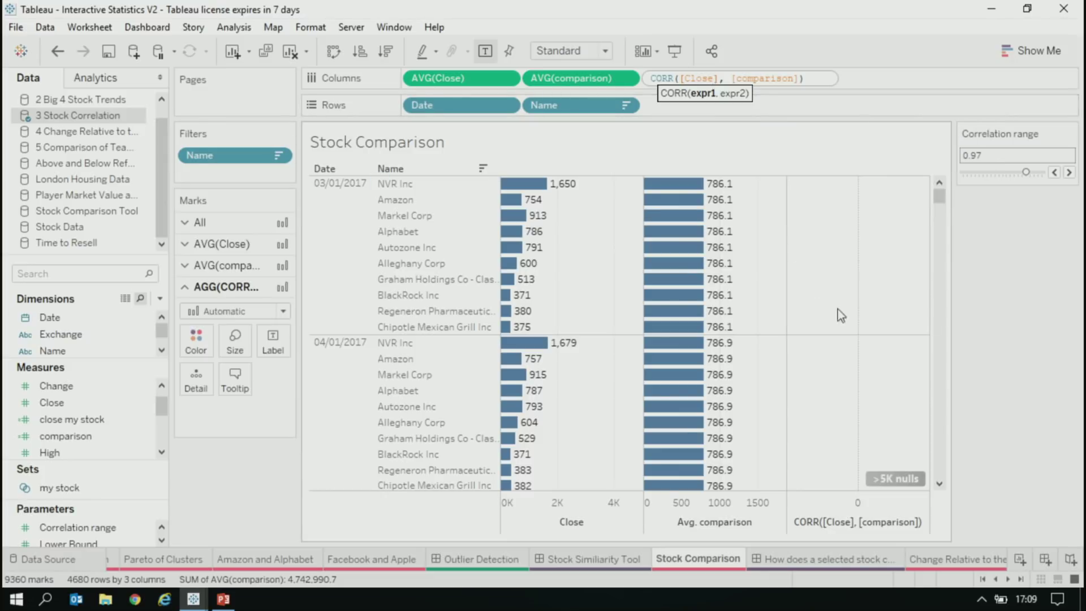
pyautogui.press('Return')
# - Remove Date from the rows to correlate per stock name, and hide the mark labels on the bars
pyautogui.moveTo(459, 111); pyautogui.dragTo(727, 220)
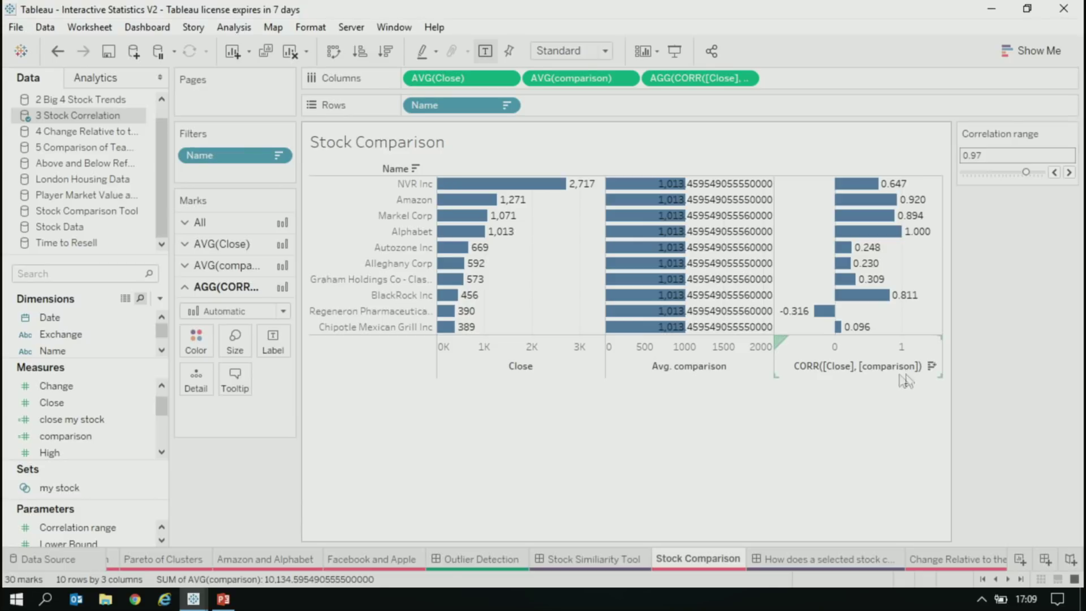
pyautogui.moveTo(744, 215)
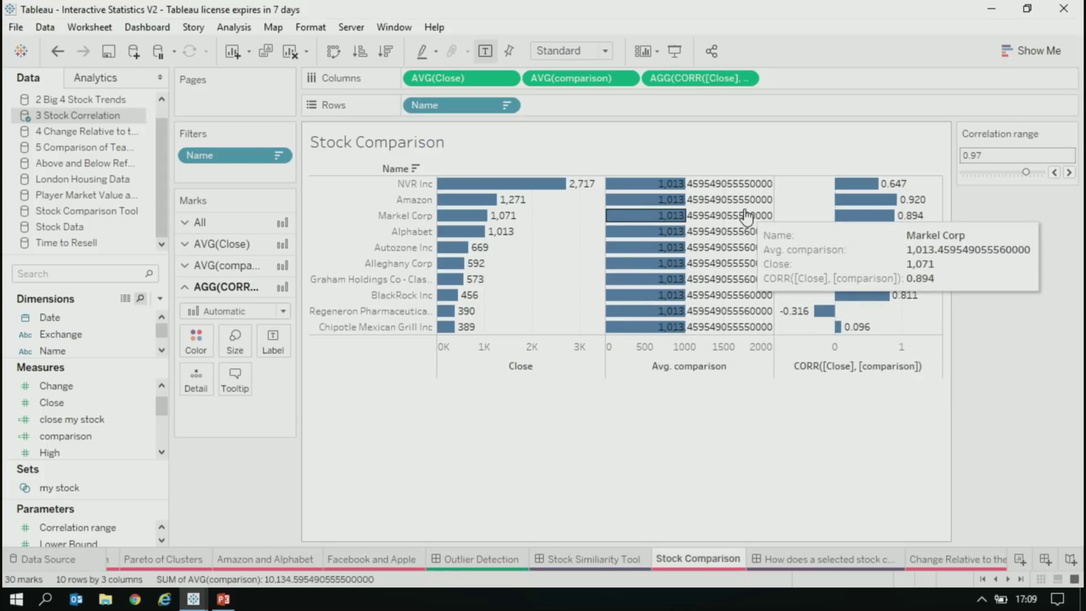
pyautogui.click(857, 187)
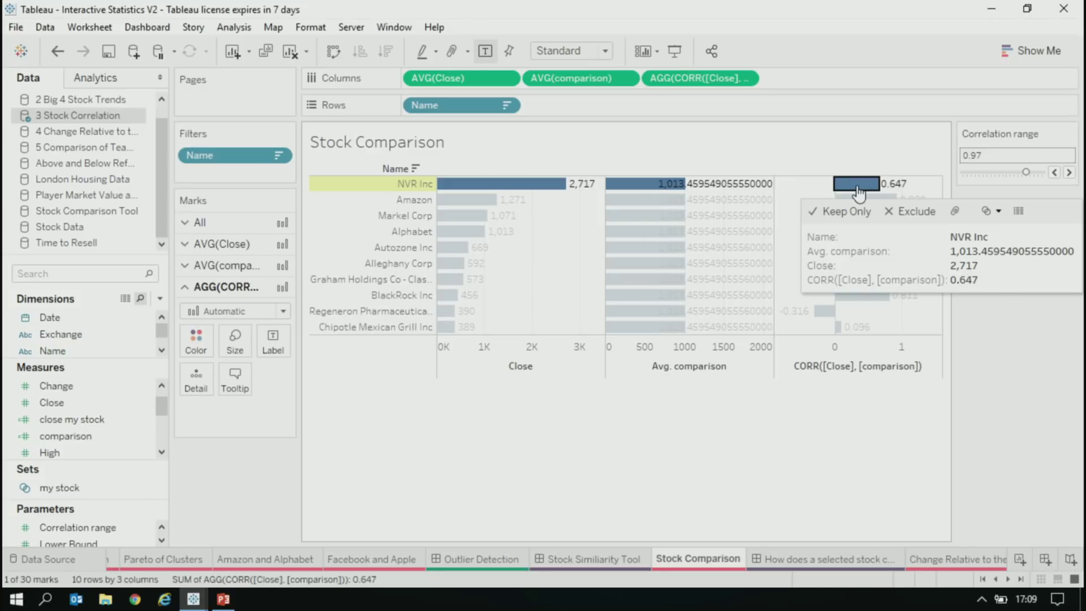
pyautogui.click(857, 192)
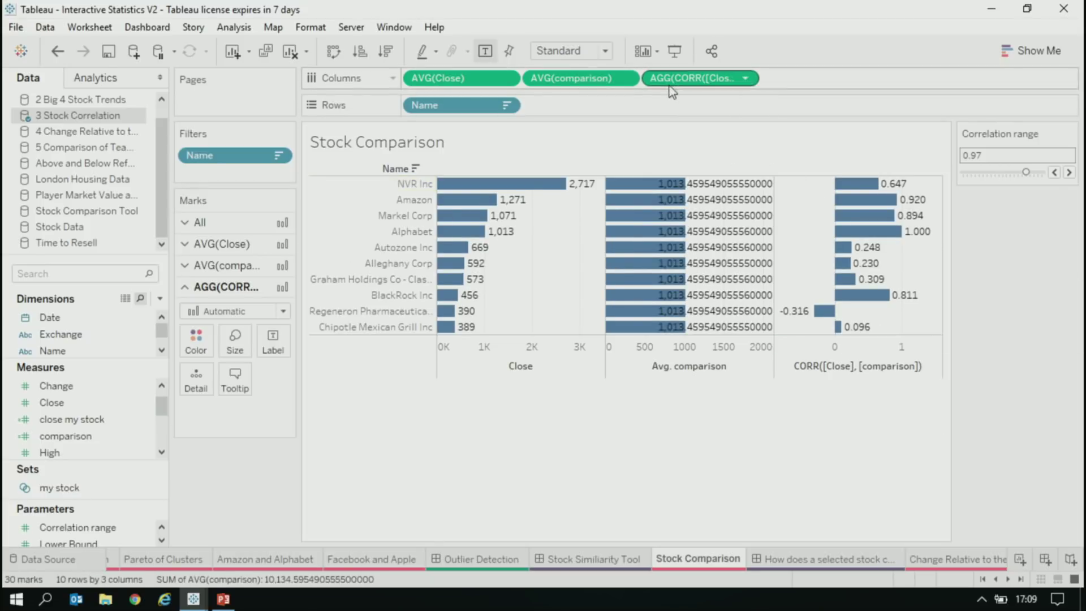
pyautogui.click(485, 50)
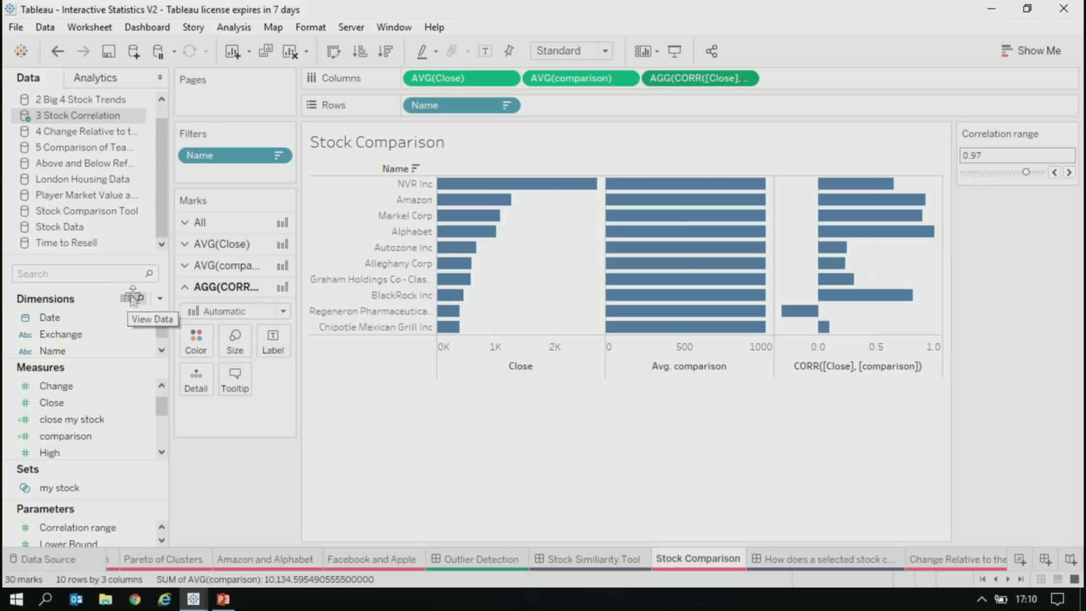
# - Create a new calculated field in the 3 Stock Correlation data source and start its formula with an empty { FIXED } expression
pyautogui.click(161, 299)
pyautogui.click(107, 316)
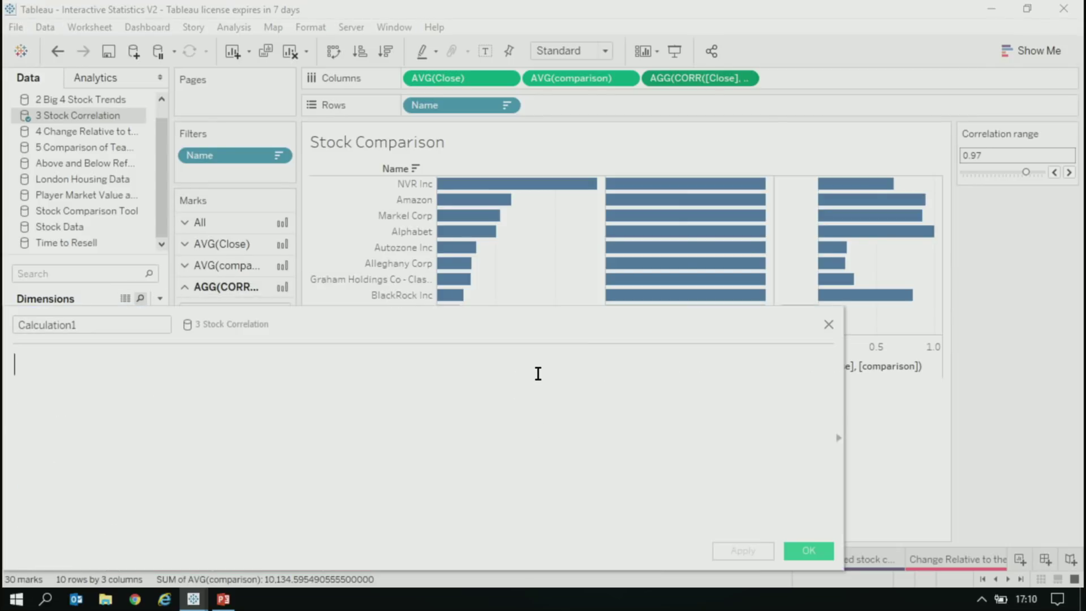
pyautogui.moveTo(507, 327); pyautogui.dragTo(707, 317)
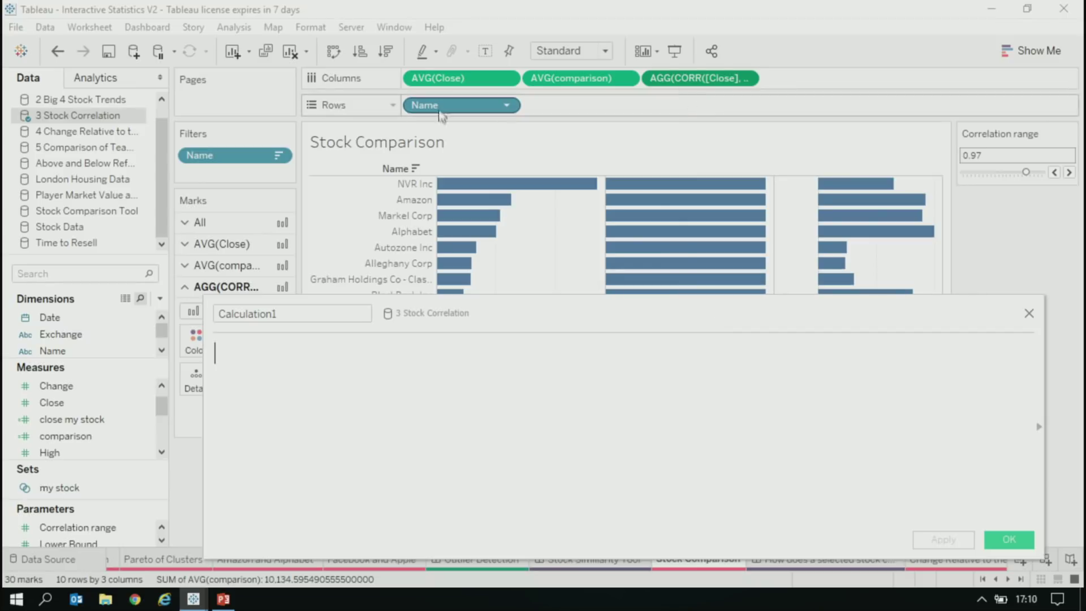
pyautogui.write('{')
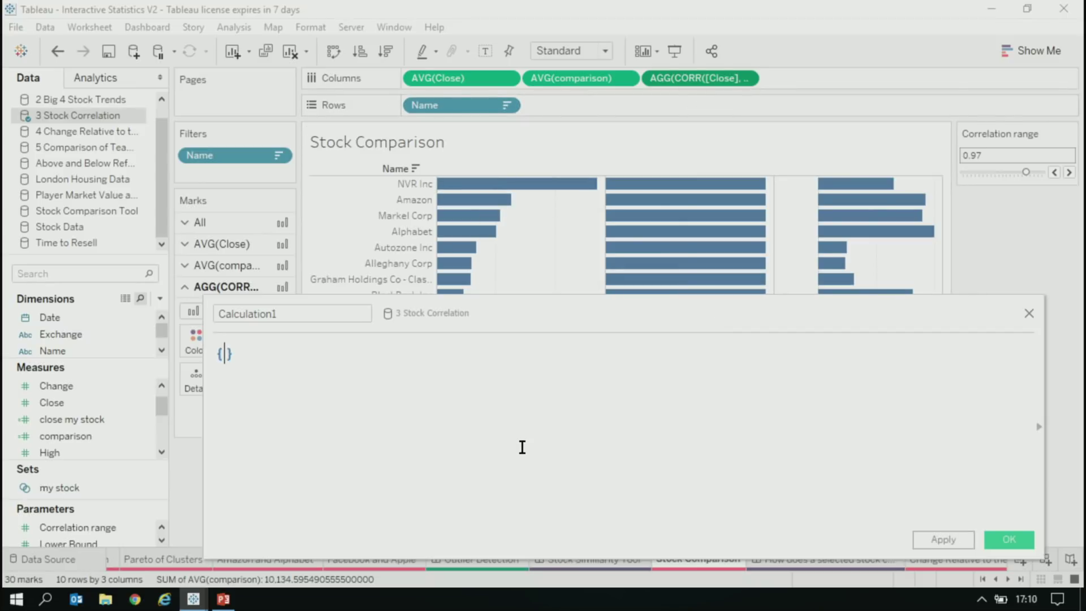
pyautogui.write('={ FI')
pyautogui.press('Return')
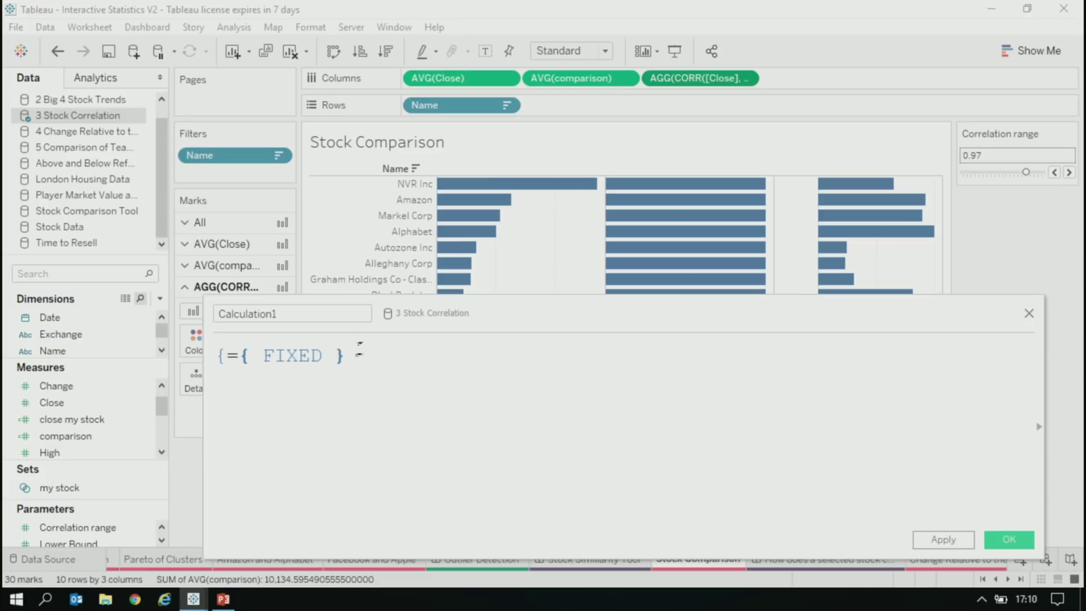
pyautogui.press('Home')
pyautogui.press('Delete')
pyautogui.press('Delete')
pyautogui.press('Delete')
pyautogui.press('Delete')
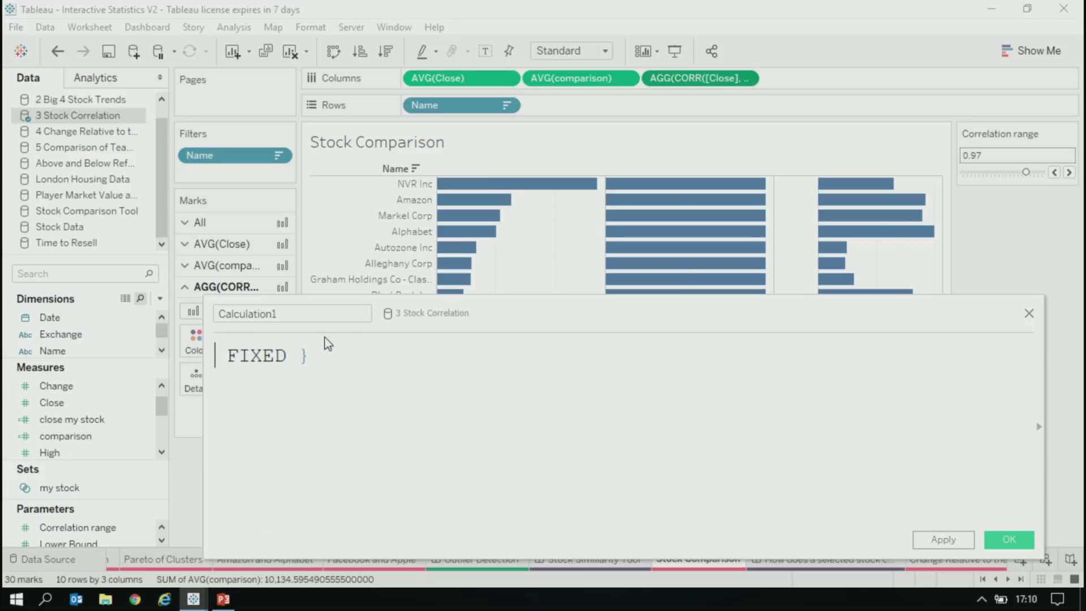
pyautogui.write('{')
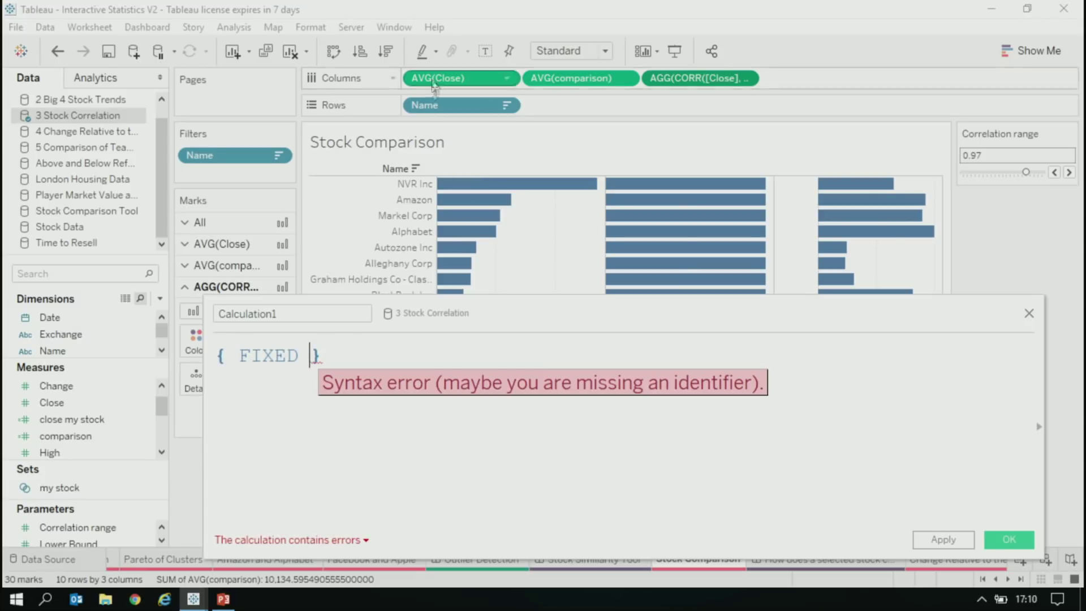
# - Complete the formula as { FIXED [Name]:CORR([Close], [comparison]) } and save the field as "correlation per stock"
pyautogui.moveTo(424, 105); pyautogui.dragTo(310, 381)
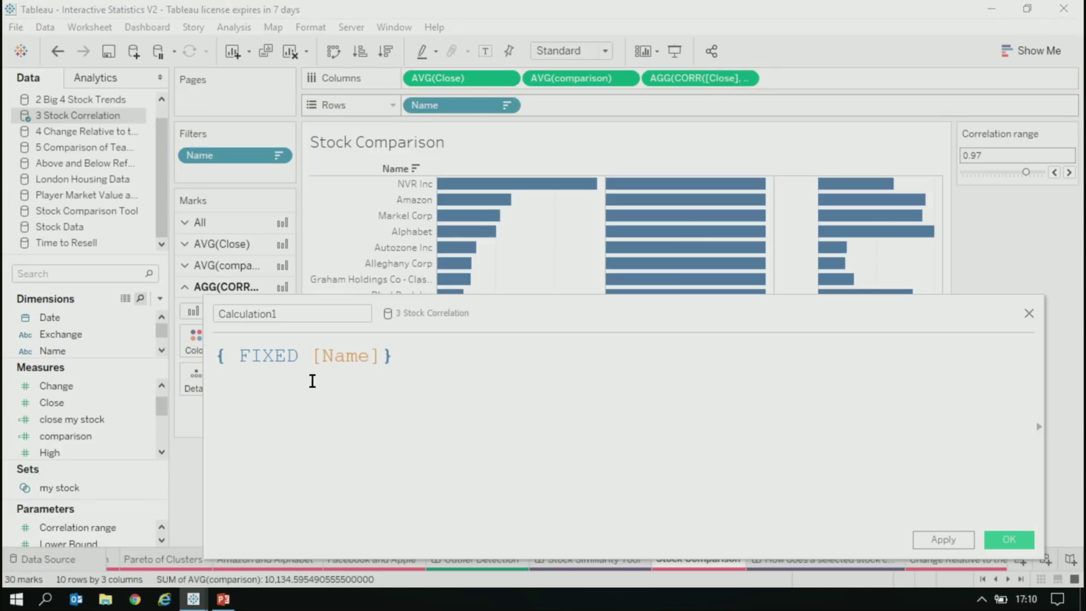
pyautogui.write(':')
pyautogui.moveTo(700, 78); pyautogui.dragTo(400, 368)
pyautogui.click(339, 315)
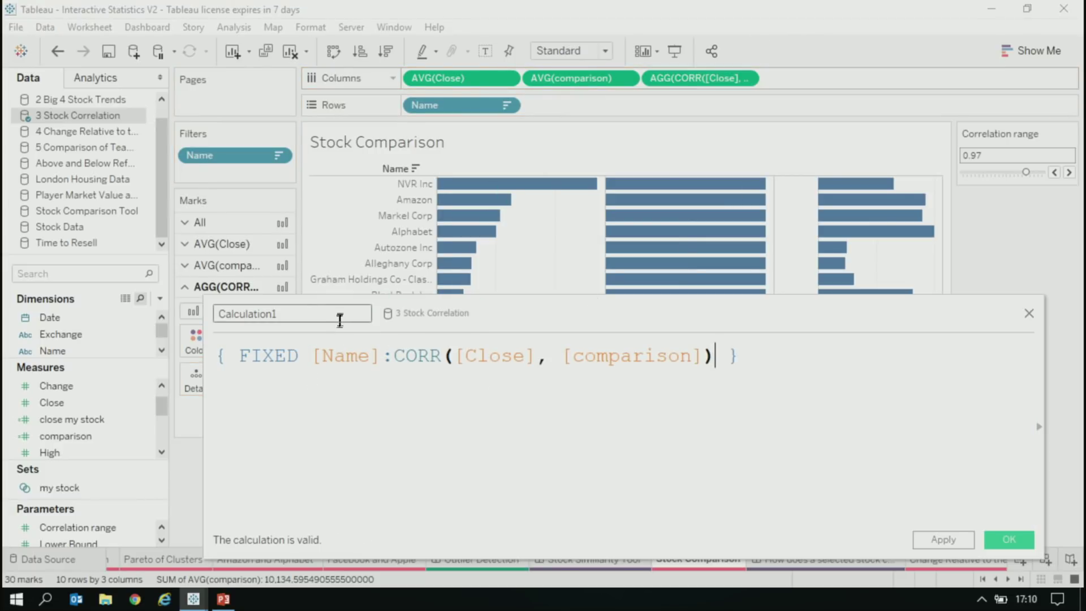
pyautogui.write('correl')
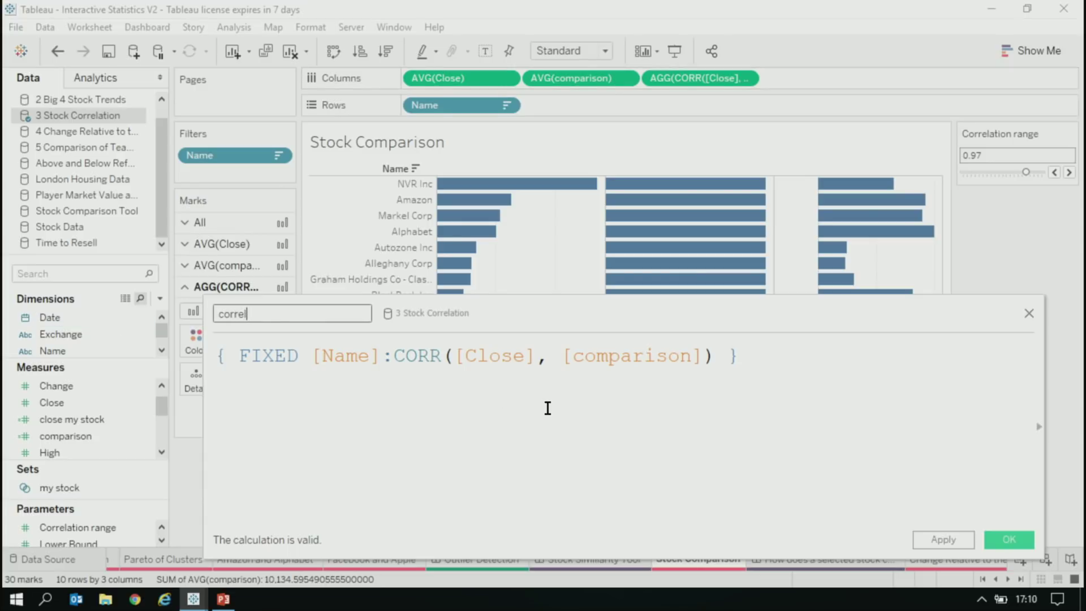
pyautogui.write('ation per stock')
pyautogui.click(943, 539)
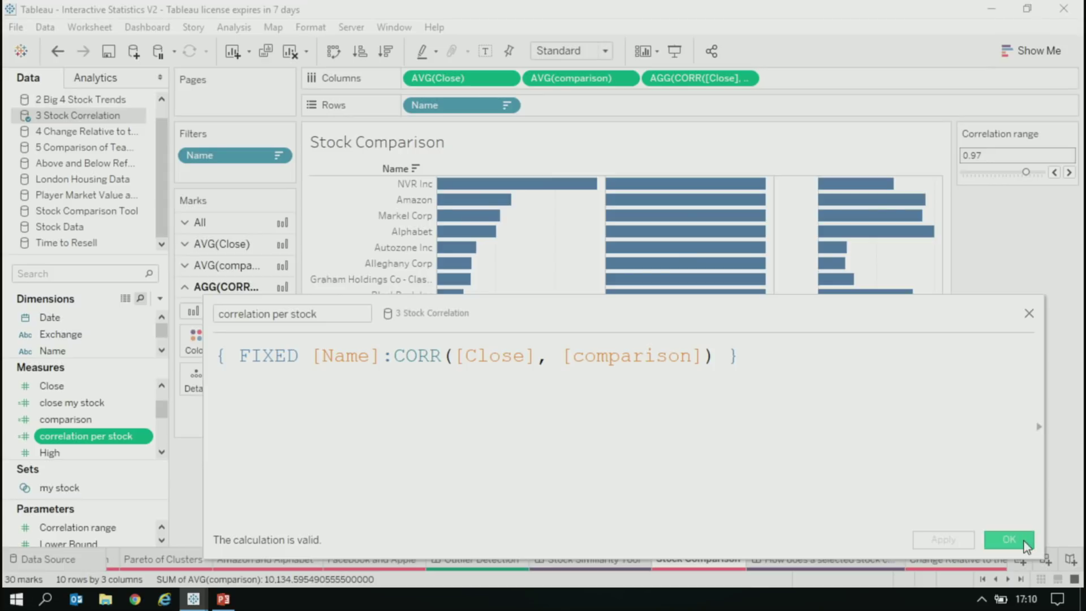
pyautogui.click(1020, 538)
# - Create a calculated field named Filter from correlation per stock, wrapping the field as abs([correlation per stock])
pyautogui.rightClick(125, 434)
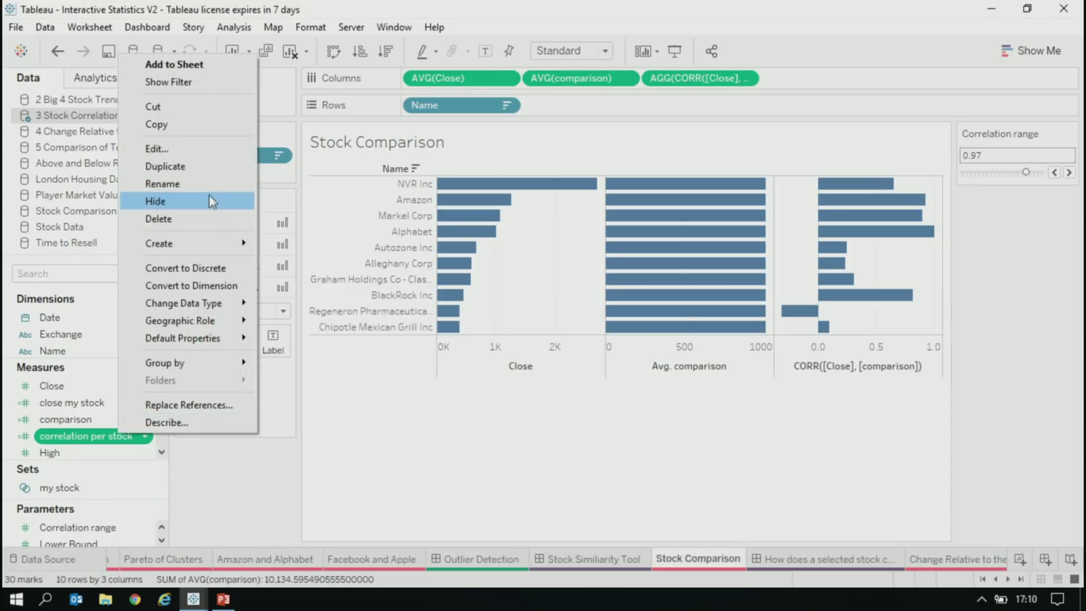
pyautogui.moveTo(203, 243)
pyautogui.click(272, 244)
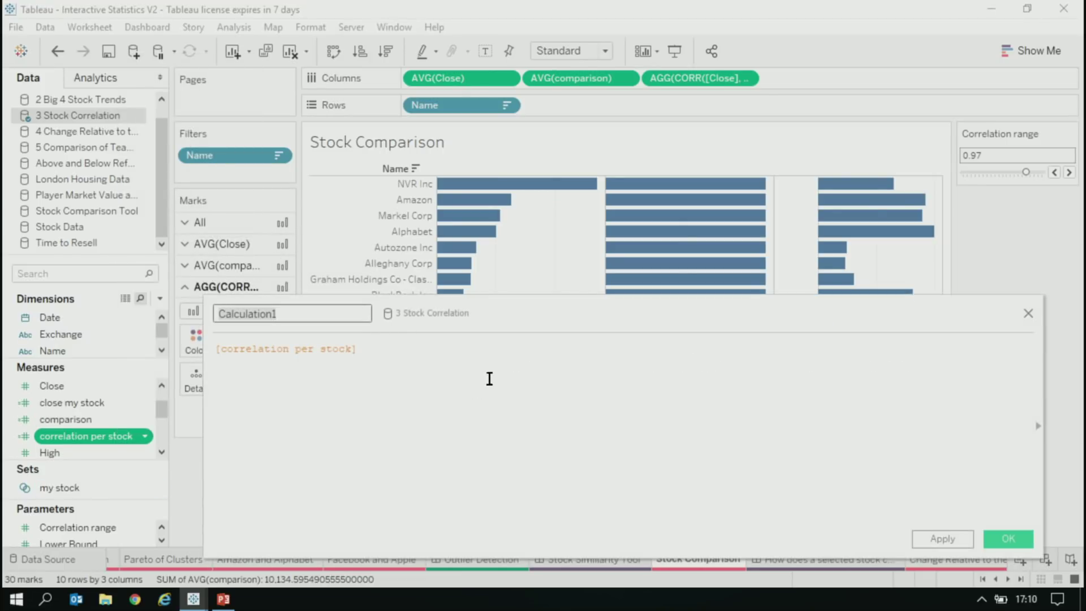
pyautogui.write('Filter')
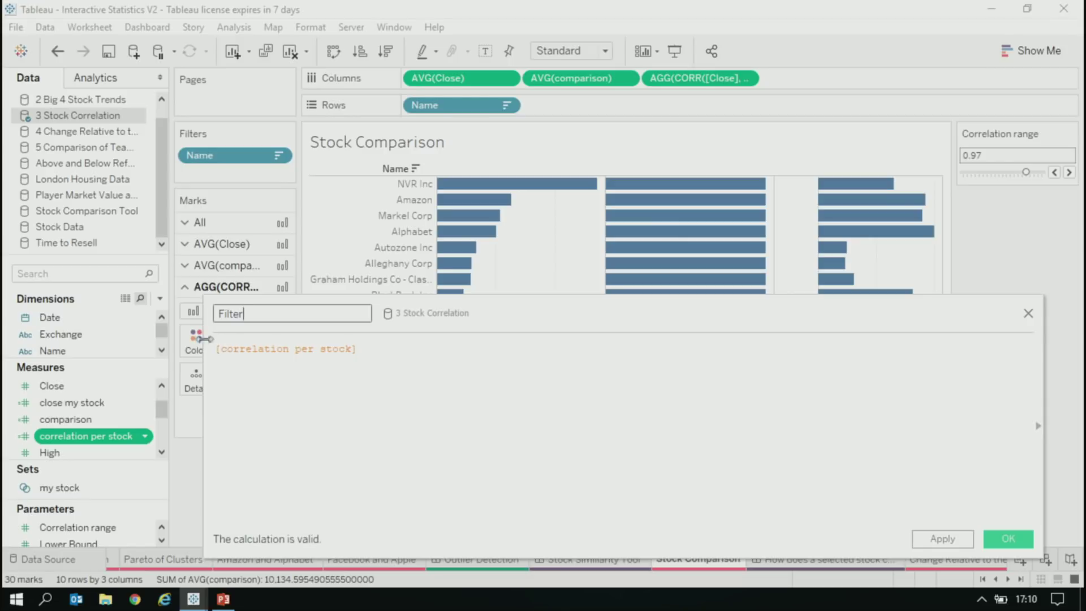
pyautogui.click(217, 348)
pyautogui.write('abs(')
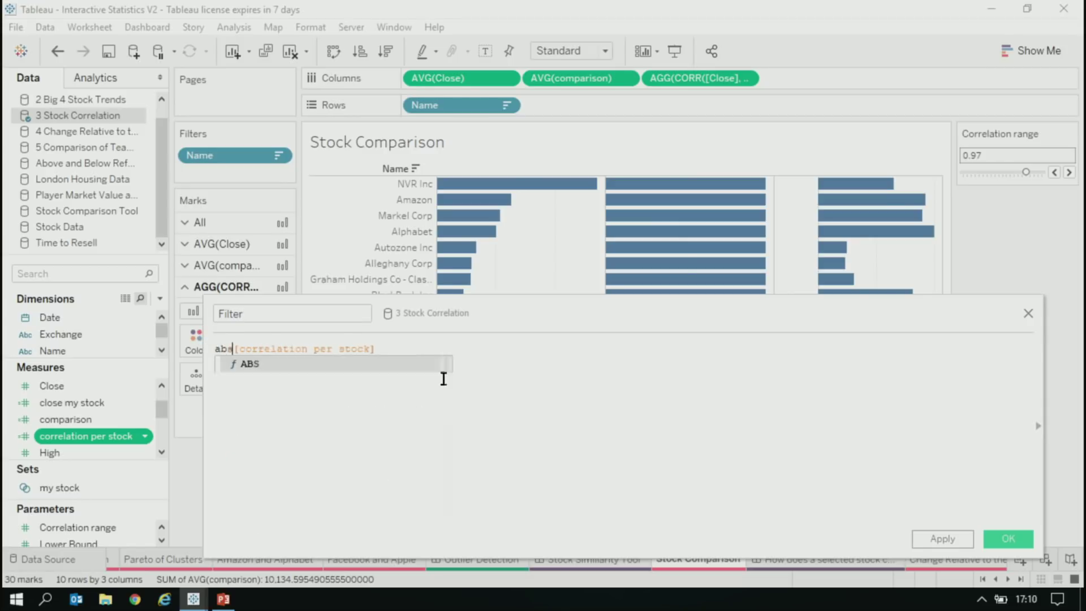
pyautogui.press('End')
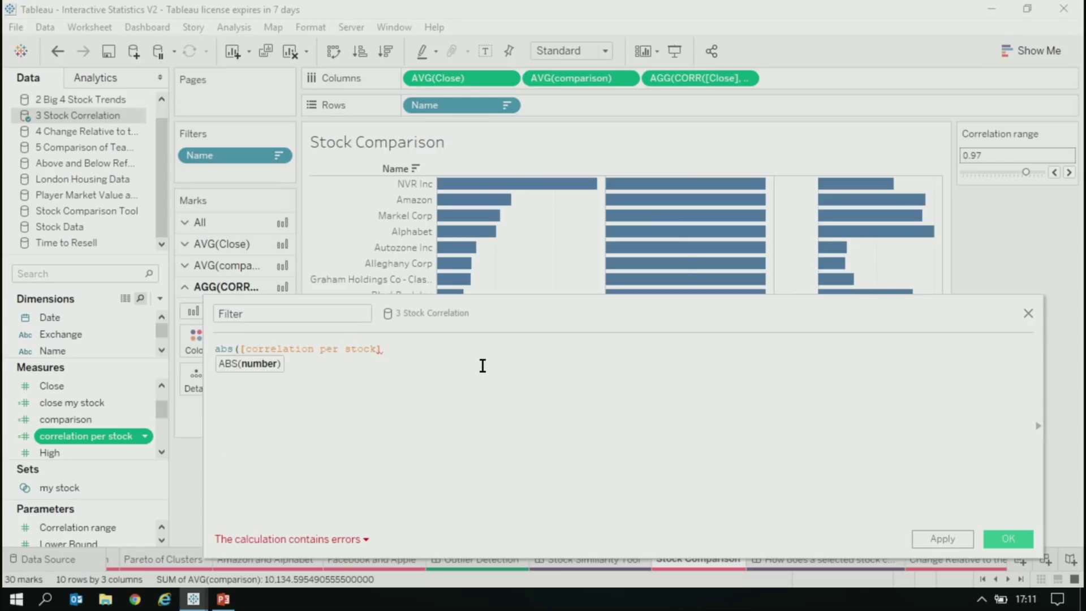
pyautogui.write(')')
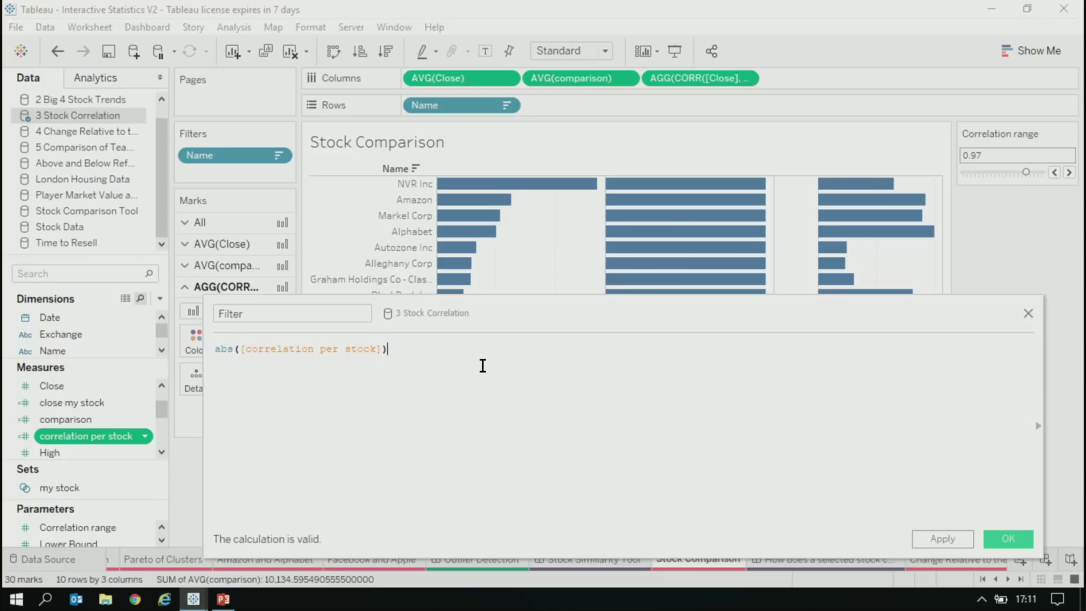
# - Extend the Filter formula with the condition >= [Correlation range] and apply it
pyautogui.scroll(5, 482, 365)
pyautogui.write('>')
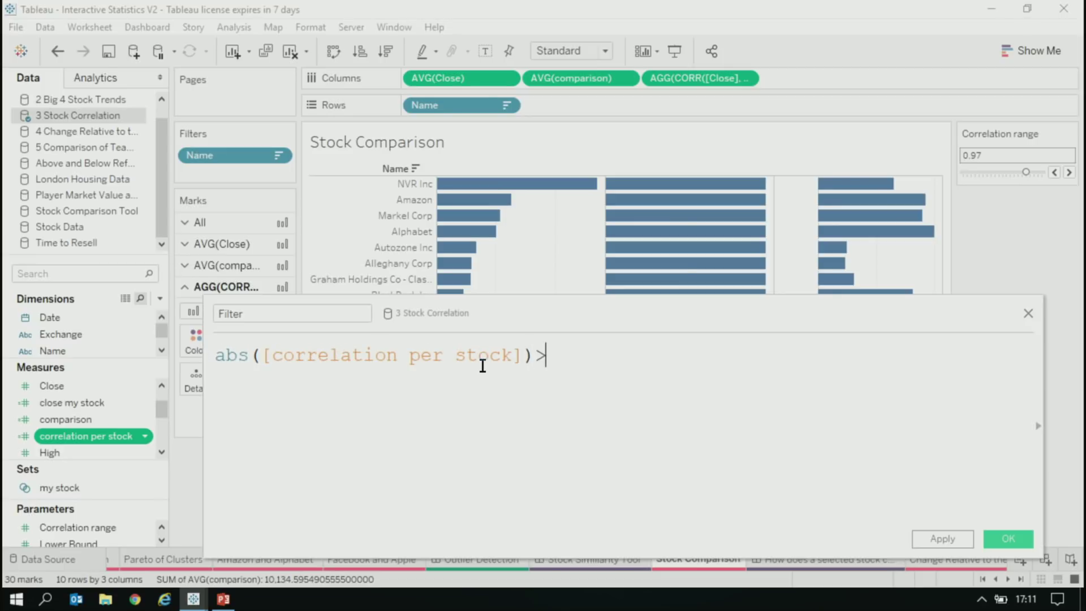
pyautogui.write('= co')
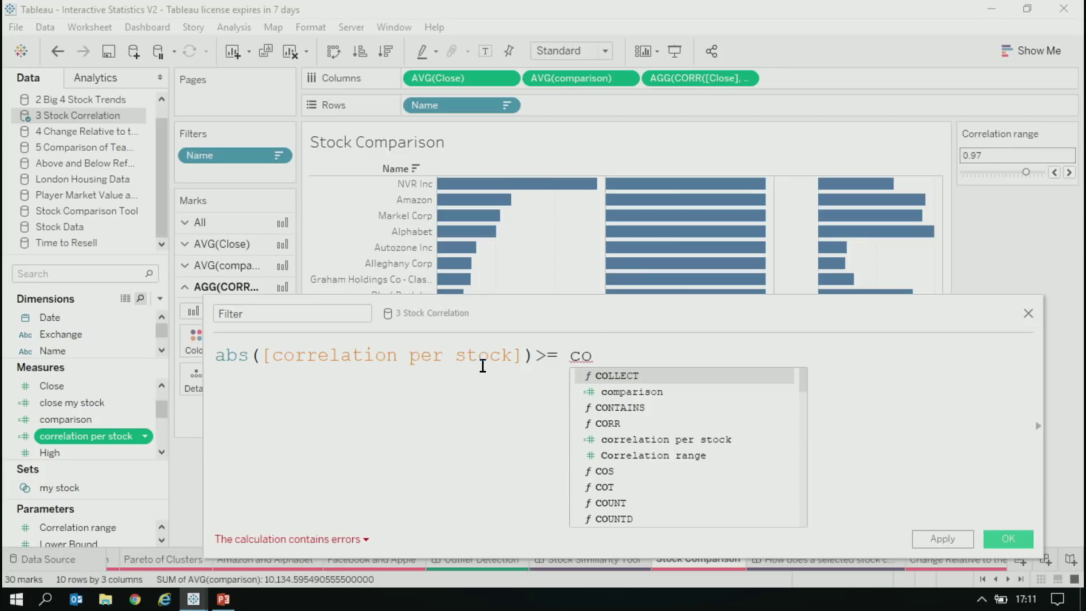
pyautogui.press('Down')
pyautogui.press('Down')
pyautogui.press('Down')
pyautogui.press('Down')
pyautogui.press('Down')
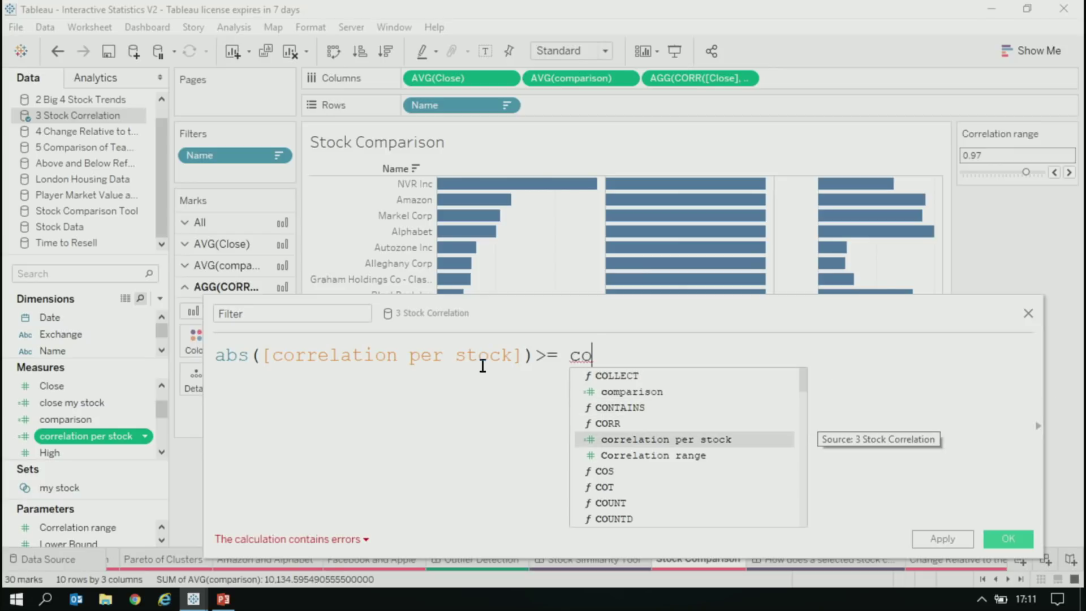
pyautogui.press('Return')
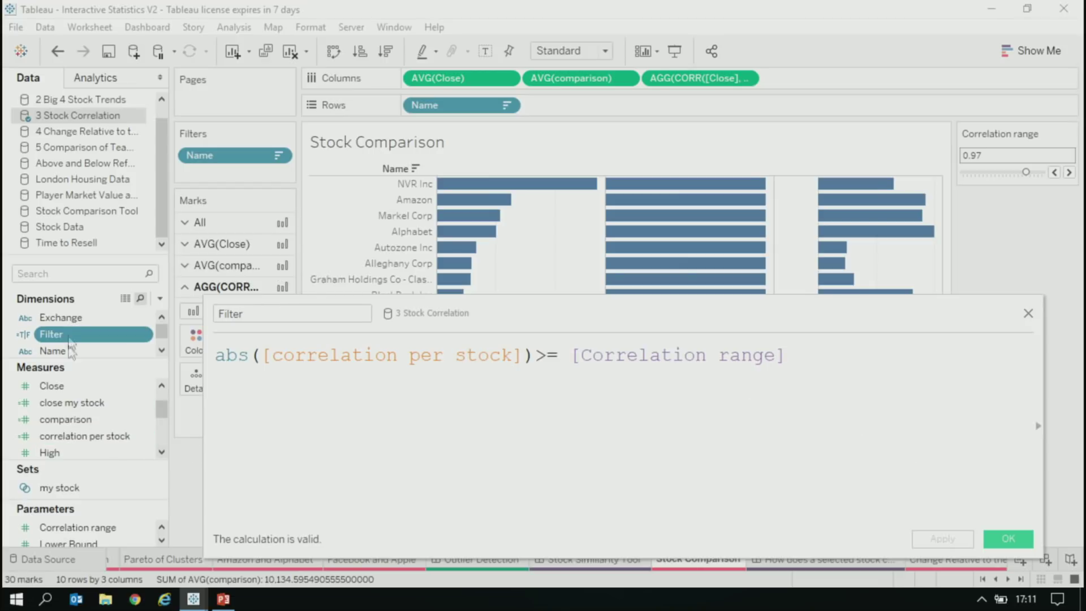
# - Color the bars of all measures by the Filter field and close the calculation editor
pyautogui.click(216, 222)
pyautogui.moveTo(56, 334); pyautogui.dragTo(195, 277)
pyautogui.moveTo(821, 321); pyautogui.dragTo(763, 409)
pyautogui.moveTo(922, 238)
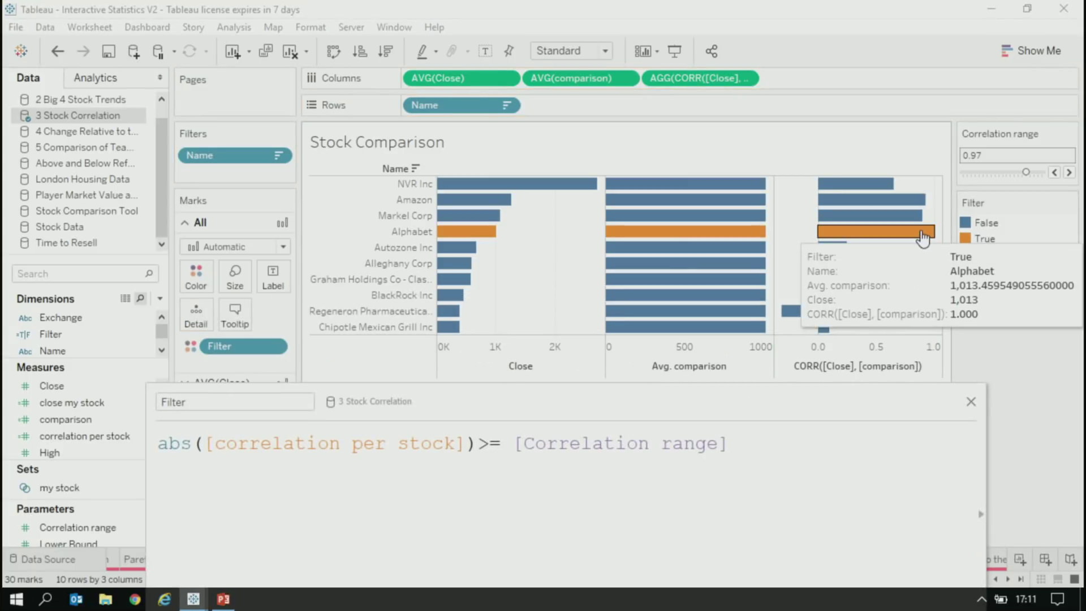
pyautogui.click(970, 403)
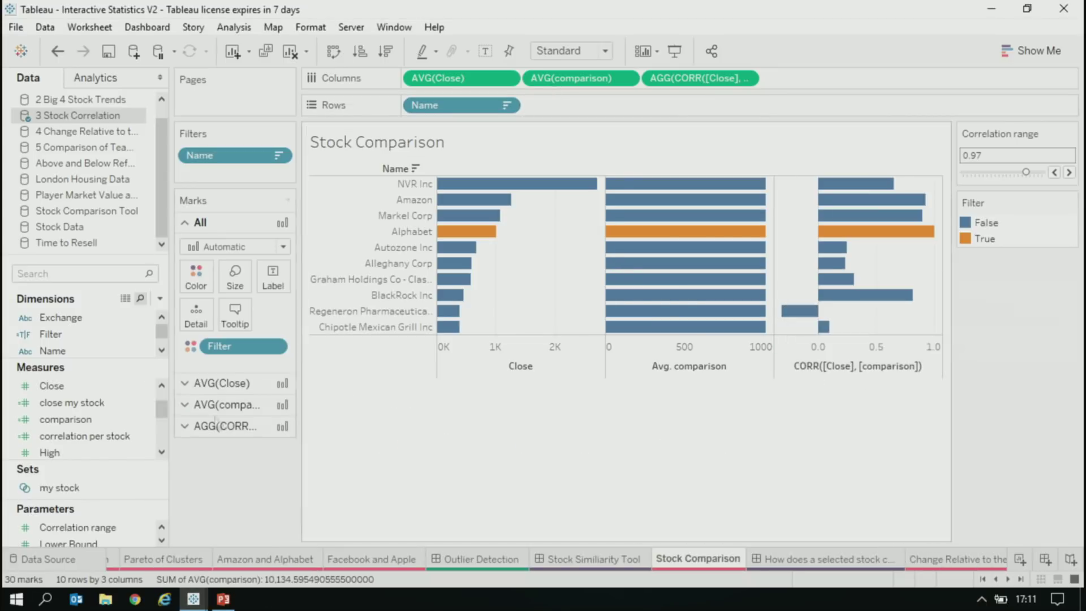
# - Show mark labels on the CORR([Close], [comparison]) bars
pyautogui.click(247, 433)
pyautogui.click(273, 342)
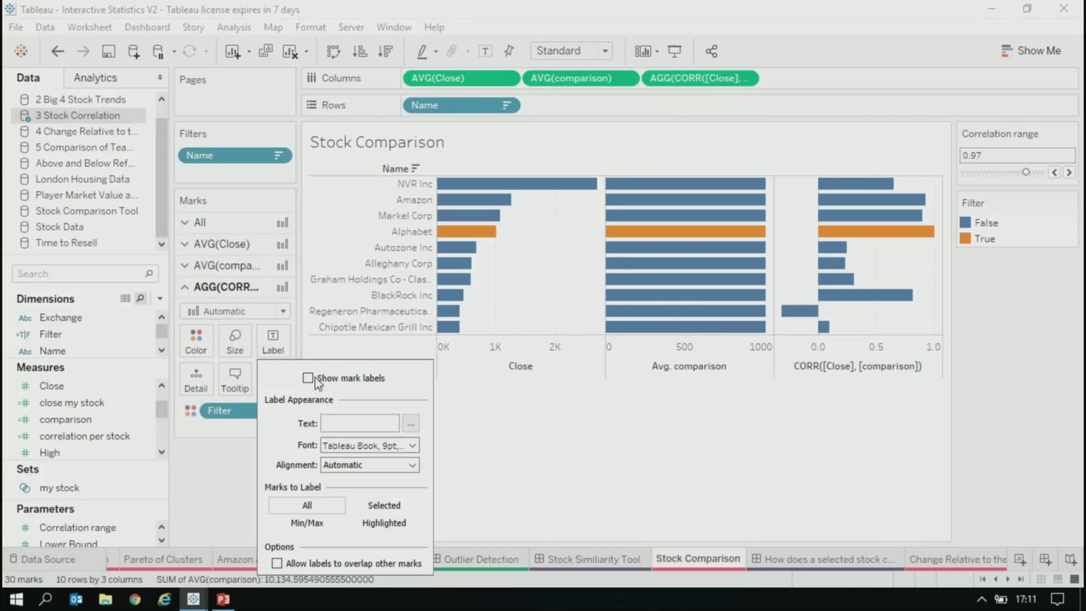
pyautogui.click(307, 377)
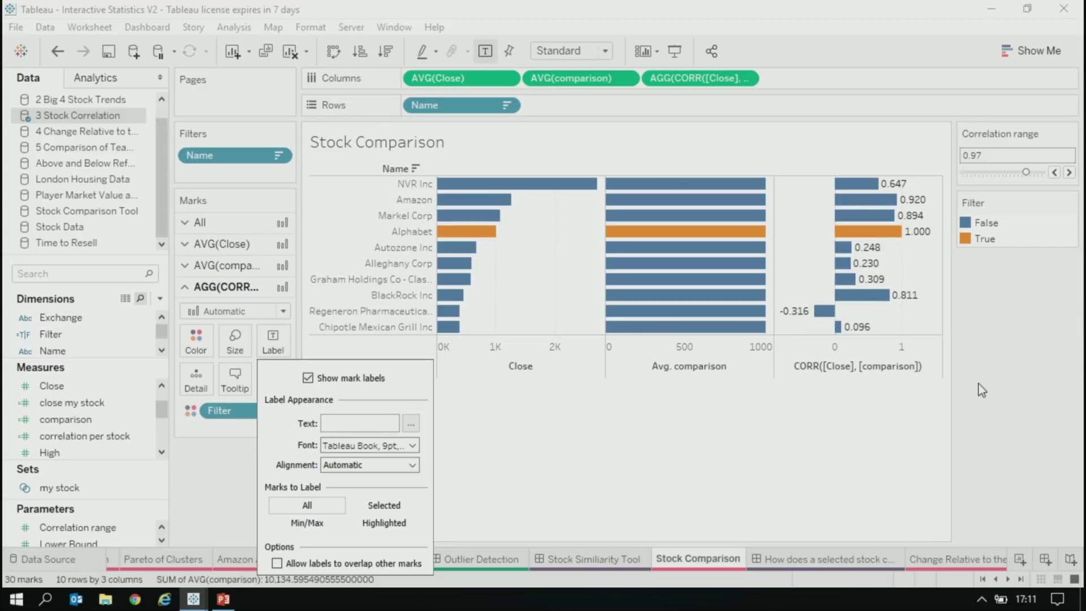
# - Remove the Name filter and filter the view by the Filter field, keeping only True
pyautogui.moveTo(223, 155); pyautogui.dragTo(187, 234)
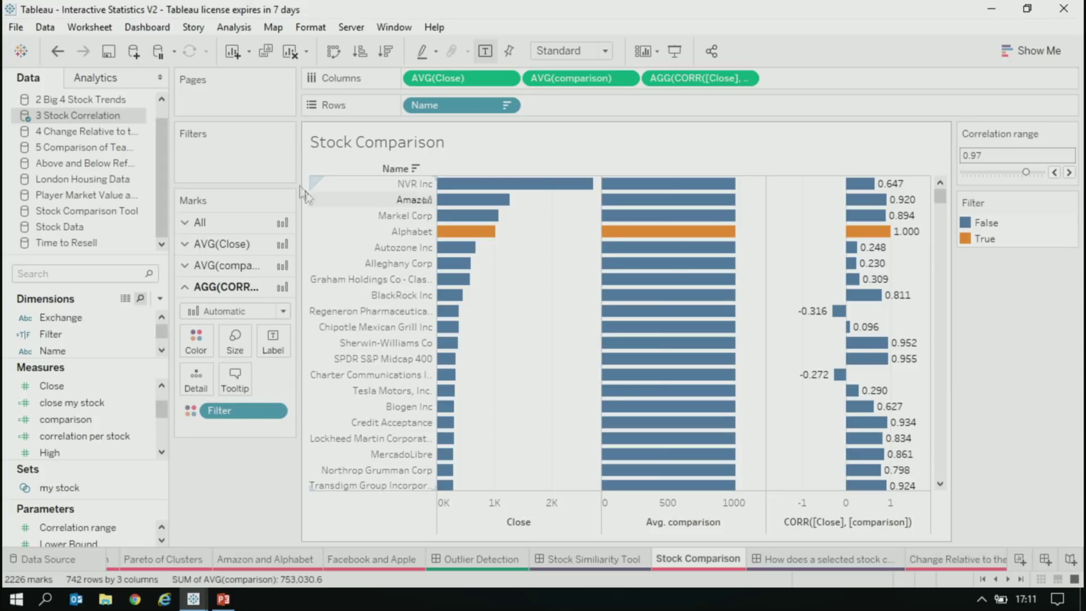
pyautogui.moveTo(74, 334); pyautogui.dragTo(234, 153)
pyautogui.click(393, 181)
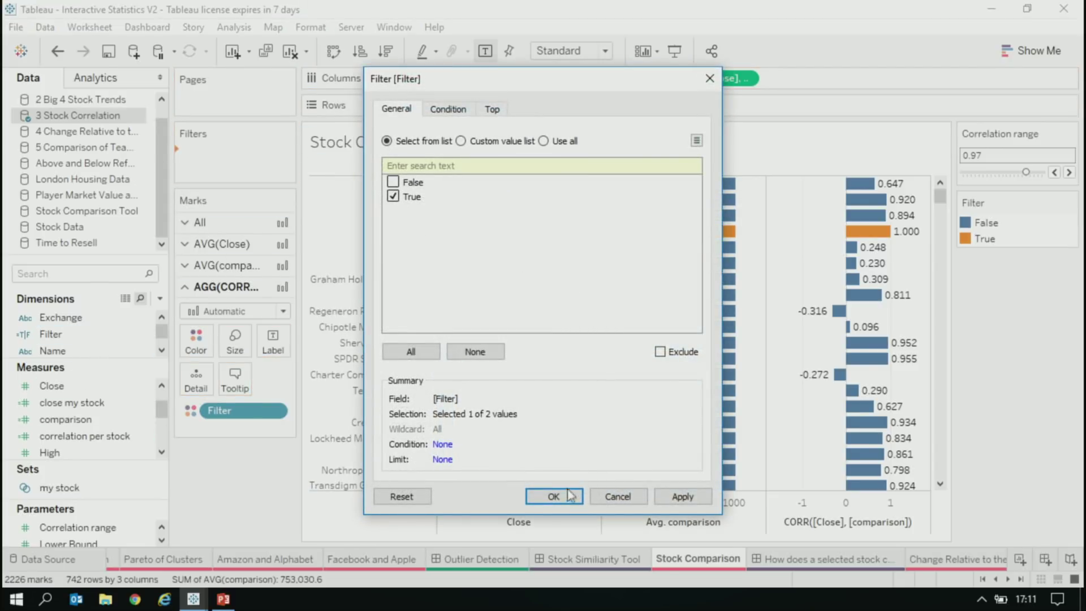
pyautogui.press('Return')
# - Remove the CORR calculation and AVG(comparison) from the columns, leaving only AVG(Close)
pyautogui.moveTo(229, 410); pyautogui.dragTo(242, 509)
pyautogui.moveTo(687, 90); pyautogui.dragTo(617, 226)
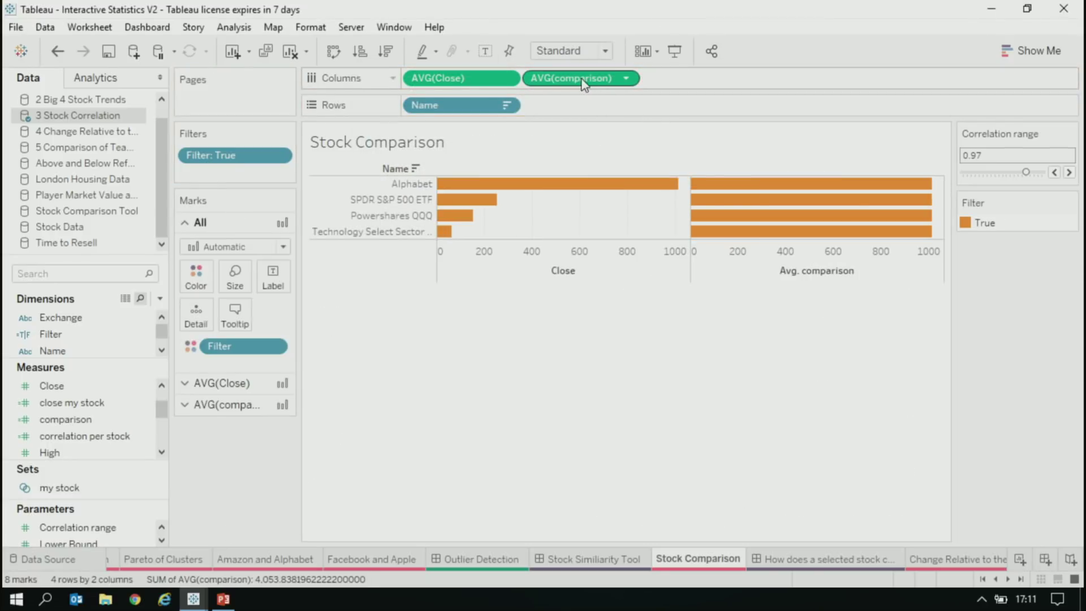
pyautogui.moveTo(580, 77); pyautogui.dragTo(587, 56)
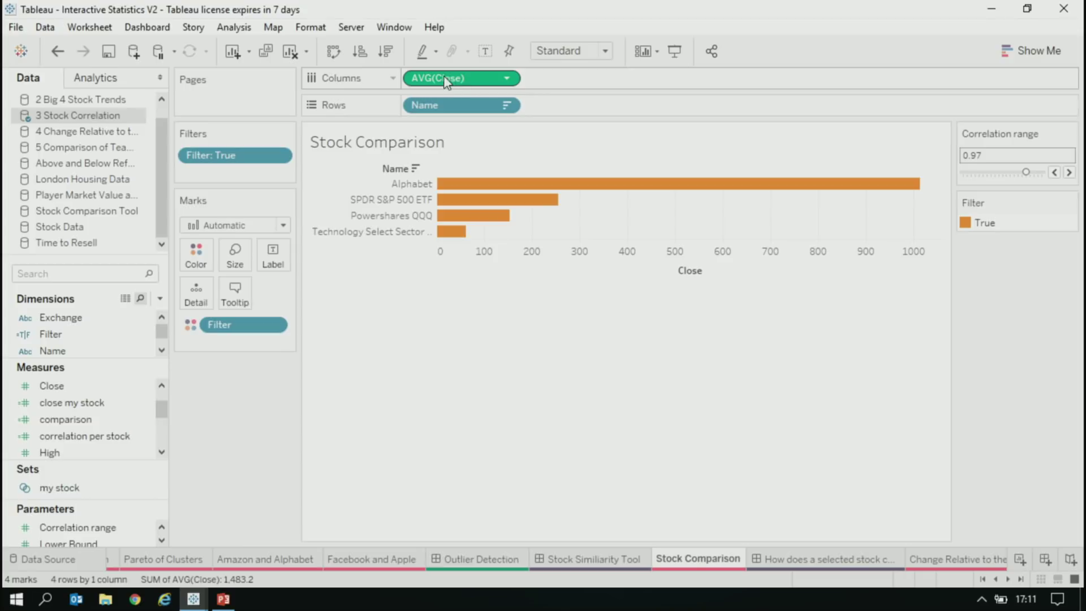
# - Move AVG(Close) to the rows after Name and add Date to the columns as Date (Continuous)
pyautogui.moveTo(451, 84); pyautogui.dragTo(576, 105)
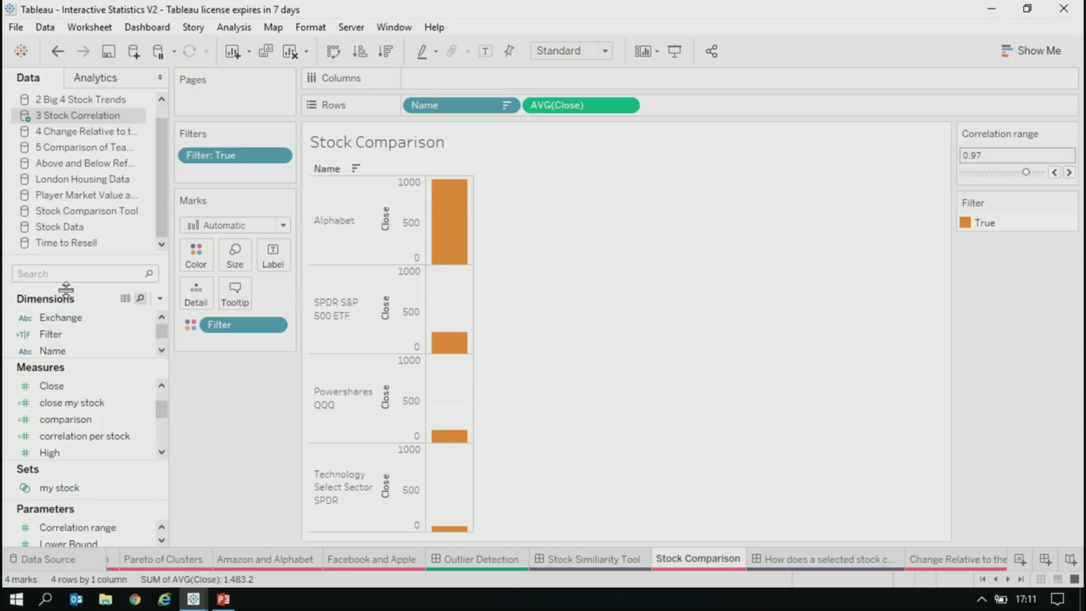
pyautogui.click(70, 272)
pyautogui.write('date')
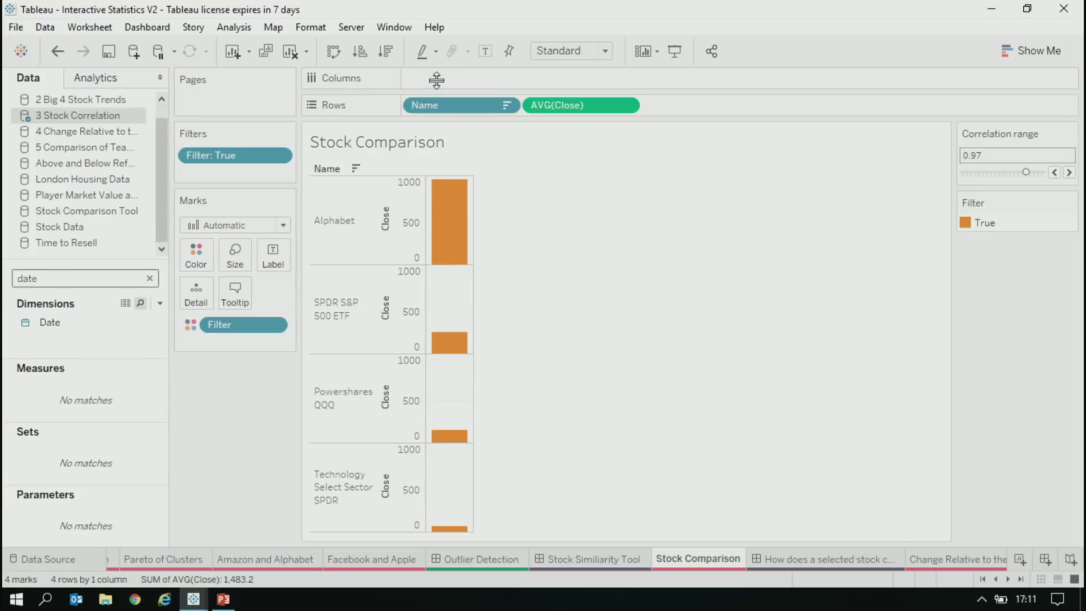
pyautogui.moveTo(50, 322); pyautogui.dragTo(405, 71)
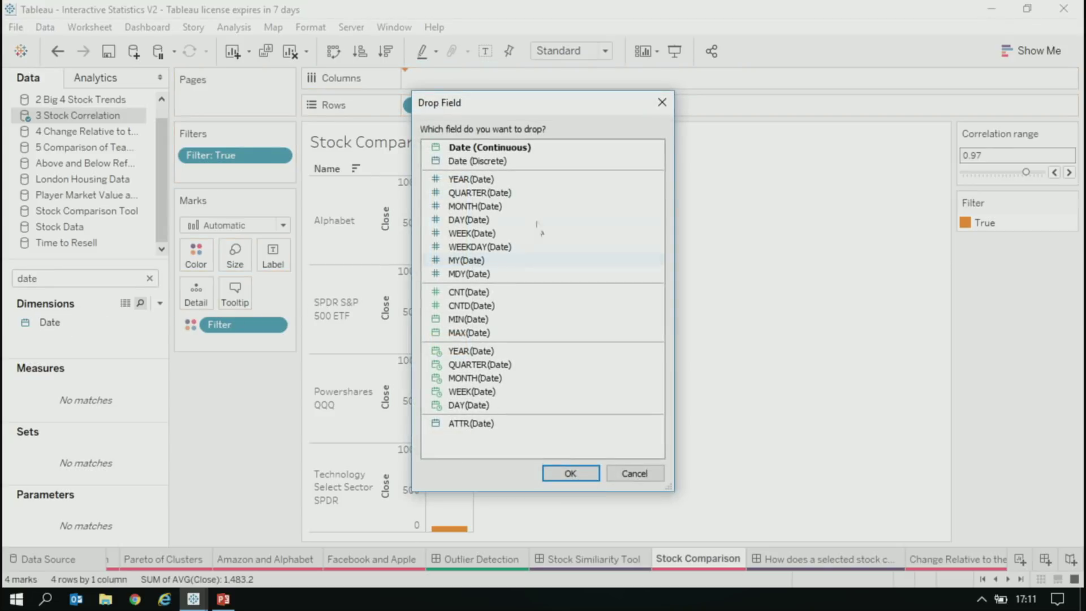
pyautogui.doubleClick(497, 148)
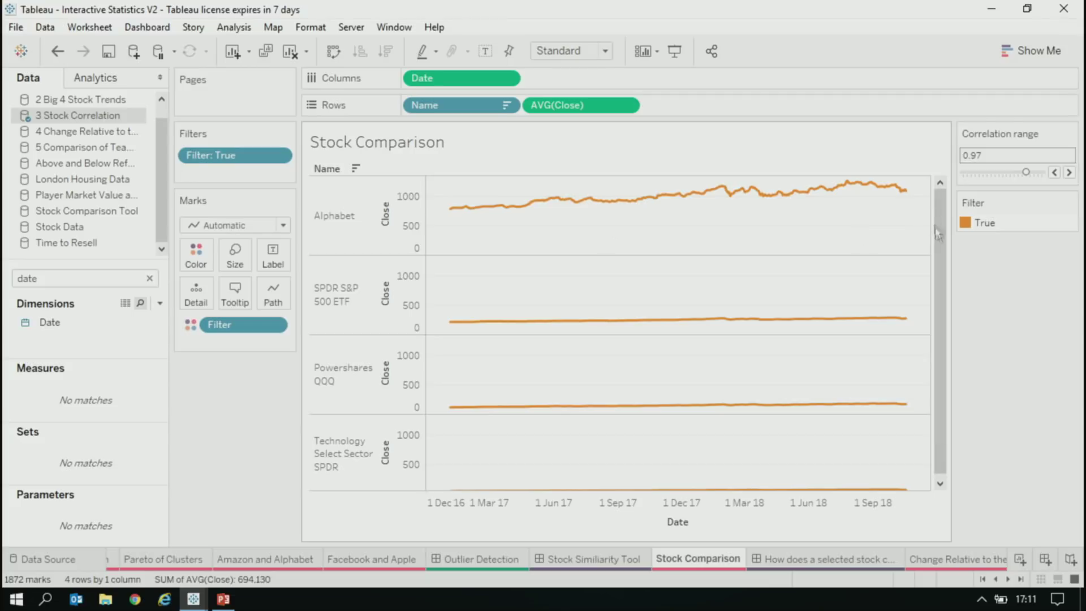
# - Set the Close axis to independent axis ranges for each row or column and close the axis settings
pyautogui.rightClick(415, 229)
pyautogui.click(461, 237)
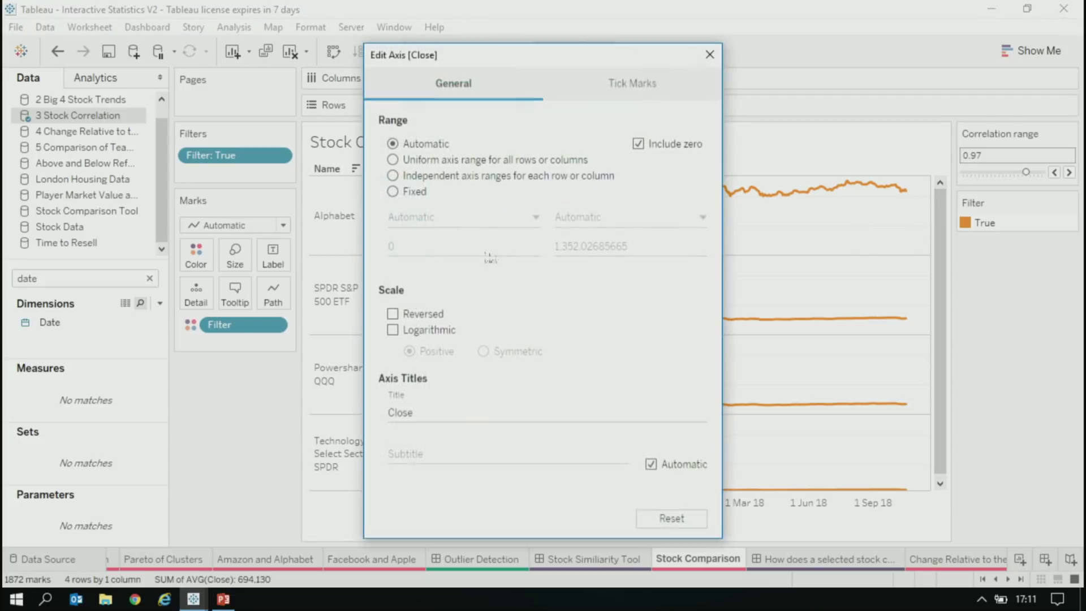
pyautogui.click(430, 176)
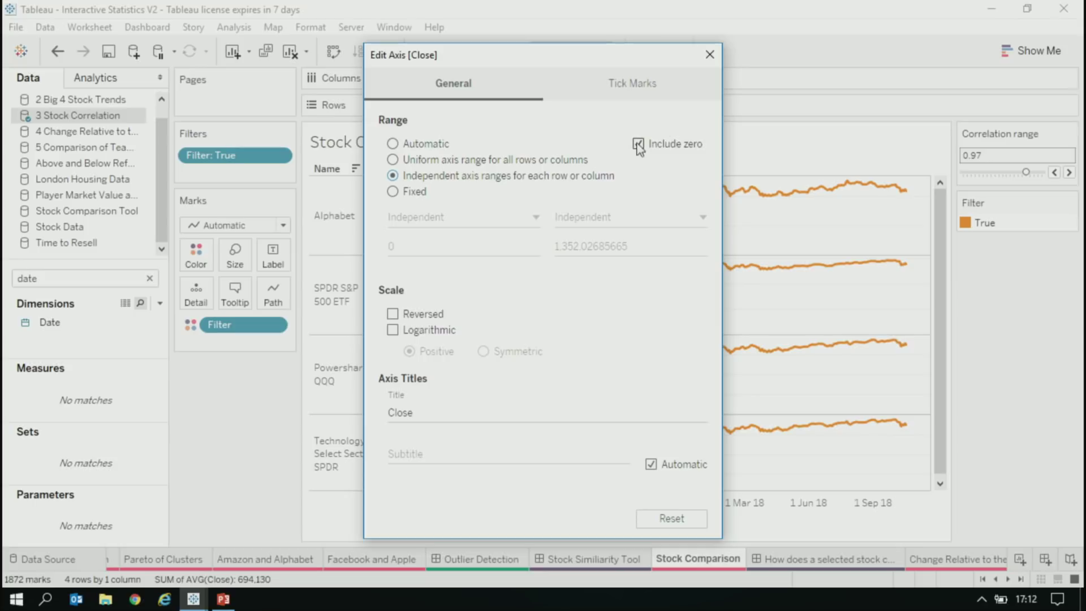
pyautogui.click(709, 55)
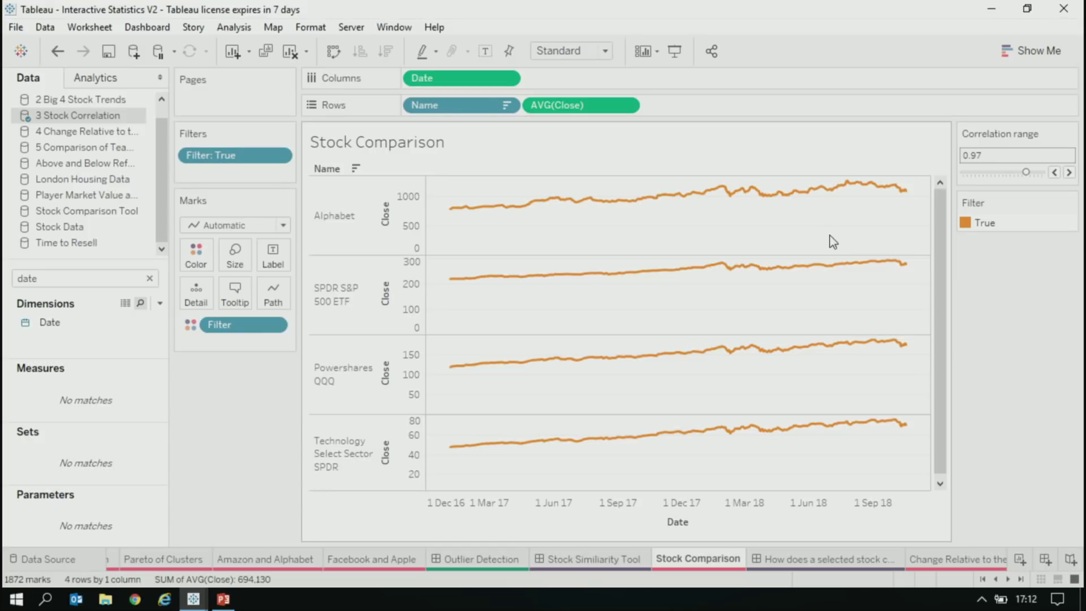
# - Create a calculated field named columns with the formula index()%5 and apply it
pyautogui.click(159, 303)
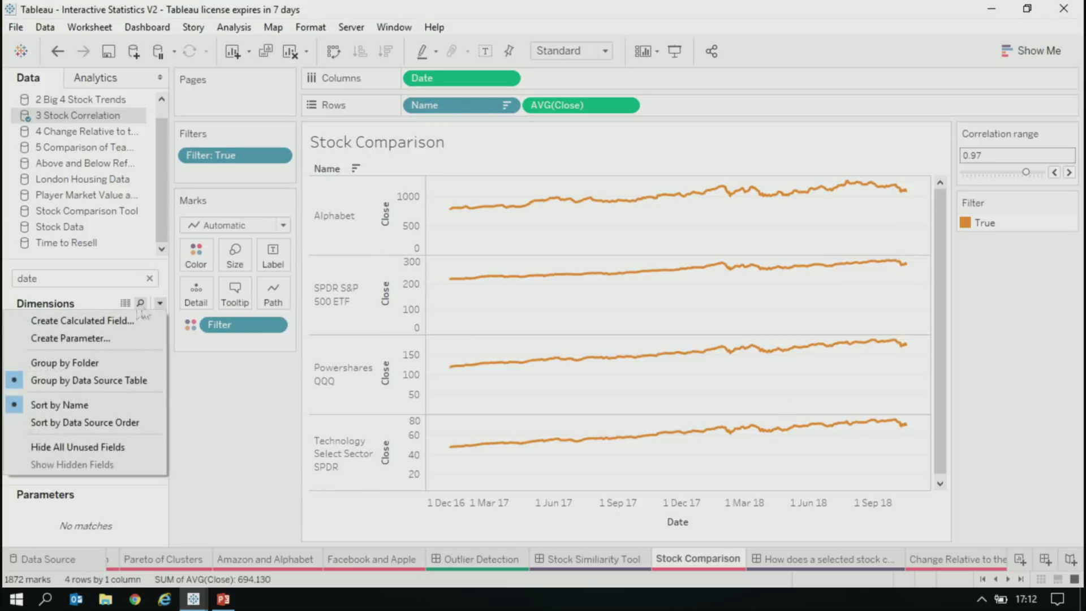
pyautogui.click(121, 320)
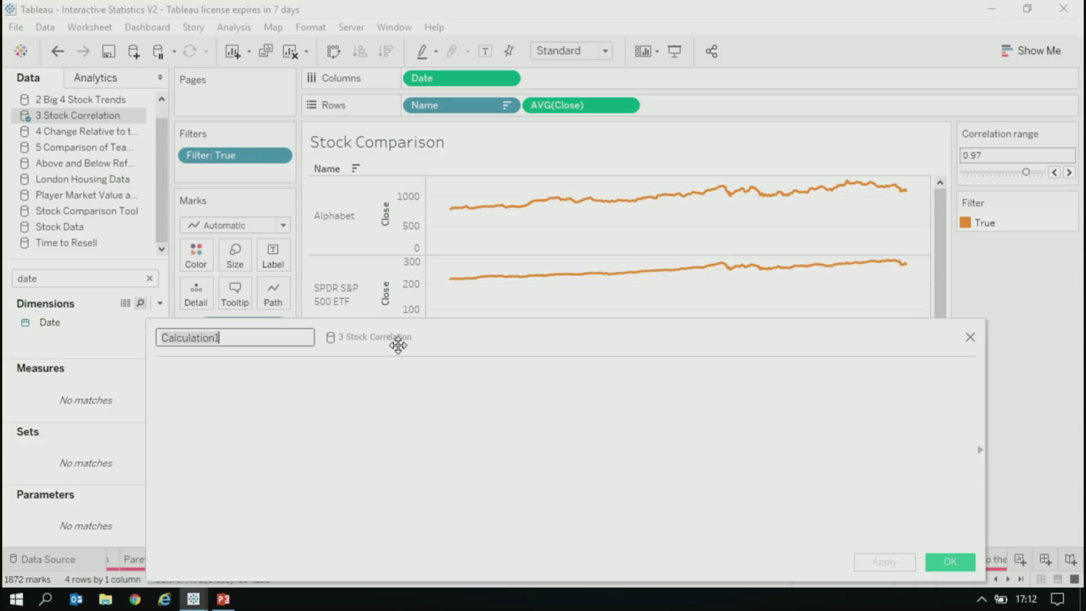
pyautogui.click(422, 375)
pyautogui.write('index()')
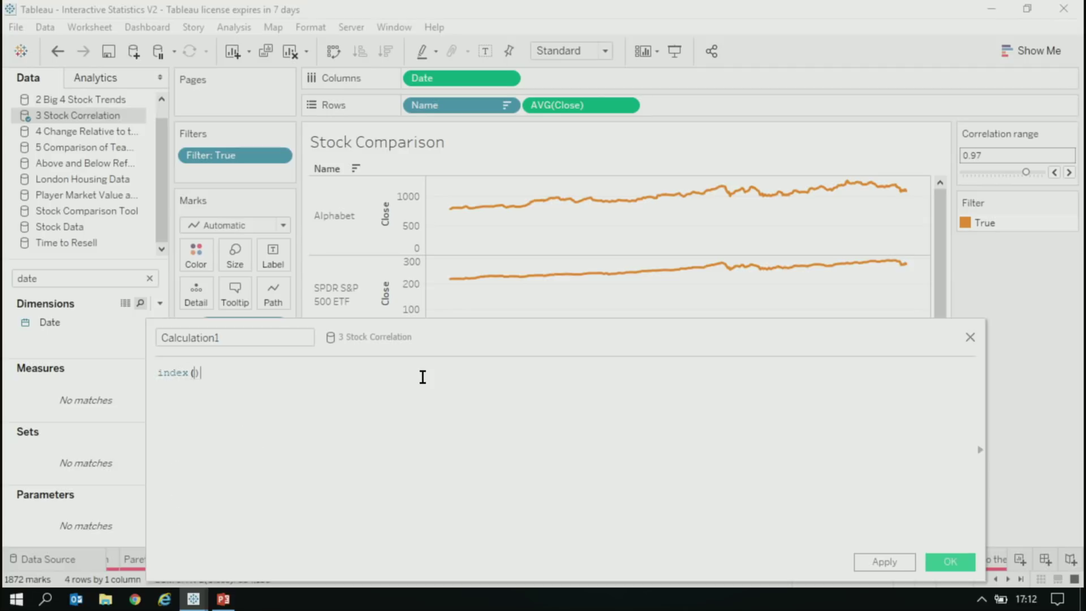
pyautogui.keyDown('ctrl'); pyautogui.scroll(3, 422, 377); pyautogui.keyUp('ctrl')
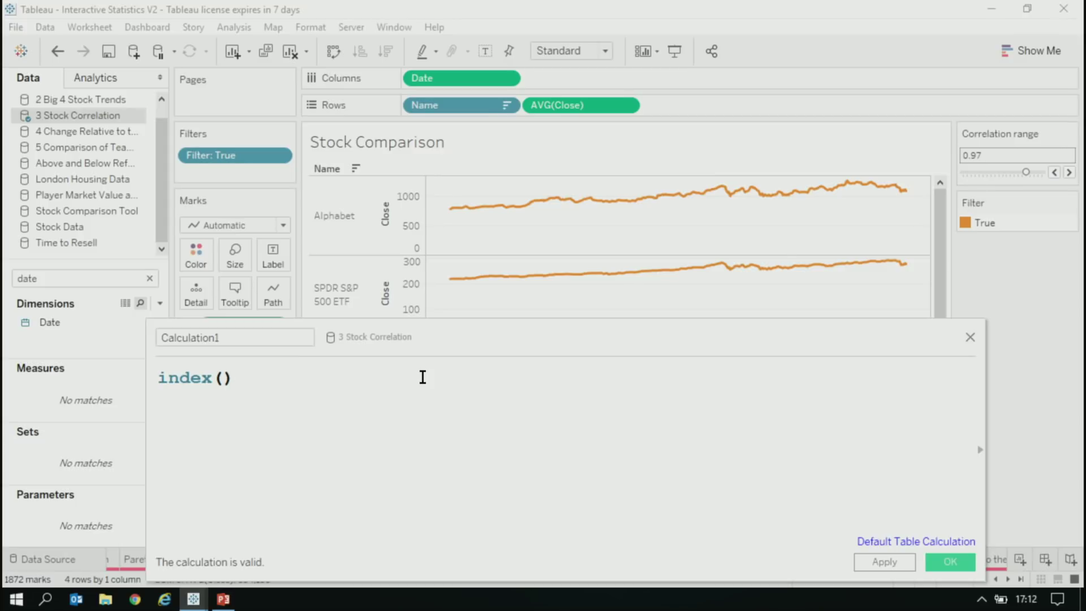
pyautogui.write('%5')
pyautogui.doubleClick(234, 337)
pyautogui.write('colum')
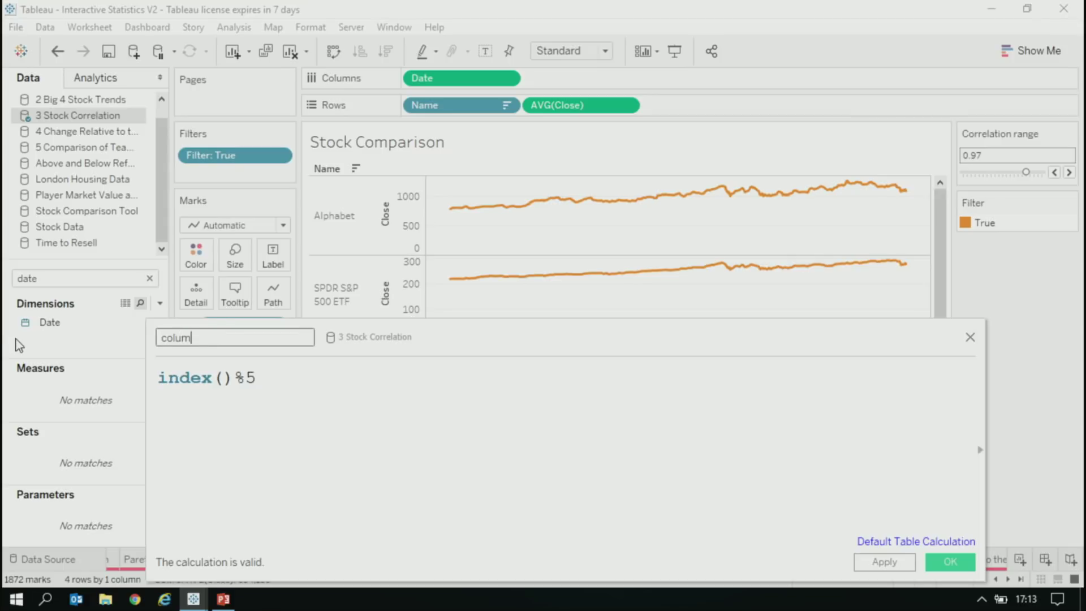
pyautogui.write('ns')
pyautogui.click(905, 562)
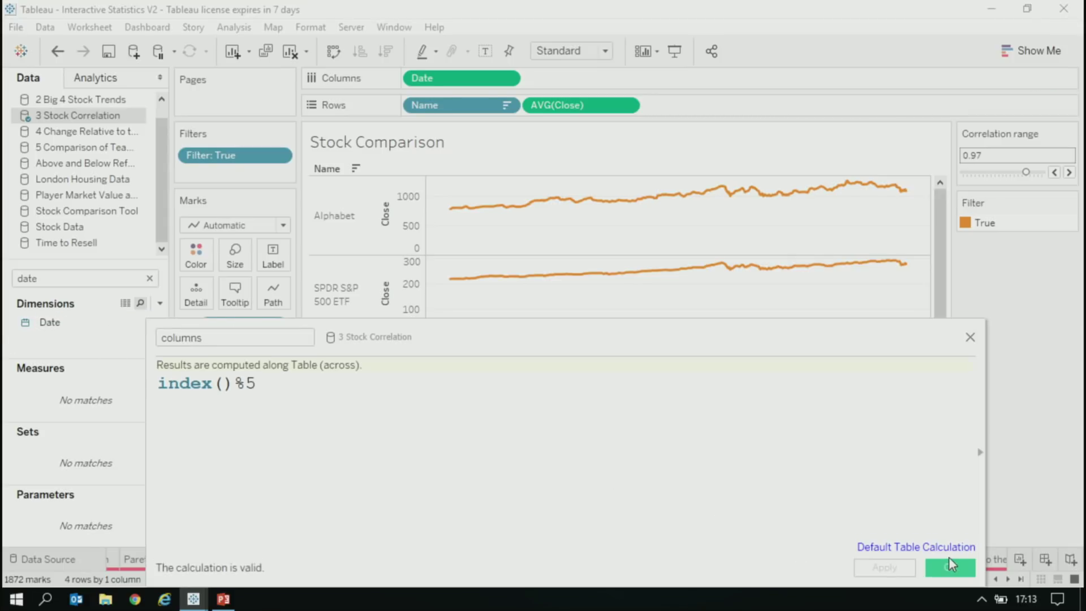
# - Find the columns field, convert it to discrete, and place it on the rows between Name and AVG(Close)
pyautogui.click(149, 278)
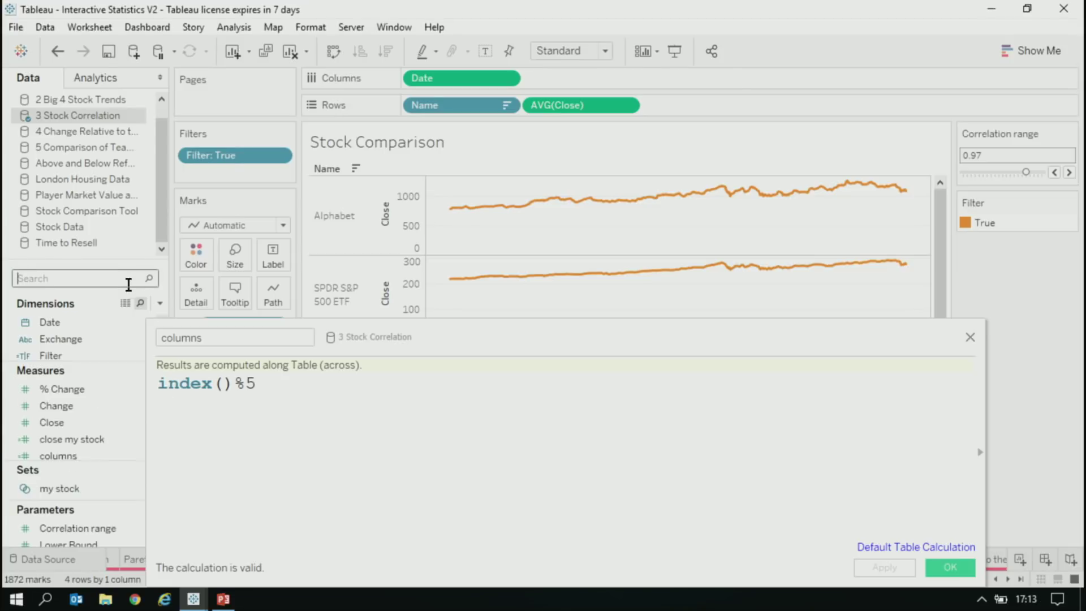
pyautogui.write('colu')
pyautogui.click(83, 384)
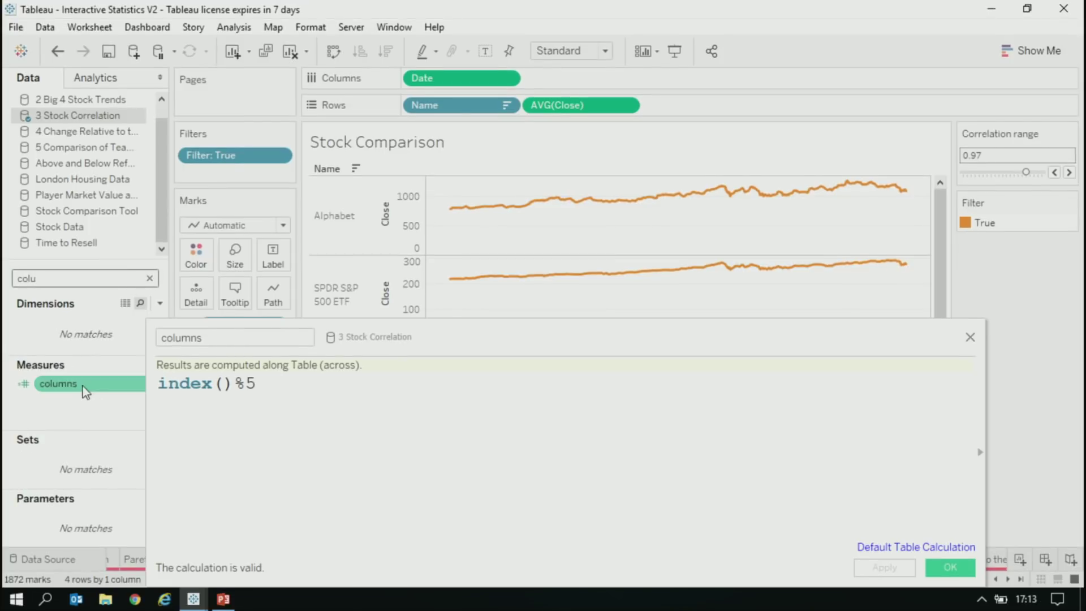
pyautogui.rightClick(85, 389)
pyautogui.click(152, 236)
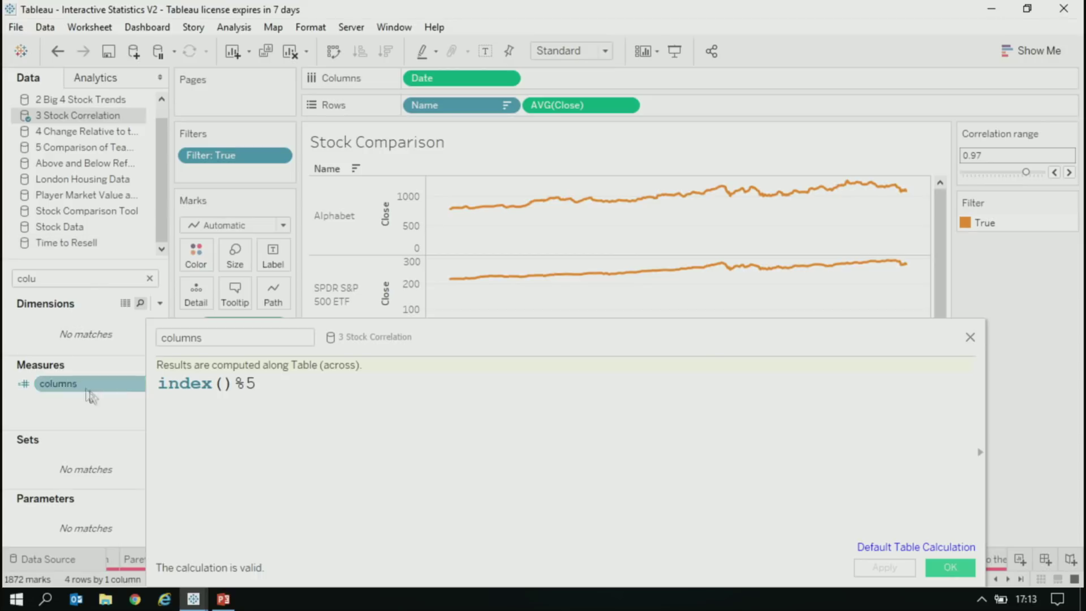
pyautogui.press('Return')
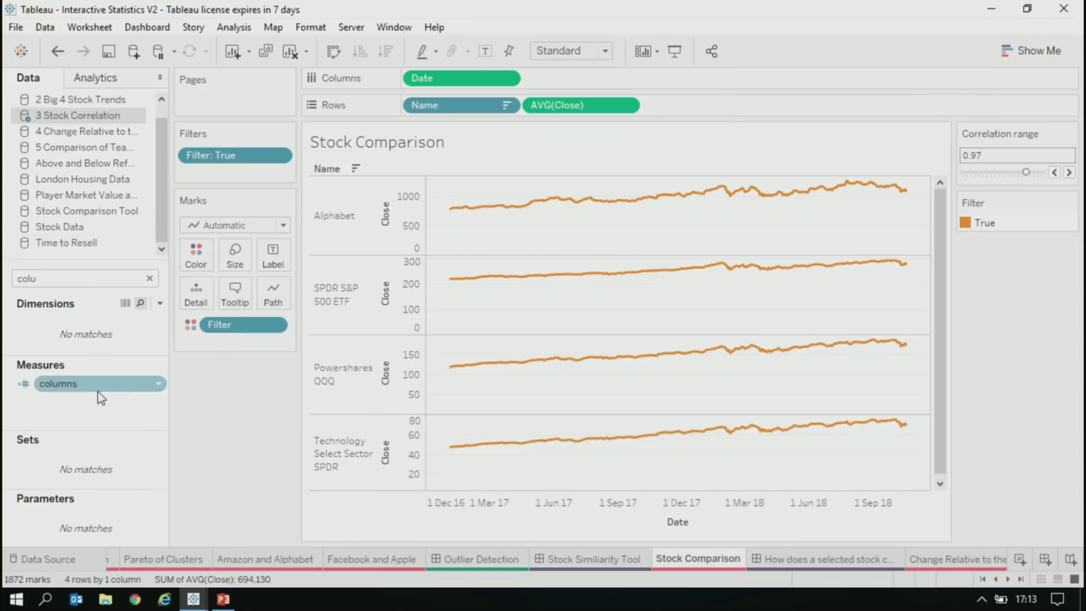
pyautogui.moveTo(99, 390); pyautogui.dragTo(512, 113)
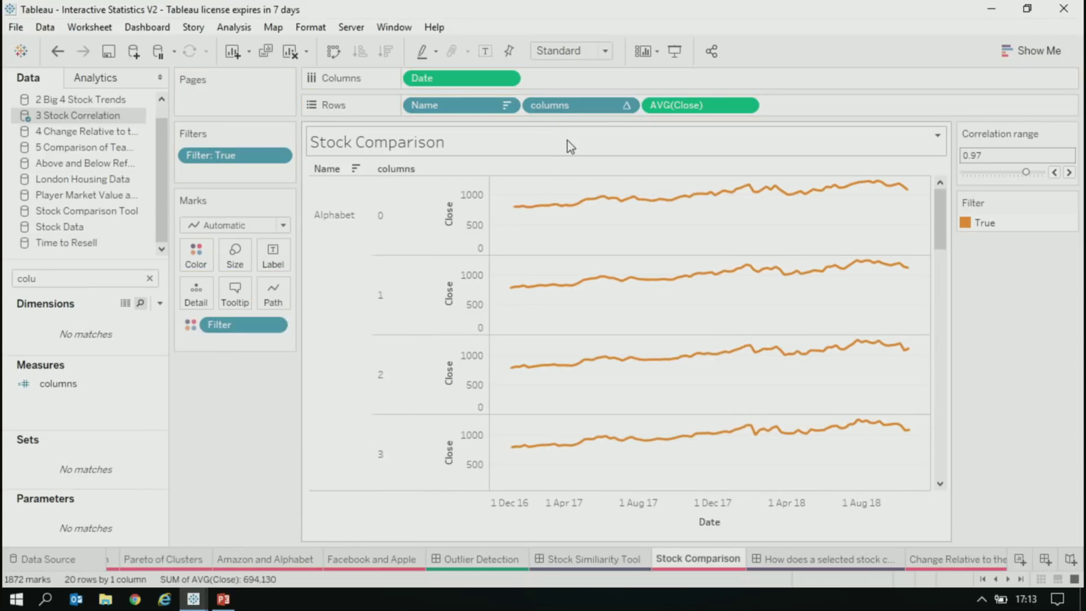
# - Open the table calculation settings of the columns field in the rows and remove the Filter field from the color marks
pyautogui.click(626, 106)
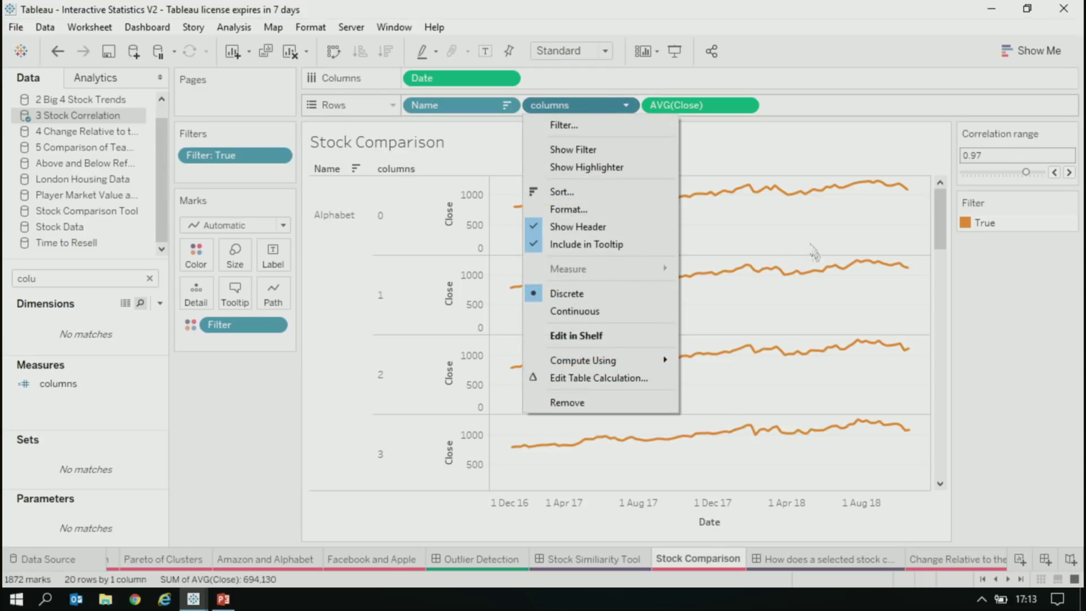
pyautogui.click(816, 313)
pyautogui.scroll(-10, 814, 309)
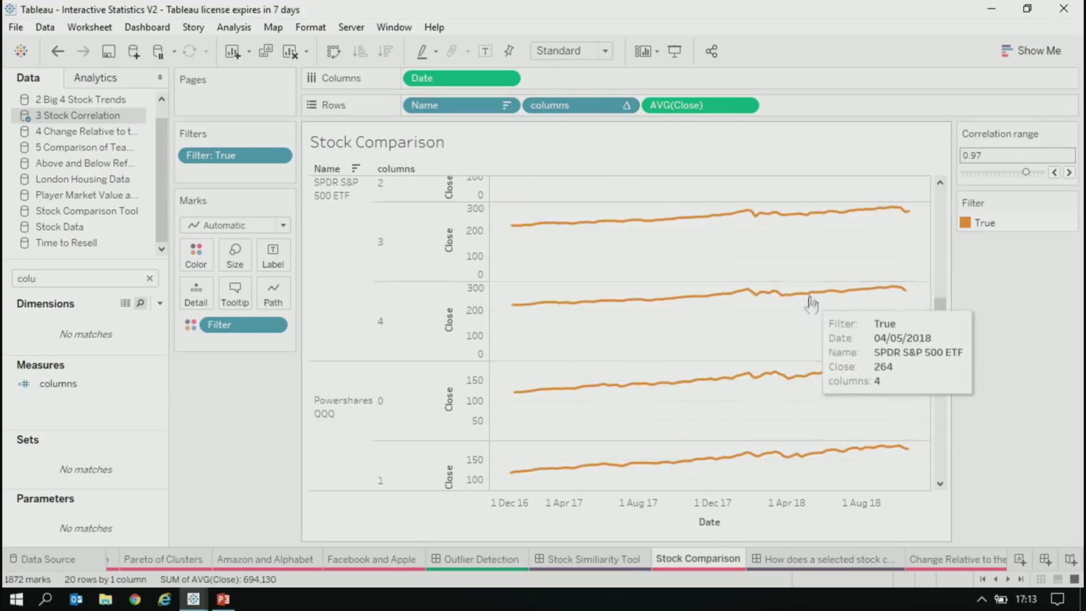
pyautogui.scroll(-10, 812, 305)
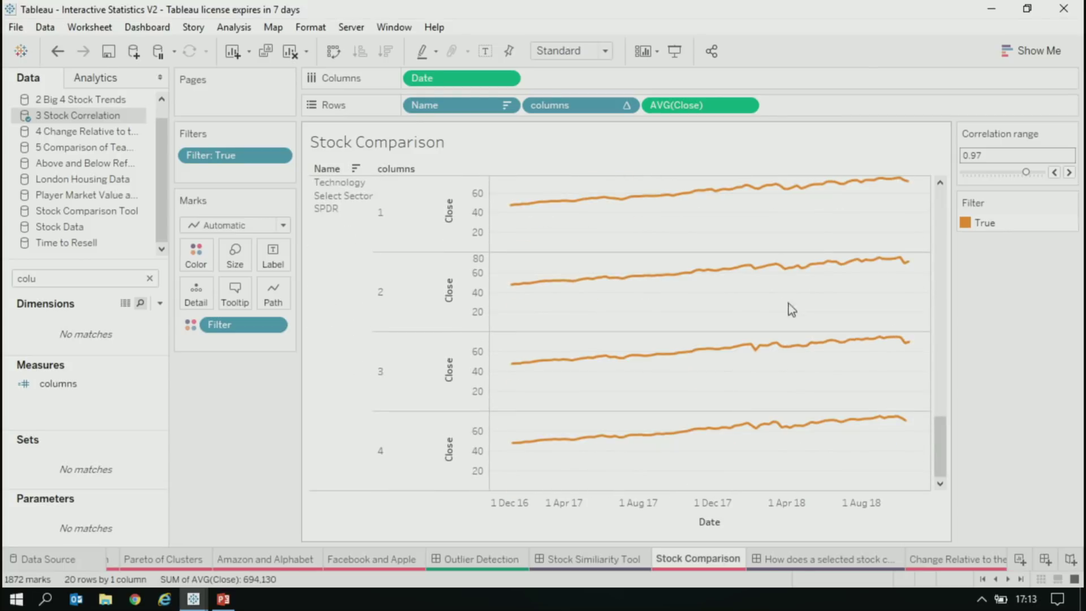
pyautogui.scroll(5, 655, 189)
pyautogui.click(626, 105)
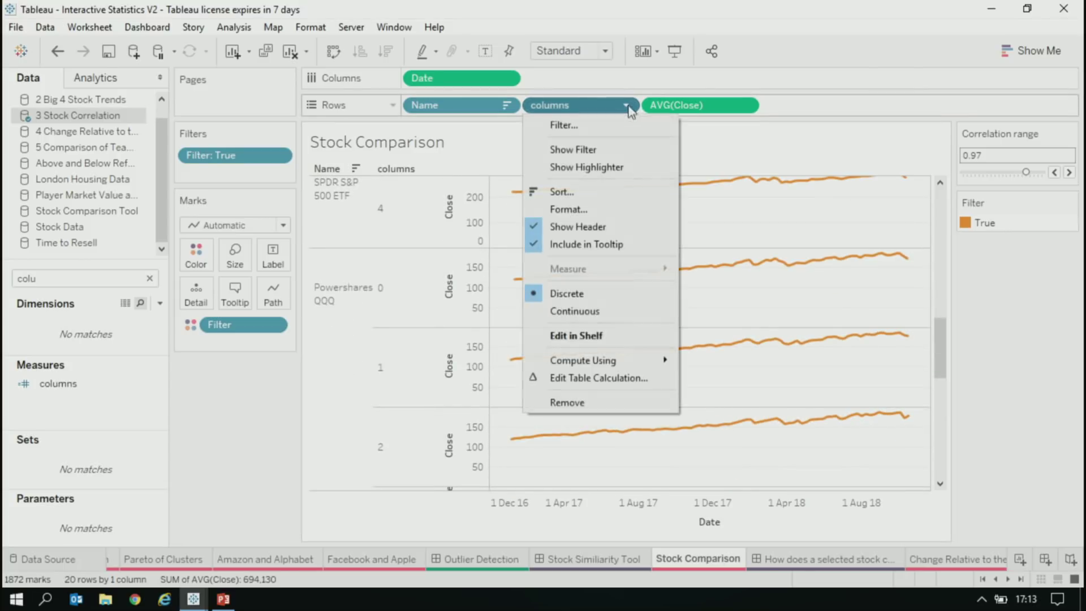
pyautogui.click(598, 377)
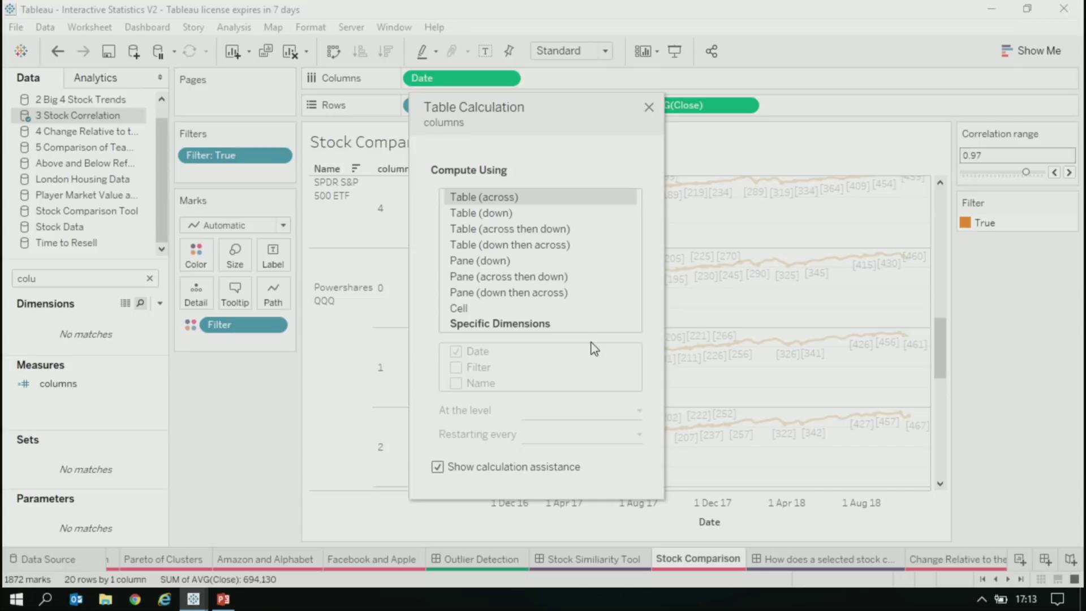
pyautogui.moveTo(214, 324); pyautogui.dragTo(202, 375)
# - Compute columns using the specific dimensions Name and Date, with Name first, at the level Name, and close the settings
pyautogui.click(518, 323)
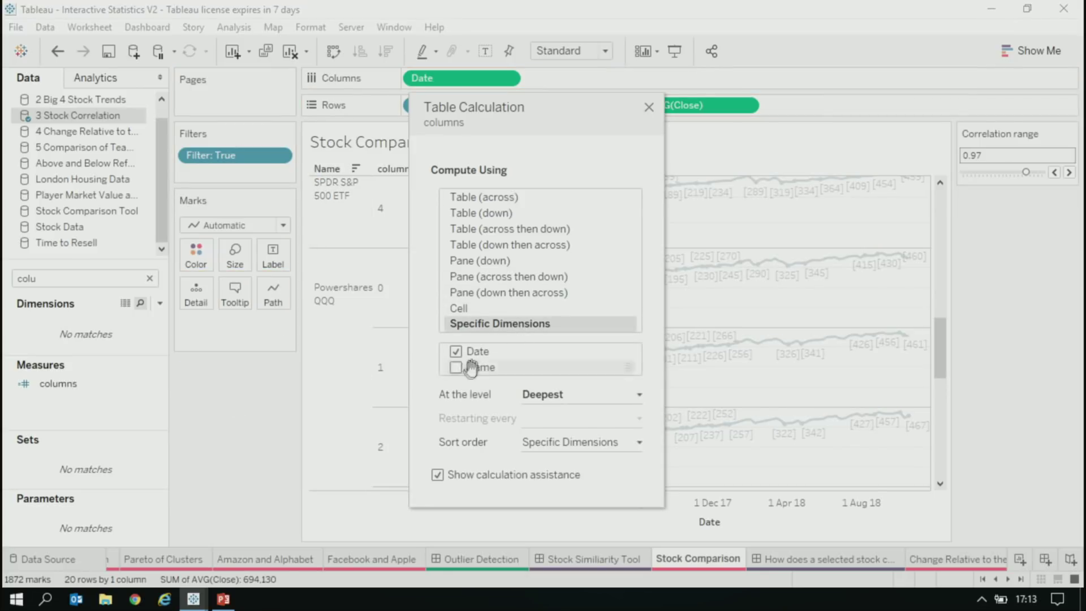
pyautogui.click(471, 367)
pyautogui.moveTo(481, 366); pyautogui.dragTo(493, 348)
pyautogui.click(551, 396)
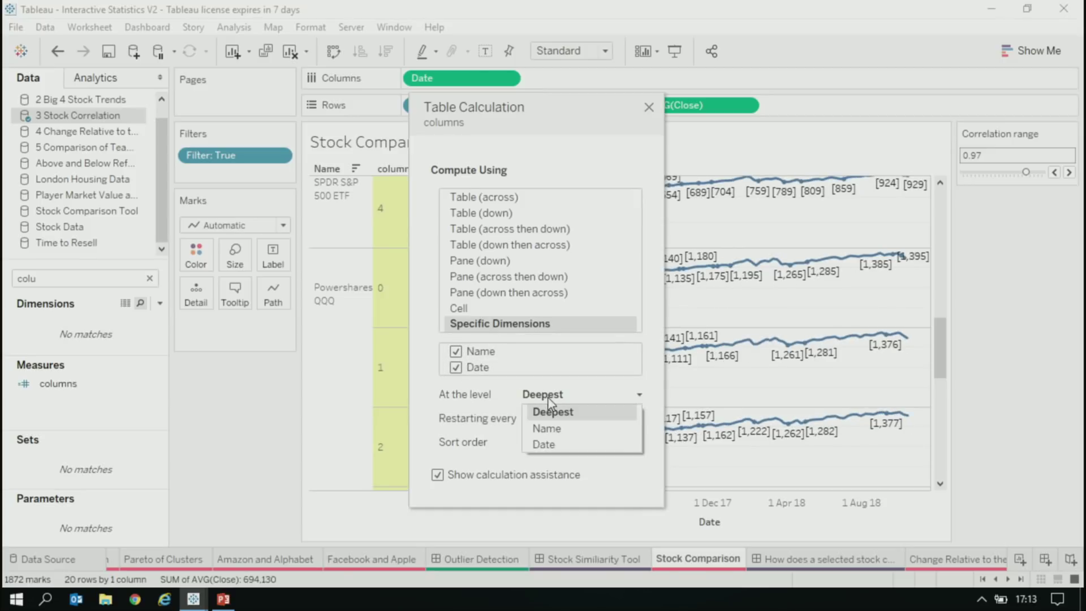
pyautogui.click(559, 429)
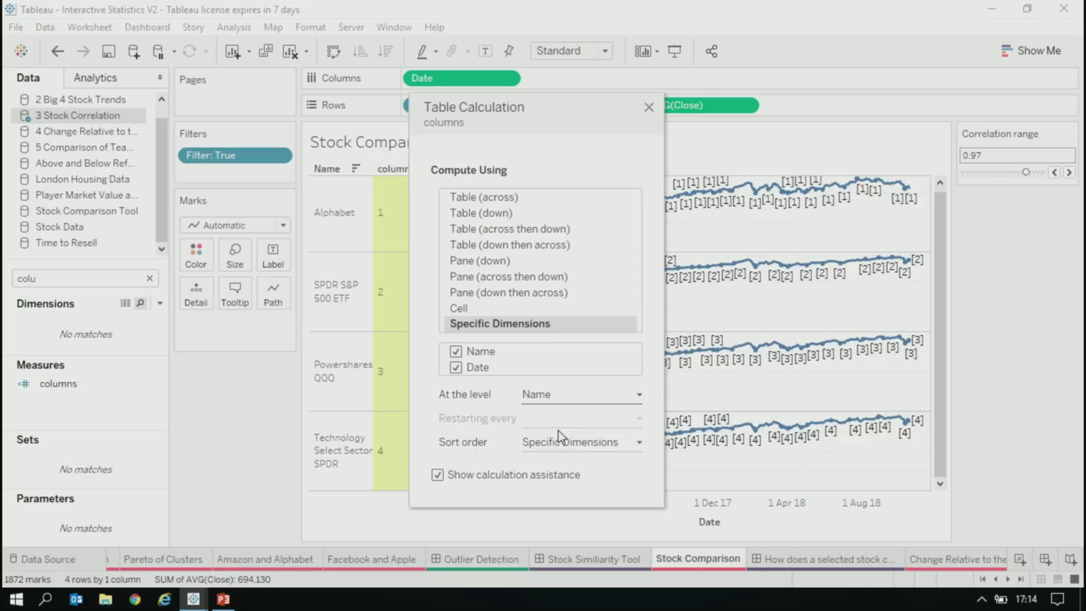
pyautogui.click(648, 108)
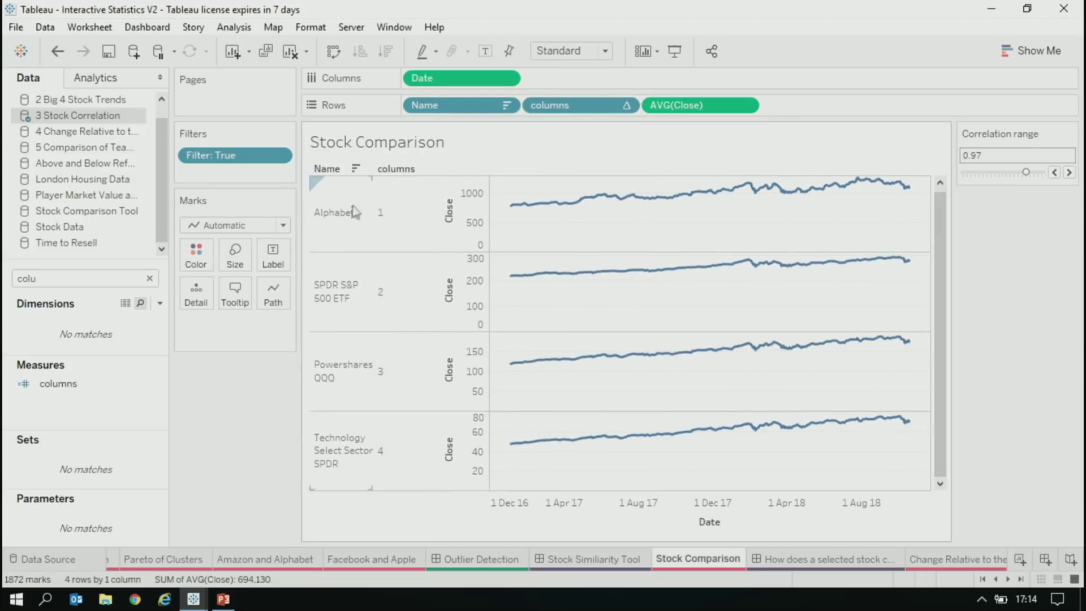
# - Lower the Correlation range parameter to 0.95 and look through the stocks in the view
pyautogui.click(65, 384)
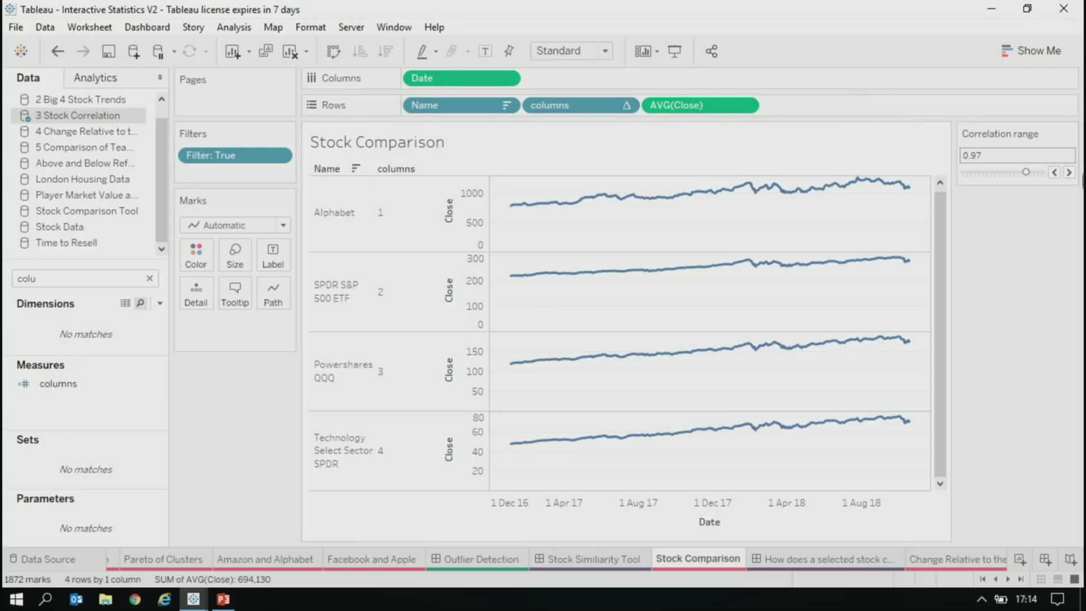
pyautogui.click(1054, 172)
pyautogui.click(1054, 172)
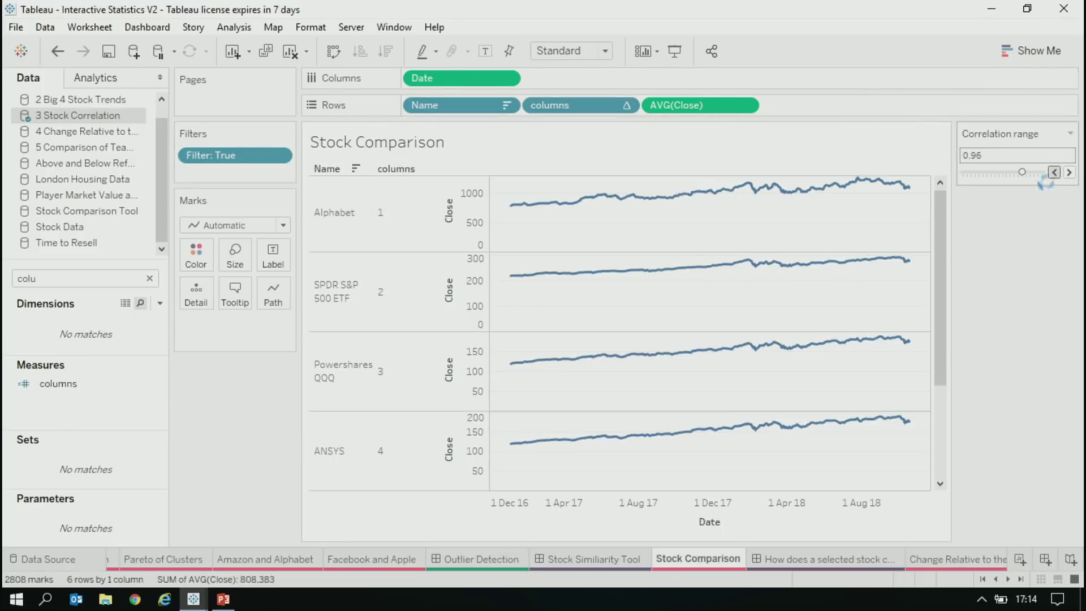
pyautogui.moveTo(944, 205); pyautogui.dragTo(962, 242)
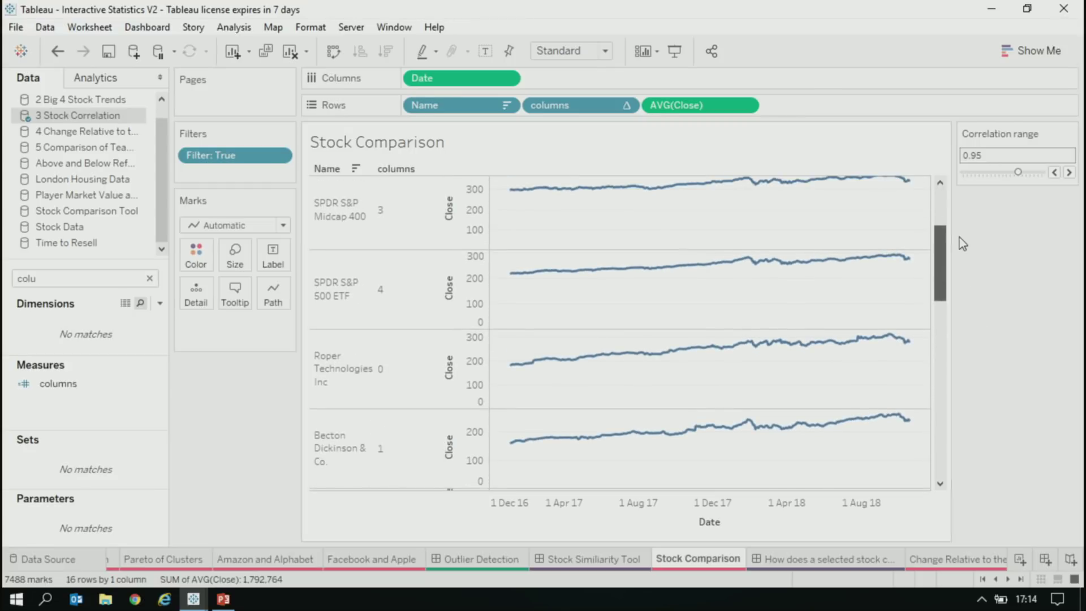
# - Open the fit options for the Stock Comparison view
pyautogui.click(599, 51)
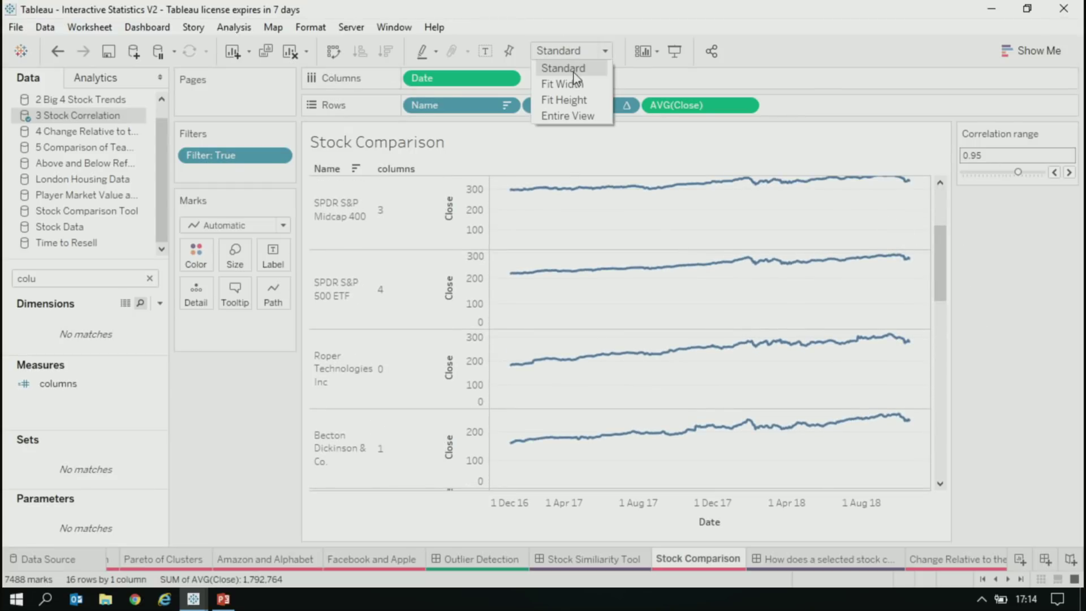
# - Fit the sheet to the entire view and highlight the first two groups of five values under the columns header
pyautogui.click(582, 116)
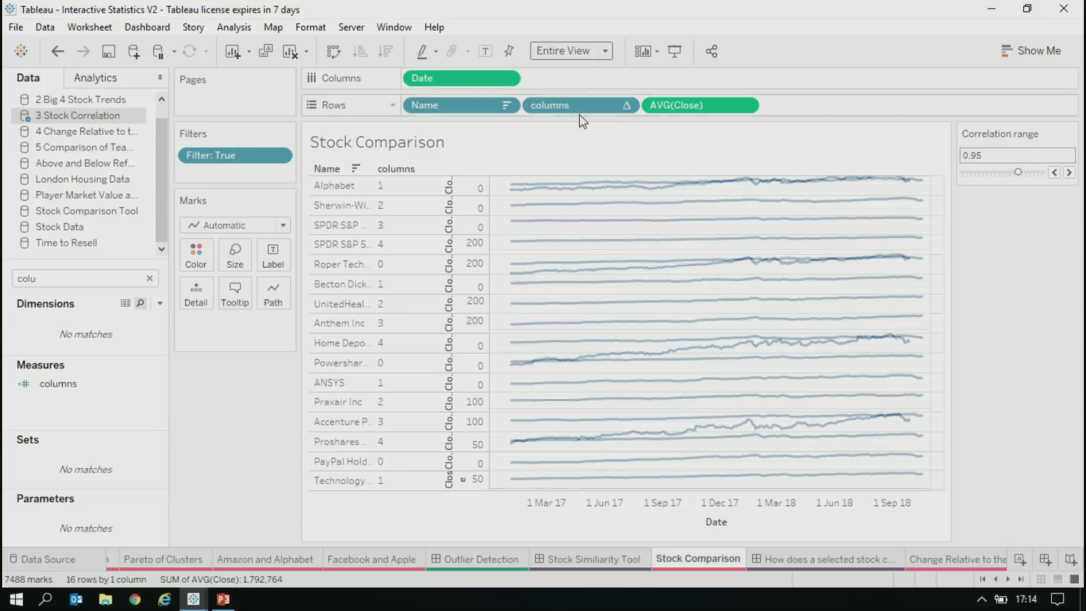
pyautogui.click(394, 189)
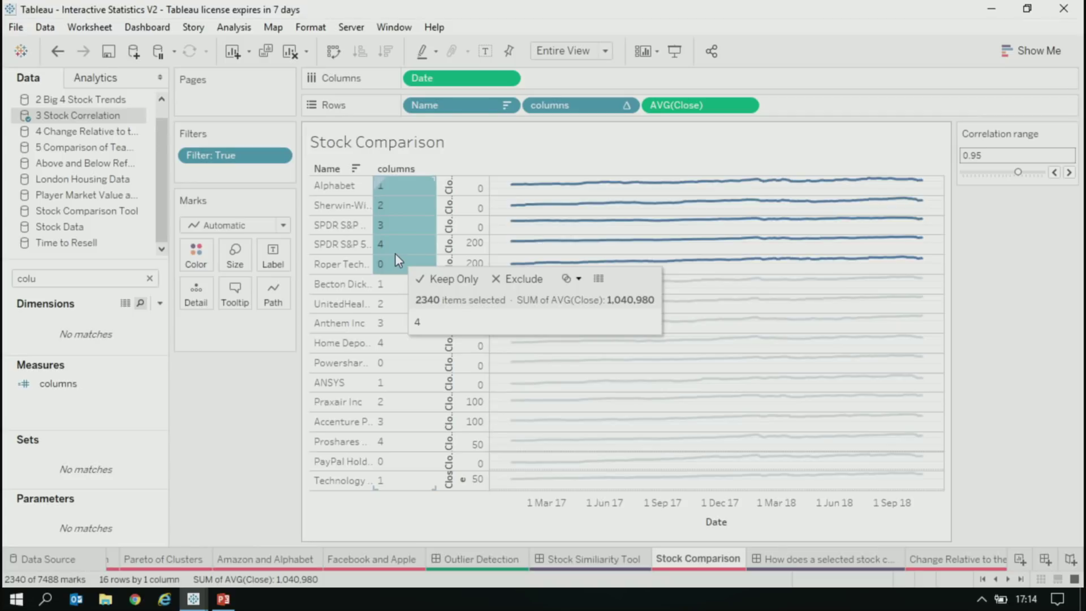
pyautogui.moveTo(389, 286); pyautogui.dragTo(392, 371)
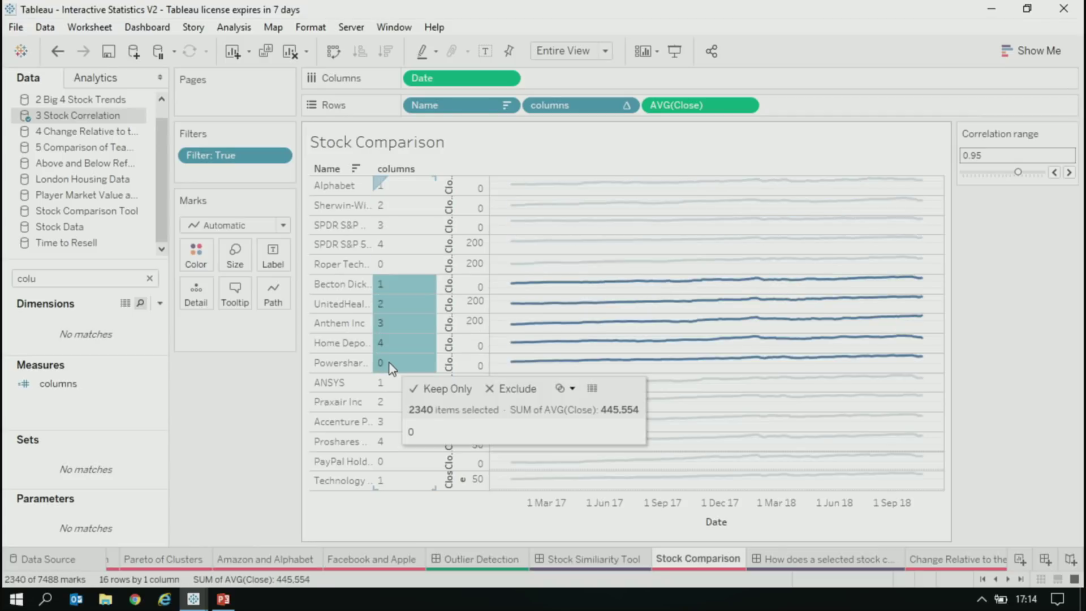
pyautogui.click(392, 368)
pyautogui.click(390, 366)
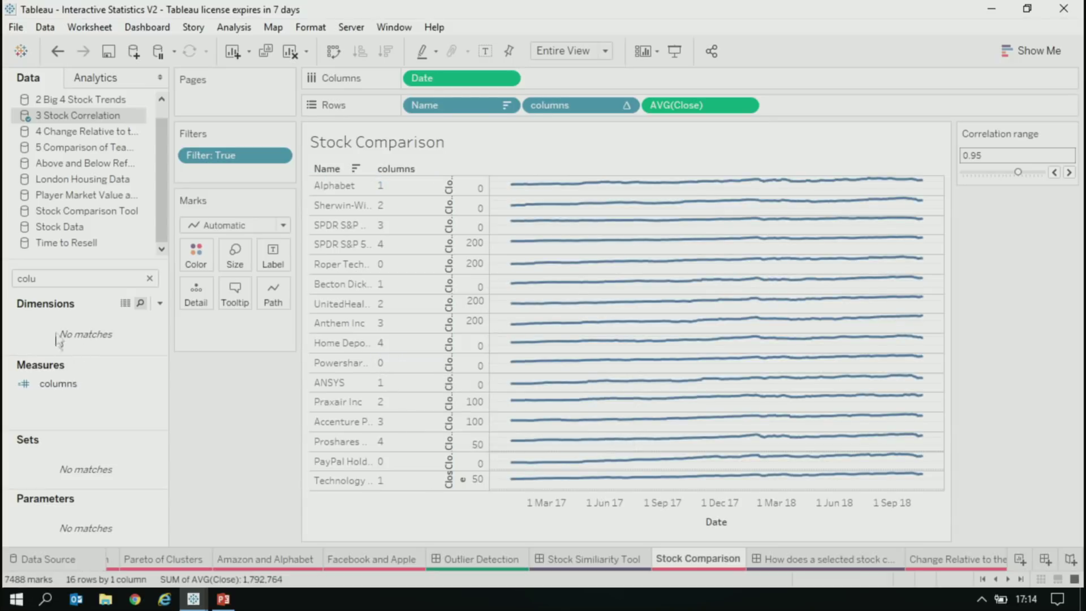
# - Create a calculated field in 3 Stock Correlation with the first formula line if [columns]=1 then PREVIOUS_VALUE(0)+1
pyautogui.rightClick(128, 356)
pyautogui.click(158, 408)
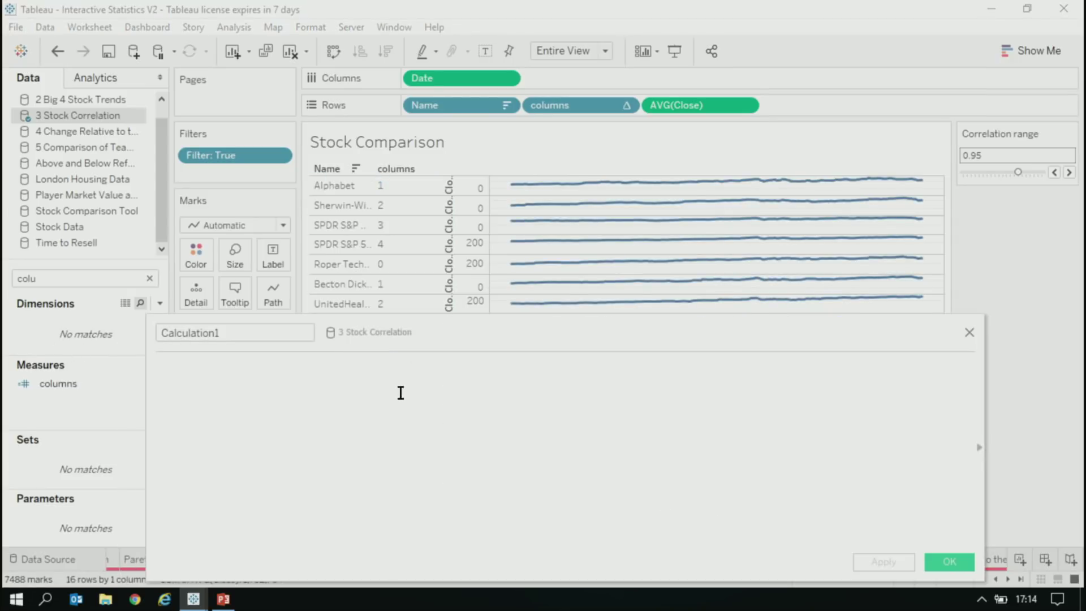
pyautogui.write('if')
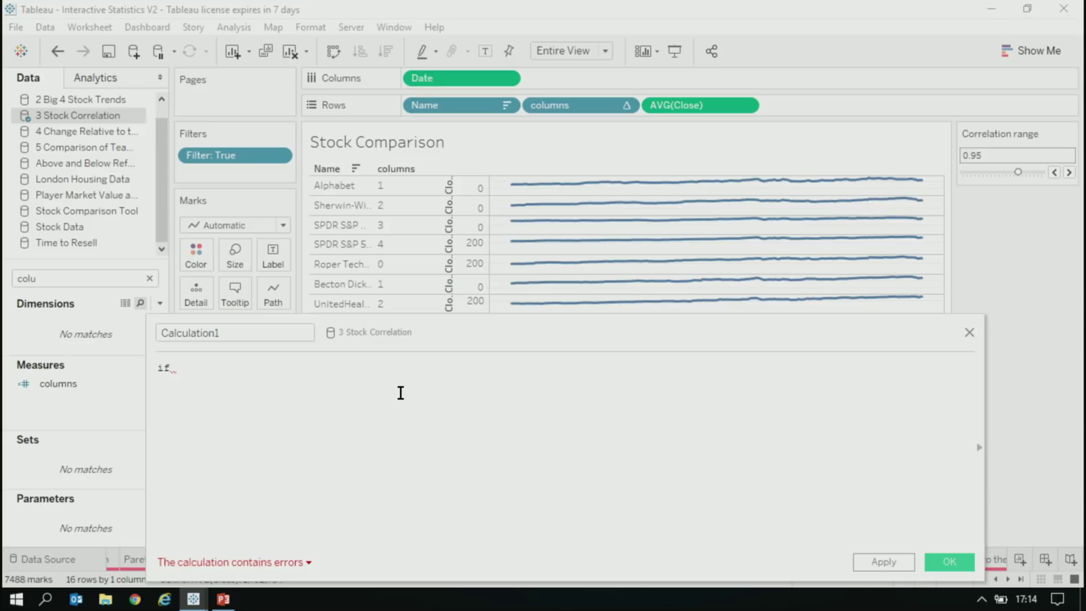
pyautogui.scroll(3, 401, 392)
pyautogui.write('colu')
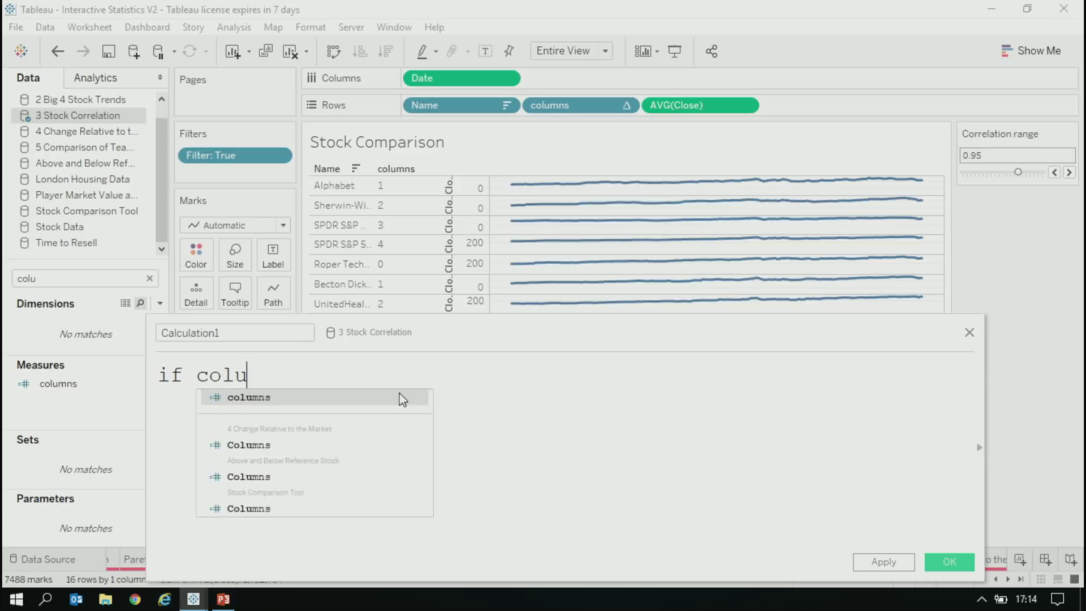
pyautogui.press('Return')
pyautogui.write('=')
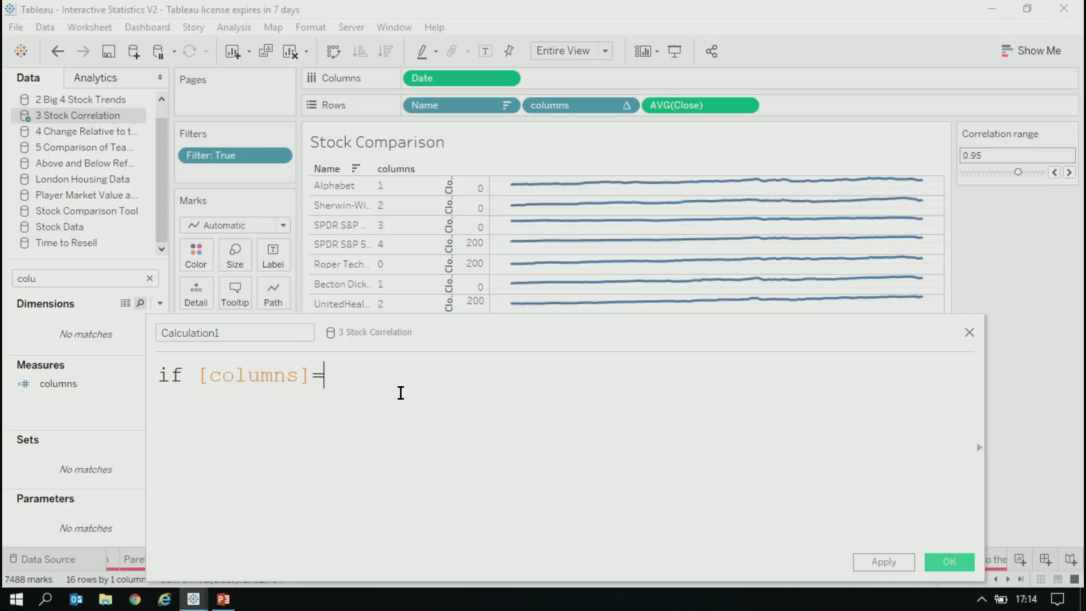
pyautogui.write('1 then pre')
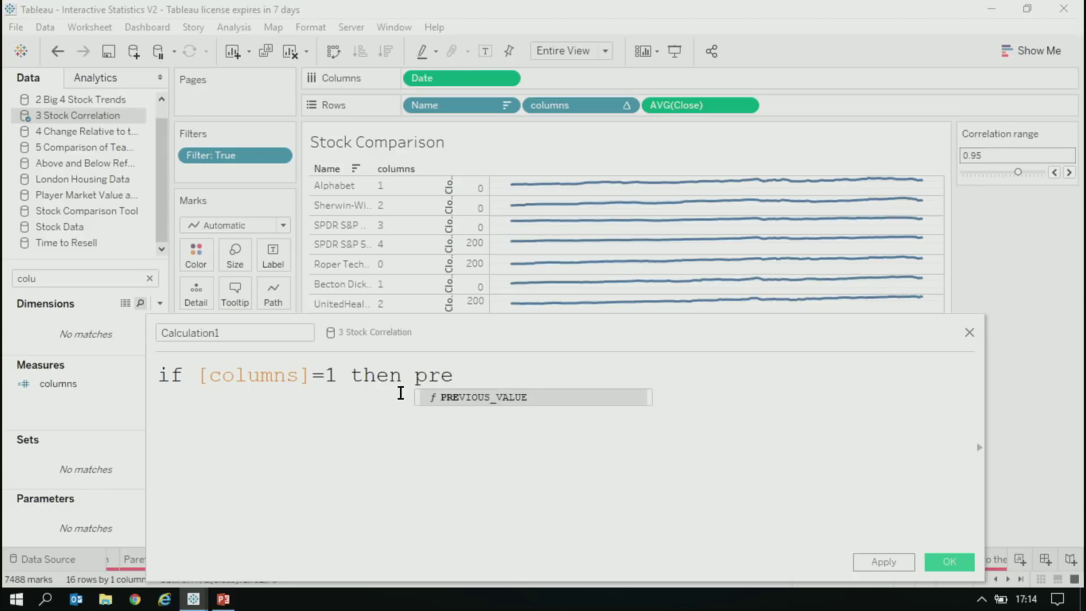
pyautogui.press('Return')
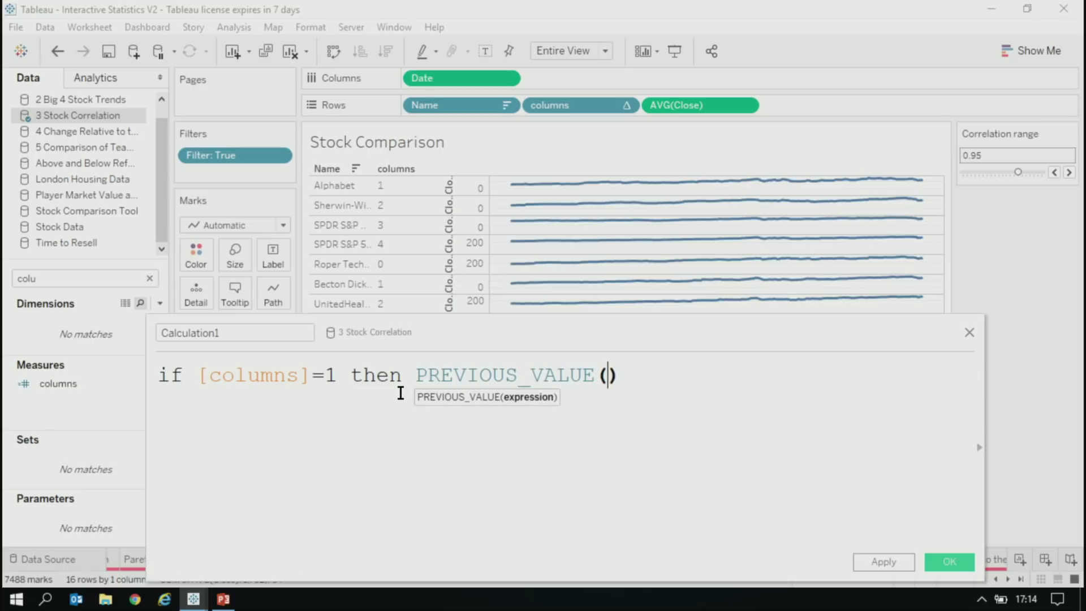
pyautogui.write('0')
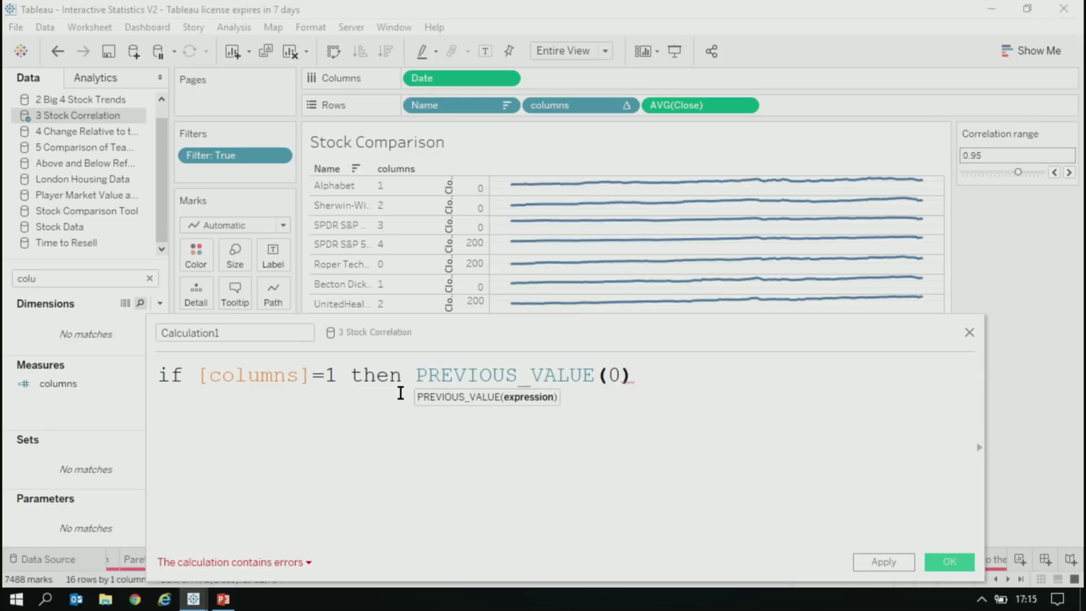
pyautogui.press('End')
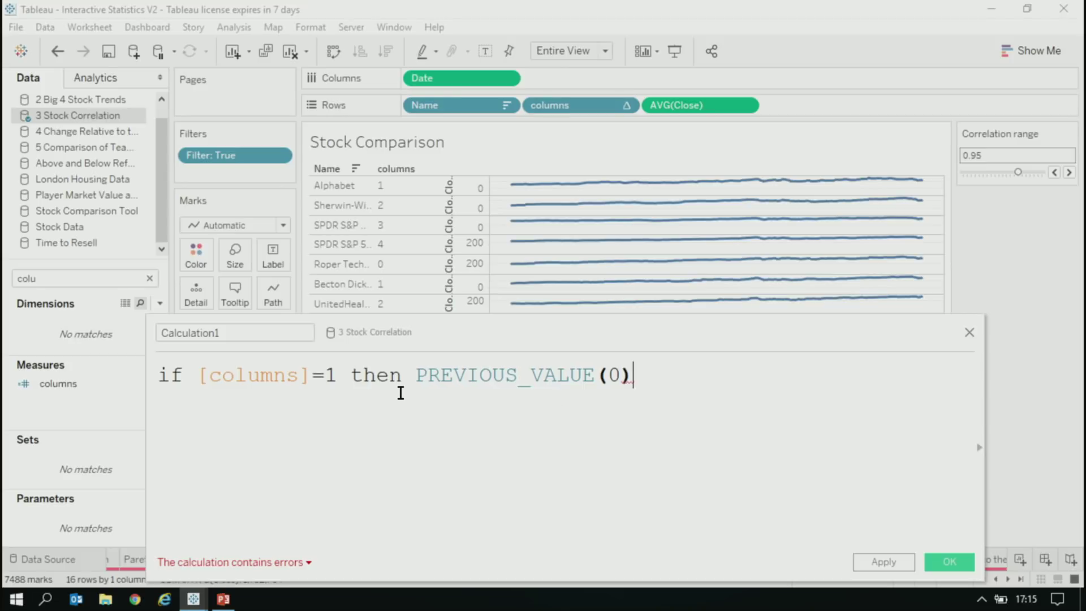
pyautogui.write('+1')
pyautogui.press('Return')
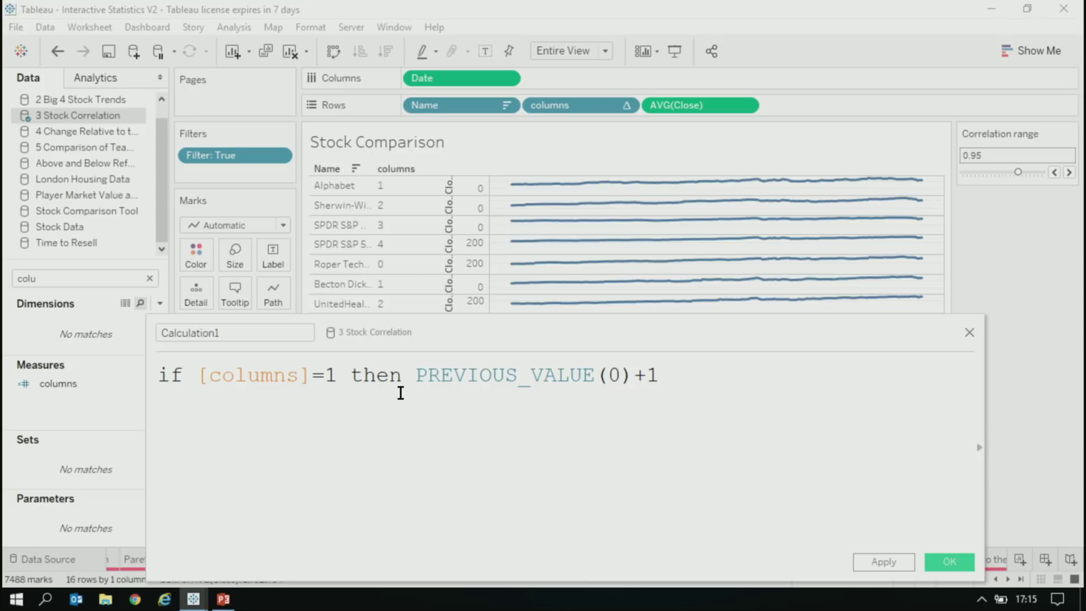
# - Add the lines ELSEIF PREVIOUS_VALUE(0) and END to the calculation's formula
pyautogui.write('else')
pyautogui.press('Down')
pyautogui.press('Return')
pyautogui.write('preiv')
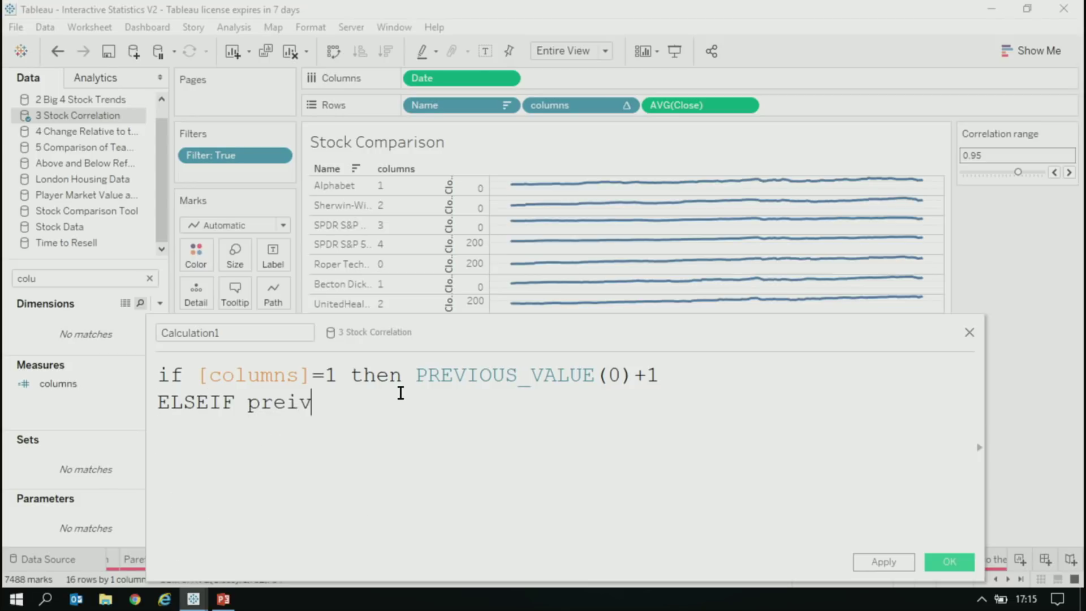
pyautogui.press('BackSpace')
pyautogui.press('BackSpace')
pyautogui.press('Return')
pyautogui.write(')')
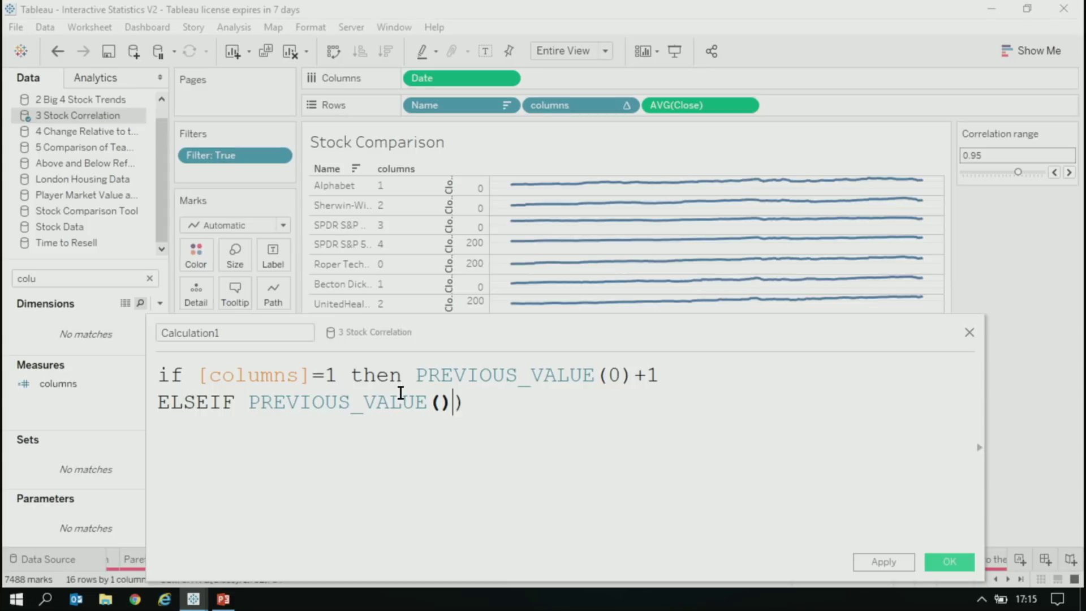
pyautogui.press('Return')
pyautogui.press('BackSpace')
pyautogui.press('BackSpace')
pyautogui.write('0')
pyautogui.press('Right')
pyautogui.press('Return')
pyautogui.write('en')
pyautogui.press('Return')
# - Name the calculated field rows and apply it
pyautogui.doubleClick(280, 333)
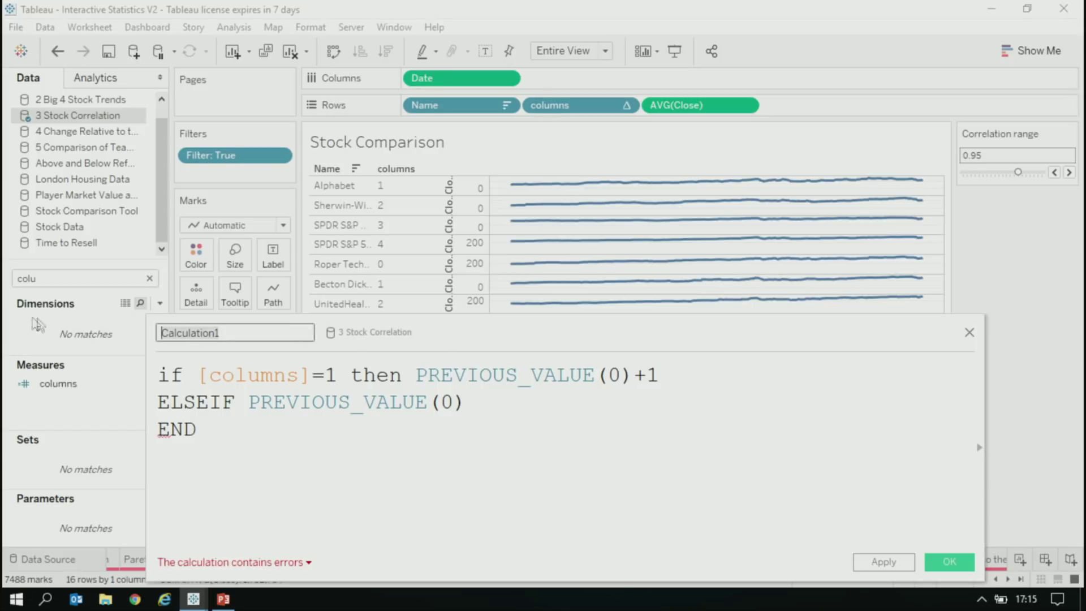
pyautogui.write('rows')
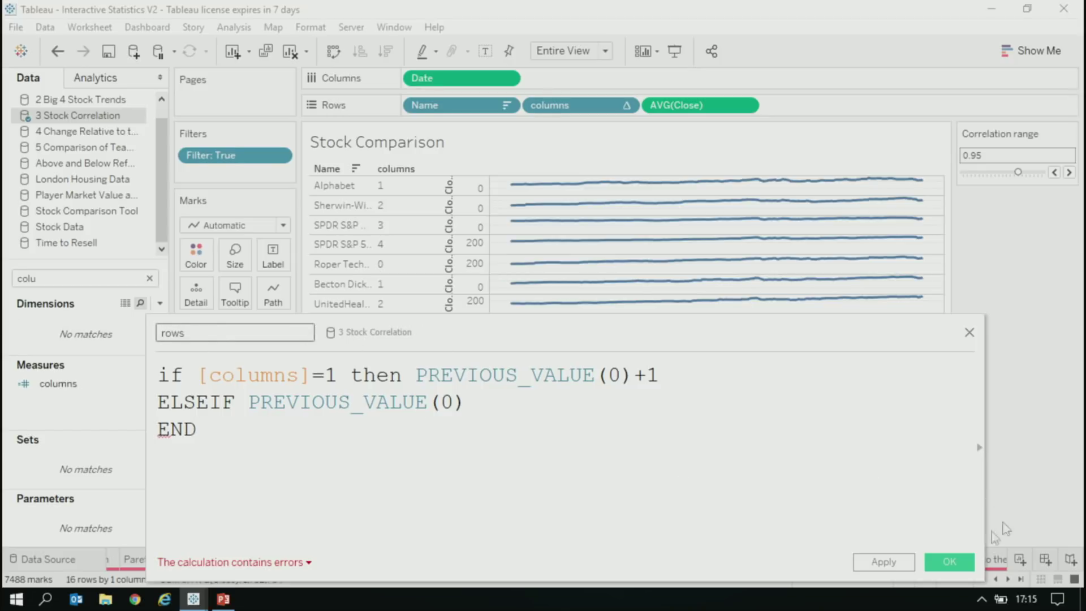
pyautogui.click(883, 561)
# - Correct ELSEIF to ELSE in the rows formula and apply the calculation
pyautogui.click(487, 472)
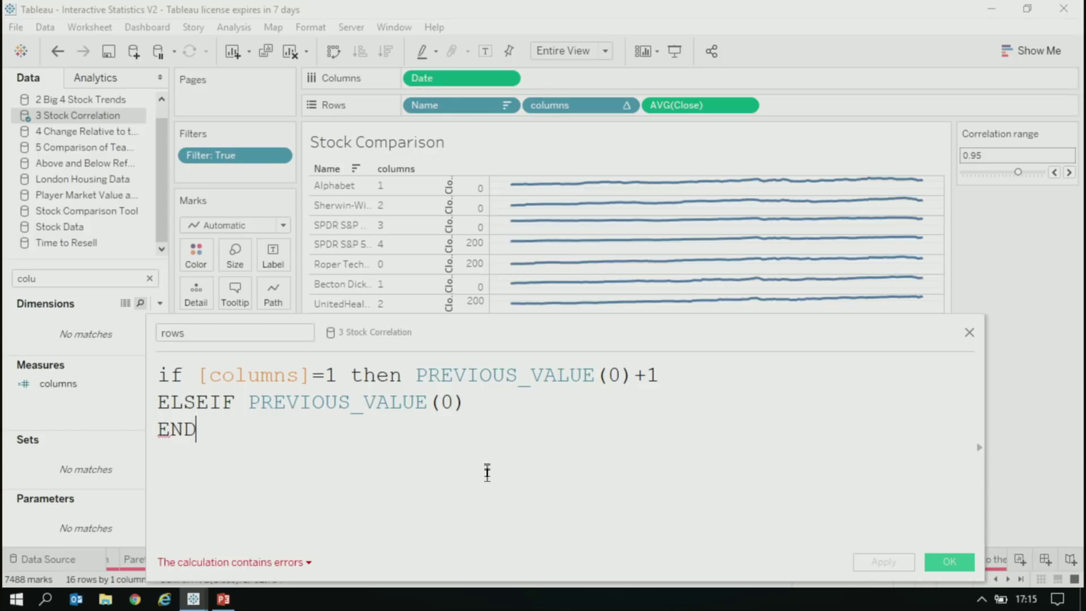
pyautogui.moveTo(238, 402); pyautogui.dragTo(205, 402)
pyautogui.press('BackSpace')
pyautogui.click(644, 417)
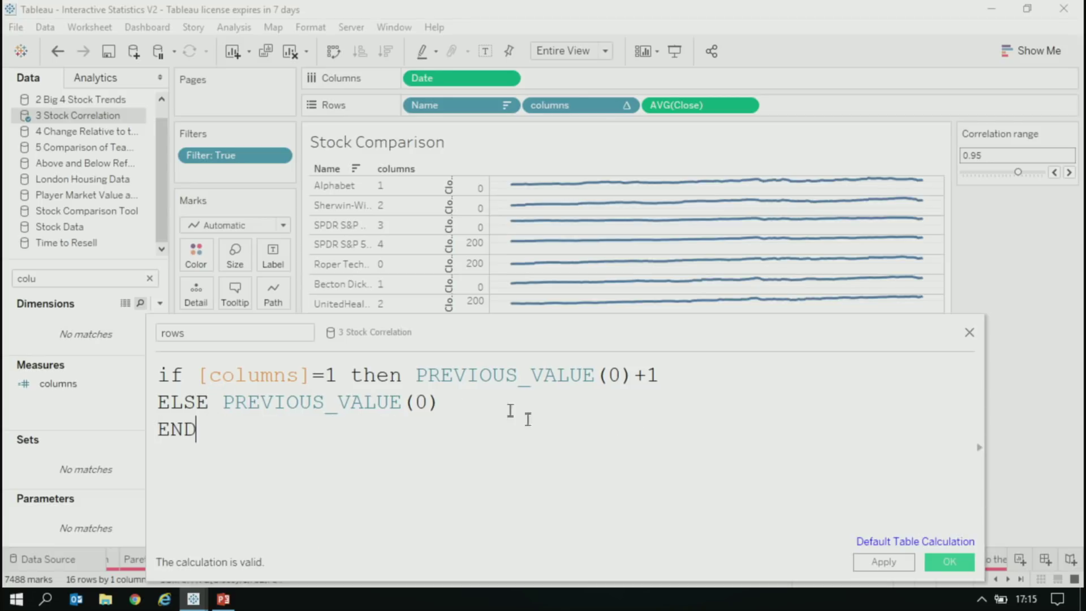
pyautogui.click(884, 561)
# - Find the rows field, place it between columns and AVG(Close) on the Rows shelf, and fit the view to width
pyautogui.doubleClick(109, 278)
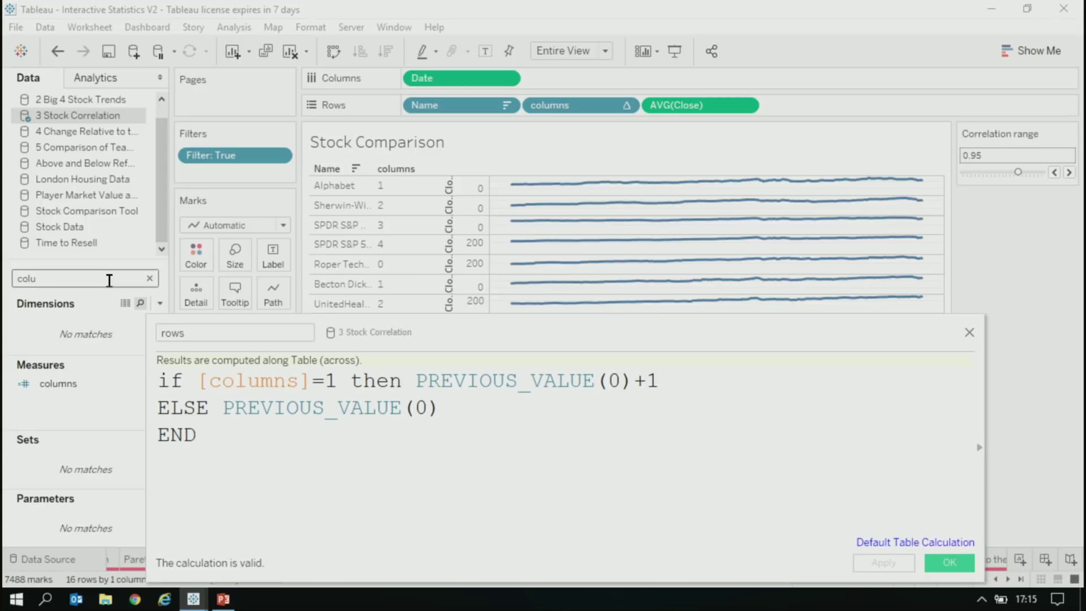
pyautogui.write('rows')
pyautogui.click(56, 384)
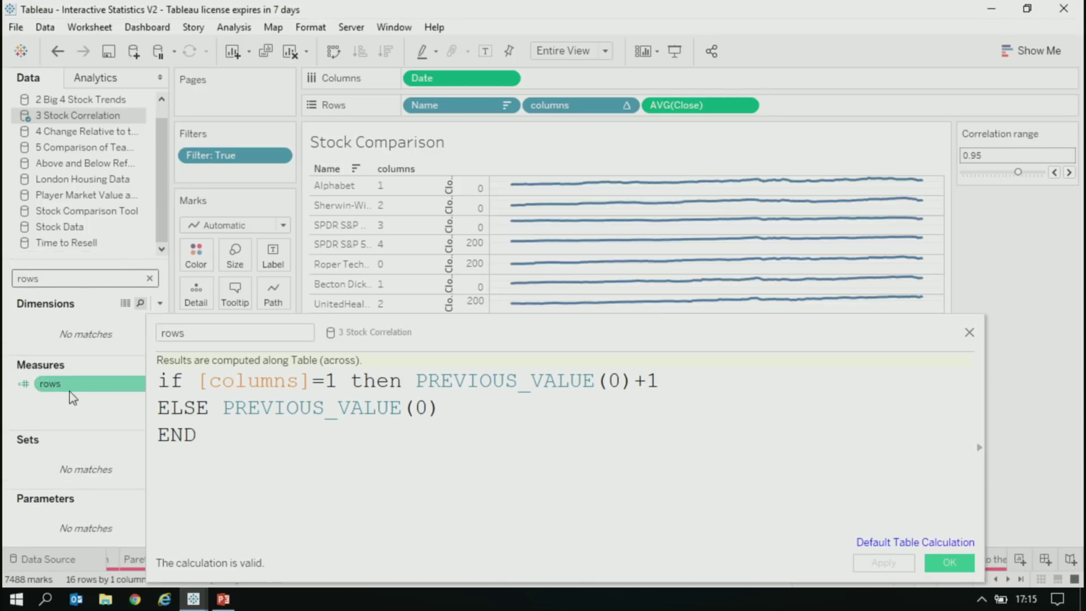
pyautogui.rightClick(68, 390)
pyautogui.press('Escape')
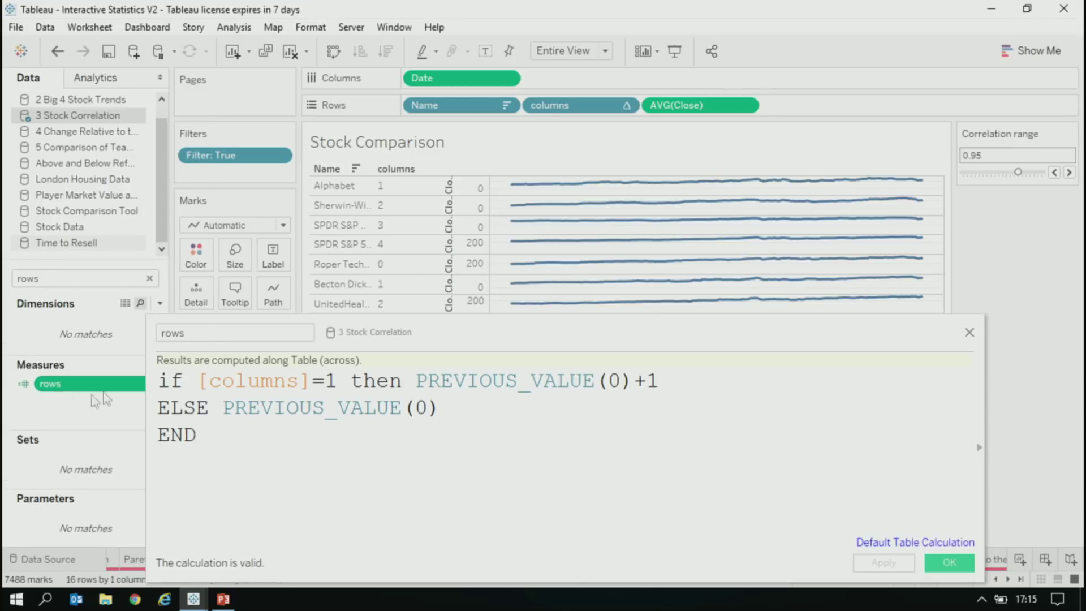
pyautogui.moveTo(53, 387); pyautogui.dragTo(643, 108)
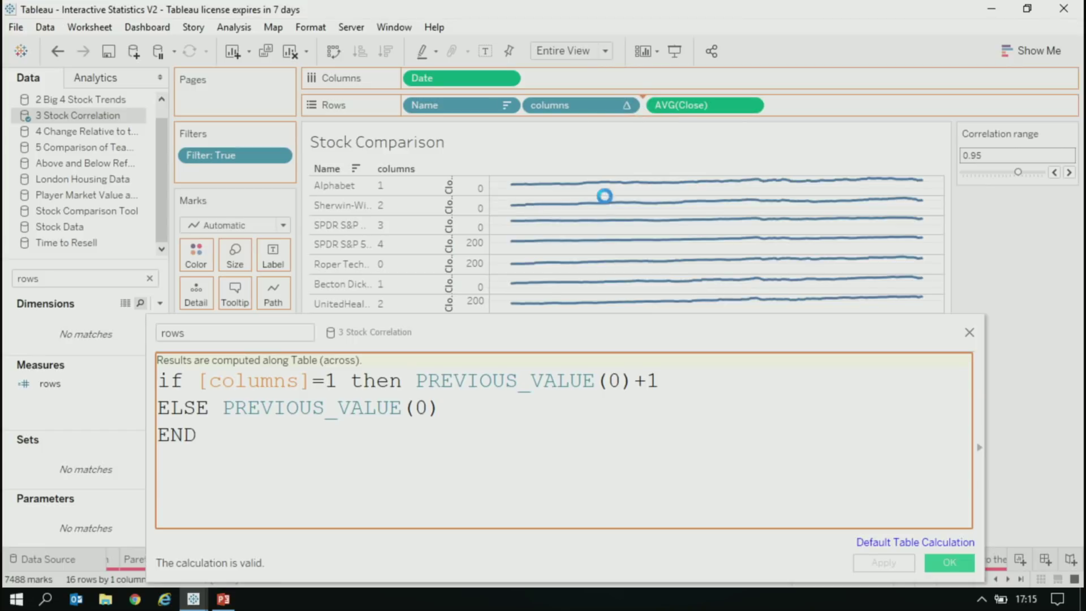
pyautogui.click(949, 562)
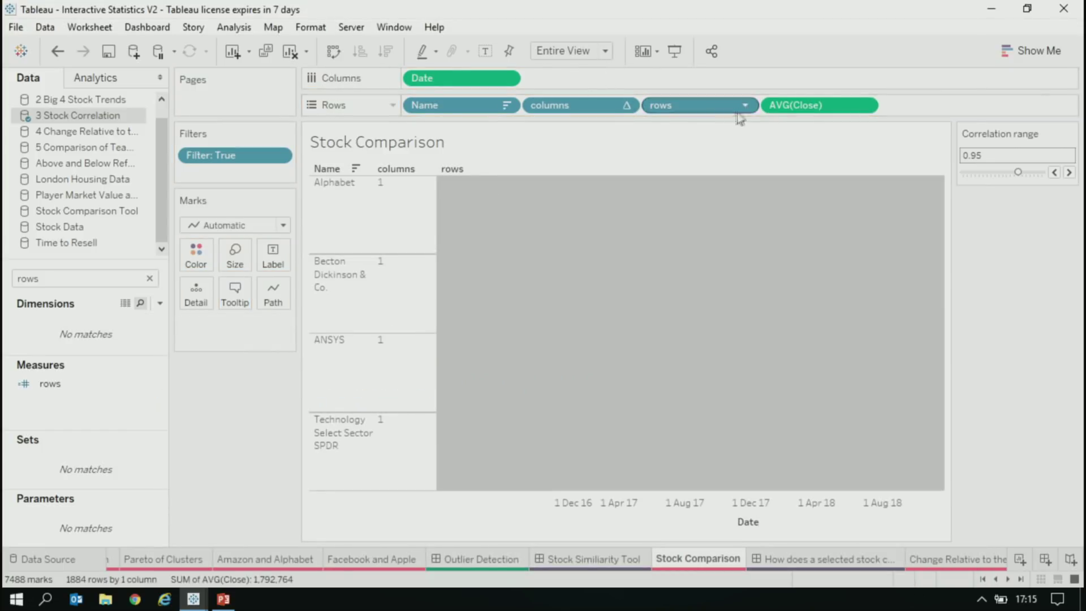
pyautogui.click(578, 52)
pyautogui.click(482, 14)
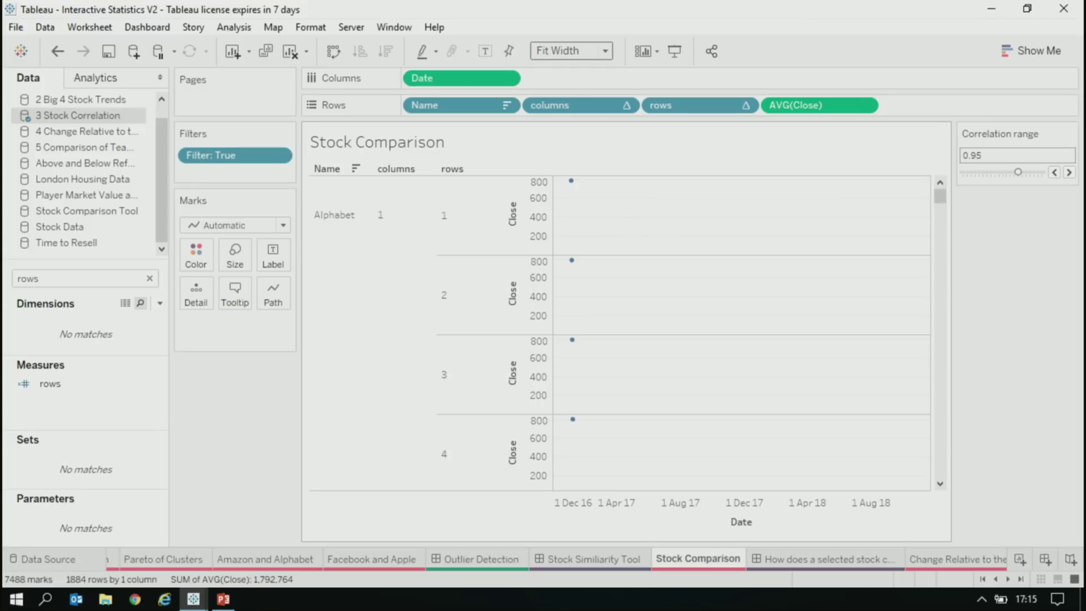
# - Compute the rows table calculation using Specific Dimensions, with Name above Date, both included, at the level Name
pyautogui.click(745, 105)
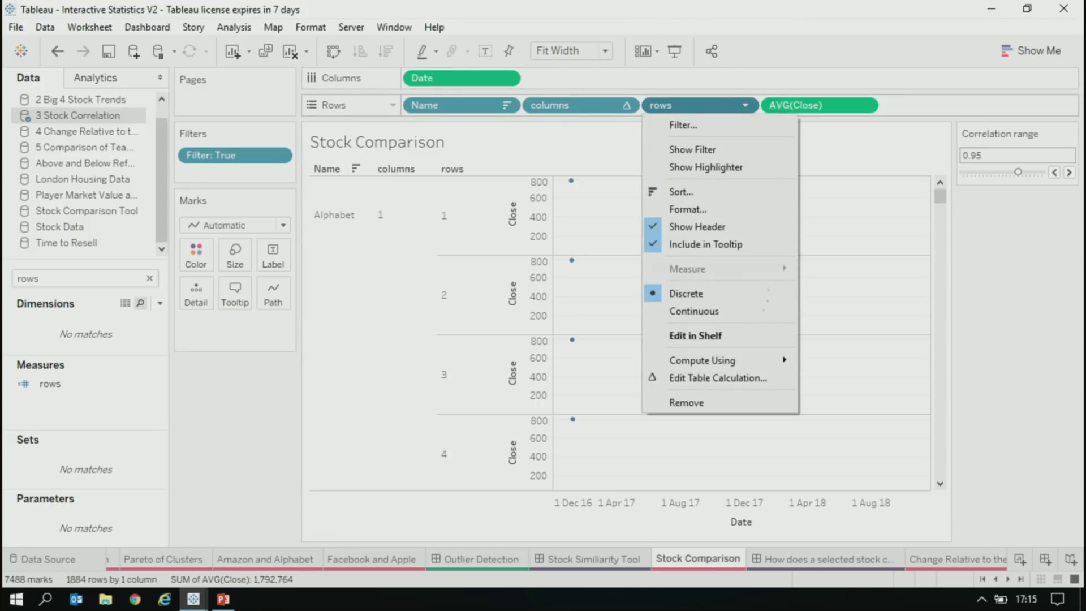
pyautogui.click(724, 377)
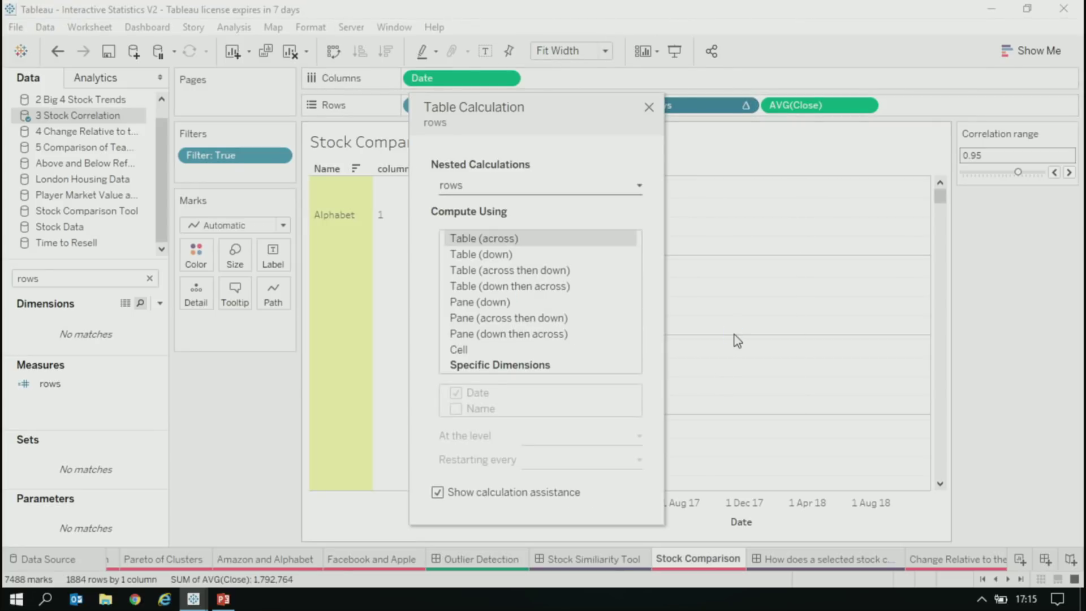
pyautogui.click(536, 365)
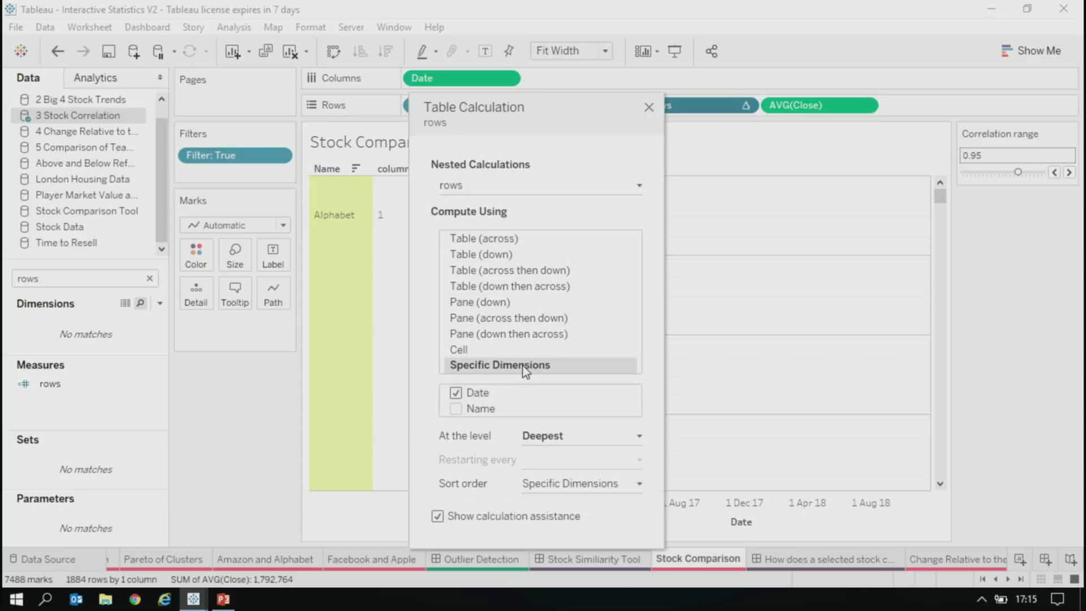
pyautogui.click(481, 409)
pyautogui.moveTo(480, 408); pyautogui.dragTo(475, 396)
pyautogui.click(557, 437)
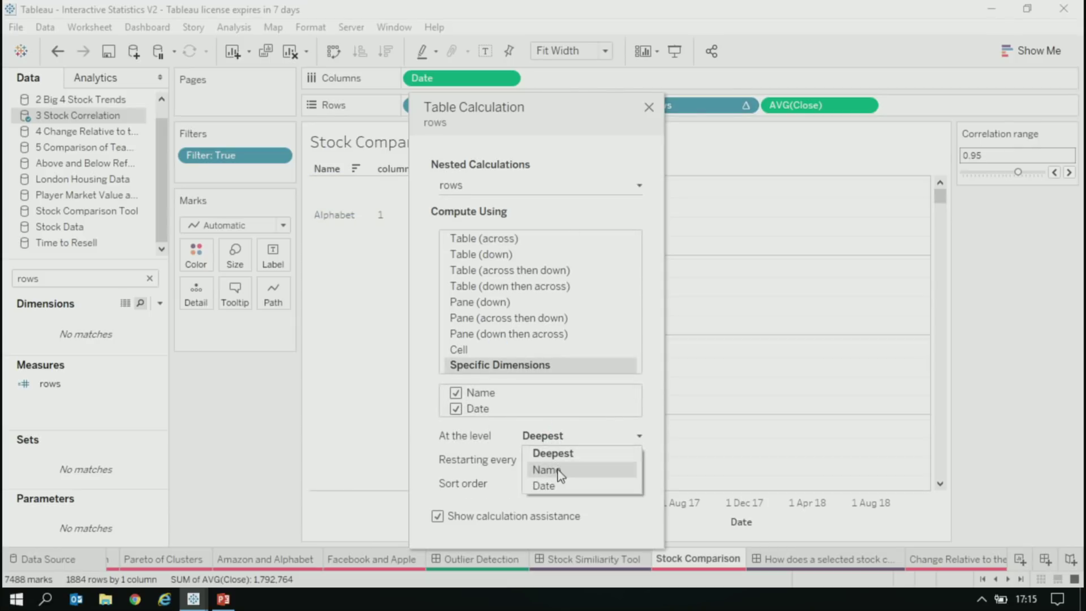
pyautogui.click(559, 471)
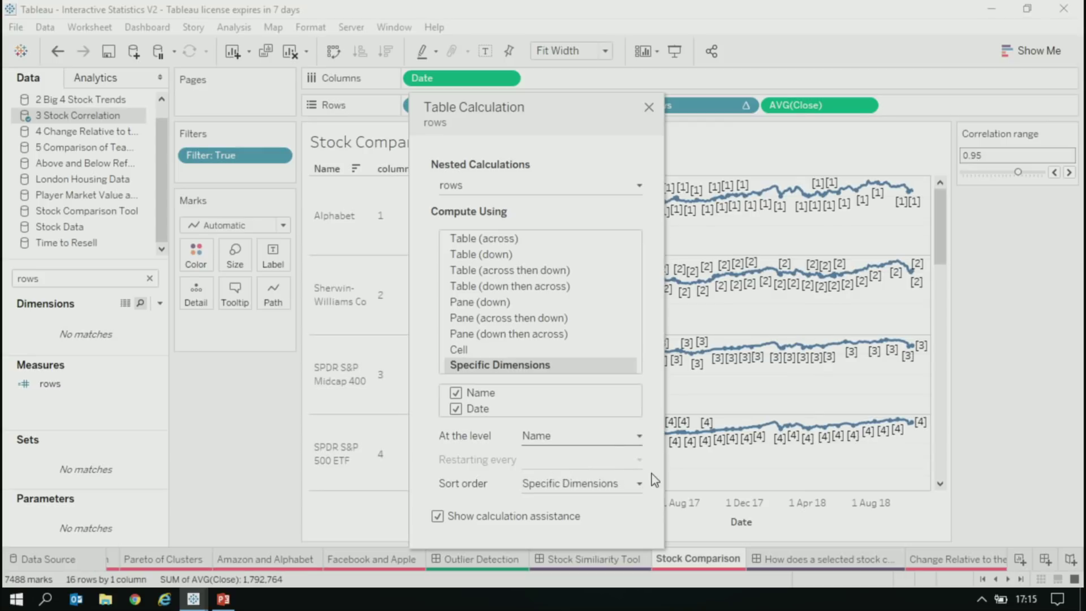
pyautogui.moveTo(480, 102); pyautogui.dragTo(802, 92)
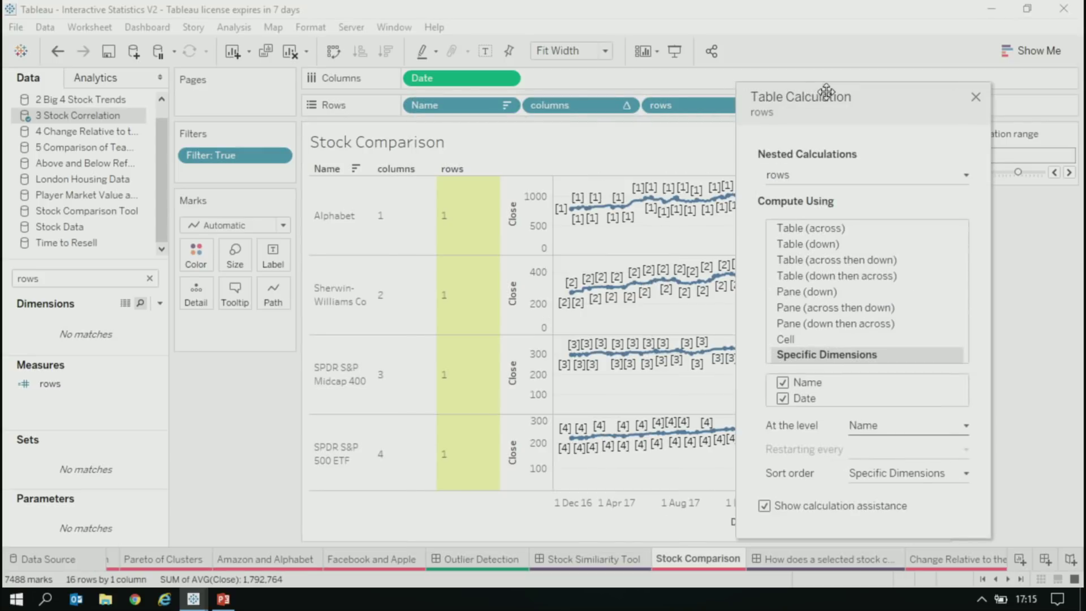
pyautogui.click(977, 97)
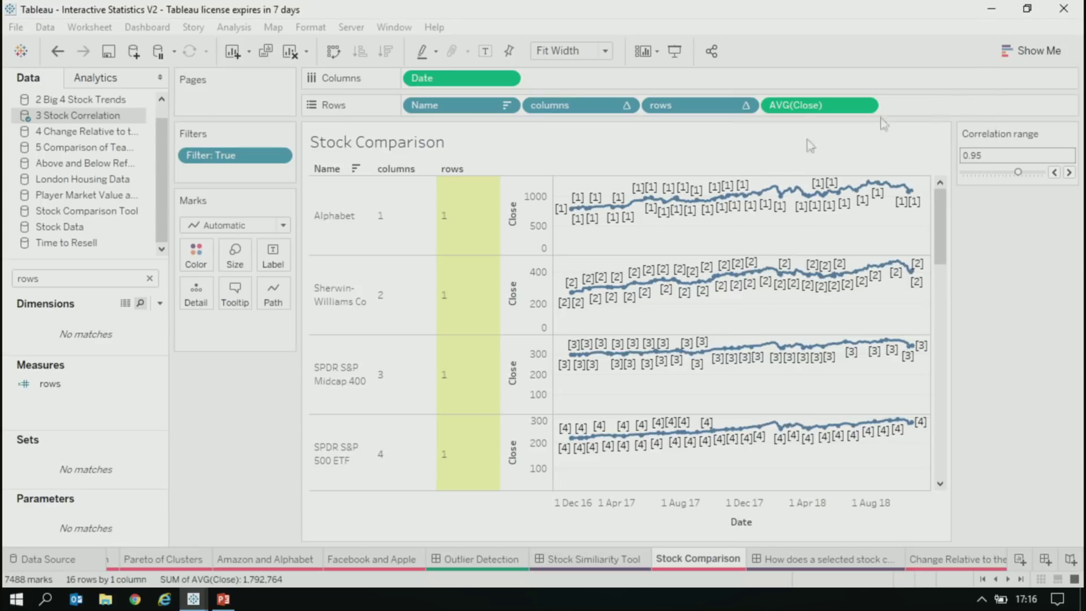
# - Check the rows values against the columns values down the stock list, highlighting the Roper Technologies Inc row value
pyautogui.scroll(-2, 465, 373)
pyautogui.scroll(-1, 465, 372)
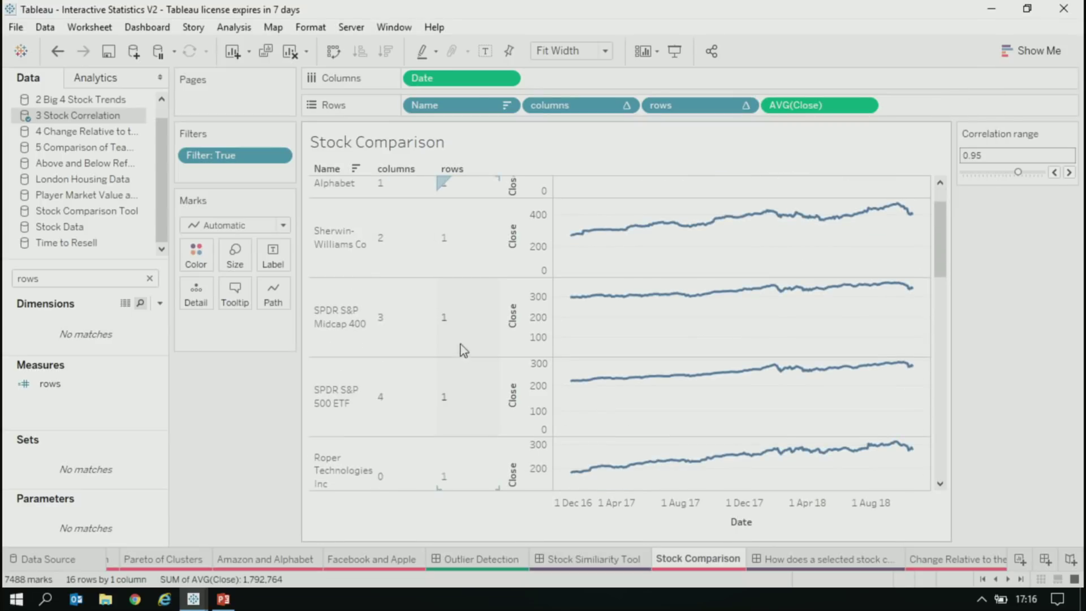
pyautogui.scroll(-1, 460, 367)
pyautogui.scroll(-1, 461, 374)
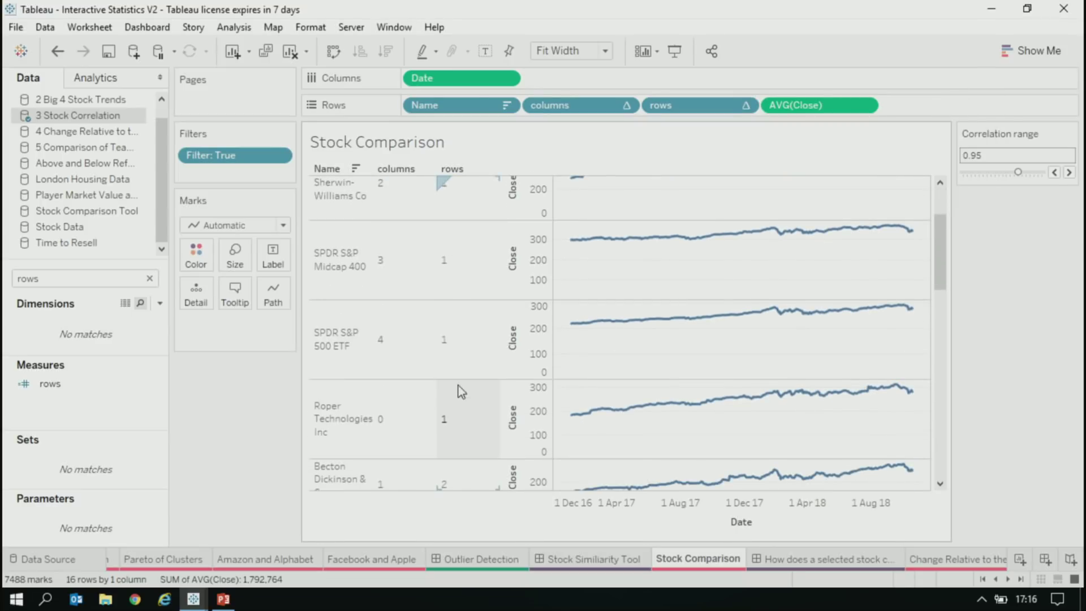
pyautogui.click(465, 427)
pyautogui.scroll(-3, 461, 400)
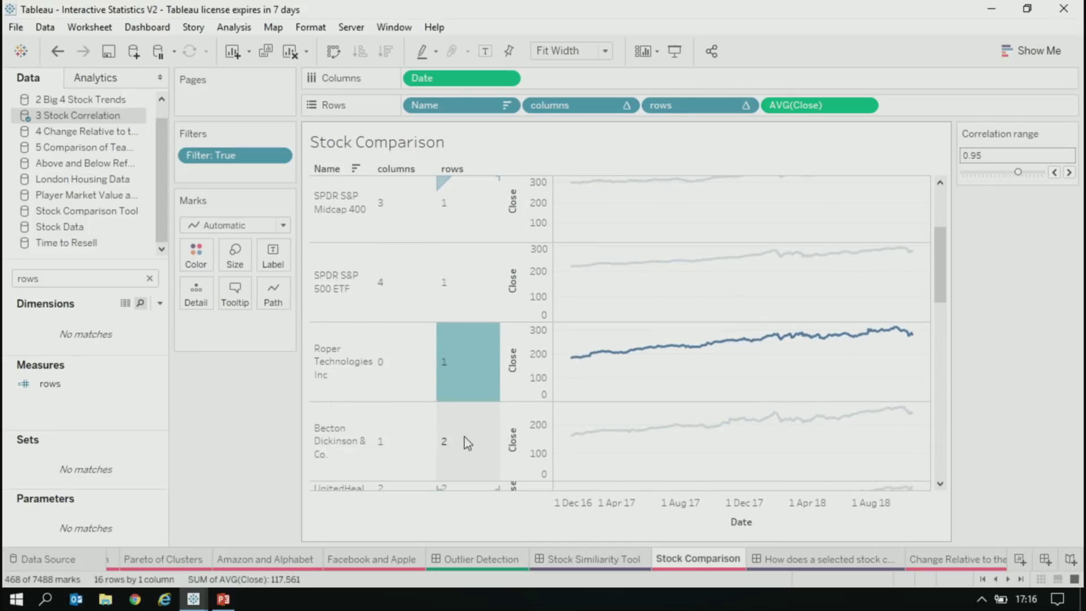
# - Clear the highlight, move Name to Detail, and place the columns field before Date on the Columns shelf
pyautogui.scroll(-15, 465, 396)
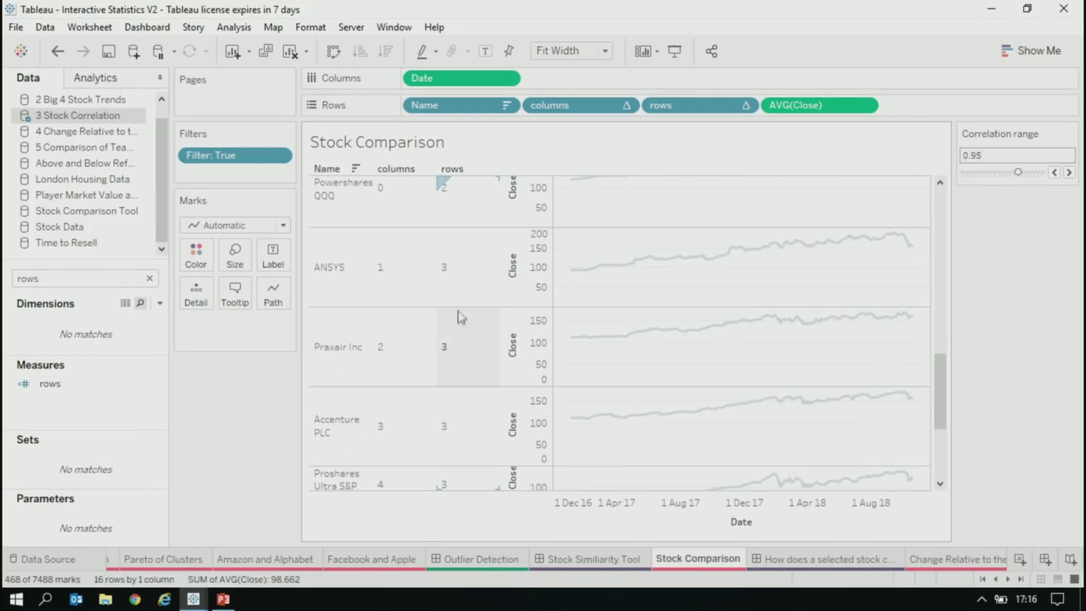
pyautogui.click(976, 311)
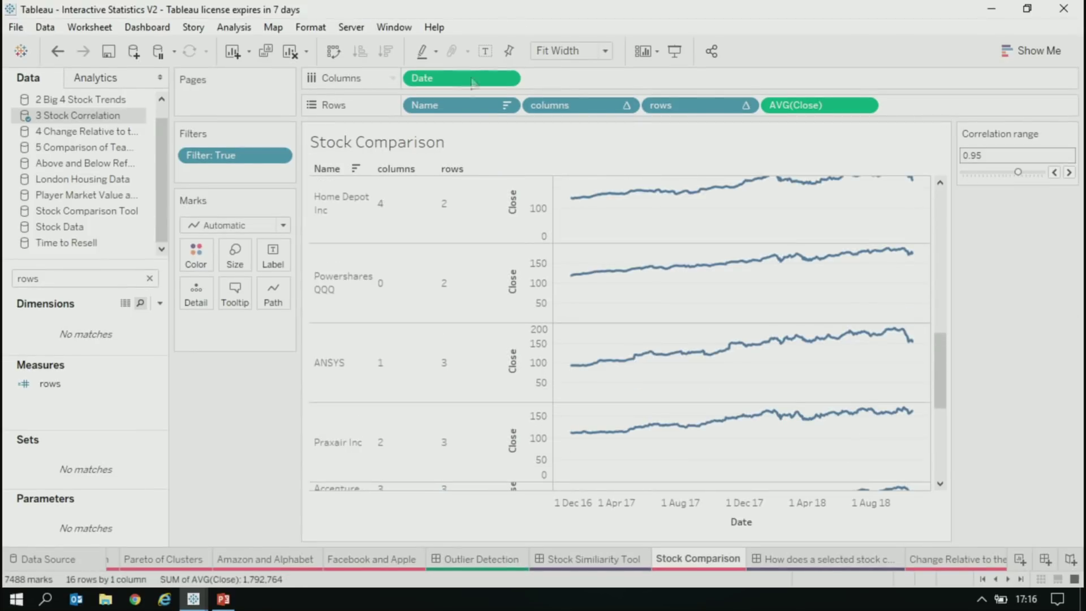
pyautogui.moveTo(447, 106); pyautogui.dragTo(241, 326)
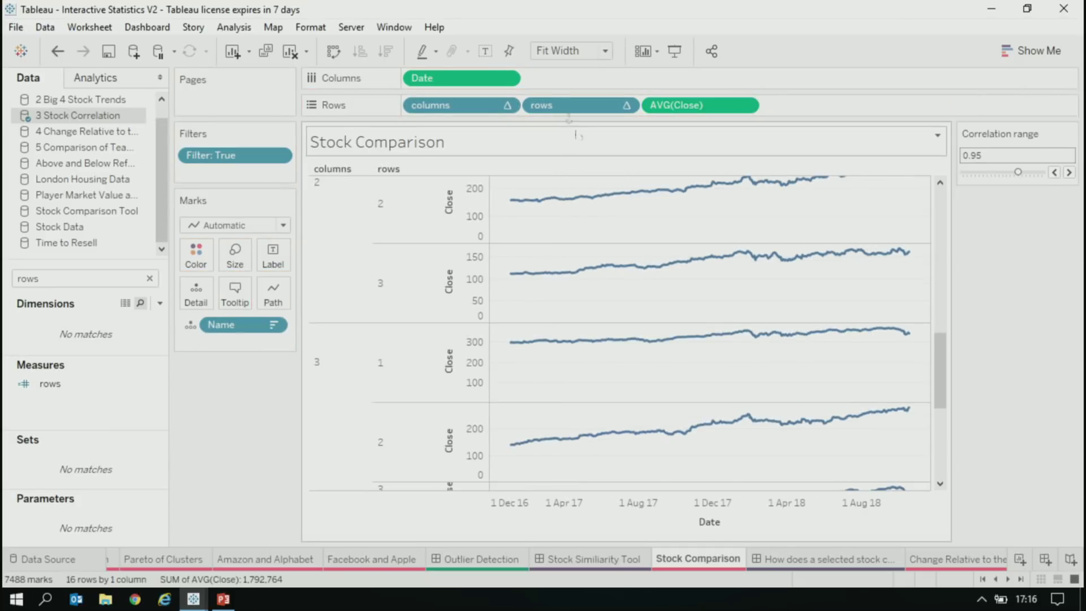
pyautogui.moveTo(433, 105); pyautogui.dragTo(415, 85)
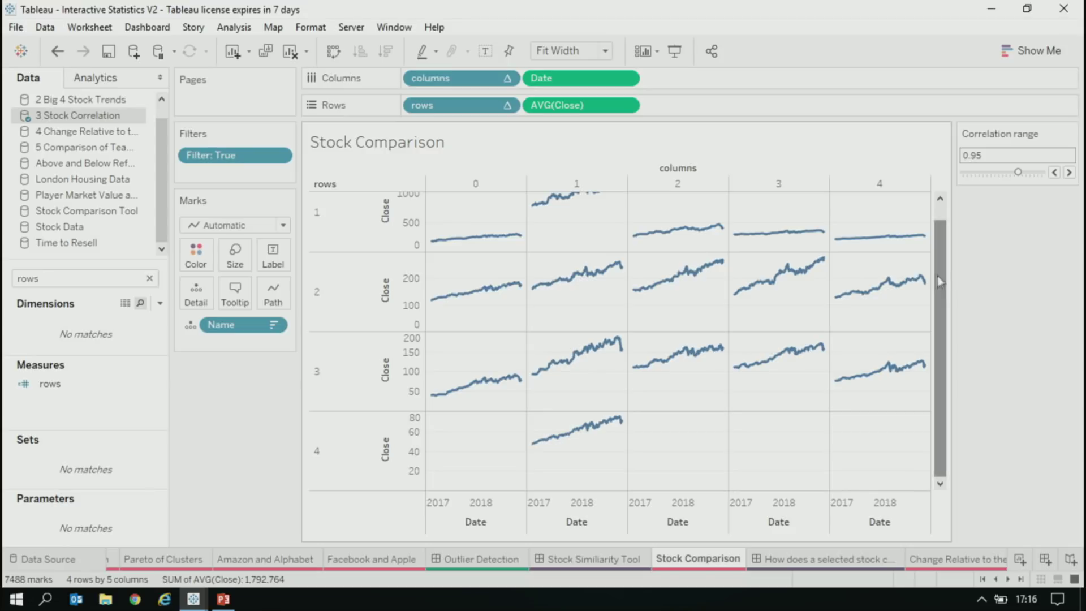
# - Reorder the grid so column 0 comes after column 4, and fit the chart to Entire View
pyautogui.scroll(2, 939, 281)
pyautogui.rightClick(406, 217)
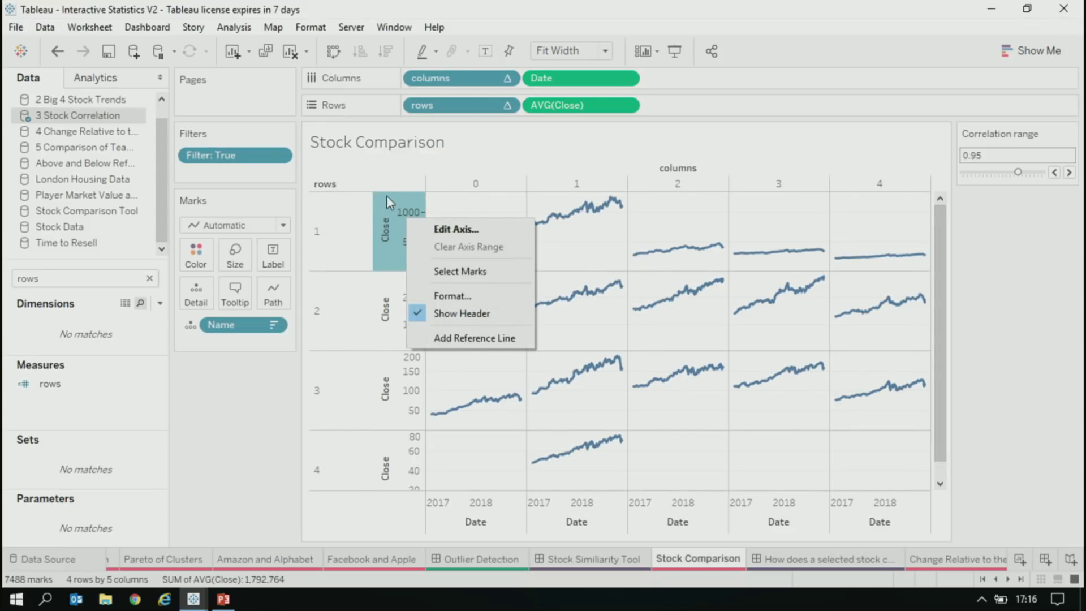
pyautogui.click(391, 204)
pyautogui.moveTo(391, 205); pyautogui.dragTo(933, 182)
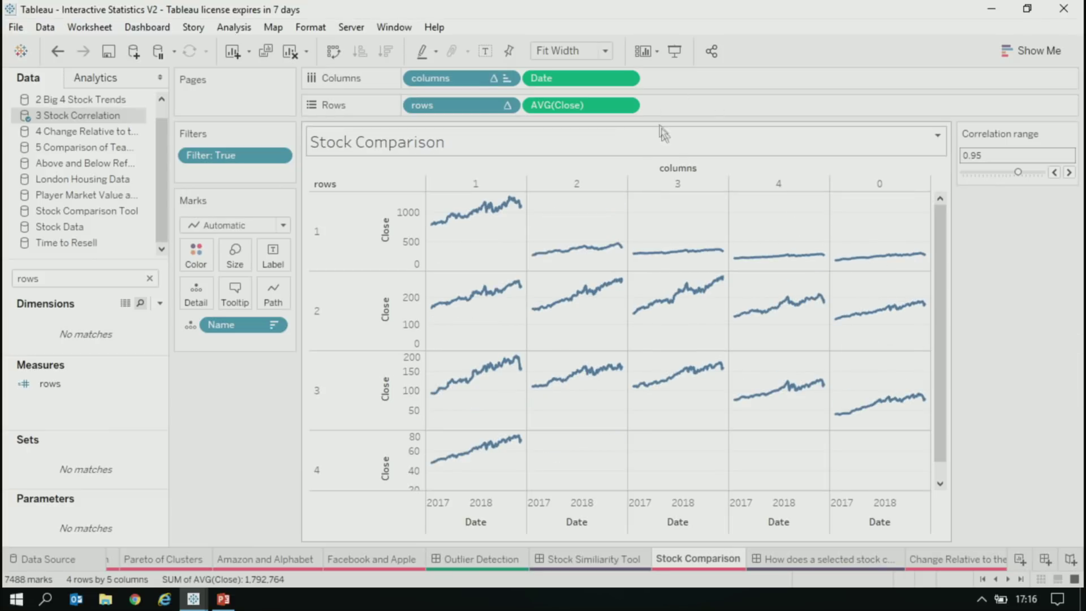
pyautogui.click(582, 50)
pyautogui.press('Escape')
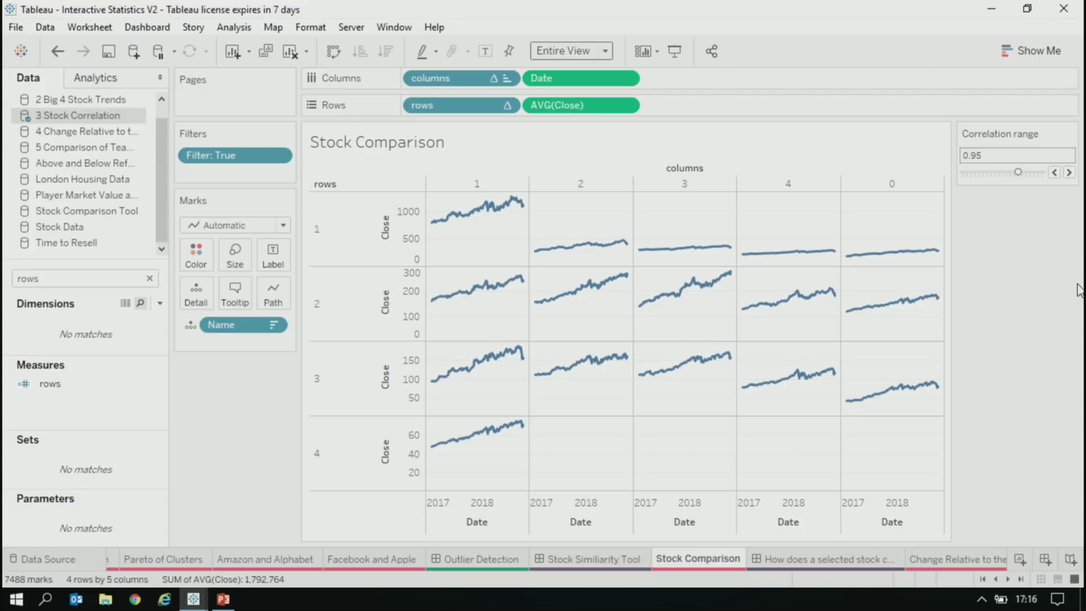
# - Add a set action on the Stock Comparison sheet that runs on Select and targets the my stock set of 3 Stock Correlation
pyautogui.click(149, 278)
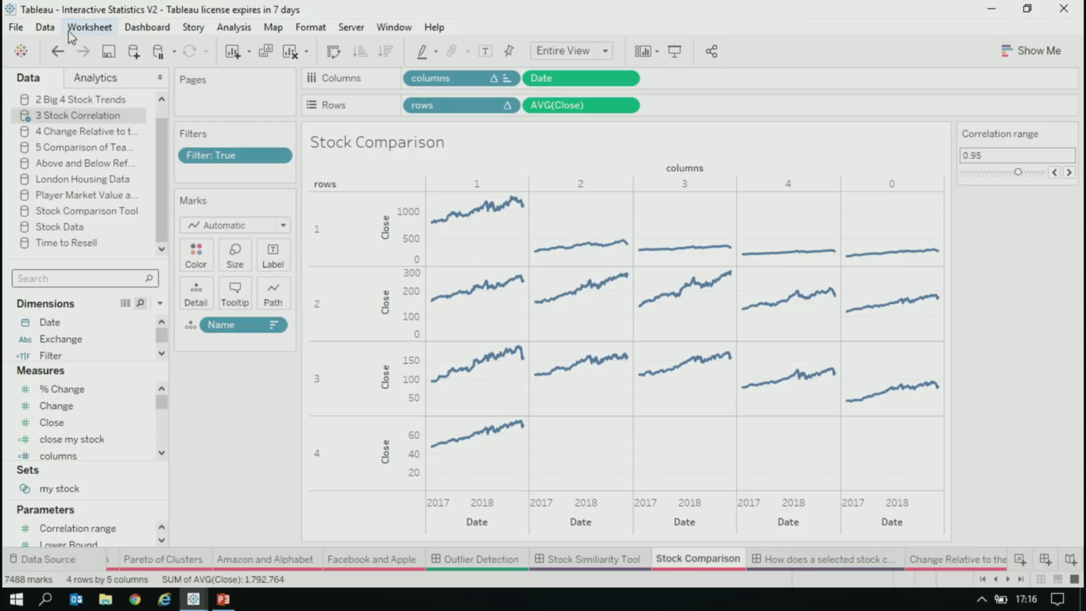
pyautogui.click(90, 27)
pyautogui.click(124, 132)
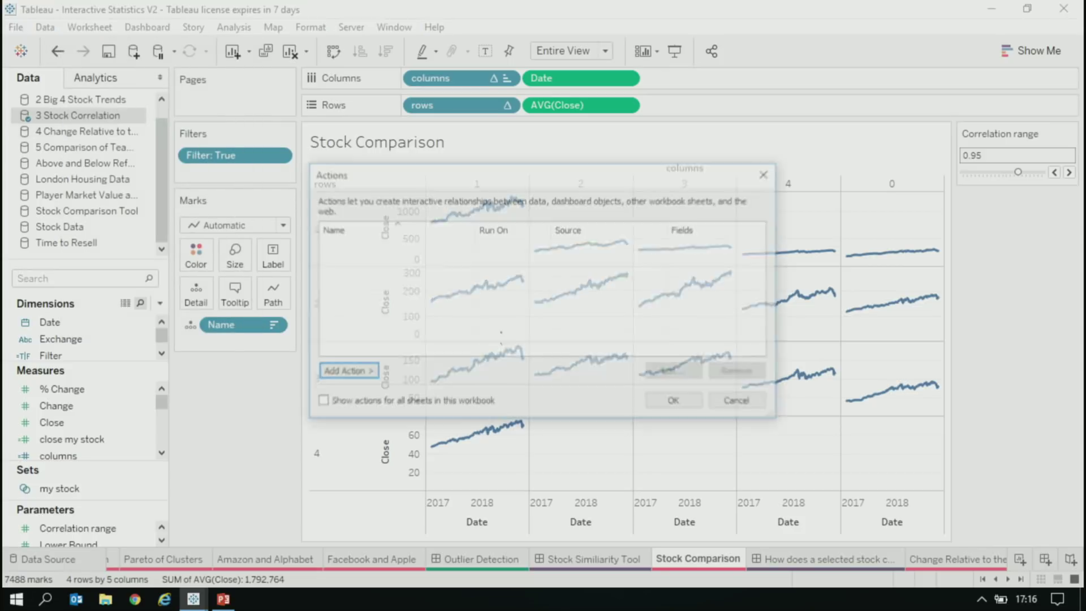
pyautogui.click(353, 370)
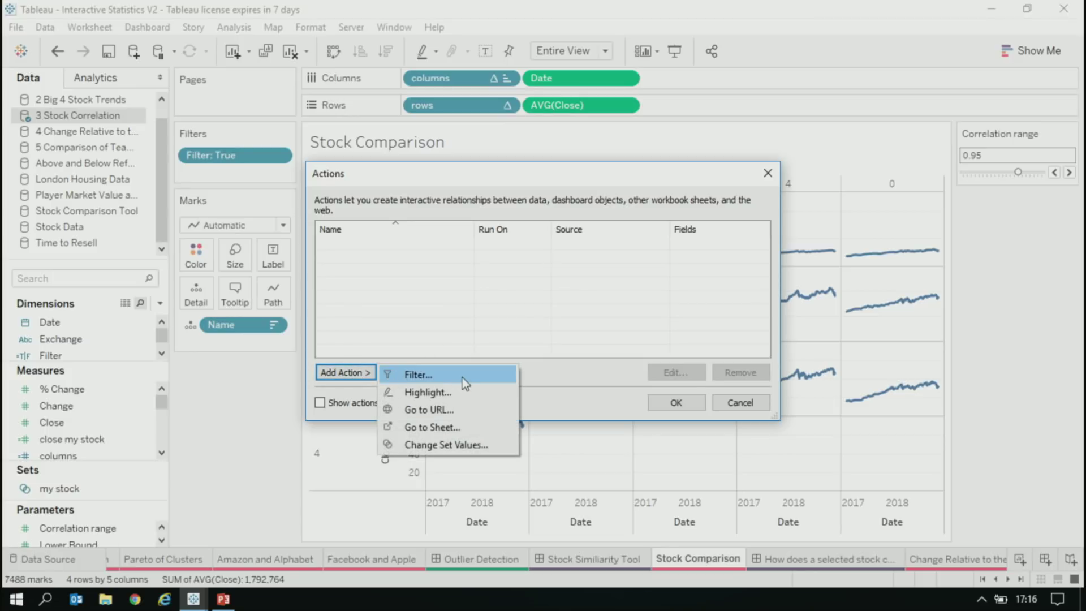
pyautogui.click(468, 444)
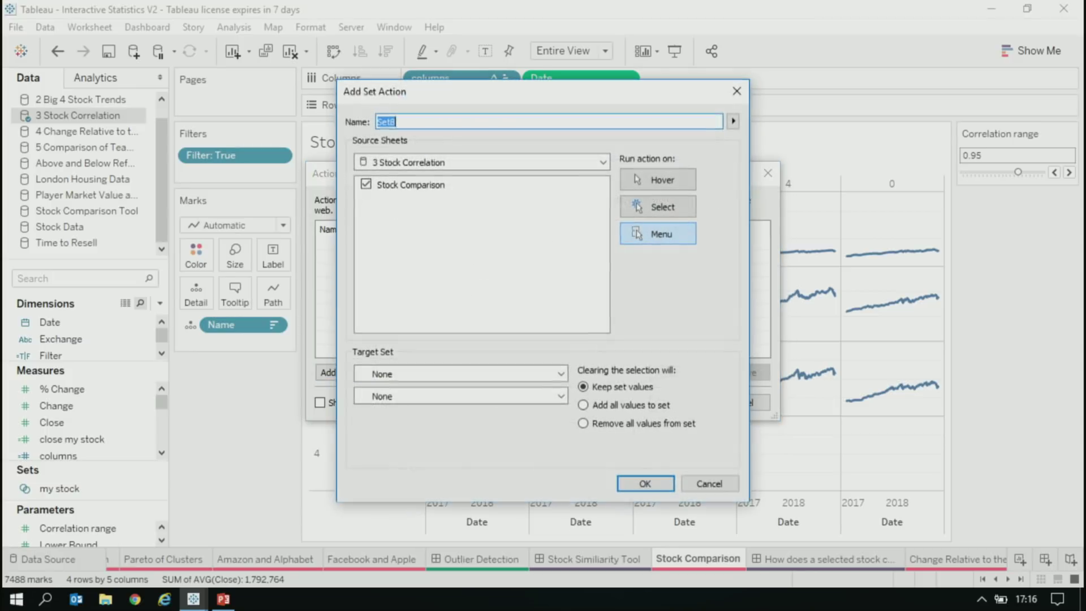
pyautogui.click(431, 373)
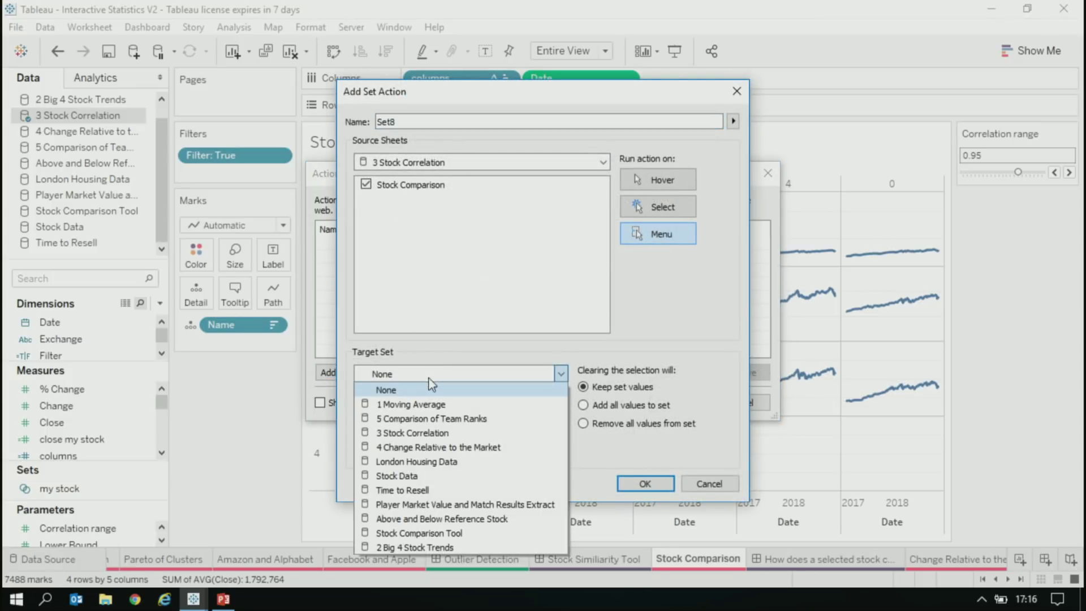
pyautogui.click(412, 432)
pyautogui.click(430, 396)
pyautogui.click(426, 422)
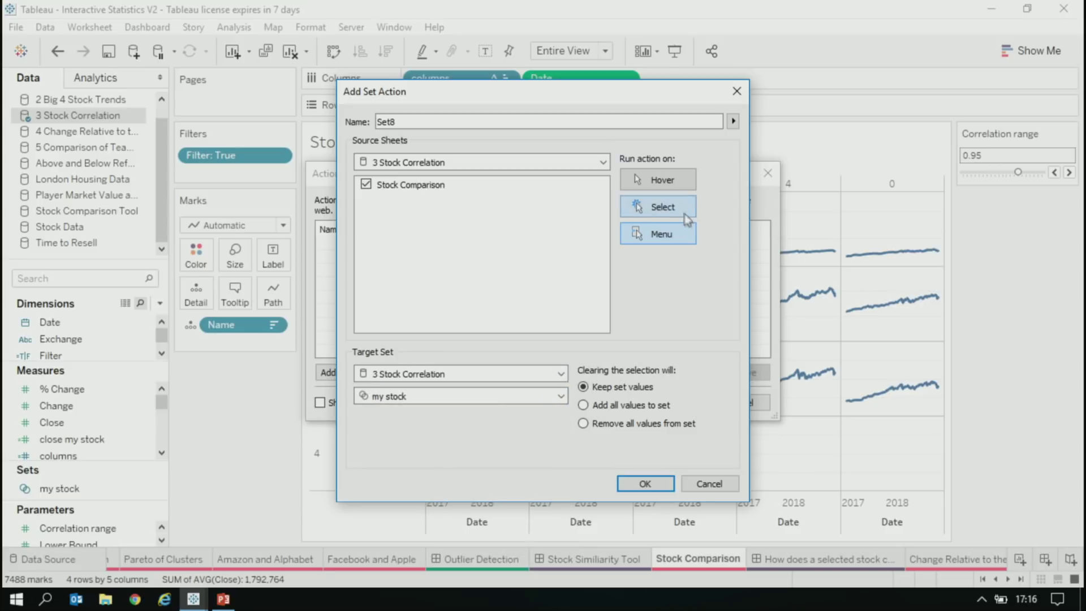
pyautogui.click(644, 483)
pyautogui.click(701, 402)
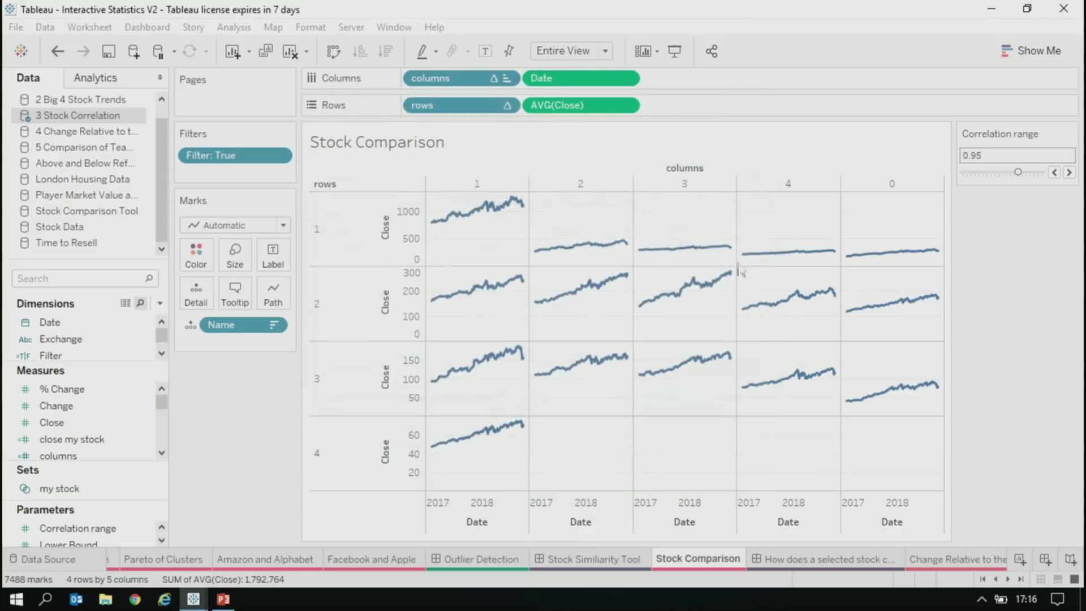
# - Choose a stock line in the grid to trigger the set action, and set the Correlation range to 0.97
pyautogui.moveTo(679, 291)
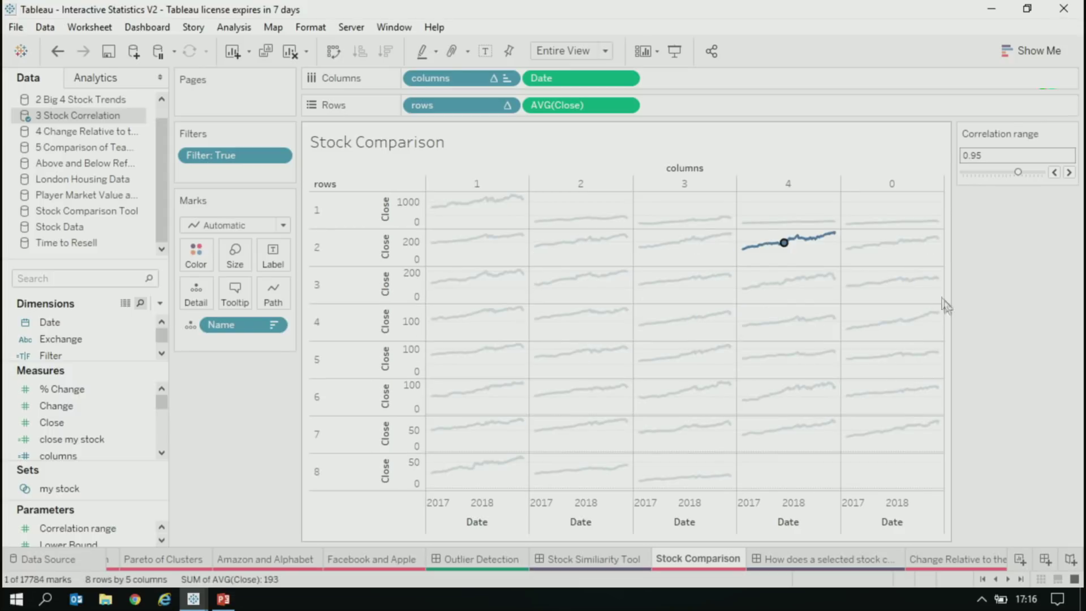
pyautogui.click(1067, 173)
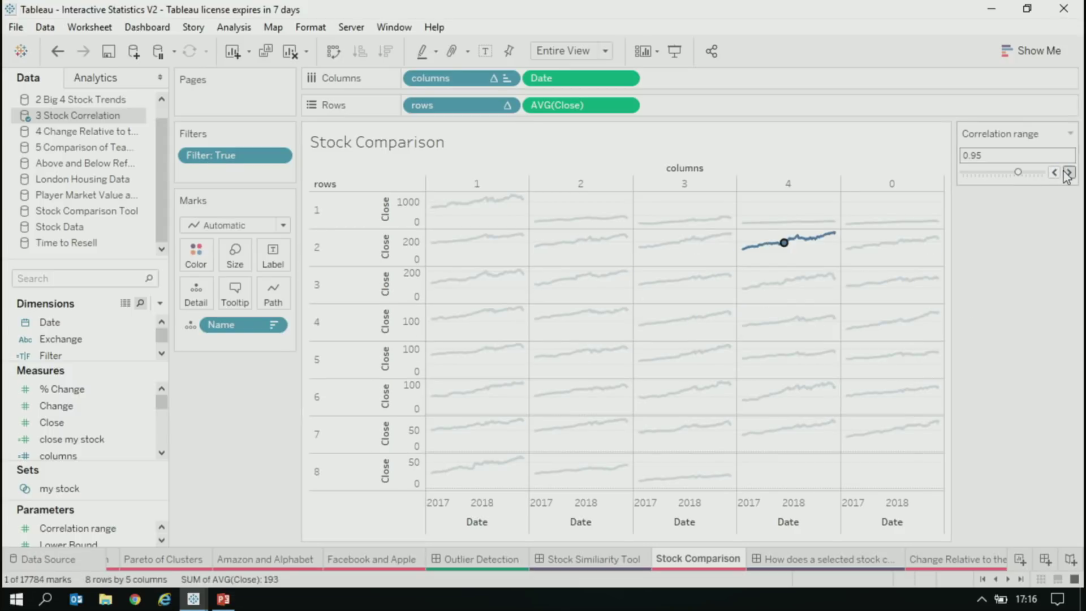
# - Create a calculated field from the my stock set, keeping the name Calculation1 and the formula [my stock]
pyautogui.moveTo(27, 489); pyautogui.dragTo(220, 391)
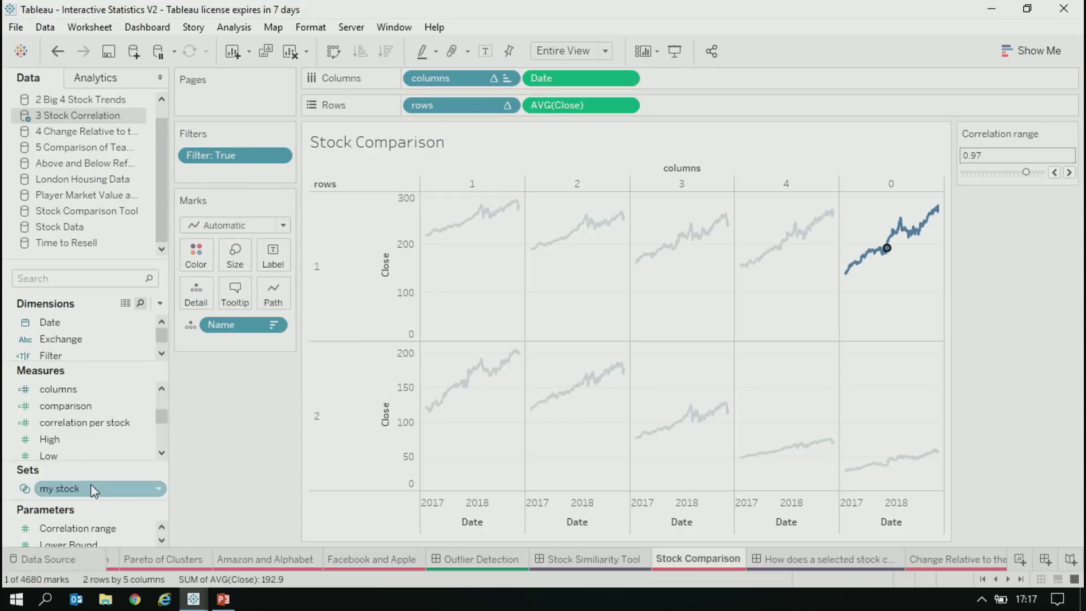
pyautogui.rightClick(92, 487)
pyautogui.click(194, 398)
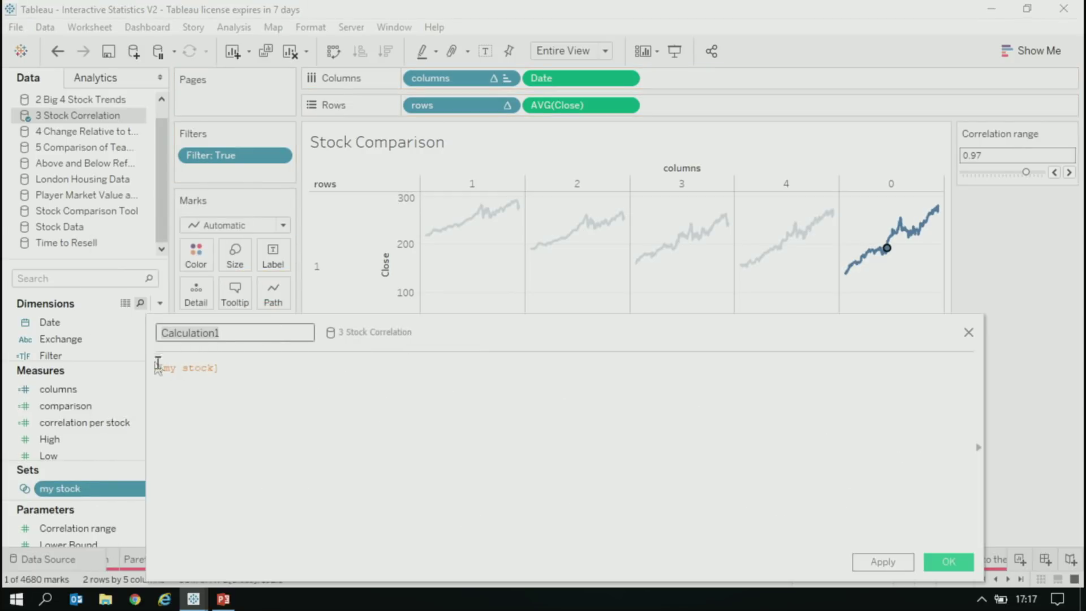
pyautogui.click(948, 561)
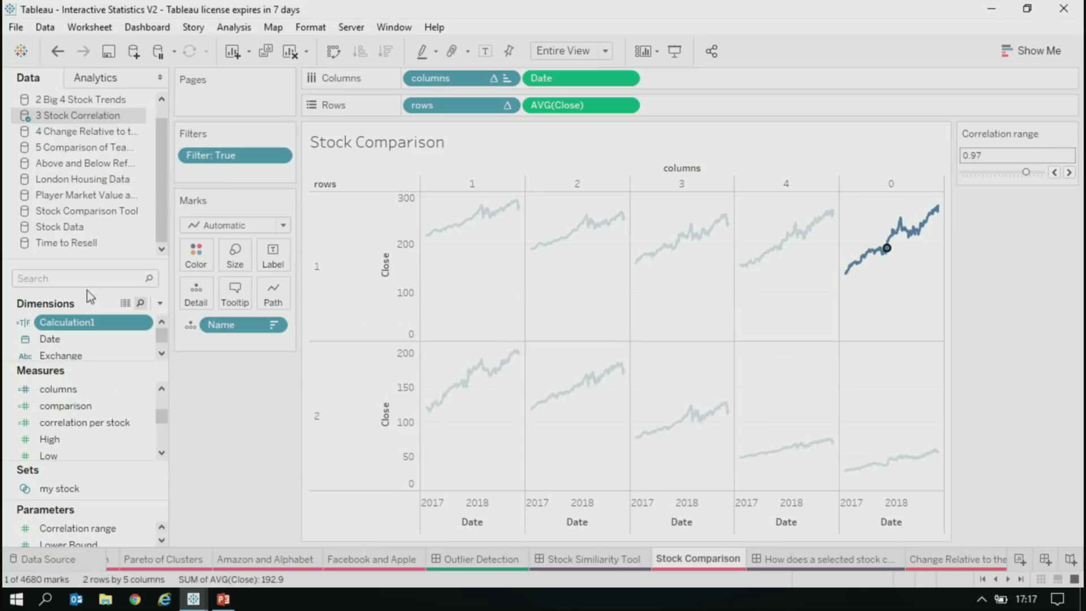
# - Color the lines by ATTR(Calculation1) and select the stock line in row 2, column 2 as the new reference
pyautogui.moveTo(79, 322); pyautogui.dragTo(233, 294)
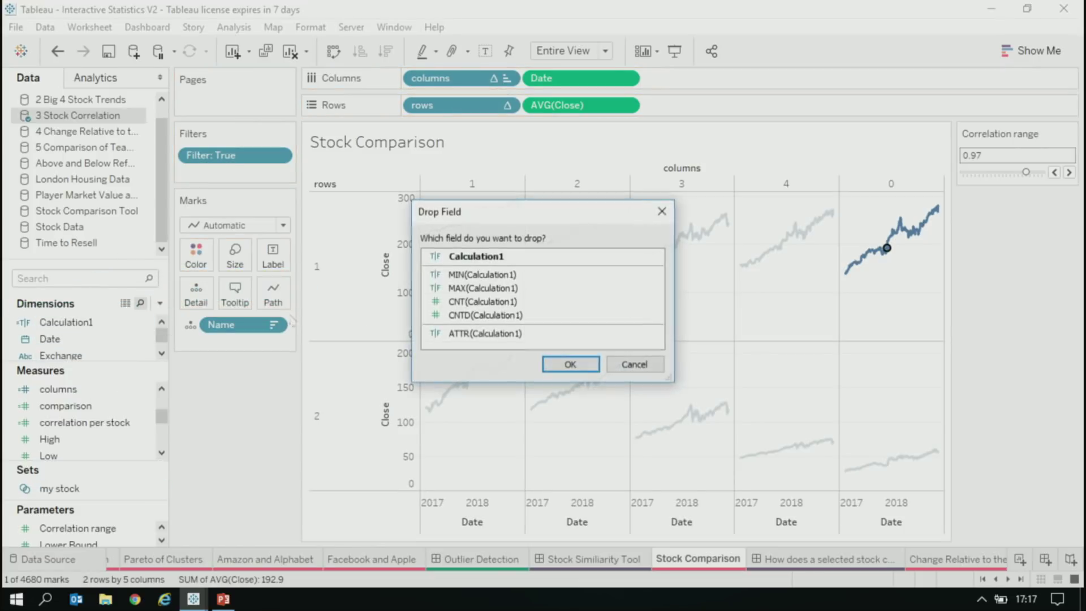
pyautogui.click(484, 331)
pyautogui.click(569, 361)
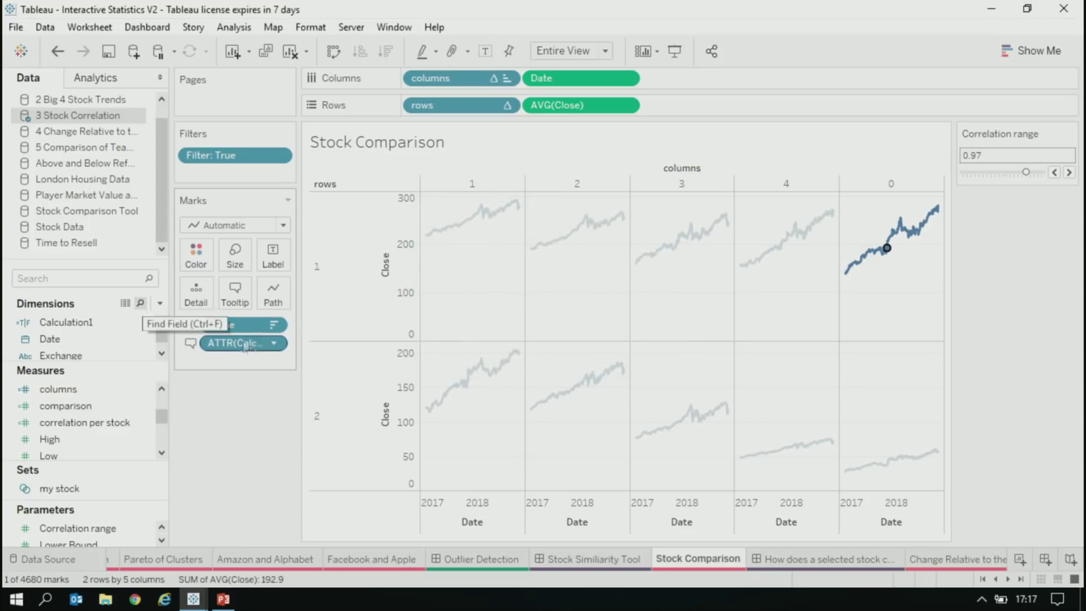
pyautogui.moveTo(229, 343); pyautogui.dragTo(198, 257)
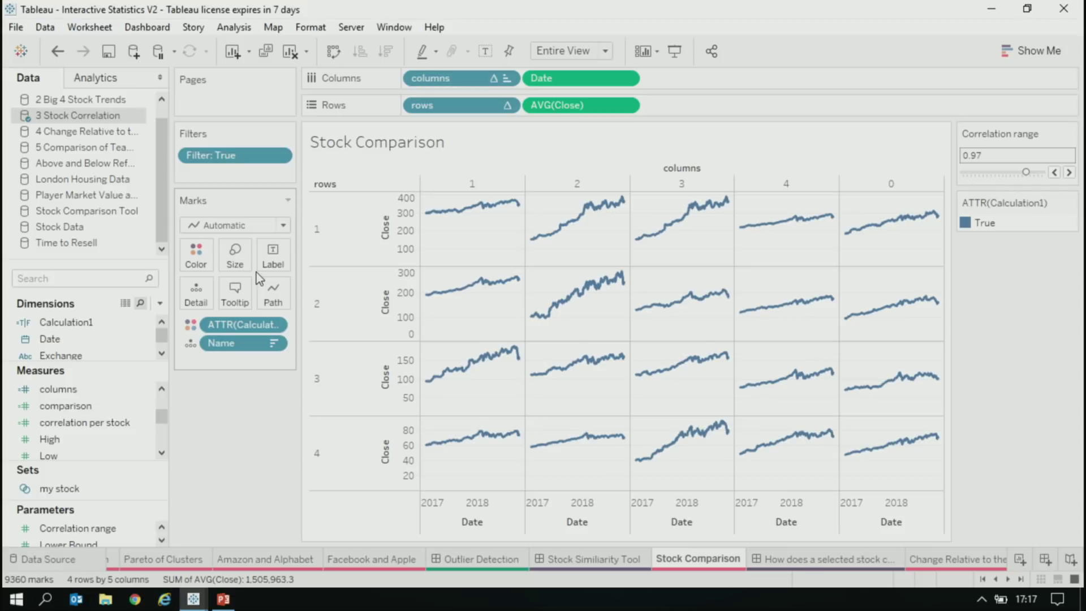
pyautogui.click(585, 324)
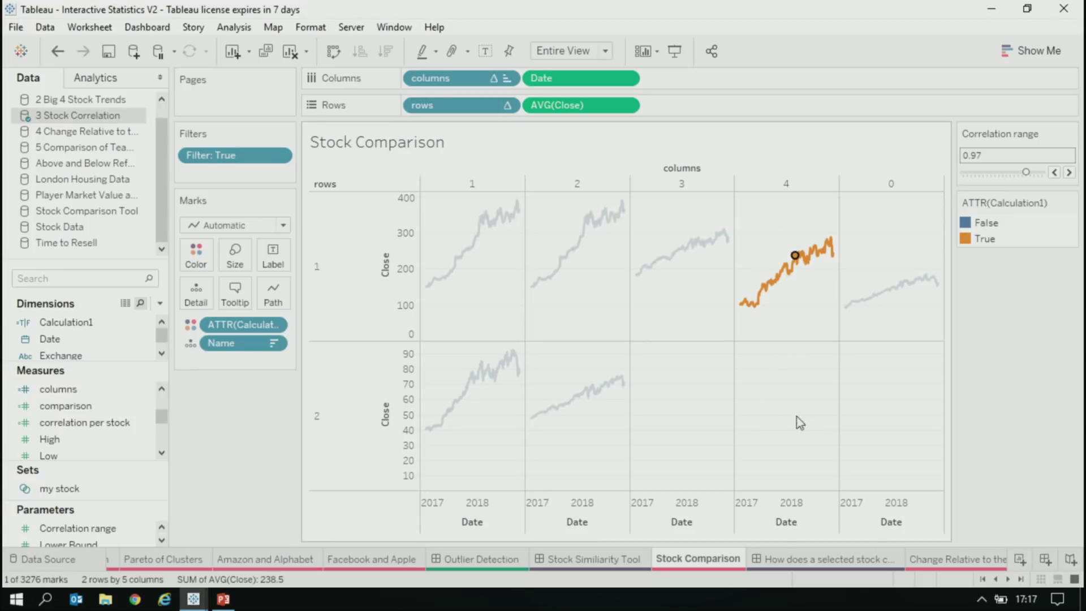
# - Find and open the Change Relative to the Market worksheet
pyautogui.click(1008, 579)
pyautogui.click(1007, 579)
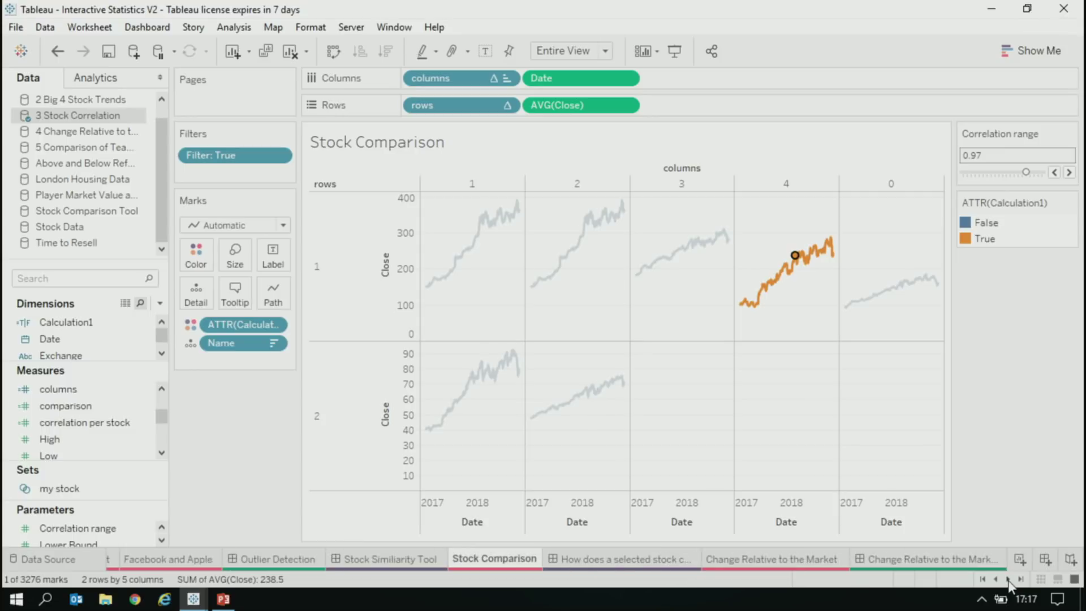
pyautogui.click(1007, 579)
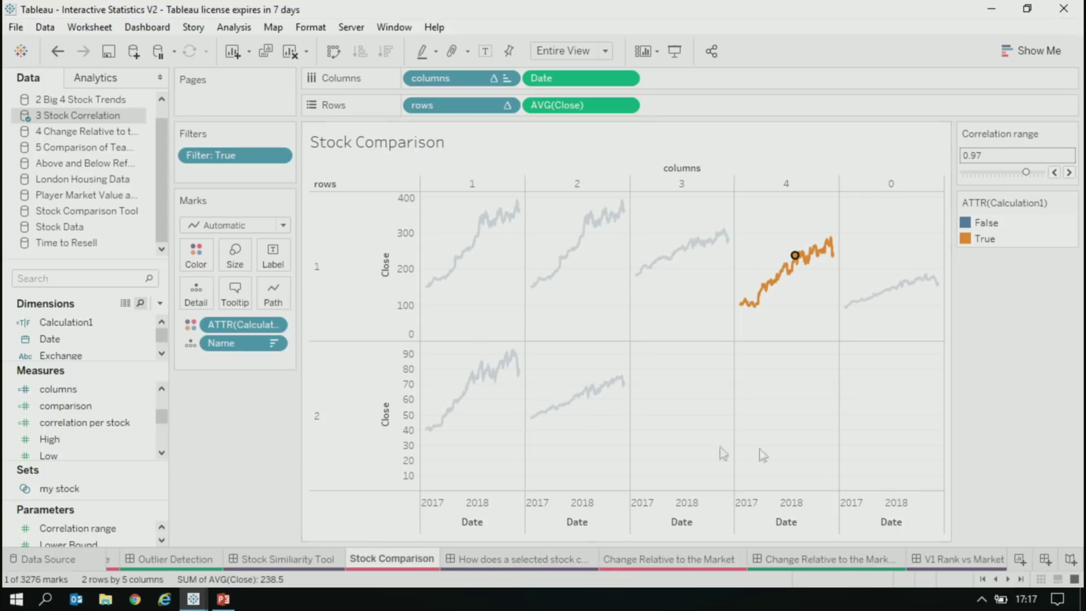
pyautogui.click(1007, 579)
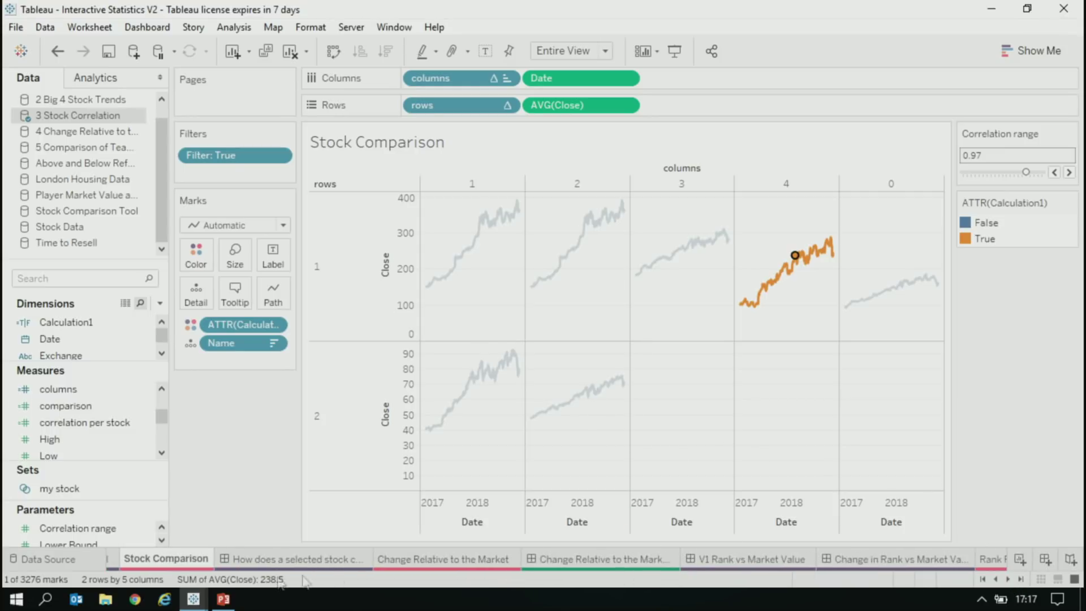
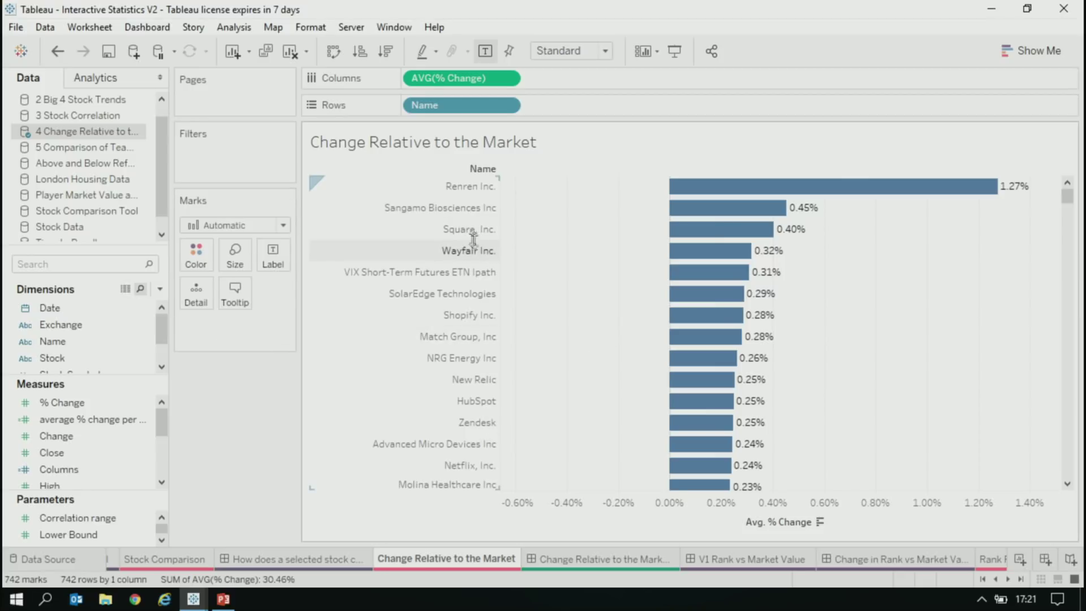
# - Create a set named my stock containing Renren Inc. from the Name list
pyautogui.click(464, 186)
pyautogui.click(639, 210)
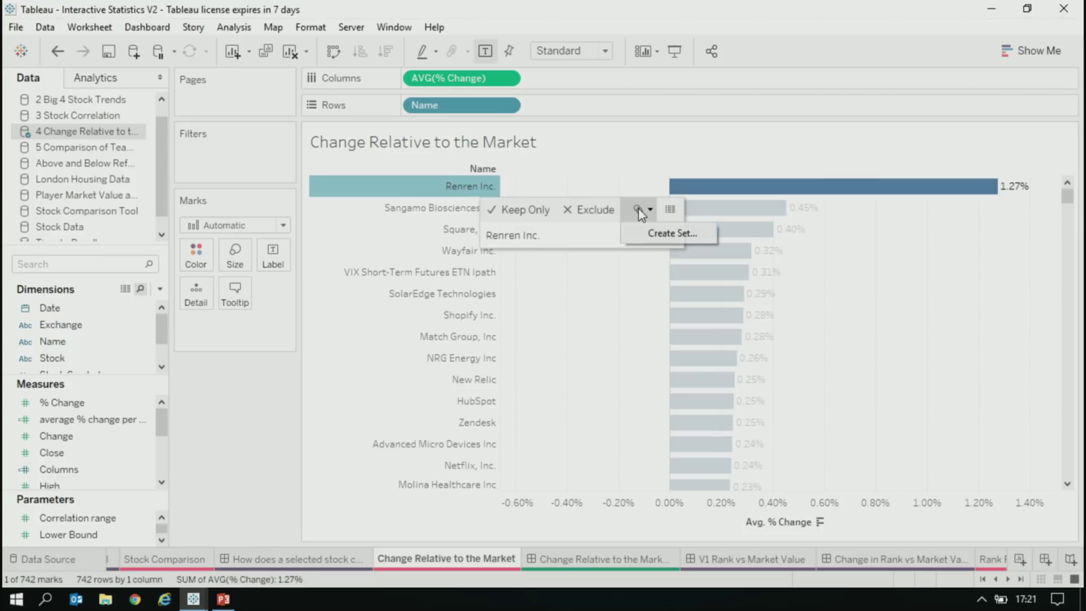
pyautogui.click(671, 233)
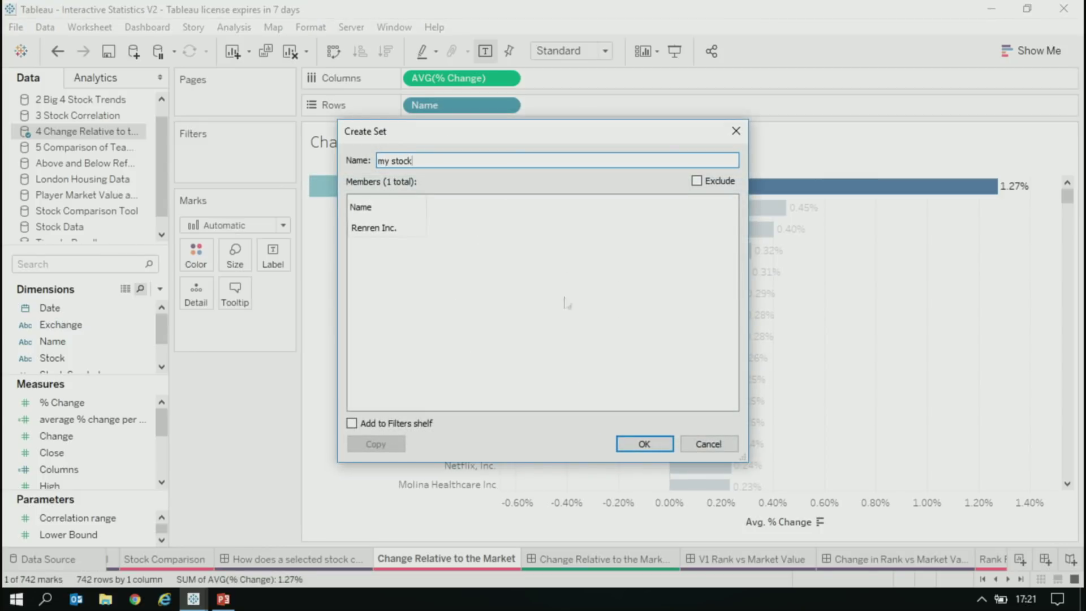
pyautogui.click(650, 443)
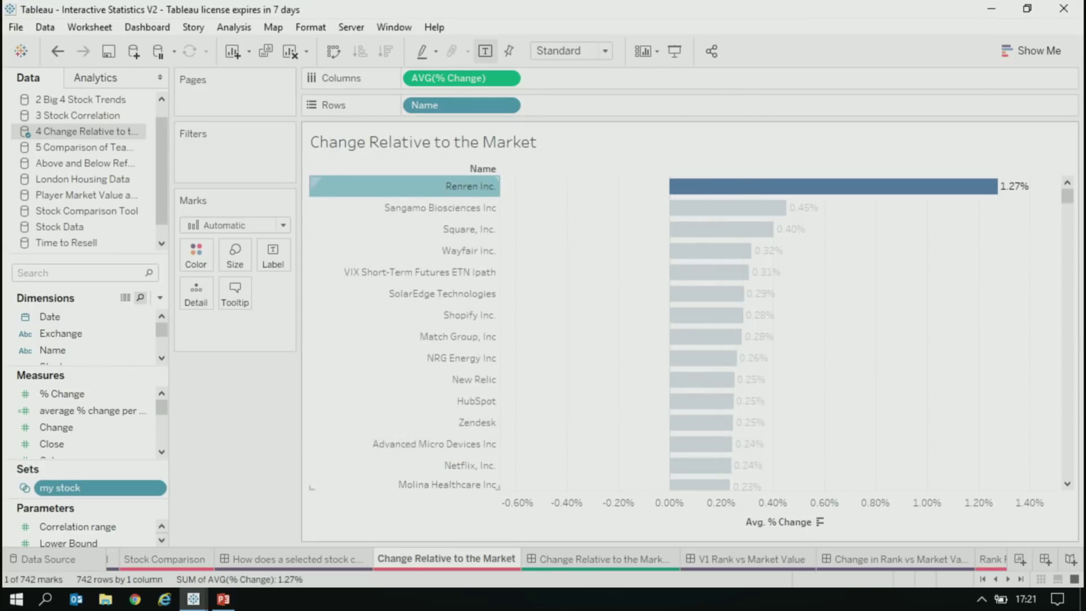
# - Create a calculated field from the my stock set with the formula if [my stock] then [% Change] END
pyautogui.rightClick(105, 488)
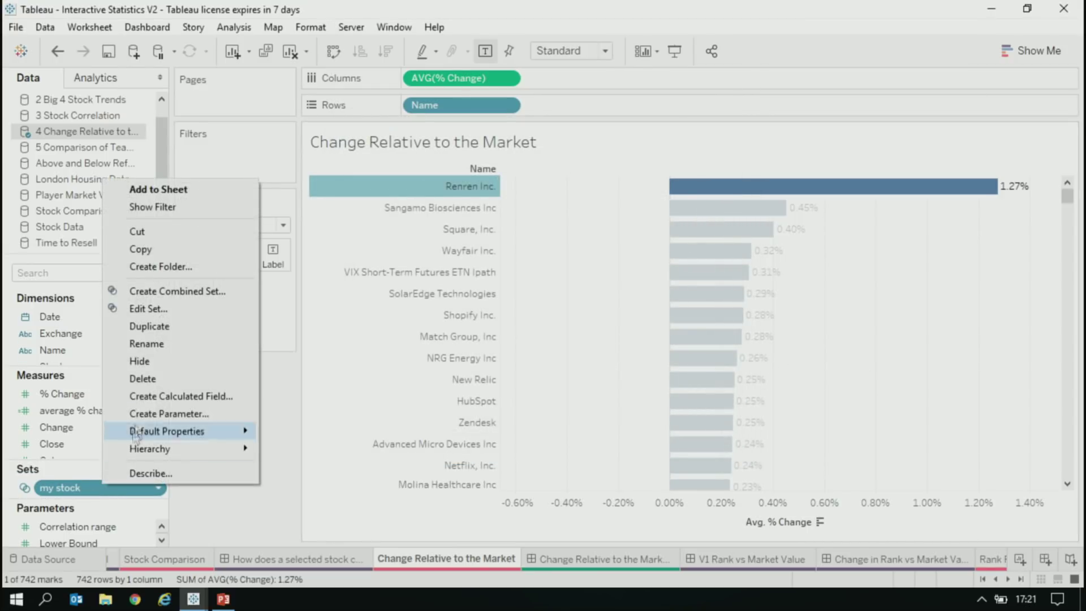
pyautogui.click(175, 395)
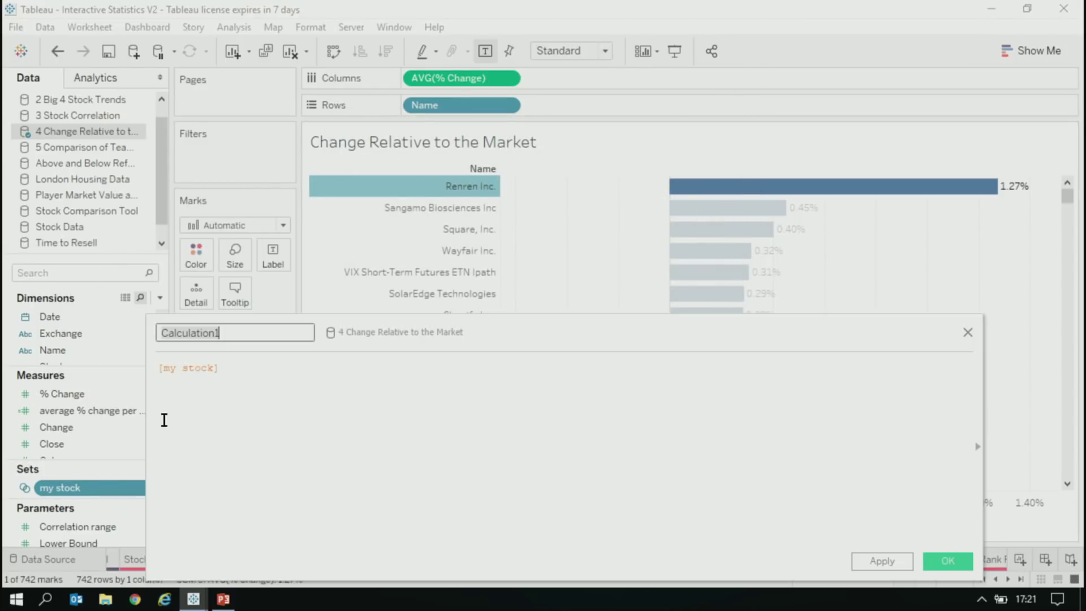
pyautogui.click(301, 404)
pyautogui.keyDown('ctrl'); pyautogui.scroll(6, 303, 400); pyautogui.keyUp('ctrl')
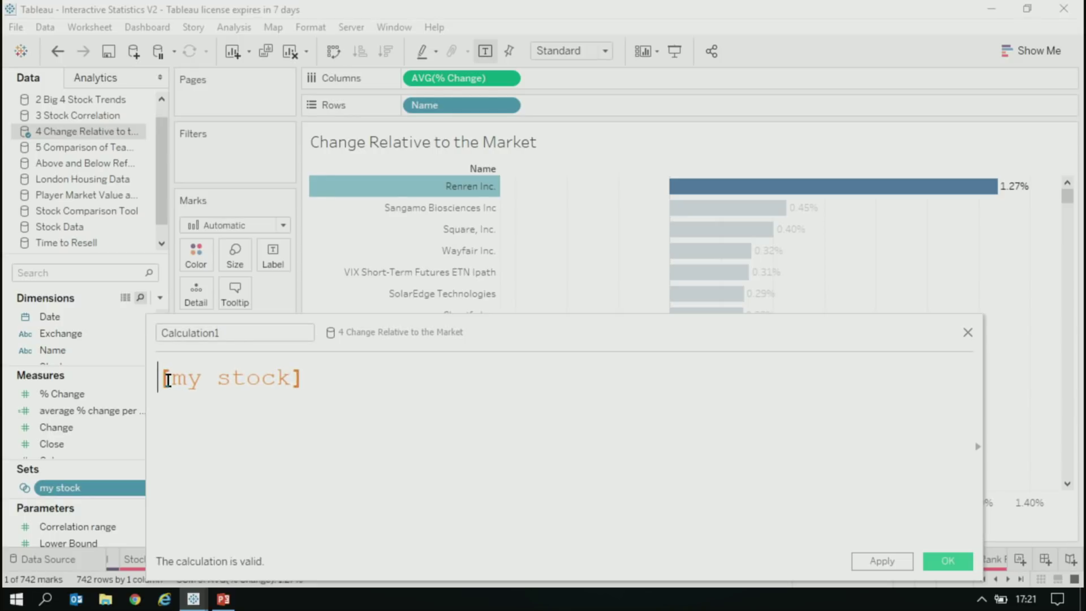
pyautogui.write('if ')
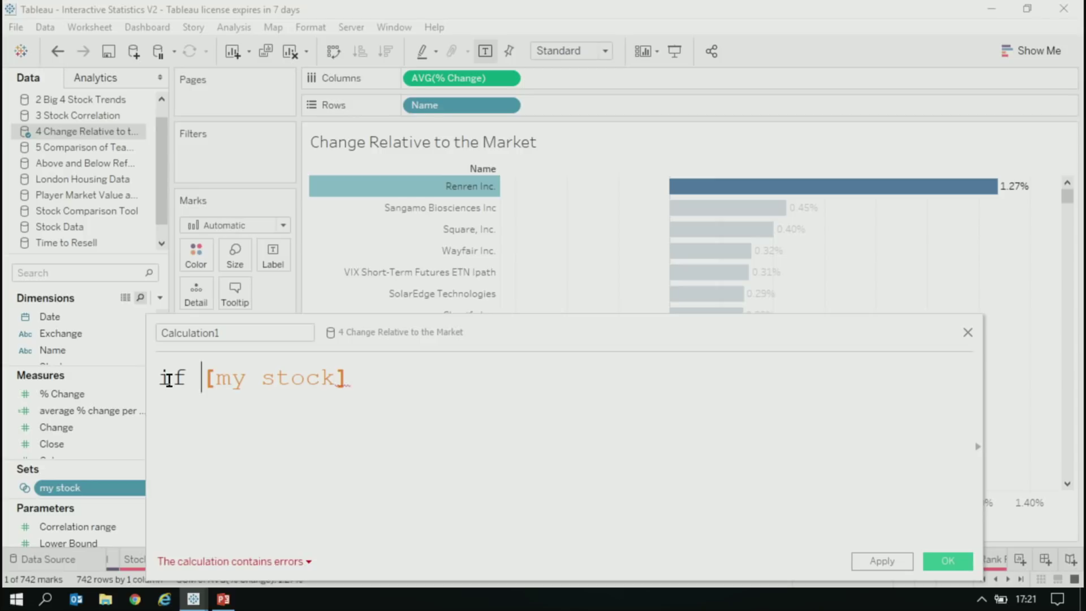
pyautogui.write(' then ')
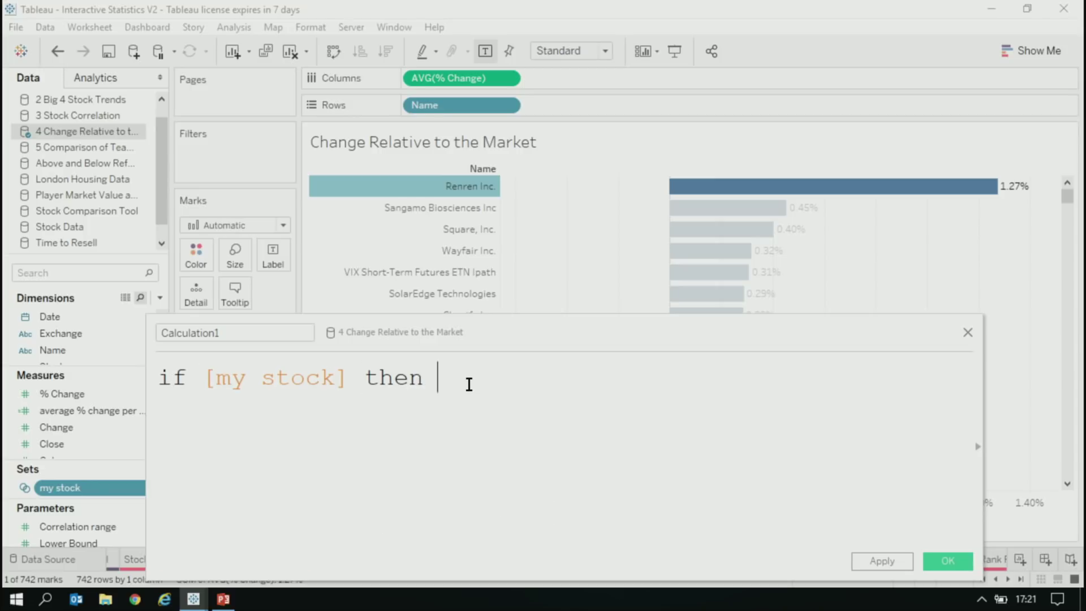
pyautogui.write('chan')
pyautogui.press('Down')
pyautogui.press('Return')
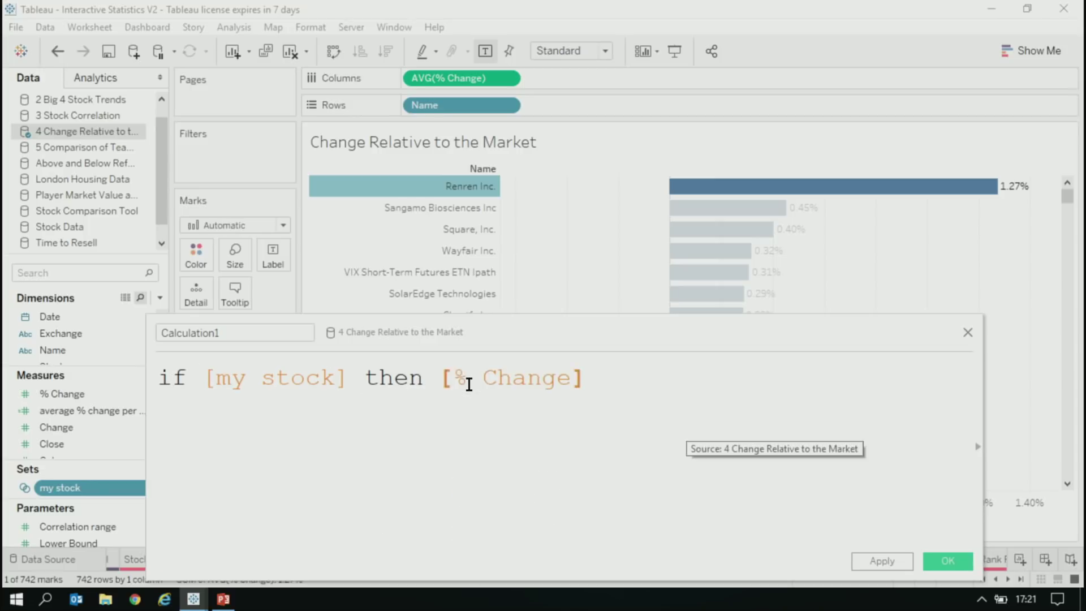
pyautogui.write('edn')
pyautogui.press('BackSpace')
pyautogui.press('BackSpace')
pyautogui.write('nd')
pyautogui.press('Return')
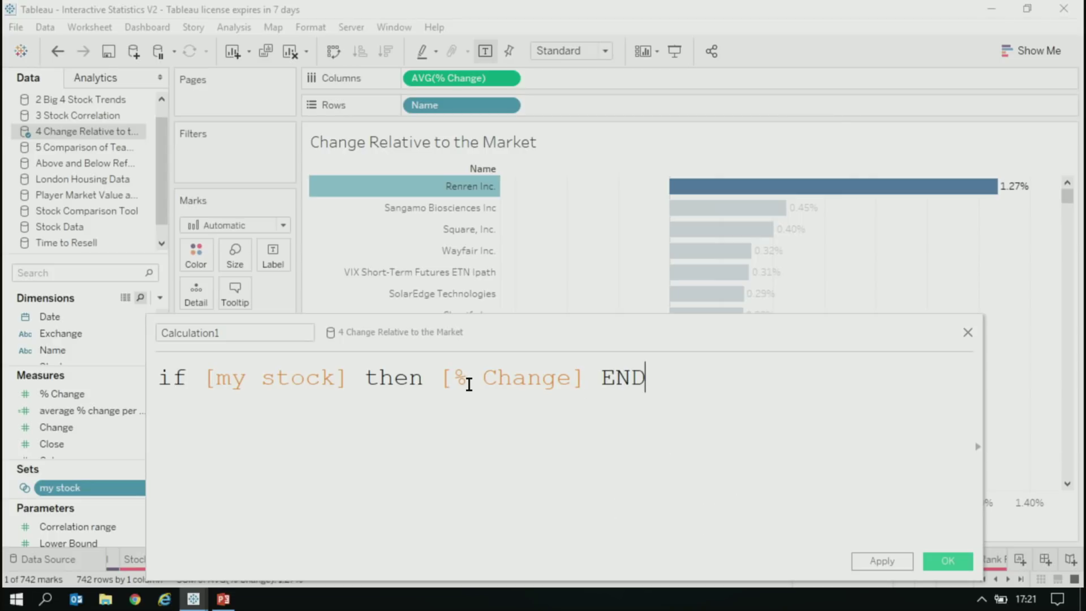
# - Name the calculated field daily change for my stock and apply it
pyautogui.hotkey('shift', 'Tab')
pyautogui.write('daily')
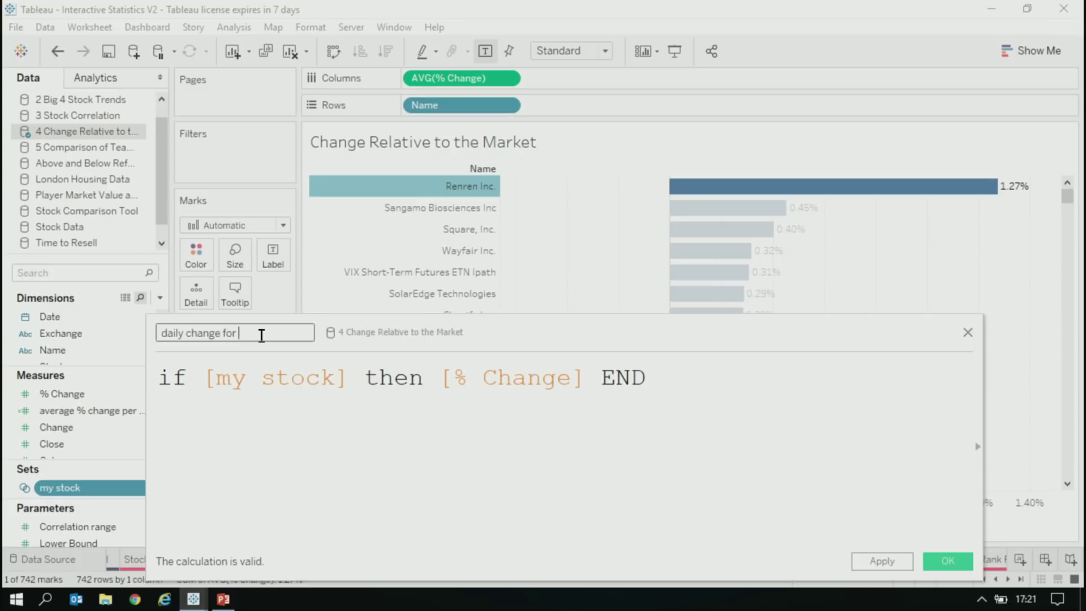
pyautogui.write(' change for my stock')
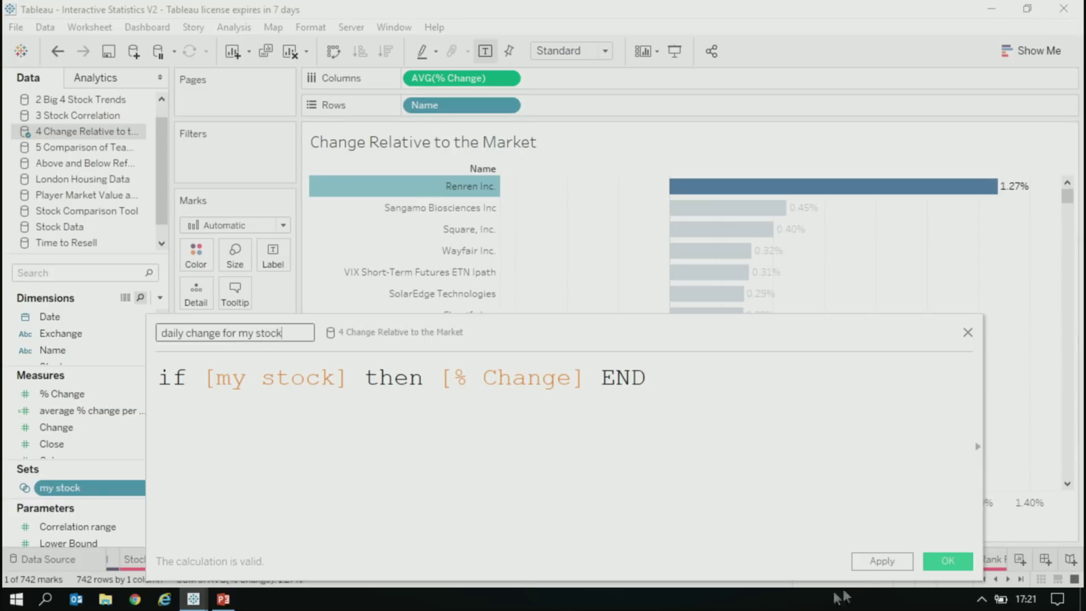
pyautogui.click(871, 561)
# - Add the average of daily change for my stock to Columns after AVG(% Change) and close the calculation editor
pyautogui.moveTo(104, 452); pyautogui.dragTo(529, 78)
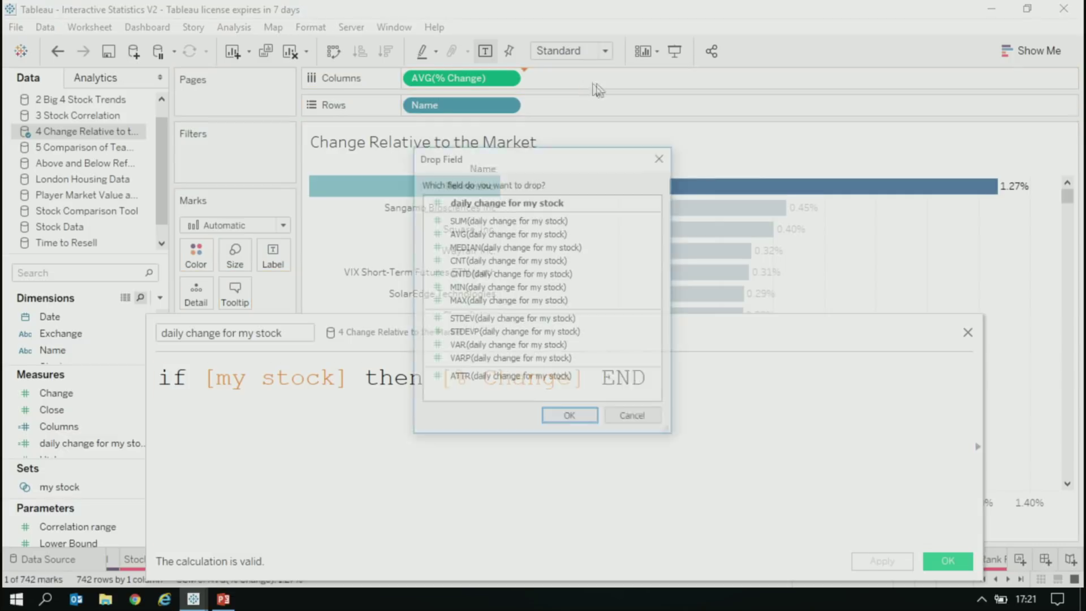
pyautogui.click(495, 232)
pyautogui.click(567, 418)
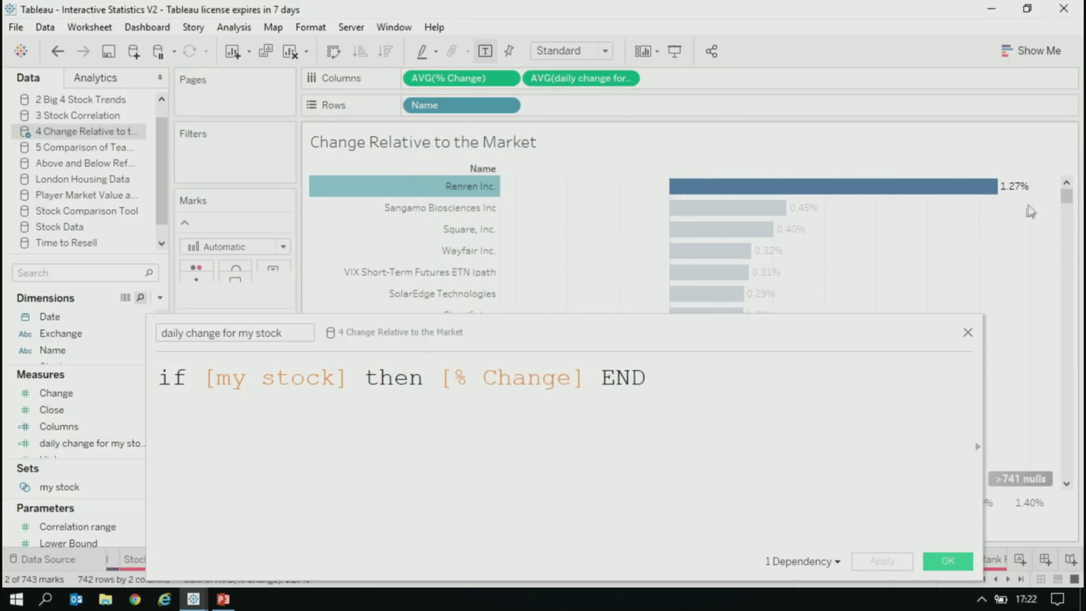
pyautogui.click(967, 332)
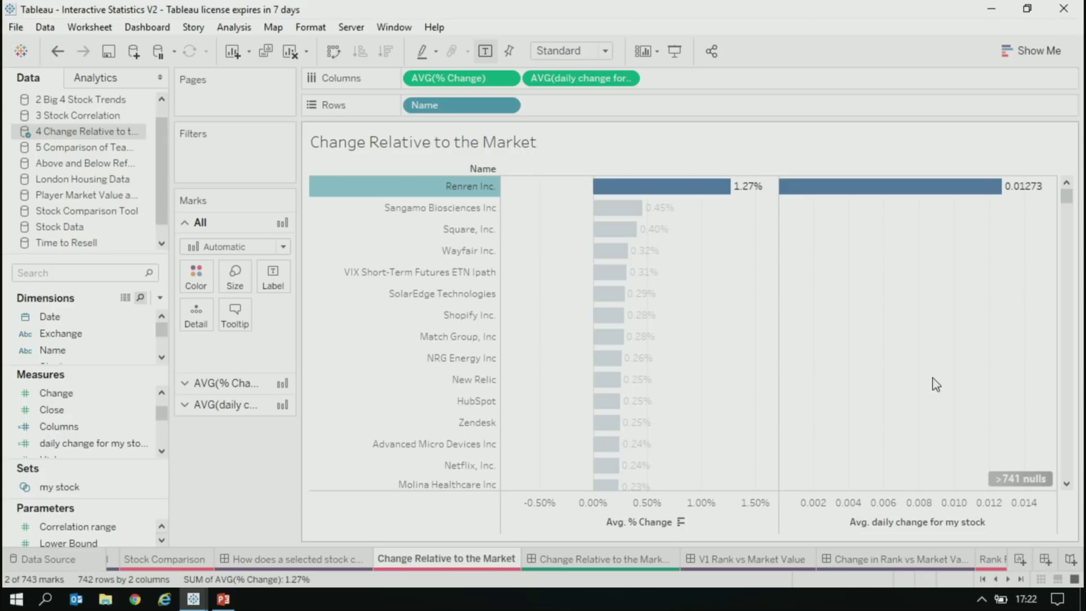
# - Filter Name to the top 10 stocks by the sum of % Change
pyautogui.moveTo(461, 105); pyautogui.dragTo(187, 149)
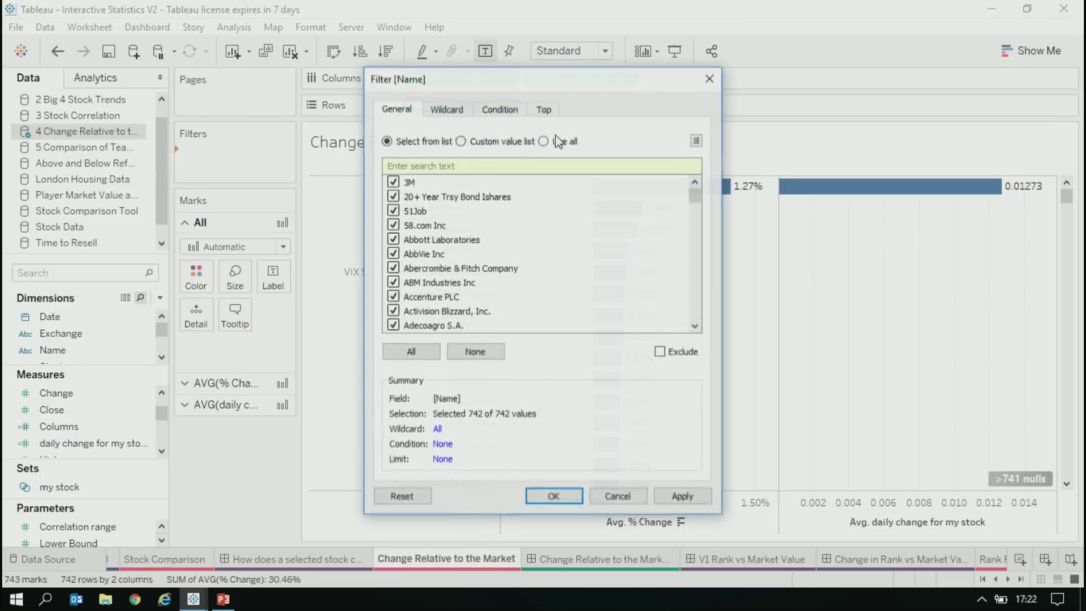
pyautogui.click(542, 111)
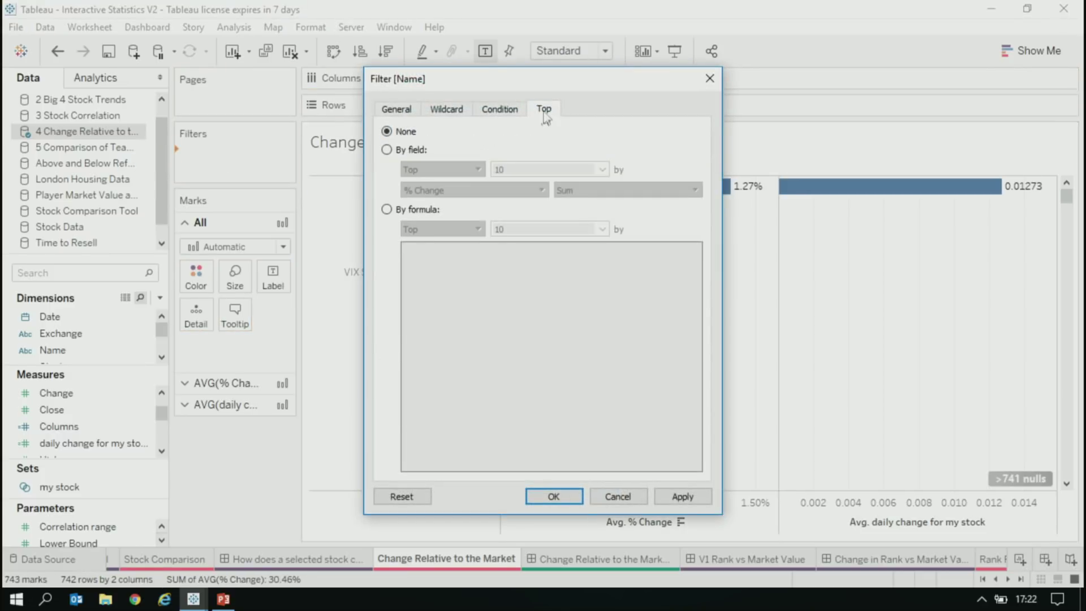
pyautogui.click(405, 150)
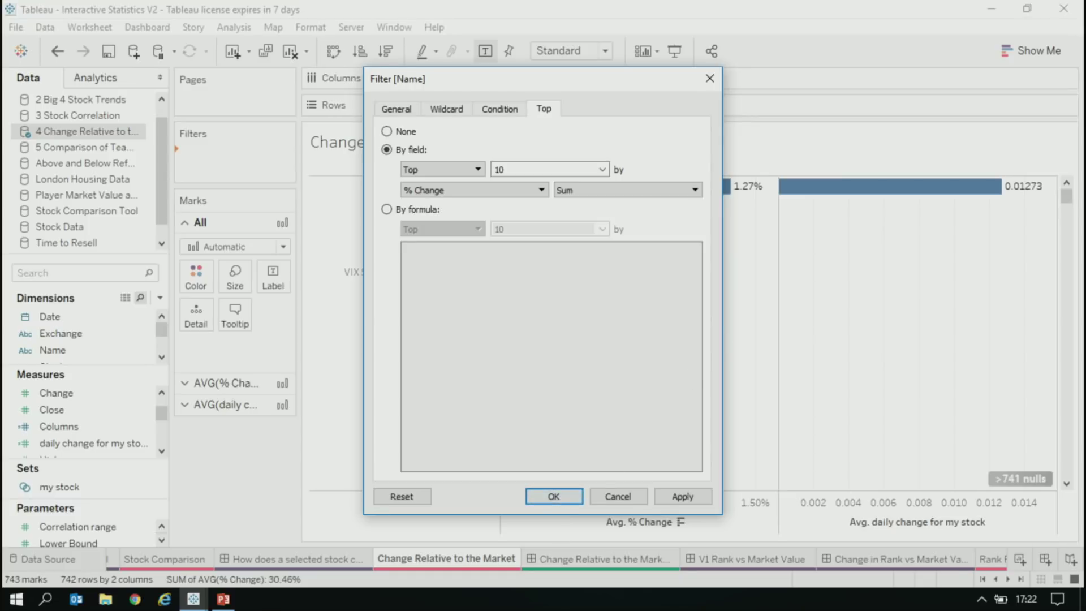
pyautogui.click(554, 497)
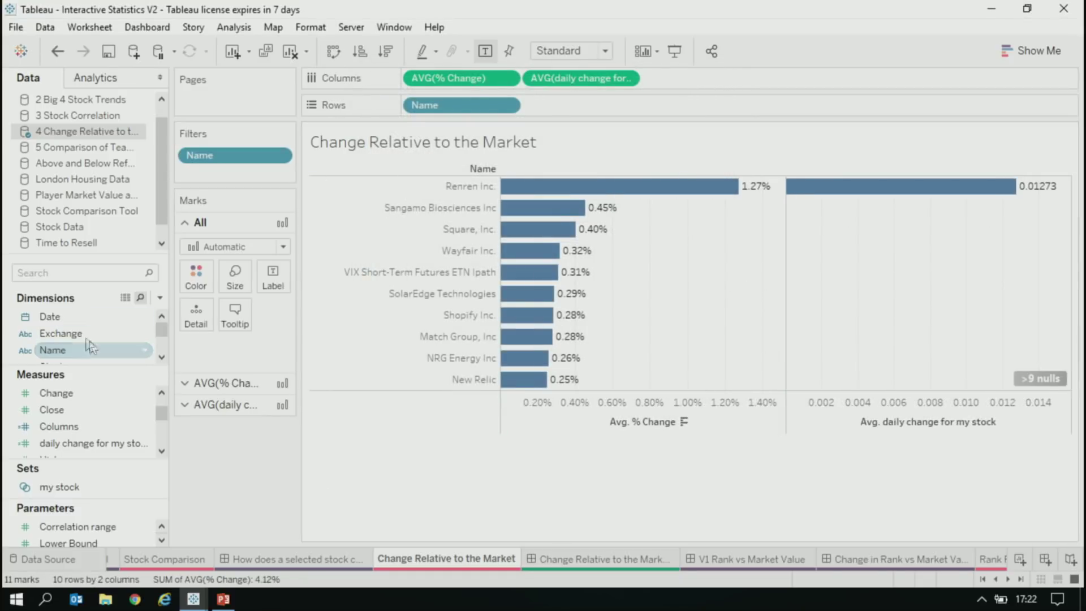
# - Add Date (Discrete) to Rows before Name and inspect the daily values for Renren Inc
pyautogui.moveTo(89, 315); pyautogui.dragTo(399, 105)
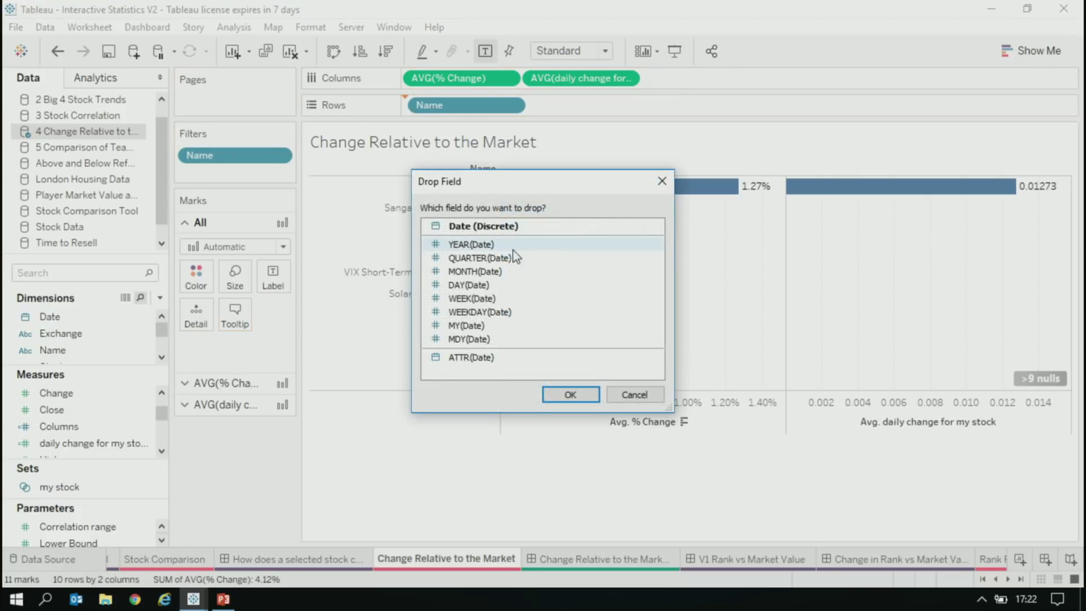
pyautogui.doubleClick(512, 228)
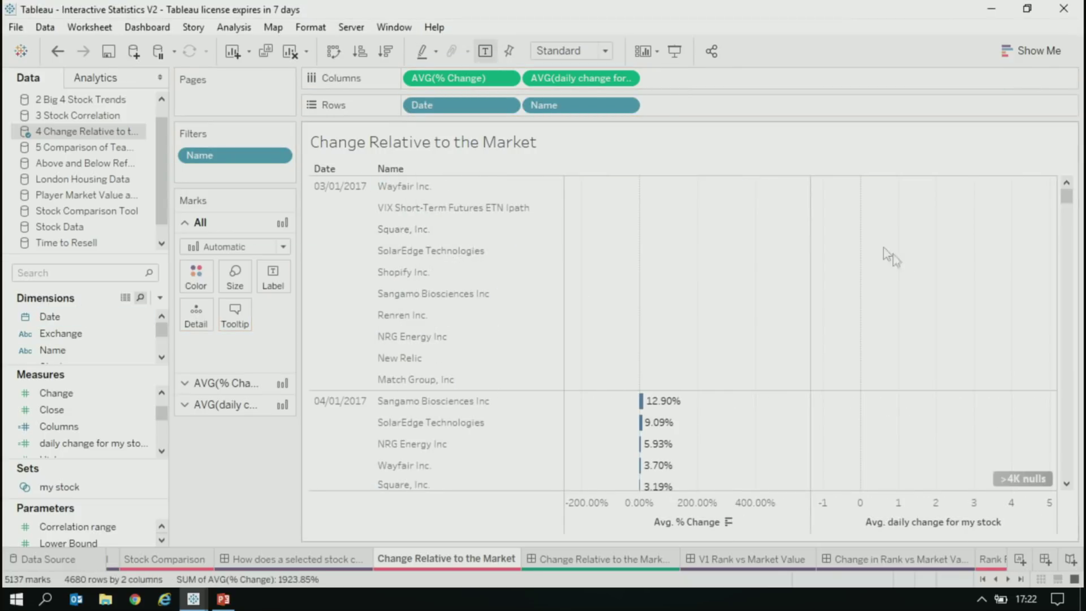
pyautogui.scroll(-5, 911, 304)
pyautogui.moveTo(859, 305)
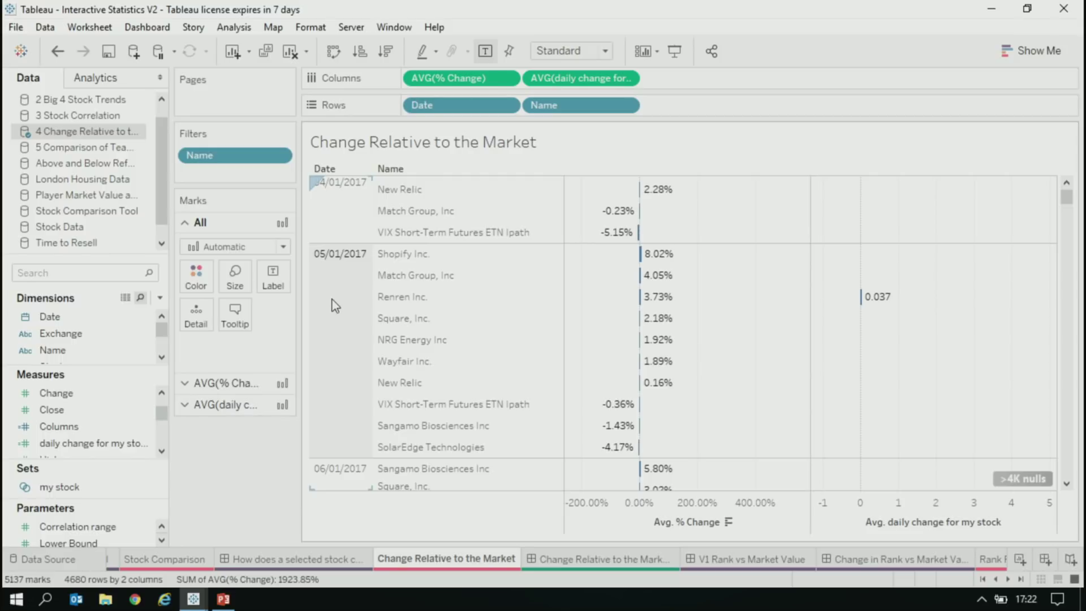
pyautogui.moveTo(641, 253)
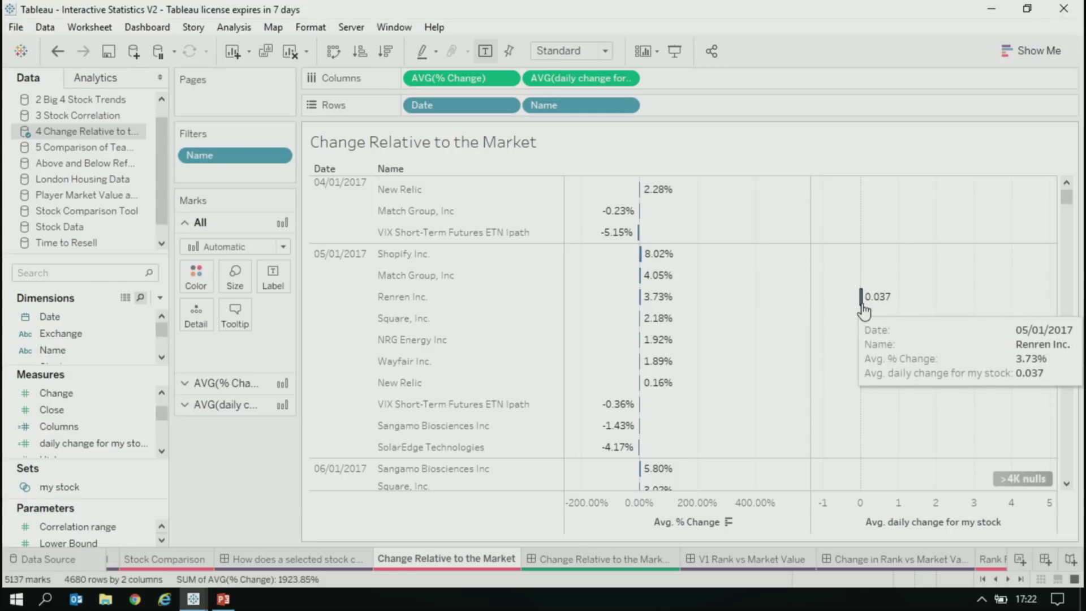
pyautogui.click(160, 298)
pyautogui.click(111, 331)
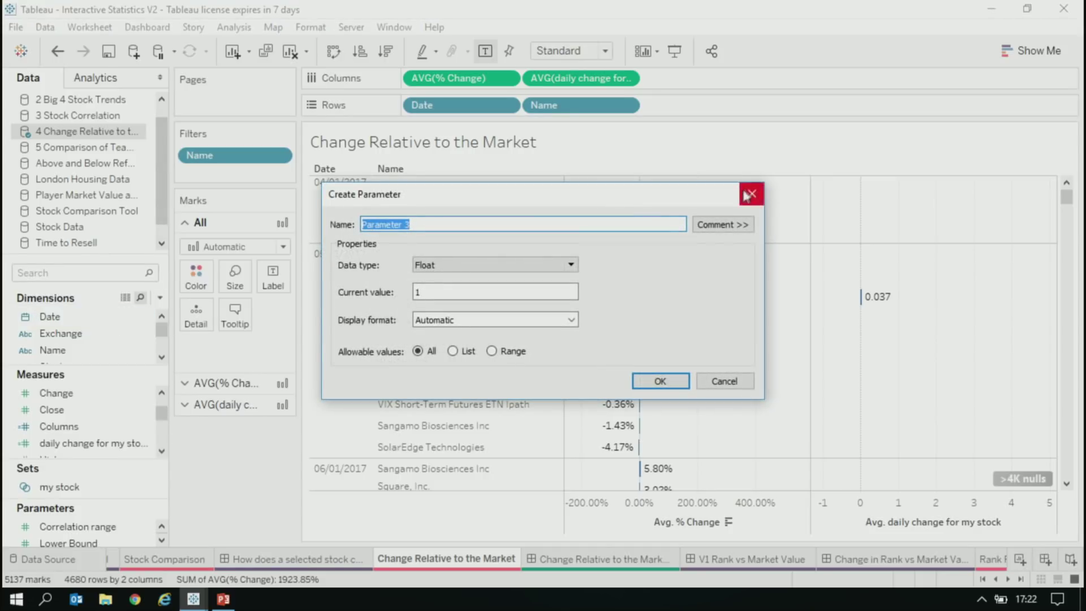
pyautogui.click(752, 192)
# - Create a calculated field with the formula {fixed [Date]: AVG([daily change for my stock])}
pyautogui.click(160, 297)
pyautogui.click(91, 312)
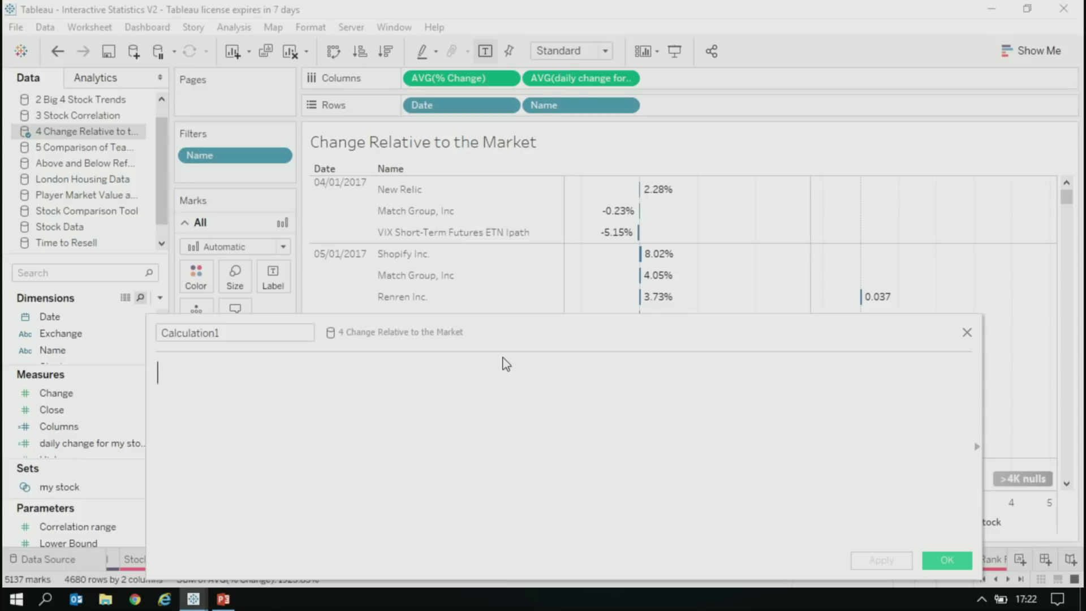
pyautogui.write('{fixed')
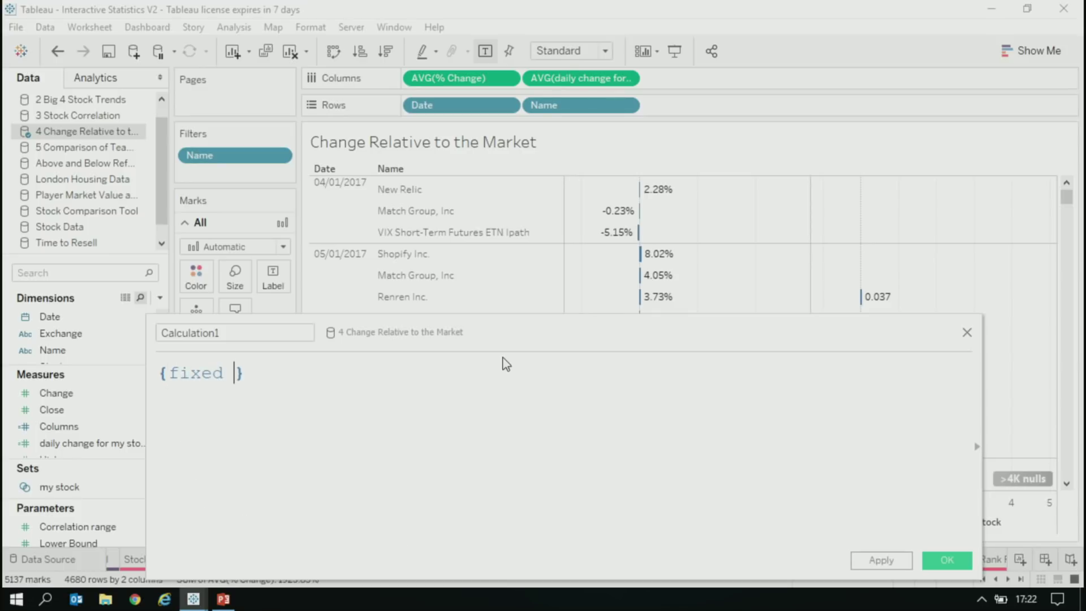
pyautogui.write(' date')
pyautogui.press('Return')
pyautogui.write(': avg')
pyautogui.press('Return')
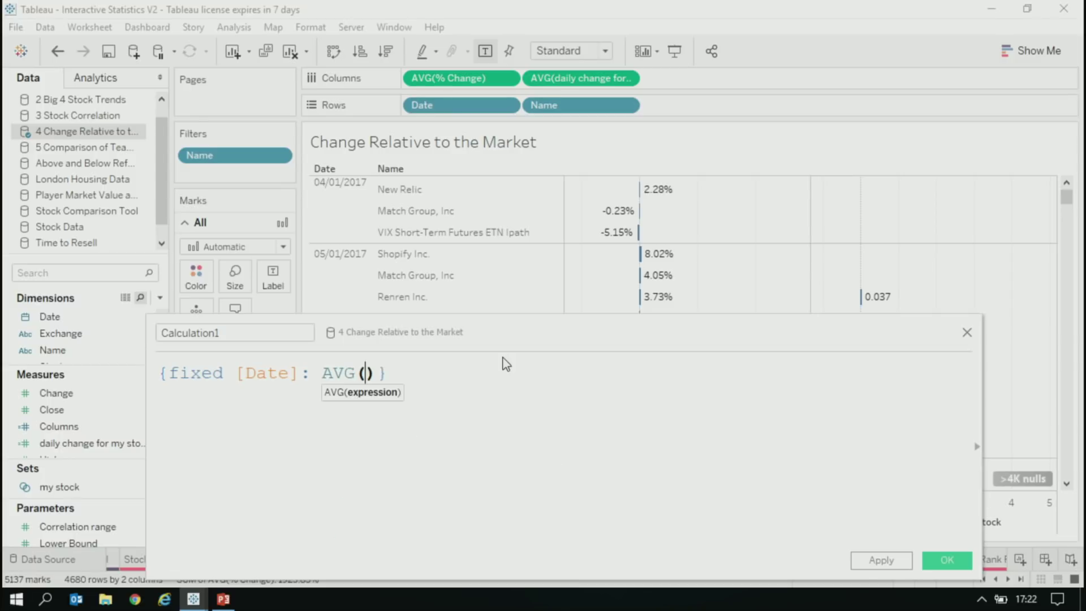
pyautogui.write('d')
pyautogui.press('BackSpace')
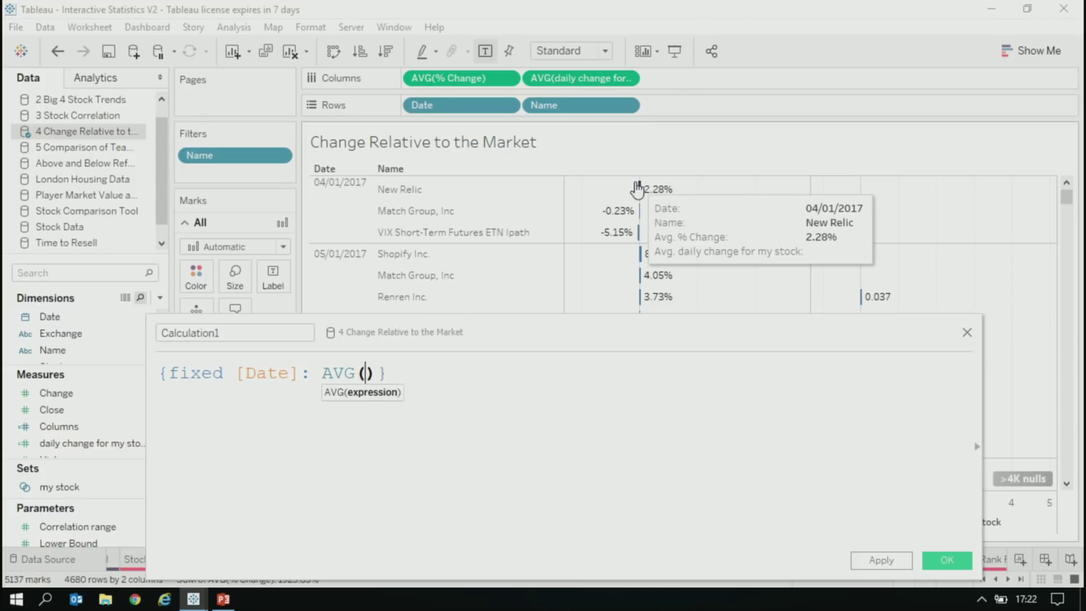
pyautogui.write('d')
pyautogui.press('Return')
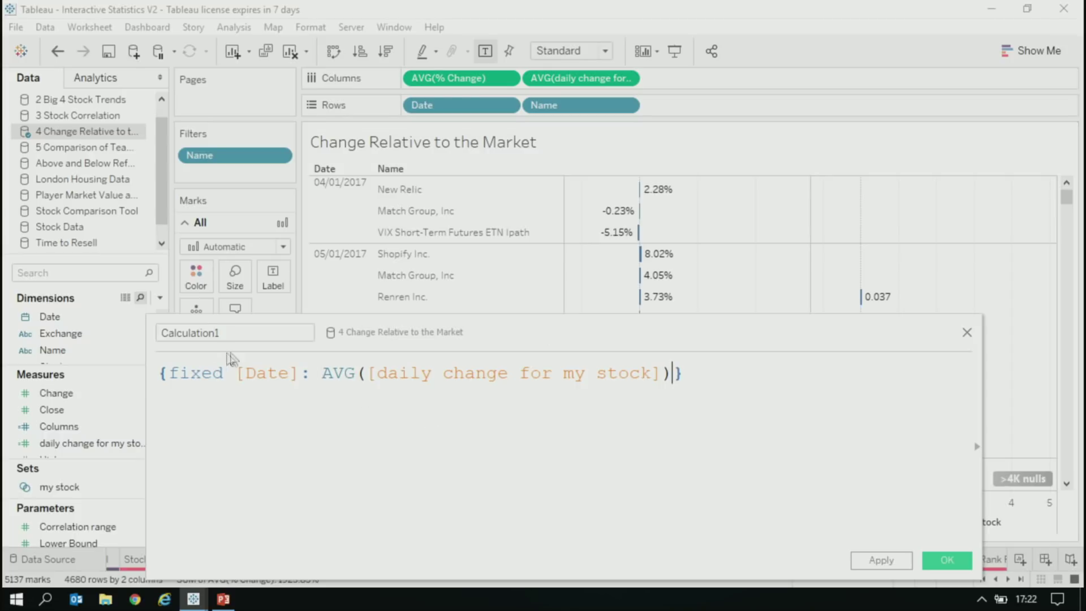
# - Name the fixed-by-date calculated field comparison and apply it
pyautogui.moveTo(380, 324)
pyautogui.mouseDown()
pyautogui.moveTo(45, 326)
pyautogui.moveTo(124, 337)
pyautogui.moveTo(386, 336)
pyautogui.moveTo(375, 338)
pyautogui.mouseUp()
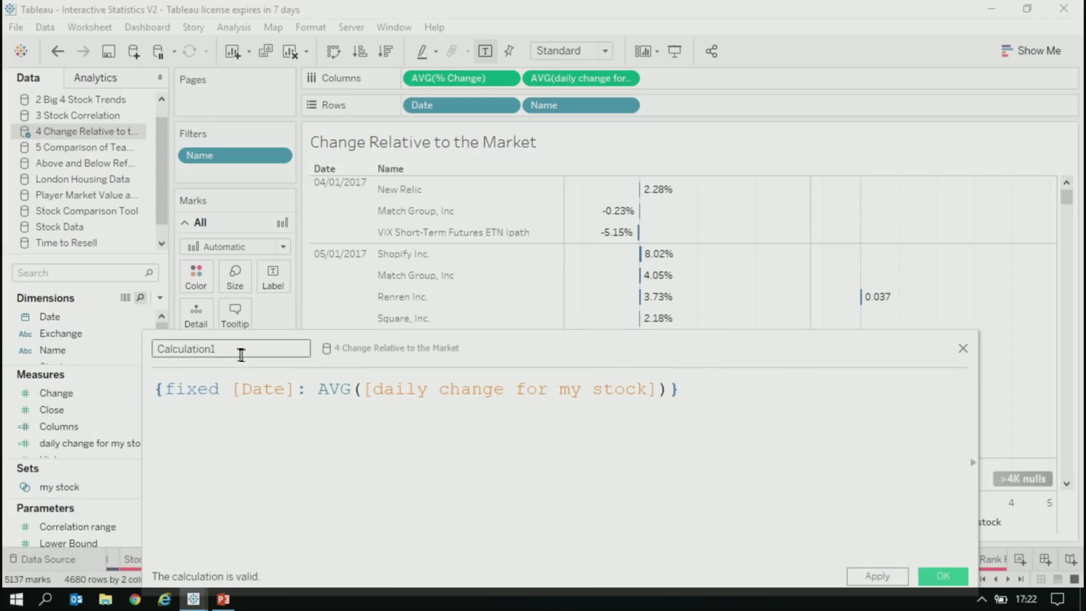
pyautogui.doubleClick(182, 346)
pyautogui.write('comparison')
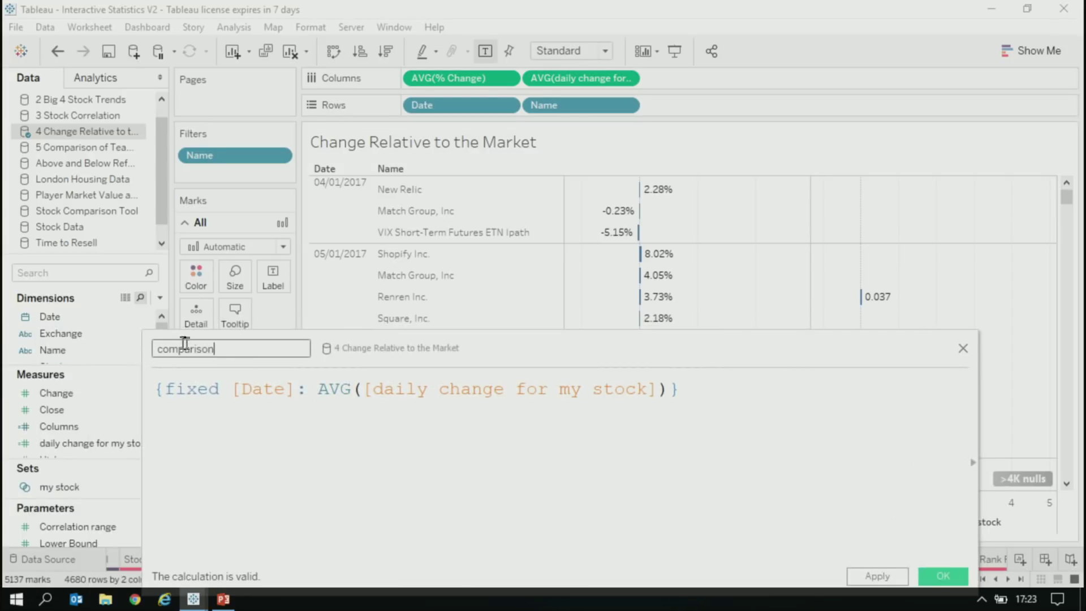
pyautogui.click(871, 576)
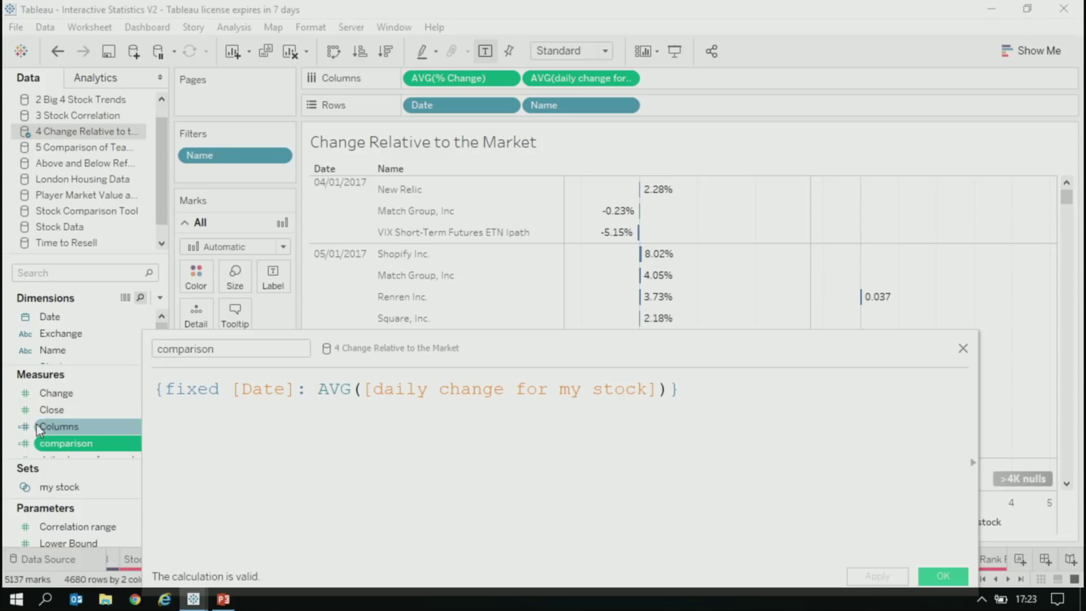
# - Add the average of comparison to the end of Columns and close the calculation editor
pyautogui.moveTo(90, 453); pyautogui.dragTo(656, 79)
pyautogui.click(567, 233)
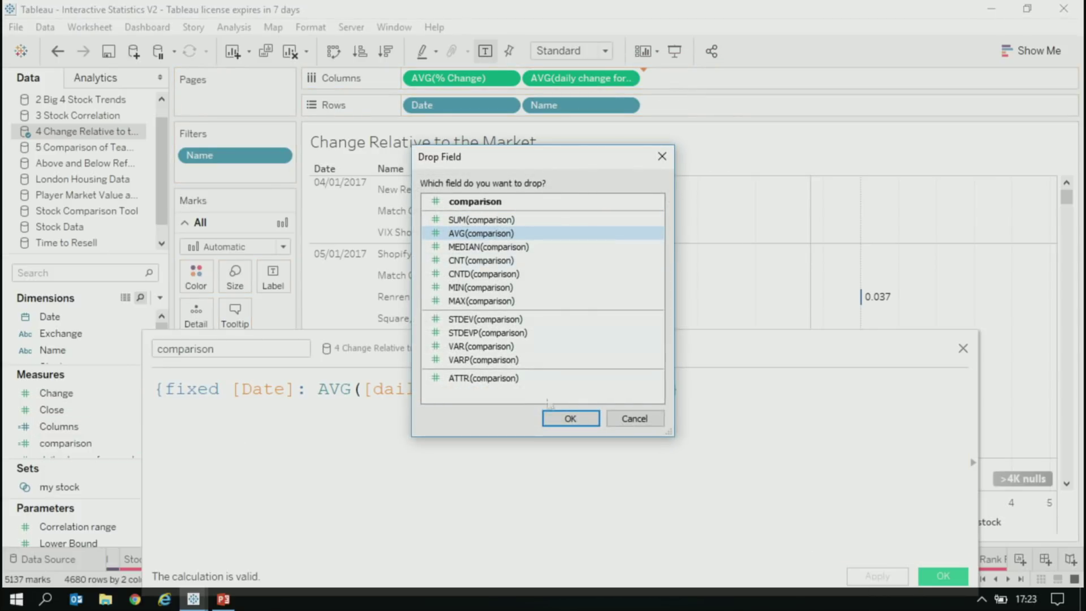
pyautogui.click(568, 419)
pyautogui.click(953, 575)
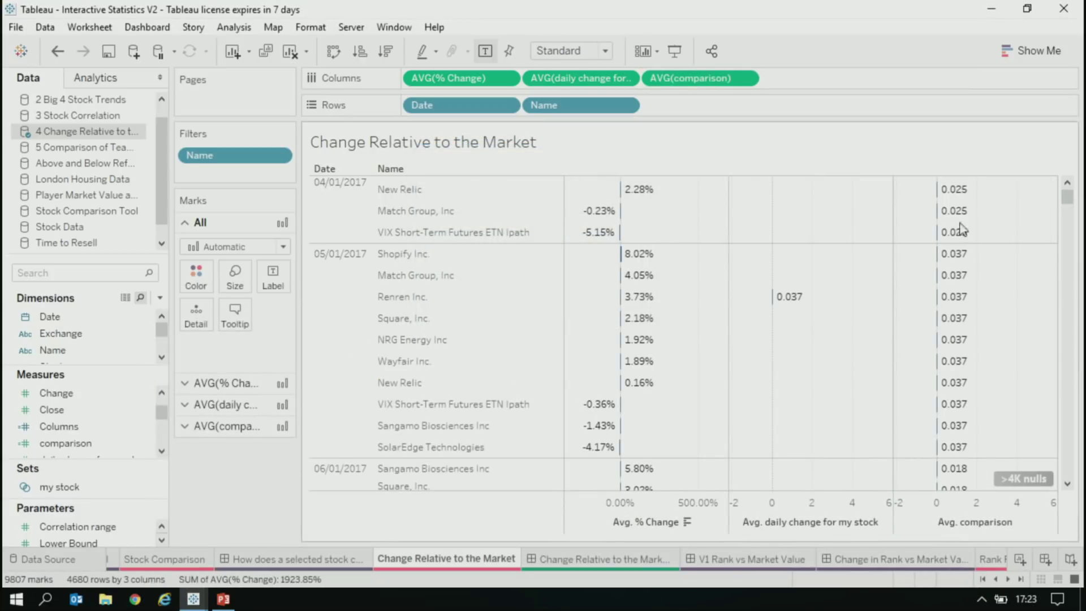
# - Remove AVG(daily change for my stock) from Columns and review the comparison values across the dates
pyautogui.scroll(-3, 981, 287)
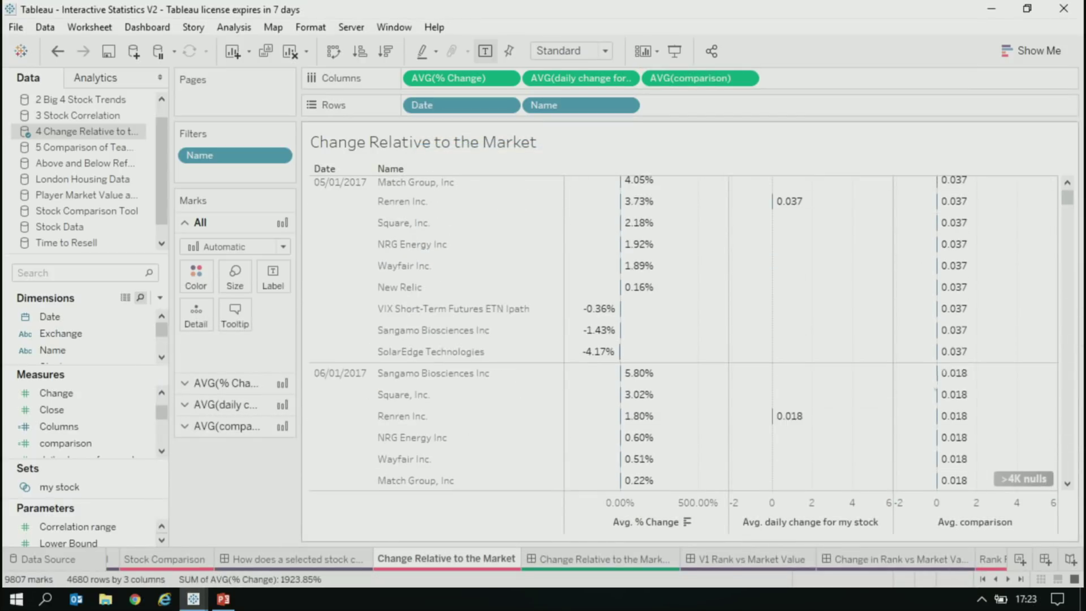
pyautogui.scroll(-10, 678, 328)
pyautogui.moveTo(580, 78); pyautogui.dragTo(431, 164)
pyautogui.scroll(9, 994, 245)
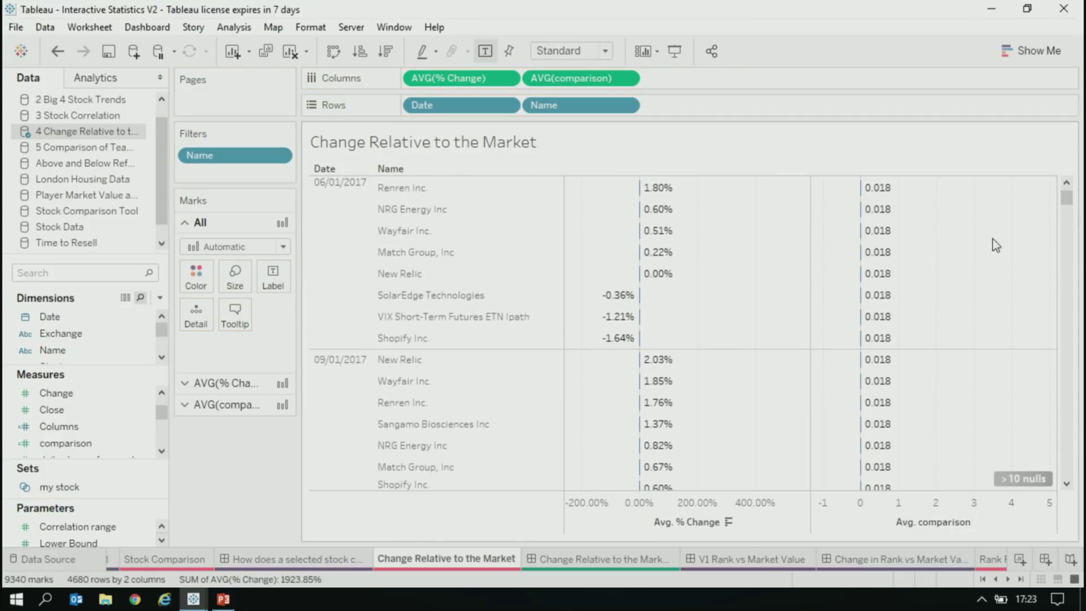
pyautogui.scroll(4, 994, 244)
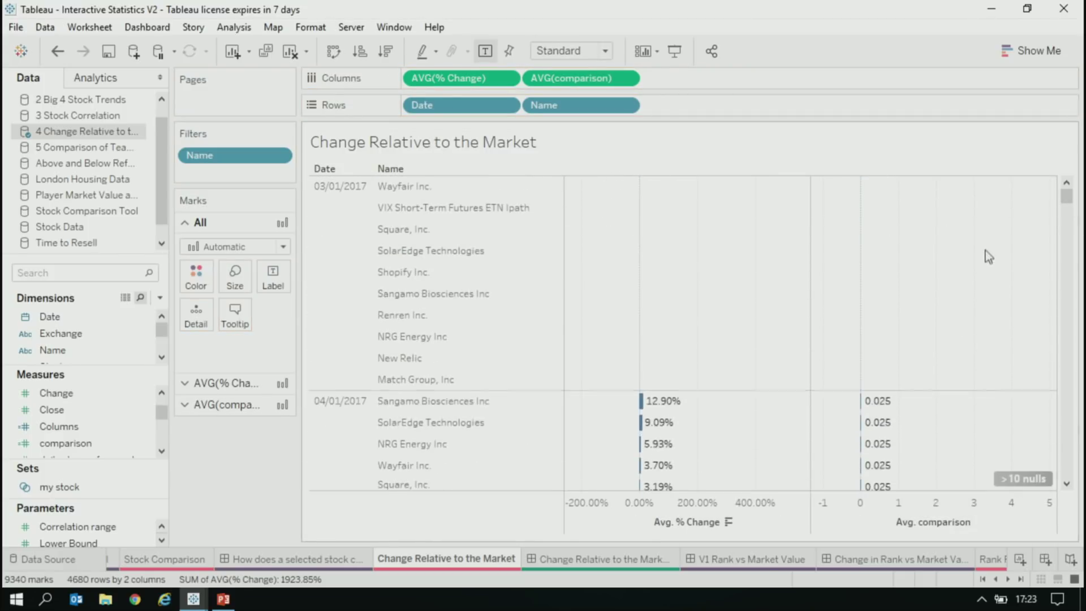
pyautogui.scroll(1, 990, 255)
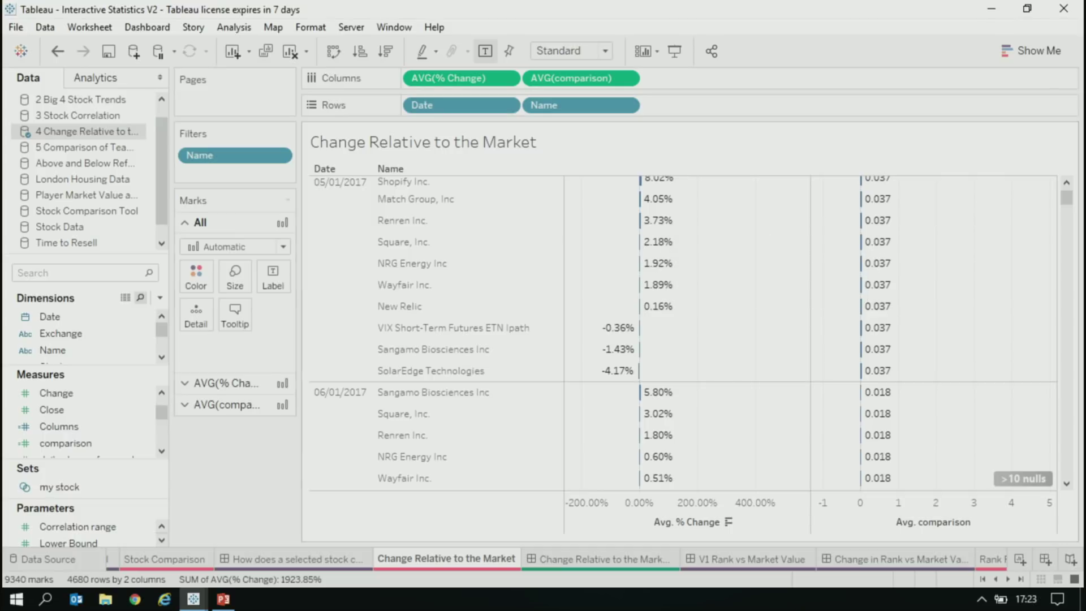
# - Start a new calculated field with an if statement and rename the comparison measure to reference point
pyautogui.click(160, 297)
pyautogui.click(141, 315)
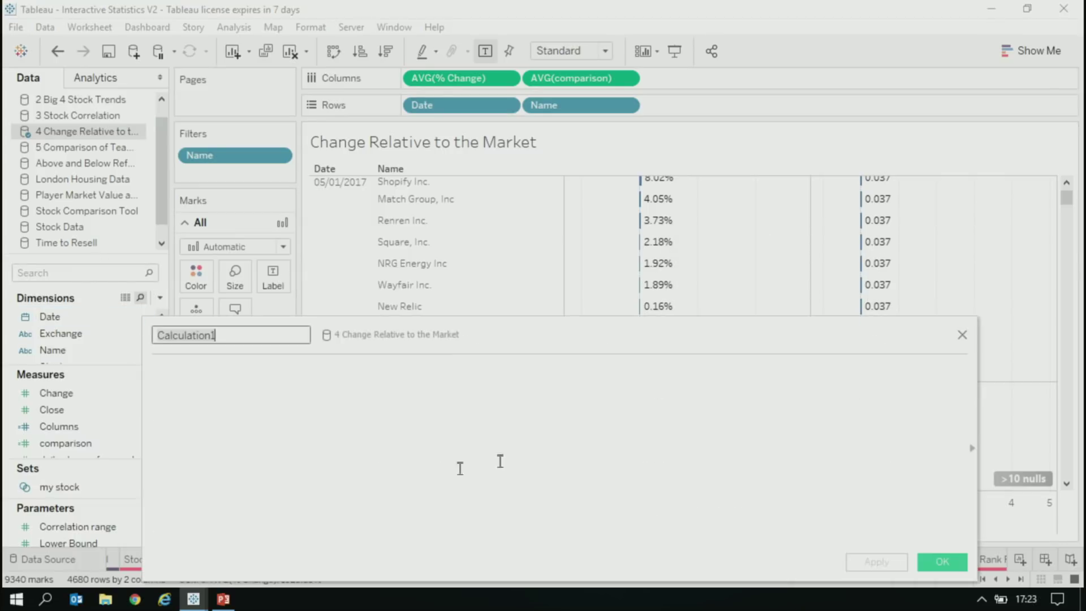
pyautogui.write('if')
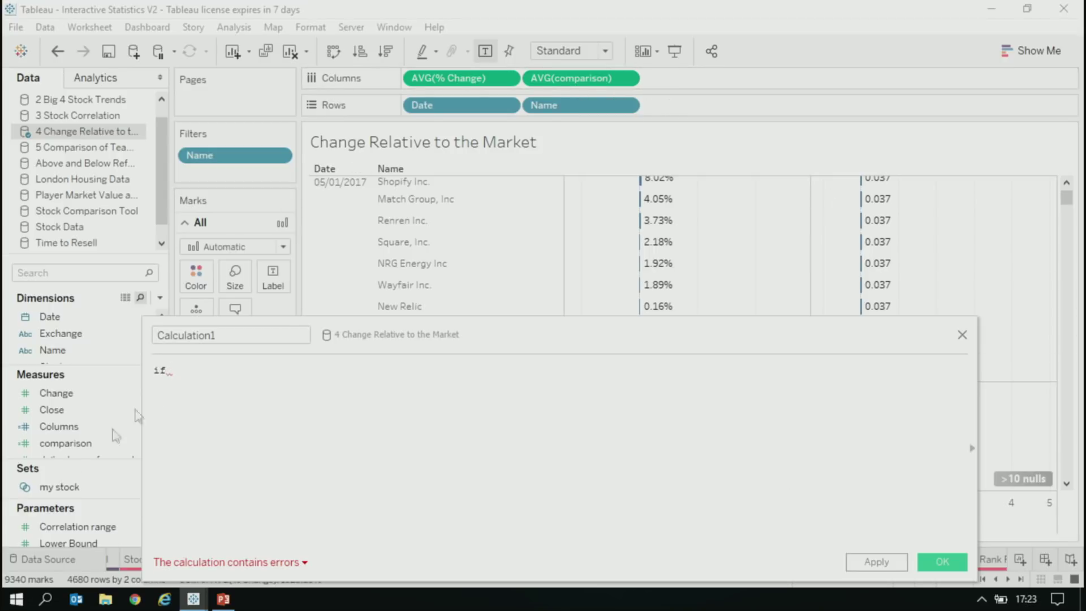
pyautogui.rightClick(102, 445)
pyautogui.click(144, 194)
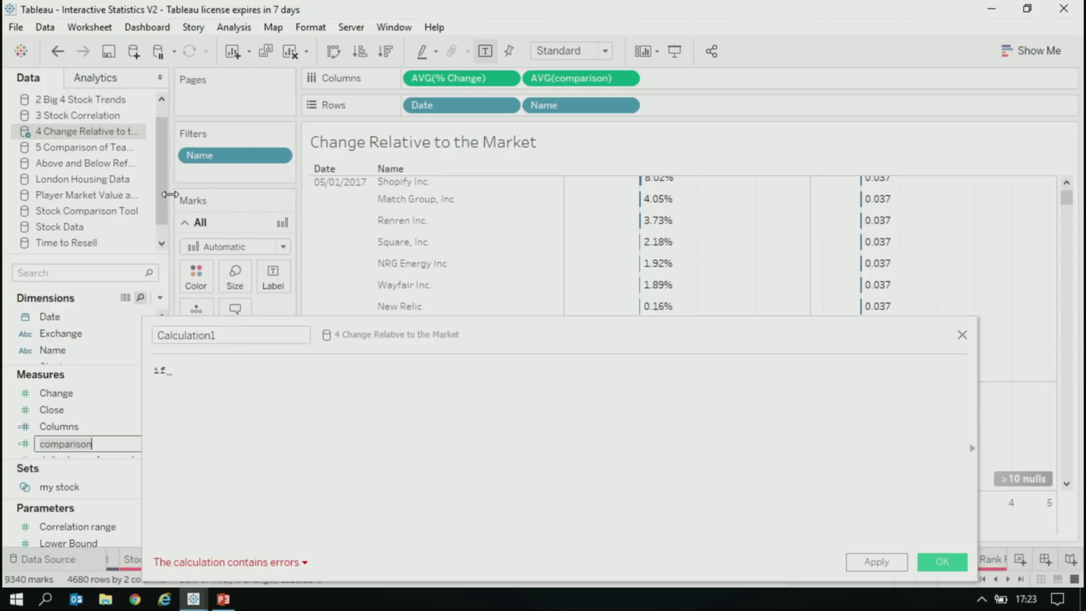
pyautogui.write('reference point')
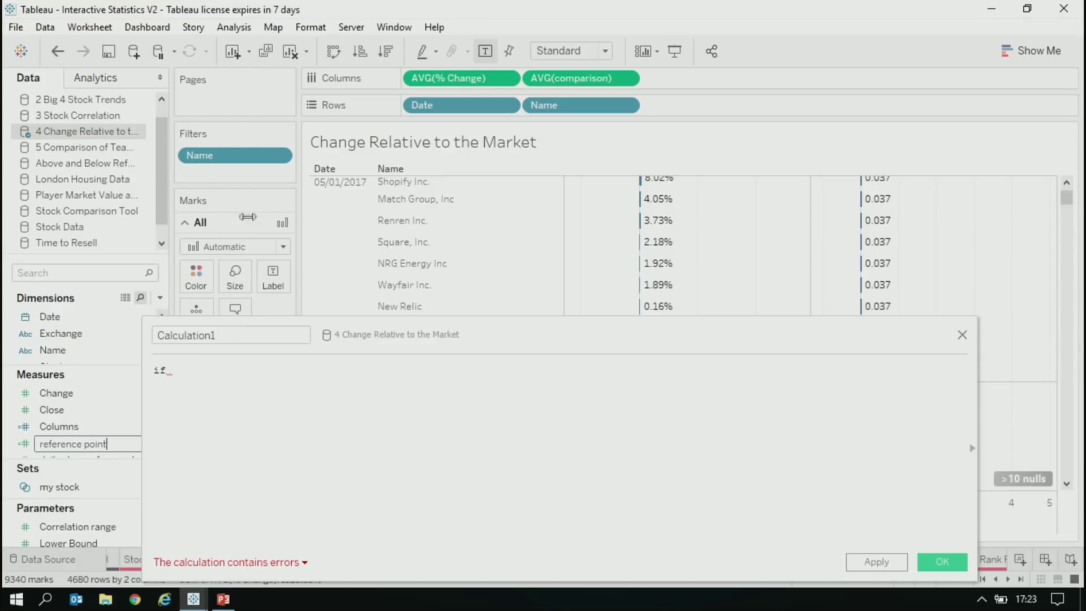
pyautogui.press('Return')
# - Complete the calculation's if condition as [reference point]> [% Change]
pyautogui.click(169, 475)
pyautogui.write('ref')
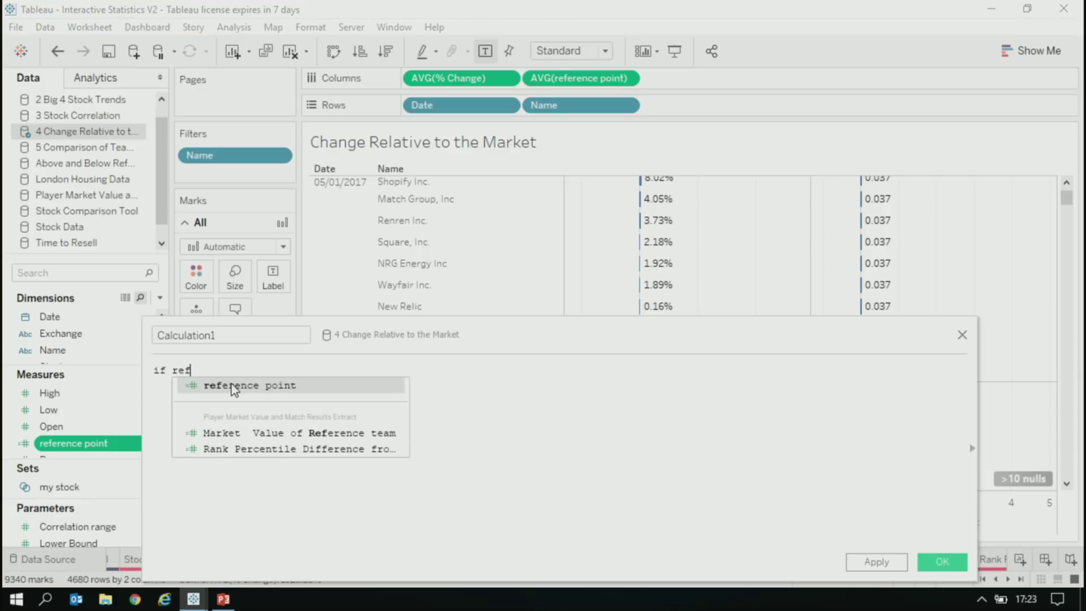
pyautogui.click(231, 387)
pyautogui.write('> ')
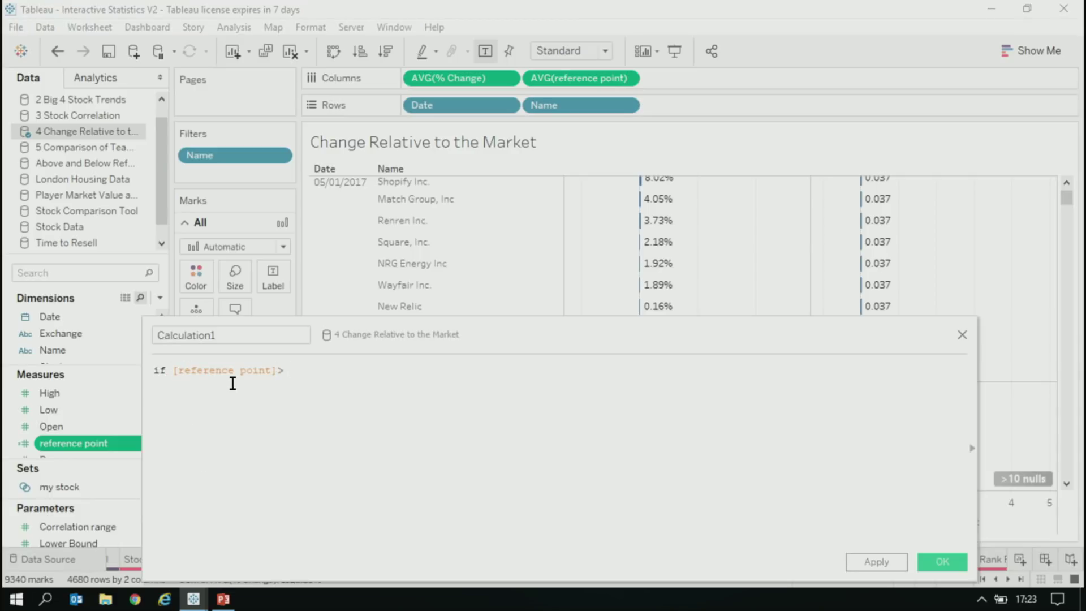
pyautogui.write('chhang')
pyautogui.press('BackSpace')
pyautogui.write('a')
pyautogui.press('Down')
pyautogui.press('Down')
pyautogui.press('Down')
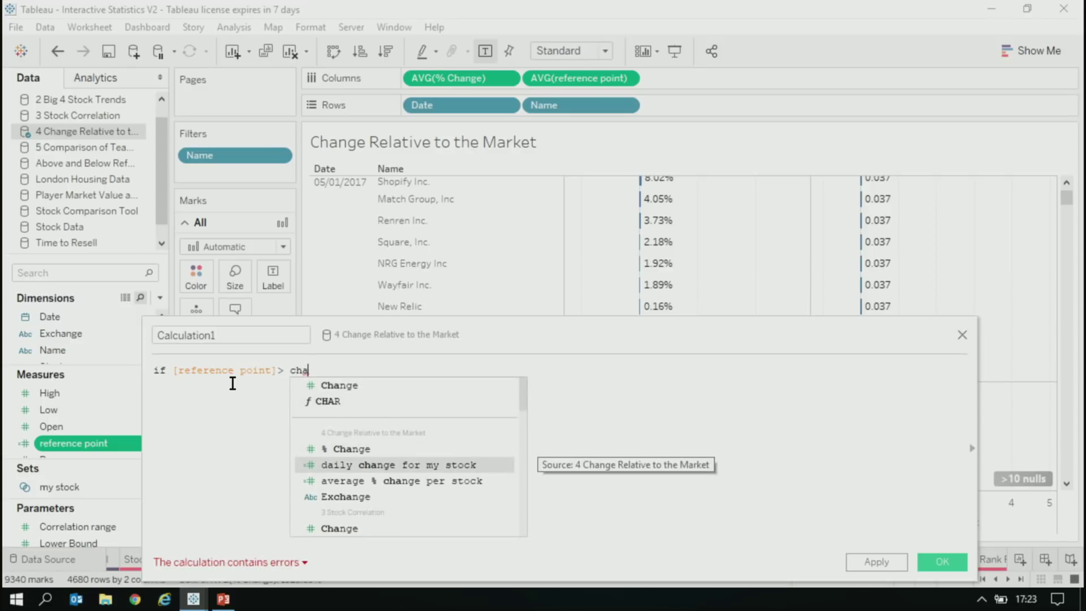
pyautogui.press('Up')
pyautogui.press('Return')
# - Return "Above" when the if condition is met and enlarge the formula text
pyautogui.write('then ')
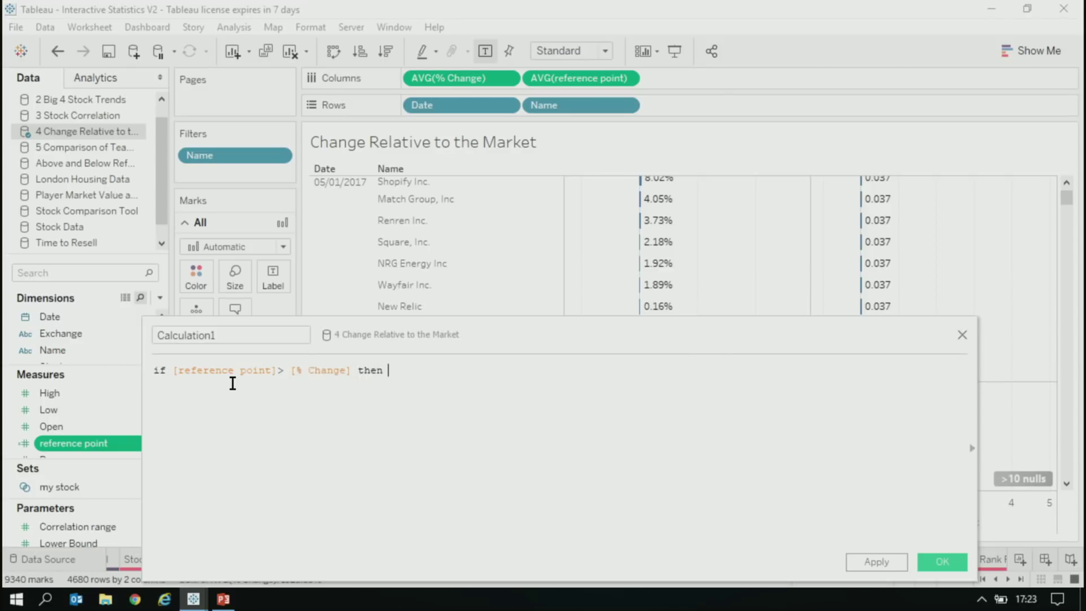
pyautogui.write('"Above')
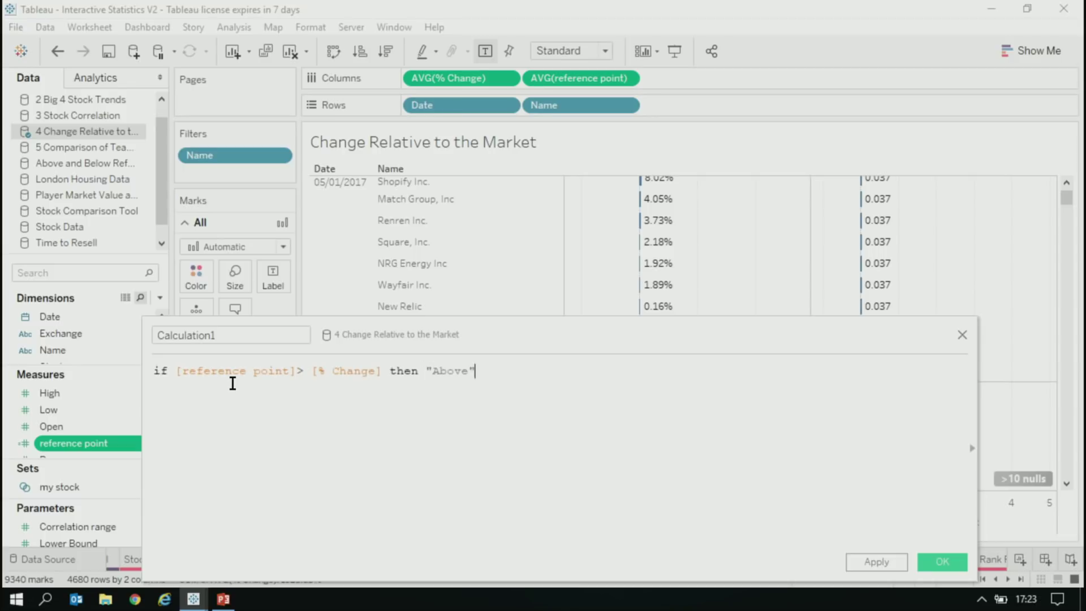
pyautogui.write('"')
pyautogui.keyDown('ctrl'); pyautogui.scroll(3, 232, 383); pyautogui.keyUp('ctrl')
pyautogui.press('Return')
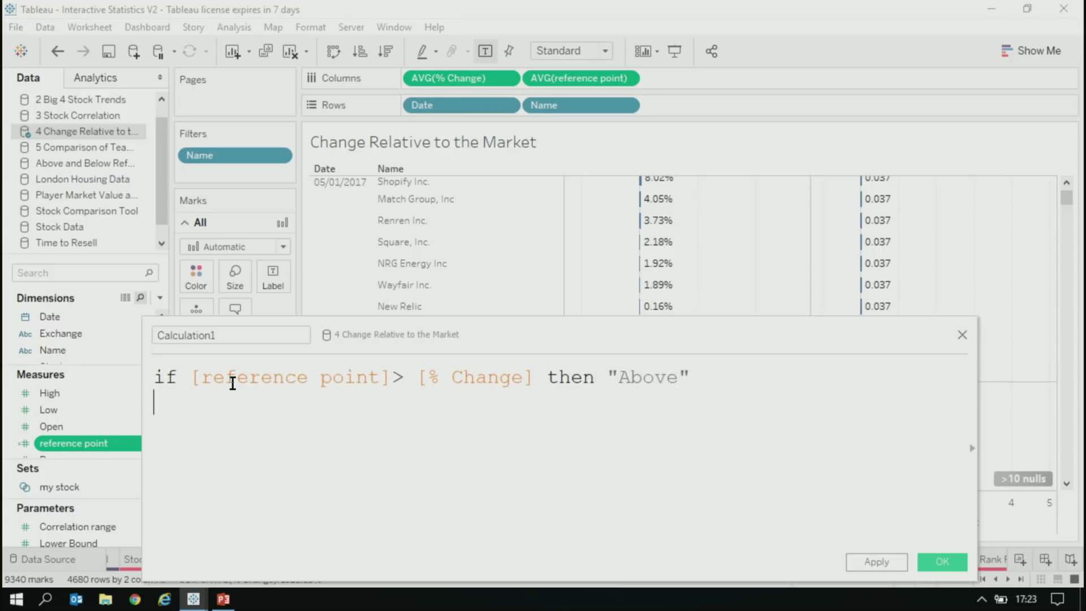
# - Add the second branch to the formula: ELSEIF [% Change]> [reference point] then "Below"
pyautogui.write('else')
pyautogui.press('Down')
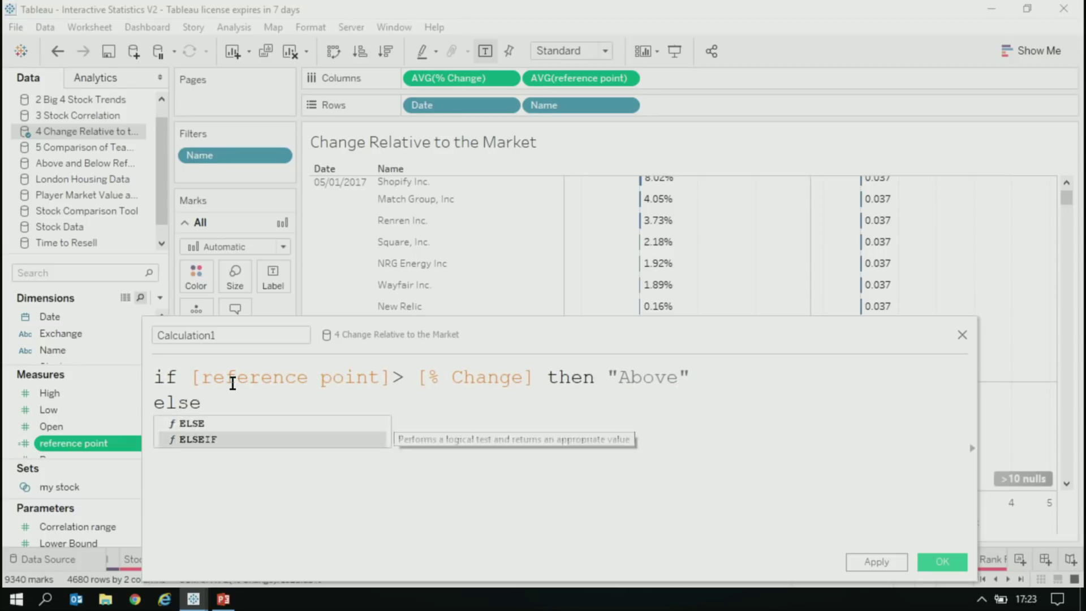
pyautogui.press('Return')
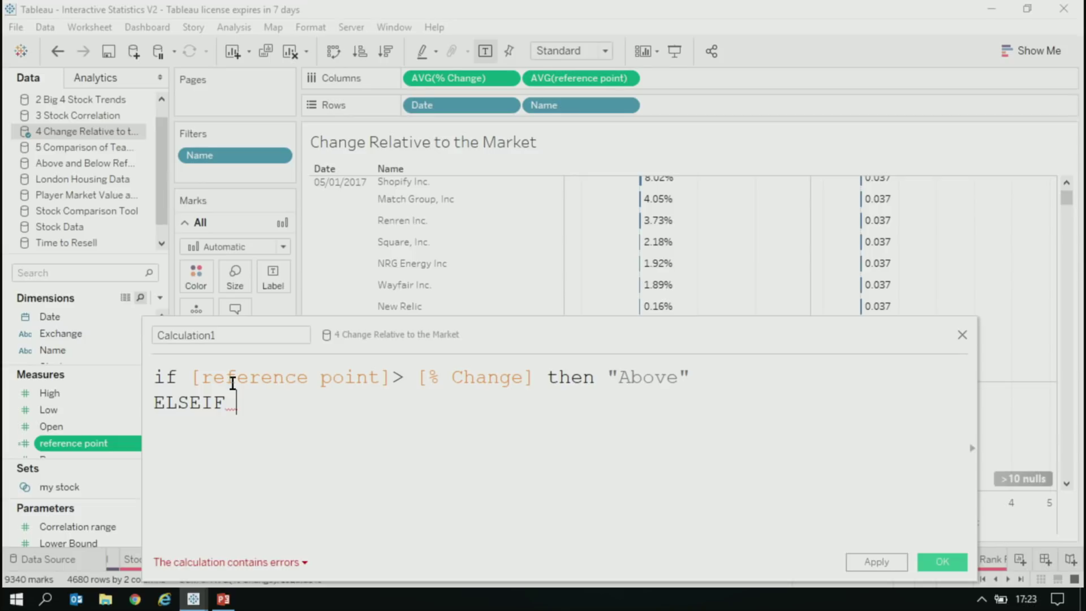
pyautogui.write('change')
pyautogui.press('Return')
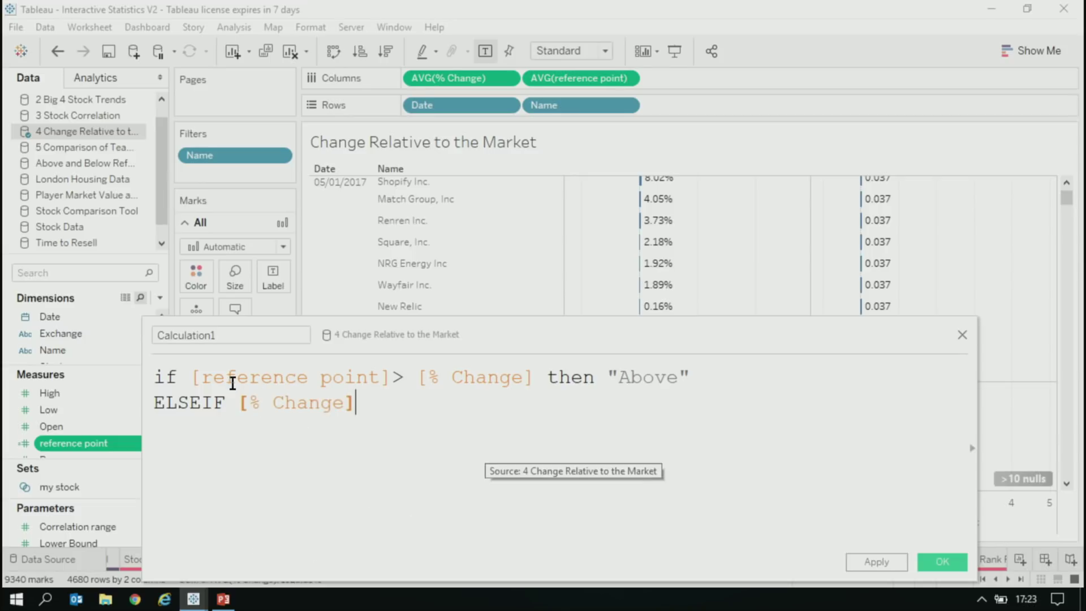
pyautogui.write('> [')
pyautogui.write('ref')
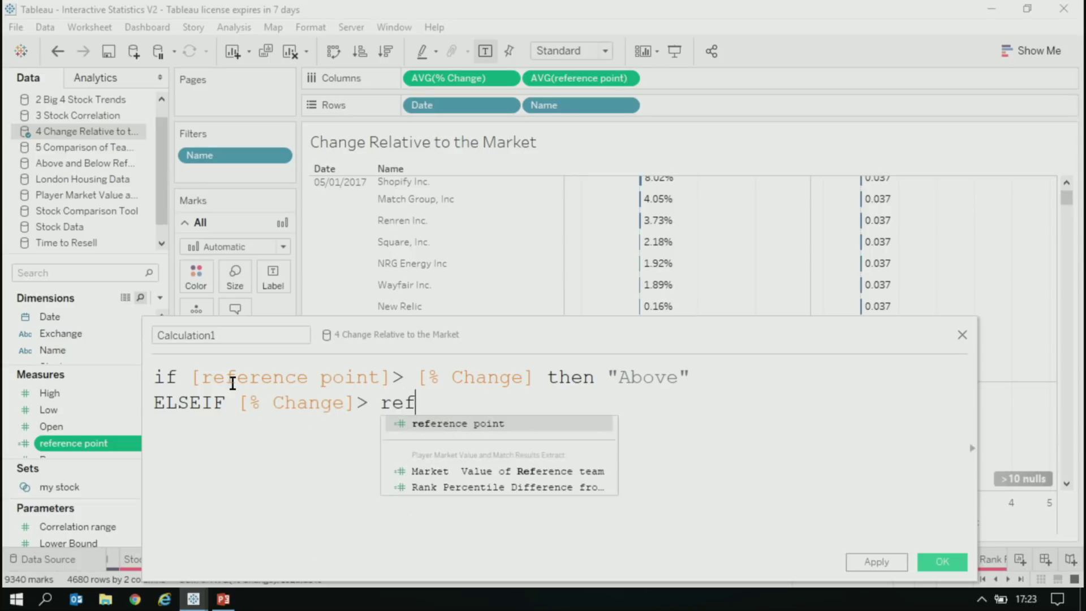
pyautogui.press('Return')
pyautogui.write('then "')
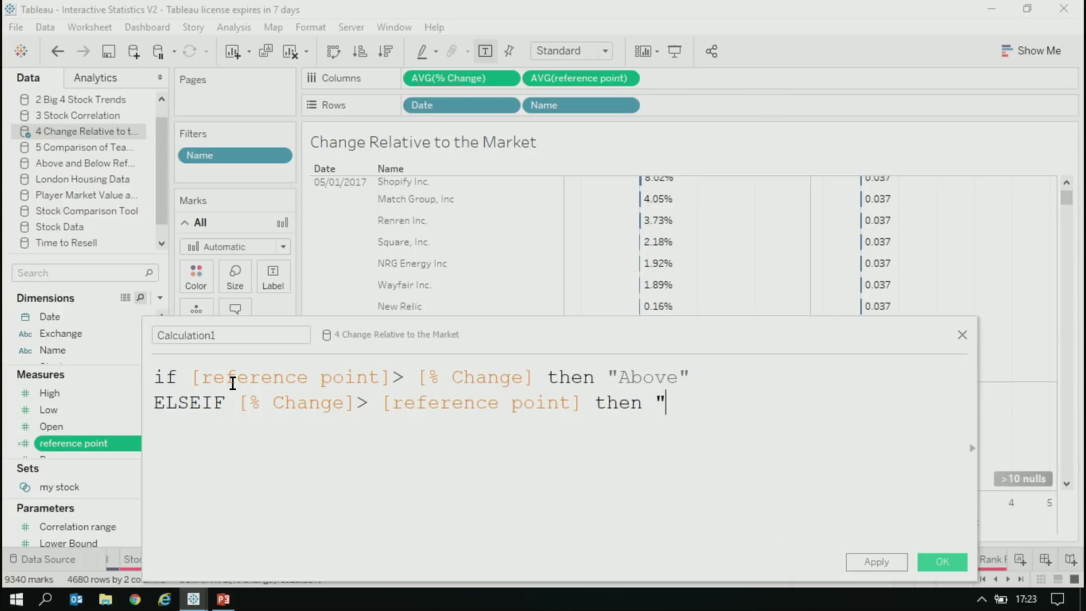
pyautogui.write('Below"')
# - Finish the formula with else "Equal" and the closing end
pyautogui.press('Return')
pyautogui.write('else ')
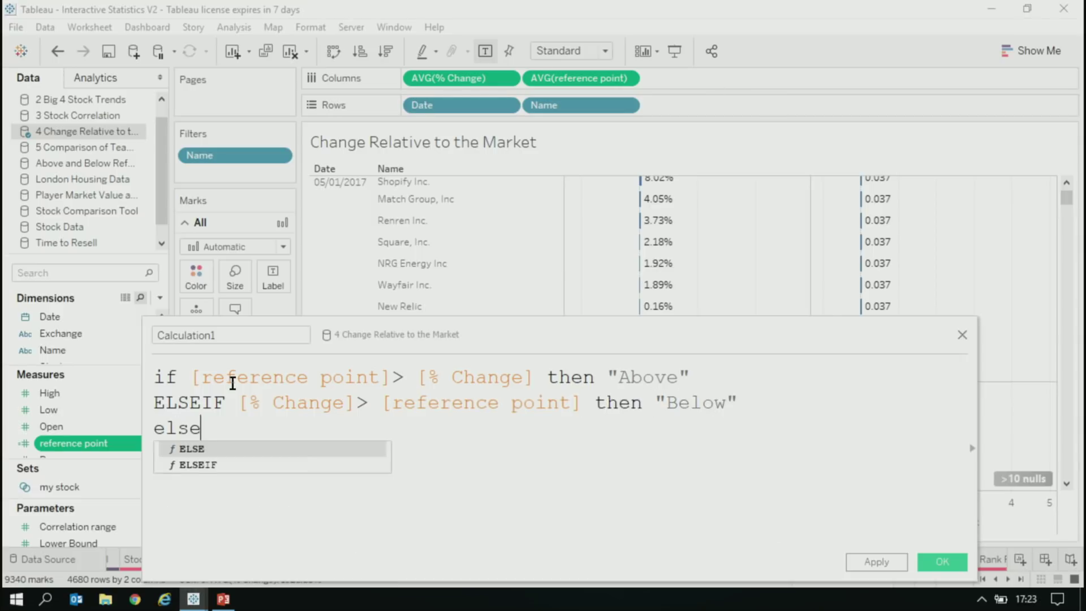
pyautogui.write('"')
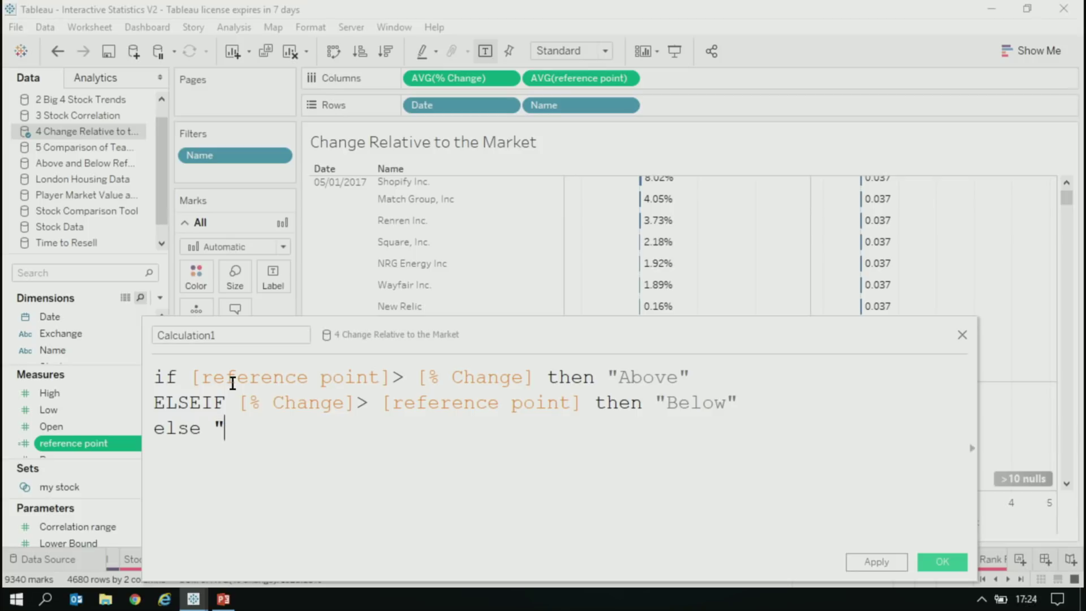
pyautogui.write('Equal"')
pyautogui.press('Return')
pyautogui.press('Return')
pyautogui.write('end')
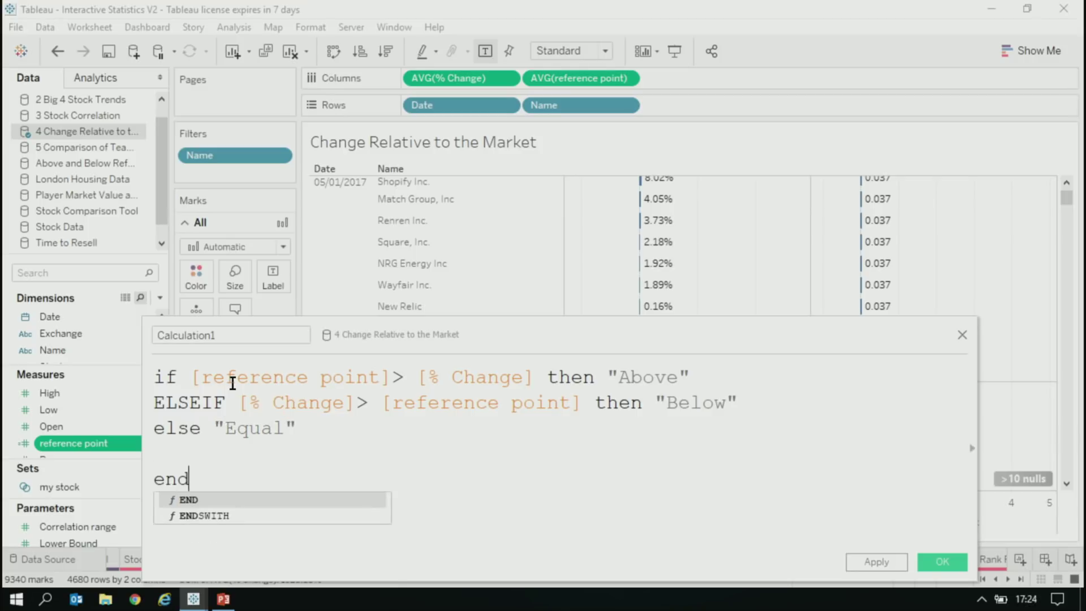
# - Save the calculated field as bin and use it to color the marks
pyautogui.click(226, 335)
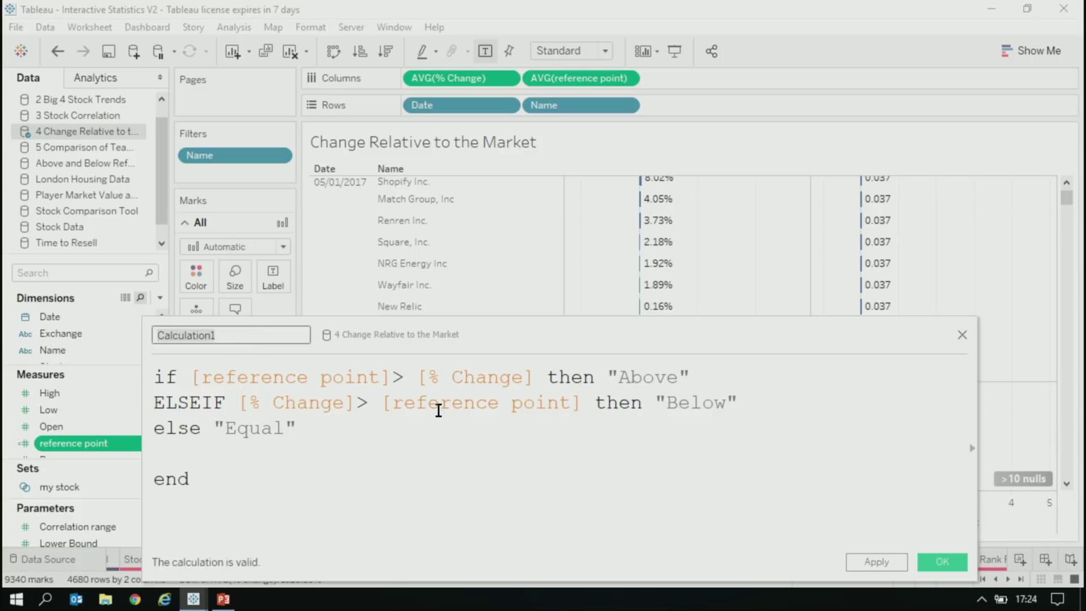
pyautogui.write('bin')
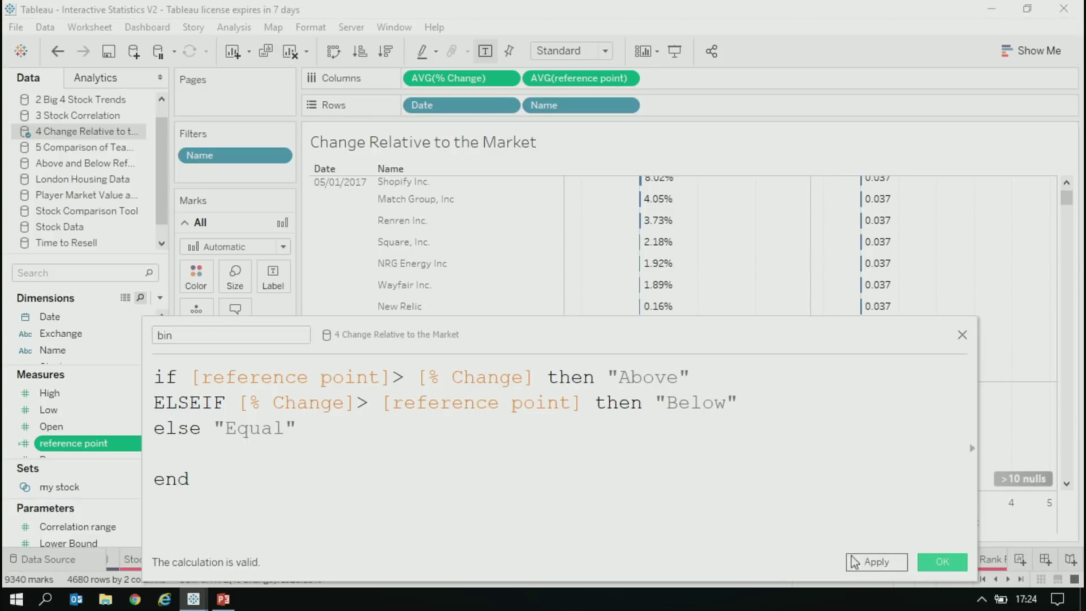
pyautogui.click(938, 566)
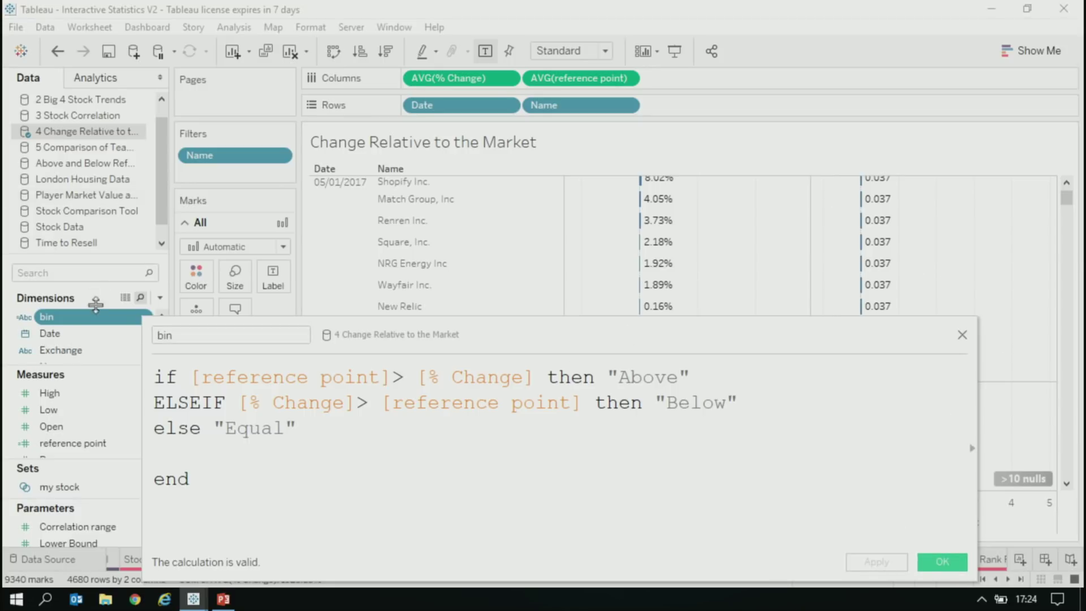
pyautogui.moveTo(91, 318); pyautogui.dragTo(197, 274)
pyautogui.click(940, 562)
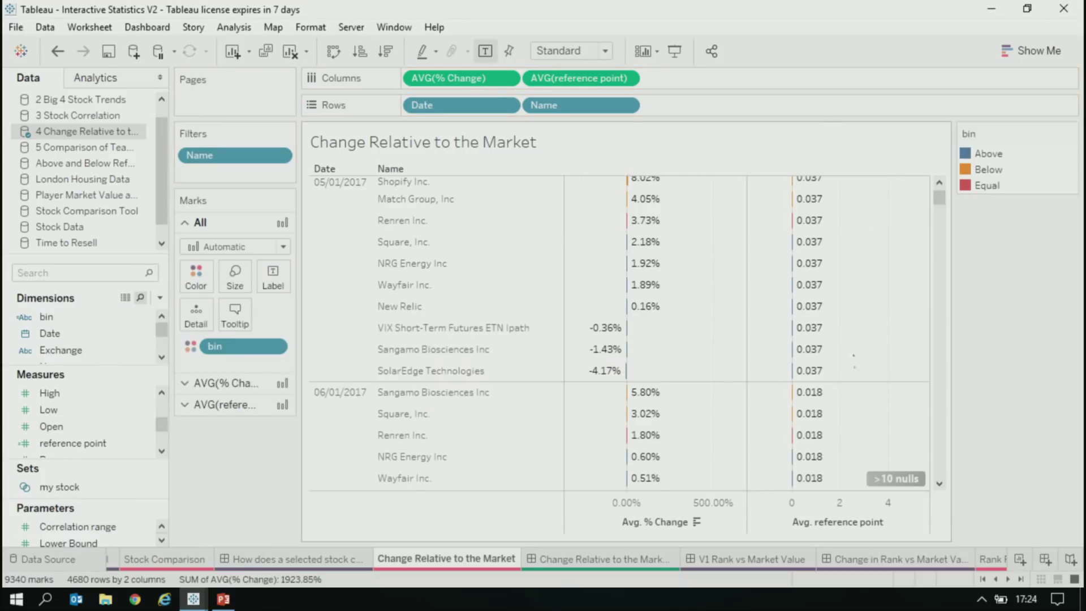
# - Remove AVG(reference point) and AVG(% Change) from Columns
pyautogui.scroll(8, 886, 339)
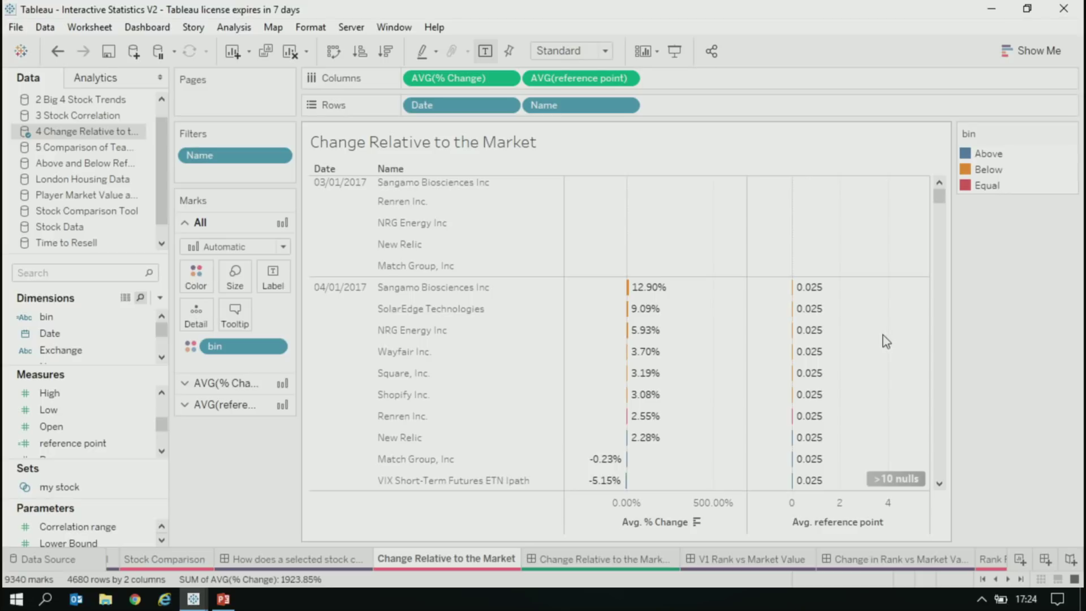
pyautogui.scroll(5, 883, 336)
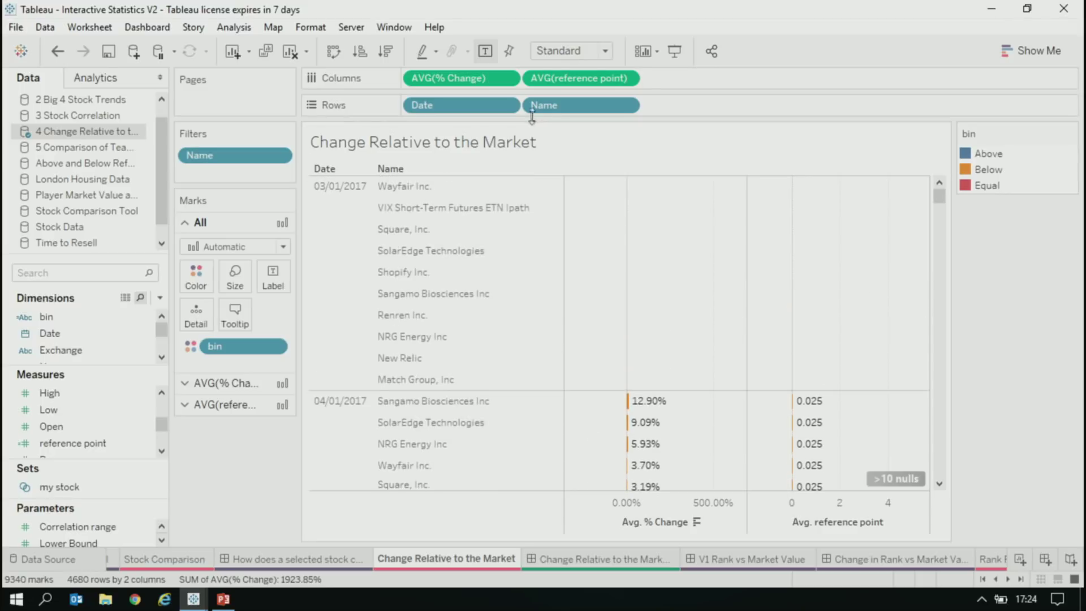
pyautogui.moveTo(576, 78); pyautogui.dragTo(484, 10)
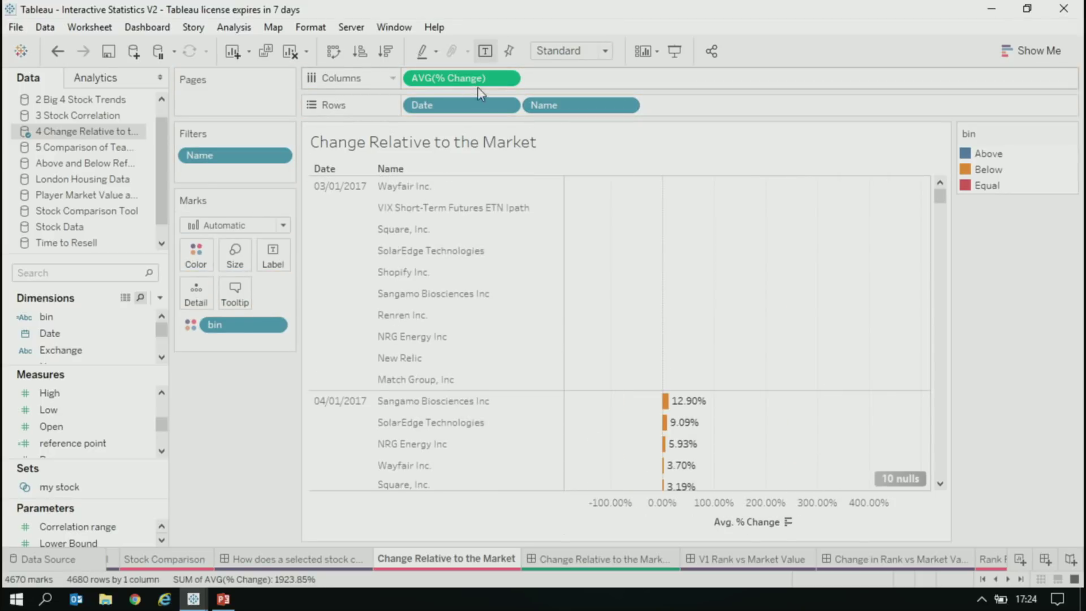
pyautogui.moveTo(479, 92); pyautogui.dragTo(594, 10)
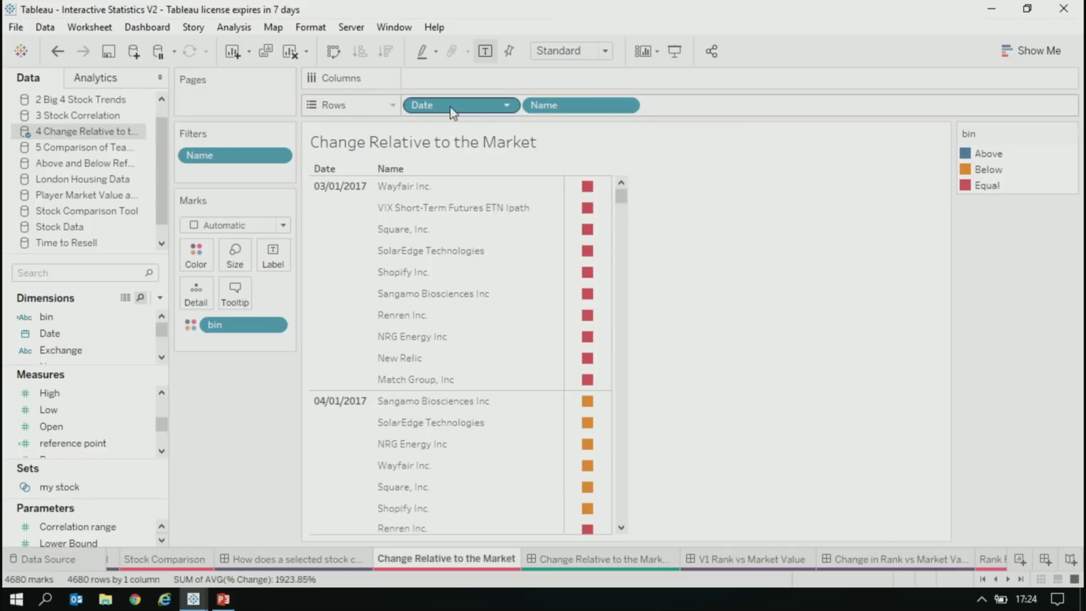
# - Move Date from Rows to Columns as a distinct count and highlight the VIX Short-Term Futures ETN Ipath row
pyautogui.moveTo(450, 112); pyautogui.dragTo(470, 79)
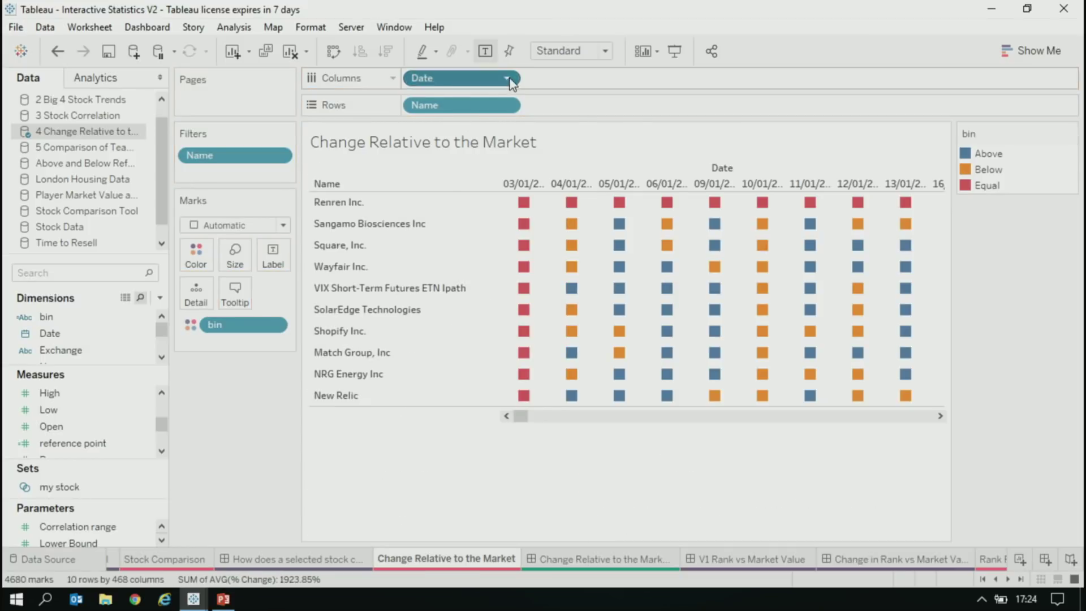
pyautogui.click(509, 79)
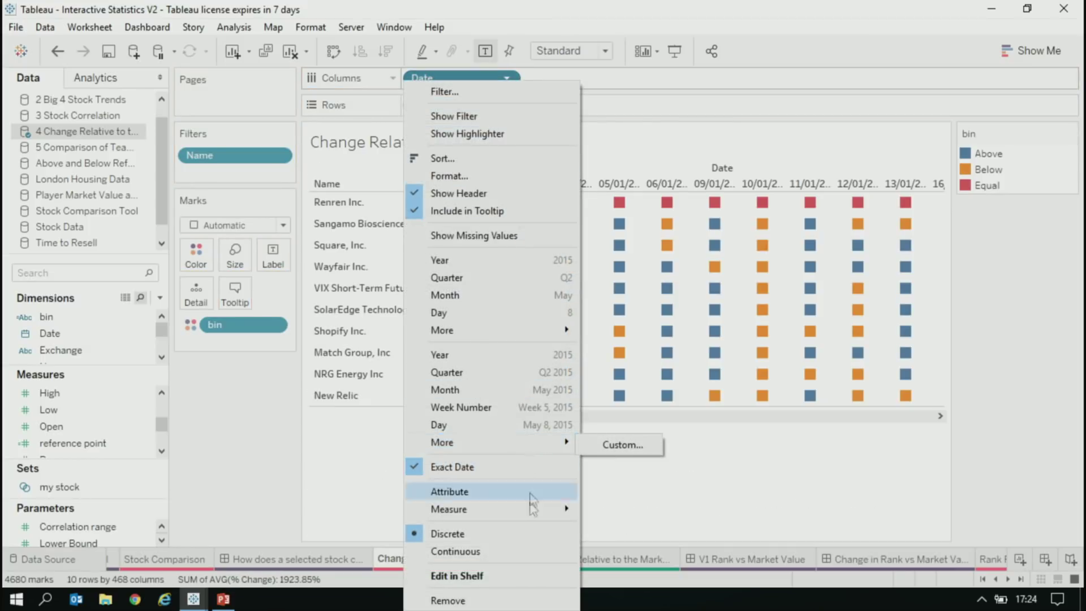
pyautogui.click(646, 534)
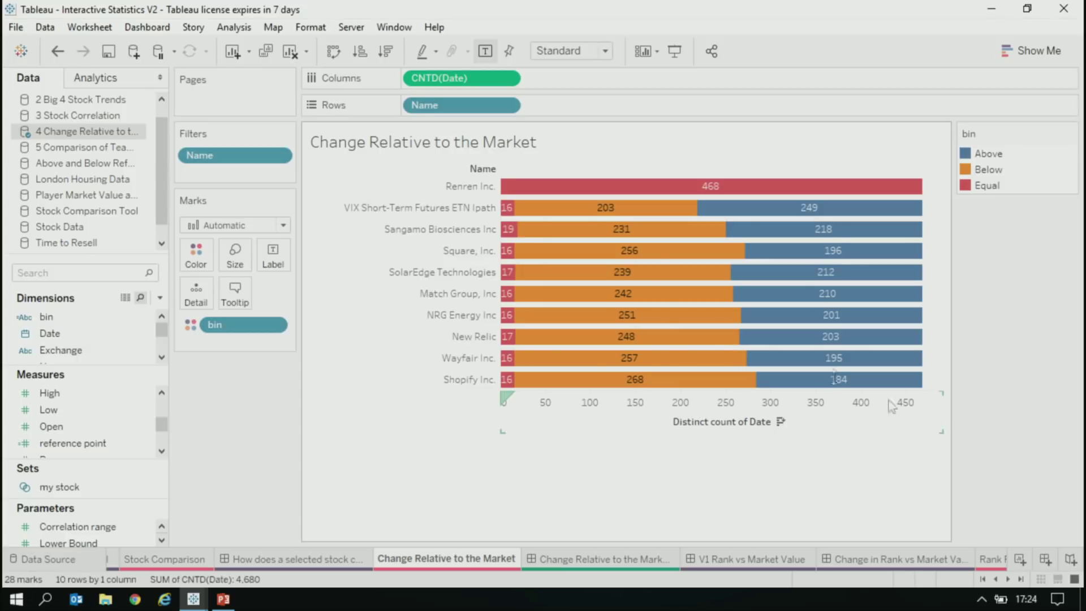
pyautogui.click(399, 206)
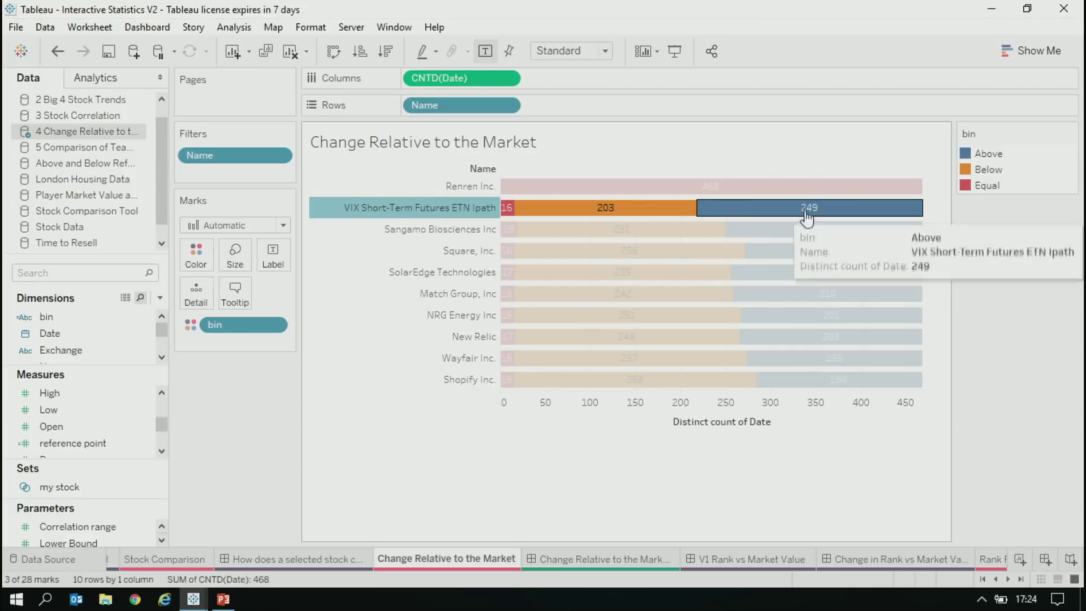
# - Color the bin values green for Above, red for Below and yellow for Equal, and highlight the VIX Short-Term Futures ETN Ipath row
pyautogui.click(995, 153)
pyautogui.doubleClick(995, 154)
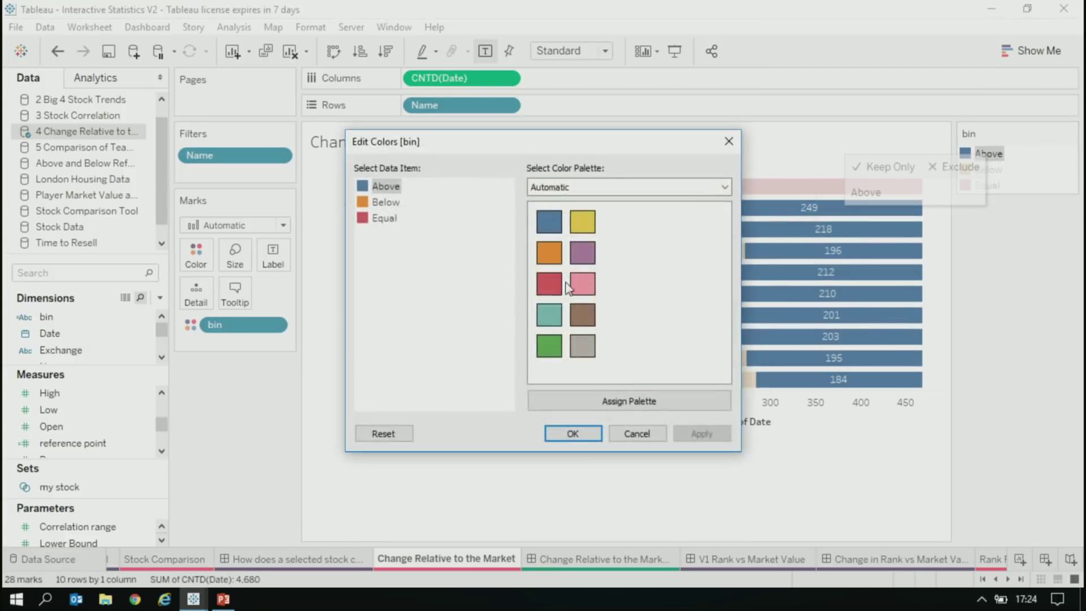
pyautogui.click(549, 284)
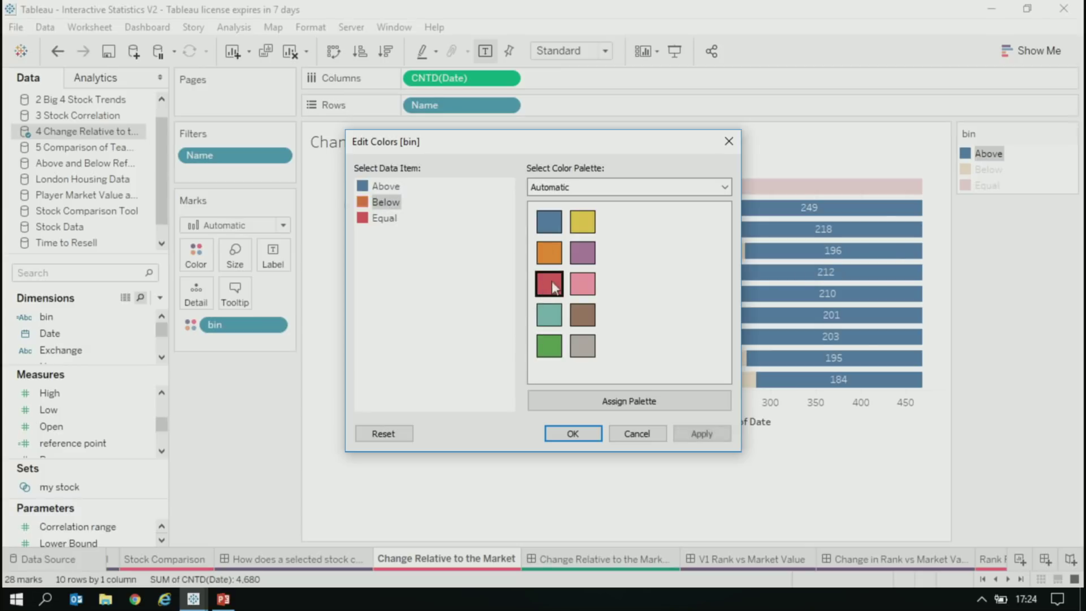
pyautogui.click(384, 217)
pyautogui.click(582, 221)
pyautogui.click(384, 186)
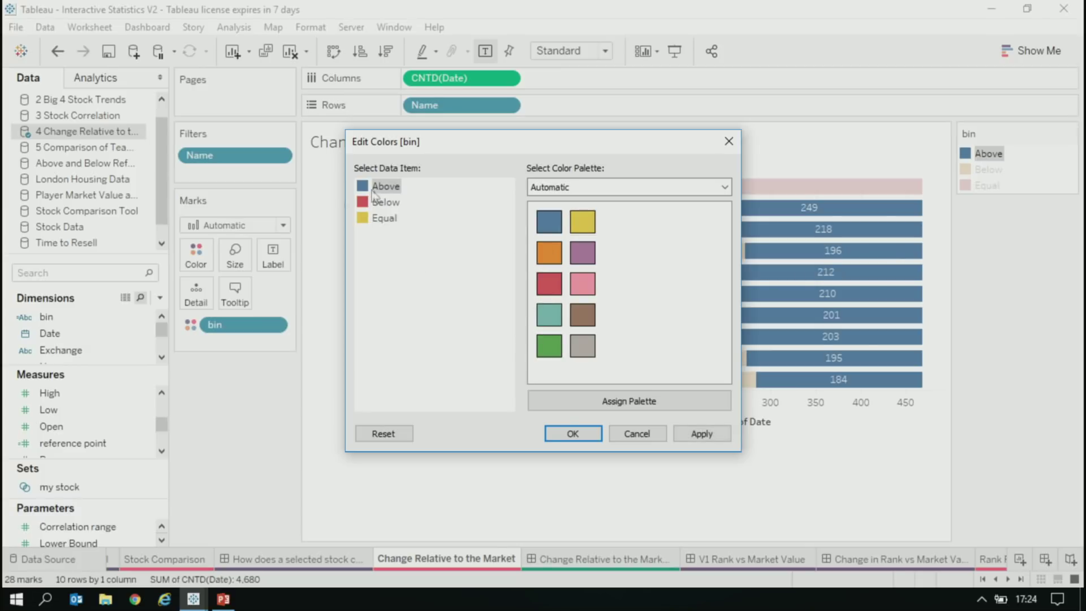
pyautogui.click(548, 345)
pyautogui.click(572, 433)
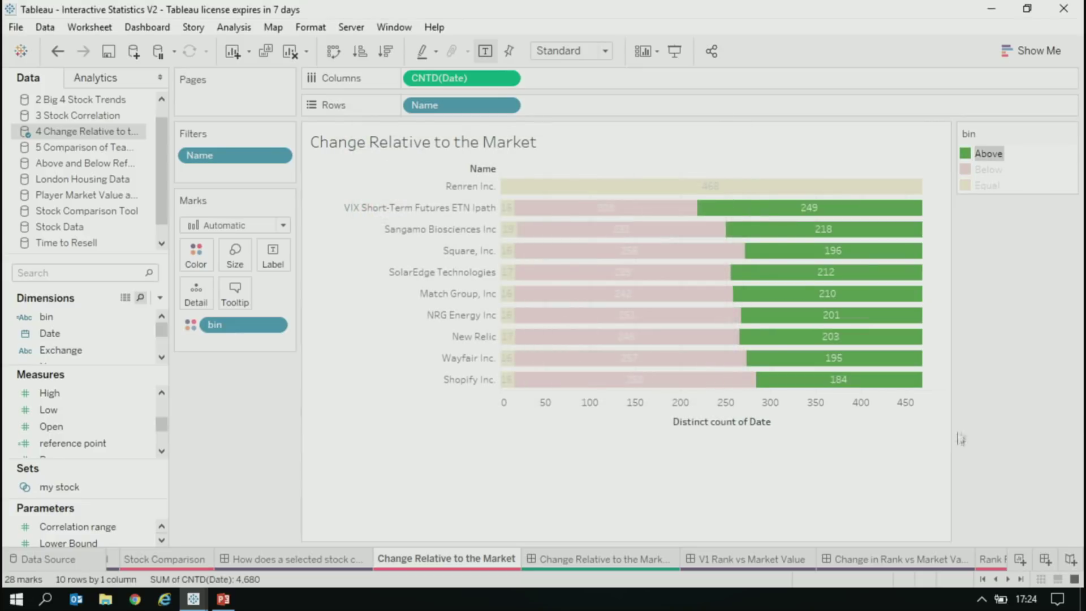
pyautogui.click(415, 209)
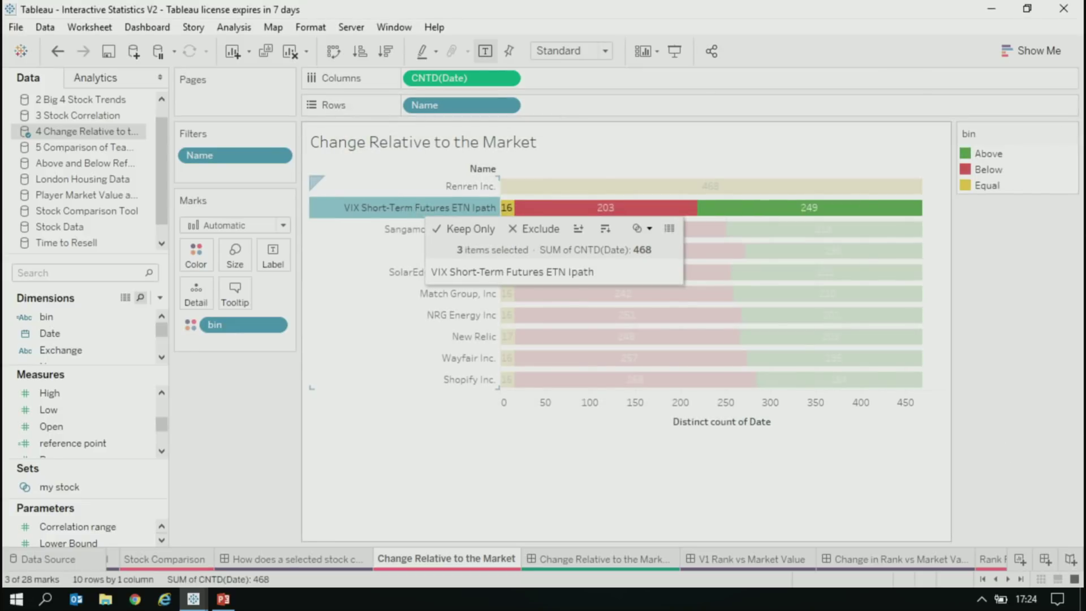
# - Examine the Above, Below and Equal day counts for VIX Short-Term Futures ETN Ipath and clear the highlighting
pyautogui.moveTo(773, 213)
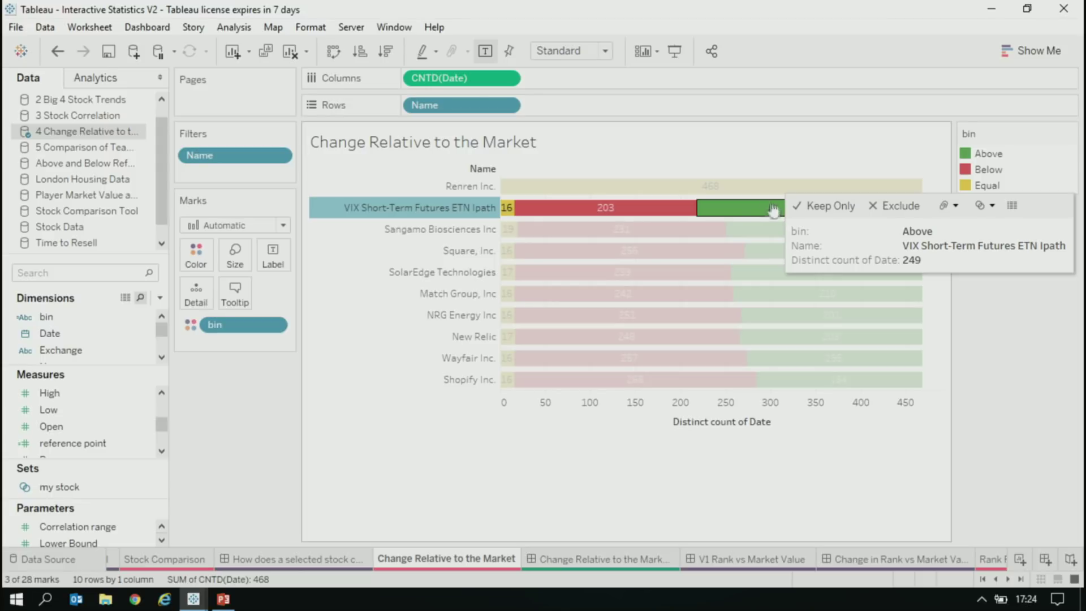
pyautogui.moveTo(671, 218)
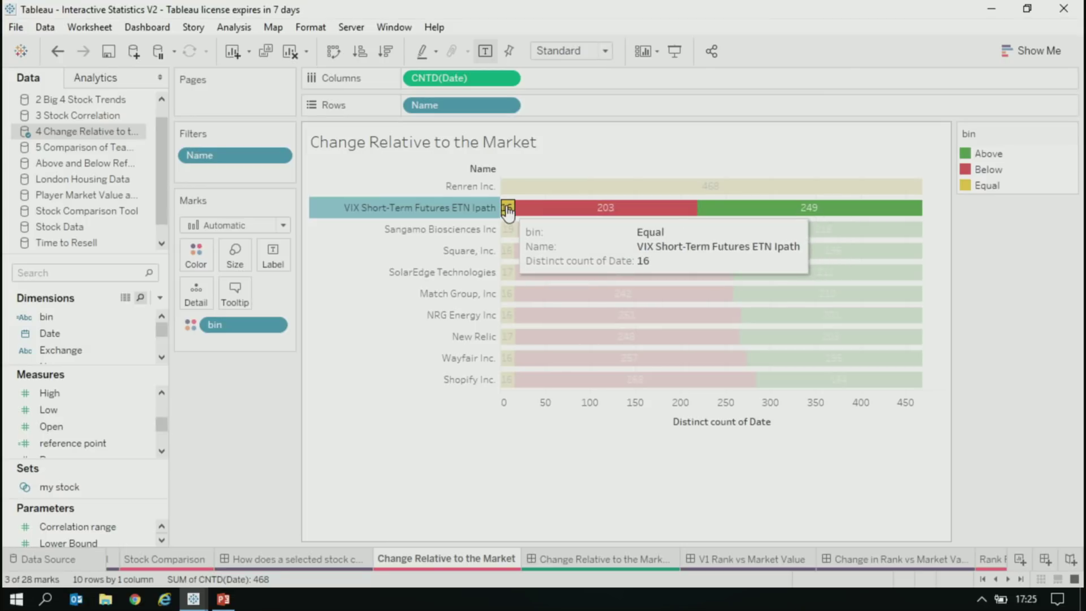
pyautogui.moveTo(507, 213)
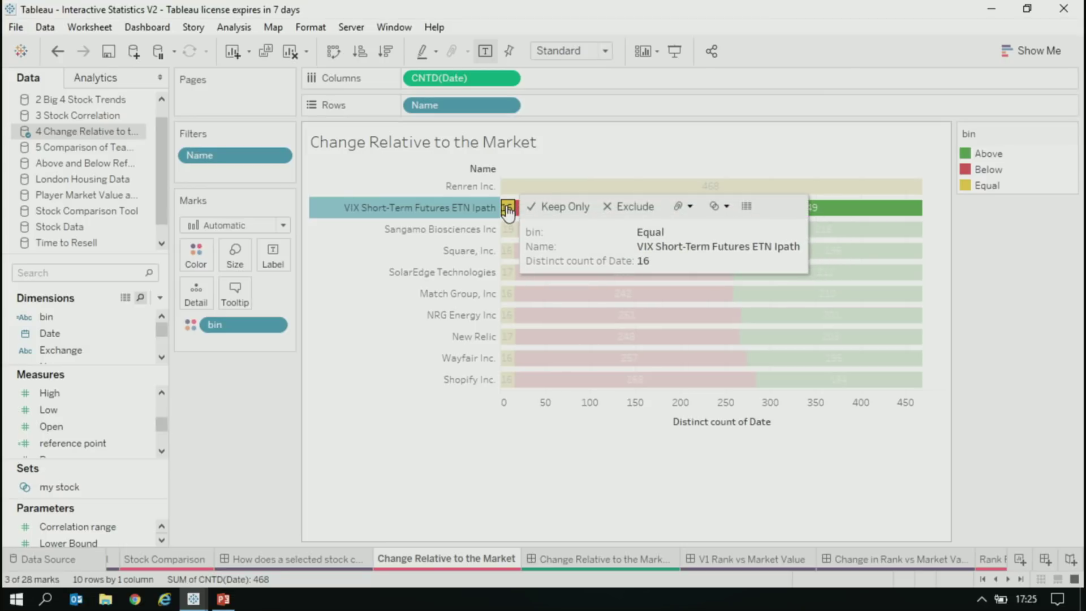
pyautogui.press('Escape')
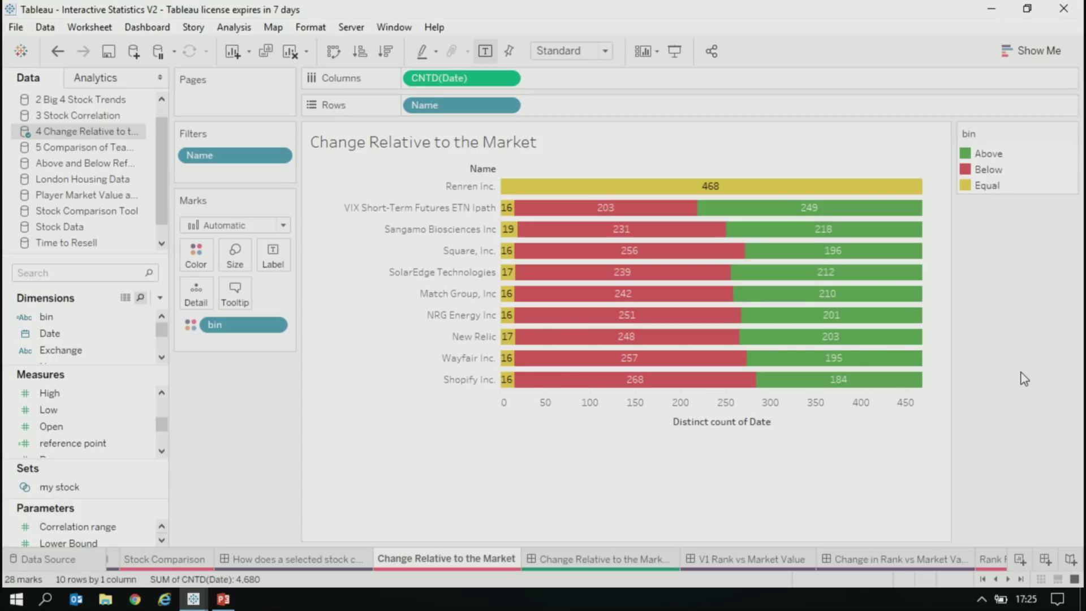
pyautogui.click(829, 212)
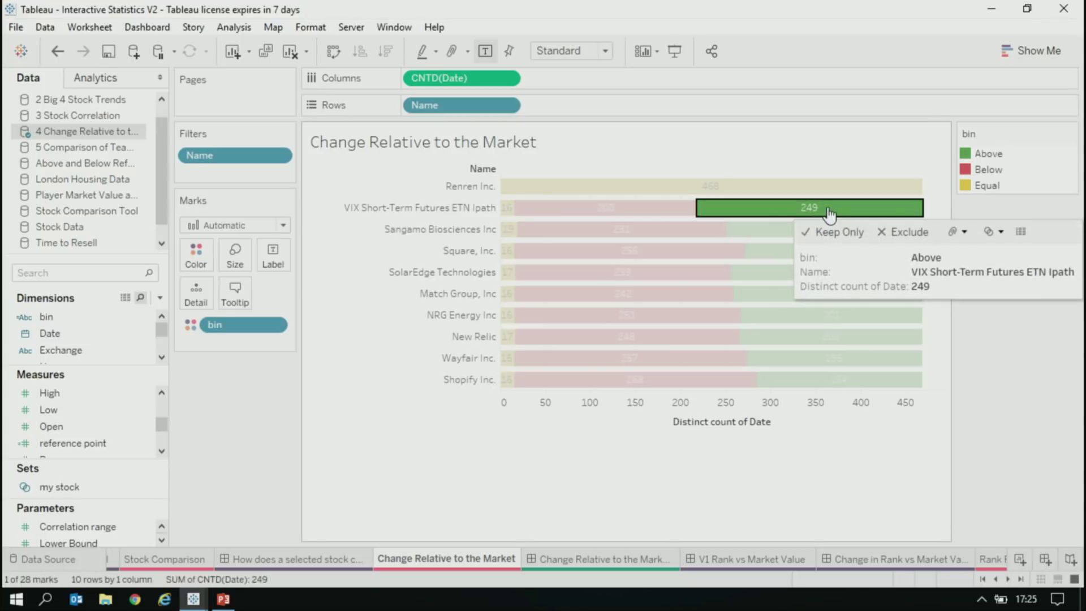
pyautogui.click(317, 182)
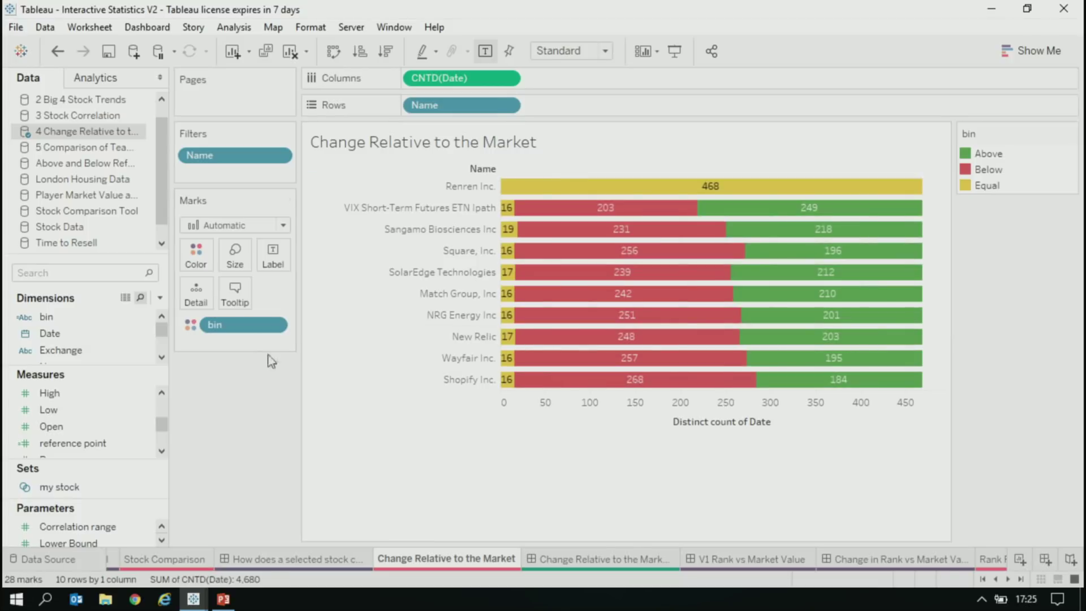
pyautogui.click(160, 298)
pyautogui.click(136, 332)
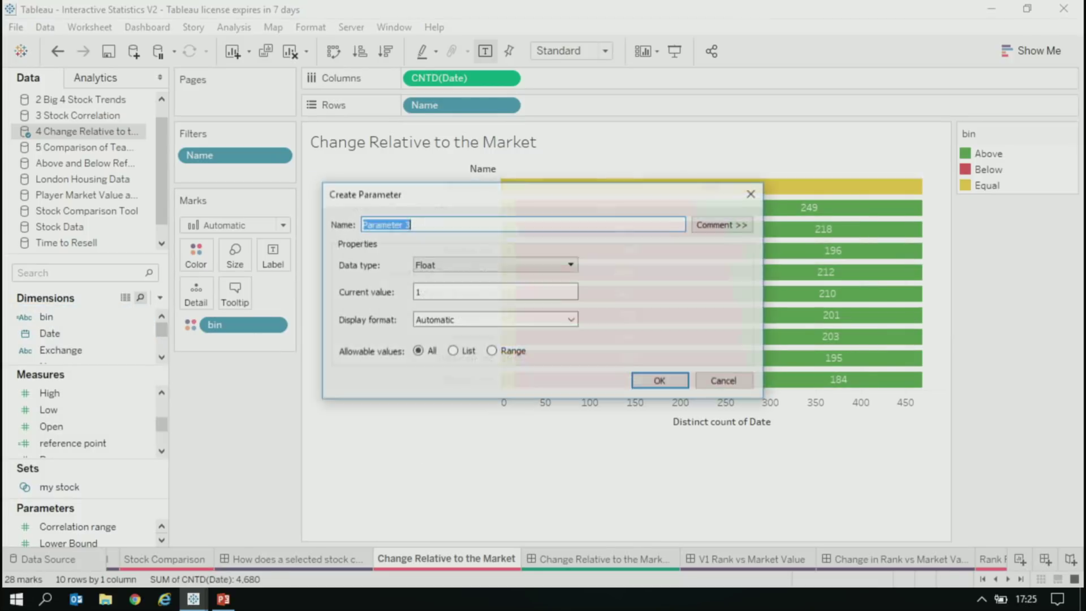
pyautogui.click(752, 194)
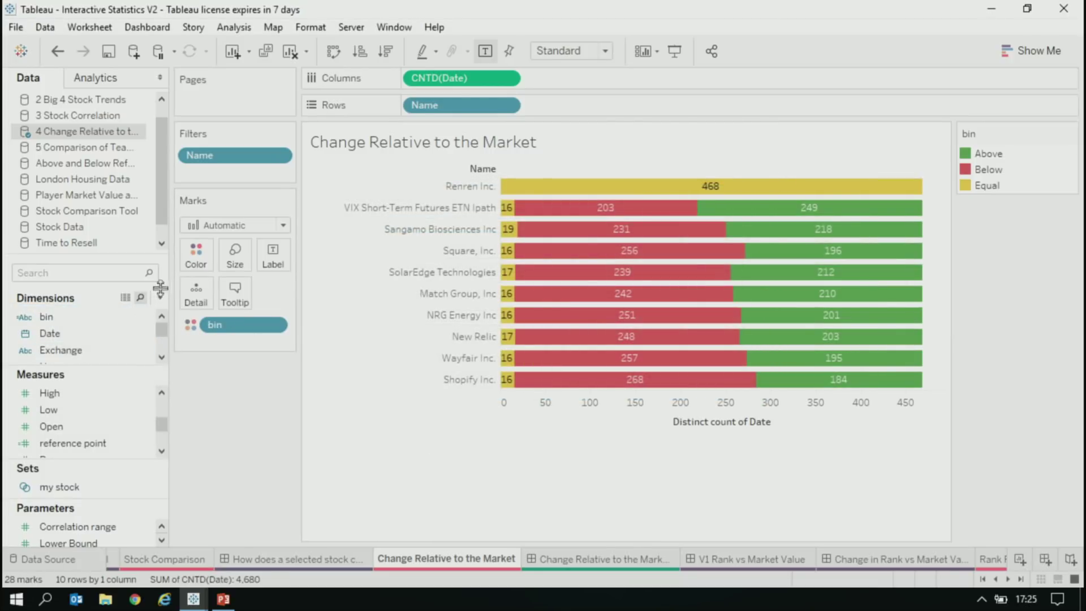
# - Create a calculated field named # of days per stock with the formula {FIXED [Name],[bin]:COUNTD([Date])}
pyautogui.click(160, 298)
pyautogui.click(113, 315)
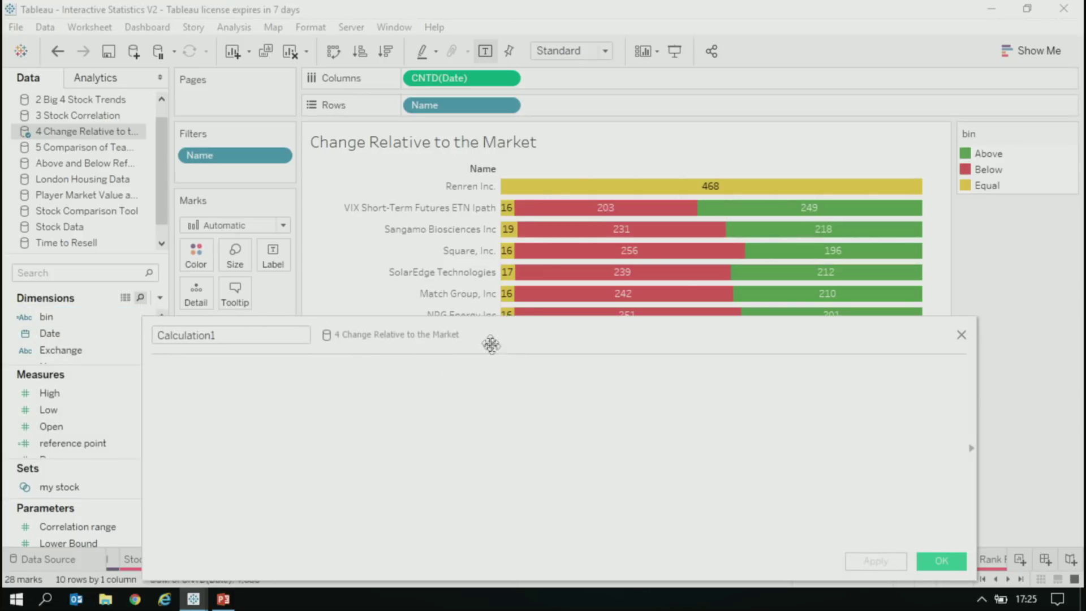
pyautogui.moveTo(490, 344); pyautogui.dragTo(769, 315)
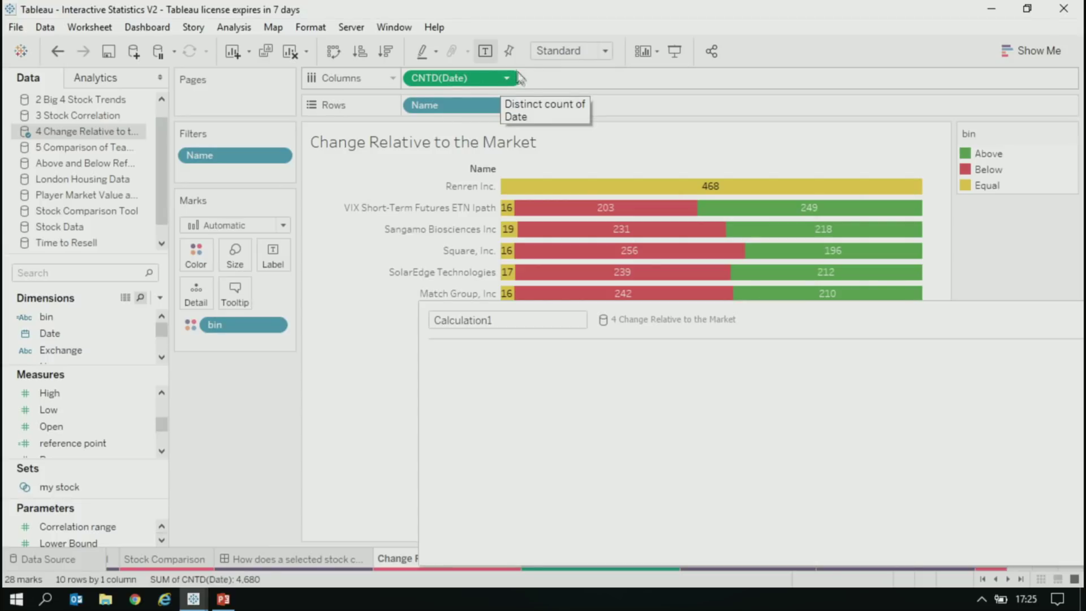
pyautogui.click(553, 470)
pyautogui.write('{')
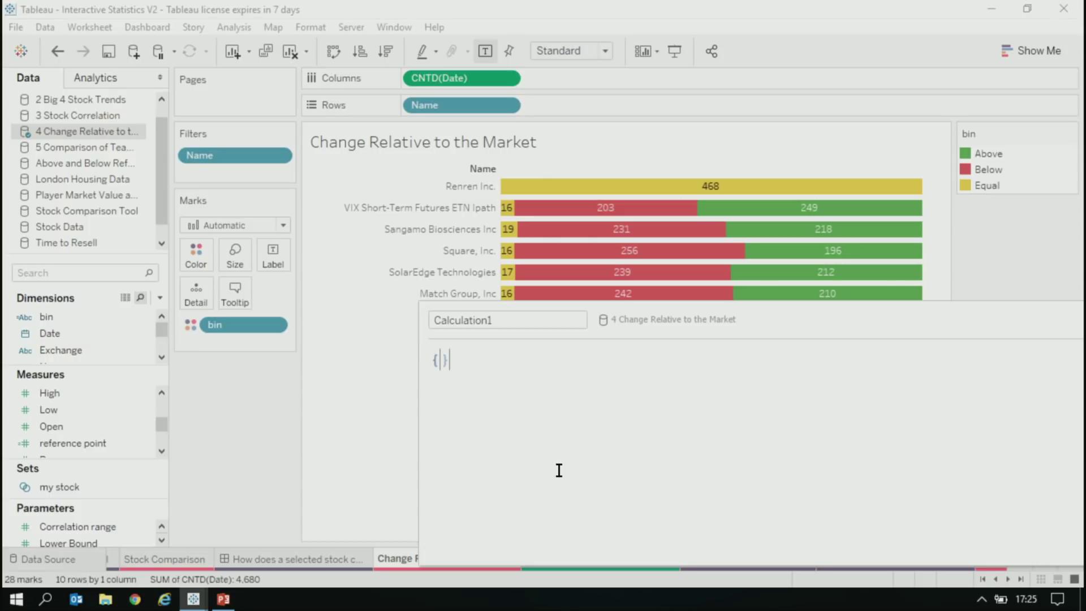
pyautogui.write('fixe')
pyautogui.press('Return')
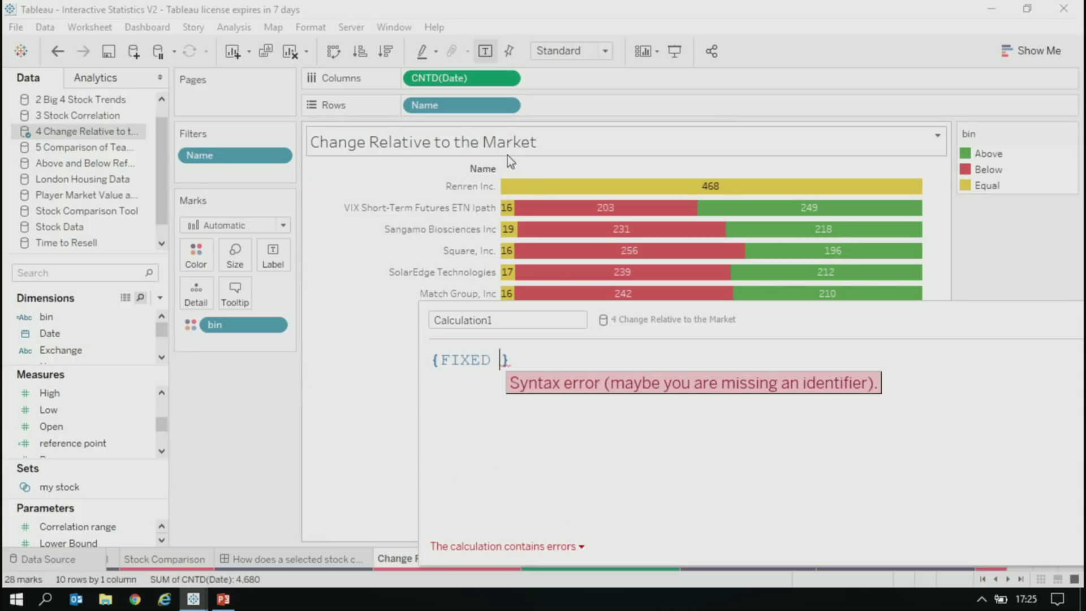
pyautogui.moveTo(424, 101); pyautogui.dragTo(504, 360)
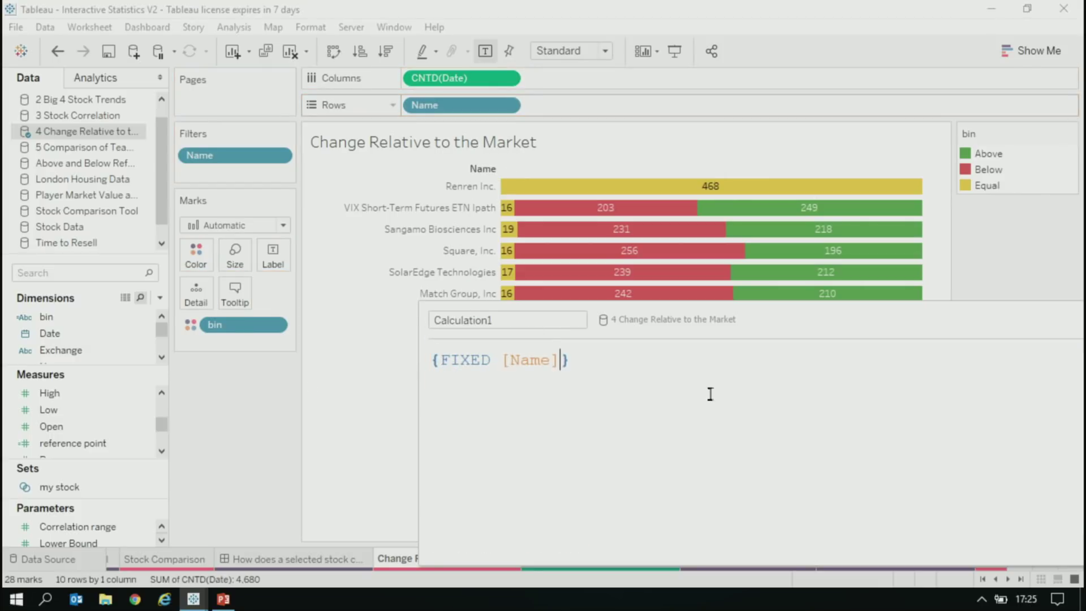
pyautogui.write(',')
pyautogui.moveTo(266, 325); pyautogui.dragTo(584, 377)
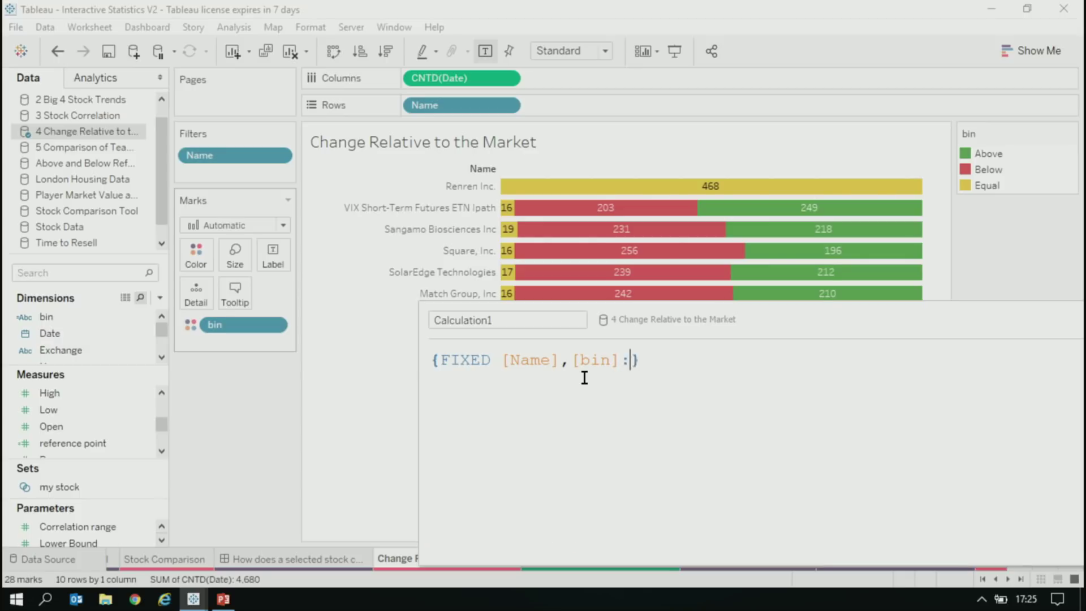
pyautogui.moveTo(447, 78); pyautogui.dragTo(640, 376)
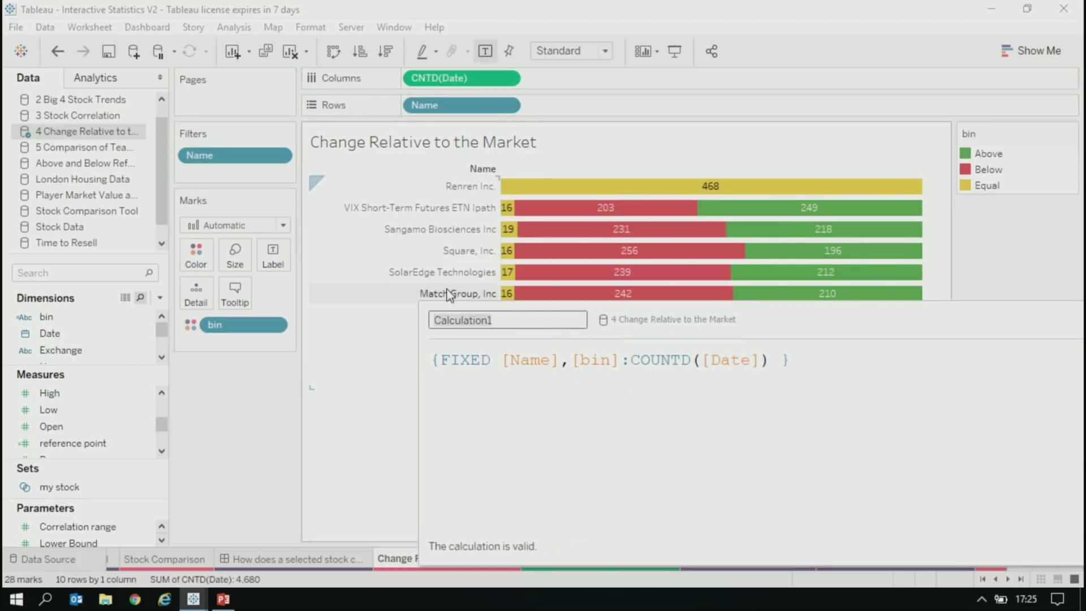
pyautogui.write('# of days per stock')
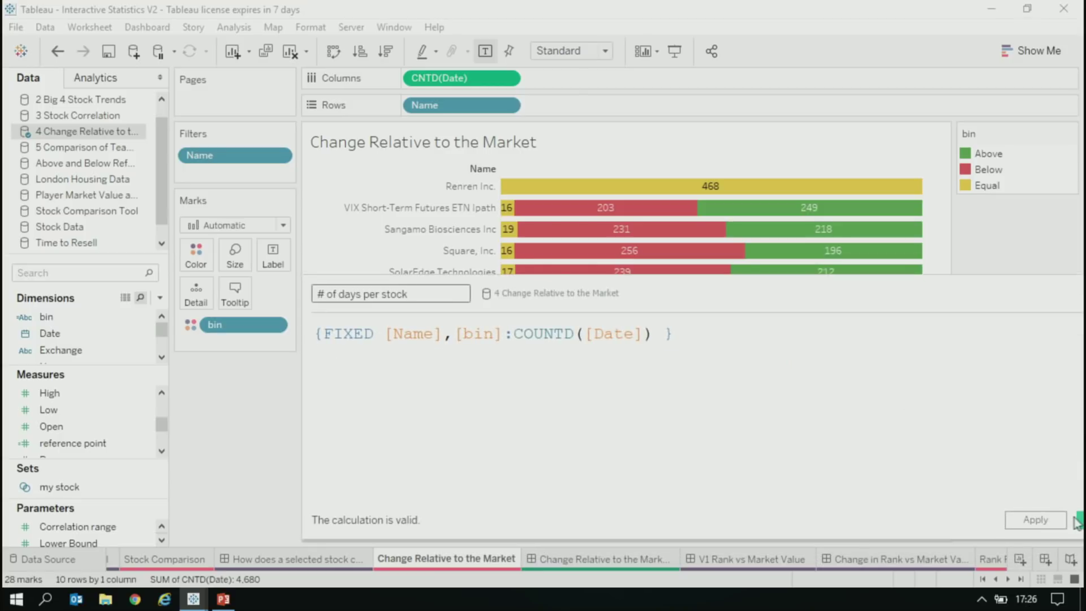
pyautogui.click(1076, 521)
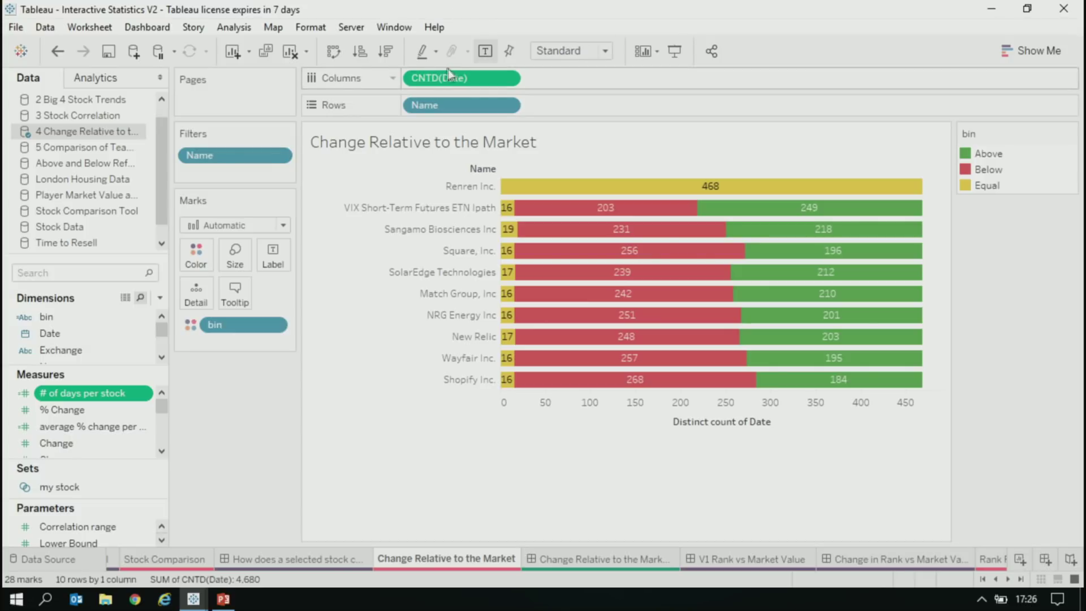
# - Remove CNTD(Date) and Name from the view and place # of days per stock on Columns without aggregation
pyautogui.moveTo(453, 77); pyautogui.dragTo(543, 136)
pyautogui.moveTo(461, 104); pyautogui.dragTo(263, 343)
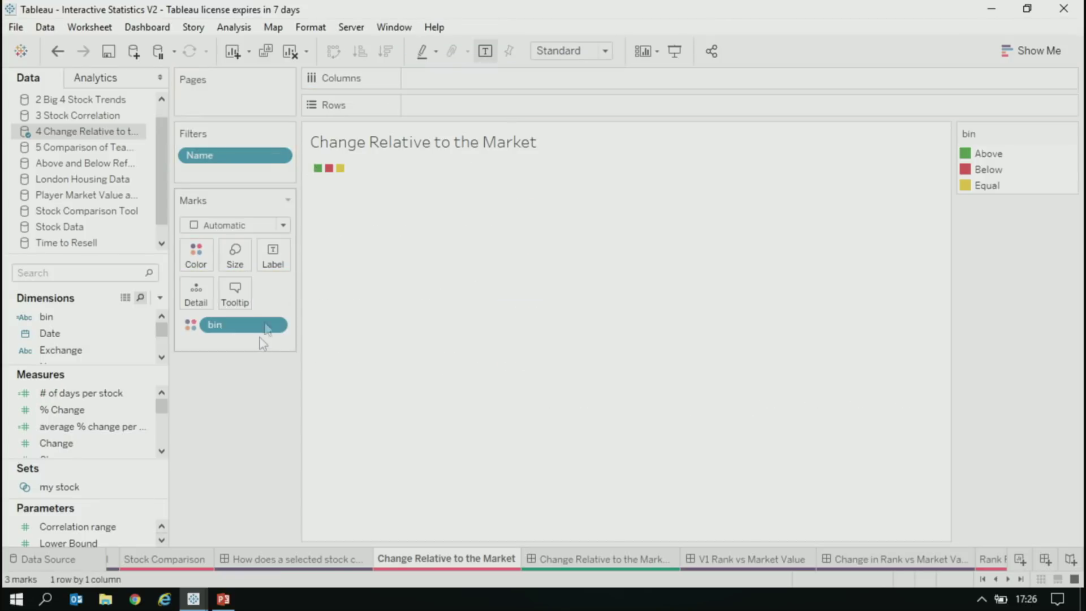
pyautogui.moveTo(79, 392); pyautogui.dragTo(457, 89)
pyautogui.click(501, 201)
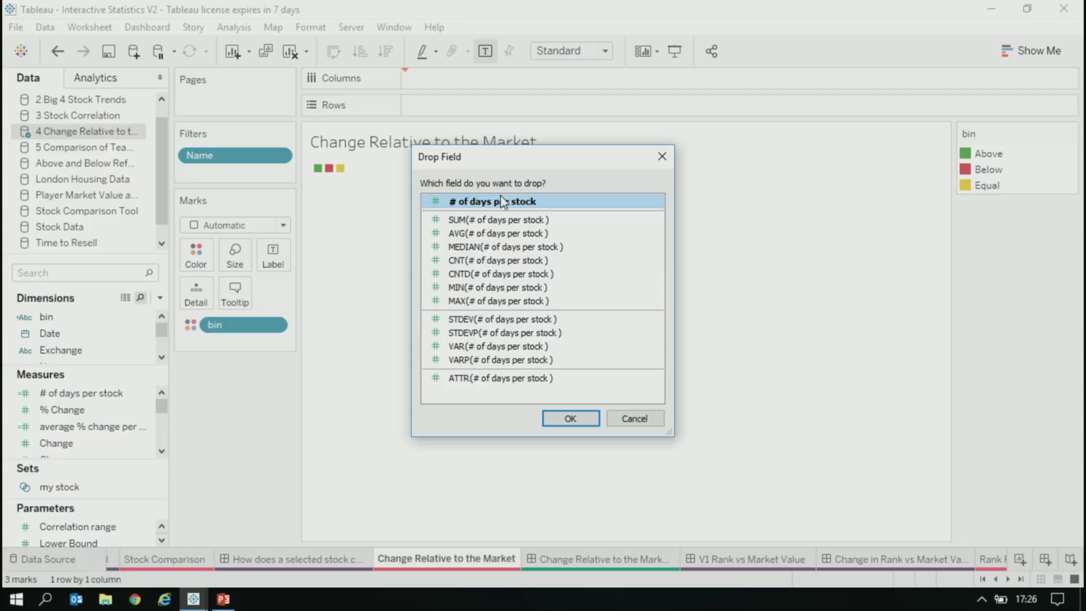
pyautogui.doubleClick(501, 201)
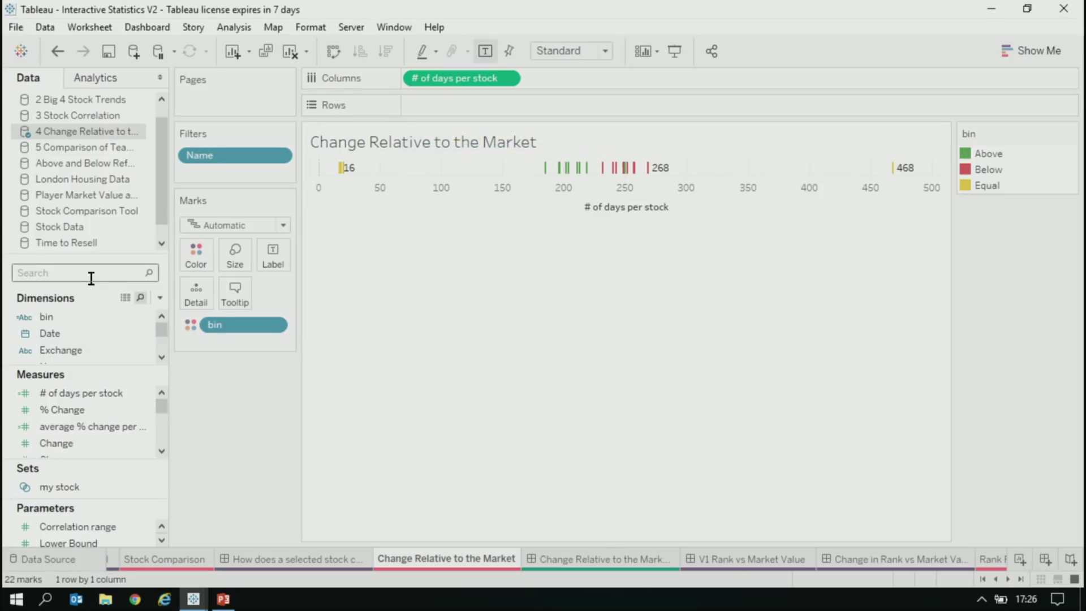
# - Find the Stock field and place it on Rows as a distinct count
pyautogui.write('s')
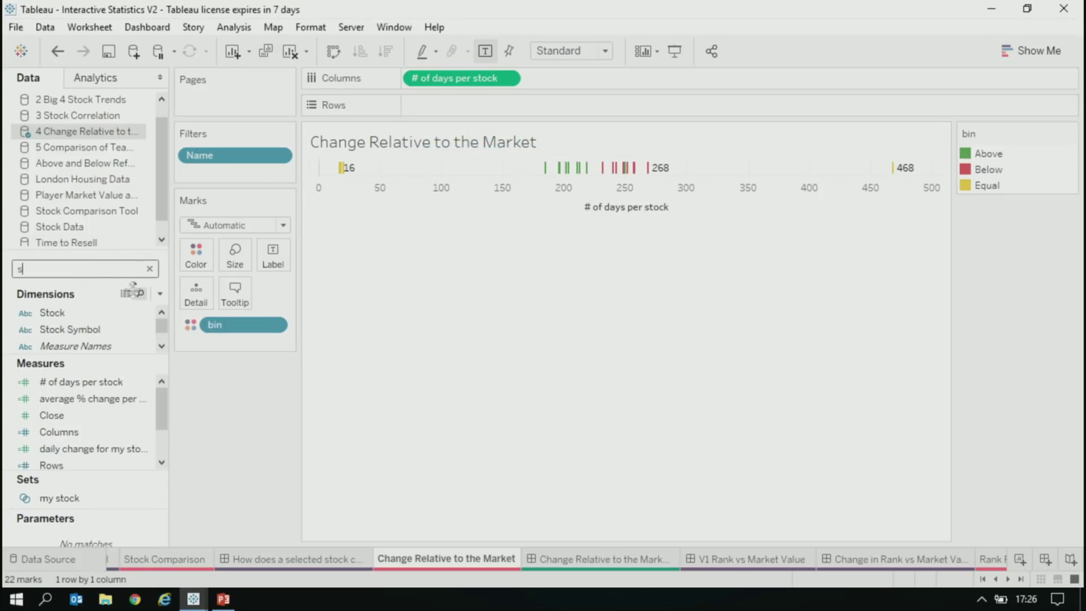
pyautogui.moveTo(52, 312); pyautogui.dragTo(448, 105)
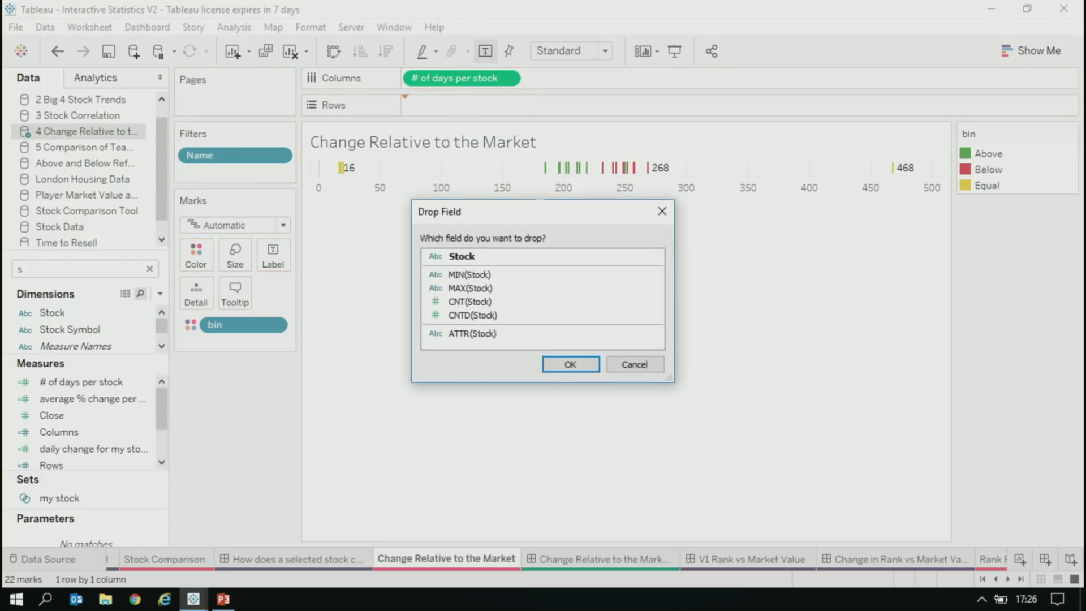
pyautogui.doubleClick(477, 315)
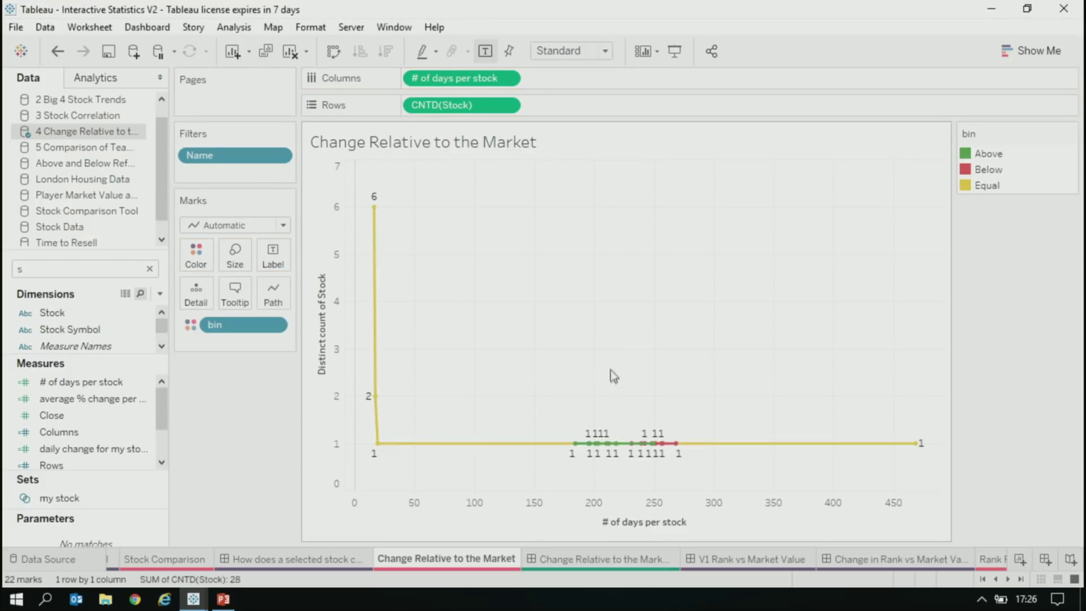
# - Exclude the Equal bin from the view and remove the Name filter
pyautogui.click(986, 186)
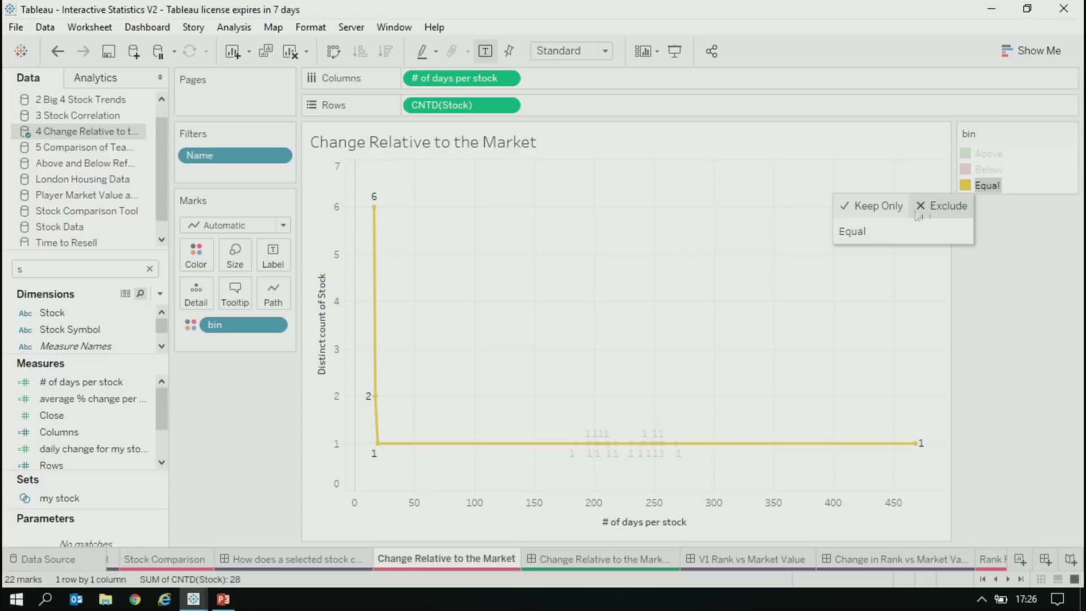
pyautogui.click(917, 212)
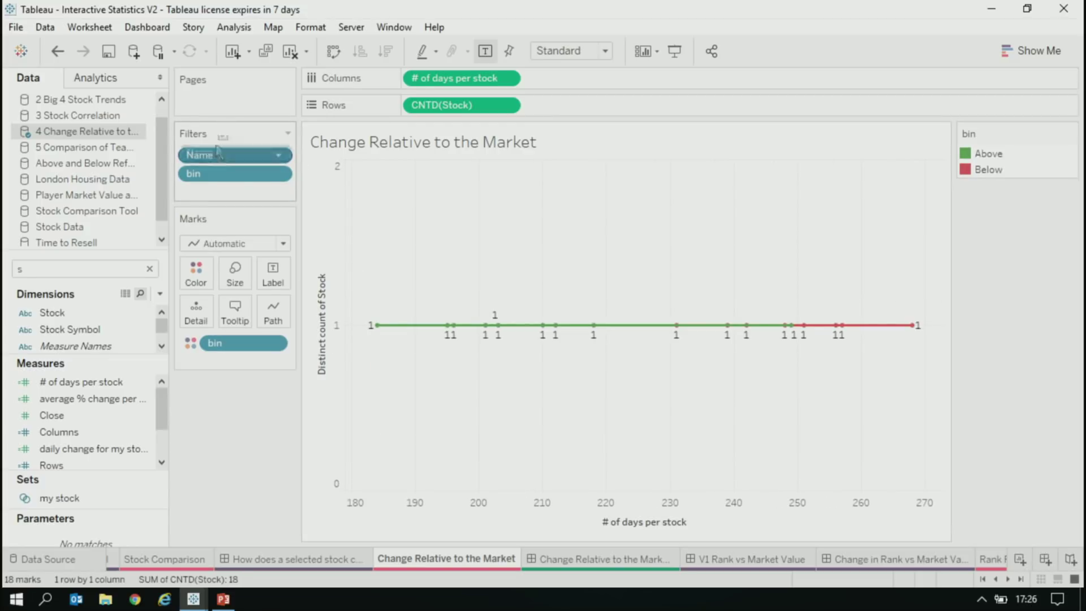
pyautogui.moveTo(217, 152); pyautogui.dragTo(237, 192)
# - Change the mark type to Bar and hide the mark labels
pyautogui.click(212, 226)
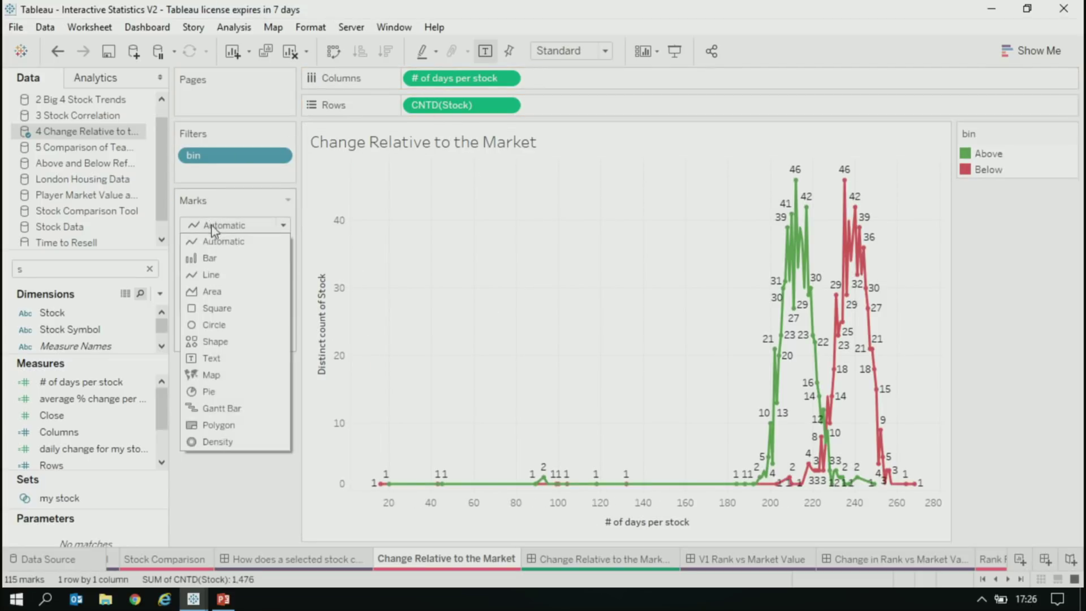
pyautogui.click(211, 258)
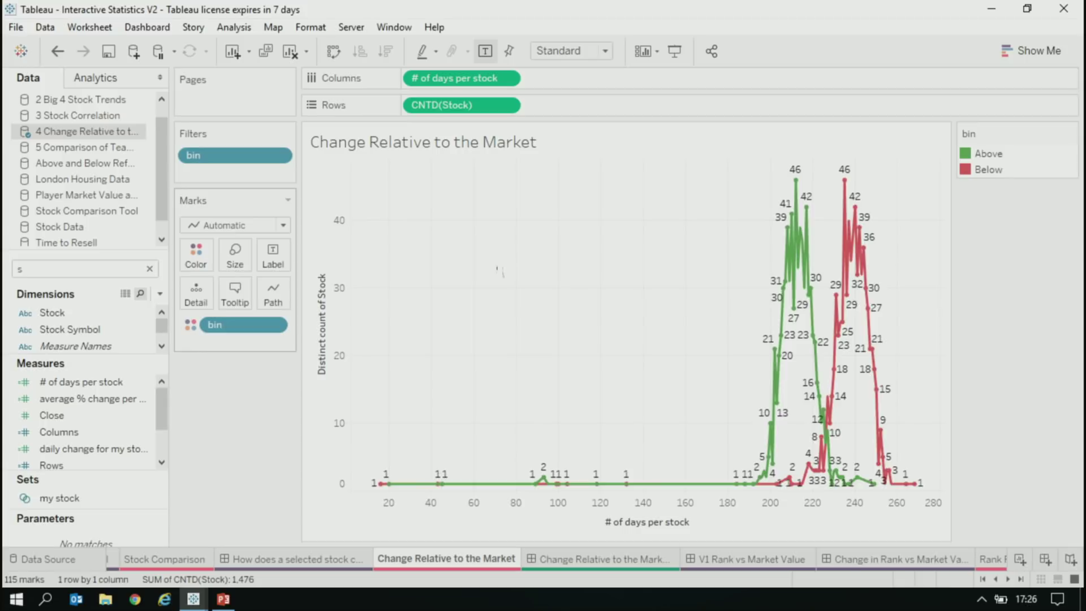
pyautogui.click(486, 51)
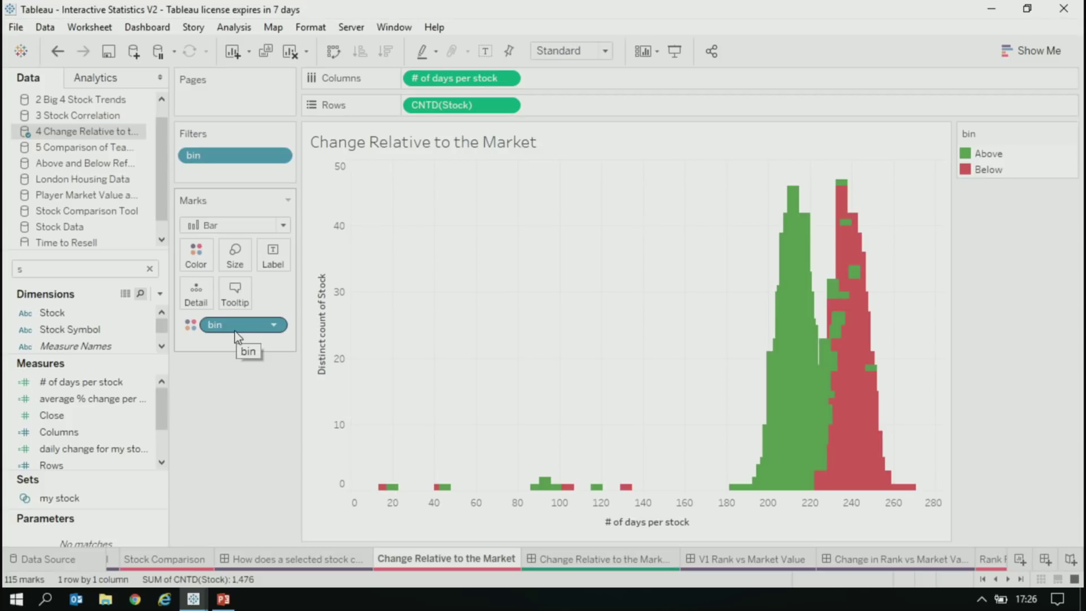
# - Start a new calculated field with the formula if [bin]= "Above" then [Stock] END
pyautogui.click(160, 293)
pyautogui.click(153, 312)
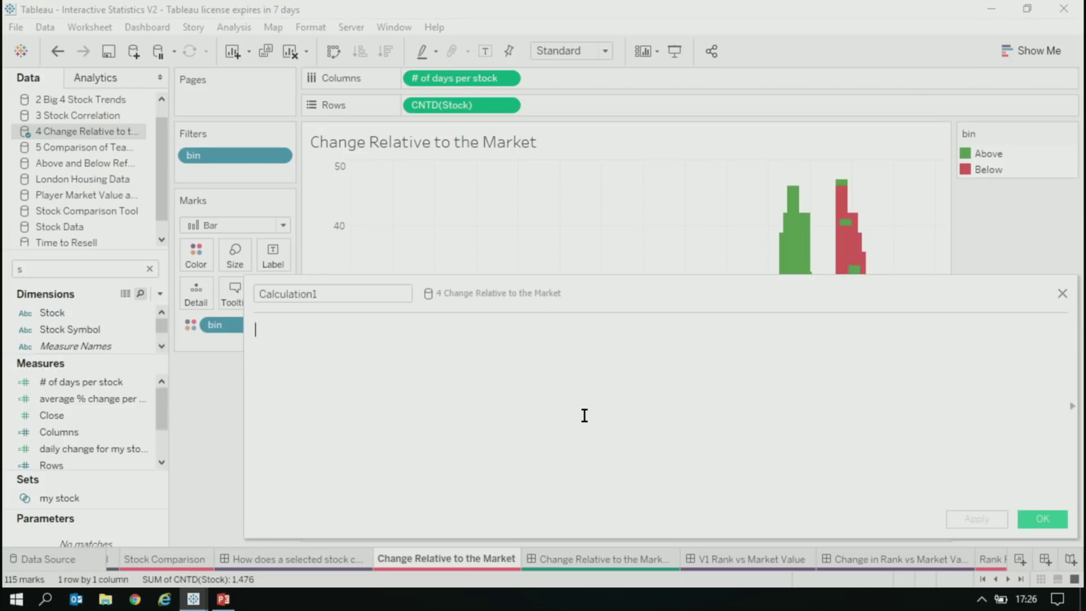
pyautogui.write('if bin')
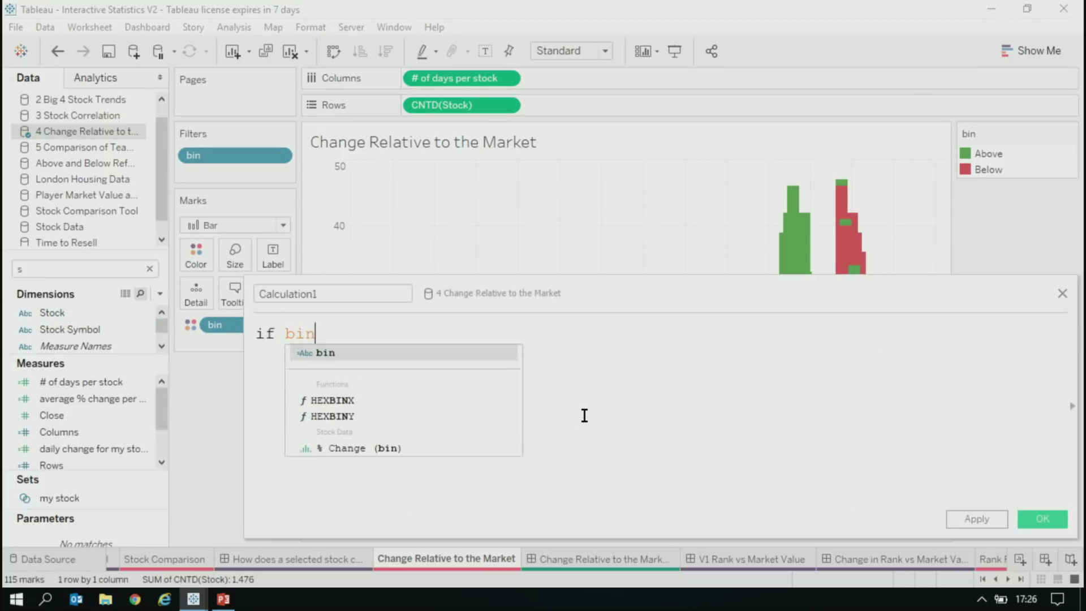
pyautogui.press('Return')
pyautogui.write('= "Above" hten')
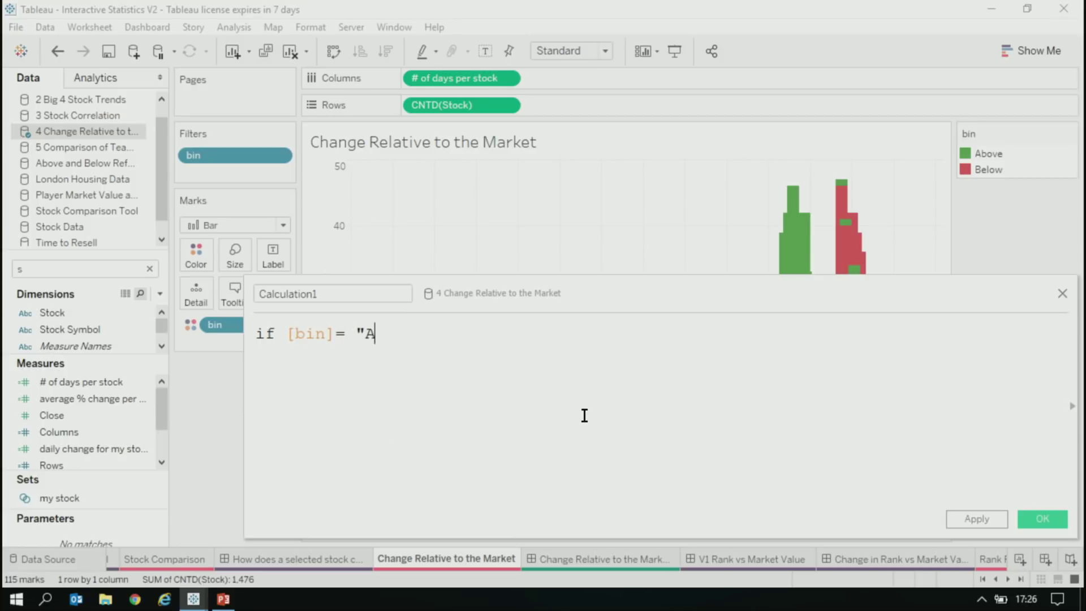
pyautogui.press('BackSpace')
pyautogui.press('BackSpace')
pyautogui.press('BackSpace')
pyautogui.press('BackSpace')
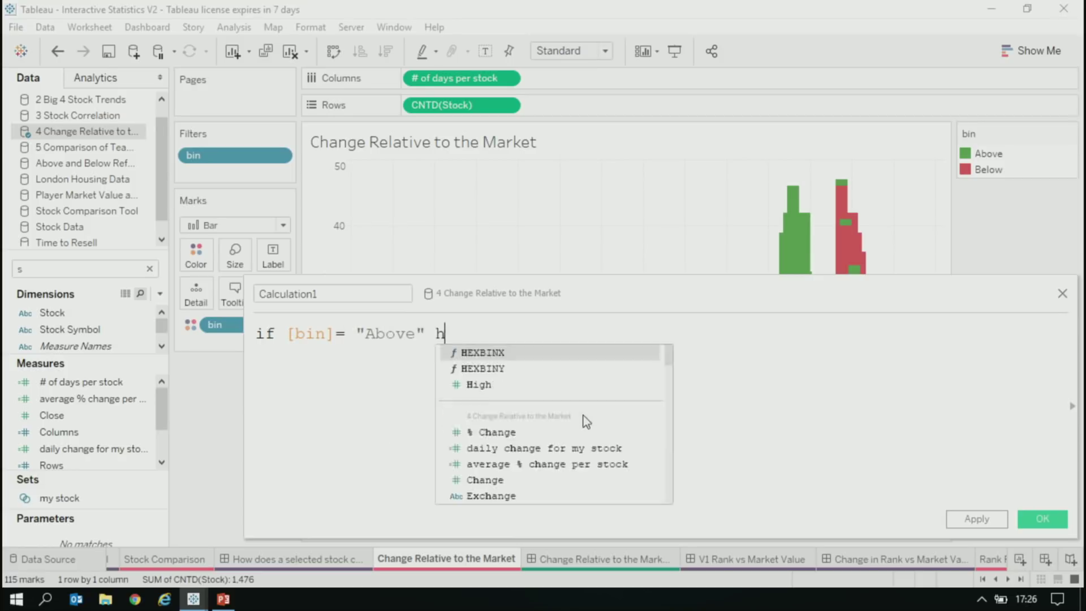
pyautogui.write('hen stock')
pyautogui.press('Return')
pyautogui.write('END')
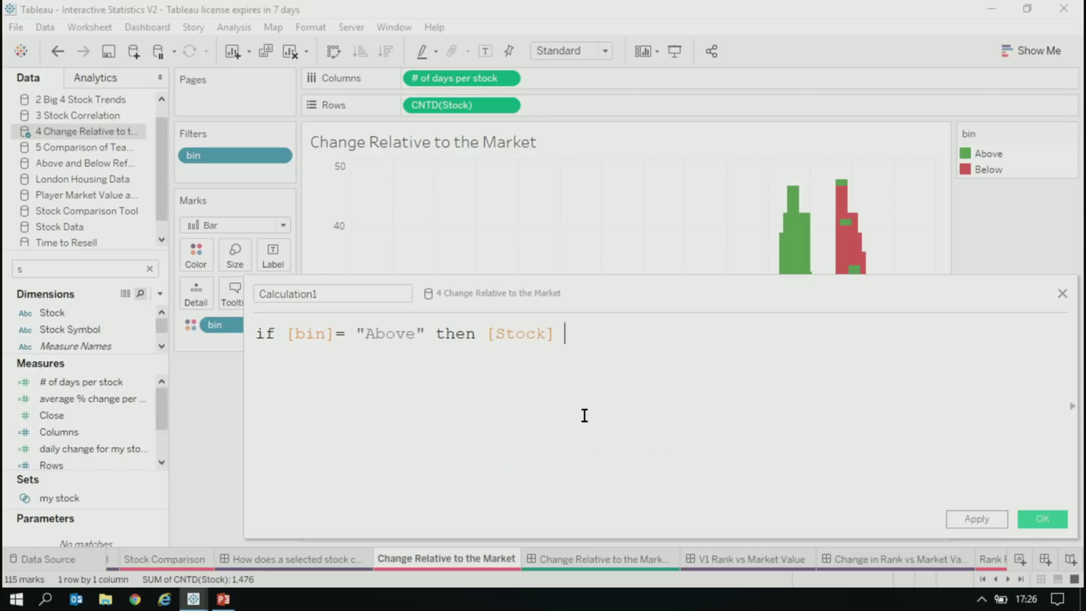
# - Wrap the calculation's formula in a distinct count so it reads countd(if [bin]= "Above" then [Stock] END)
pyautogui.click(258, 334)
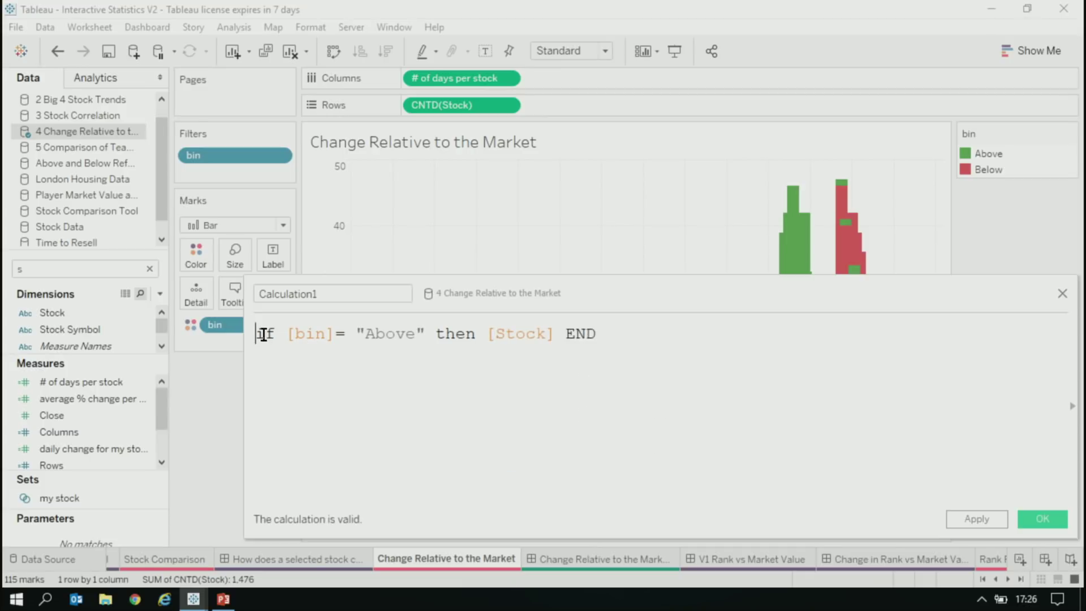
pyautogui.write('countd(')
pyautogui.click(730, 368)
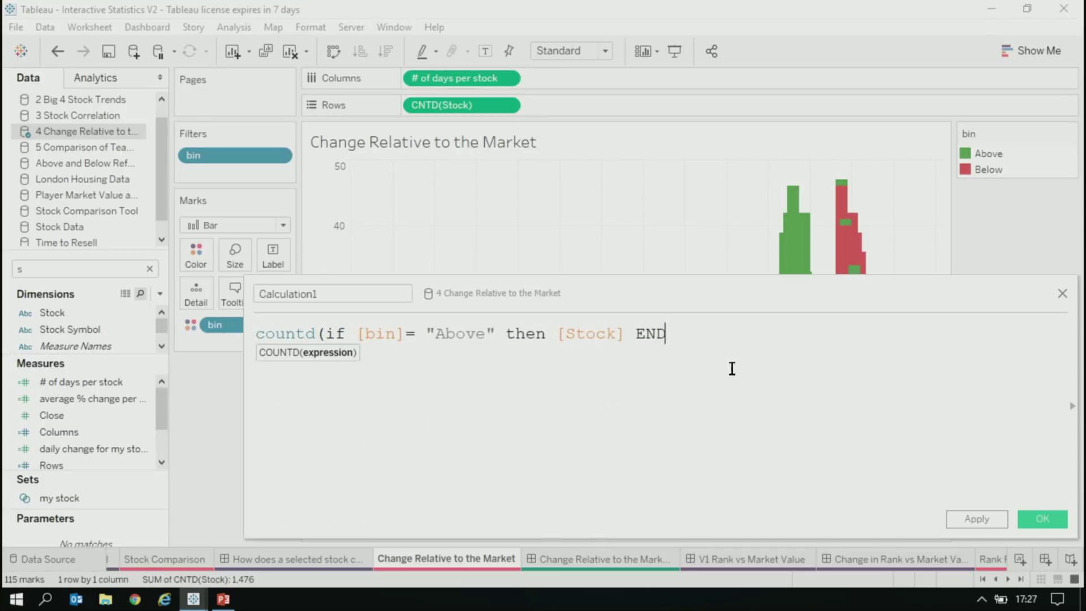
pyautogui.write(')')
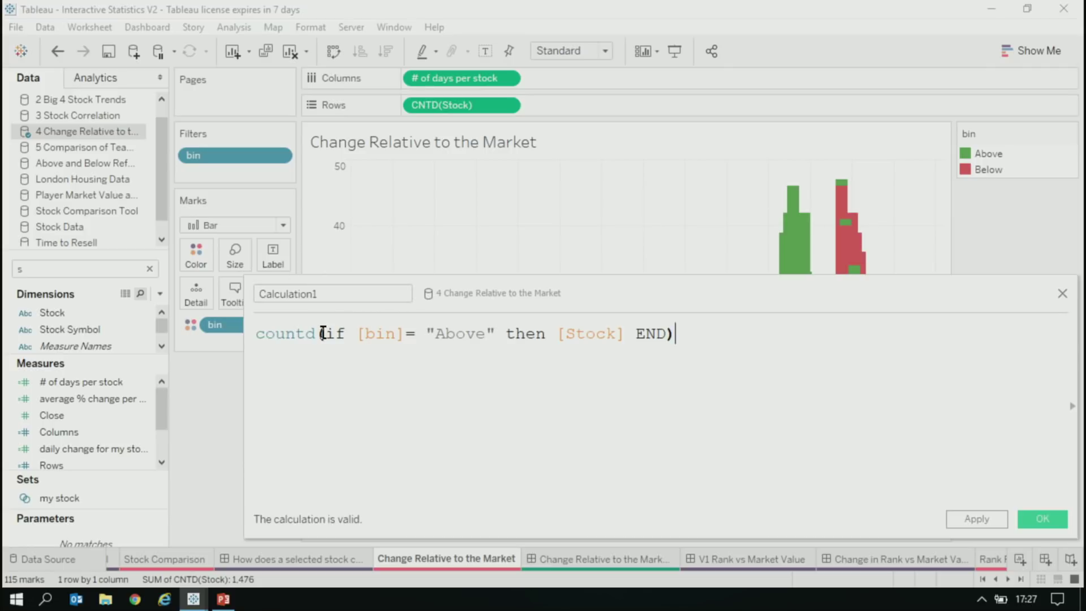
pyautogui.moveTo(325, 334); pyautogui.dragTo(24, 328)
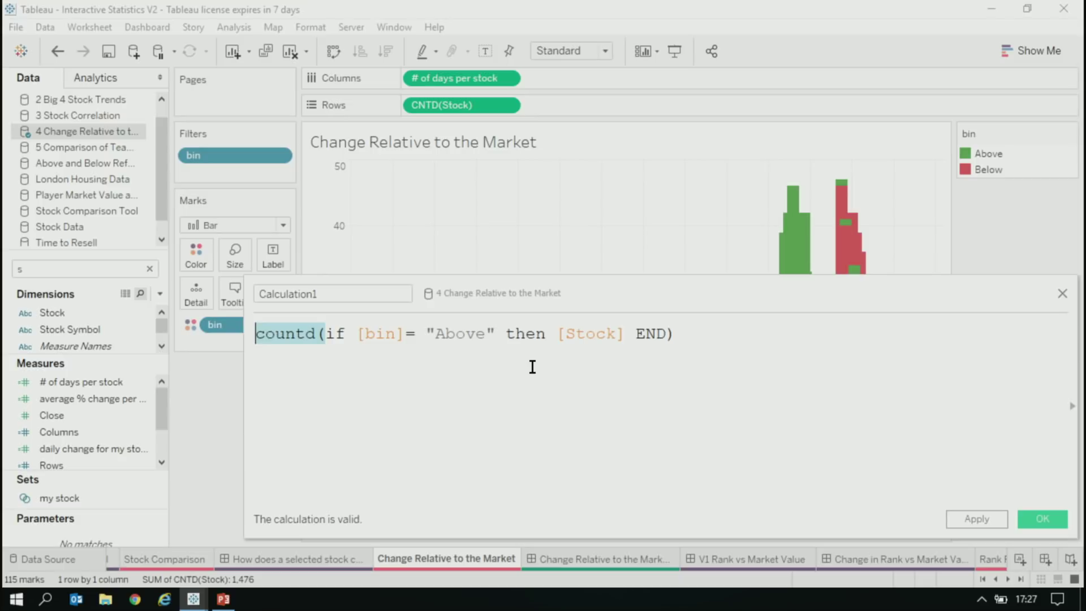
# - Name the calculated field "# of stocks above" and apply it
pyautogui.click(333, 294)
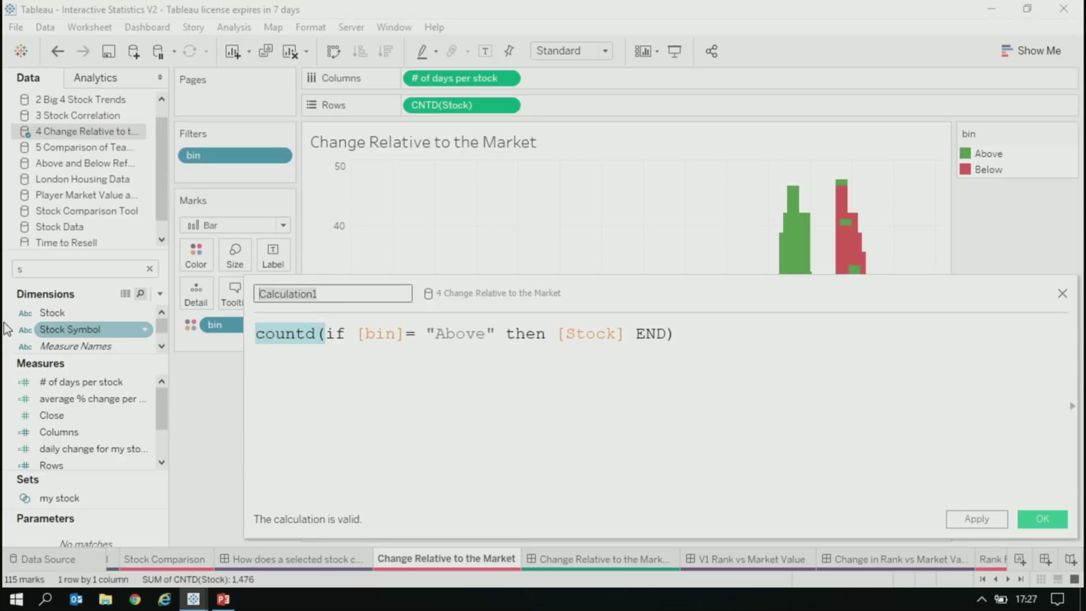
pyautogui.hotkey('ctrl', 'a')
pyautogui.press('BackSpace')
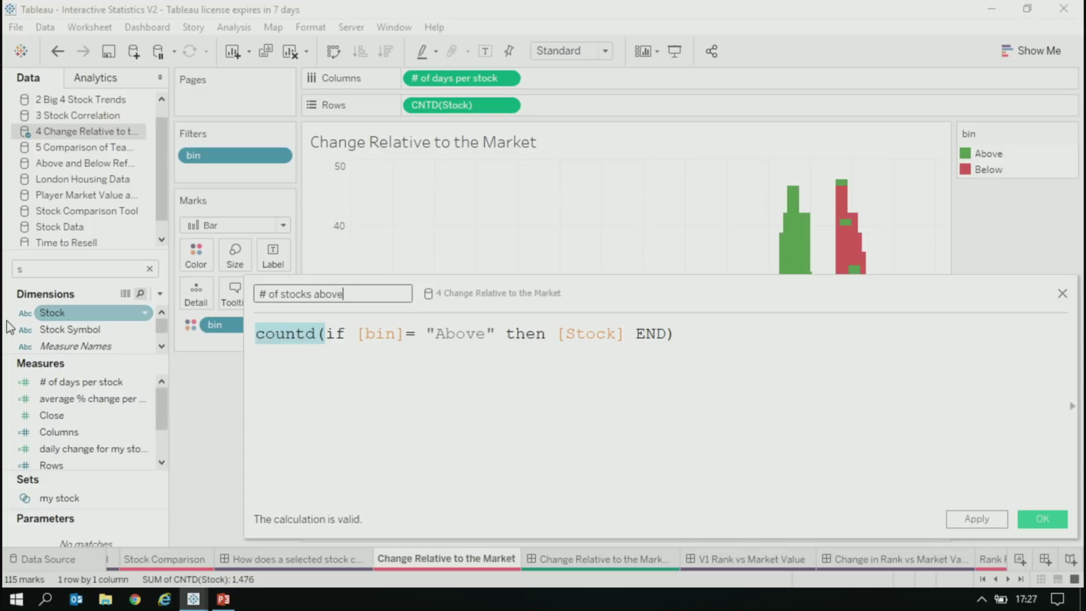
pyautogui.click(976, 517)
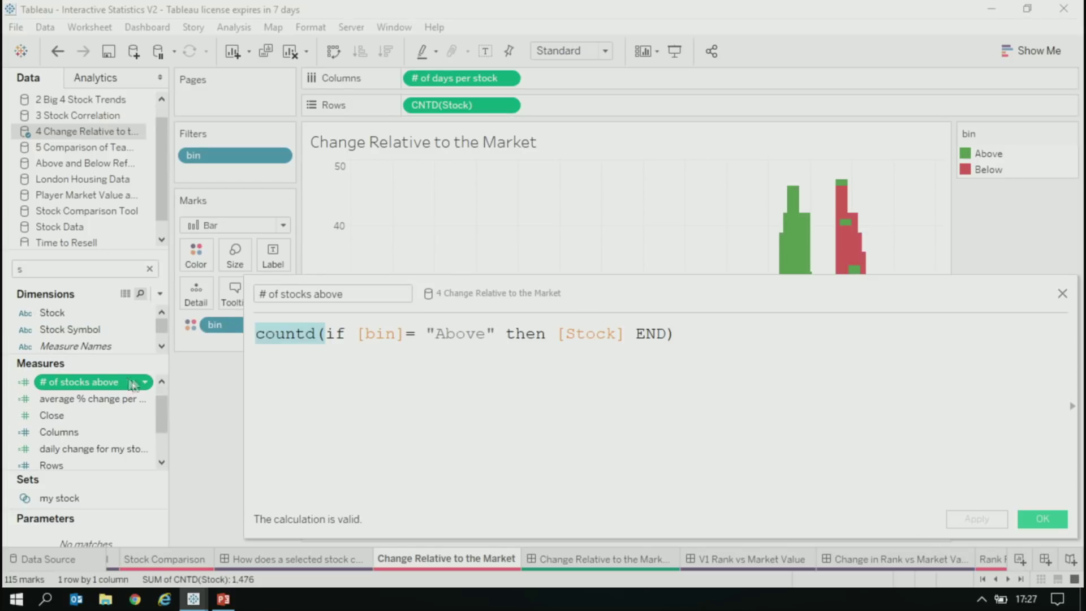
# - Duplicate the # of stocks above field and change the copy's formula to count stocks where [bin]= "Below"
pyautogui.rightClick(99, 385)
pyautogui.click(72, 403)
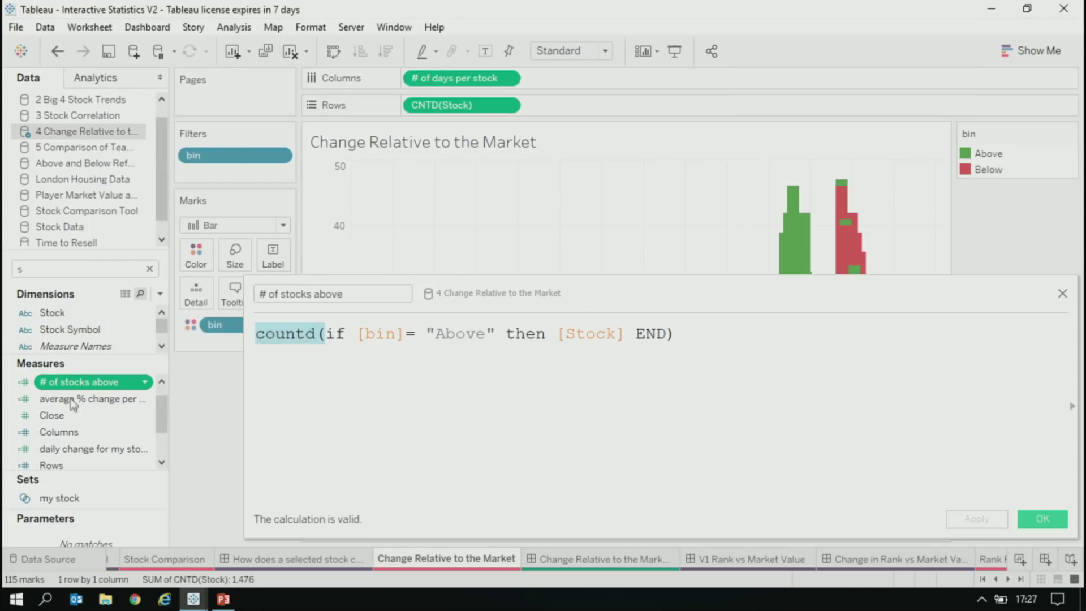
pyautogui.click(144, 381)
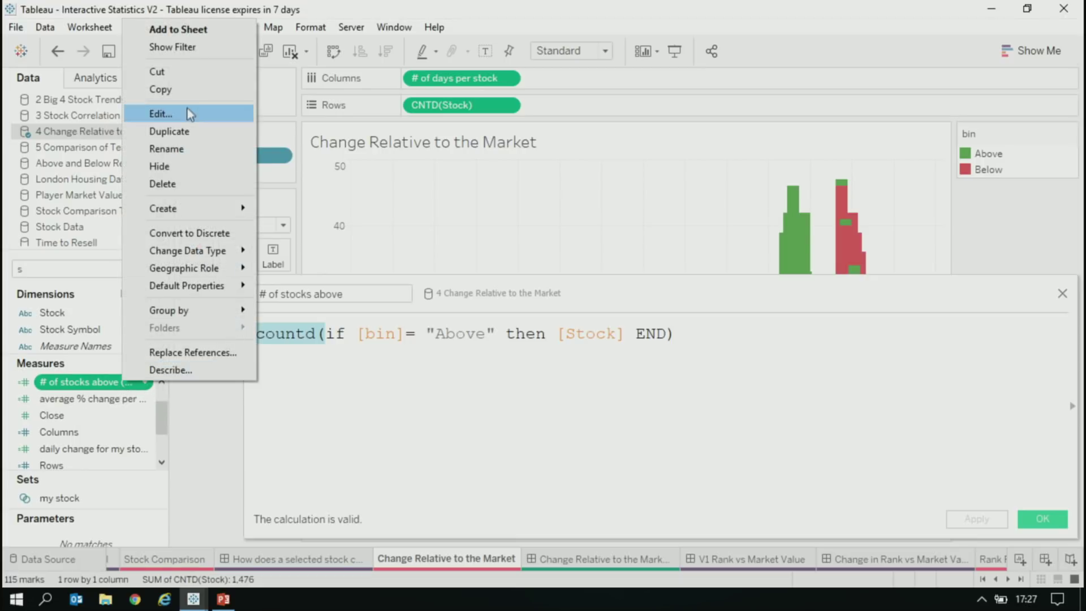
pyautogui.click(161, 113)
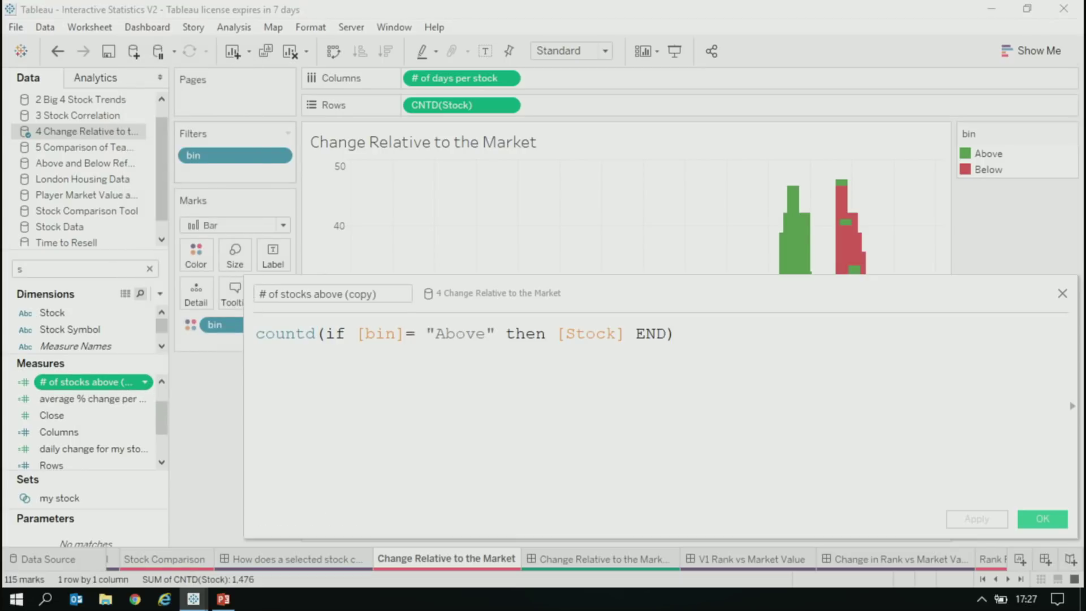
pyautogui.doubleClick(484, 333)
pyautogui.write('Bl')
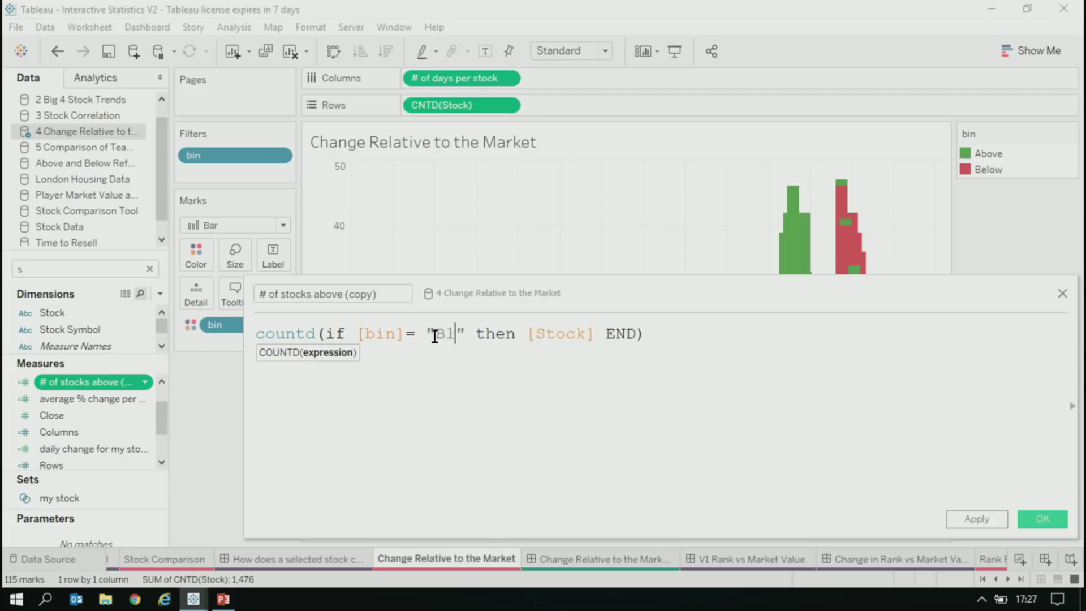
pyautogui.press('BackSpace')
pyautogui.press('BackSpace')
pyautogui.write('Below')
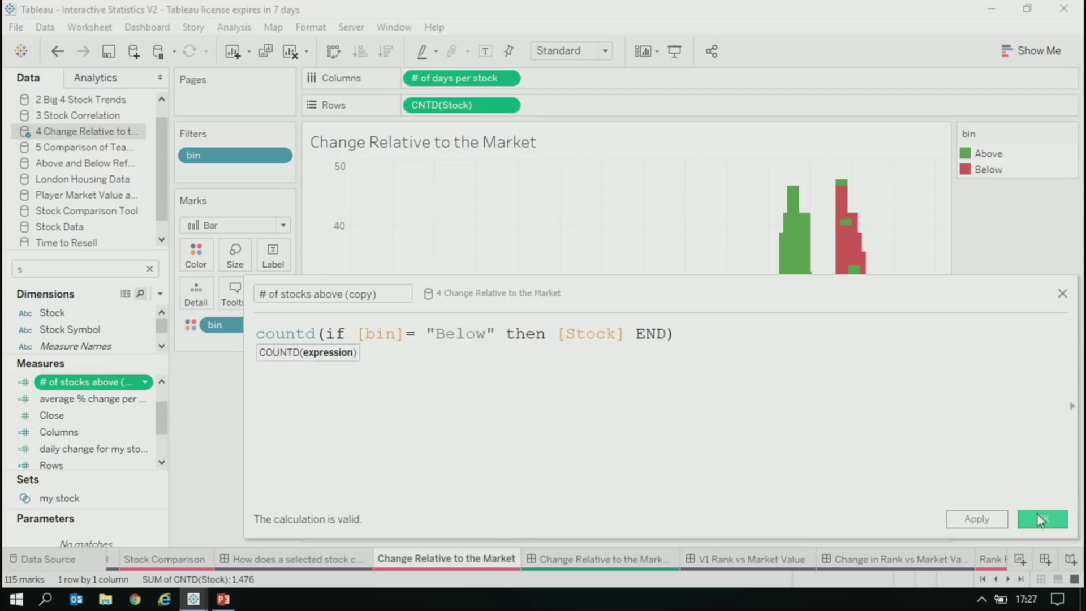
pyautogui.click(1040, 519)
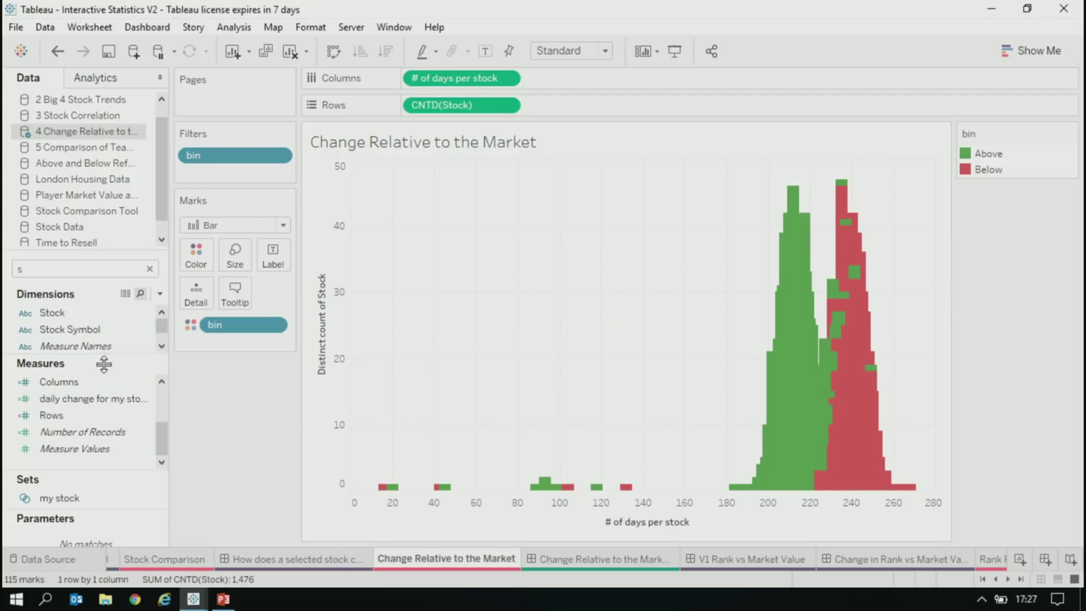
# - Replace CNTD(Stock) on Rows with # of stocks above and the negated # of stocks above (copy)
pyautogui.moveTo(104, 363); pyautogui.dragTo(104, 276)
pyautogui.moveTo(84, 328); pyautogui.dragTo(586, 109)
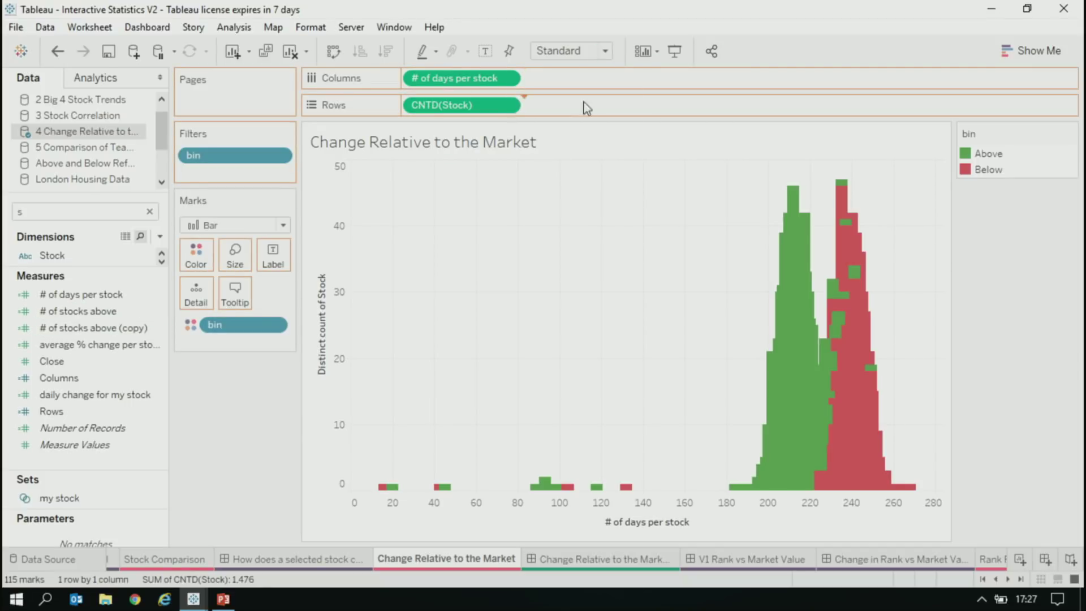
pyautogui.click(120, 330)
pyautogui.moveTo(136, 334); pyautogui.dragTo(648, 109)
pyautogui.doubleClick(648, 108)
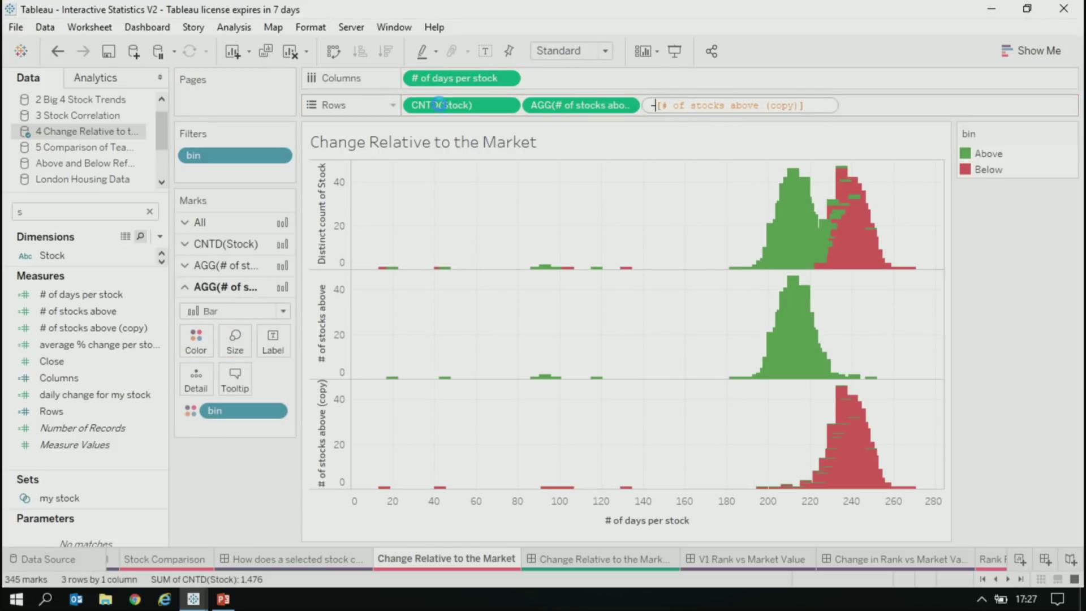
pyautogui.moveTo(441, 104); pyautogui.dragTo(441, 242)
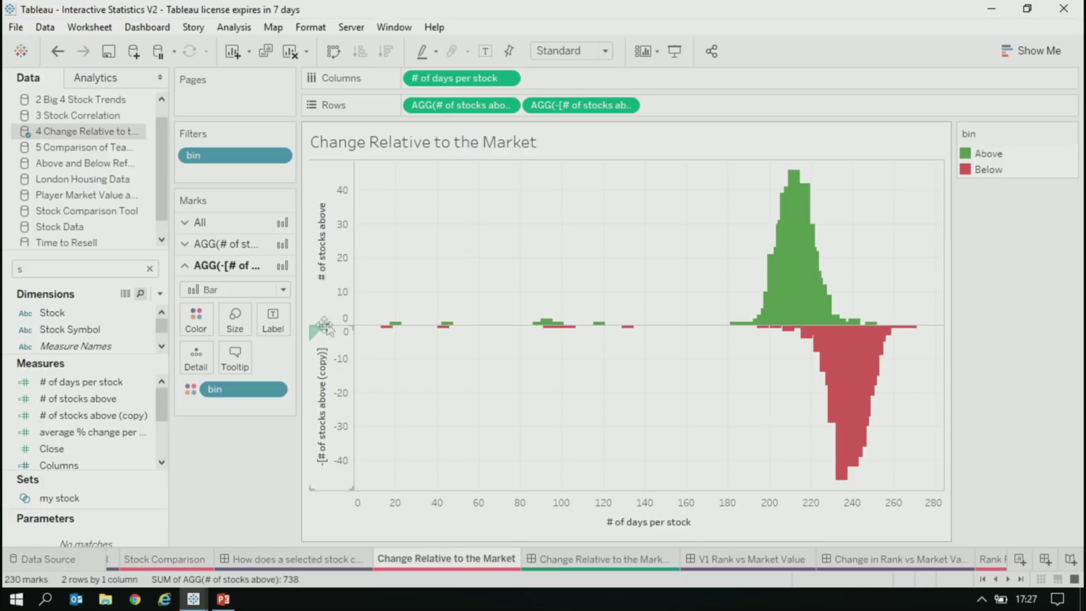
# - Combine the two stock count measures on a dual axis and synchronize the axes
pyautogui.rightClick(334, 375)
pyautogui.click(380, 449)
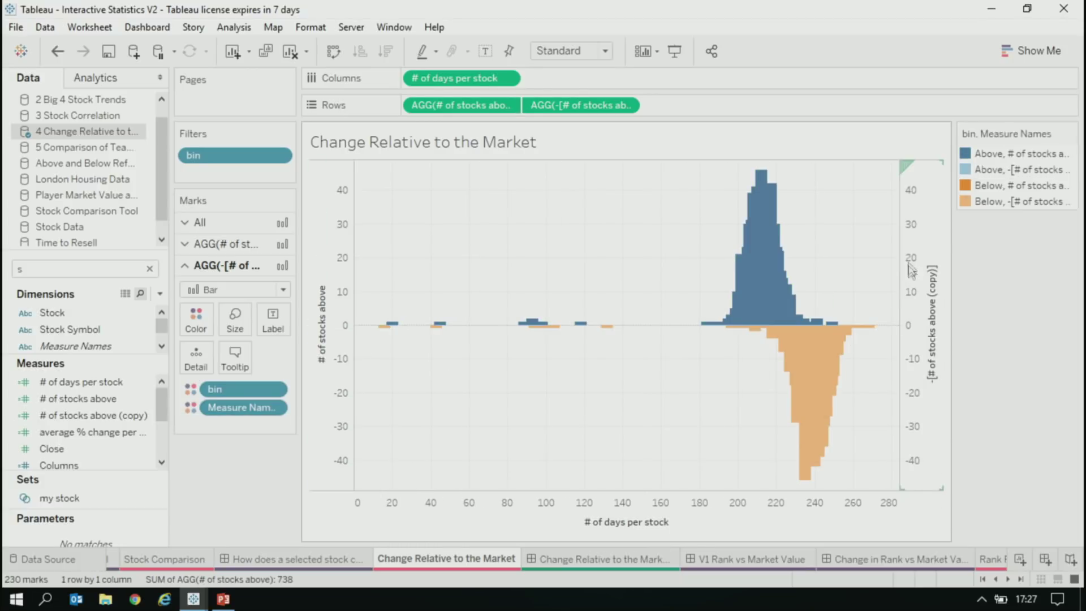
pyautogui.rightClick(925, 243)
pyautogui.click(979, 337)
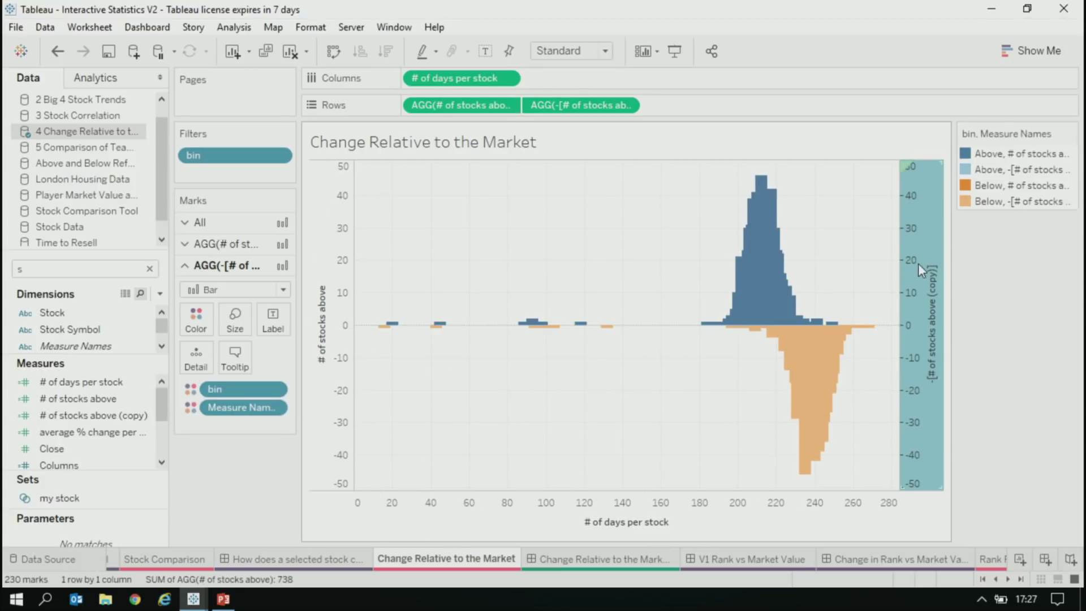
# - Hide the secondary axis header and remove Measure Names from the color of all marks
pyautogui.rightClick(921, 271)
pyautogui.click(956, 434)
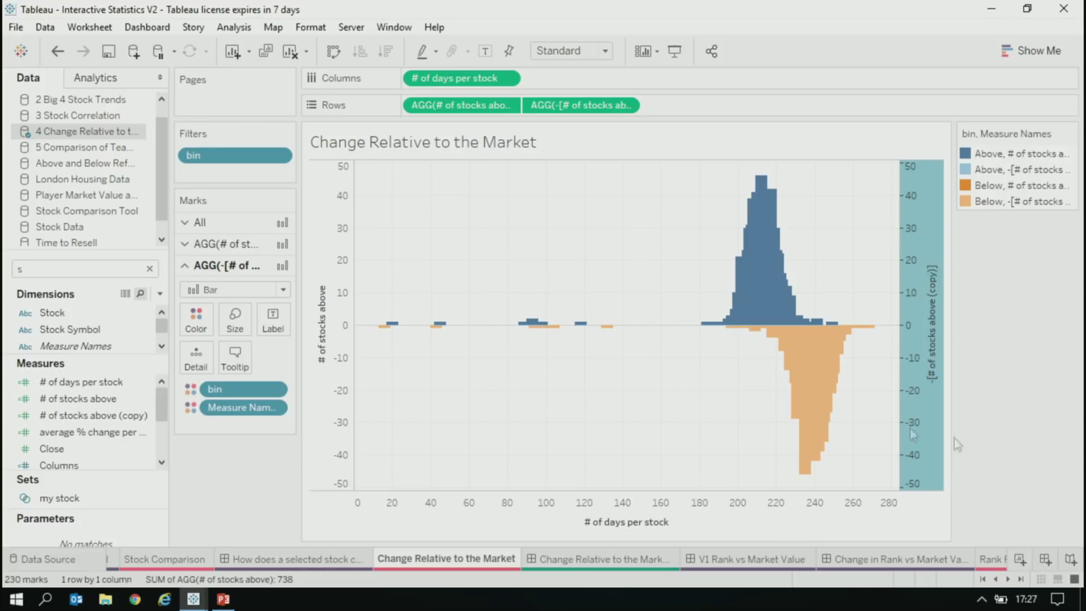
pyautogui.click(214, 222)
pyautogui.moveTo(237, 364); pyautogui.dragTo(246, 474)
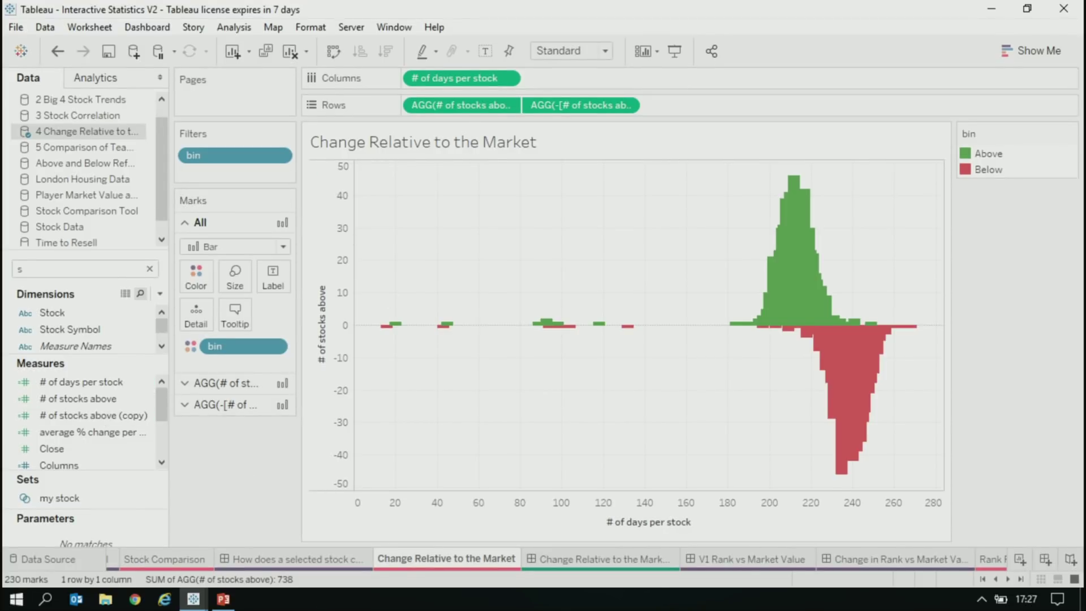
# - On the Change Relative to the Market dashboard, place the Change Relative to the Market sheet beside the Stock Selection Matrix and remove its bin legend
pyautogui.click(1008, 578)
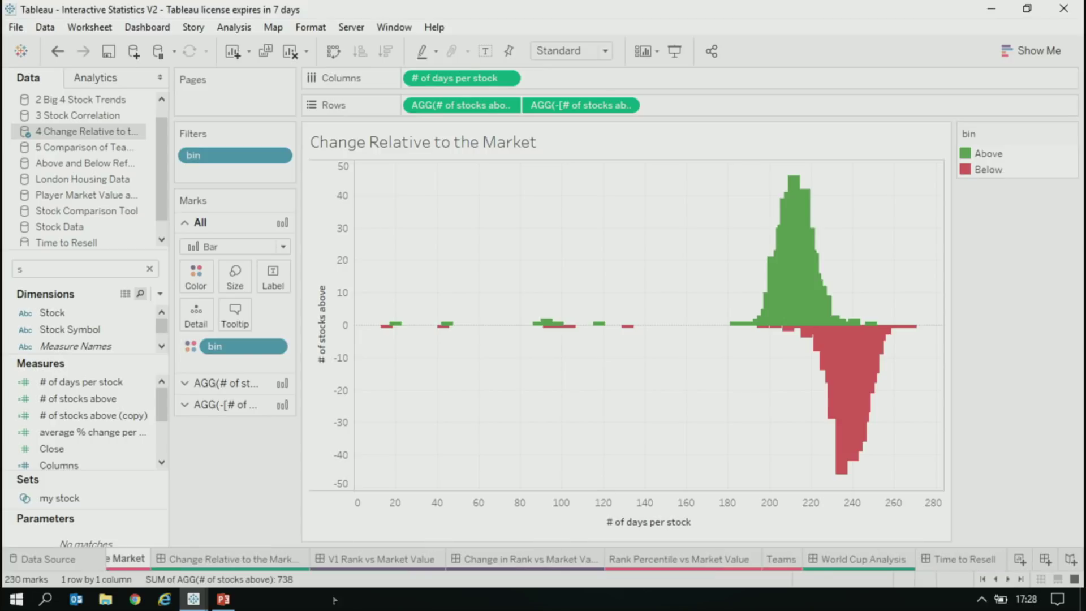
pyautogui.click(214, 560)
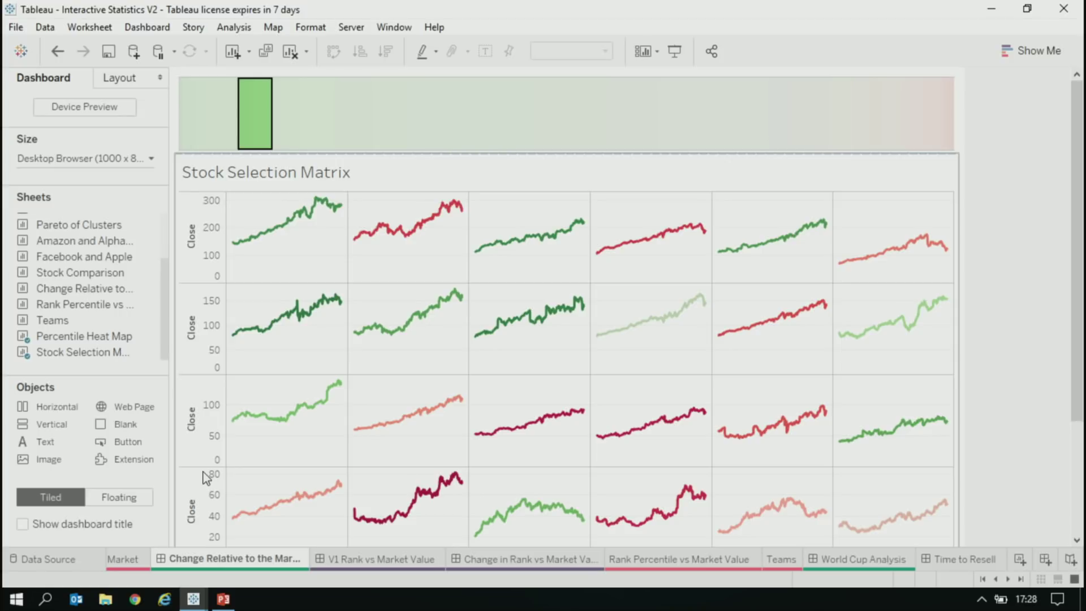
pyautogui.moveTo(126, 321)
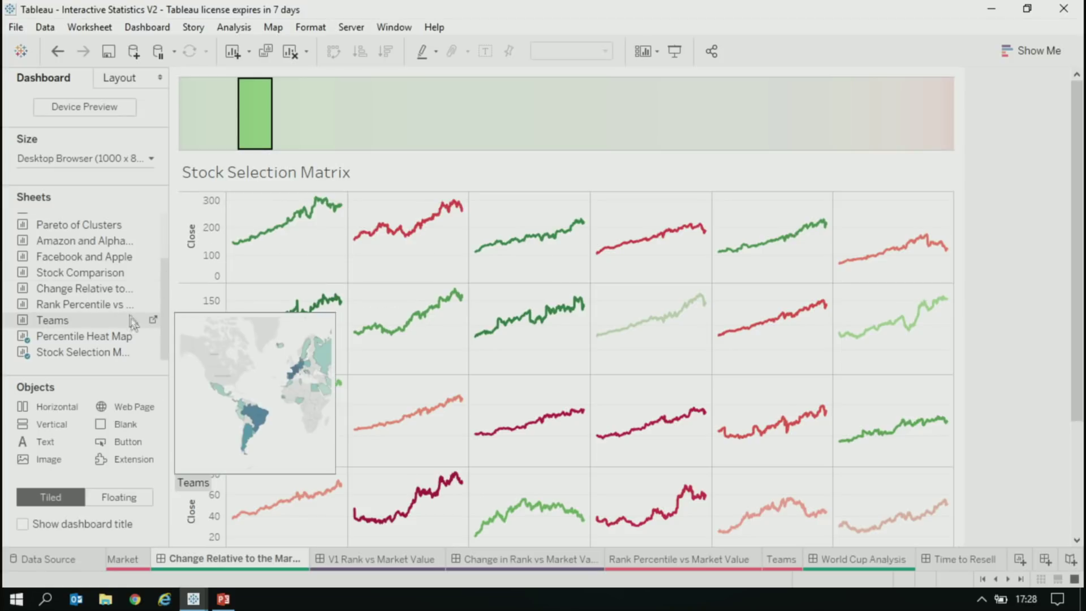
pyautogui.scroll(2, 150, 317)
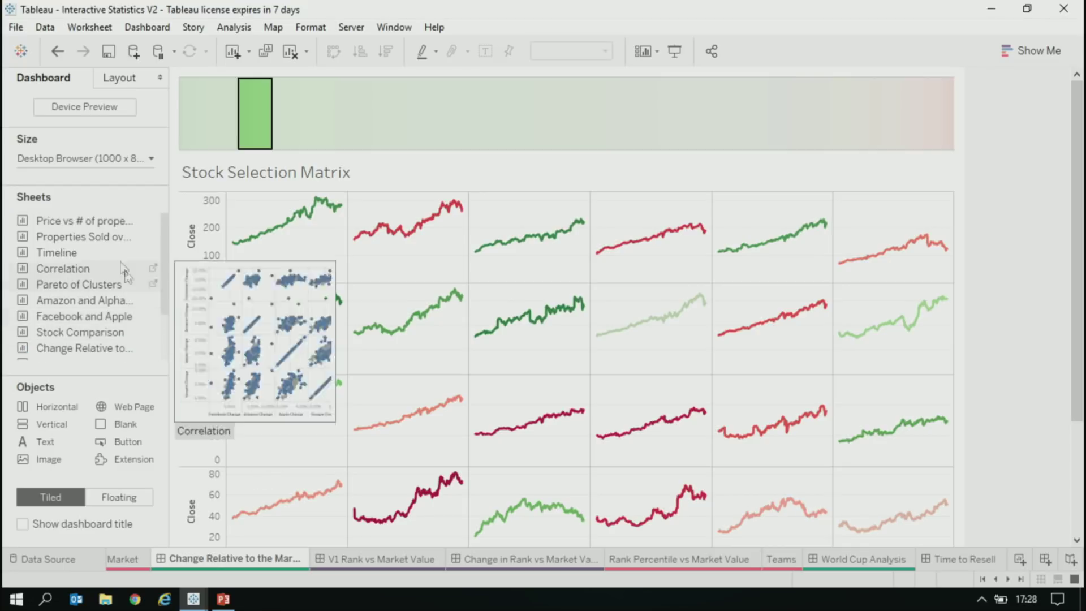
pyautogui.moveTo(111, 246)
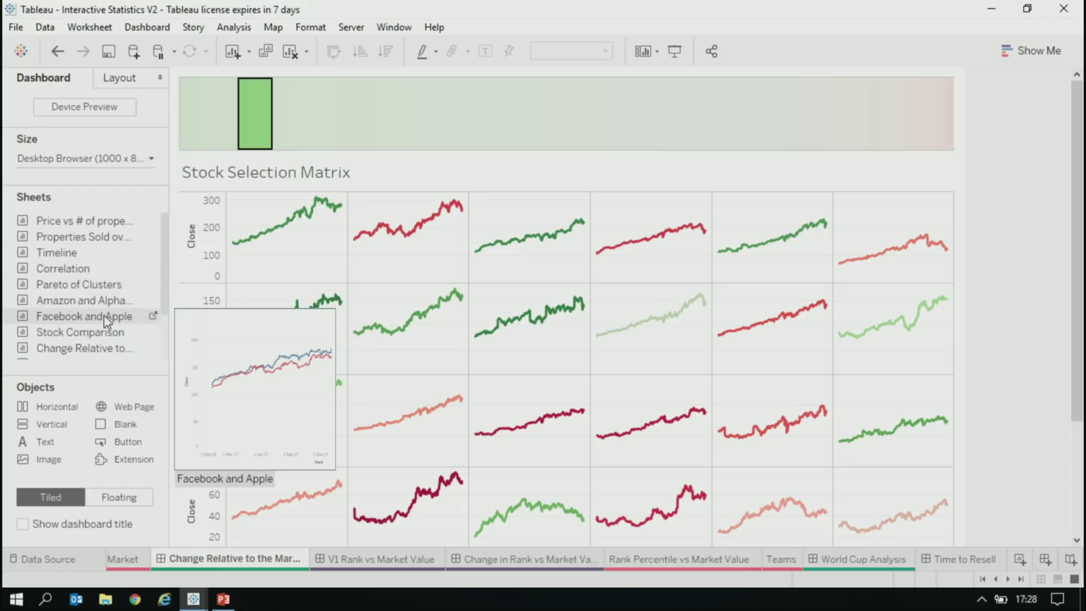
pyautogui.moveTo(106, 350)
pyautogui.moveTo(106, 349)
pyautogui.mouseDown()
pyautogui.moveTo(1042, 332)
pyautogui.moveTo(827, 402)
pyautogui.mouseUp()
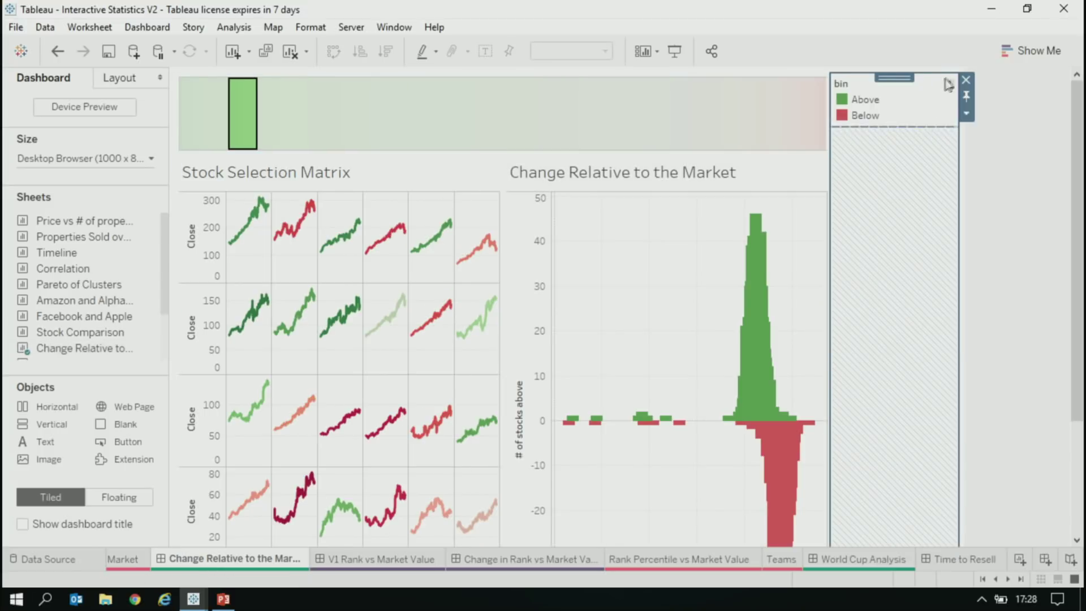
pyautogui.click(966, 80)
pyautogui.click(619, 327)
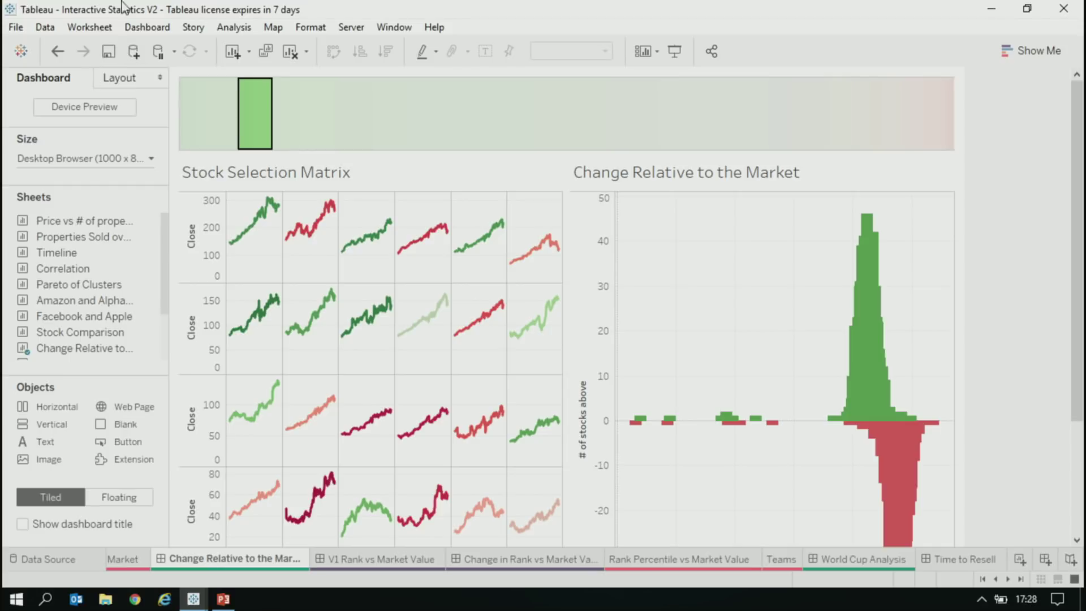
# - Add a dashboard set action that runs on Select with only Stock Selection Matrix as its source sheet
pyautogui.click(149, 28)
pyautogui.click(168, 233)
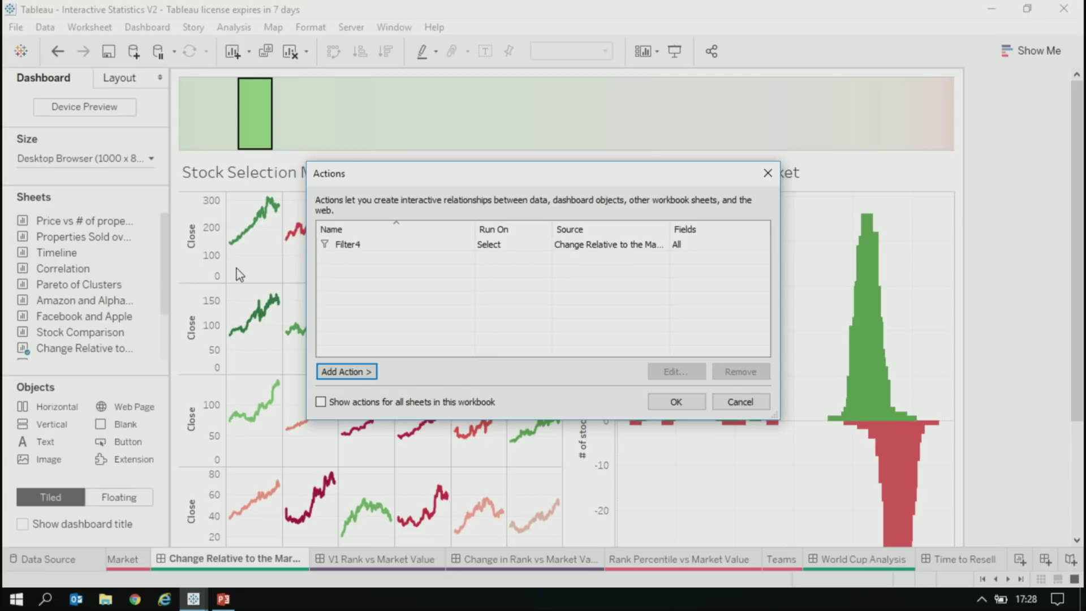
pyautogui.click(342, 371)
pyautogui.click(421, 444)
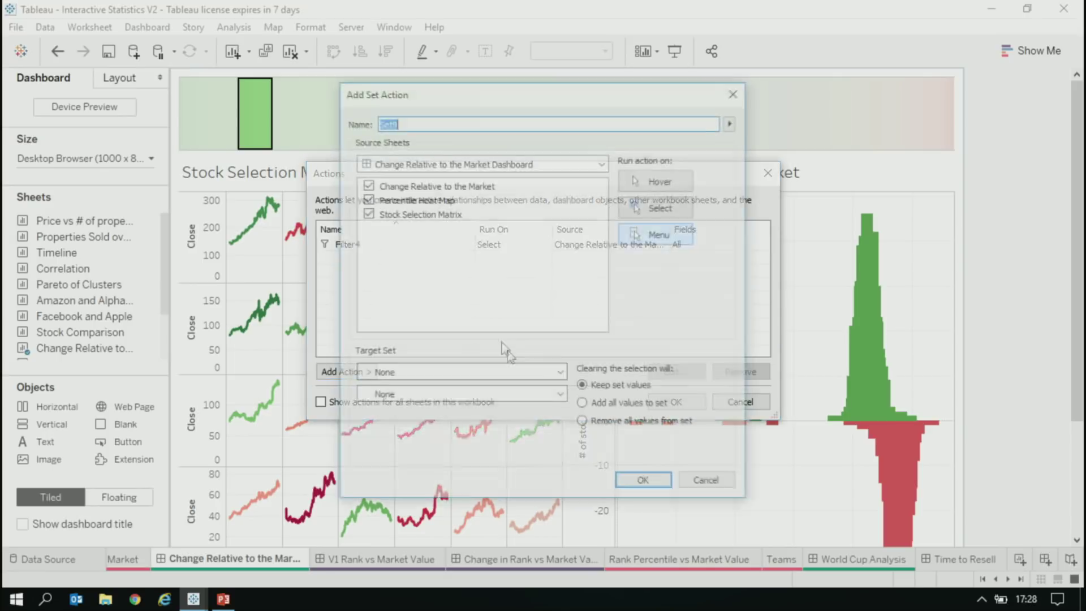
pyautogui.click(366, 198)
pyautogui.click(366, 184)
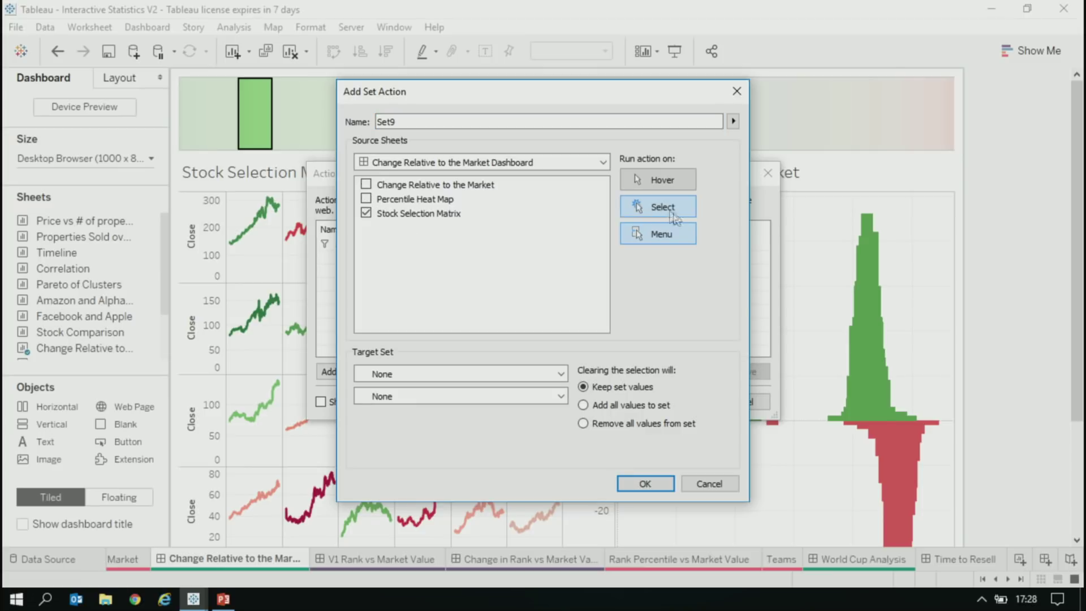
# - Target the my stock set of 4 Change Relative to the Market, with clearing set to add all values, and save the action
pyautogui.click(452, 375)
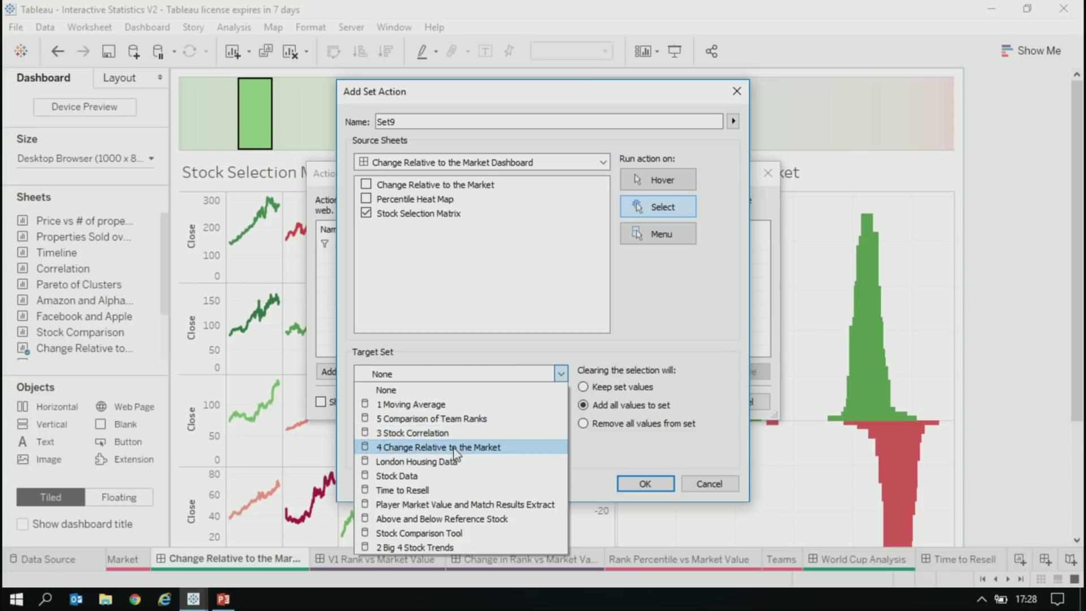
pyautogui.click(454, 447)
pyautogui.click(461, 396)
pyautogui.click(396, 427)
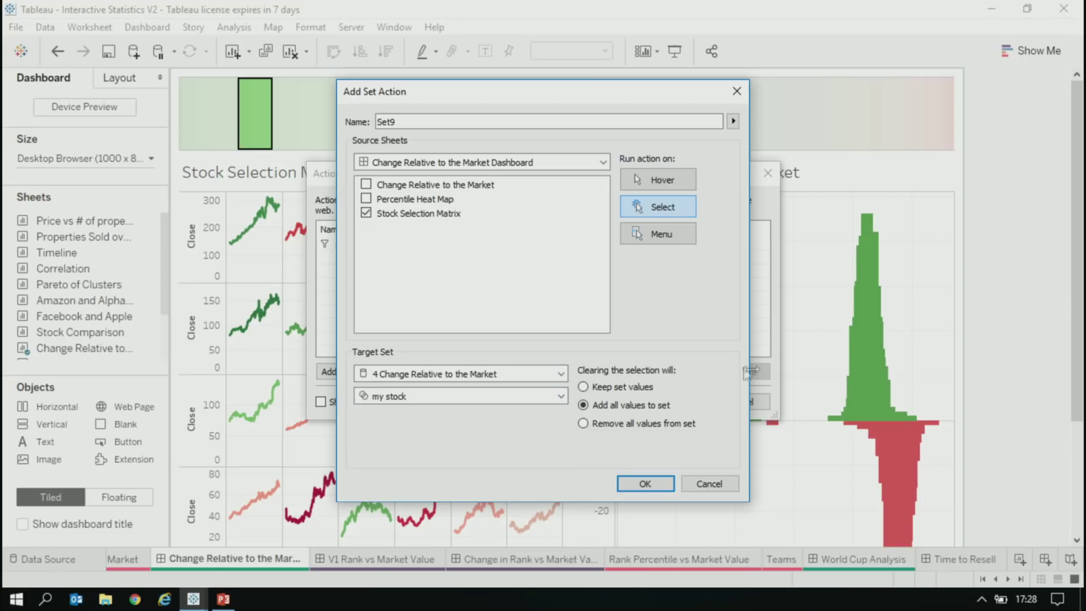
pyautogui.click(645, 484)
pyautogui.click(695, 401)
# - Test the set action by selecting different stocks in the Stock Selection Matrix, ending with Apple
pyautogui.click(458, 399)
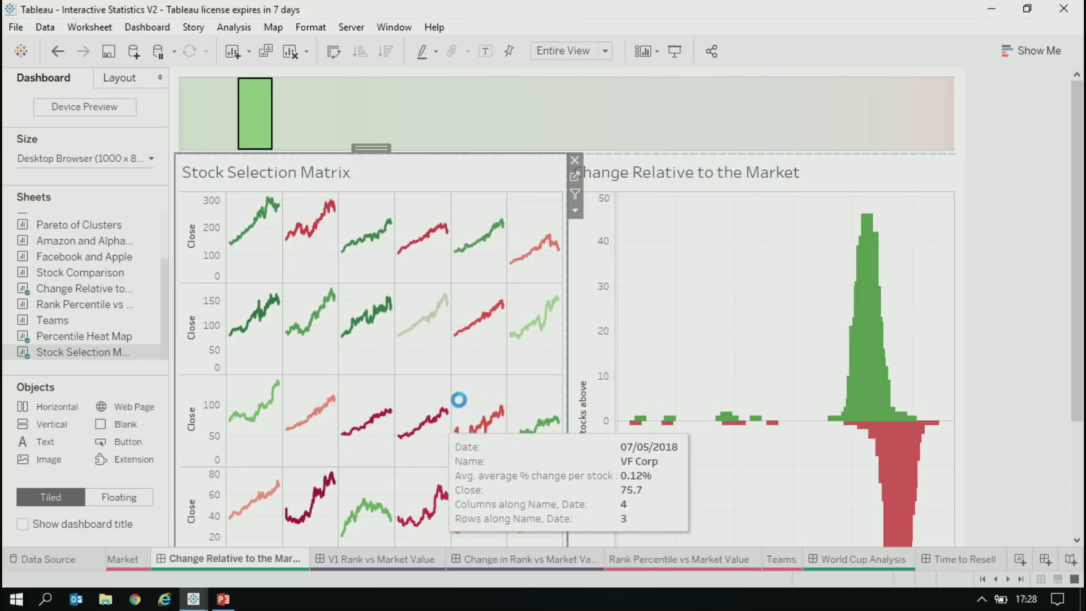
pyautogui.click(421, 318)
pyautogui.click(374, 308)
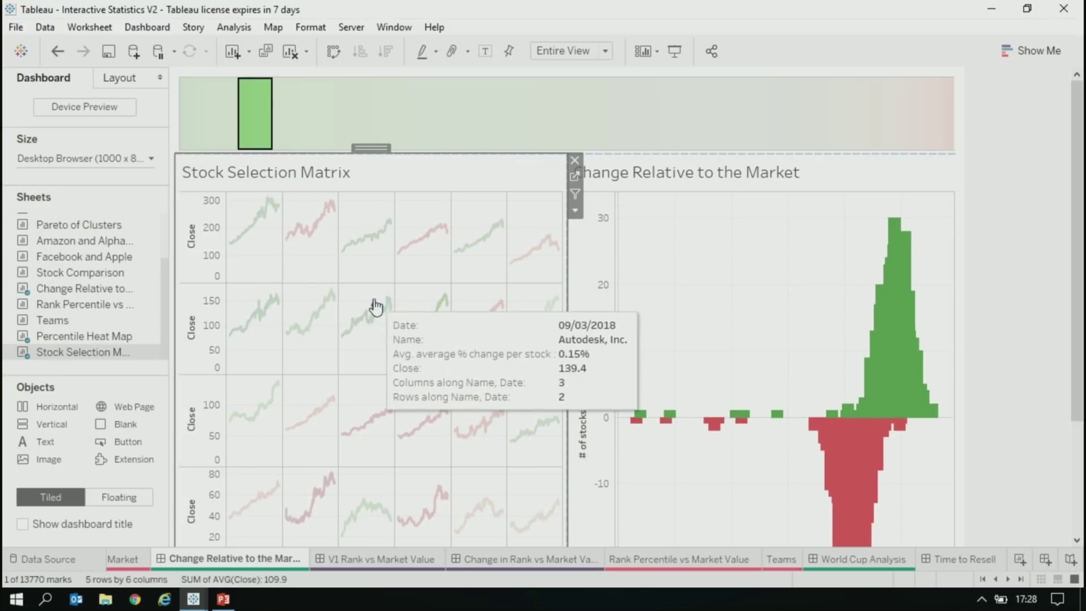
pyautogui.click(365, 237)
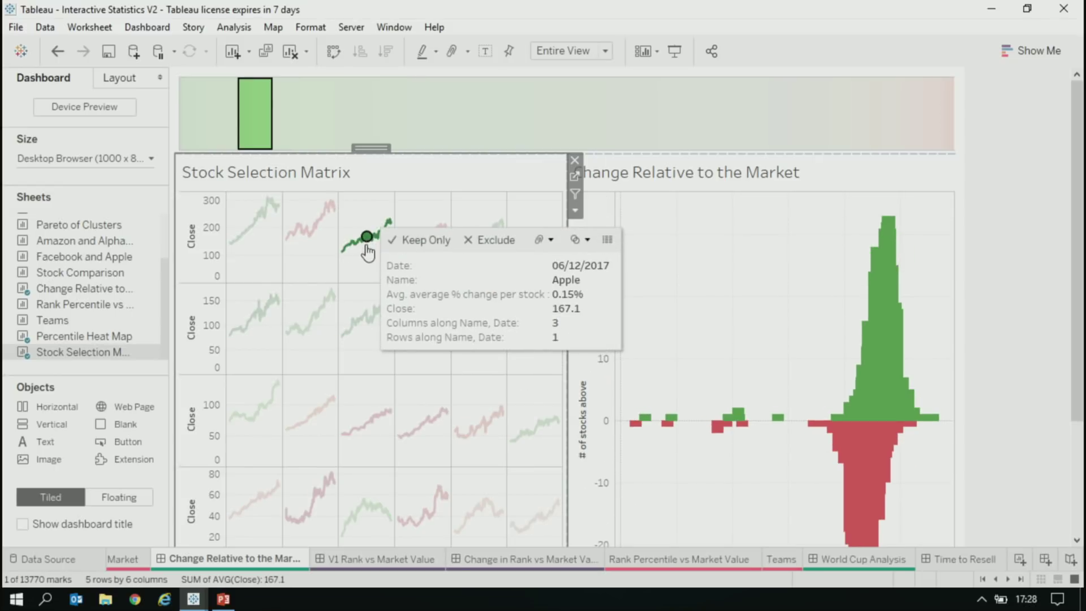
# - Clear the Apple selection and show the V1 Rank vs Market Value dashboard in presentation mode
pyautogui.click(358, 277)
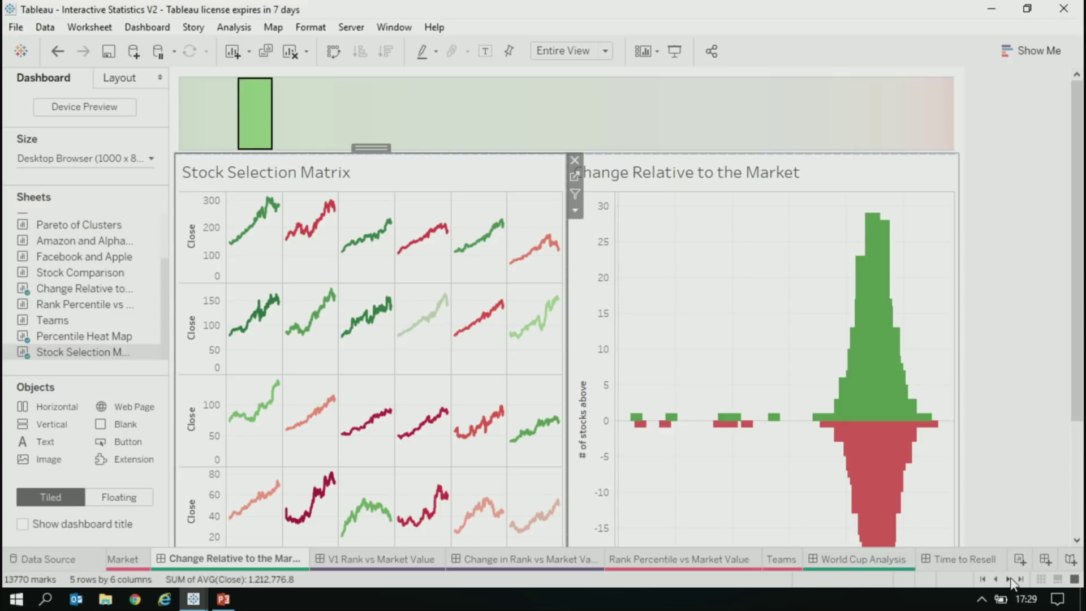
pyautogui.click(384, 562)
pyautogui.moveTo(382, 564)
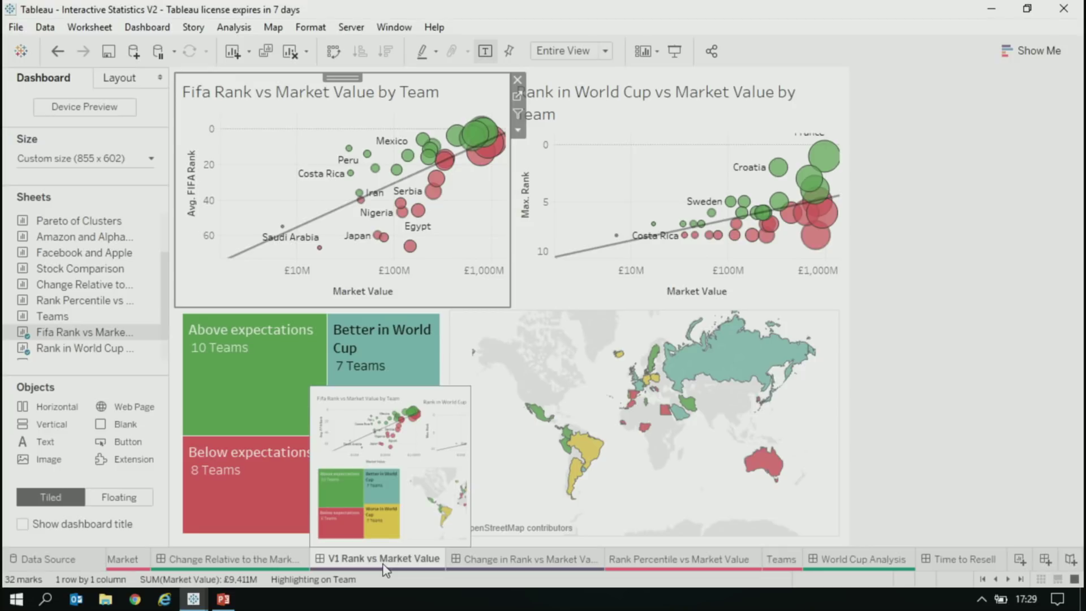
pyautogui.click(676, 52)
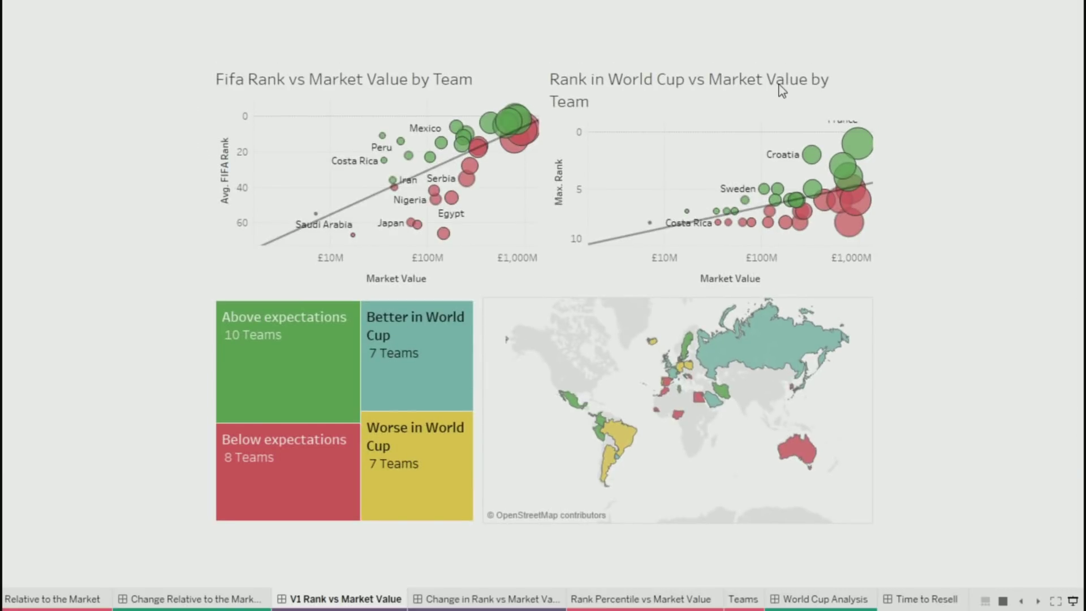
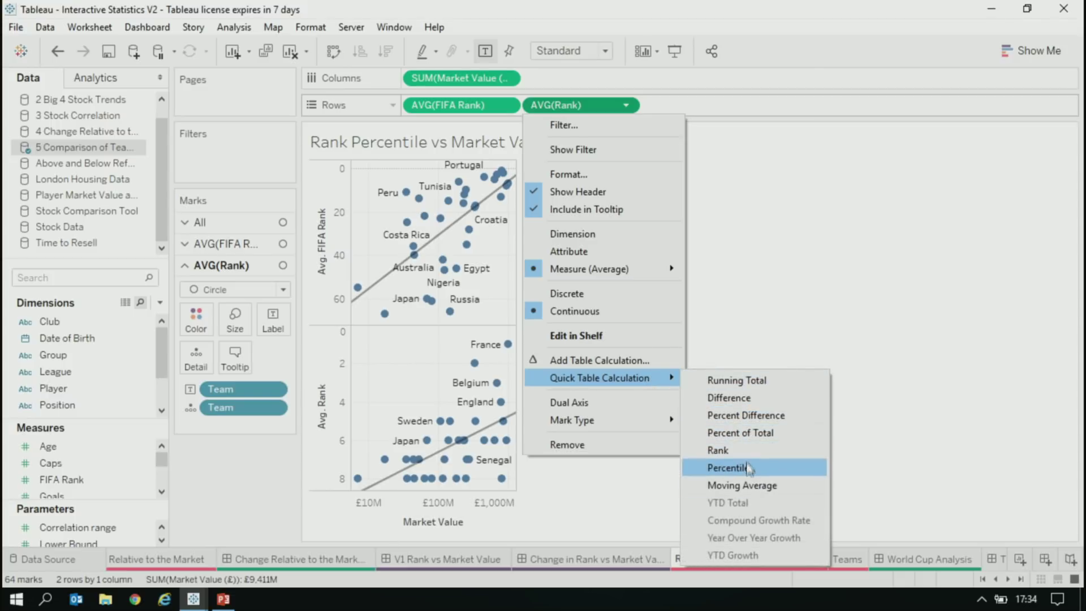
# - On the Rank Percentile vs Market Value sheet, turn AVG(Rank) into a Percentile table calculation computed using Team
pyautogui.click(741, 467)
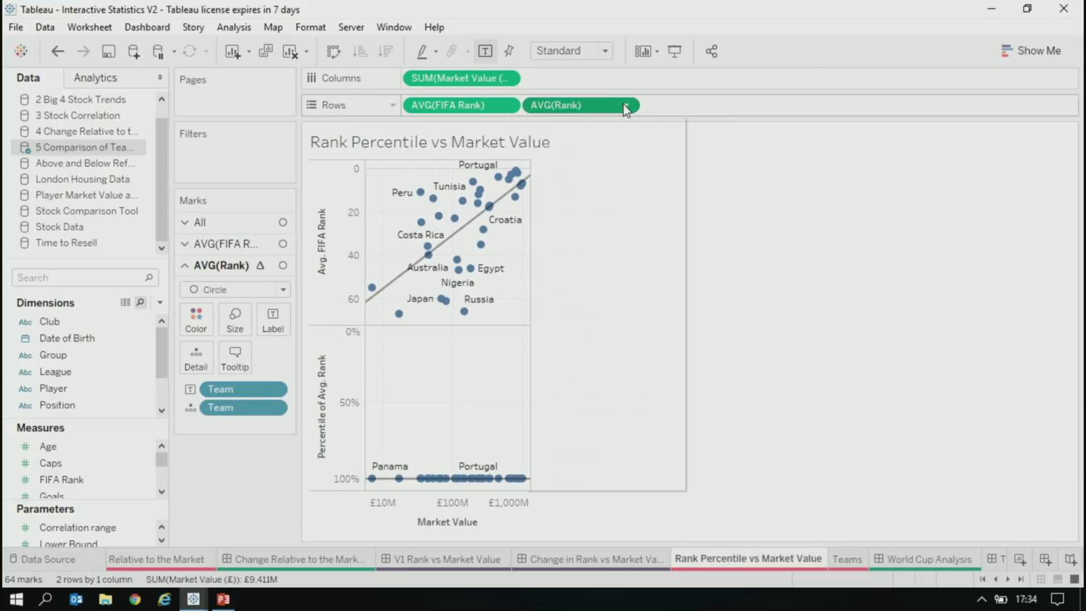
pyautogui.click(625, 104)
pyautogui.moveTo(615, 363)
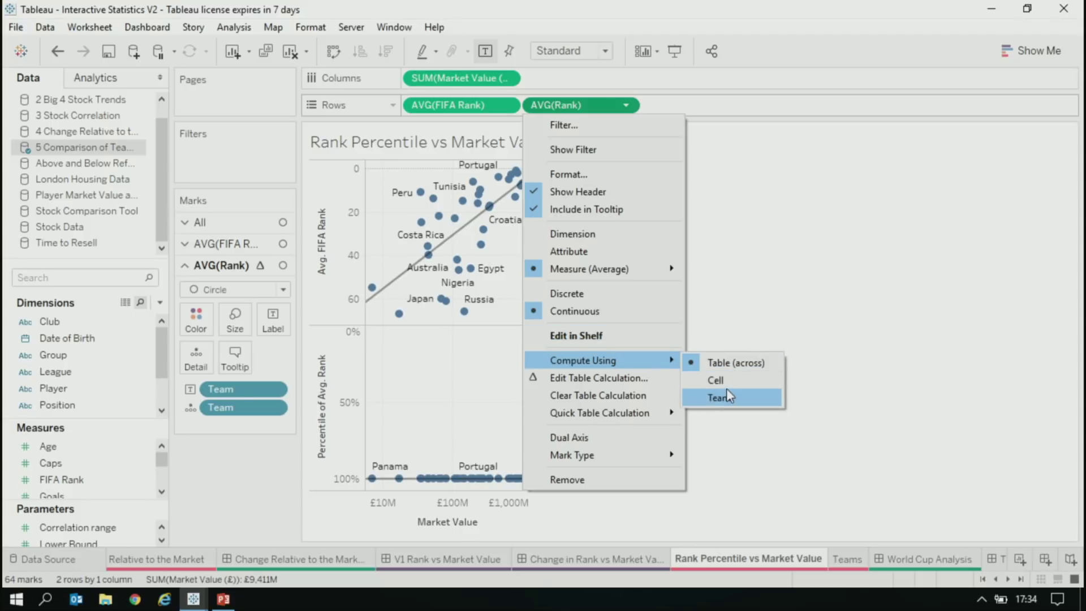
pyautogui.click(726, 394)
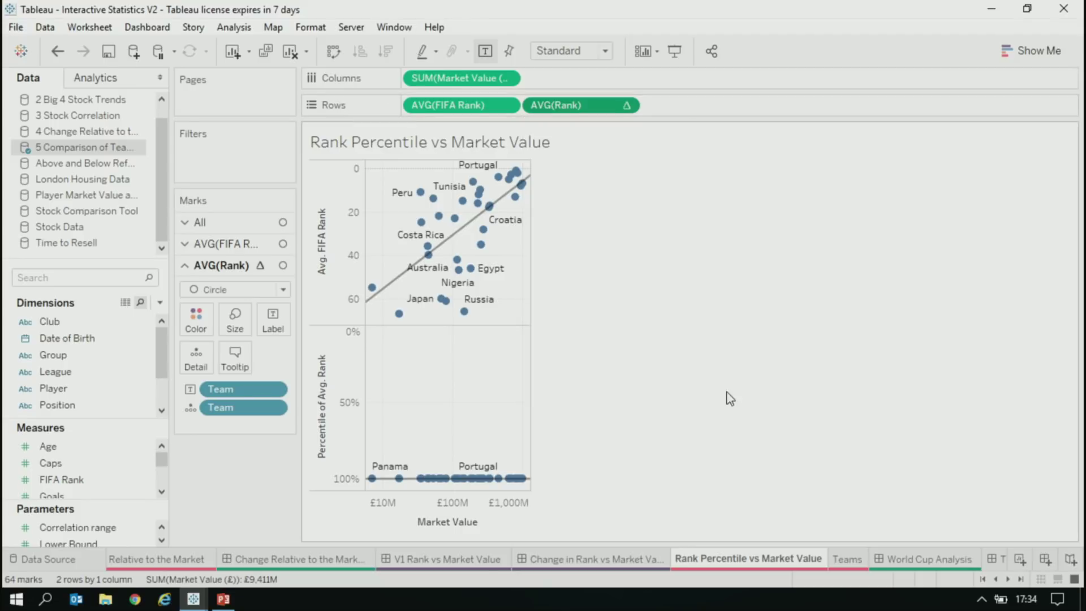
pyautogui.click(342, 253)
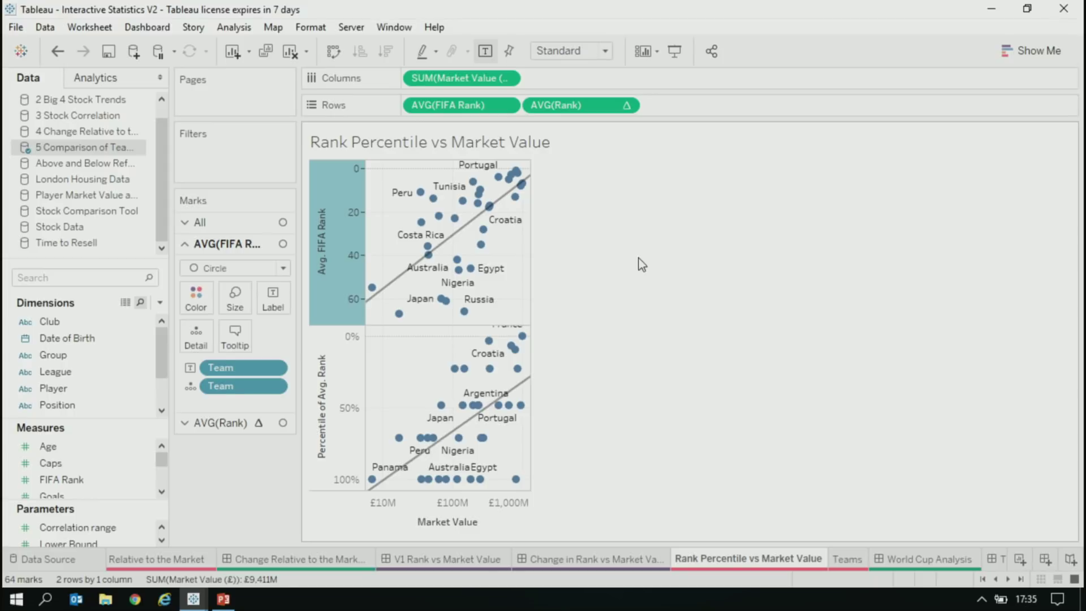
# - Create a calculated field with the formula AVG([FIFA Rank])/ WINDOW_MAX(AVG([FIFA Rank]))
pyautogui.click(160, 302)
pyautogui.click(151, 319)
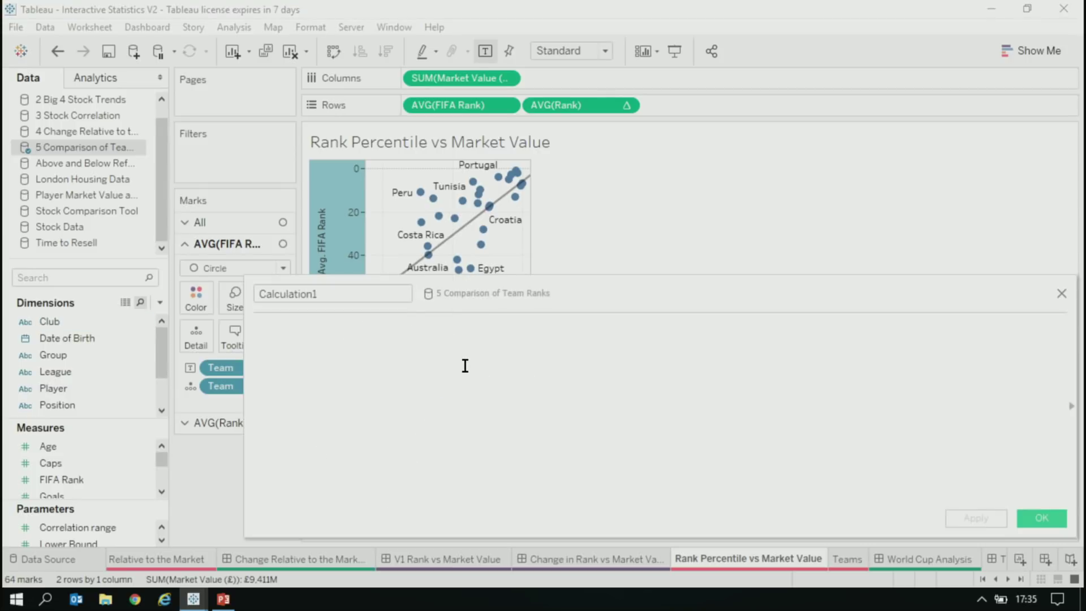
pyautogui.moveTo(447, 105); pyautogui.dragTo(417, 382)
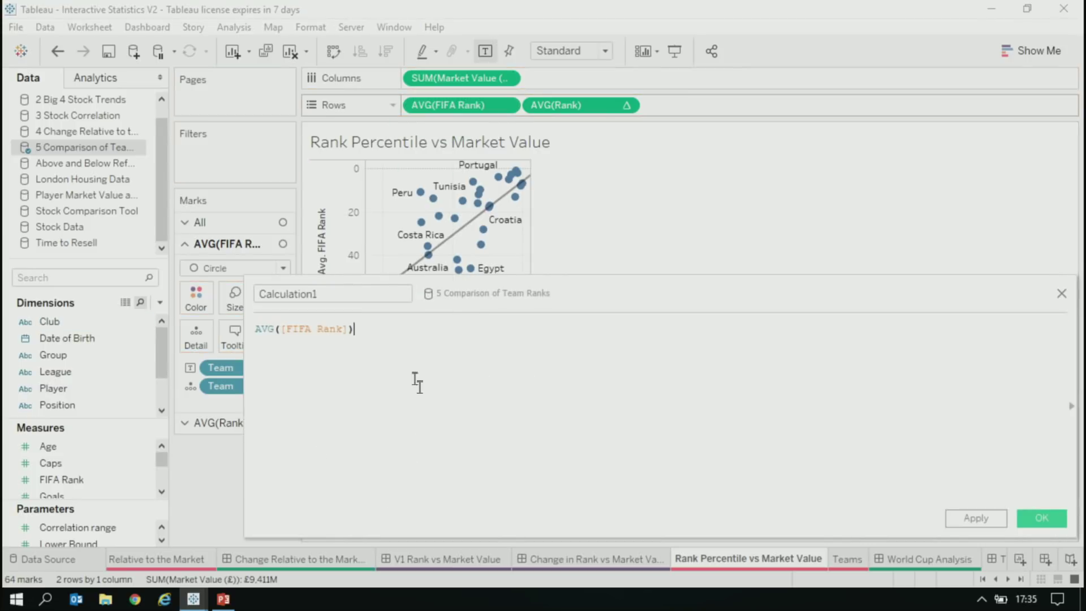
pyautogui.write('/ ')
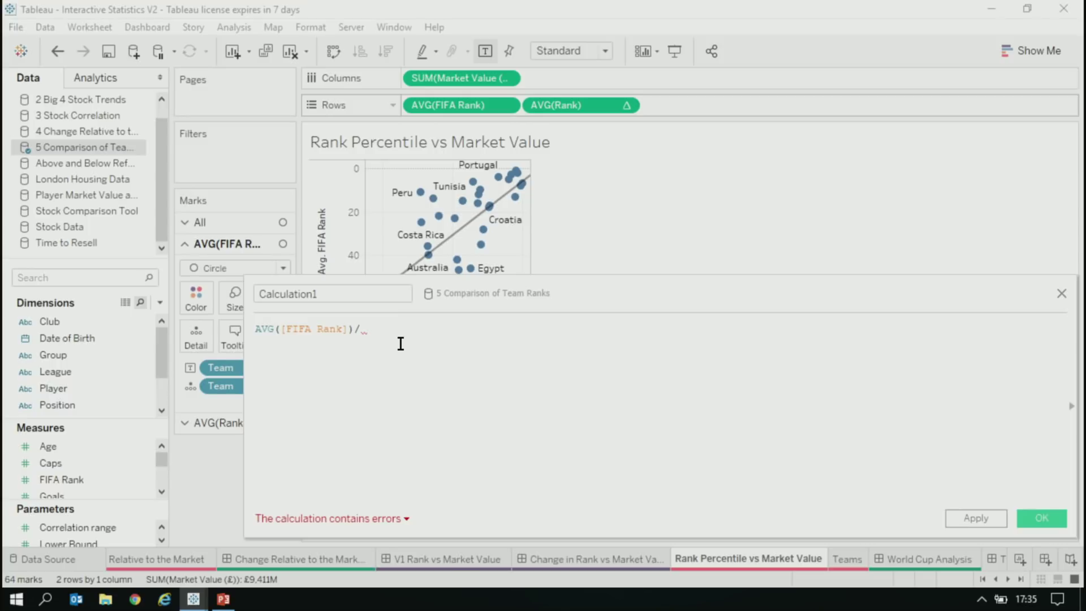
pyautogui.write('wind')
pyautogui.press('Down')
pyautogui.press('Down')
pyautogui.press('Down')
pyautogui.press('Down')
pyautogui.press('Down')
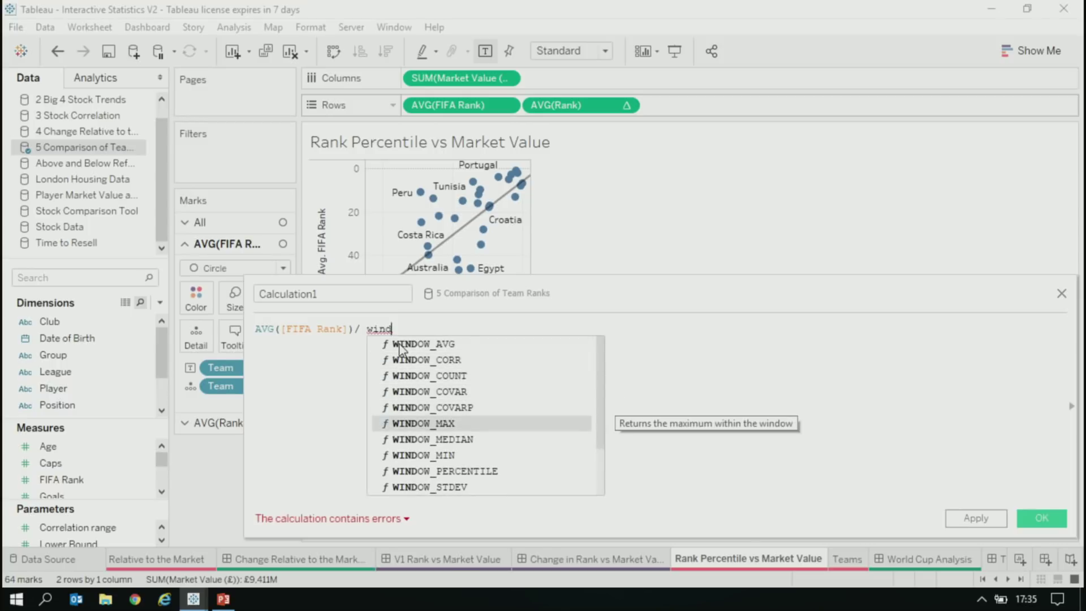
pyautogui.press('Return')
pyautogui.moveTo(457, 105); pyautogui.dragTo(434, 335)
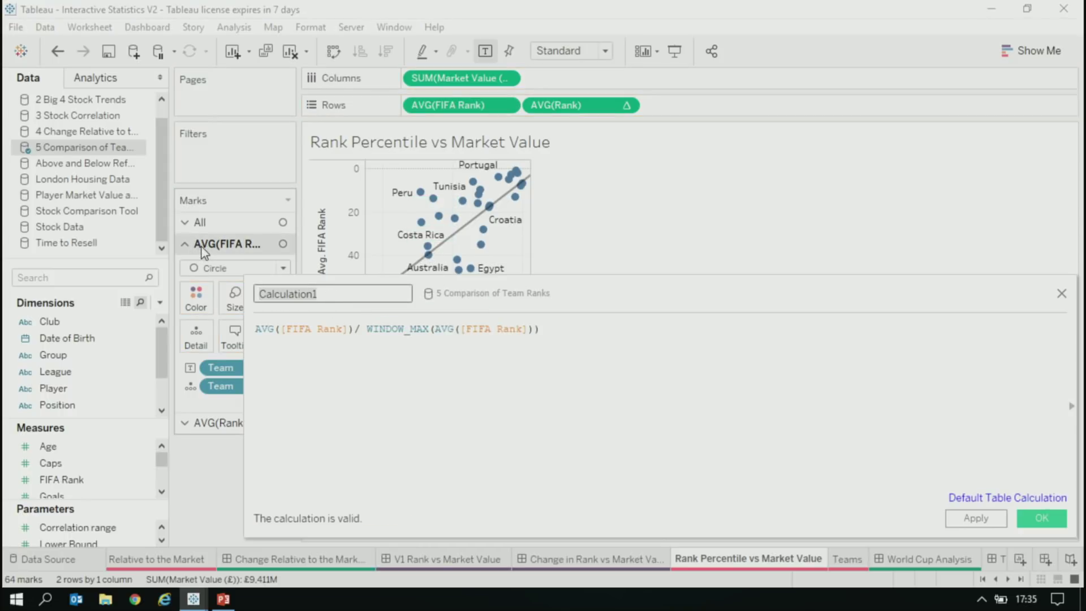
# - Name the new calculated field Percentile of fifa rank and save it
pyautogui.write('Percentile of fifa')
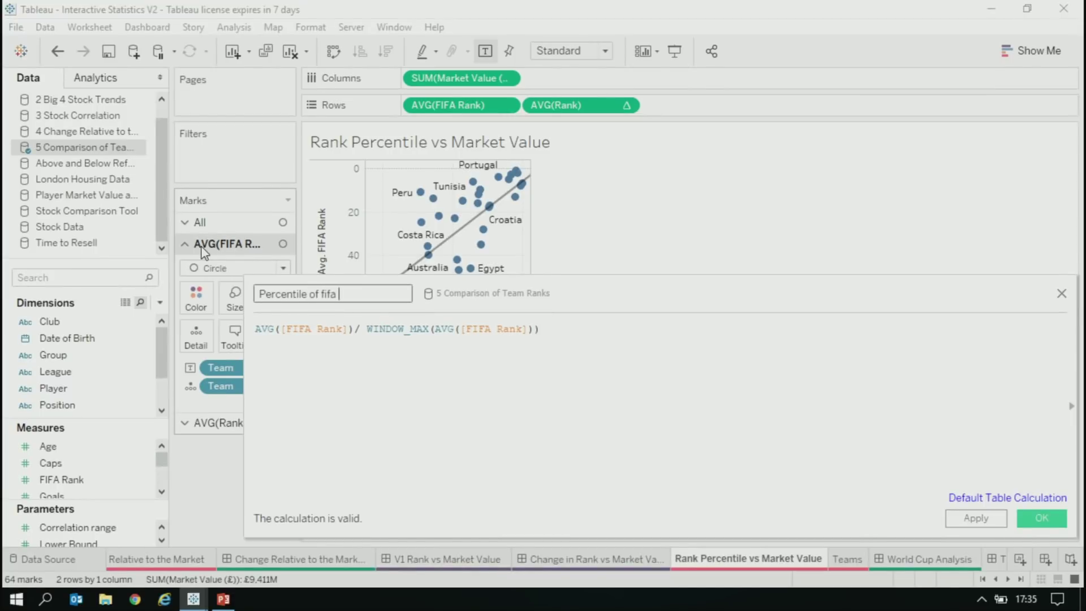
pyautogui.write(' rank')
pyautogui.click(650, 357)
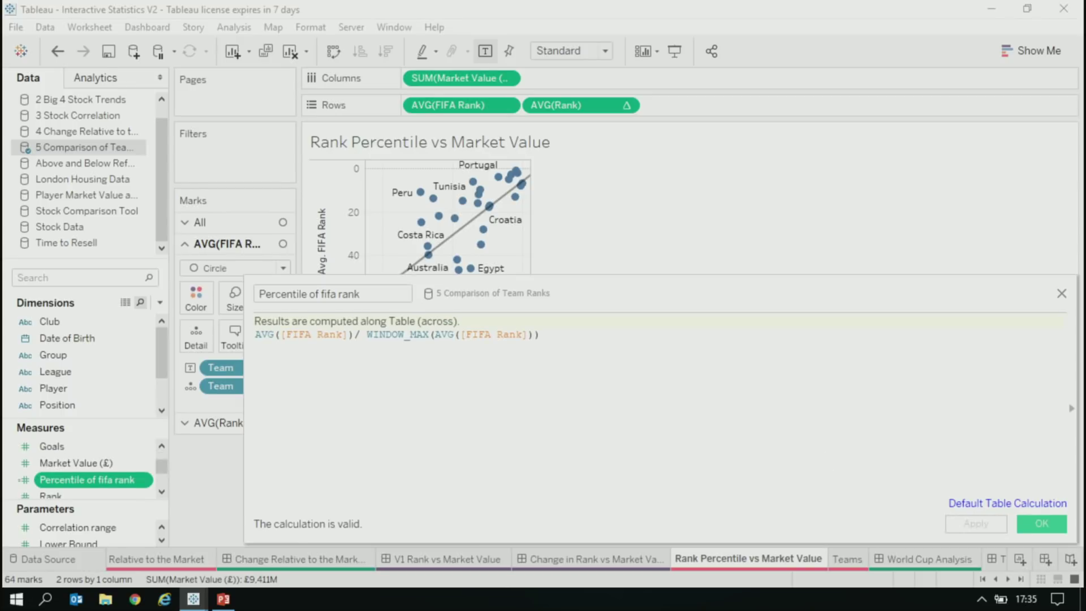
pyautogui.click(1041, 523)
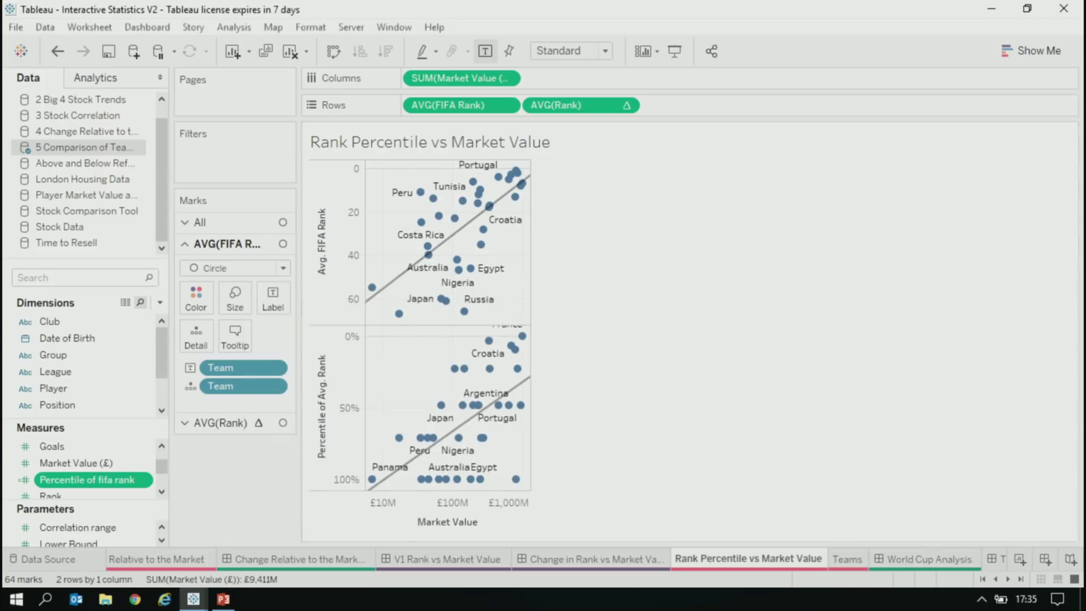
# - Replace AVG(FIFA Rank) on Rows with Percentile of fifa rank and compute it using Team
pyautogui.moveTo(101, 485); pyautogui.dragTo(461, 116)
pyautogui.click(506, 105)
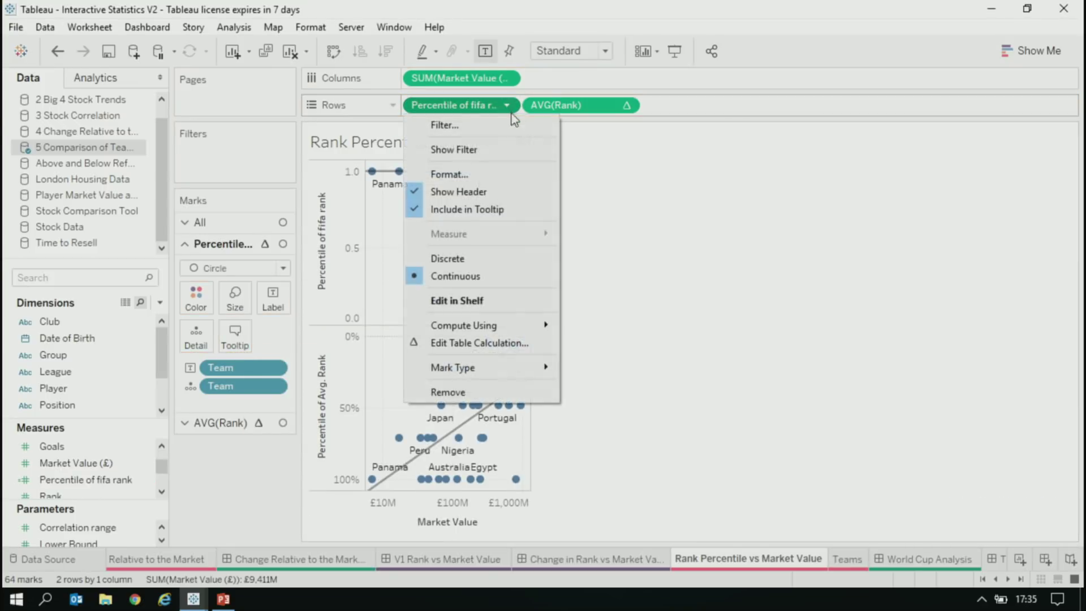
pyautogui.moveTo(516, 326)
pyautogui.click(593, 362)
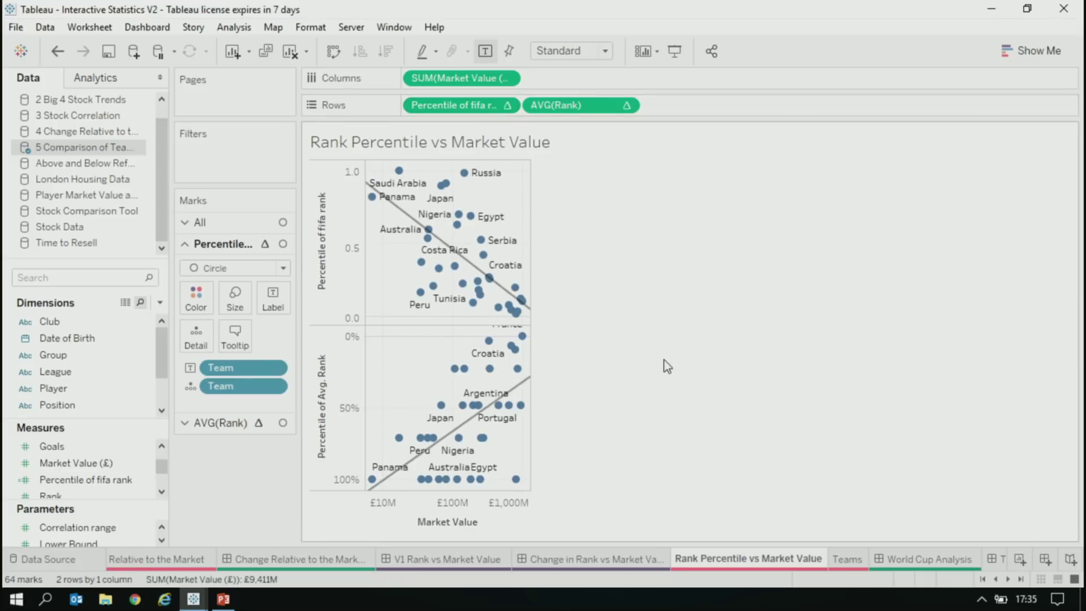
# - Combine the two percentile measures on a synchronized dual axis and hide the Percentile of Avg. Rank axis header
pyautogui.rightClick(348, 364)
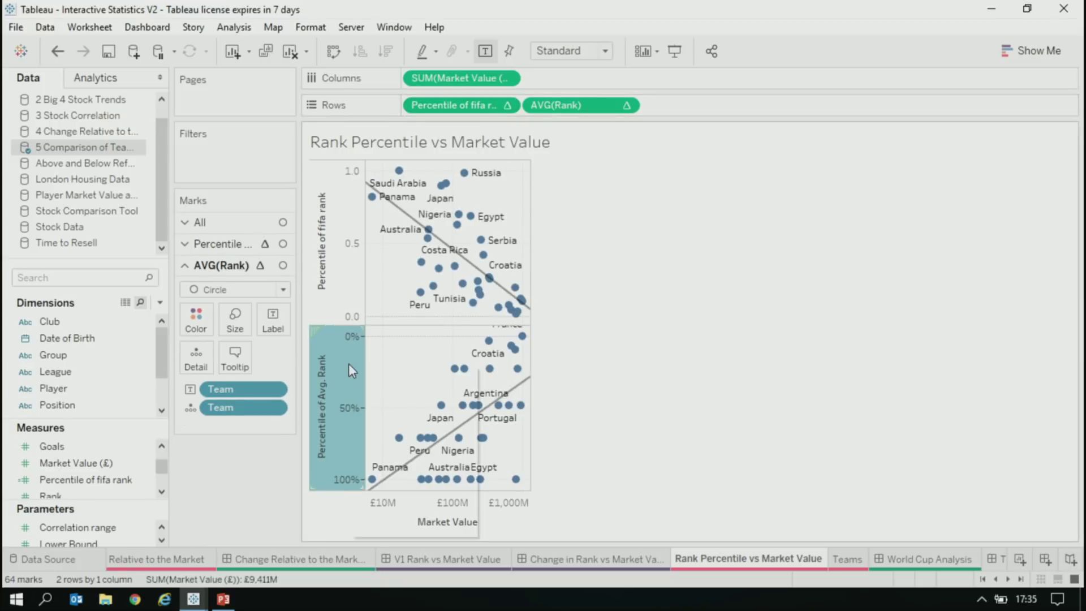
pyautogui.click(434, 446)
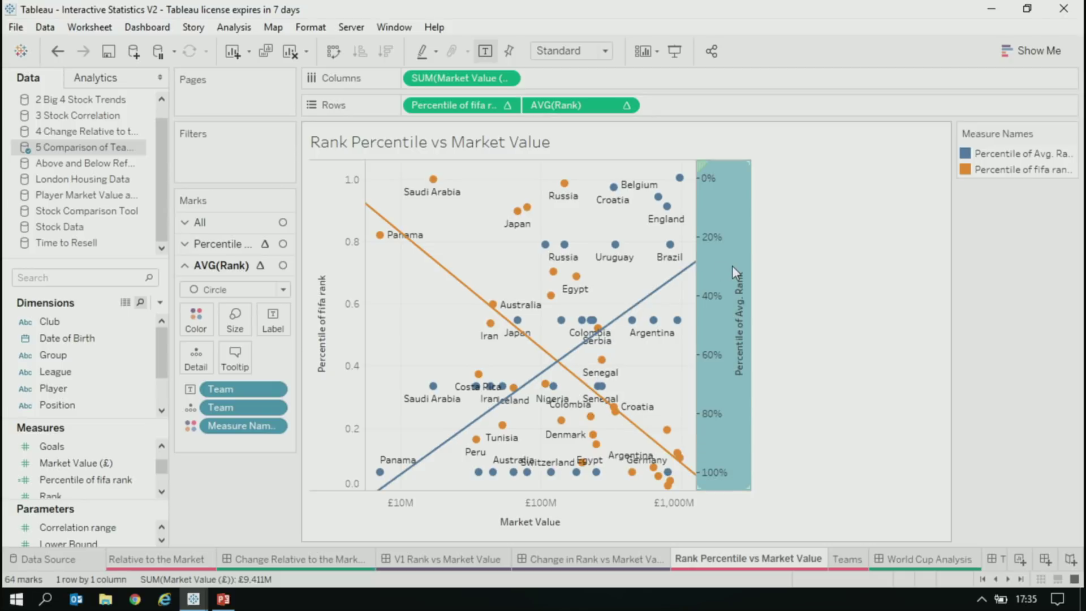
pyautogui.rightClick(732, 265)
pyautogui.click(784, 361)
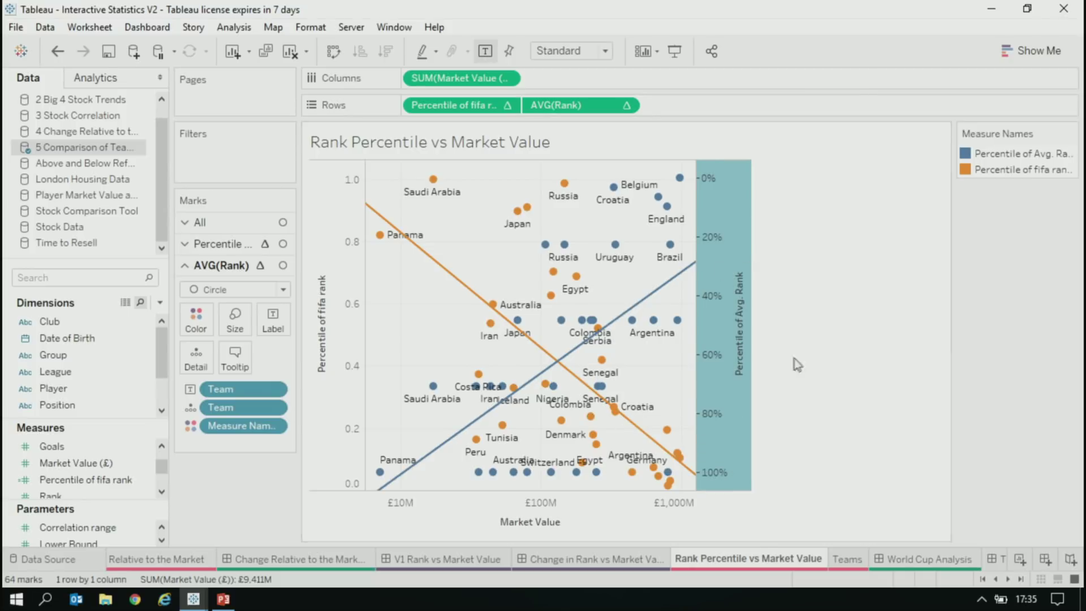
pyautogui.rightClick(725, 252)
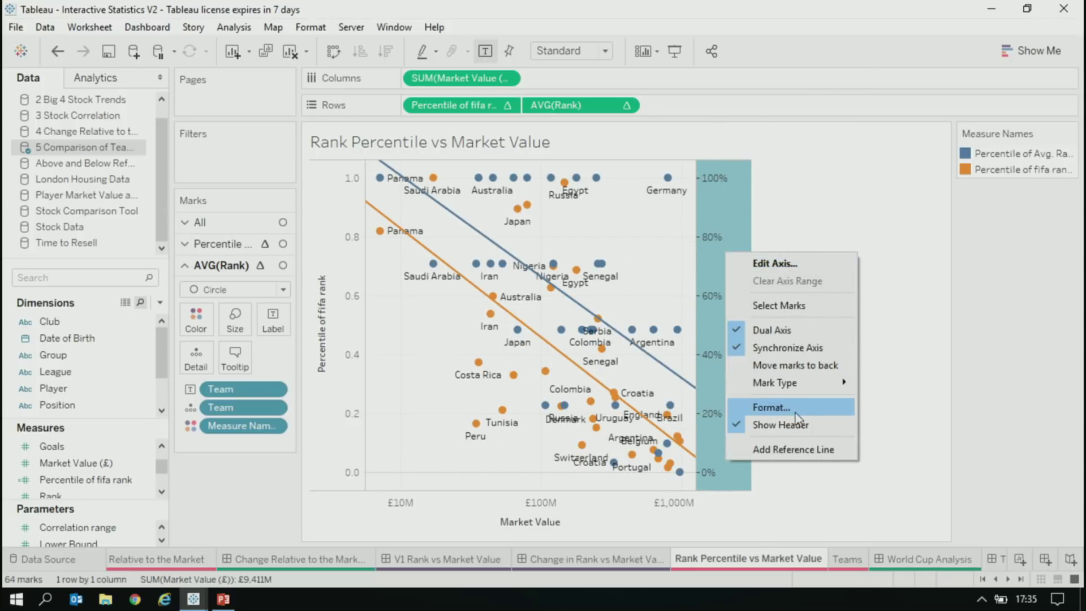
pyautogui.press('Escape')
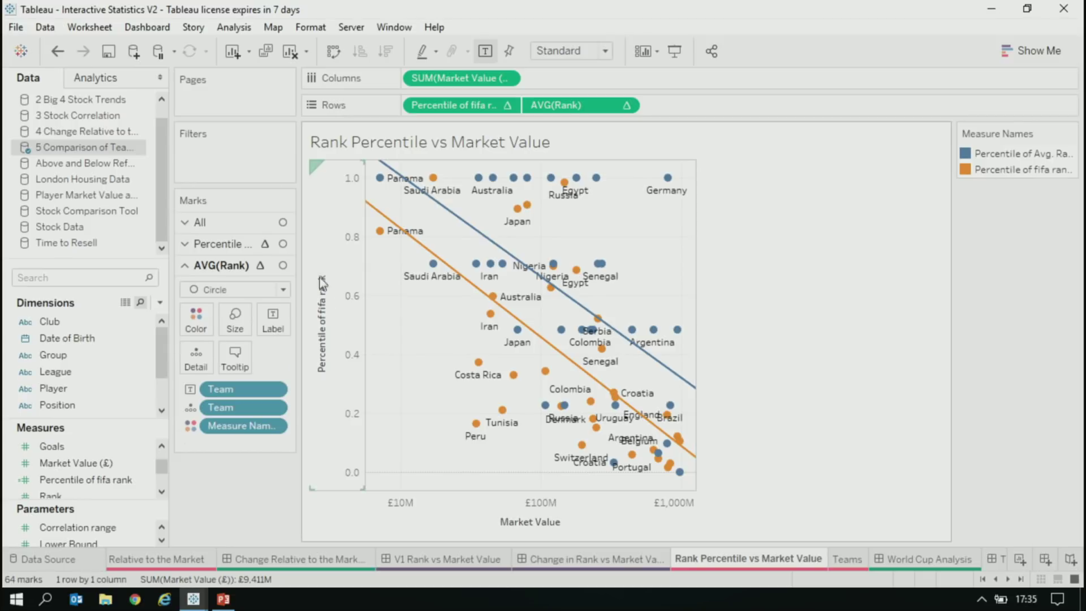
# - Reverse the scale of the Percentile of fifa rank axis
pyautogui.rightClick(320, 279)
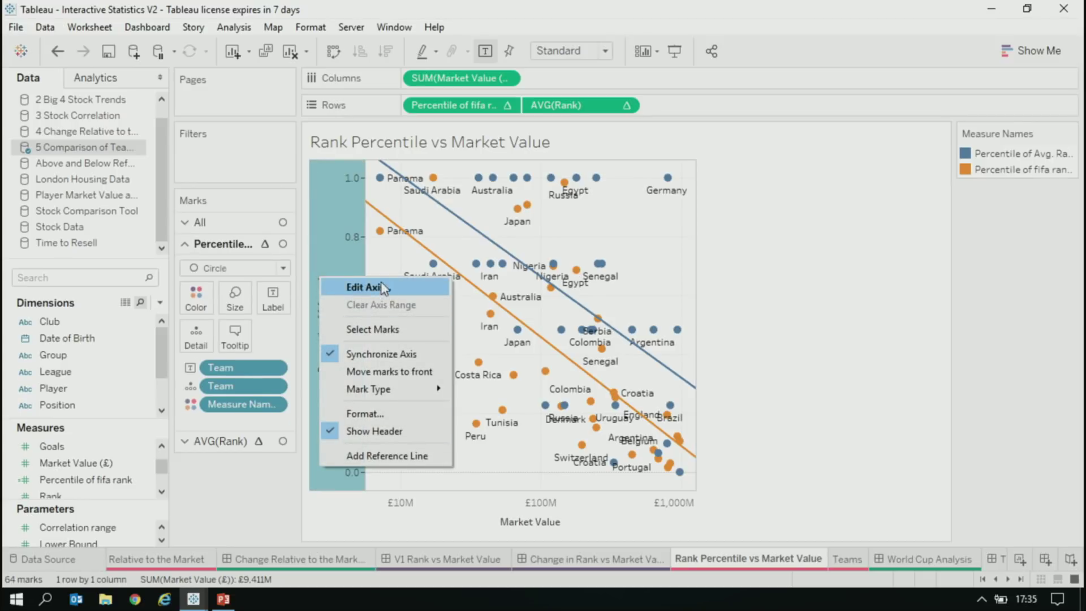
pyautogui.click(298, 342)
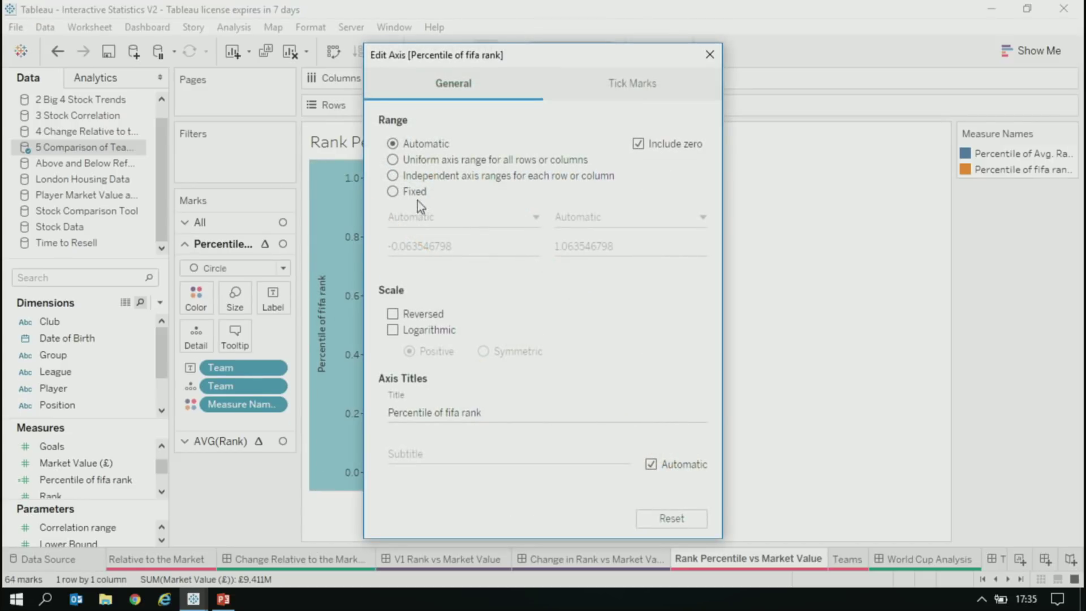
pyautogui.click(393, 314)
pyautogui.click(709, 55)
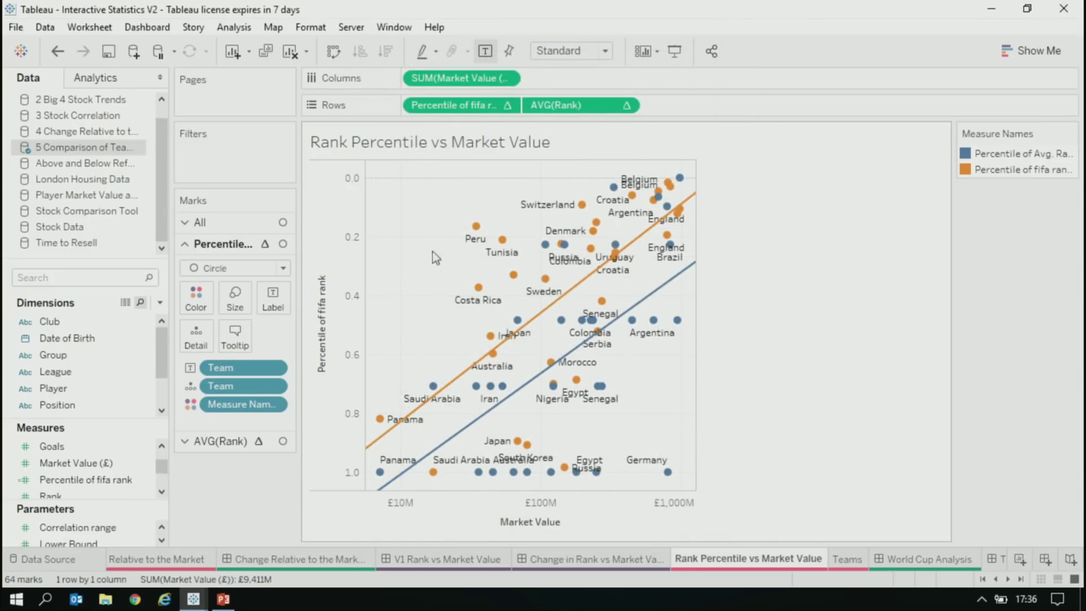
# - Edit the fifa rank percentile trend line so that it no longer allows a trend line per color
pyautogui.moveTo(493, 371)
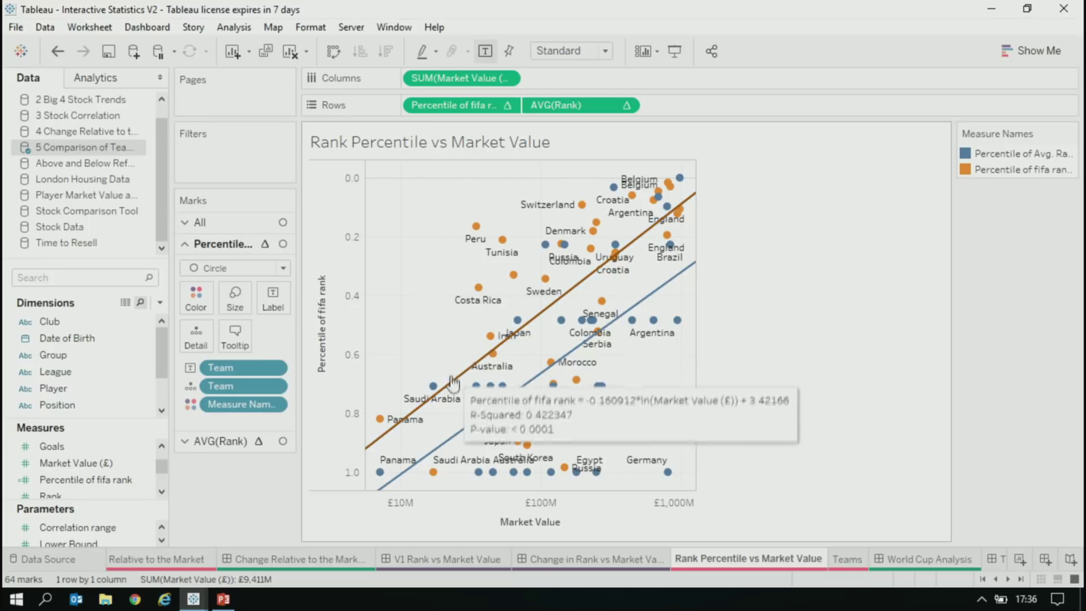
pyautogui.rightClick(402, 224)
pyautogui.moveTo(452, 355)
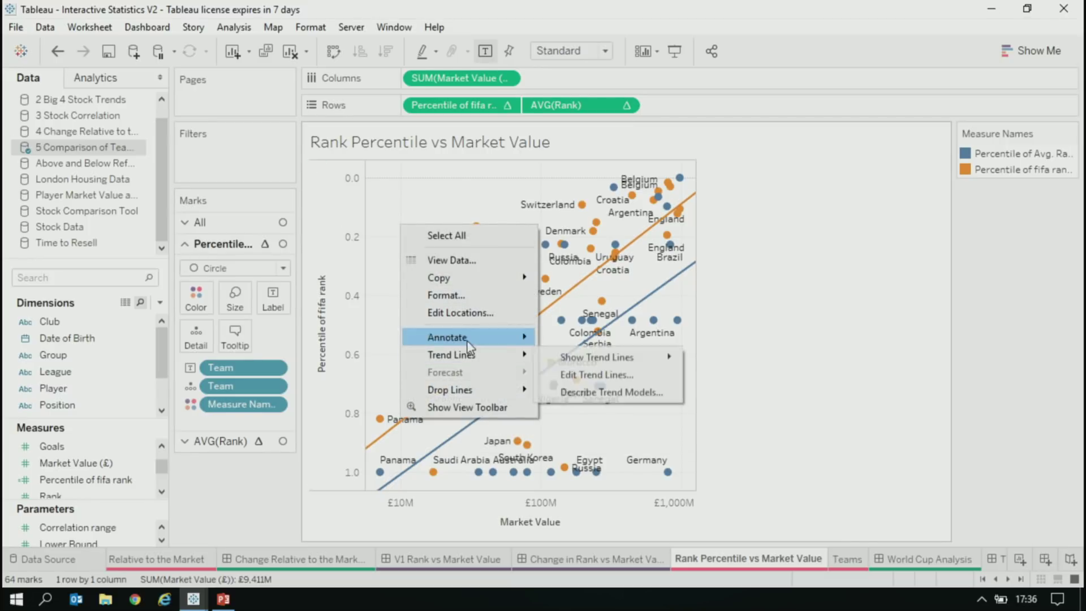
pyautogui.click(605, 376)
pyautogui.click(435, 371)
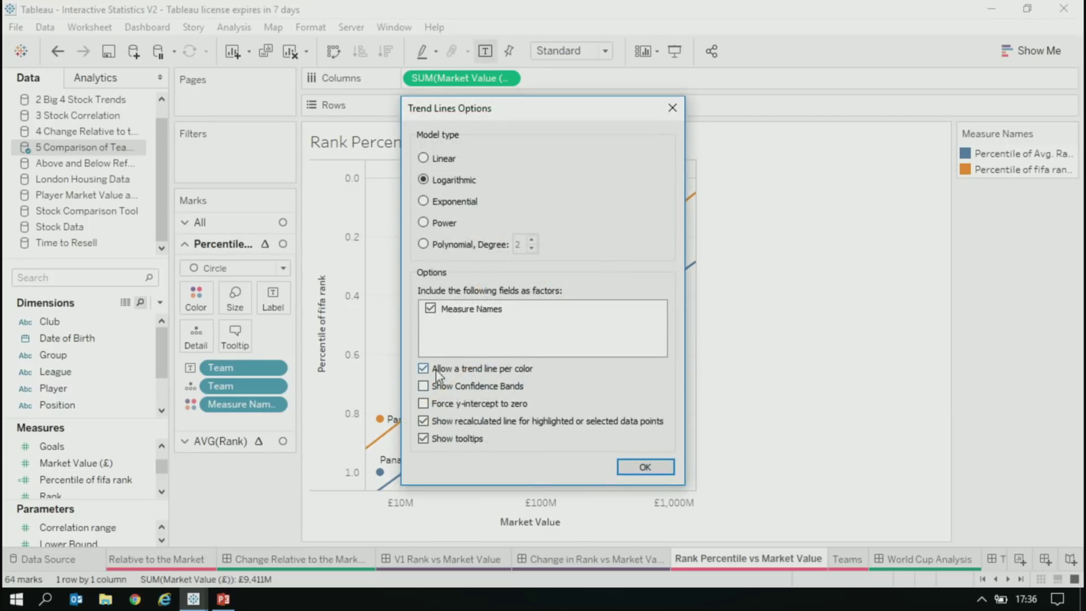
pyautogui.click(671, 107)
# - Exclude Measure Names as a trend line factor and turn off the recalculated line for highlighted or selected data points
pyautogui.rightClick(403, 314)
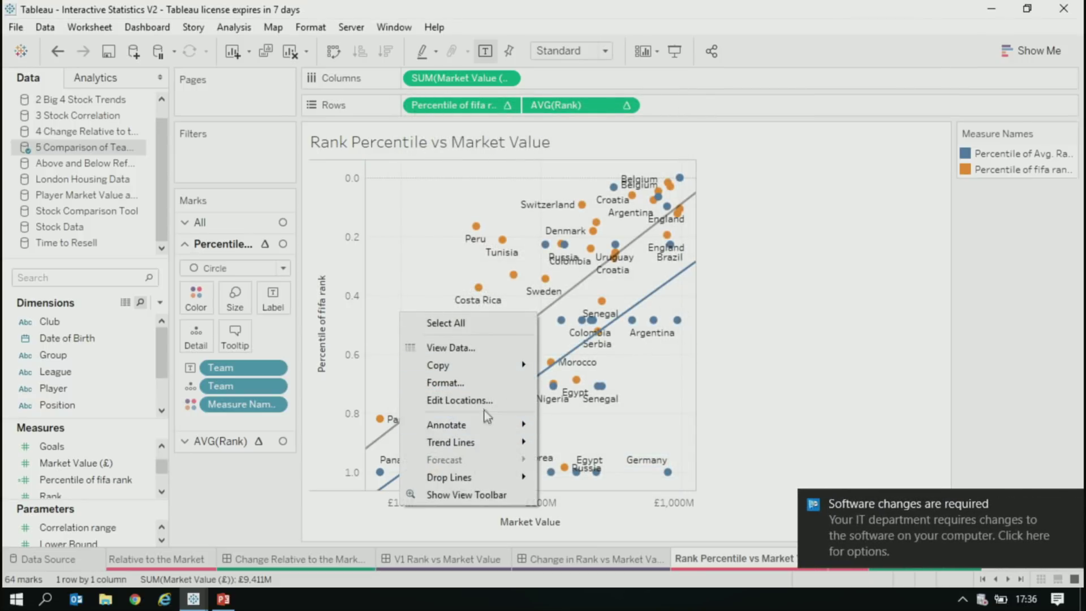
pyautogui.moveTo(469, 442)
pyautogui.click(578, 463)
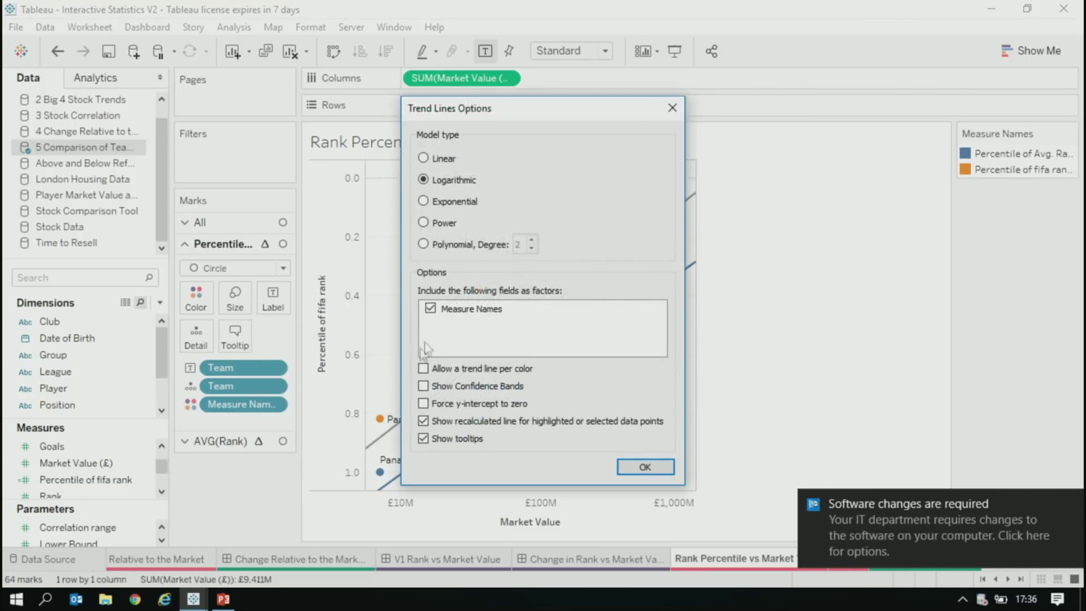
pyautogui.click(428, 423)
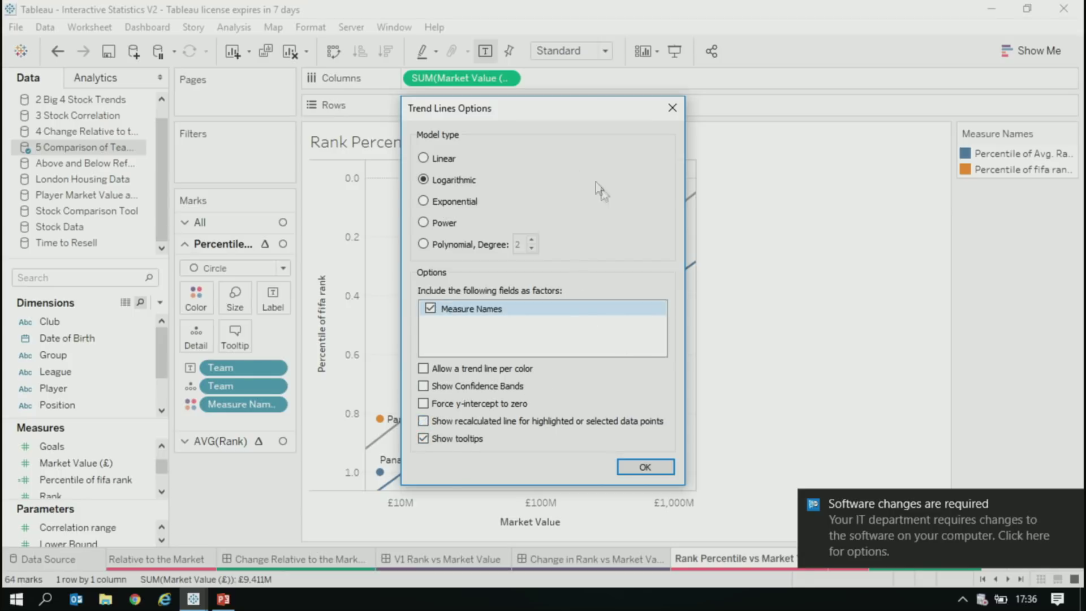
pyautogui.click(431, 308)
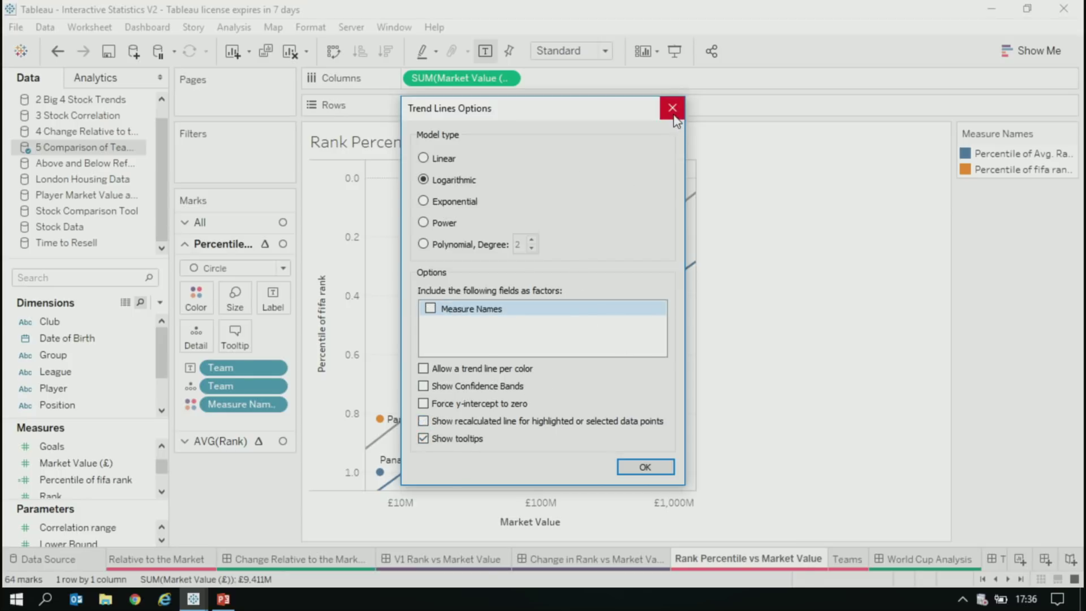
pyautogui.click(673, 110)
# - Remove the blue trend line of the Percentile of Avg. Rank measure from the chart
pyautogui.moveTo(641, 326)
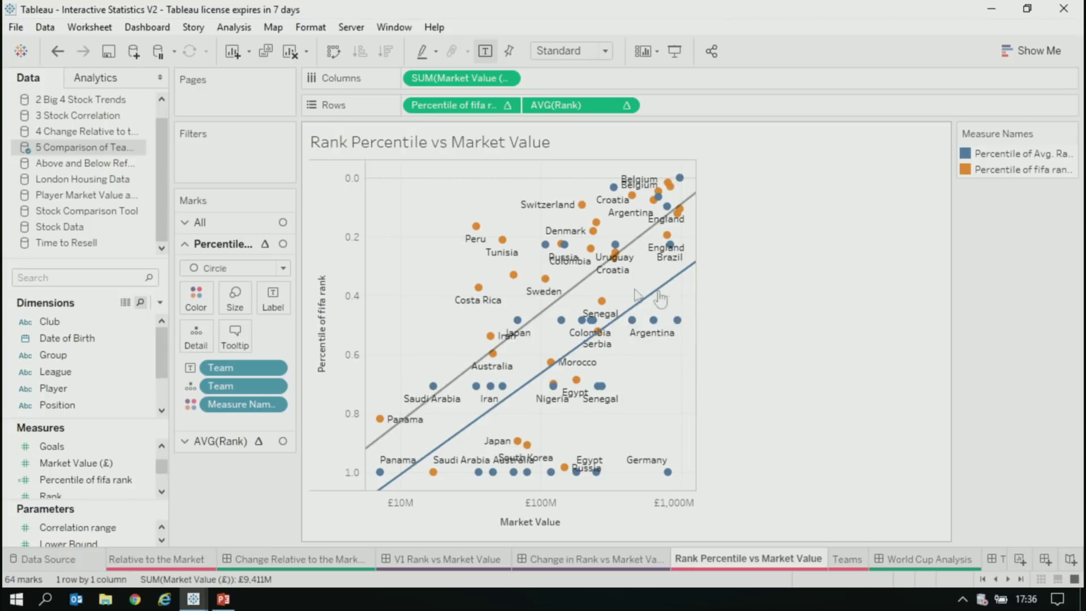
pyautogui.click(566, 106)
pyautogui.click(656, 305)
pyautogui.press('Delete')
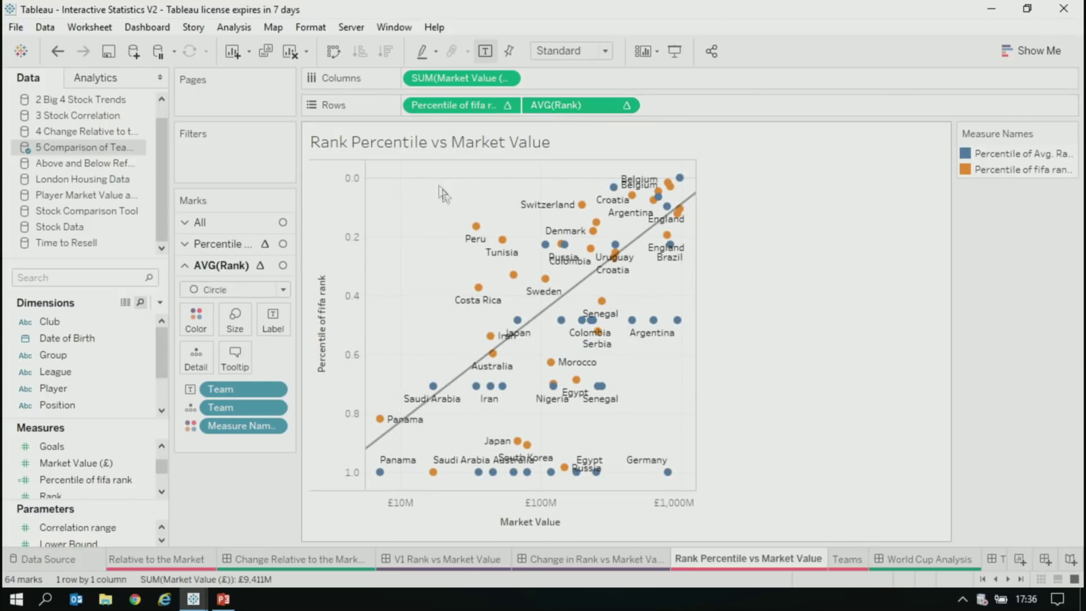
# - Turn off the mark labels and combine the AVG(Rank) percentile with the fifa rank percentile on one shared axis
pyautogui.click(485, 51)
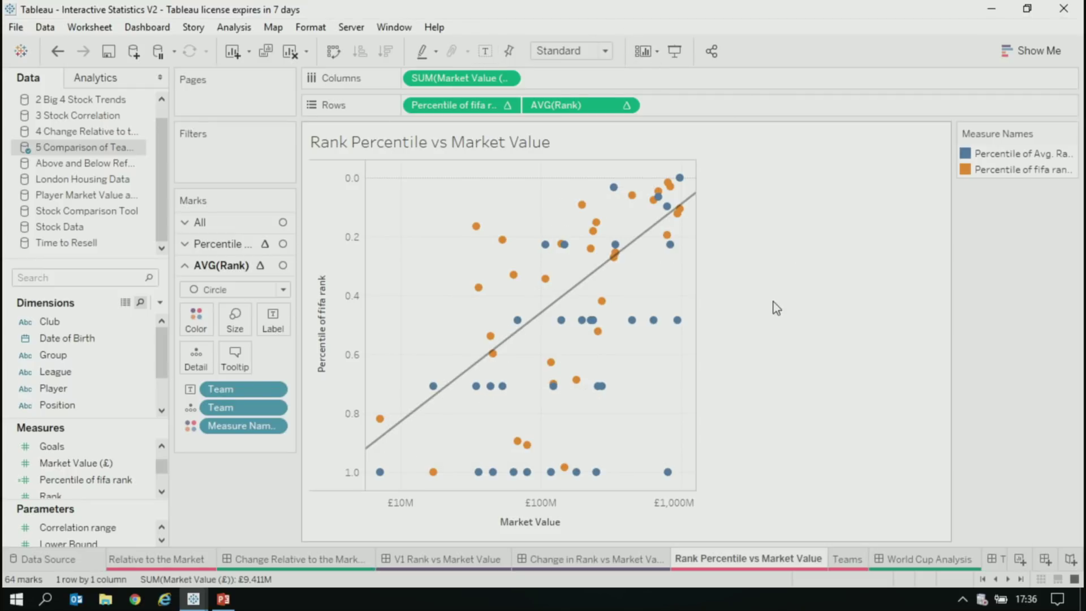
pyautogui.click(192, 222)
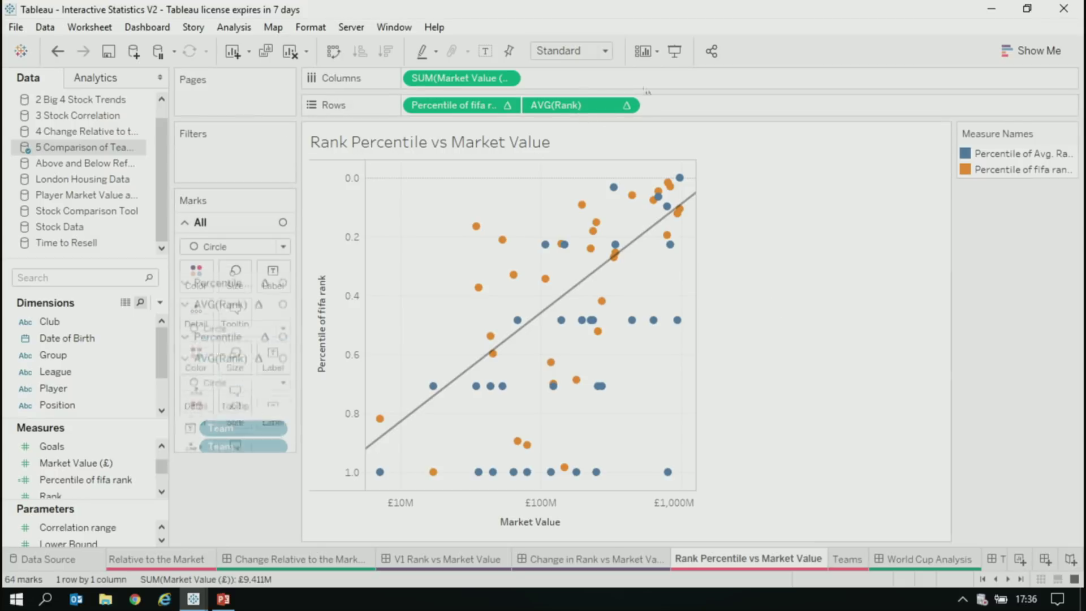
pyautogui.moveTo(590, 105); pyautogui.dragTo(333, 215)
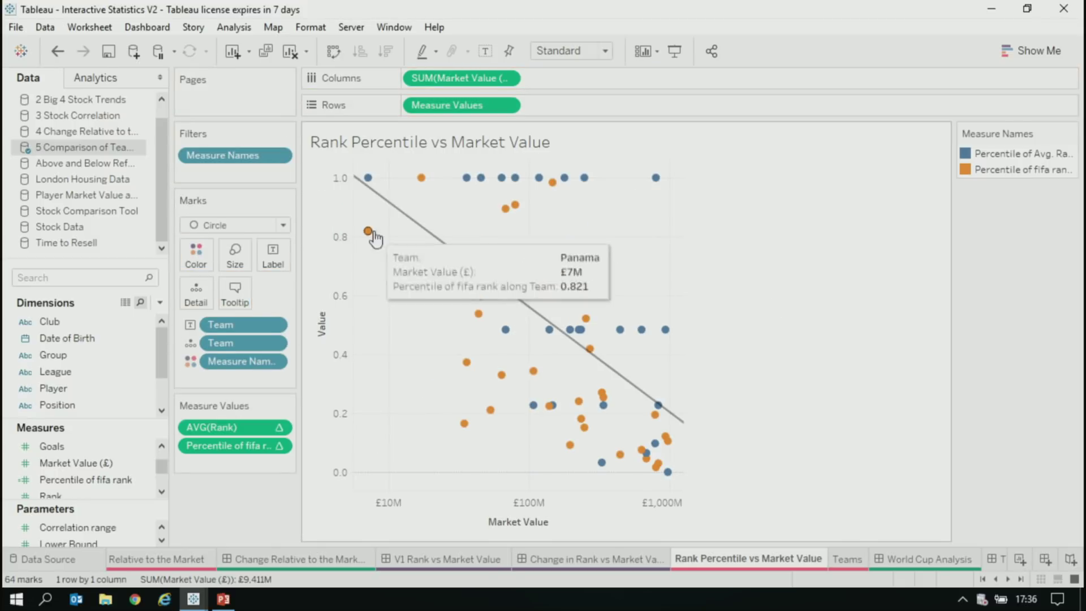
# - Reverse the scale of the shared Value axis
pyautogui.rightClick(341, 231)
pyautogui.click(390, 237)
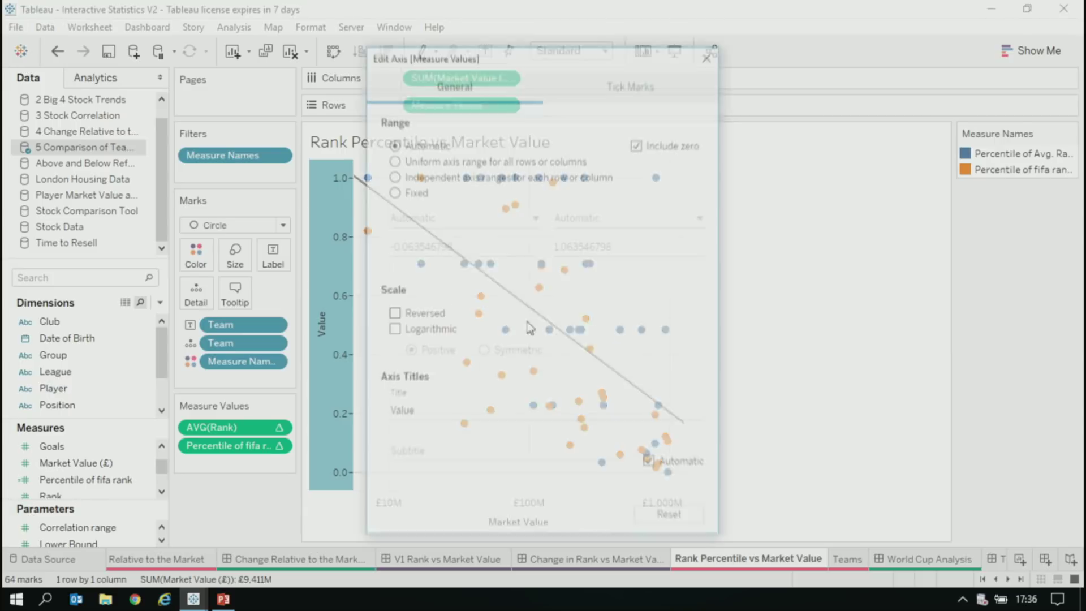
pyautogui.click(392, 314)
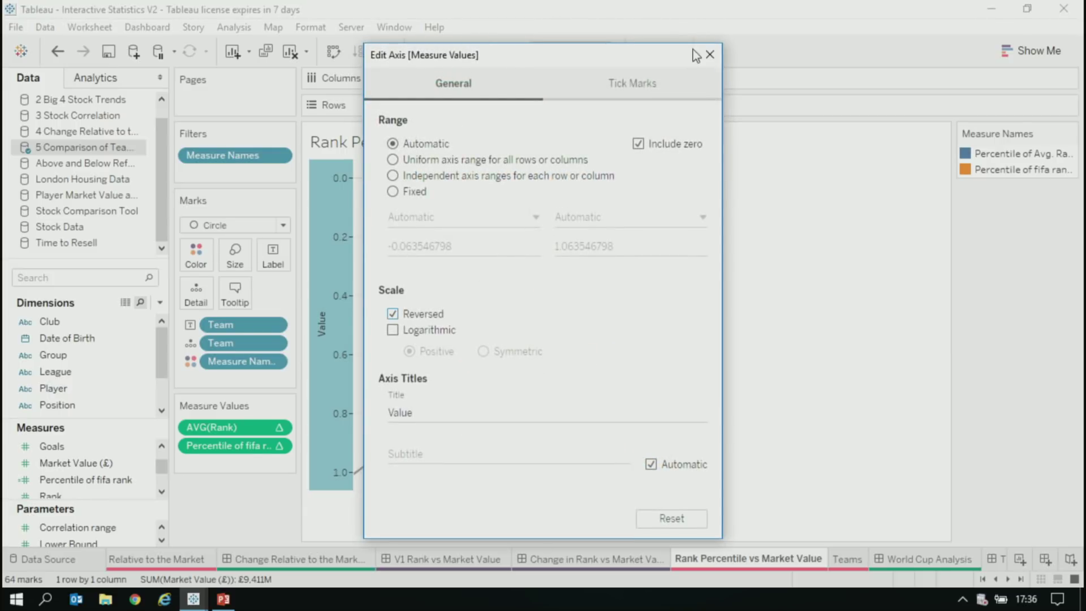
pyautogui.click(709, 55)
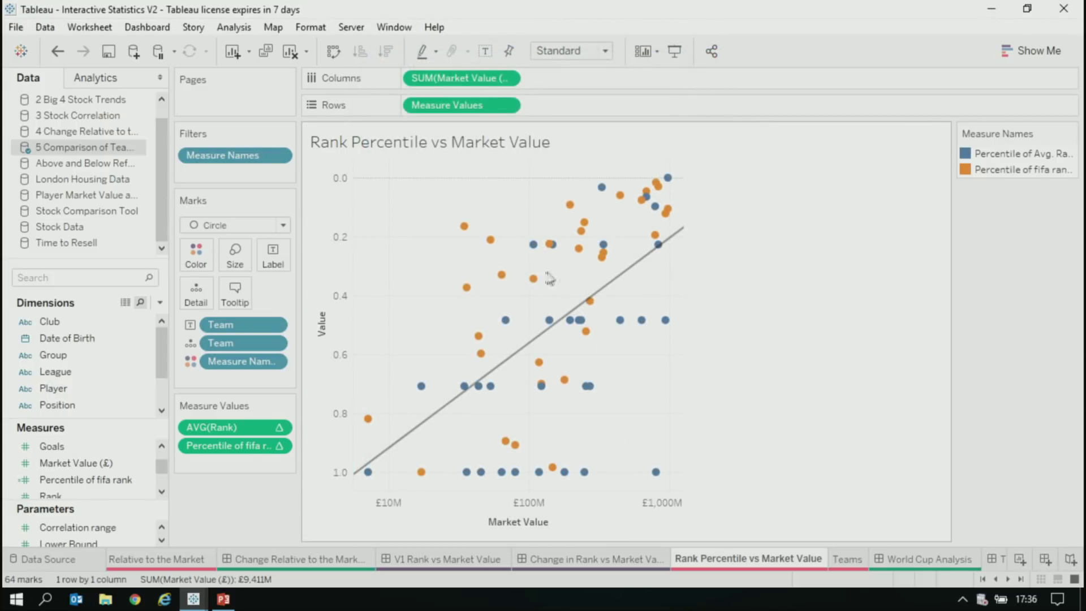
# - Change the marks to lines, using Measure Names for both Path and Size
pyautogui.click(244, 226)
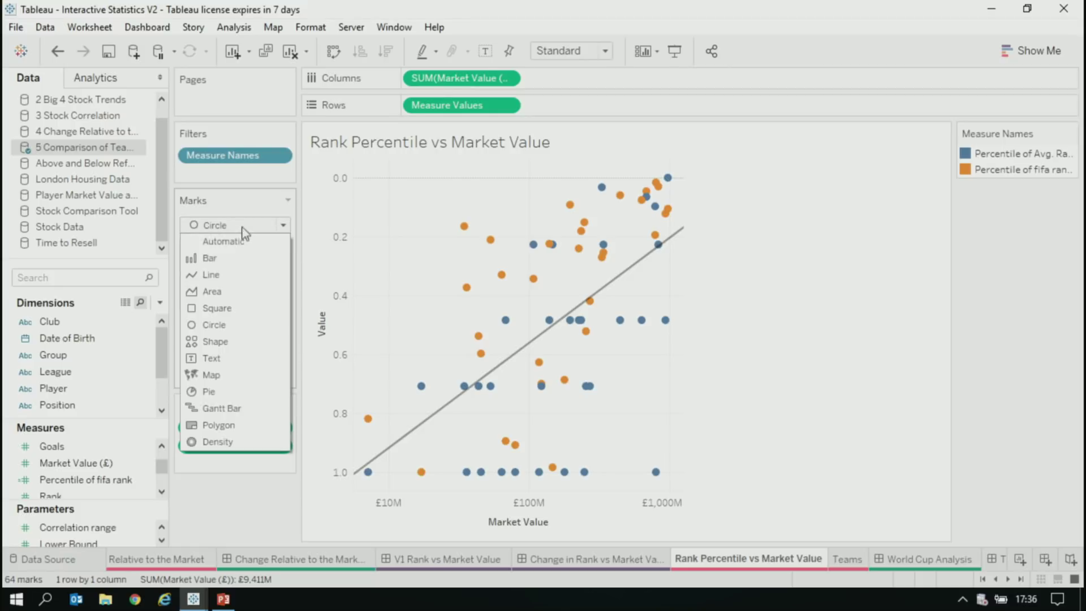
pyautogui.click(244, 226)
pyautogui.moveTo(240, 362); pyautogui.dragTo(237, 254)
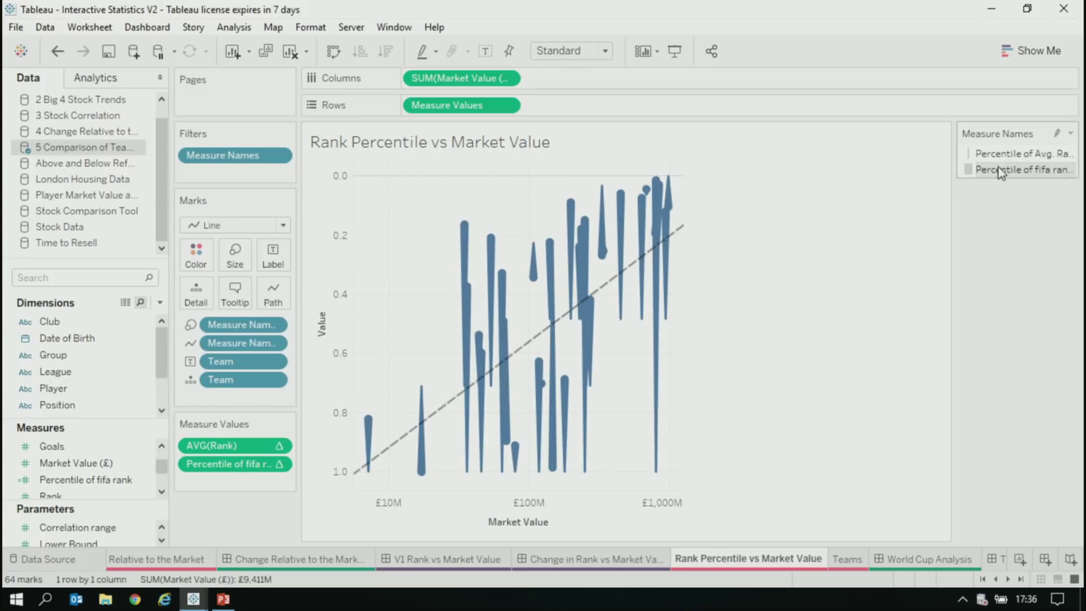
# - Reorder Measure Names so Percentile of fifa rank comes first, and fit the chart to Entire View
pyautogui.moveTo(1001, 172); pyautogui.dragTo(993, 151)
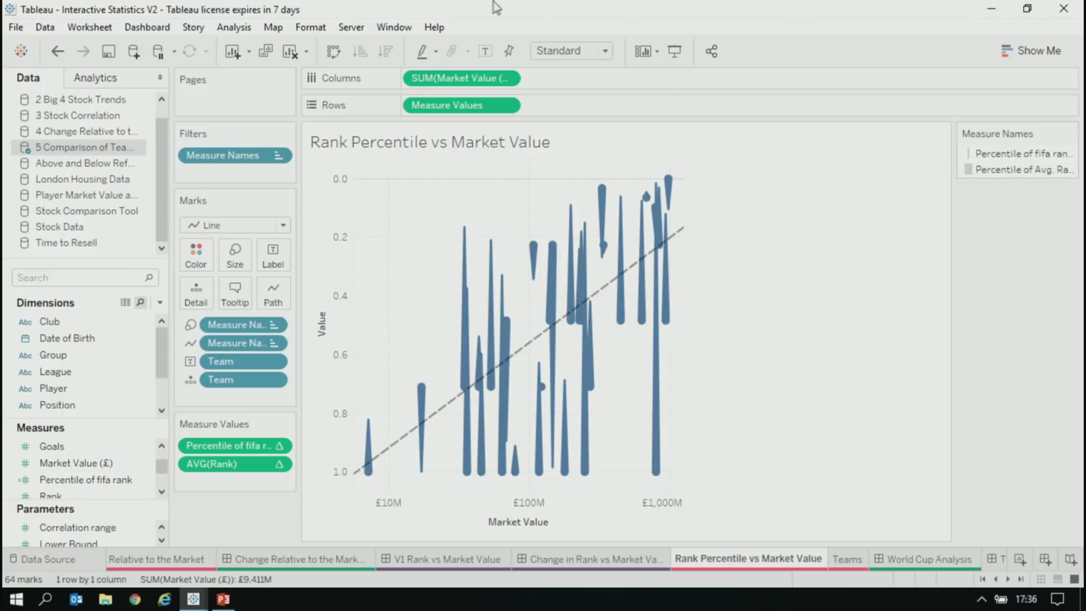
pyautogui.click(568, 51)
pyautogui.click(568, 116)
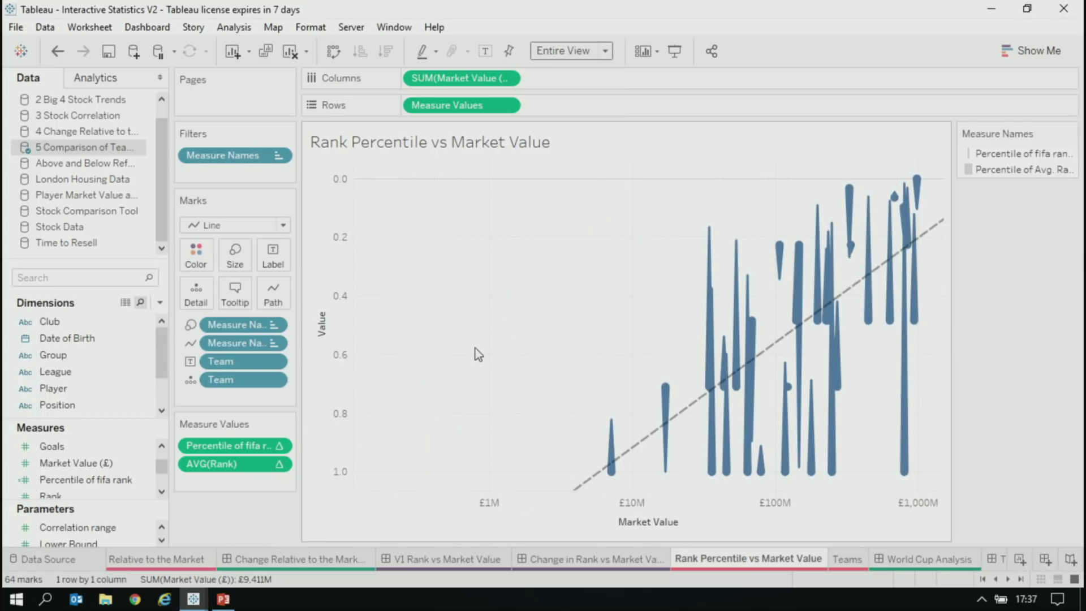
# - Save the AVG(Rank) percentile table calculation as a new measure named "rank of WC"
pyautogui.click(160, 302)
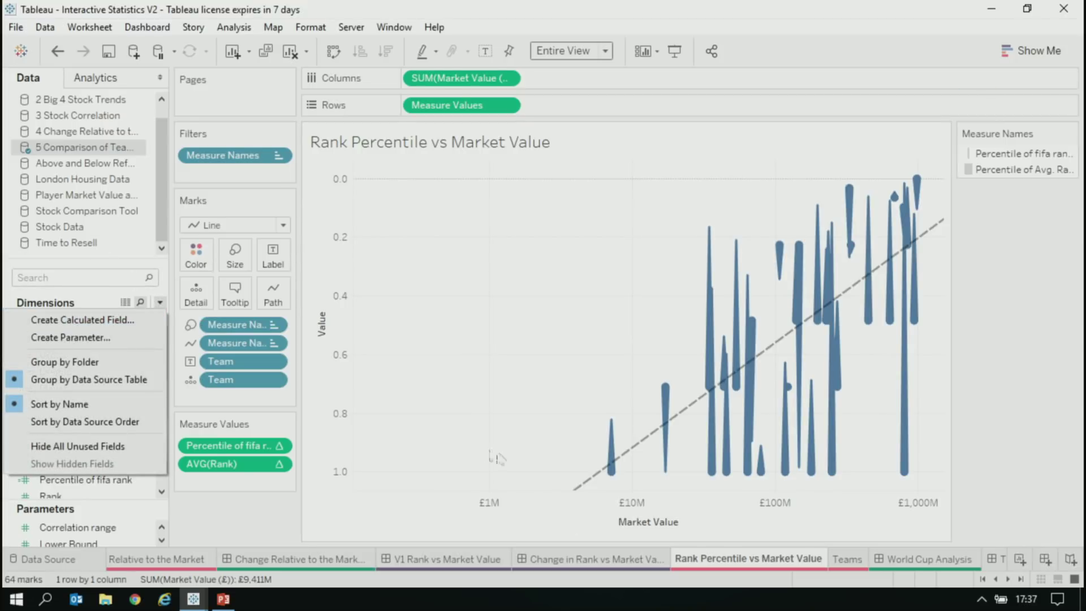
pyautogui.moveTo(212, 463); pyautogui.dragTo(74, 480)
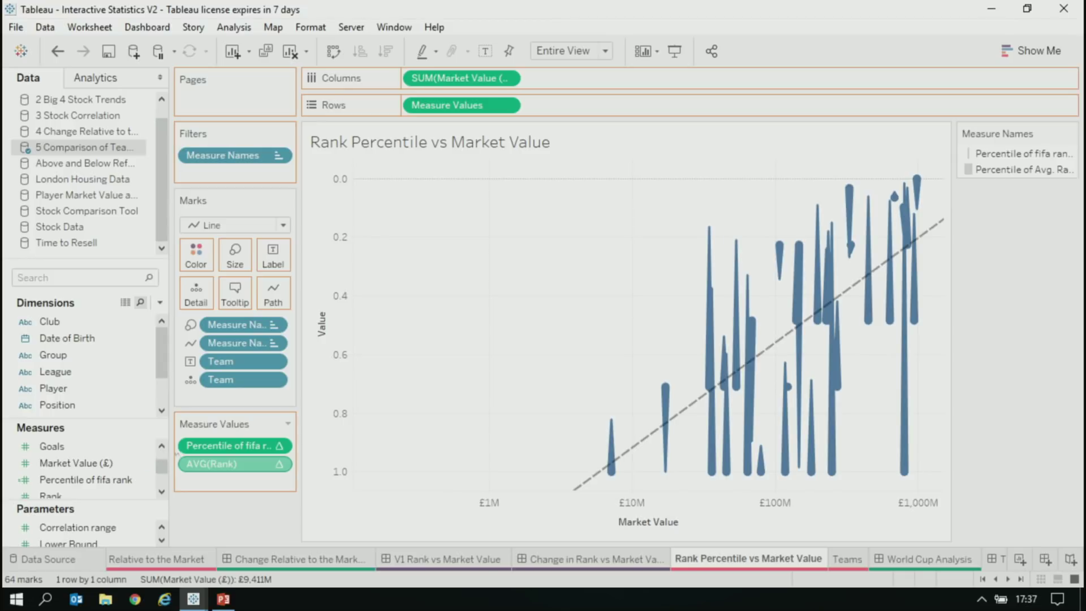
pyautogui.moveTo(119, 450); pyautogui.dragTo(118, 450)
pyautogui.write('ra')
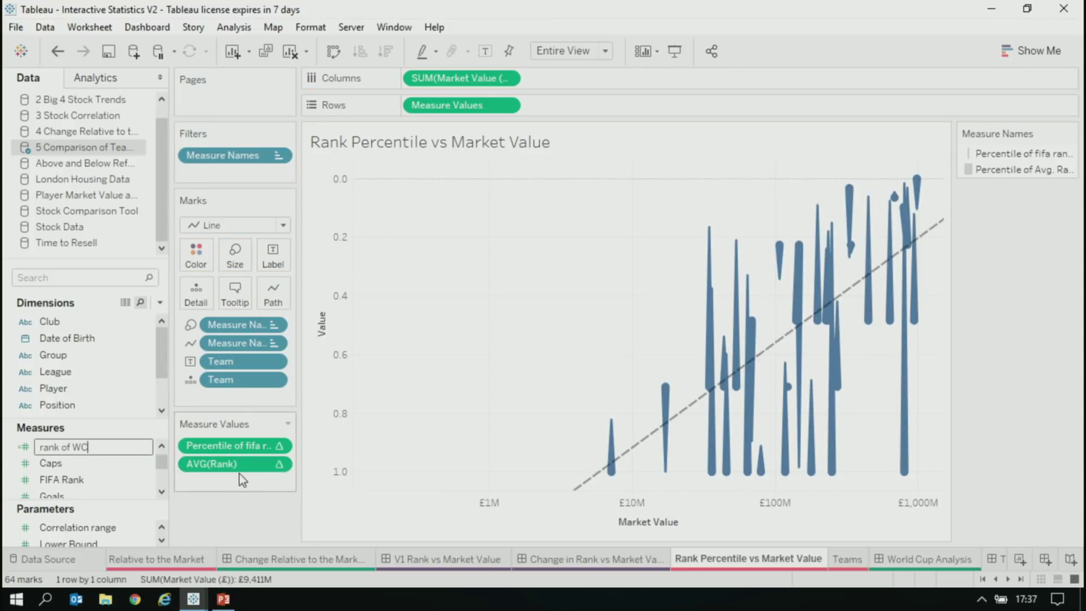
pyautogui.write('nk of WC')
pyautogui.press('Return')
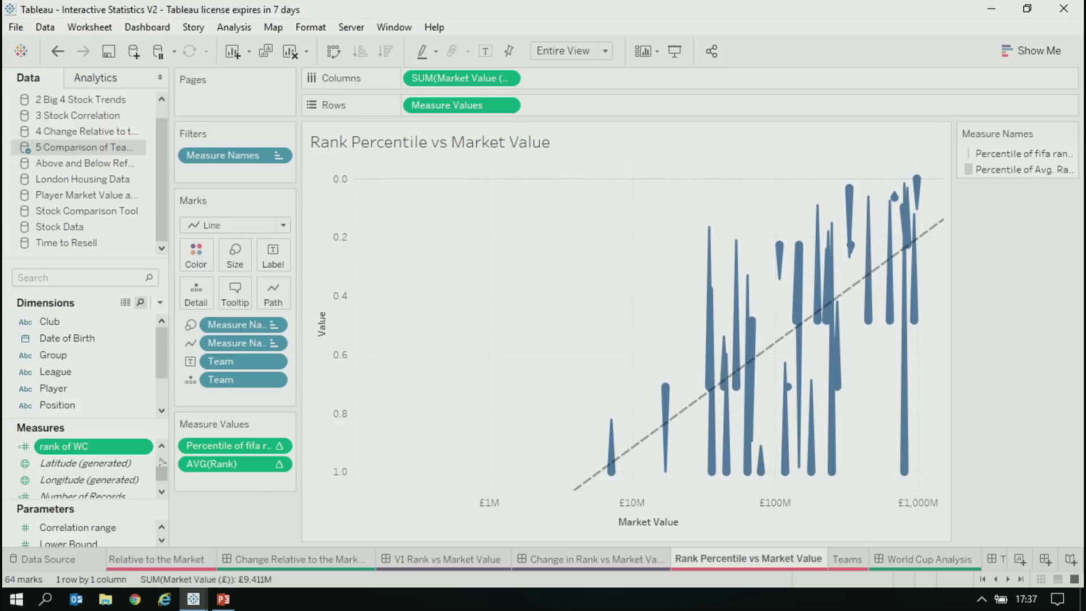
# - Start a new calculated field based on the rank of WC measure
pyautogui.rightClick(107, 447)
pyautogui.moveTo(177, 264)
pyautogui.click(264, 267)
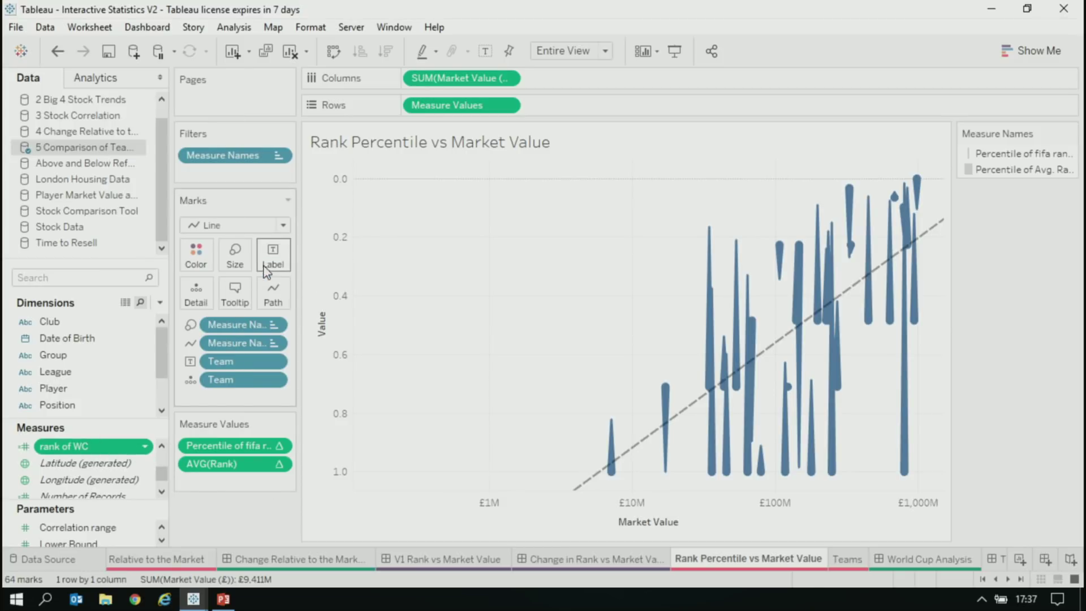
pyautogui.click(384, 334)
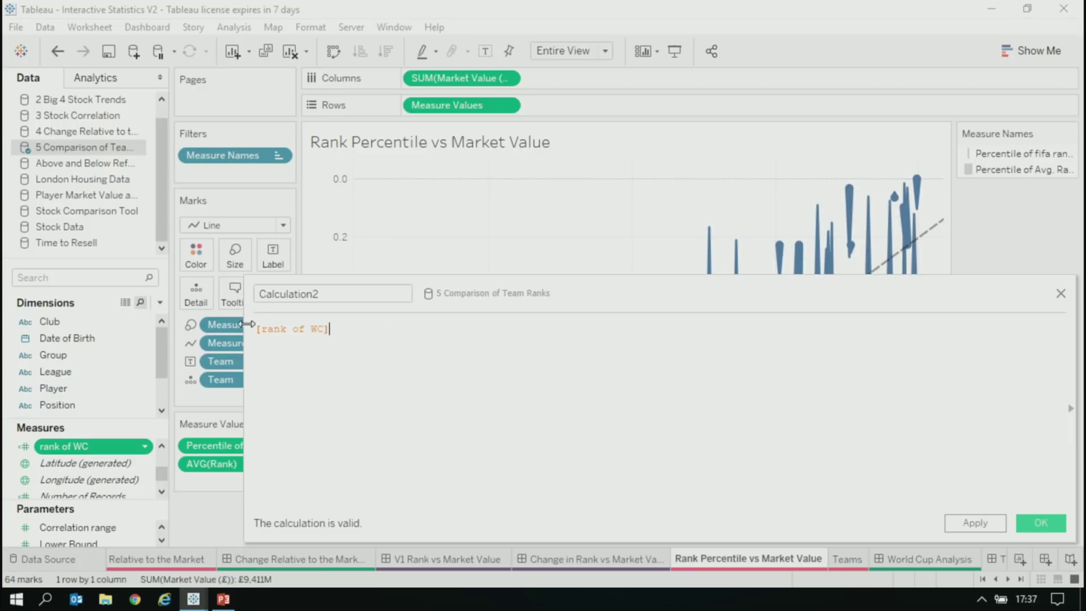
pyautogui.write('fif')
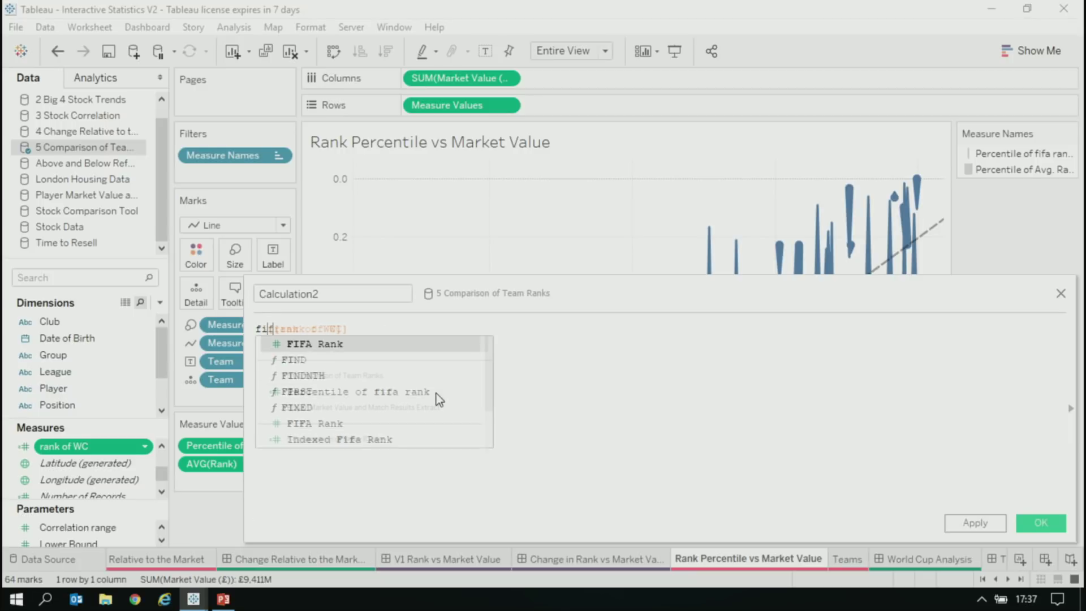
pyautogui.press('Return')
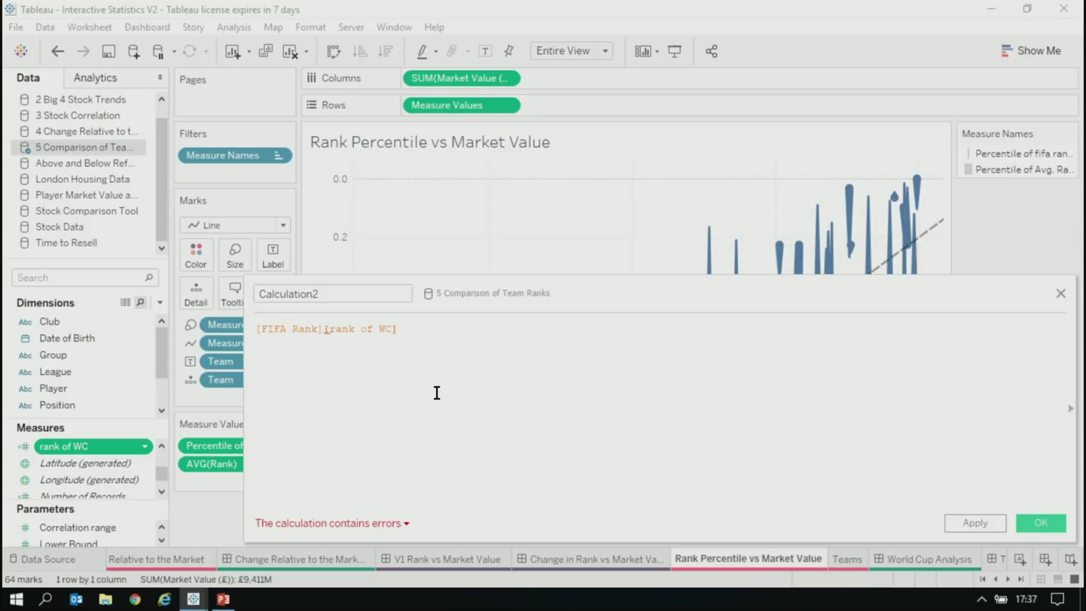
pyautogui.press('BackSpace')
pyautogui.press('BackSpace')
pyautogui.press('BackSpace')
pyautogui.press('BackSpace')
pyautogui.press('BackSpace')
pyautogui.press('BackSpace')
pyautogui.press('BackSpace')
pyautogui.press('BackSpace')
pyautogui.press('BackSpace')
pyautogui.press('BackSpace')
pyautogui.press('BackSpace')
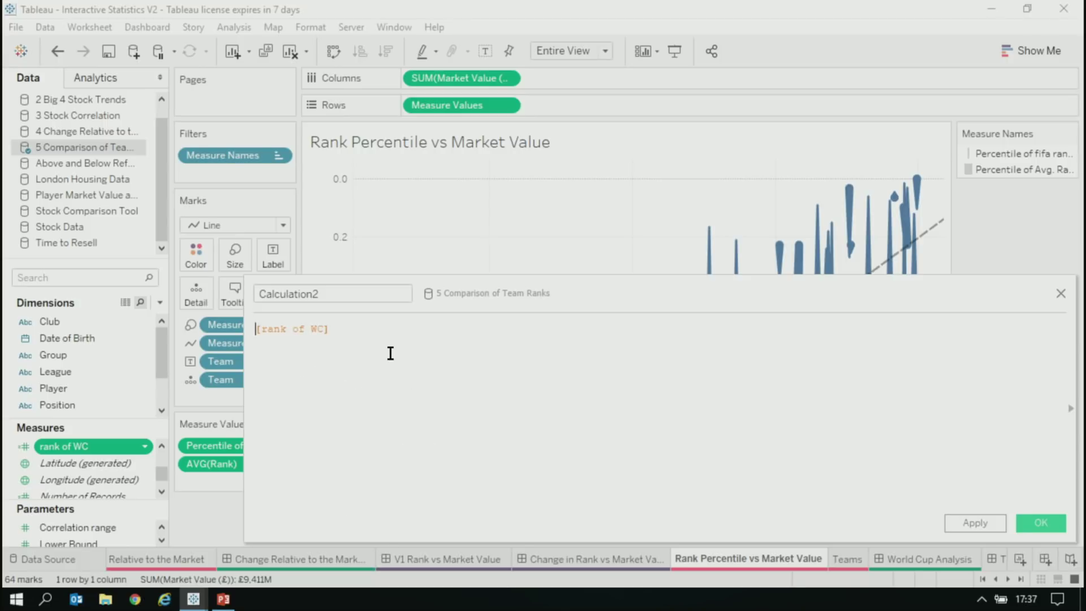
# - Complete the formula as [Percentile of fifa rank] - [rank of WC] and save the calculated field as "difference"
pyautogui.write('per')
pyautogui.click(390, 360)
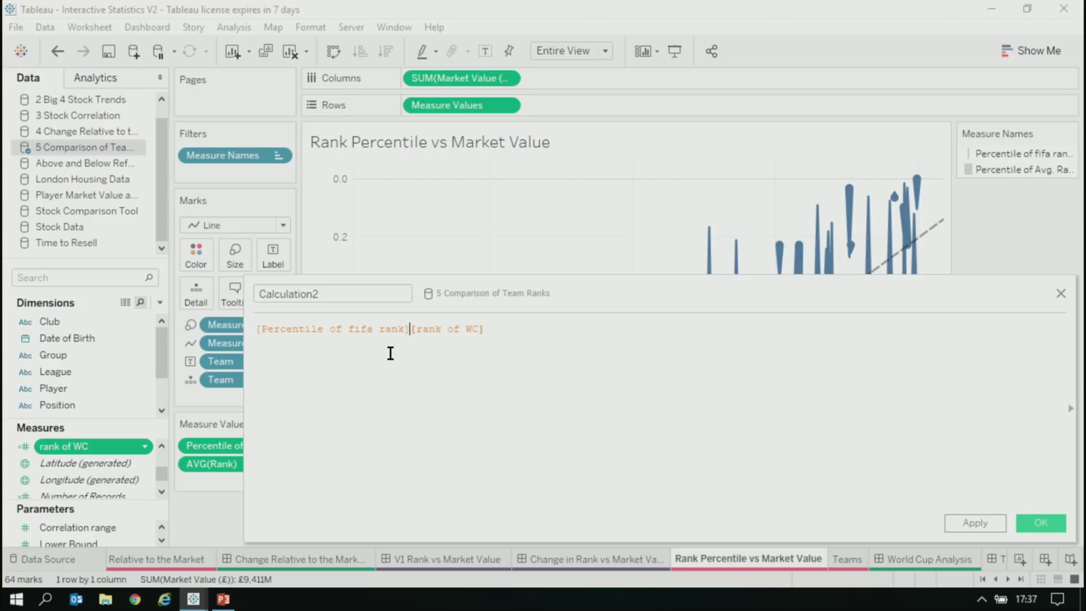
pyautogui.write('-')
pyautogui.click(362, 293)
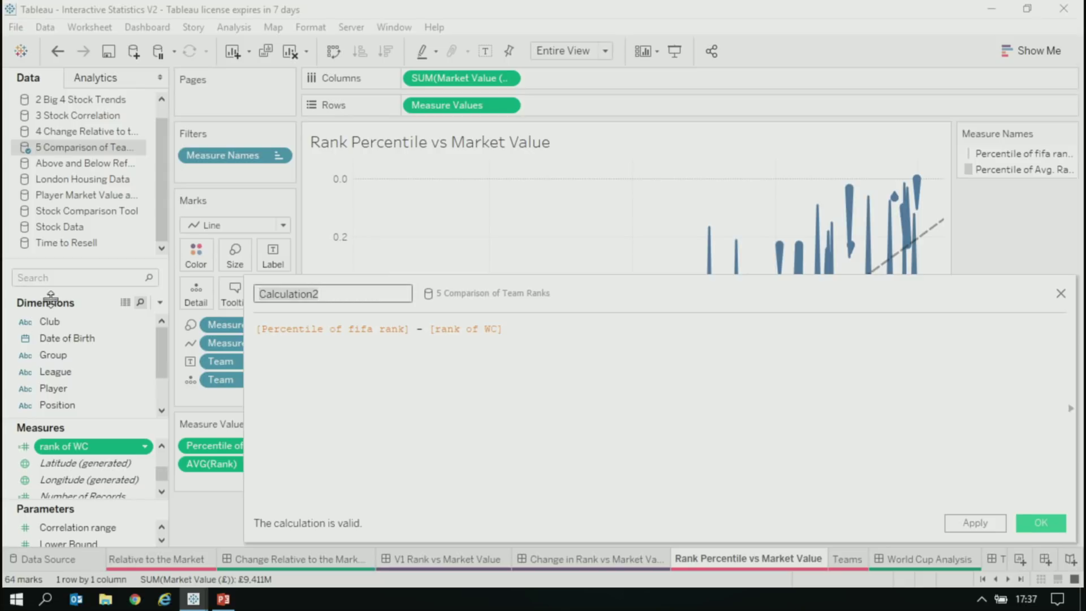
pyautogui.write('difference')
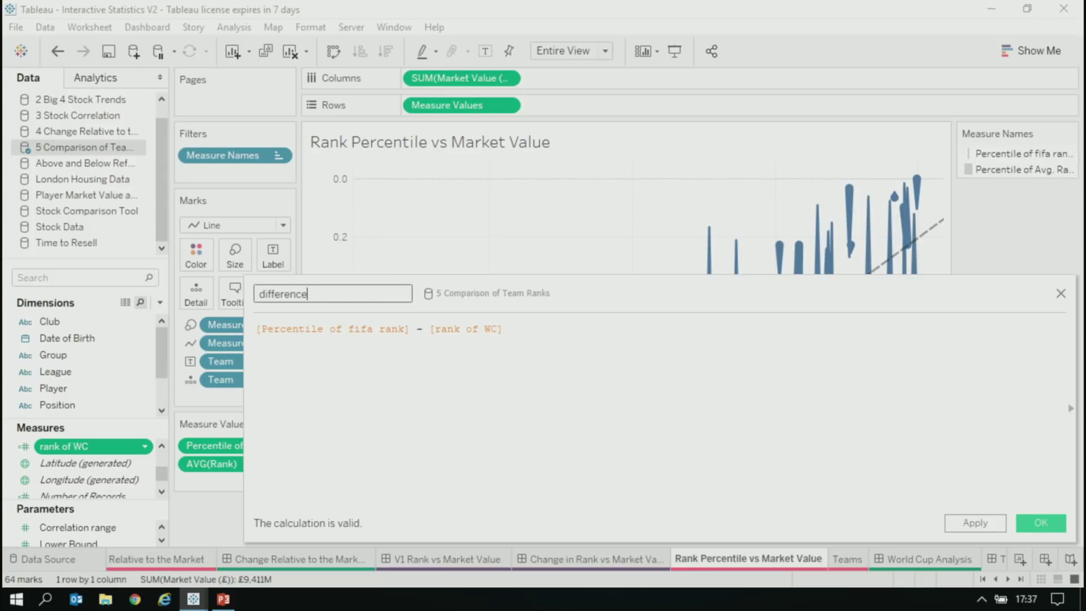
pyautogui.click(1040, 521)
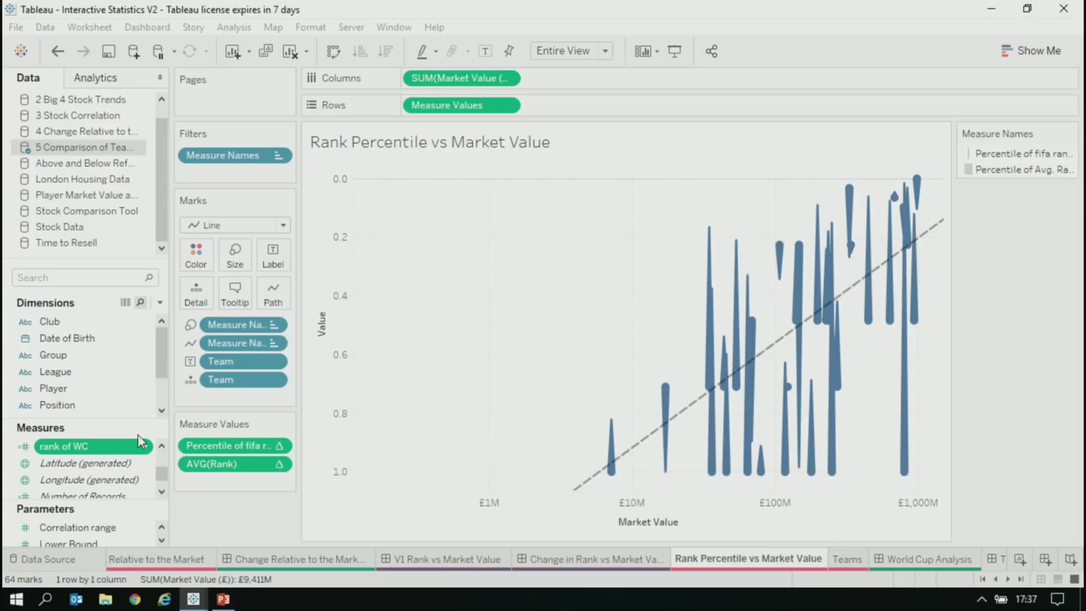
# - Color the lines by the difference measure, computed using Team
pyautogui.moveTo(94, 447); pyautogui.dragTo(195, 255)
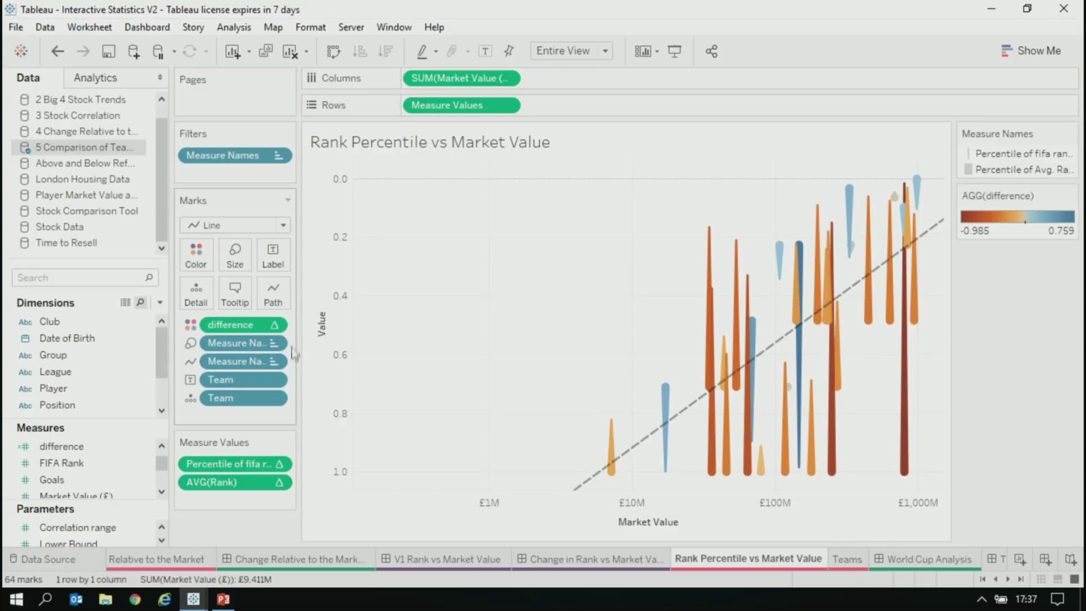
pyautogui.click(275, 324)
pyautogui.moveTo(282, 527)
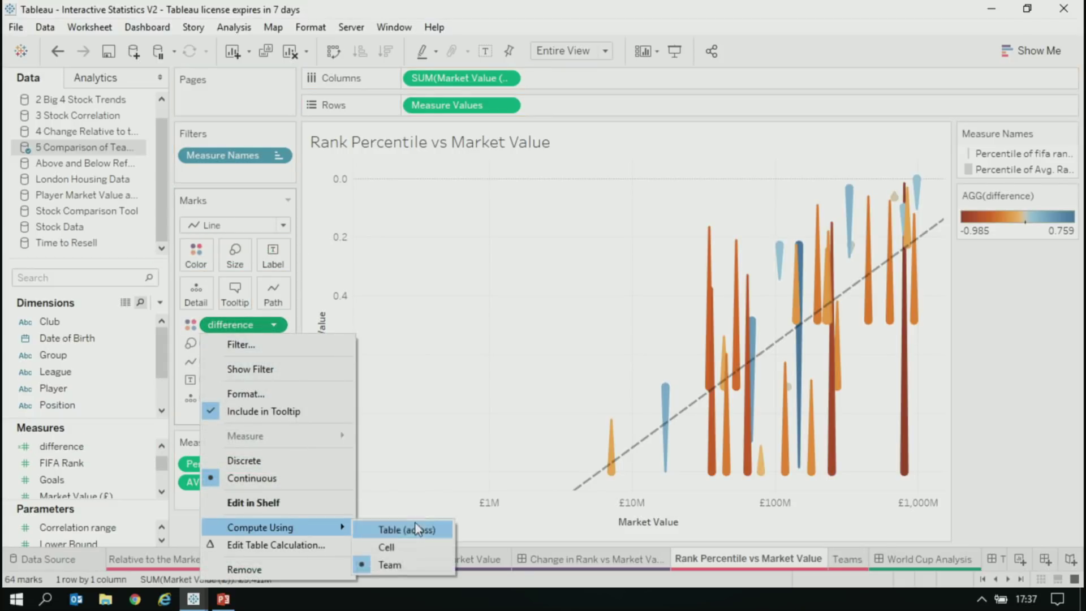
pyautogui.click(389, 564)
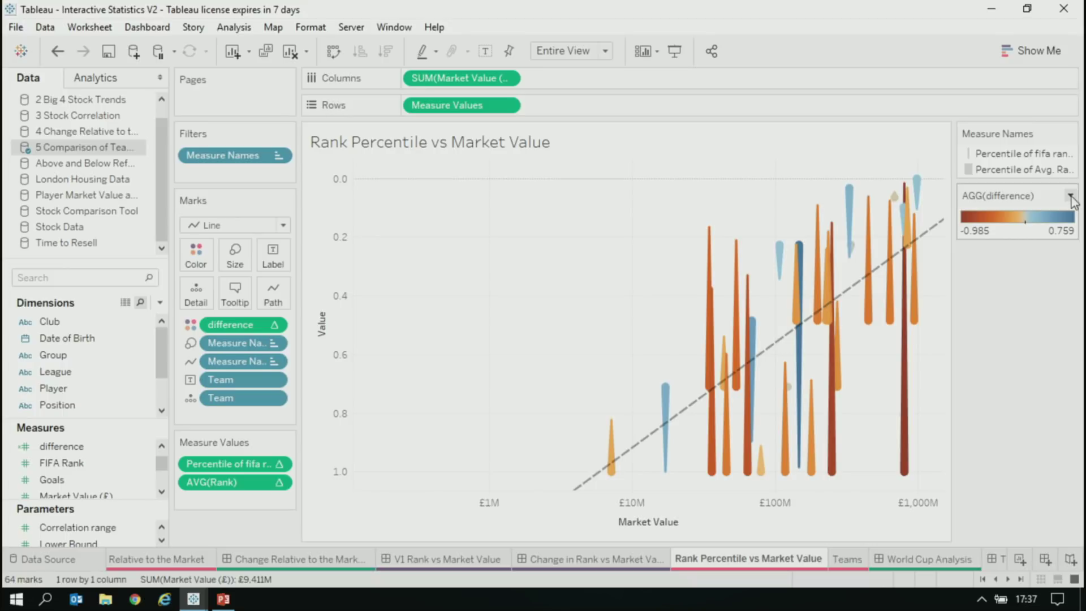
# - Apply the Red-Green Diverging palette to the difference colors
pyautogui.click(1070, 197)
pyautogui.click(973, 214)
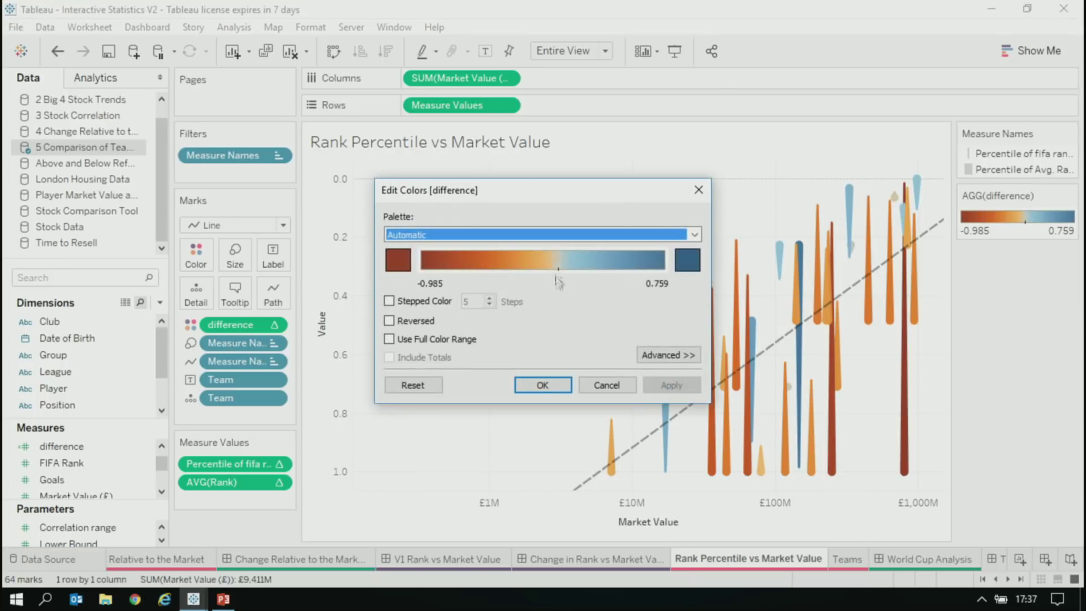
pyautogui.click(556, 234)
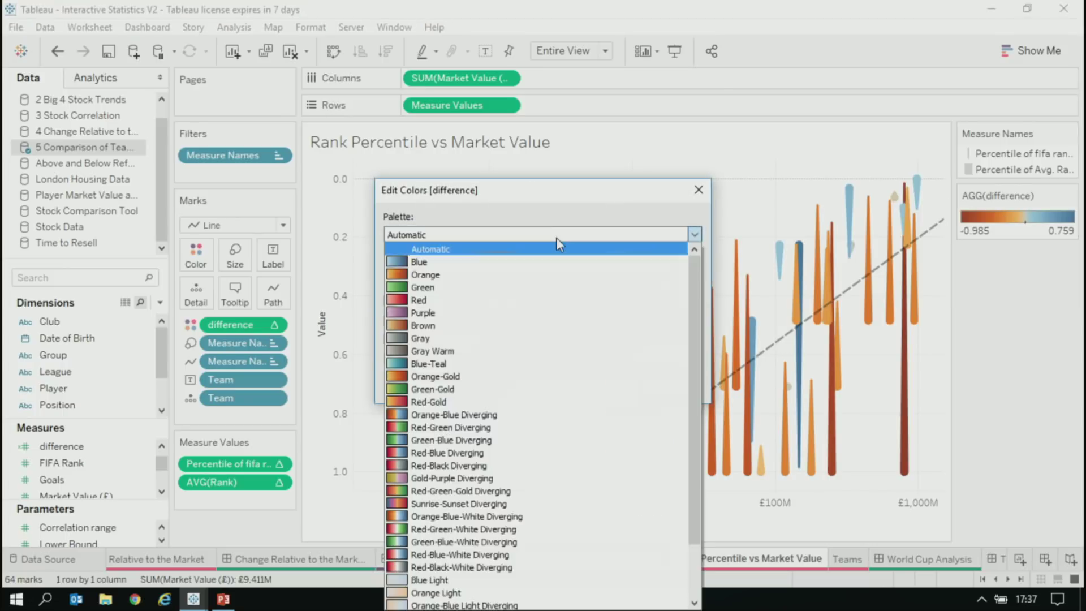
pyautogui.click(500, 428)
pyautogui.click(544, 383)
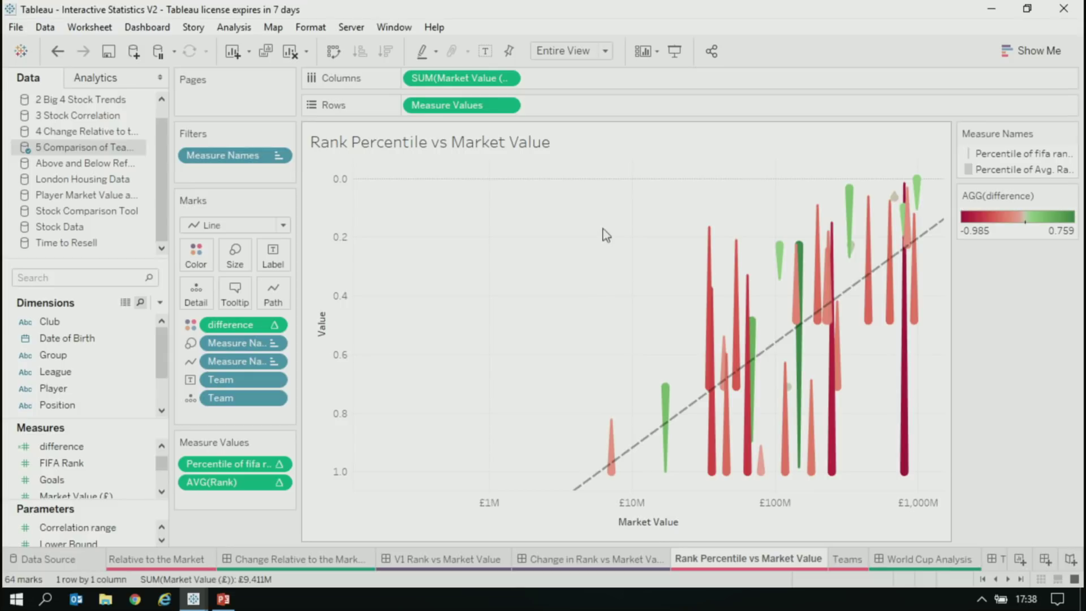
# - Create a set named "seelcted team" from the Peru mark
pyautogui.click(709, 229)
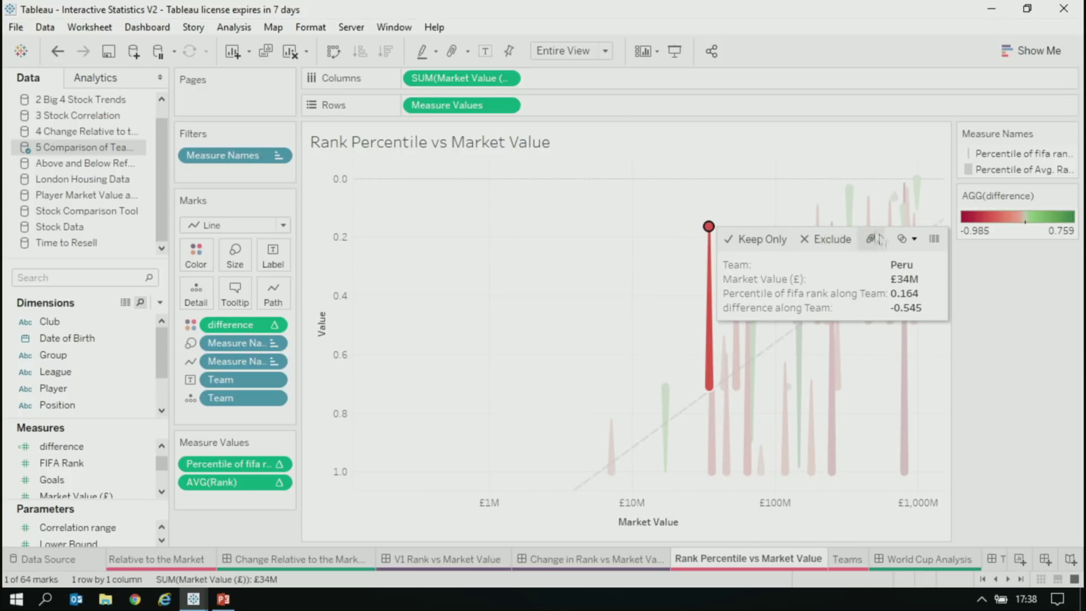
pyautogui.click(915, 245)
pyautogui.click(935, 263)
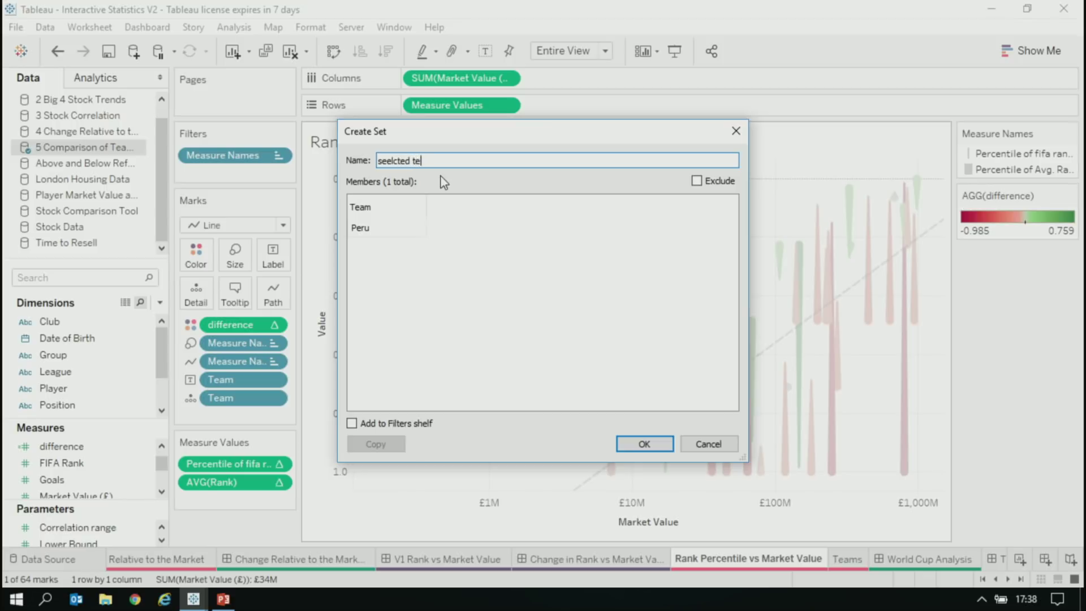
pyautogui.click(643, 444)
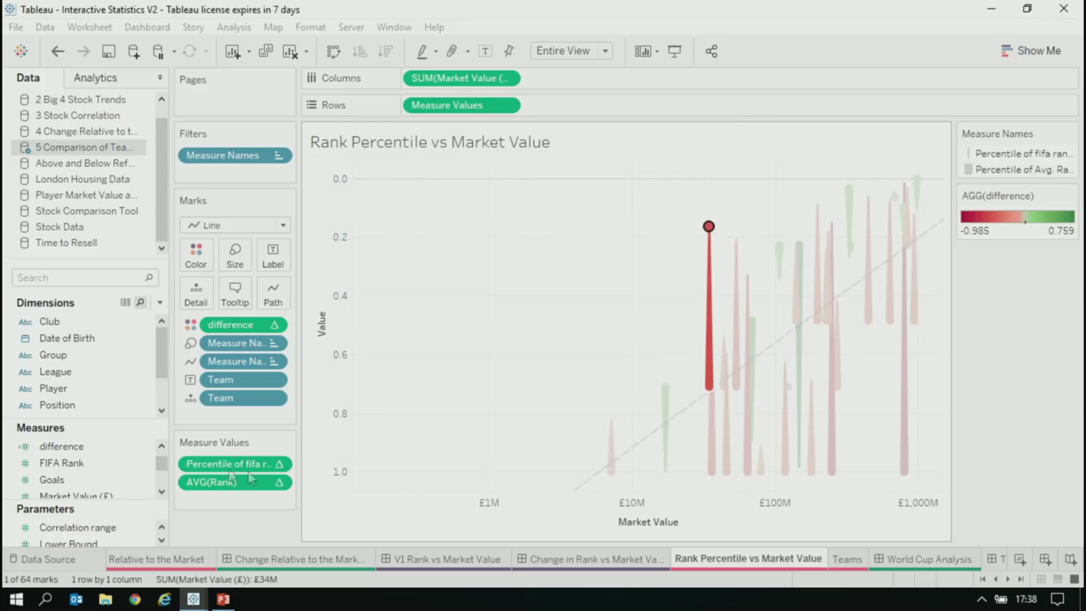
# - Create a calculated field from the seelcted team set with the formula if [seelcted team] then [difference] END
pyautogui.rightClick(90, 459)
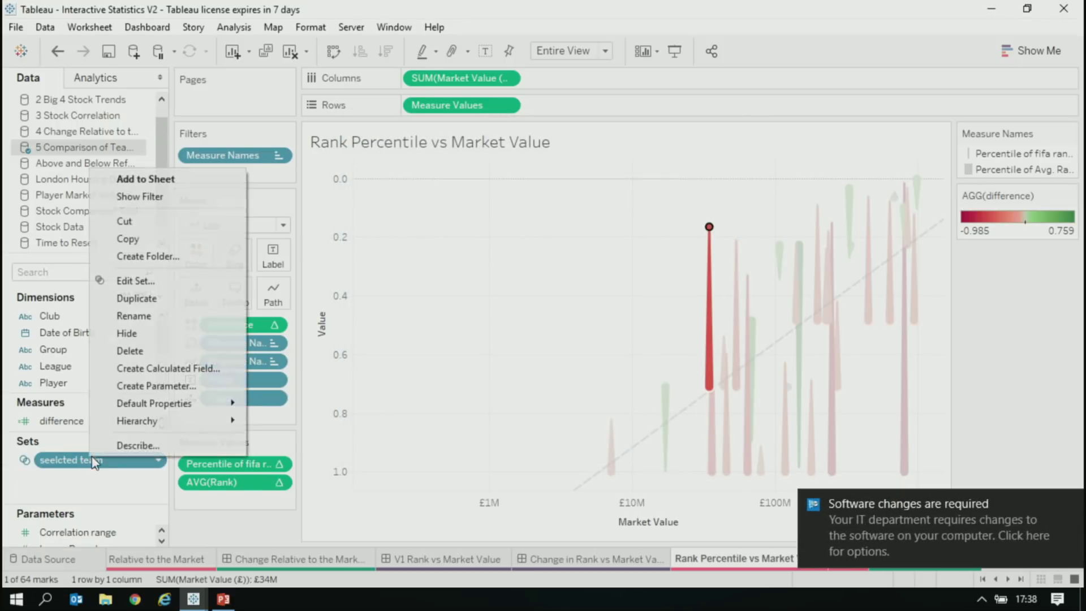
pyautogui.click(170, 369)
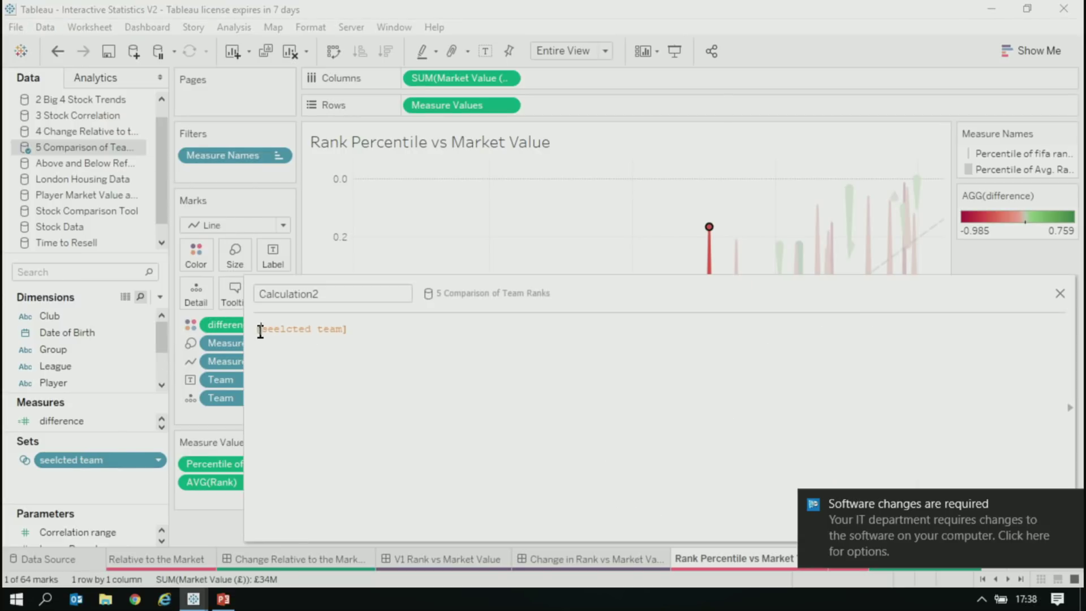
pyautogui.write('if ')
pyautogui.write(' then di')
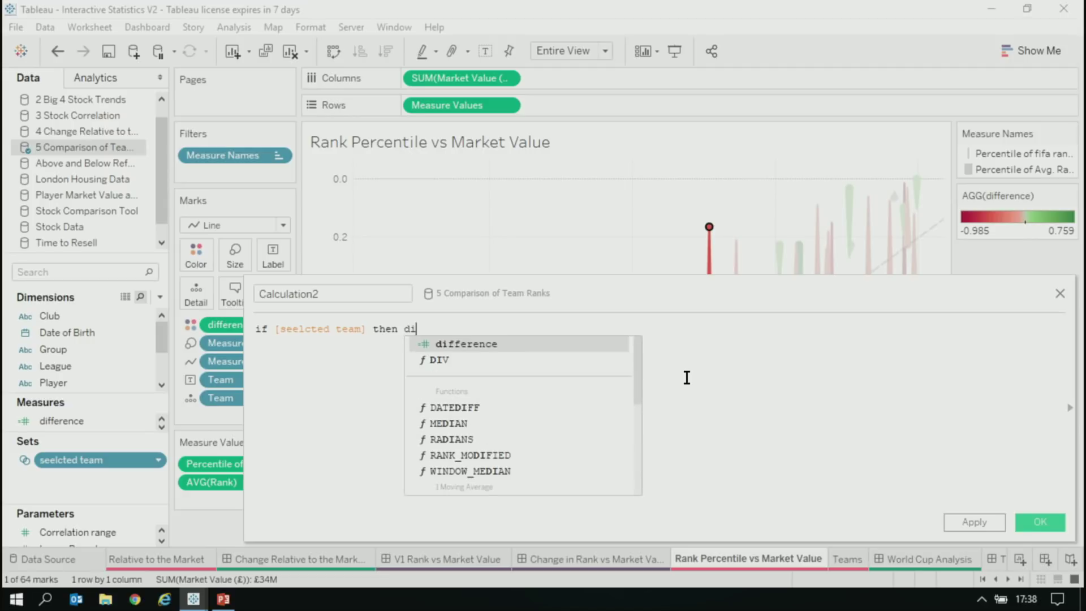
pyautogui.doubleClick(513, 344)
pyautogui.write('END')
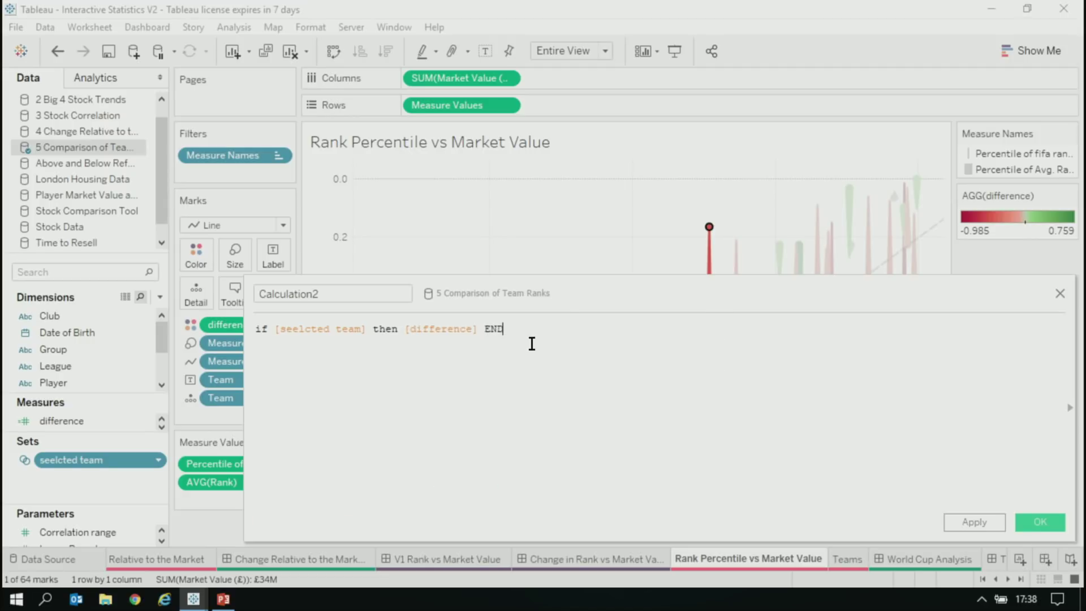
# - Wrap the seelcted team set in max() so the formula reads if max([seelcted team]) then [difference] END
pyautogui.doubleClick(341, 291)
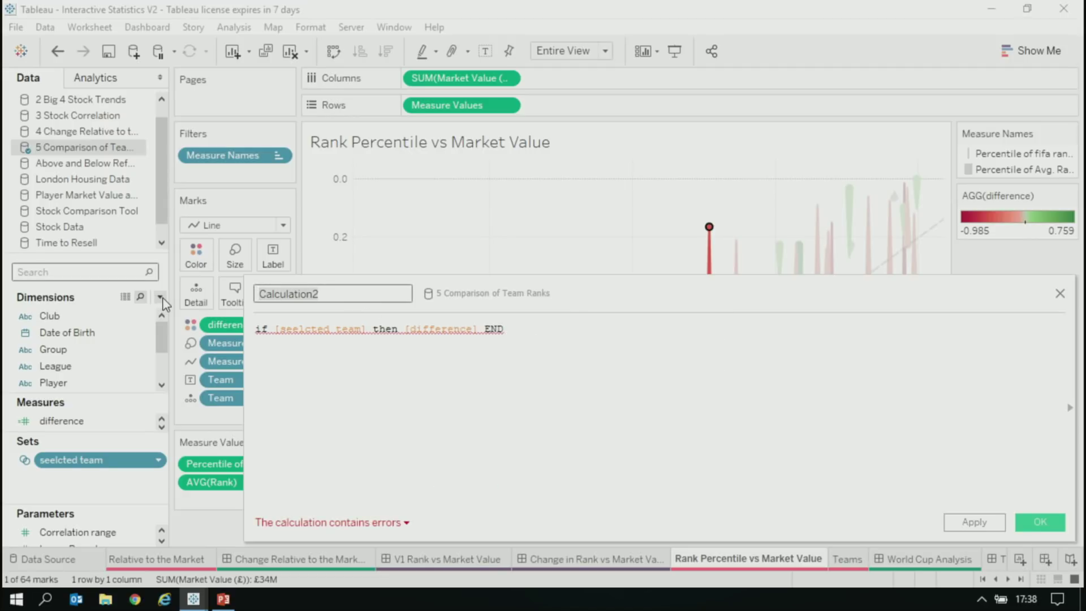
pyautogui.click(261, 348)
pyautogui.click(277, 329)
pyautogui.write('max(')
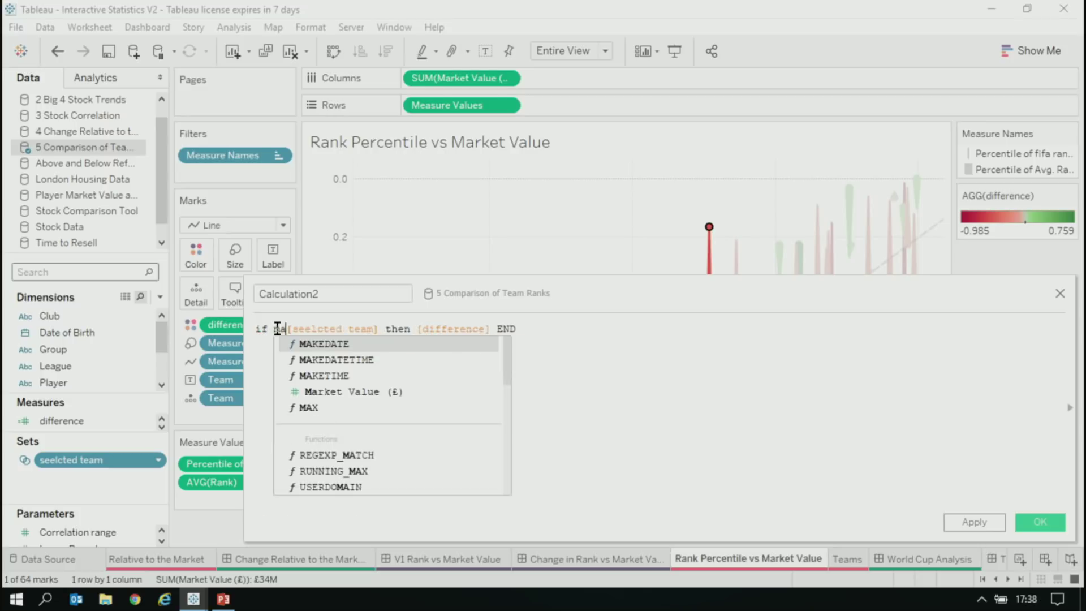
pyautogui.click(396, 329)
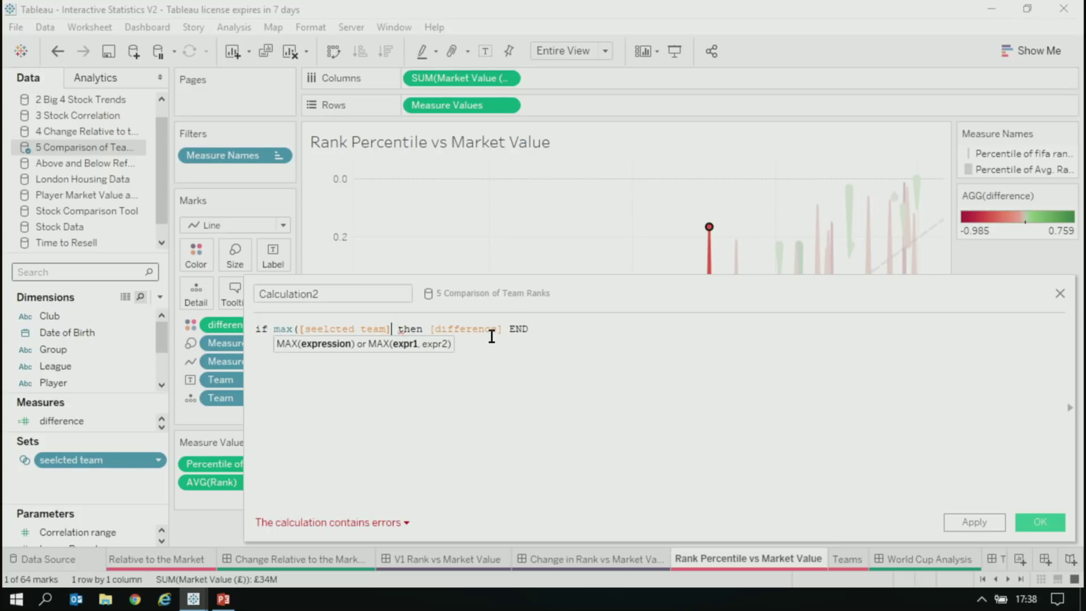
pyautogui.write(')')
# - Save the calculation as "difference for selected team" and add it to Rows after Measure Values
pyautogui.doubleClick(339, 295)
pyautogui.write('difference for selected team')
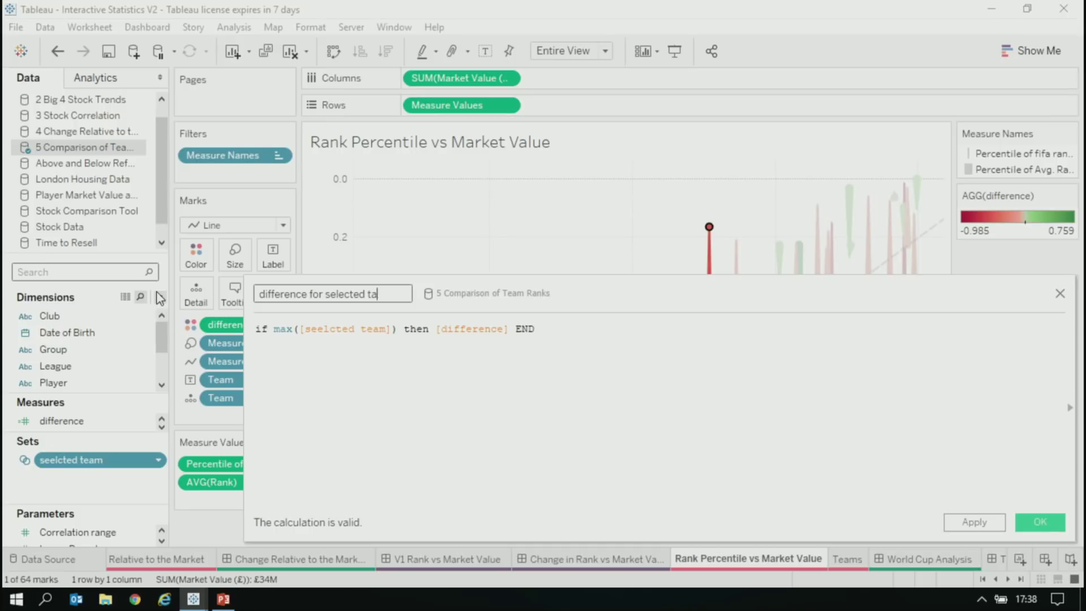
pyautogui.click(972, 521)
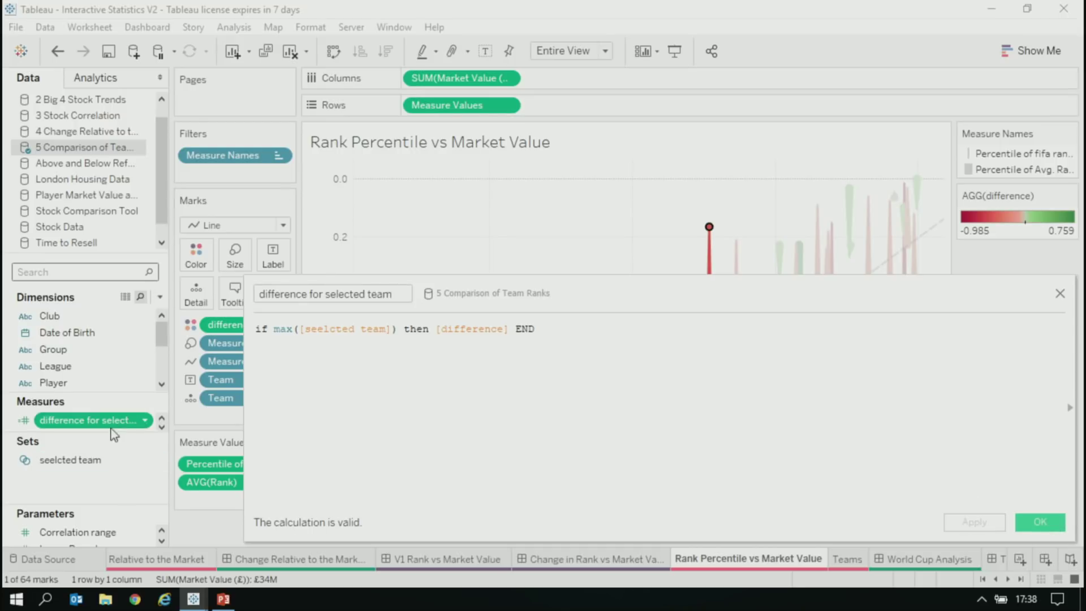
pyautogui.moveTo(93, 419); pyautogui.dragTo(582, 105)
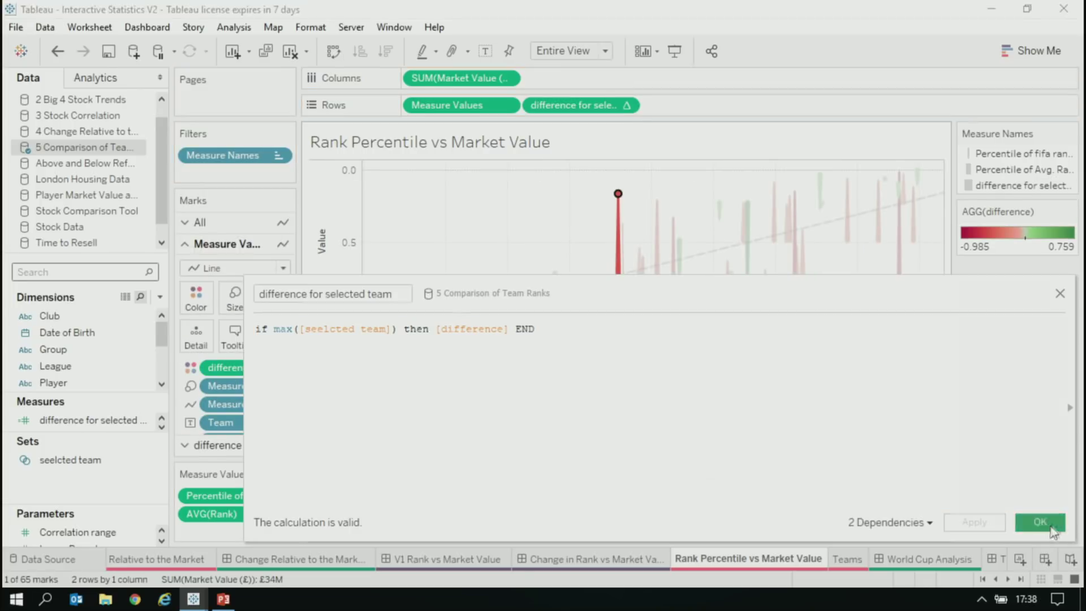
pyautogui.click(1039, 522)
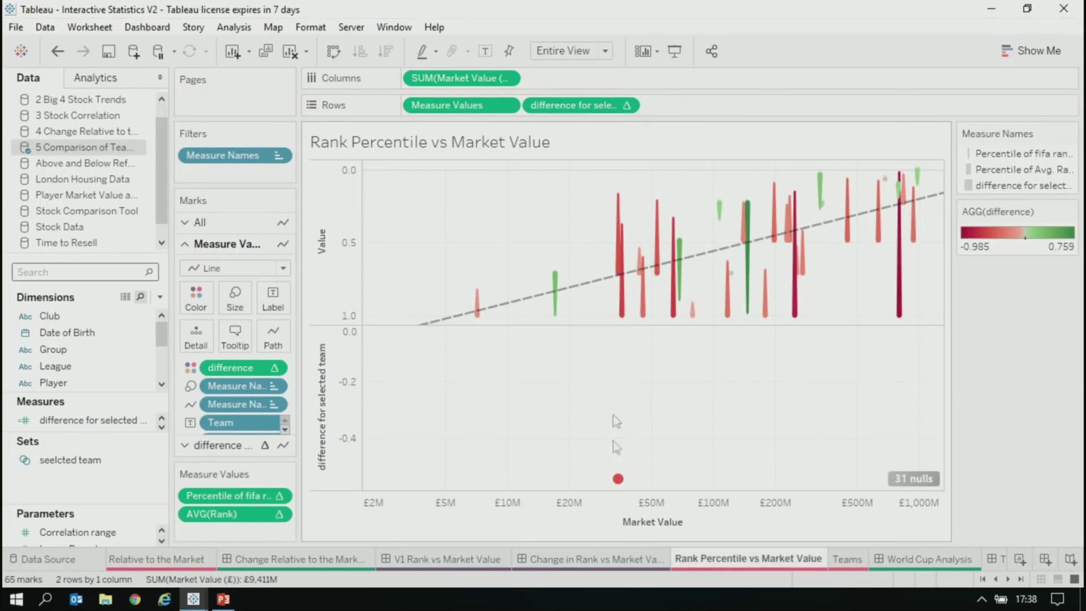
# - Create a calculated field from difference for selected team with the formula window_max([difference for selected team])
pyautogui.rightClick(106, 420)
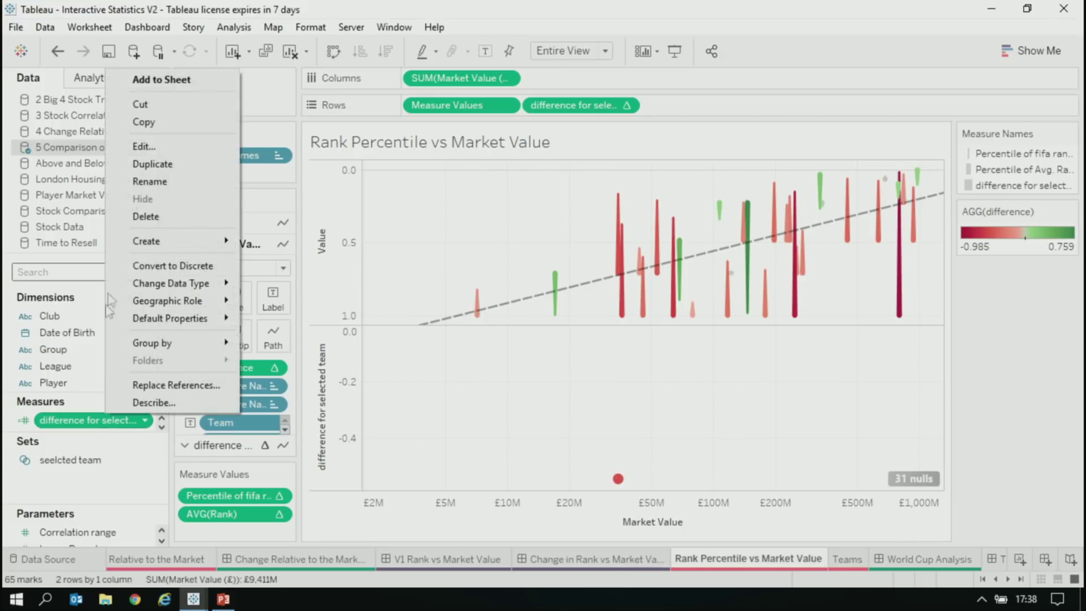
pyautogui.moveTo(159, 242)
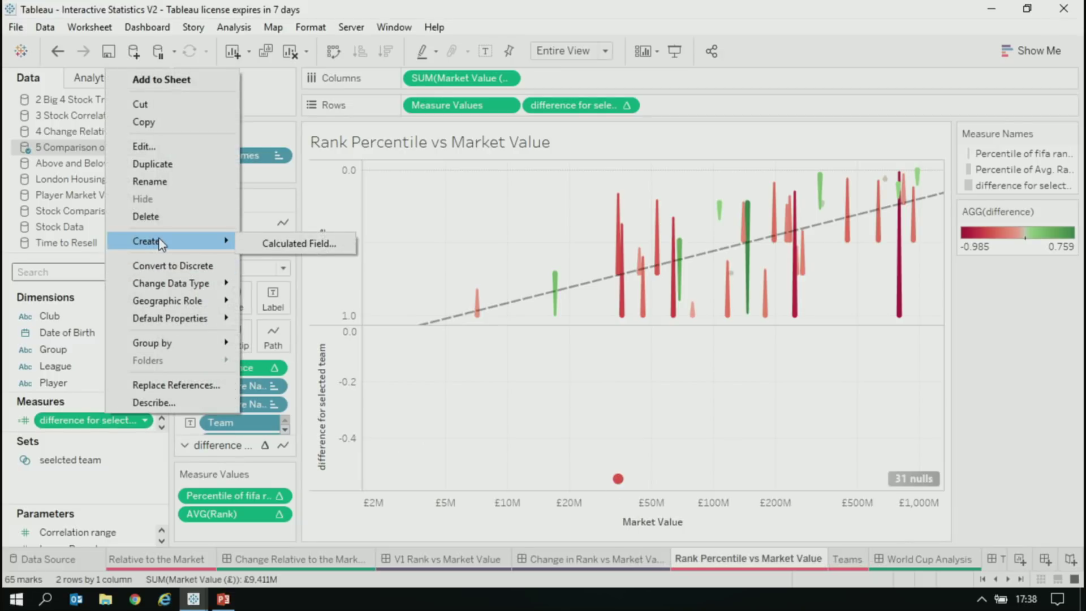
pyautogui.click(299, 244)
pyautogui.click(259, 328)
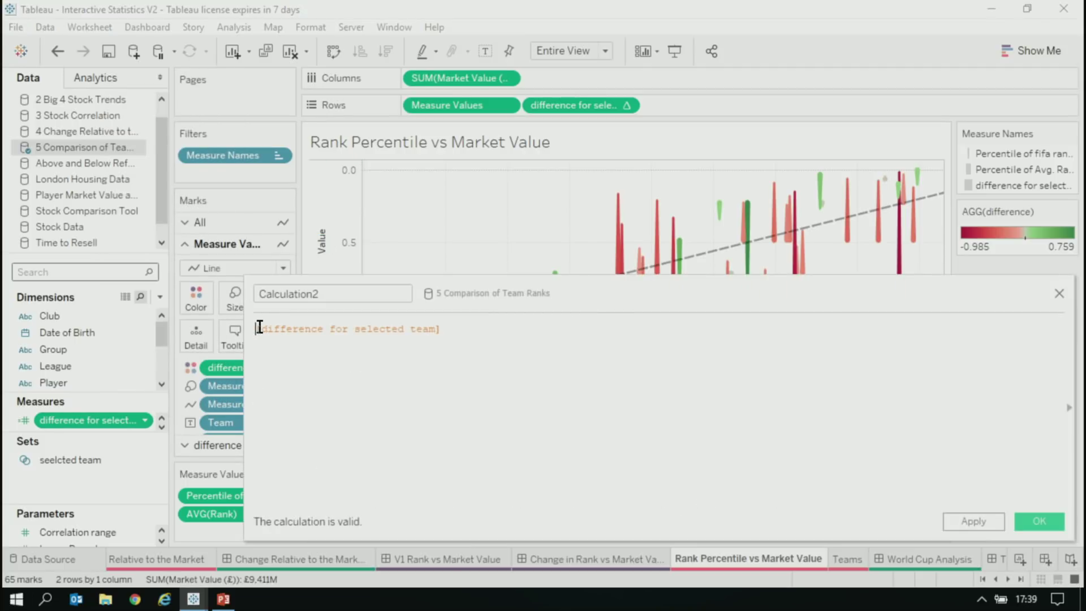
pyautogui.write('window_max(')
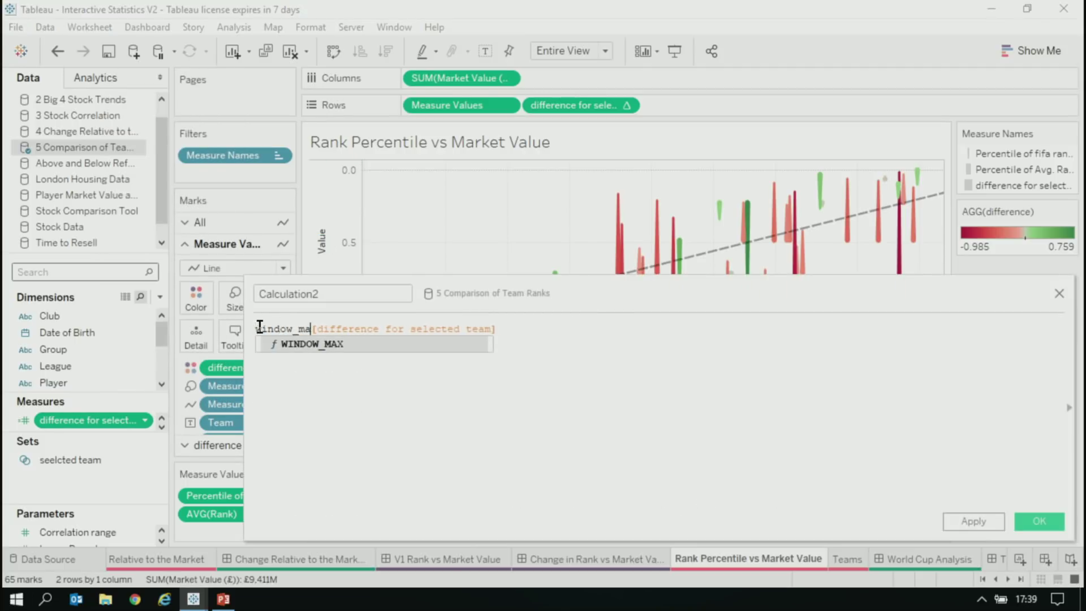
pyautogui.click(664, 358)
pyautogui.write(')')
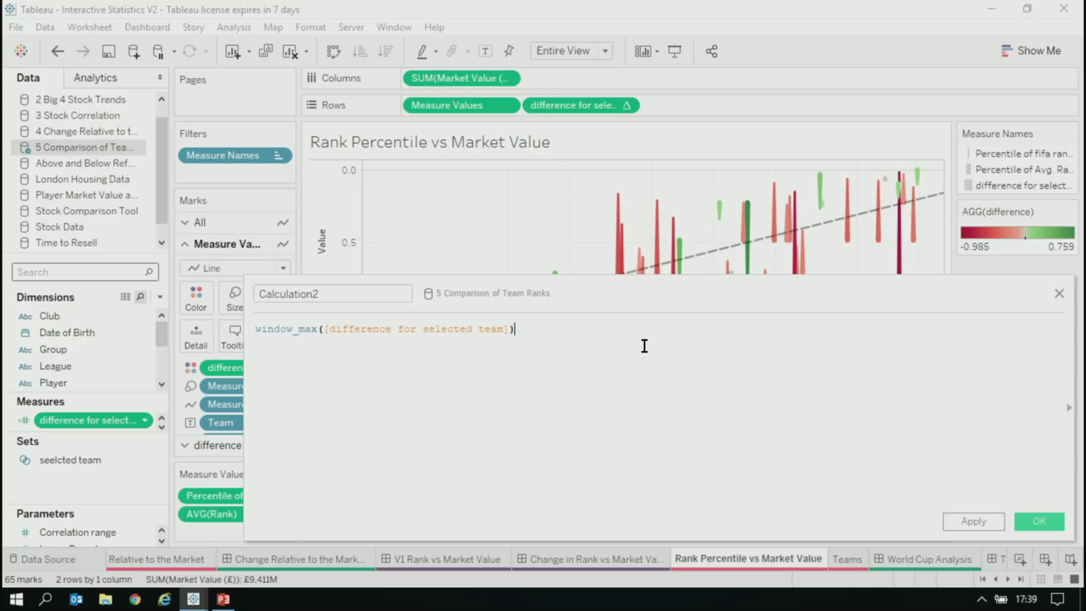
pyautogui.keyDown('ctrl'); pyautogui.scroll(3, 651, 368); pyautogui.keyUp('ctrl')
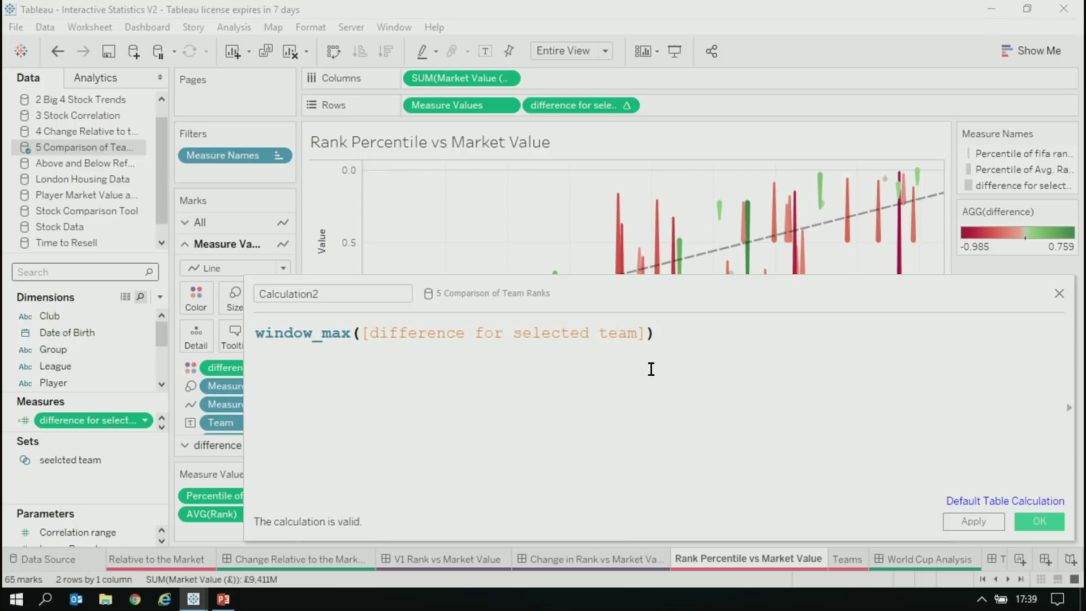
# - Name the window_max calculation "reference diff" and save it
pyautogui.click(388, 293)
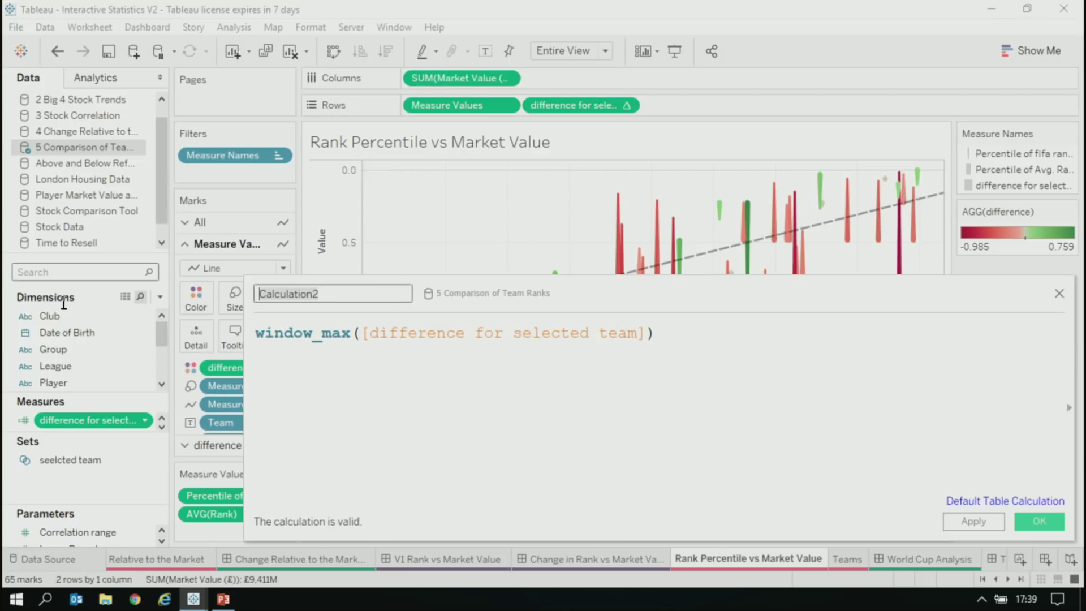
pyautogui.hotkey('ctrl', 'a')
pyautogui.write('re')
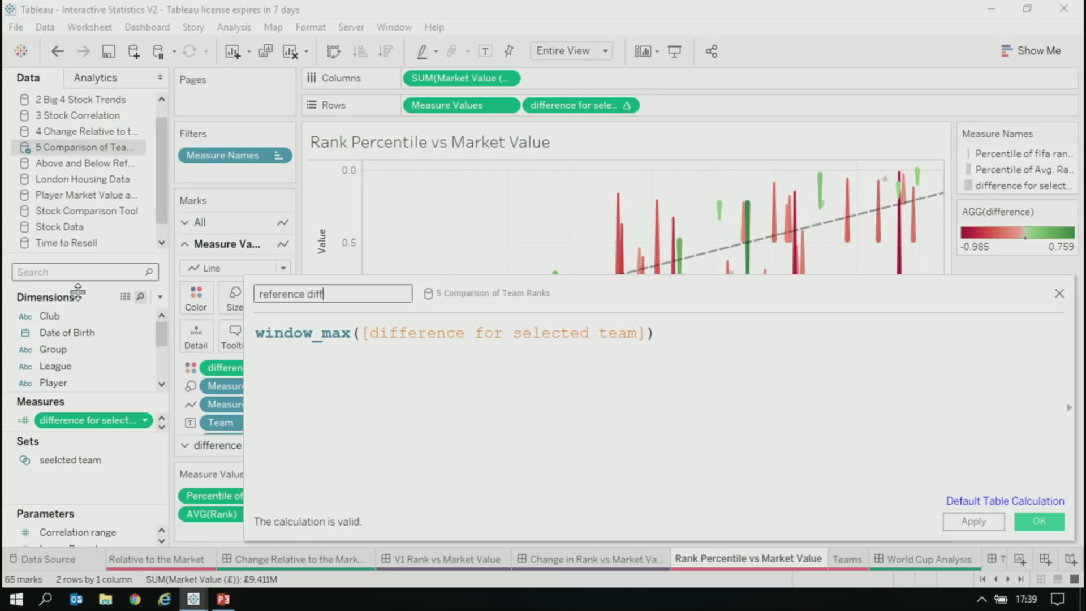
pyautogui.click(1045, 521)
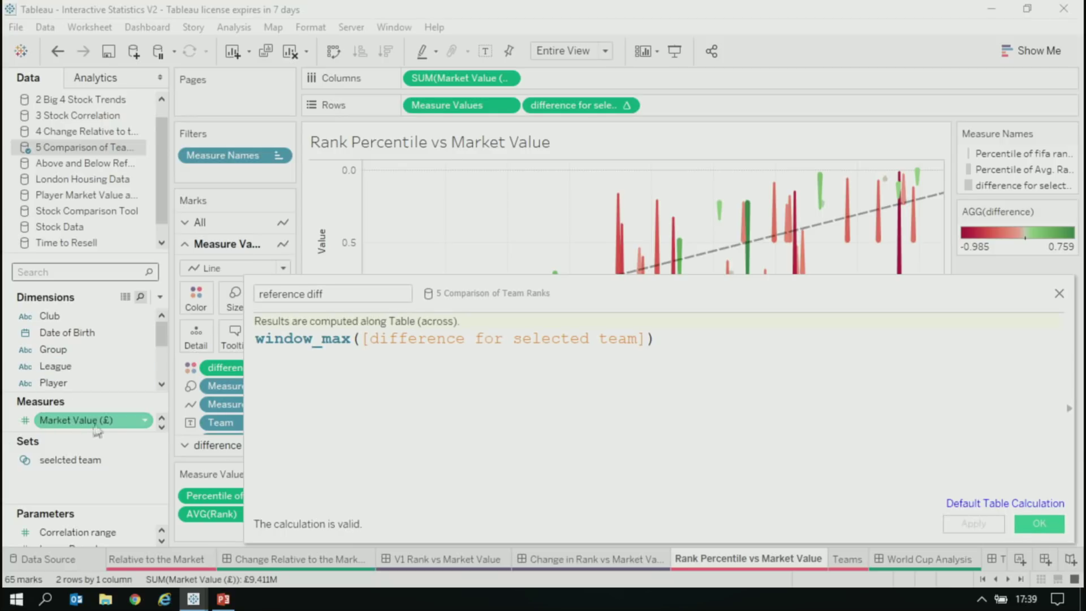
# - Add reference diff to Rows after difference for selected team and compute it using Team
pyautogui.moveTo(73, 400)
pyautogui.mouseDown()
pyautogui.moveTo(730, 80)
pyautogui.moveTo(712, 106)
pyautogui.mouseUp()
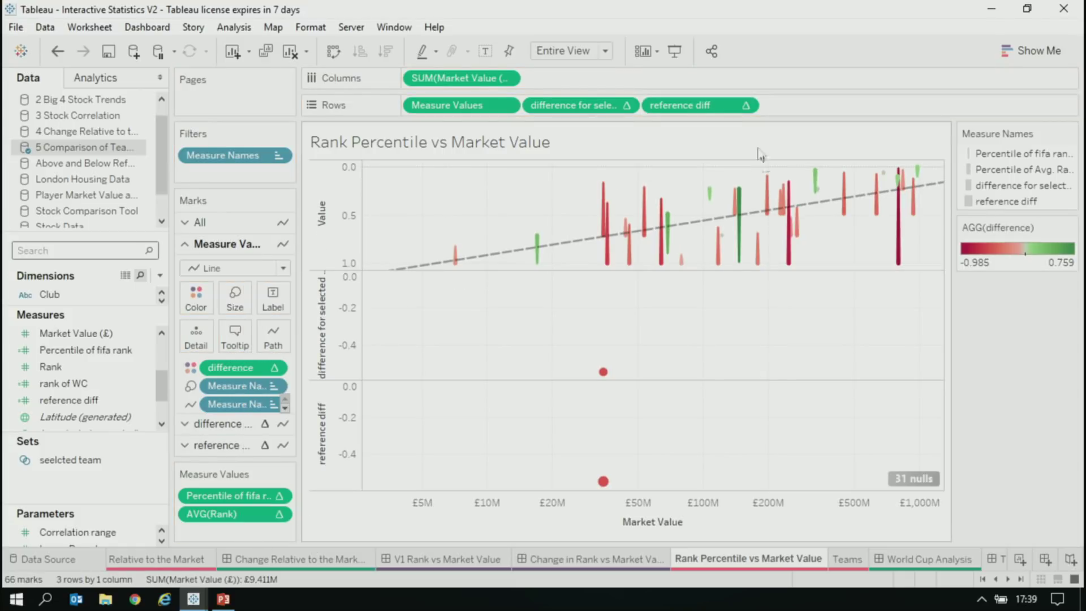
pyautogui.click(750, 106)
pyautogui.moveTo(748, 328)
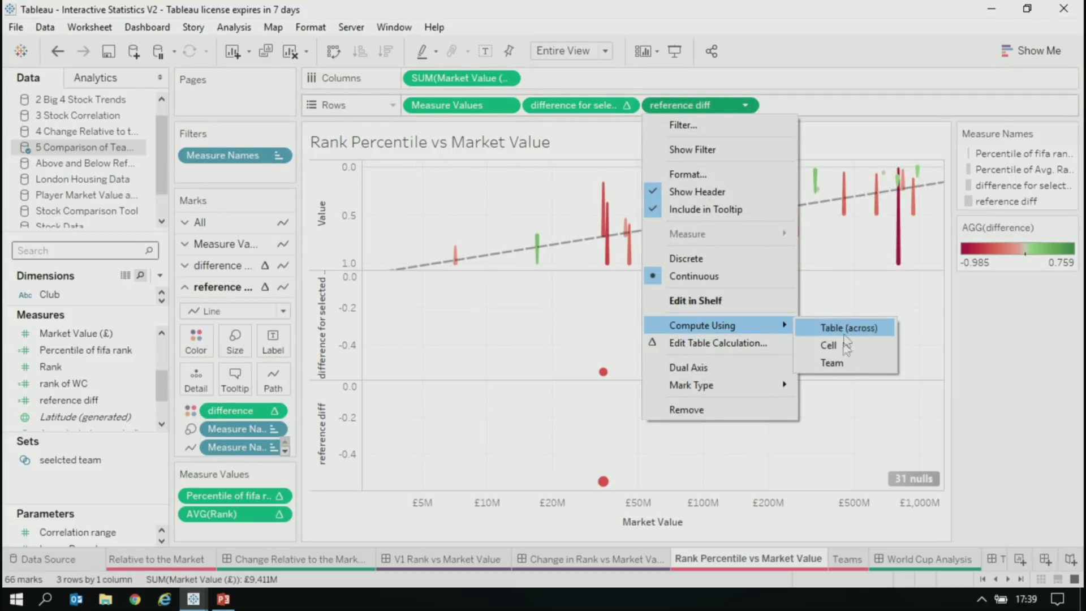
pyautogui.click(842, 362)
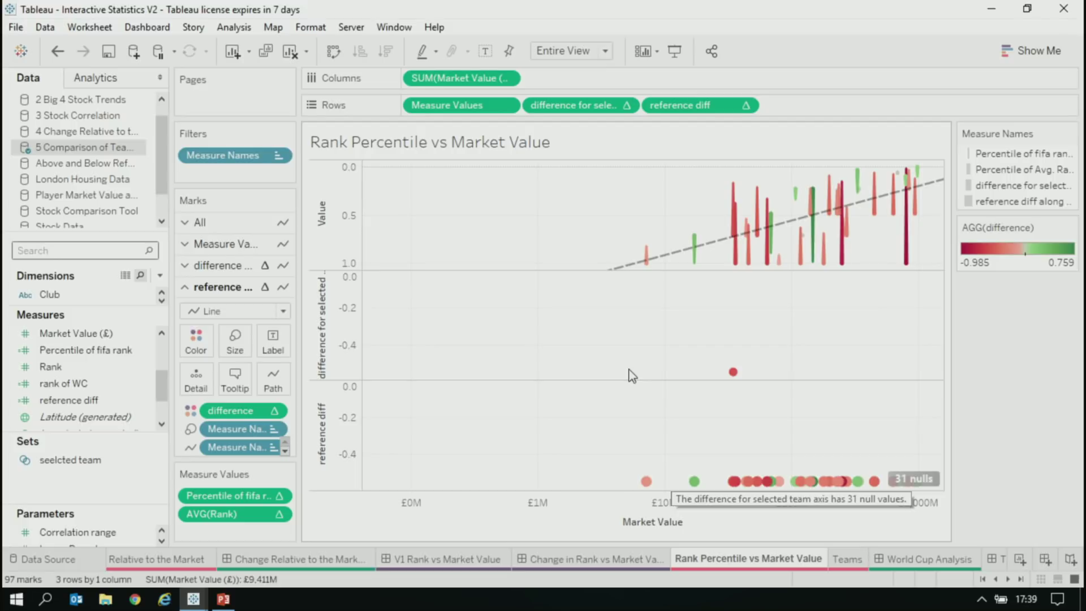
# - Create a calculated field named "filter" with the formula [reference diff]> [difference]
pyautogui.click(160, 275)
pyautogui.click(141, 293)
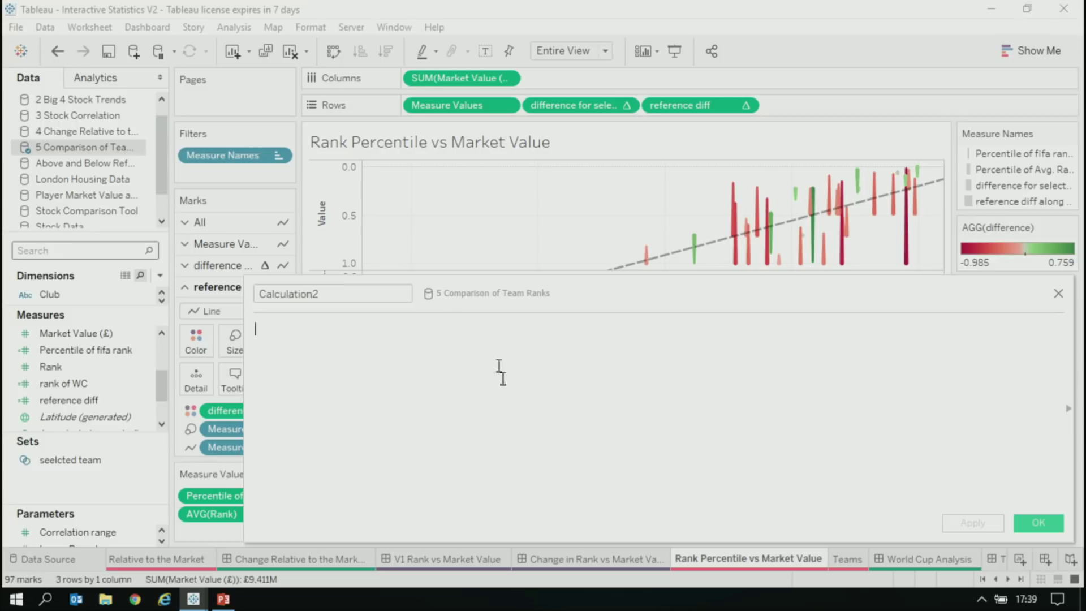
pyautogui.click(389, 300)
pyautogui.doubleClick(389, 300)
pyautogui.press('BackSpace')
pyautogui.write('filter')
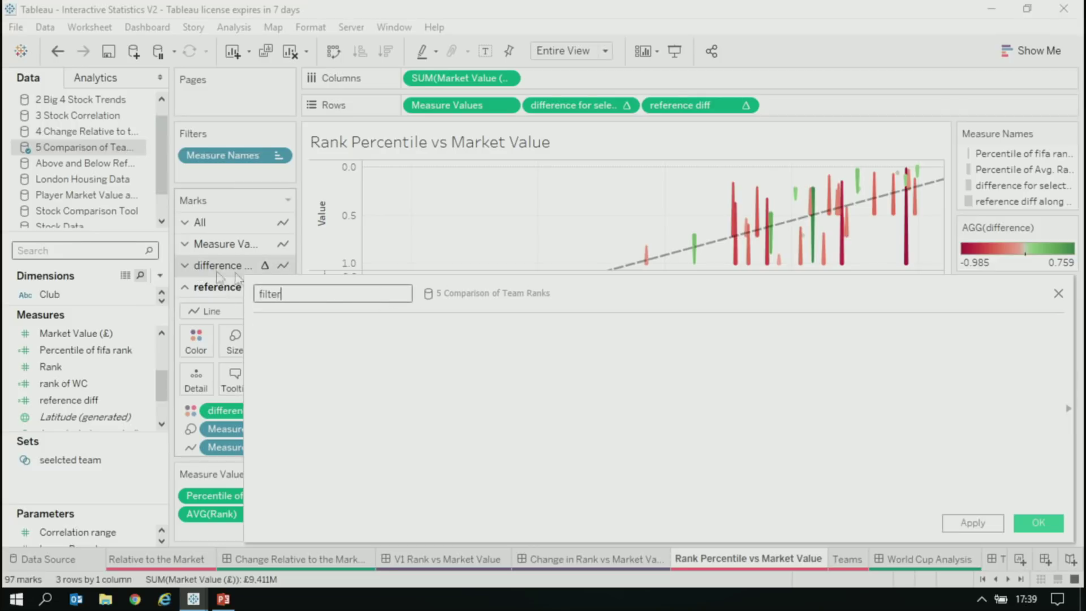
pyautogui.click(514, 461)
pyautogui.write('ref')
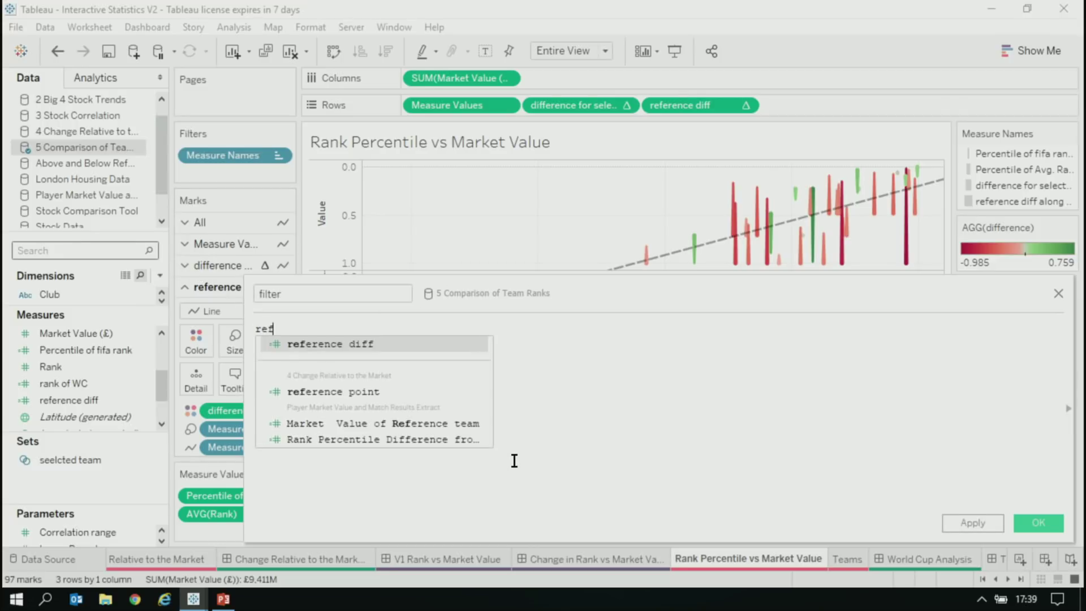
pyautogui.press('Return')
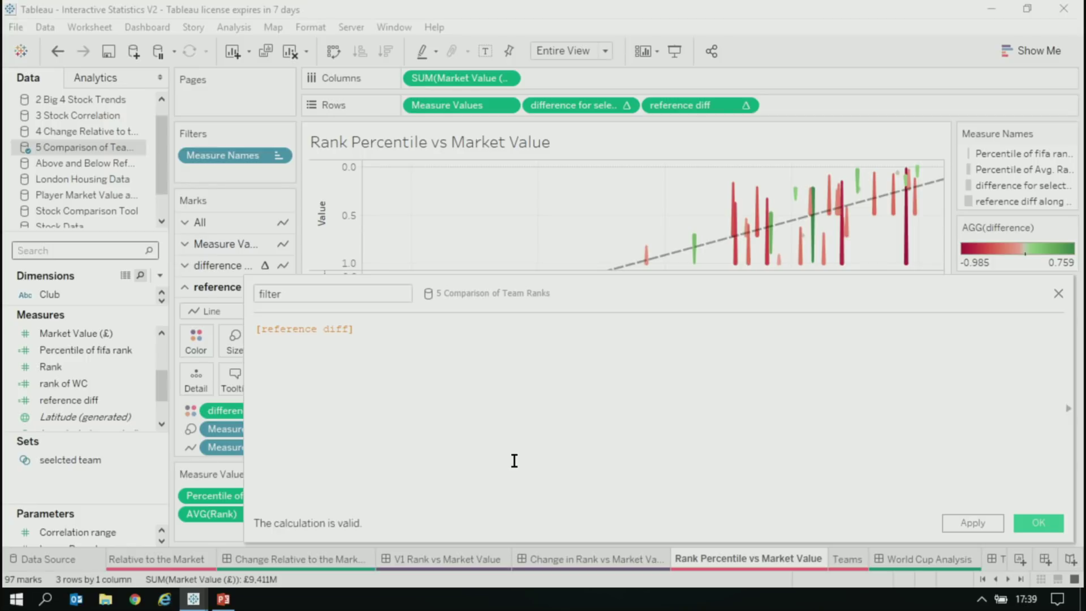
pyautogui.write('>')
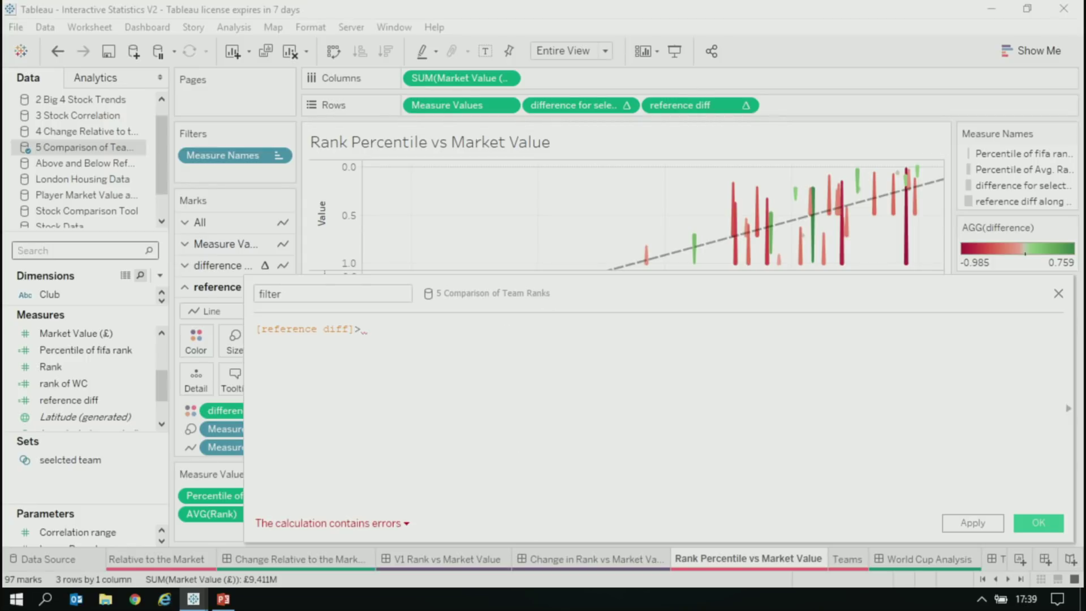
pyautogui.moveTo(224, 410); pyautogui.dragTo(479, 388)
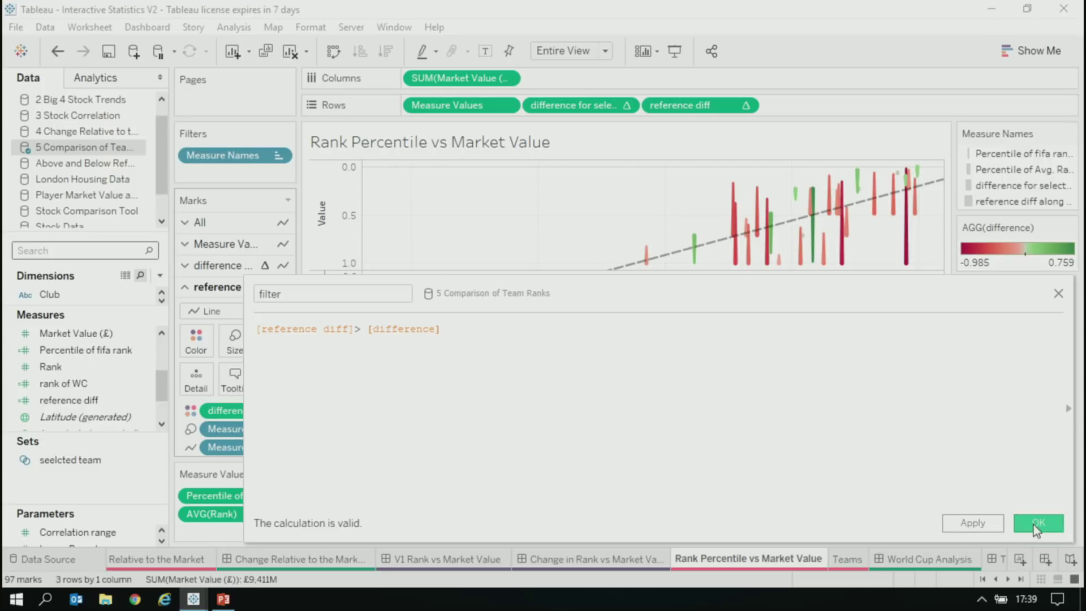
pyautogui.press('Return')
# - Open the Teams sheet, search the fields for "re" and try to filter the map by reference diff
pyautogui.click(846, 558)
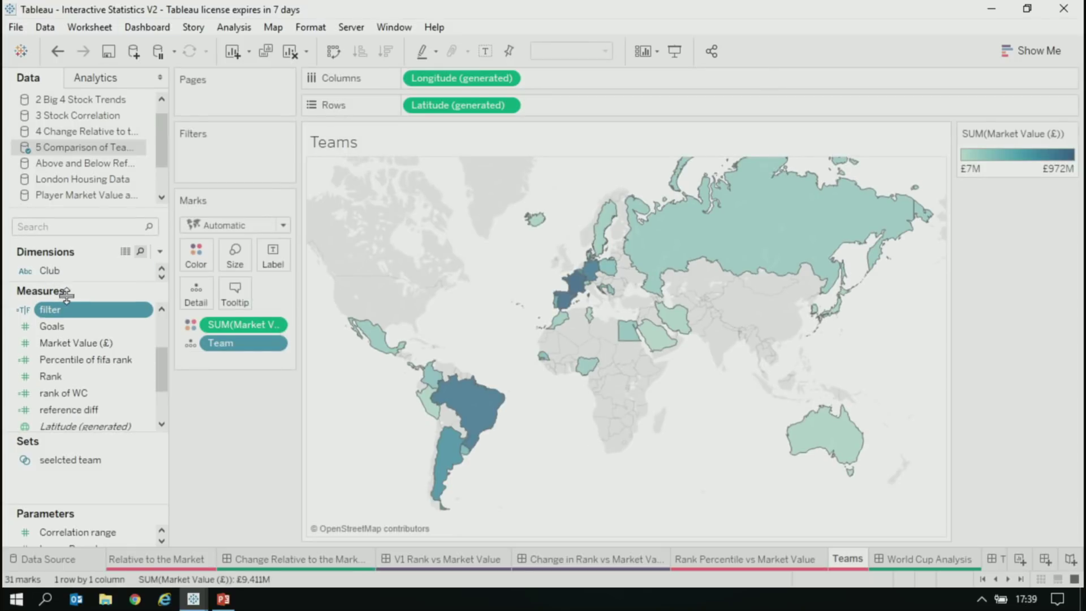
pyautogui.click(68, 226)
pyautogui.write('re')
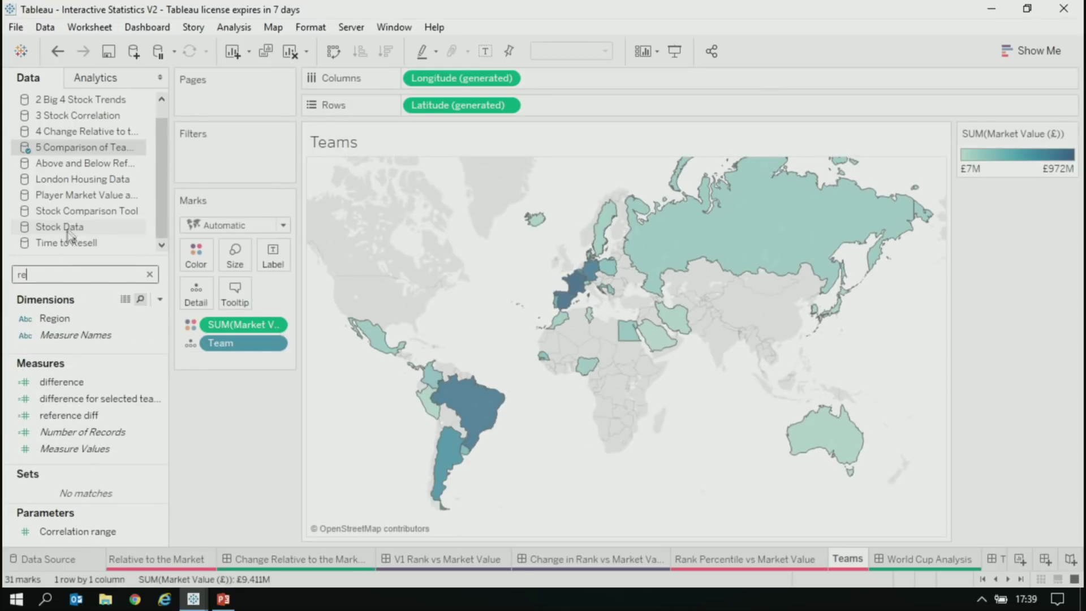
pyautogui.moveTo(68, 415); pyautogui.dragTo(227, 152)
pyautogui.click(732, 160)
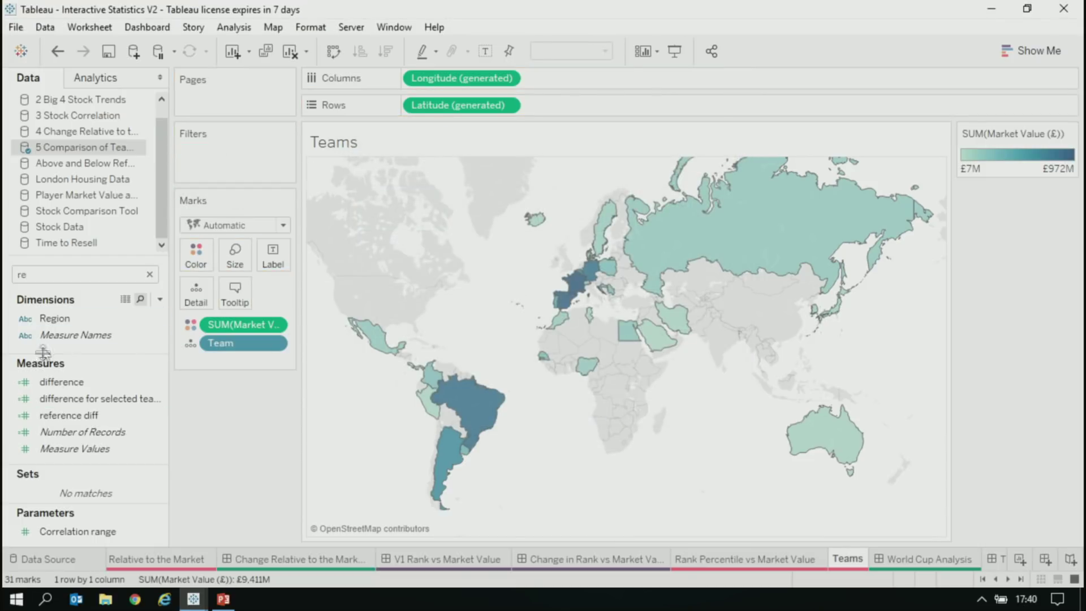
pyautogui.click(101, 384)
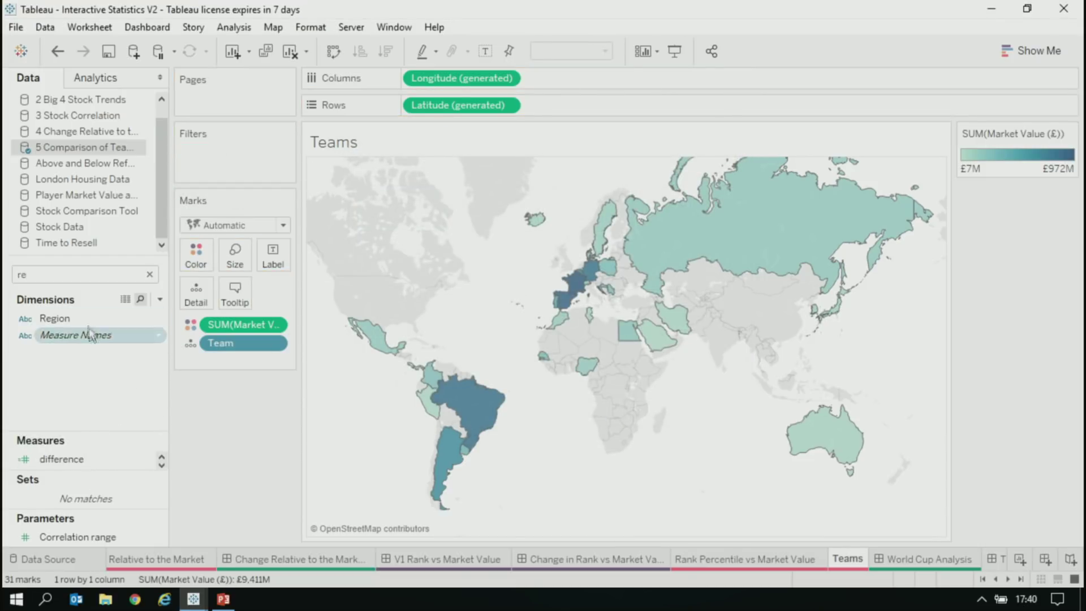
# - Search the fields for "fi", add the filter calculation to the Teams map, computed using Team, and filter the map to True
pyautogui.click(75, 275)
pyautogui.click(150, 274)
pyautogui.write('fi')
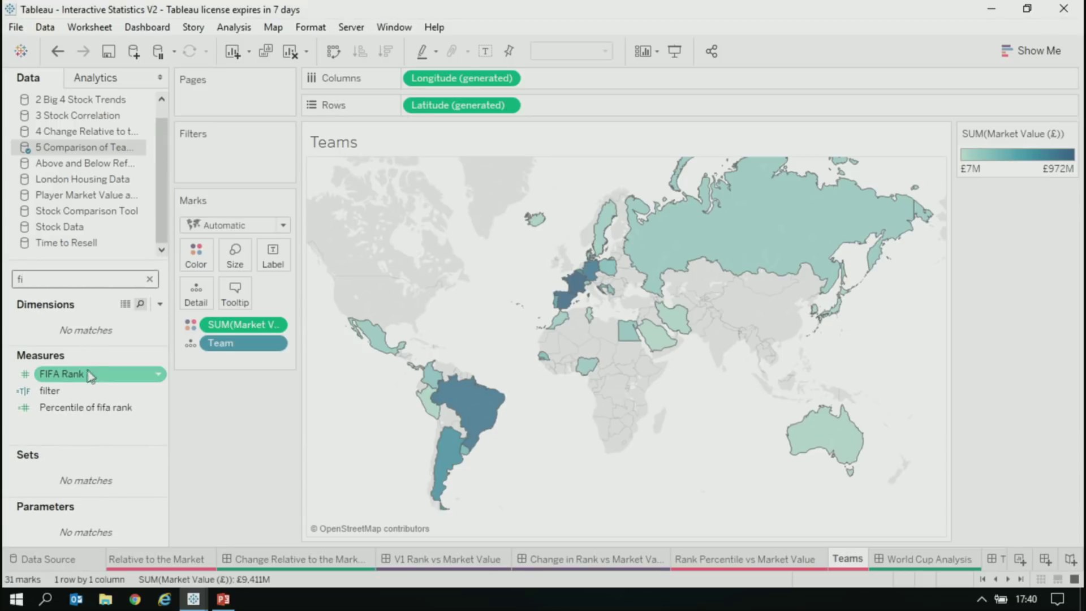
pyautogui.moveTo(49, 391); pyautogui.dragTo(283, 362)
pyautogui.click(275, 360)
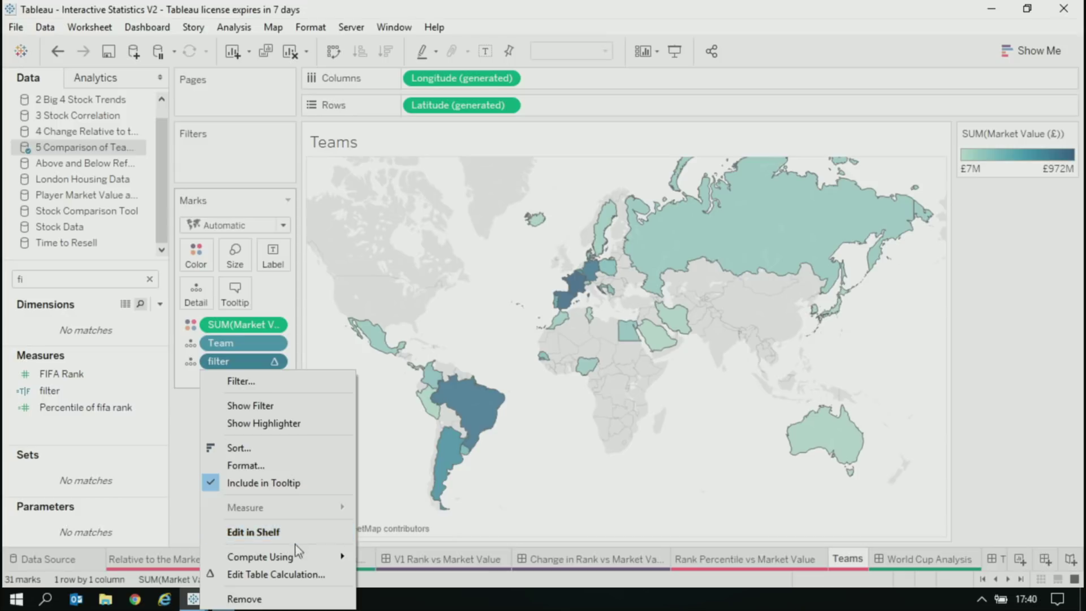
pyautogui.moveTo(340, 561)
pyautogui.click(397, 588)
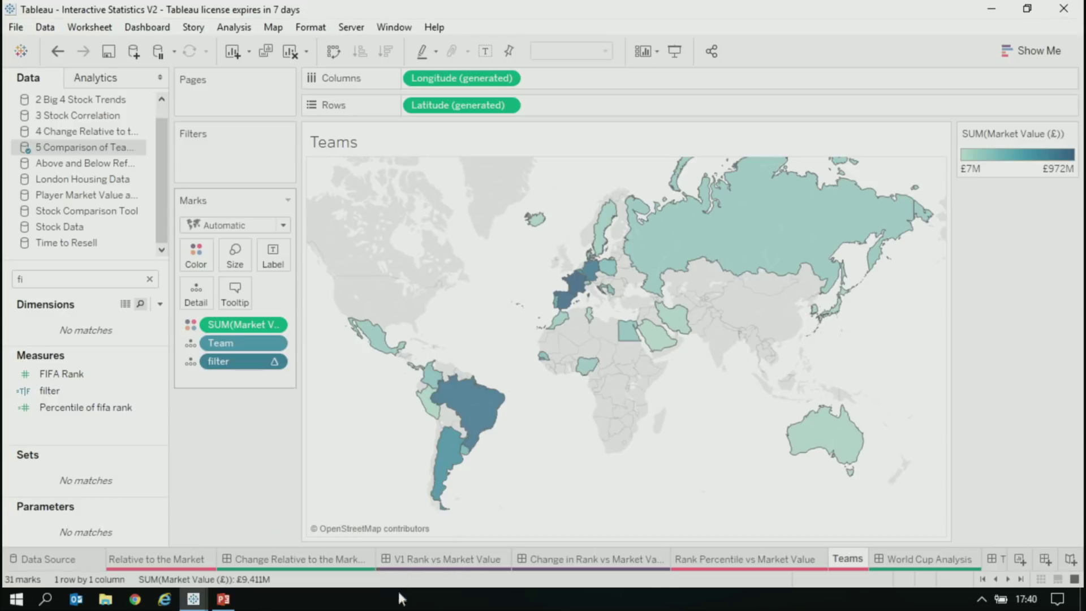
pyautogui.moveTo(237, 361); pyautogui.dragTo(217, 173)
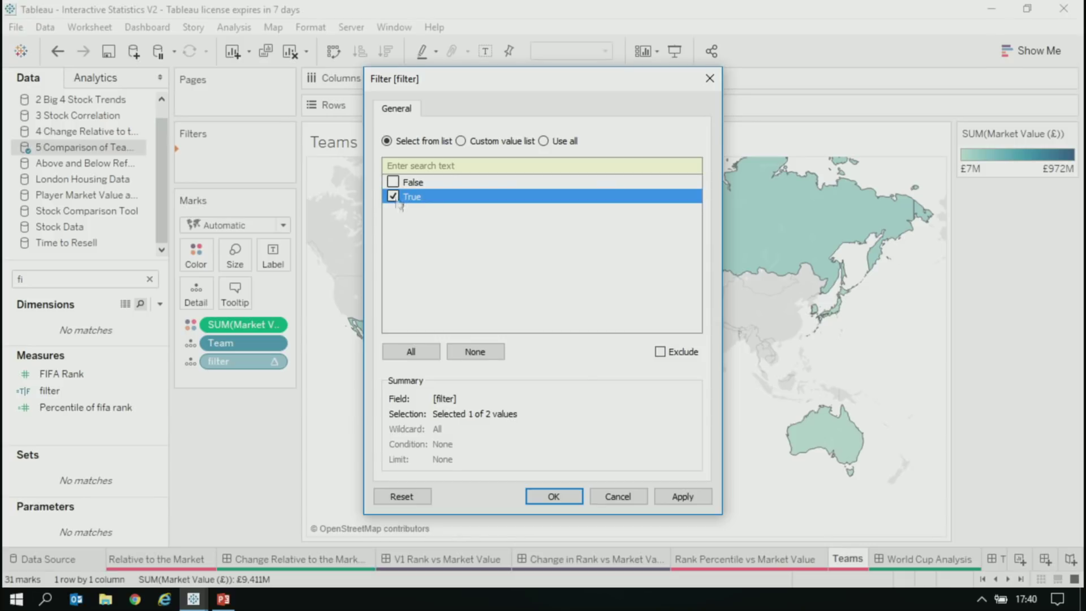
pyautogui.click(577, 496)
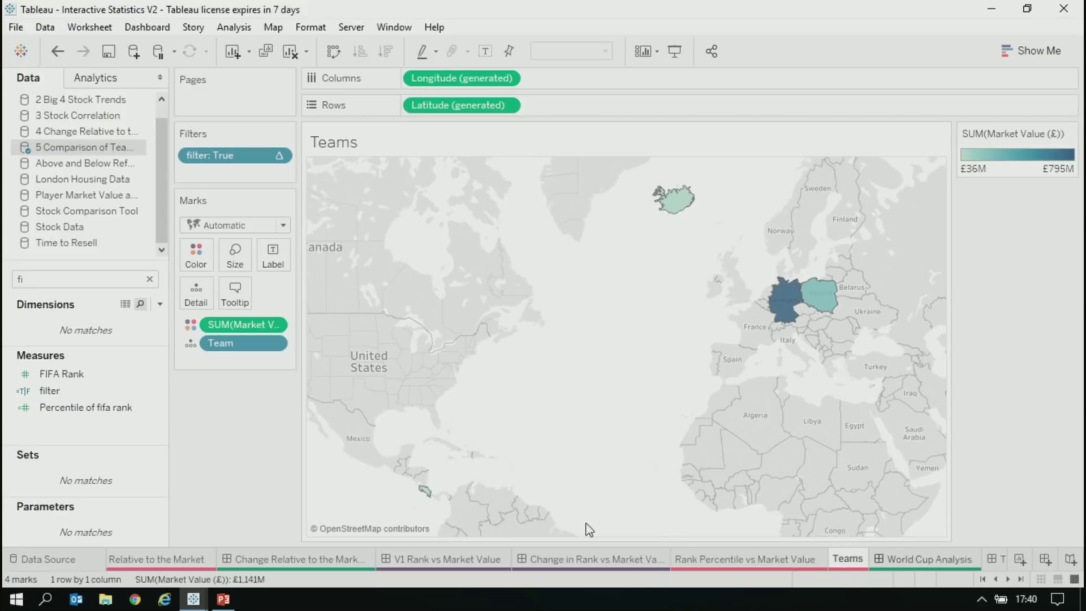
# - Remove difference for selected team and reference diff from Rows on the Rank Percentile vs Market Value sheet, then return to Teams
pyautogui.hotkey('ctrl', 'Tab')
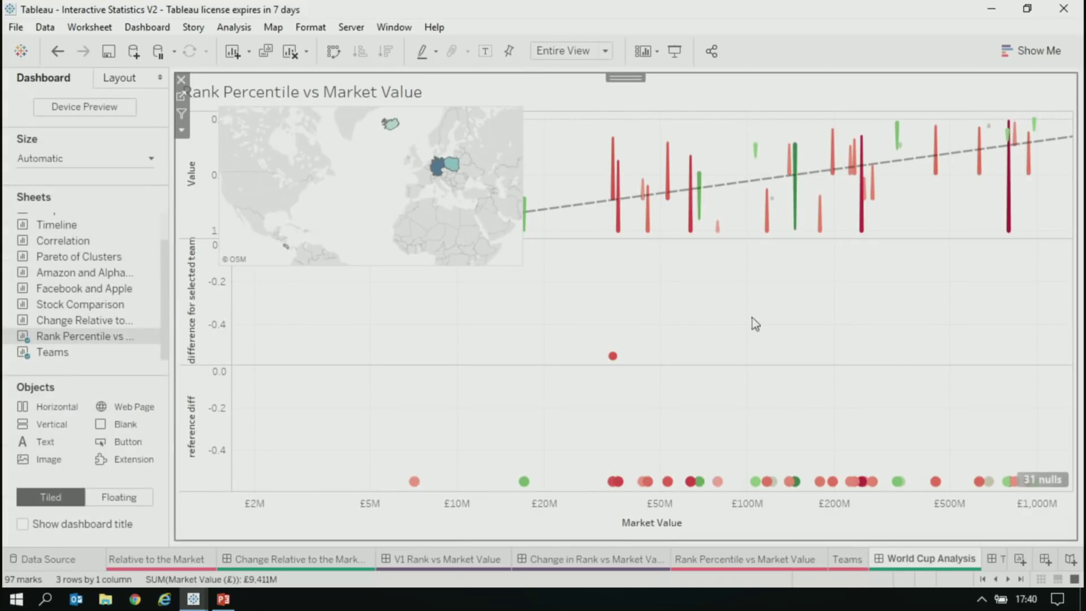
pyautogui.click(181, 96)
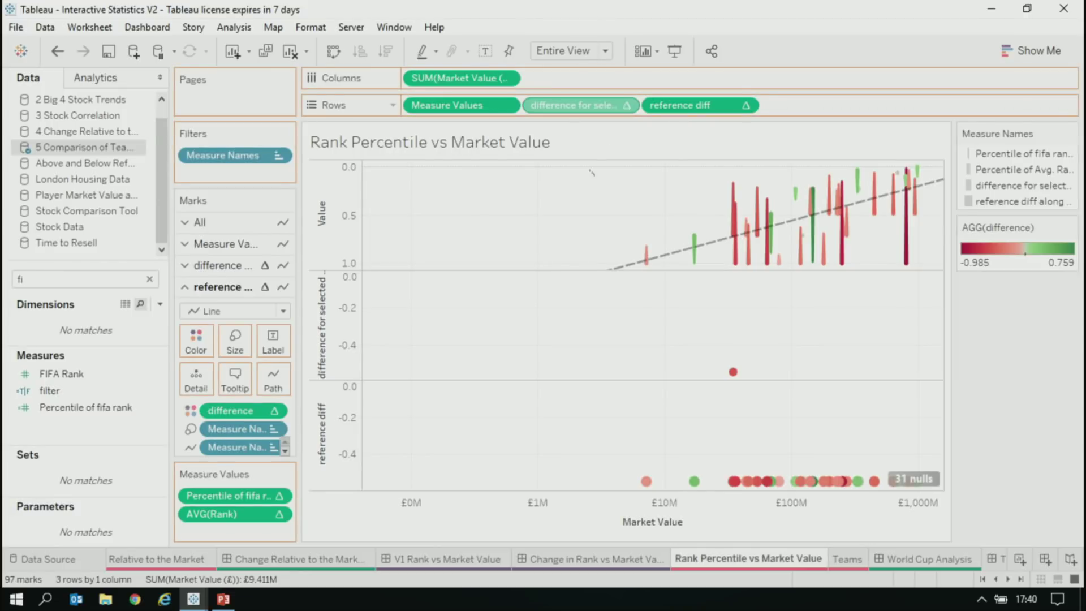
pyautogui.moveTo(565, 105); pyautogui.dragTo(610, 8)
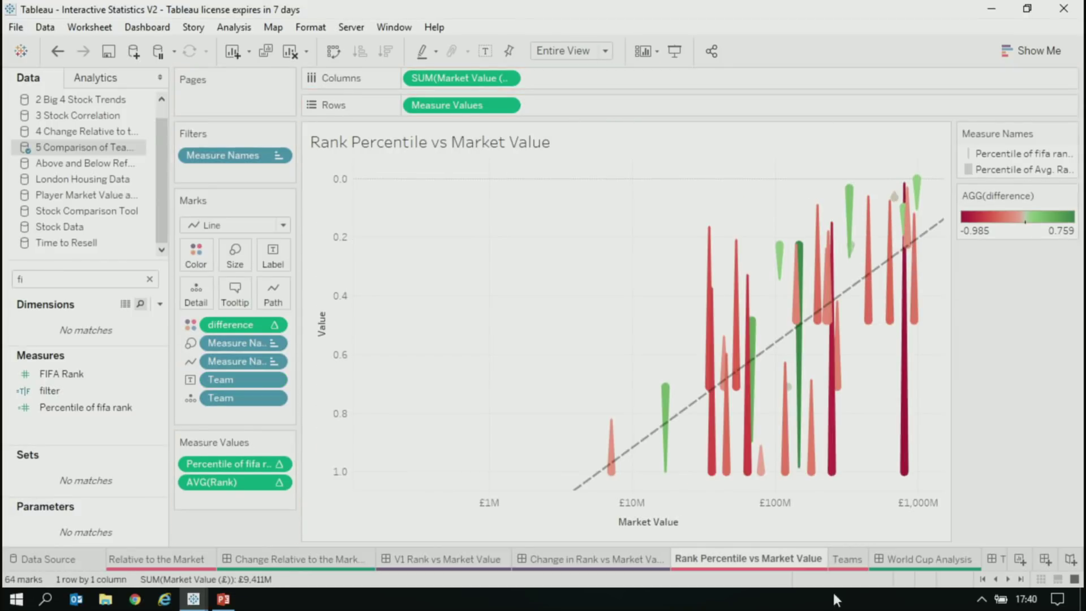
pyautogui.click(846, 560)
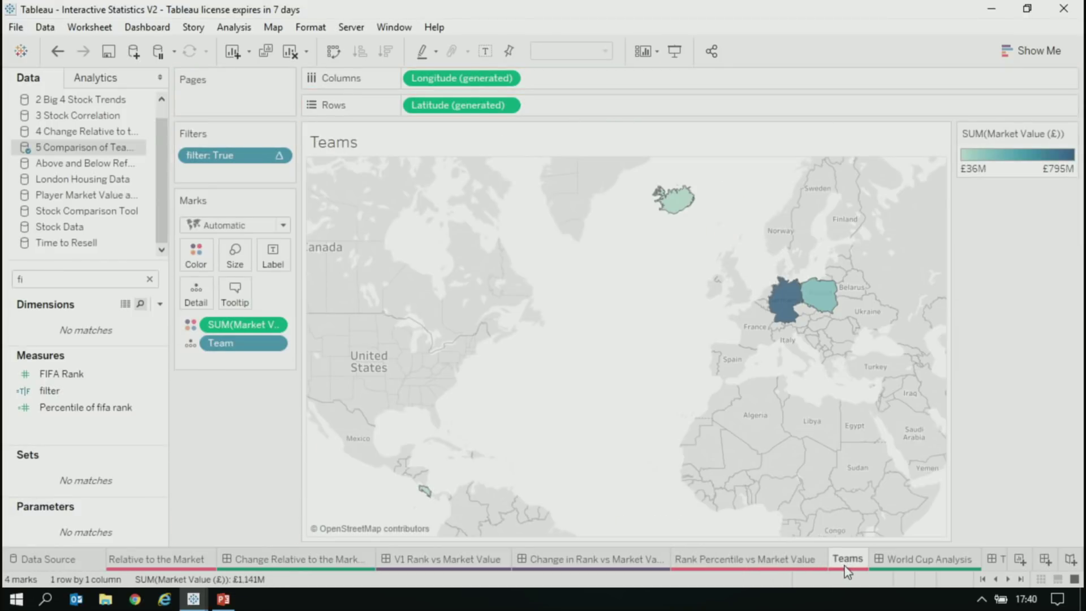
# - Open the World Cup Analysis dashboard and select two red team marks in succession to test the map's response
pyautogui.click(929, 558)
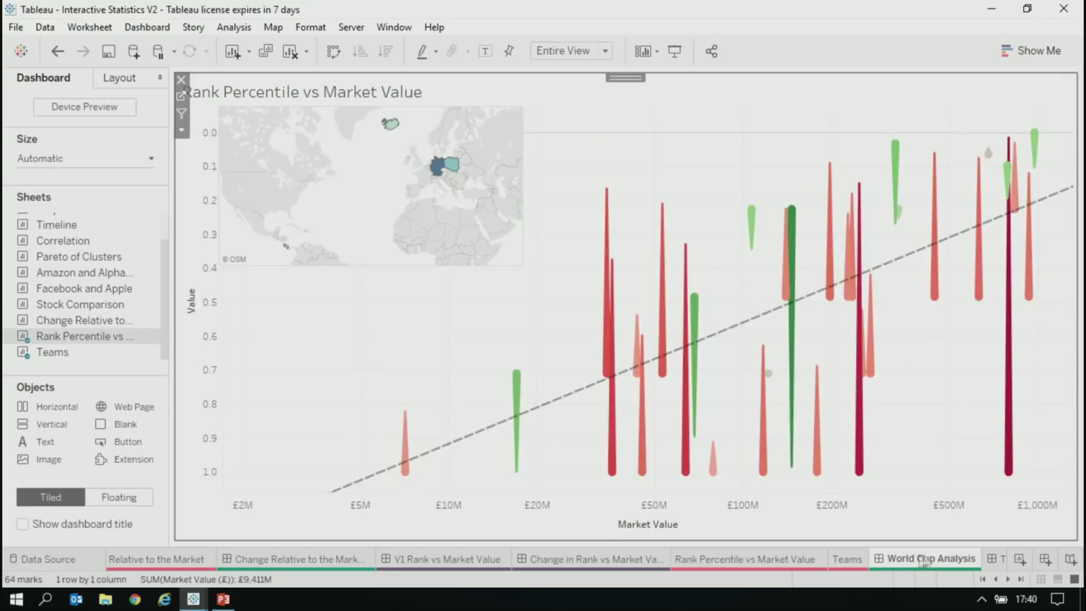
pyautogui.click(606, 193)
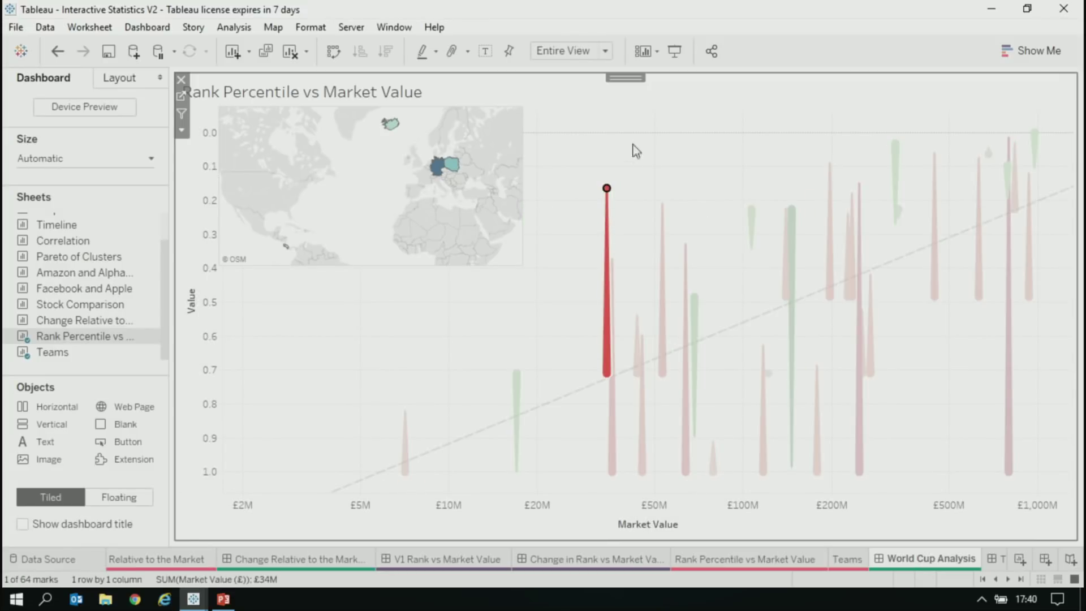
pyautogui.click(663, 231)
# - Add a dashboard set action run on Select from only Rank Percentile vs Market Value, with clearing set to add all values to the set
pyautogui.click(148, 27)
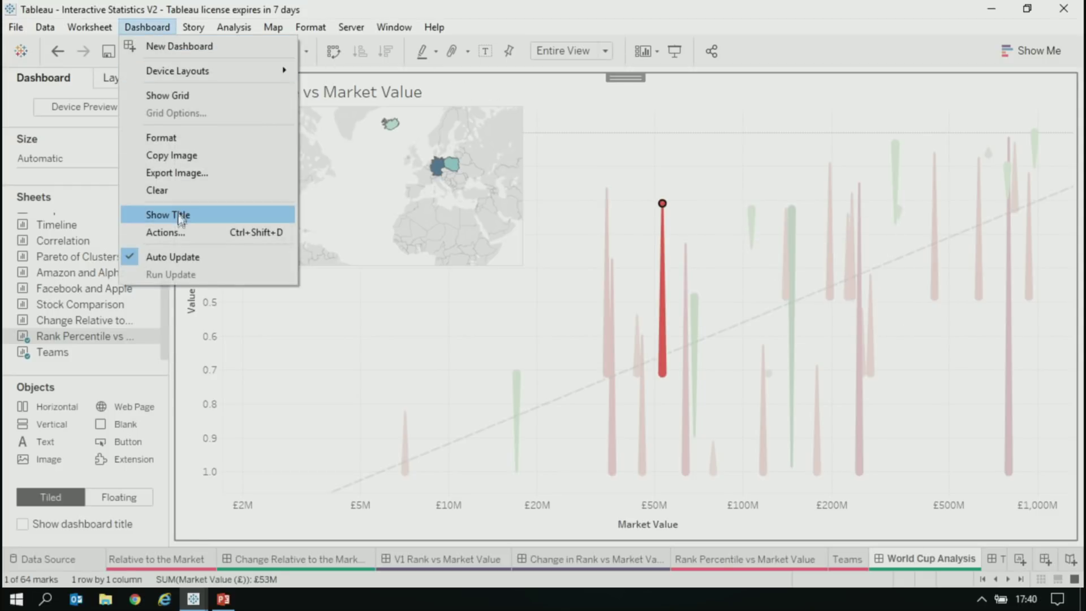
pyautogui.click(145, 230)
pyautogui.click(367, 374)
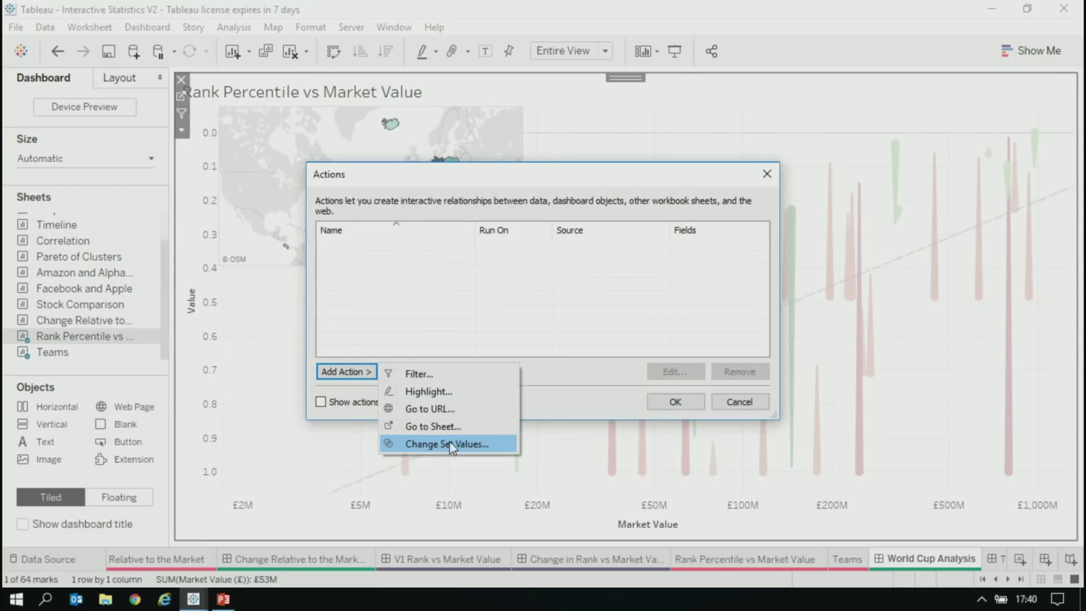
pyautogui.click(446, 443)
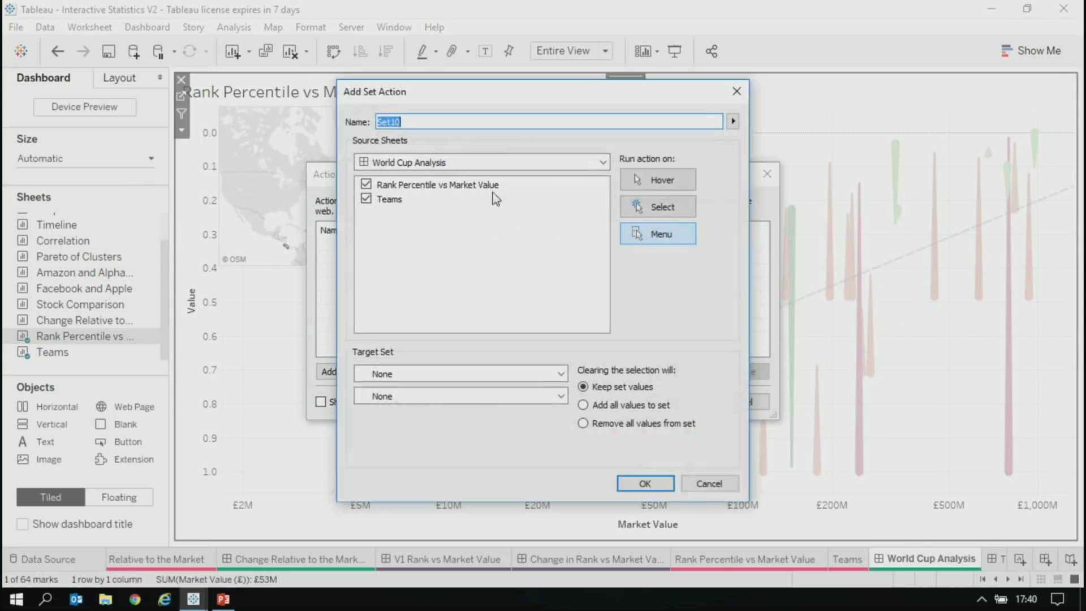
pyautogui.click(365, 198)
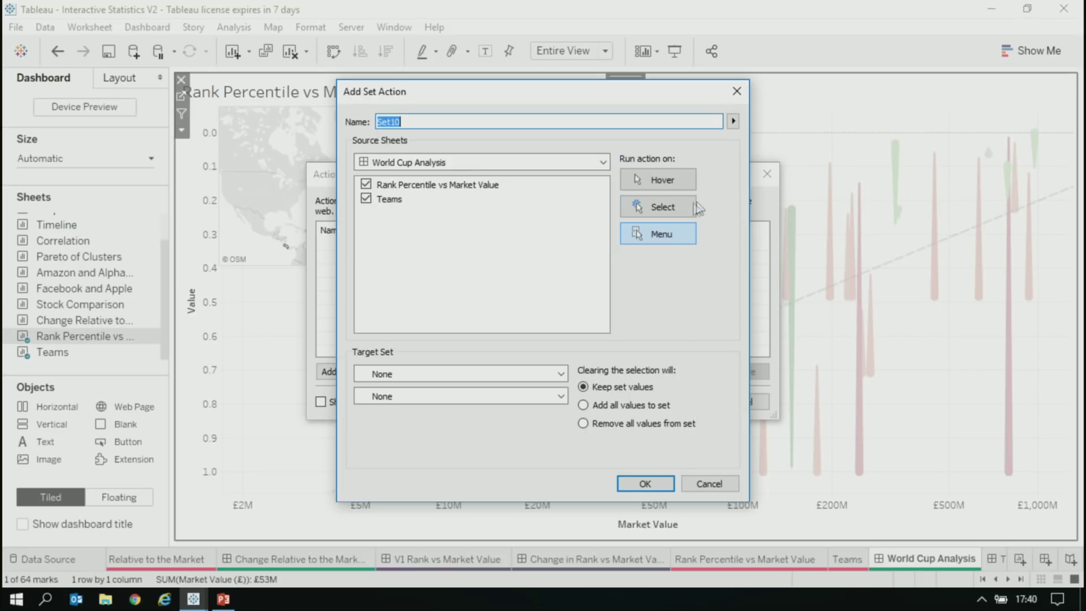
pyautogui.click(366, 199)
# - Target the set action at the seelcted team set in the 5 Comparison of Team Ranks data source and save it
pyautogui.click(430, 374)
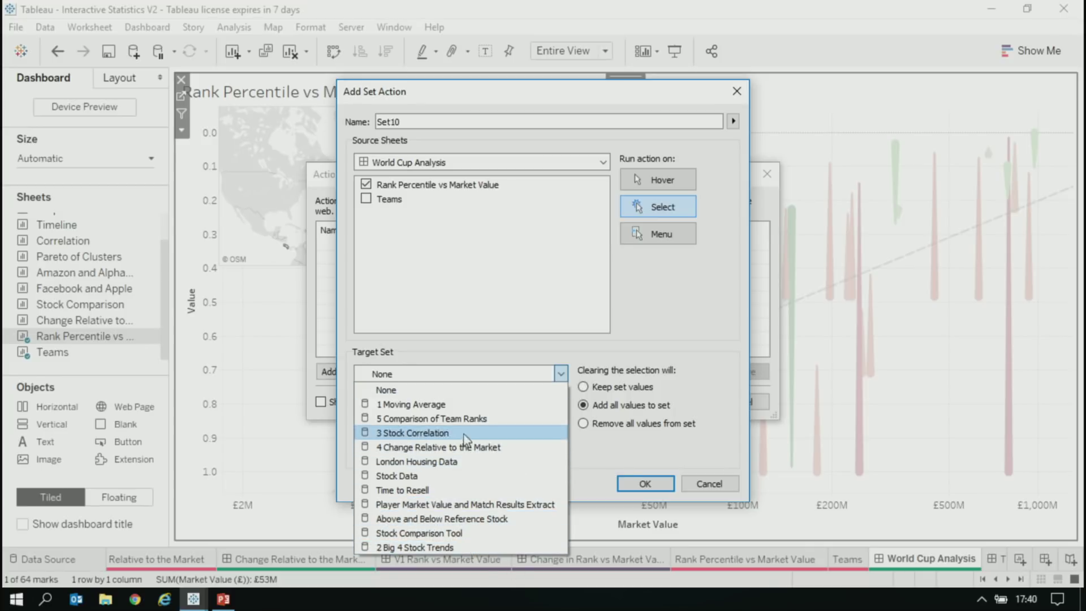
pyautogui.click(447, 504)
pyautogui.click(447, 374)
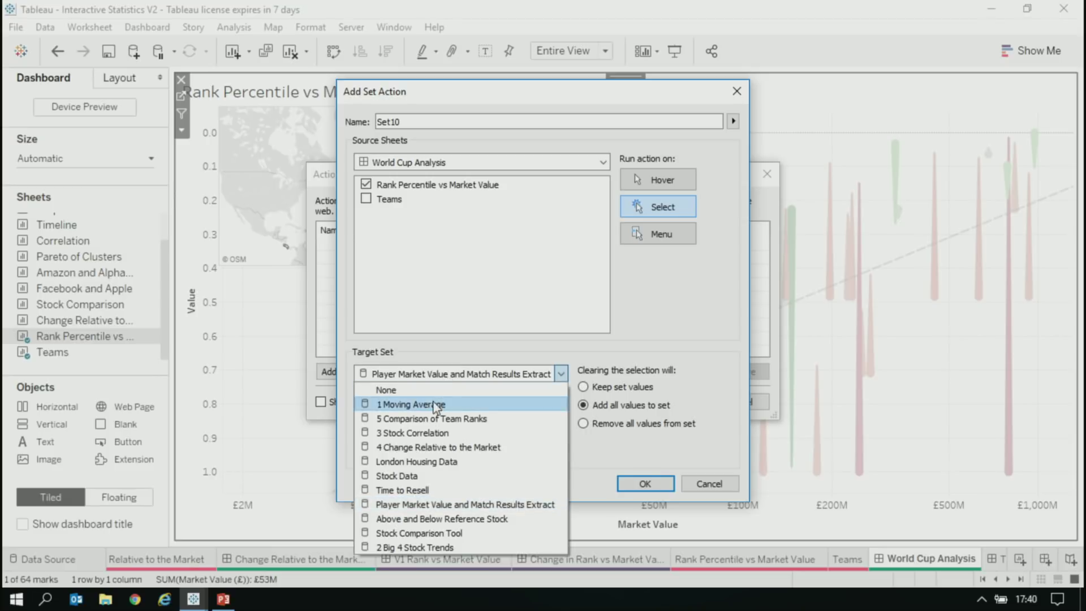
pyautogui.click(457, 419)
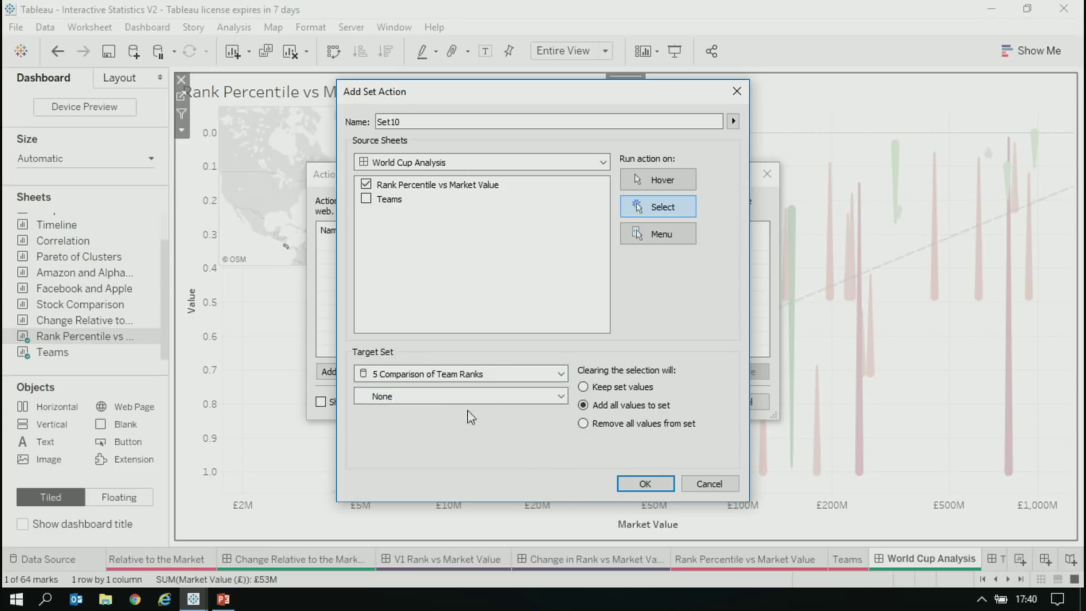
pyautogui.click(469, 395)
pyautogui.click(447, 428)
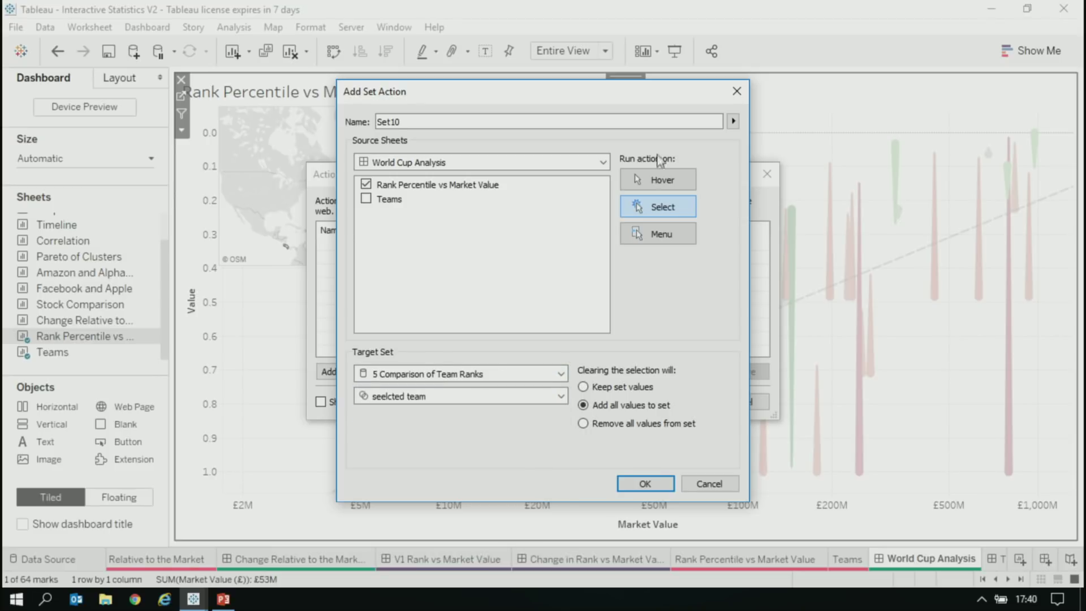
pyautogui.click(629, 487)
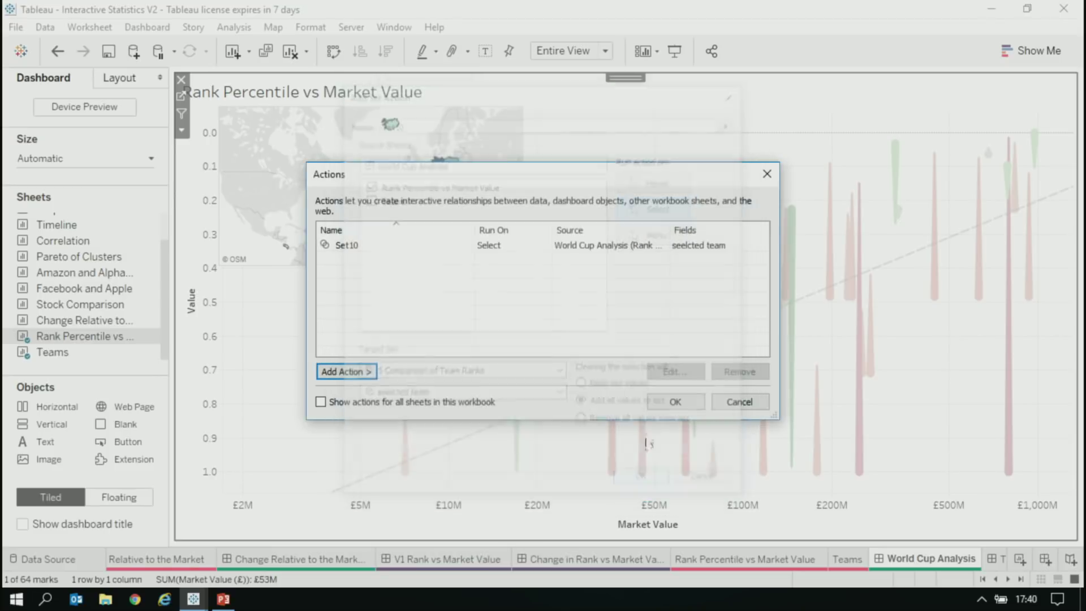
# - Edit the Set10 action so that clearing the selection removes all values from the set, and apply the dashboard actions
pyautogui.click(625, 246)
pyautogui.click(675, 371)
pyautogui.click(634, 424)
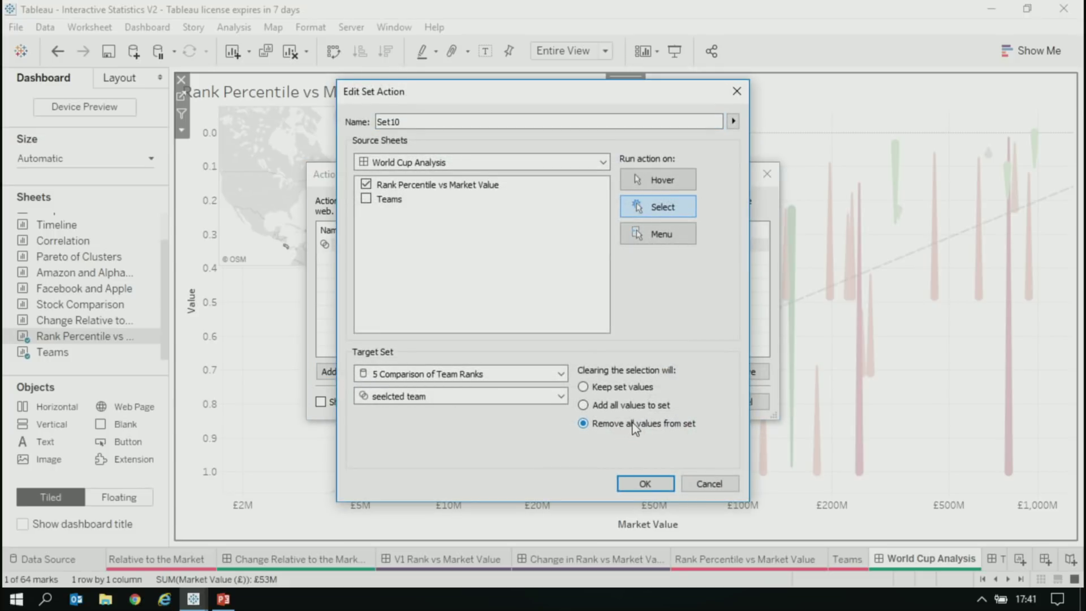
pyautogui.click(644, 483)
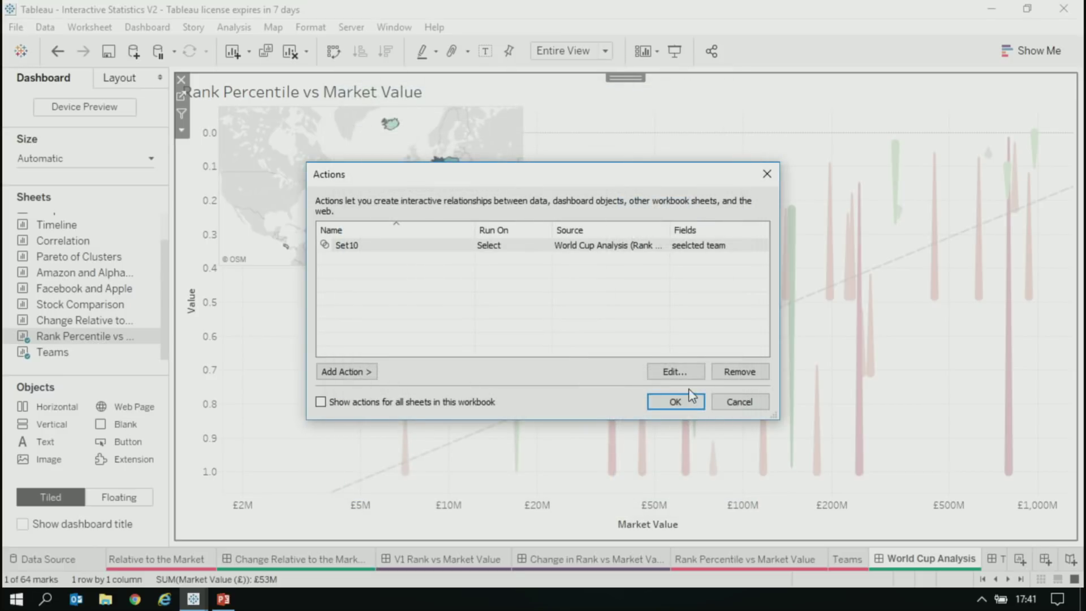
pyautogui.click(675, 401)
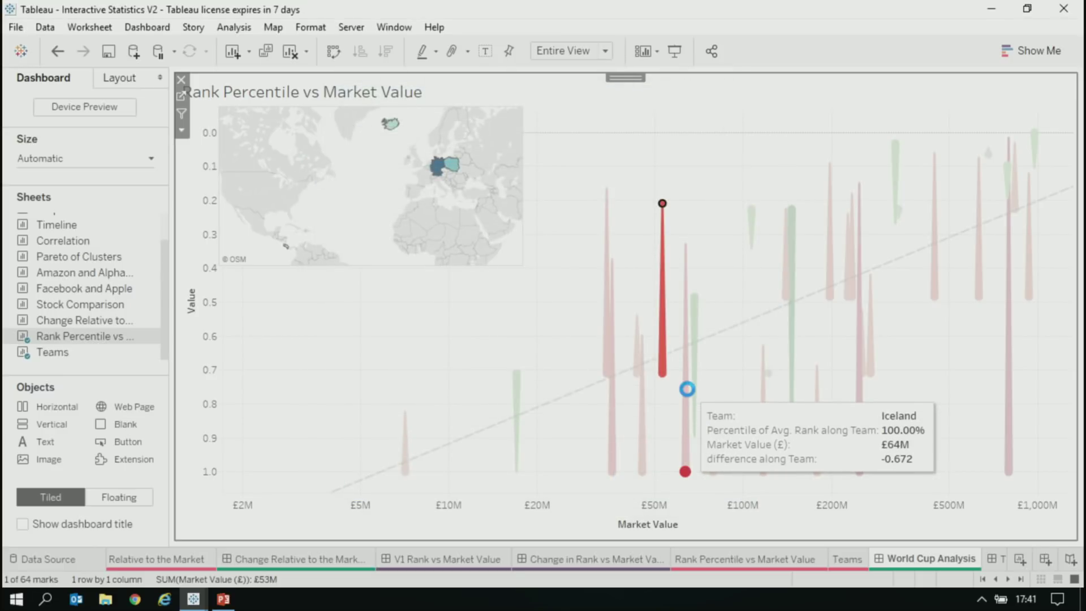
# - Test the set action by selecting Iceland, the dark green mark and the tallest dark red mark, and clear the selection
pyautogui.click(689, 396)
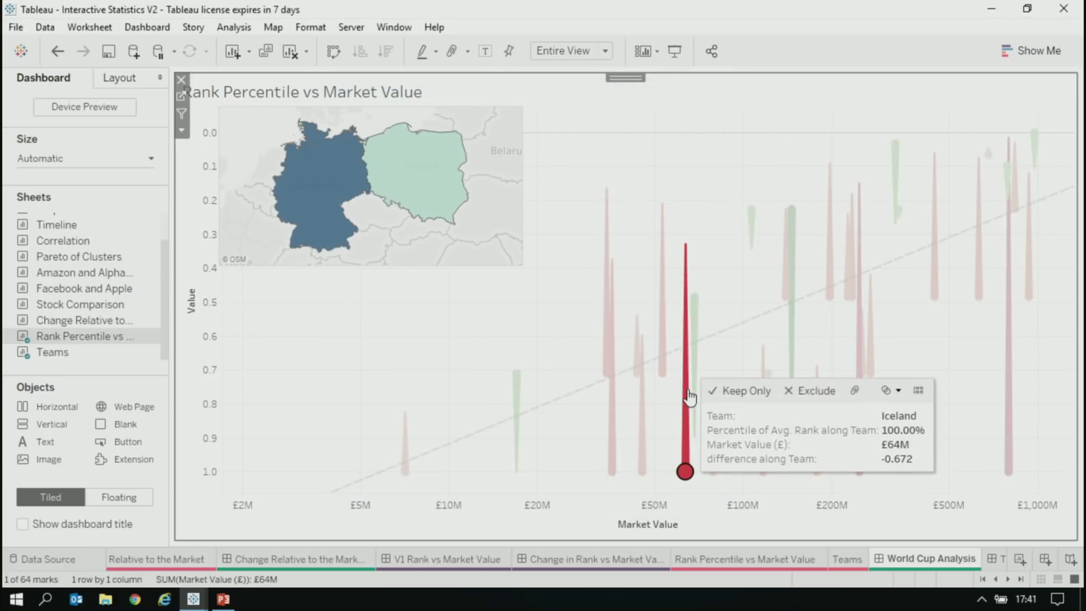
pyautogui.click(791, 210)
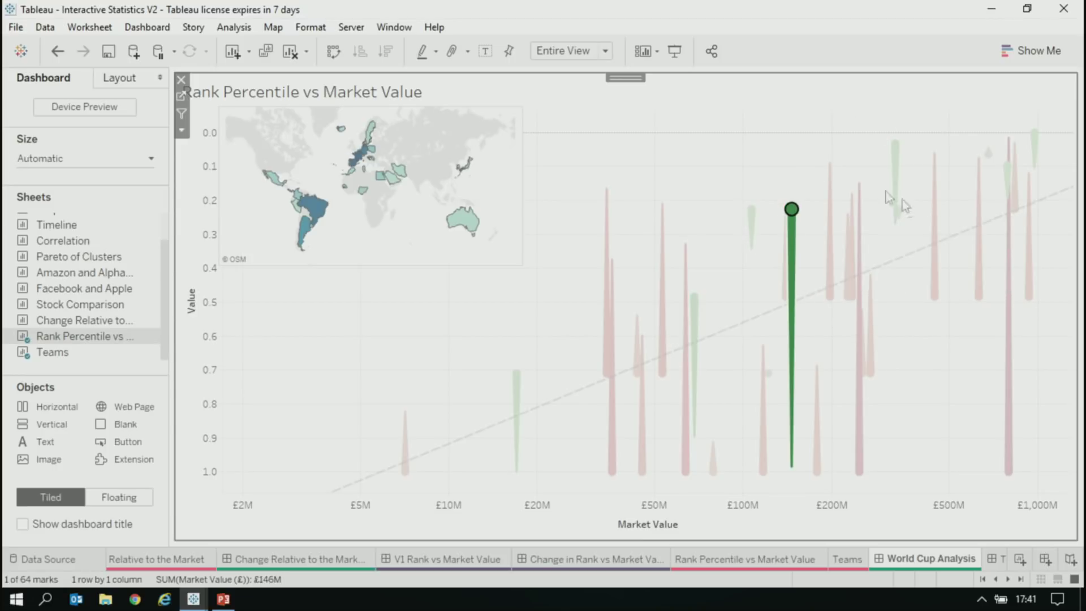
pyautogui.click(1004, 346)
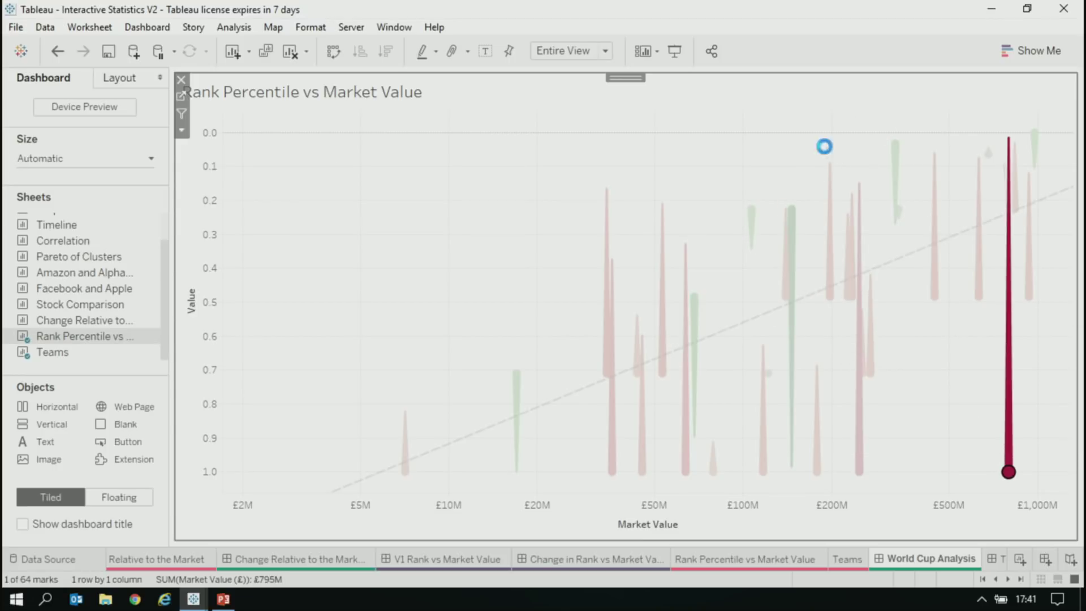
pyautogui.click(757, 174)
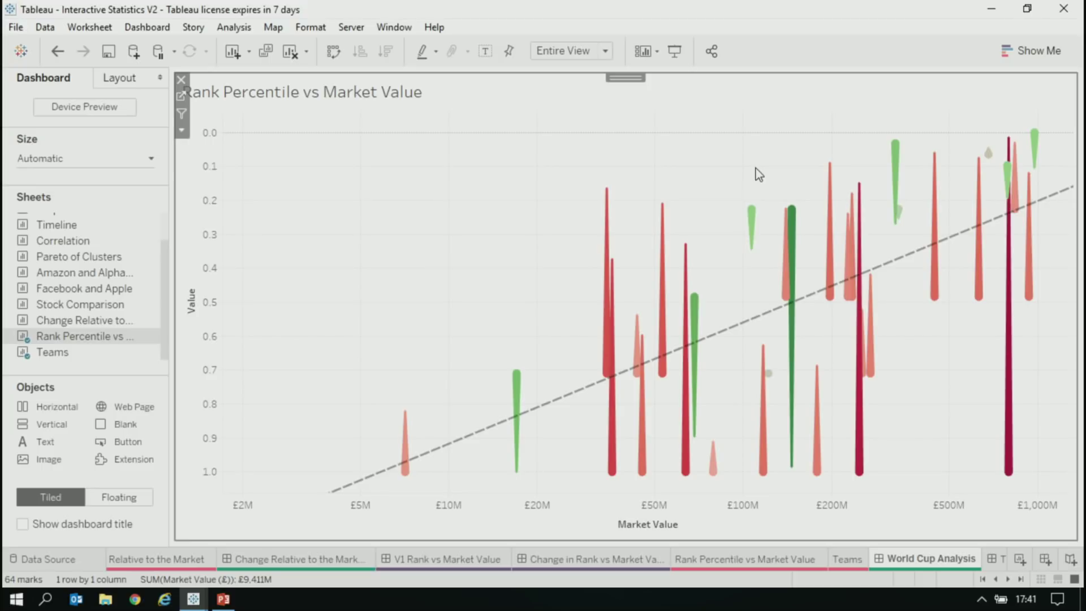
# - Open the Time to Resell dashboard in presentation mode and inspect the 1995 bar of new properties
pyautogui.click(1007, 578)
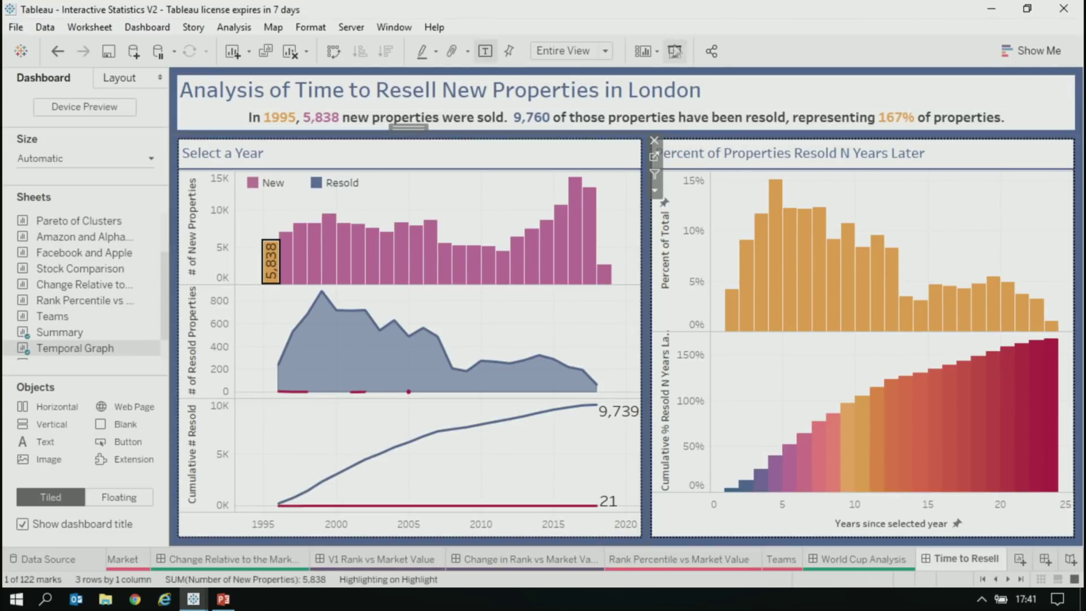
pyautogui.click(674, 51)
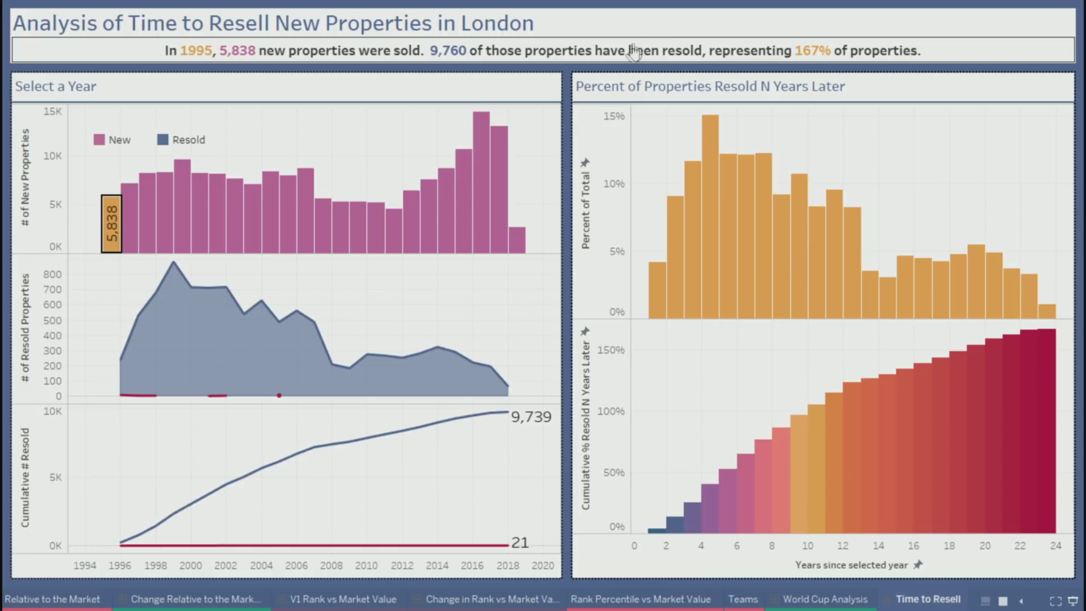
pyautogui.moveTo(112, 209)
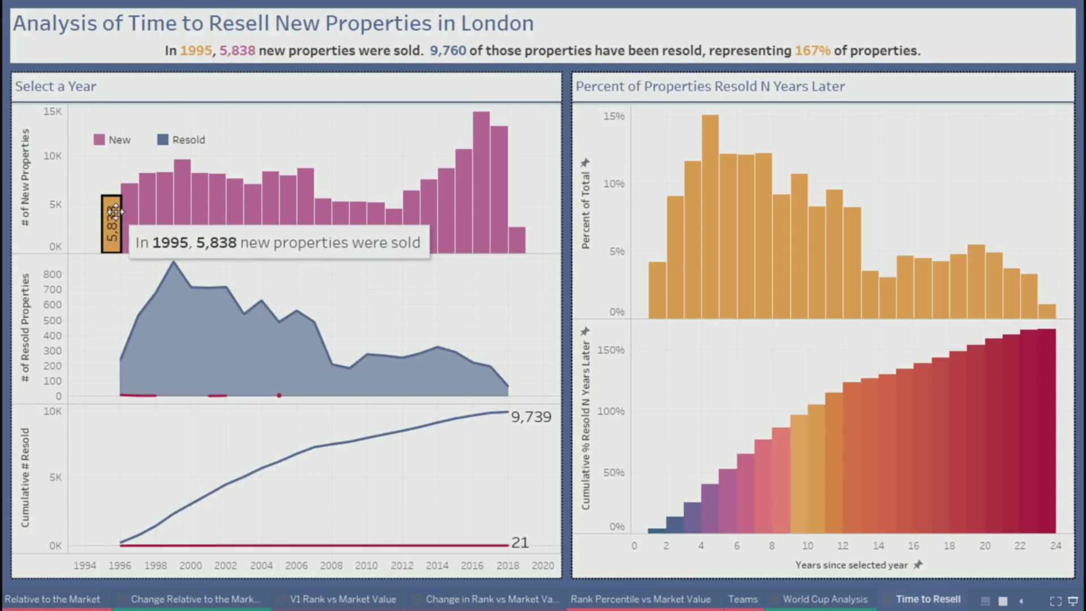